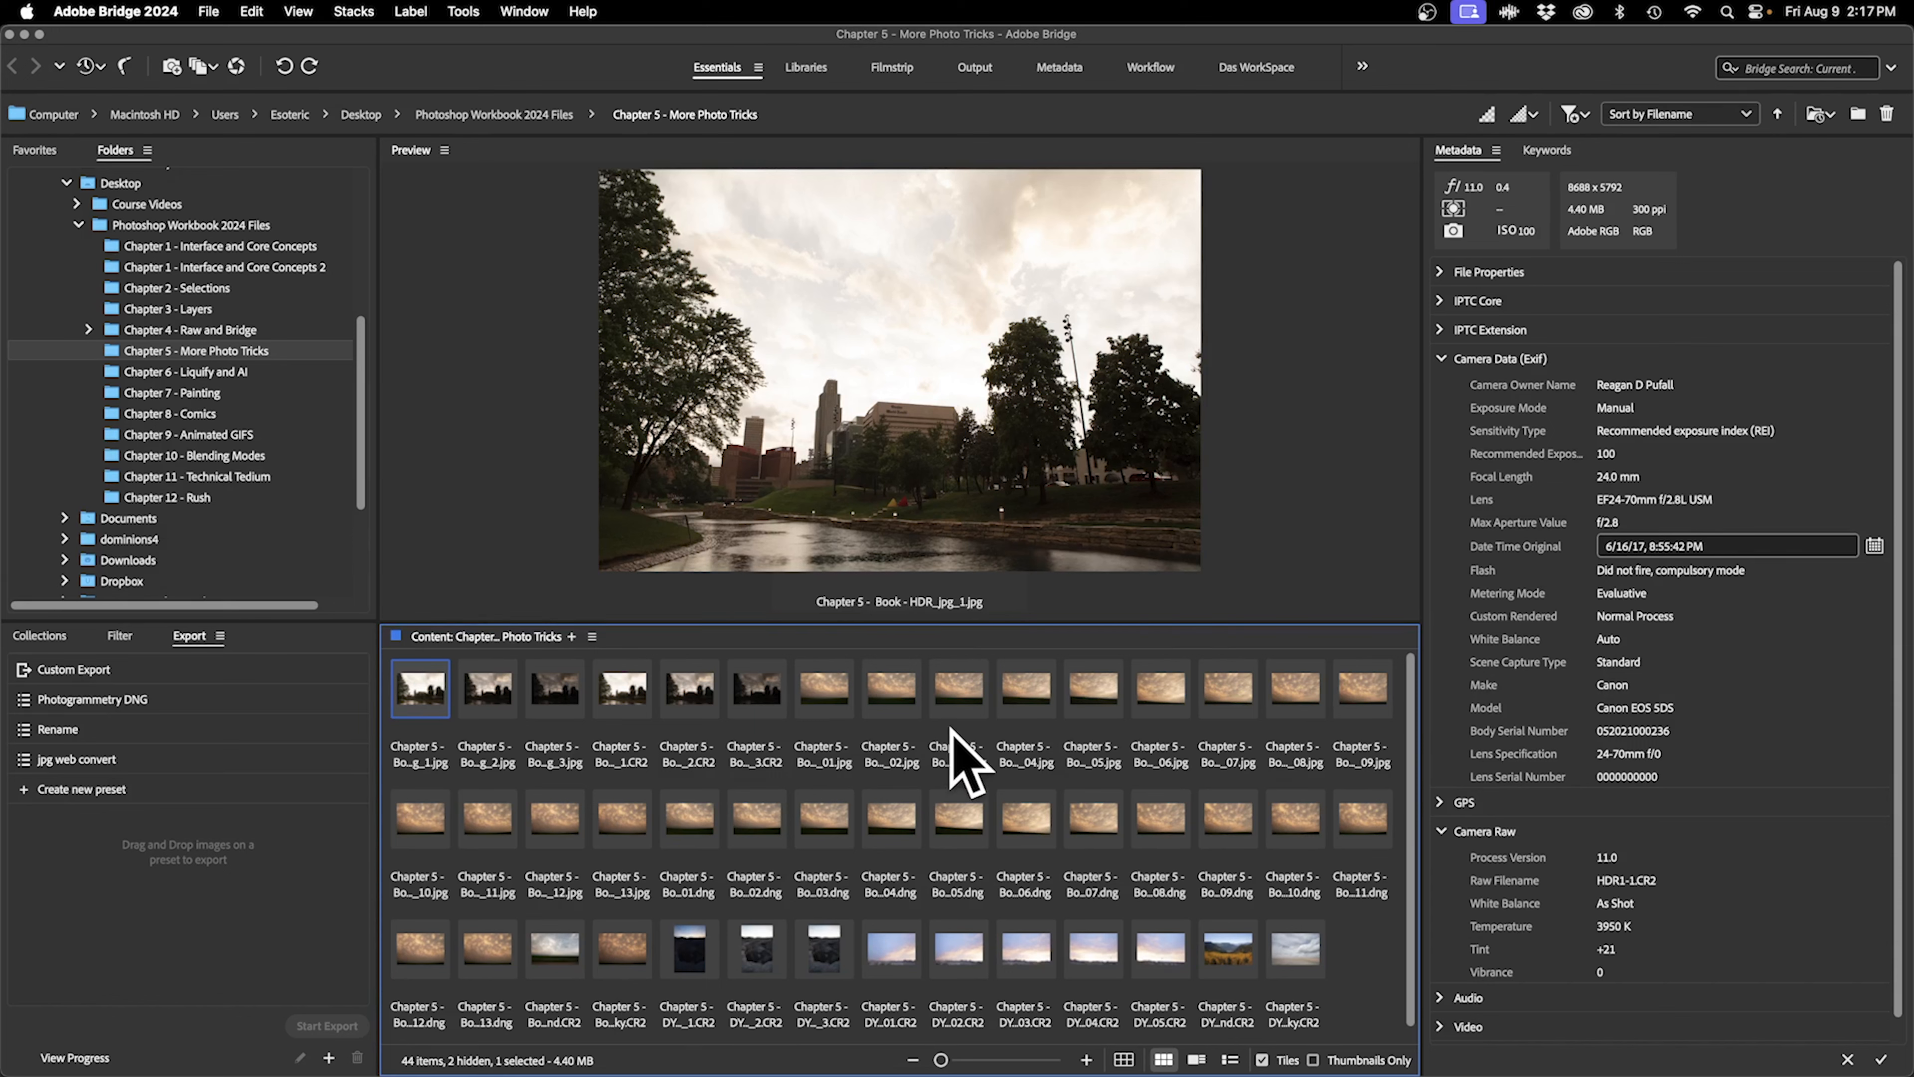
Enlarge the content thumbnails slightly so the Chapter 5 - More Photo Tricks file names are easier to read.
{"action": "scroll", "coordinate": [1130, 871], "scroll_direction": "down", "scroll_amount": 1}
{"action": "scroll", "coordinate": [1119, 842], "scroll_direction": "up", "scroll_amount": 1}
{"action": "scroll", "coordinate": [1119, 843], "scroll_direction": "down", "scroll_amount": 1}
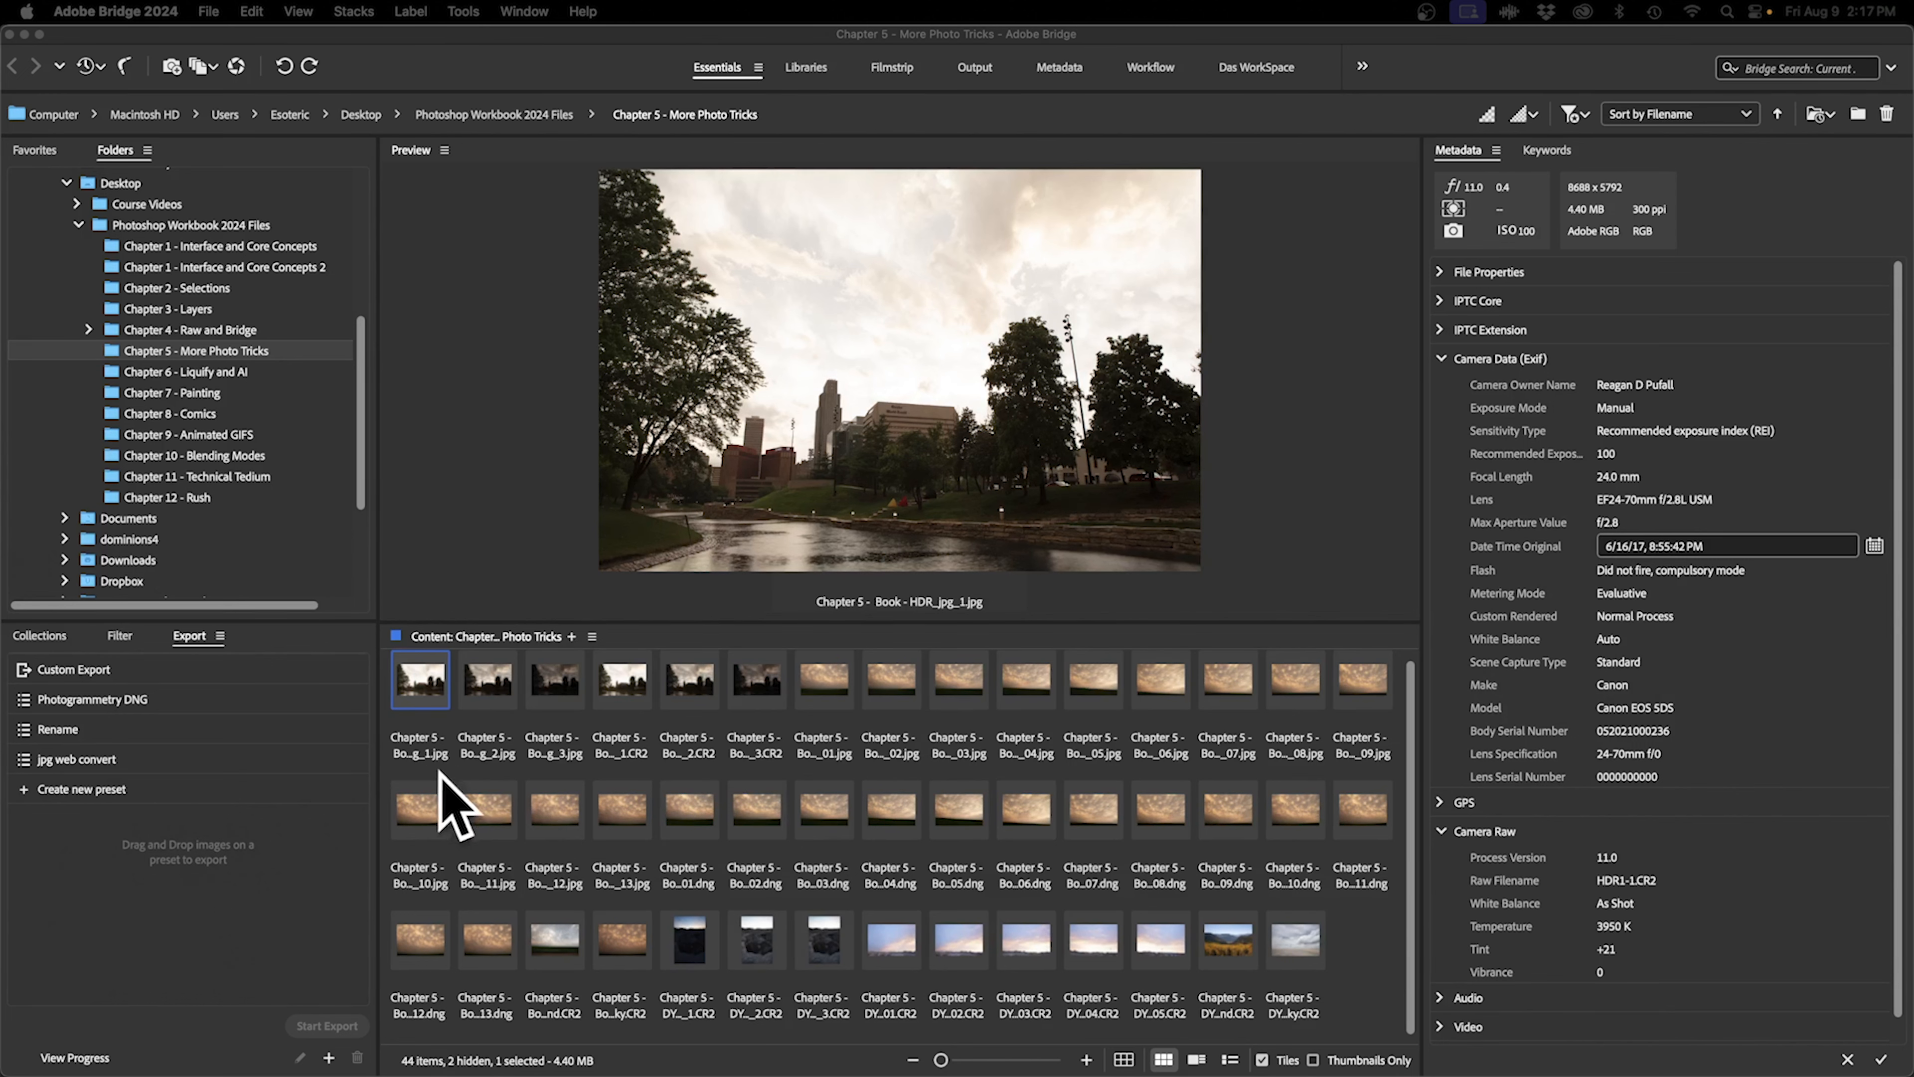
{"action": "left_click", "coordinate": [942, 1061]}
{"action": "left_click_drag", "start_coordinate": [942, 1060], "coordinate": [950, 1061]}
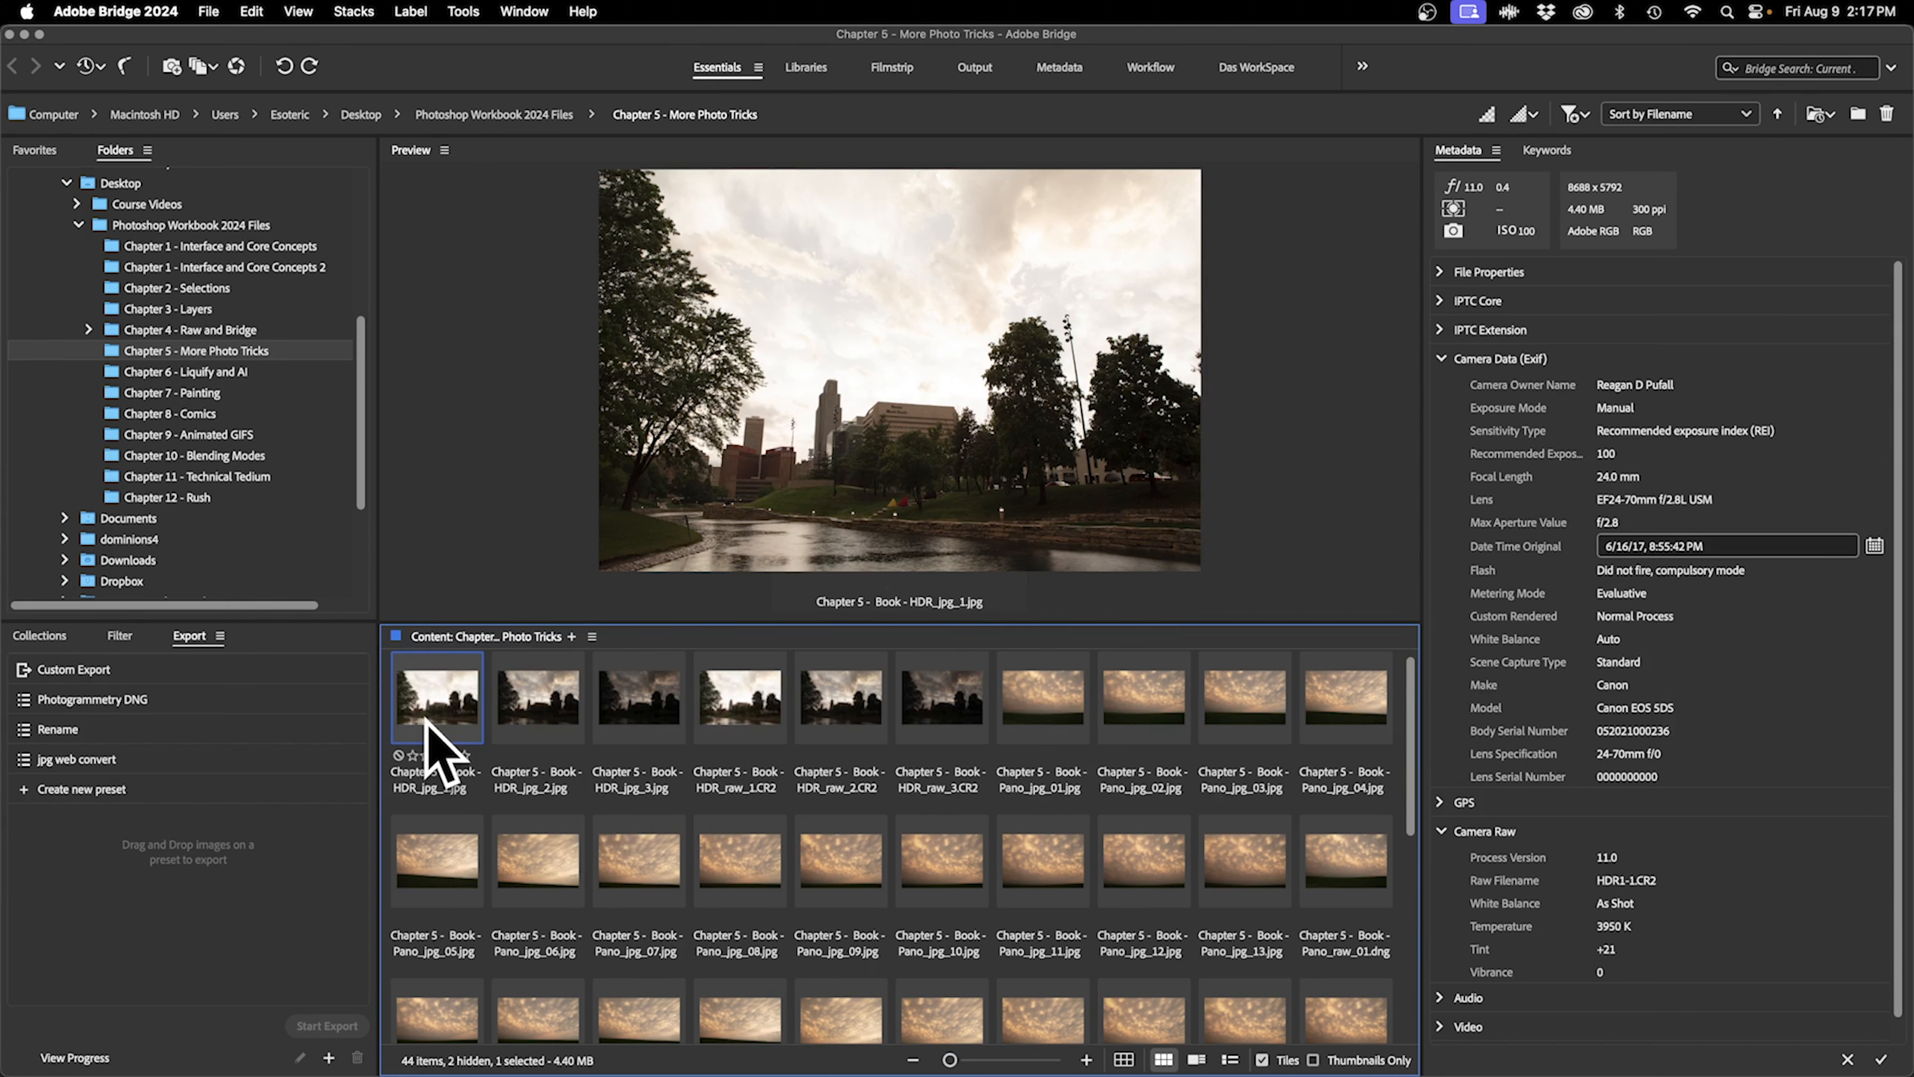
Group the three Book HDR_jpg images, HDR_jpg_1.jpg through HDR_jpg_3.jpg, as a stack.
{"action": "left_click", "coordinate": [633, 716], "text": "shift"}
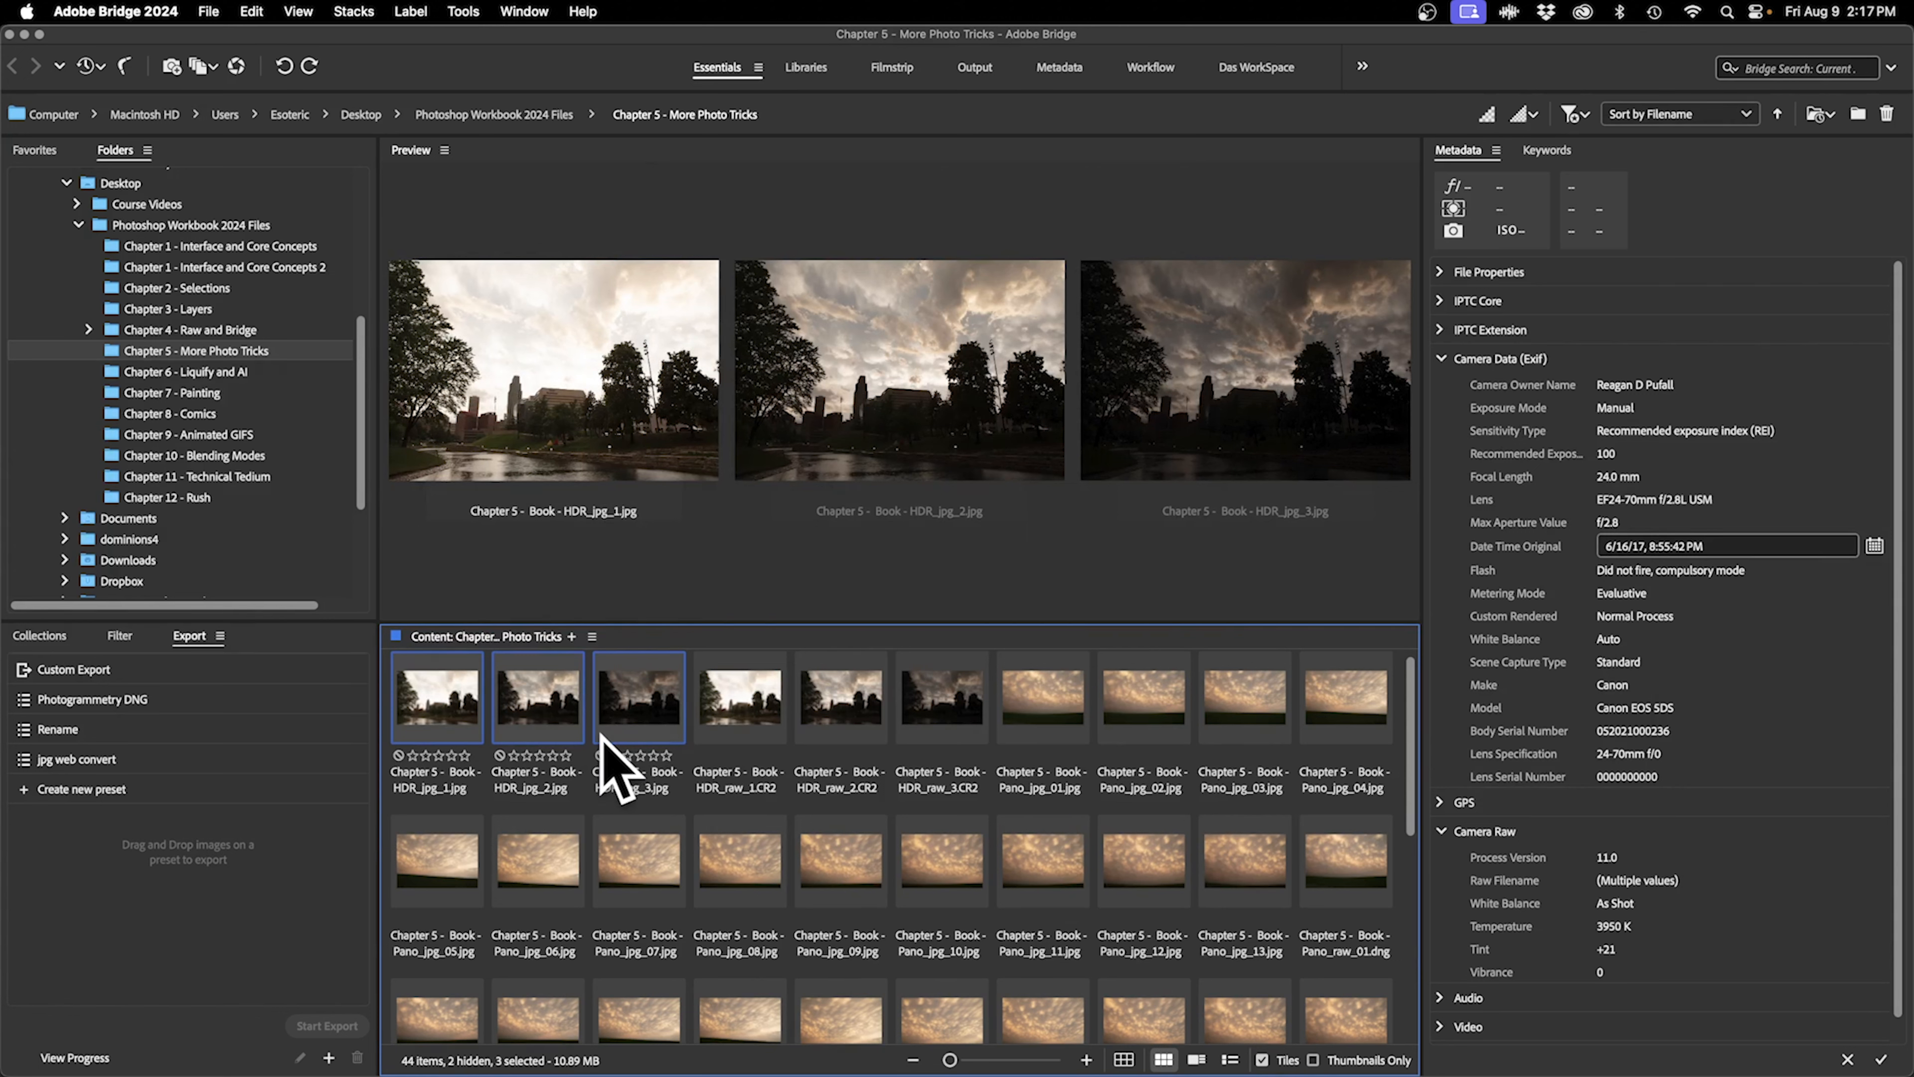
{"action": "key", "text": "super+g"}
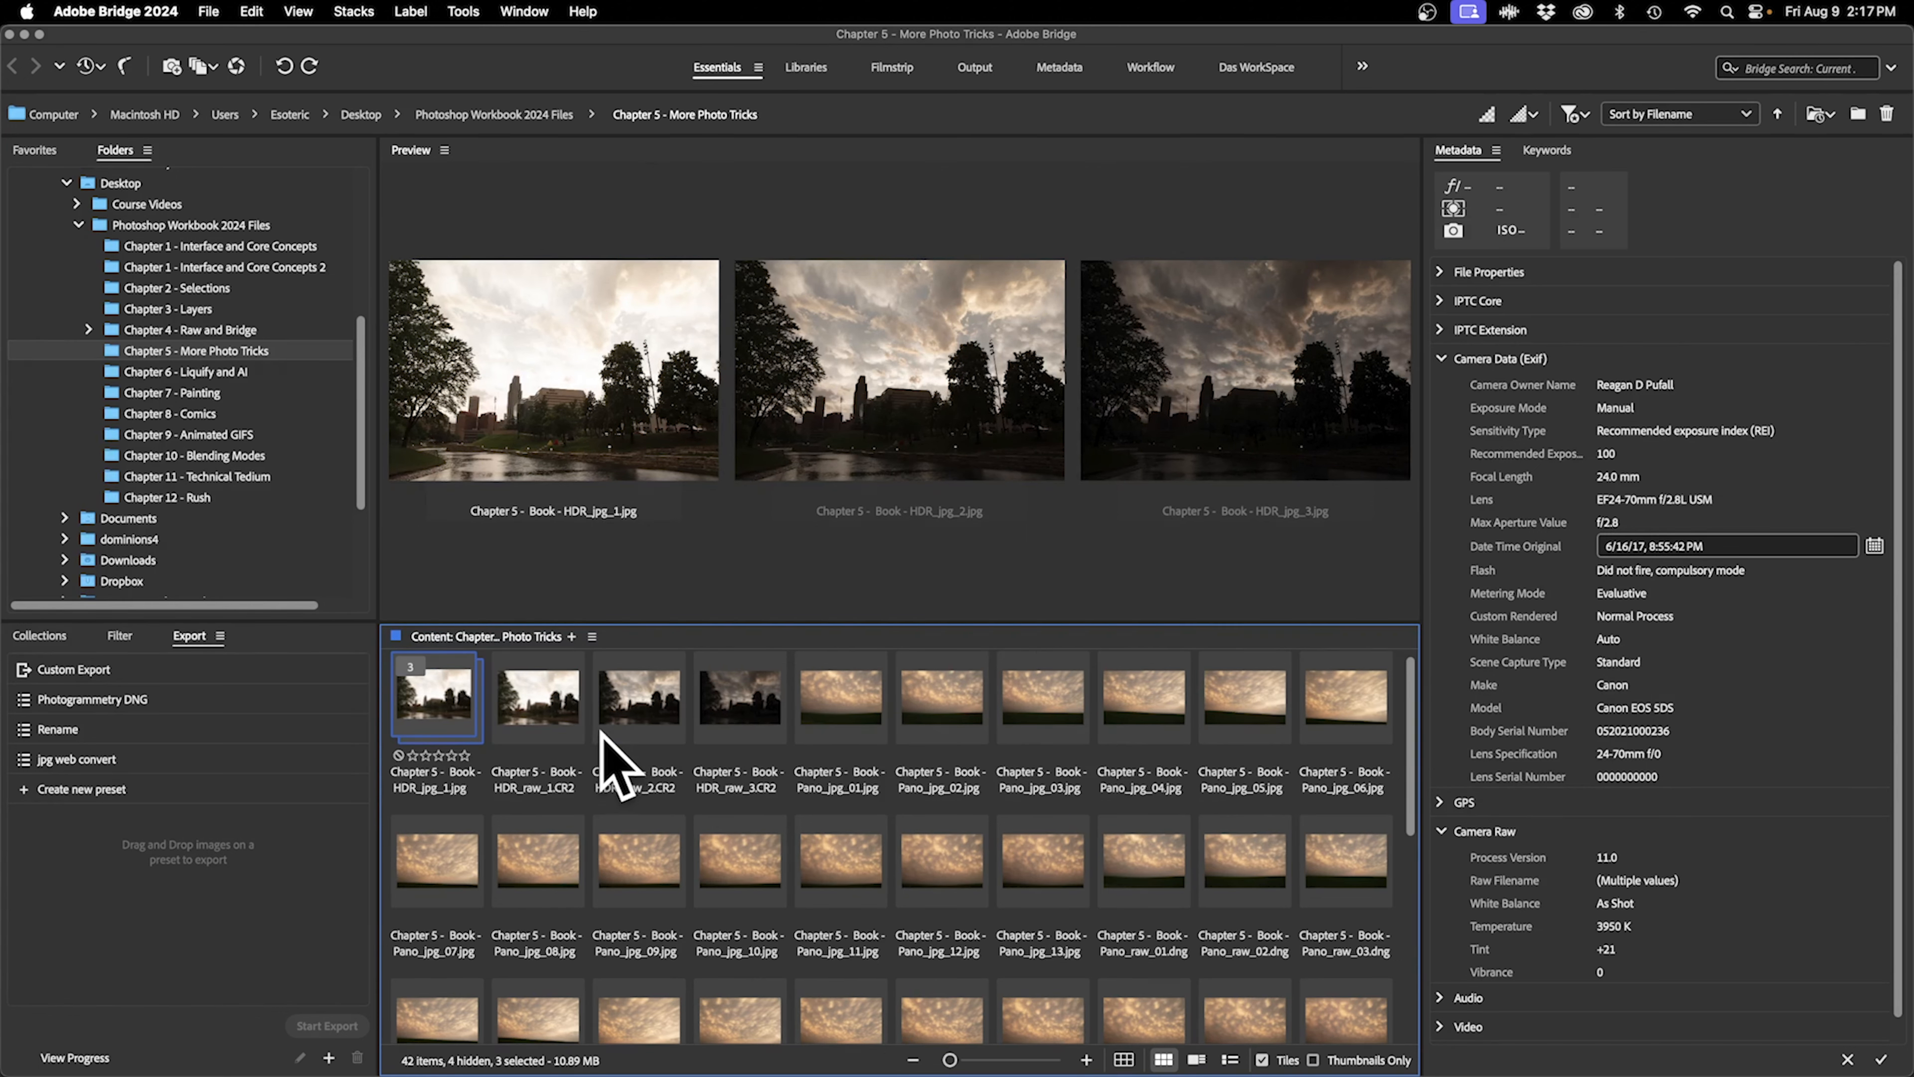
{"action": "left_click", "coordinate": [358, 12]}
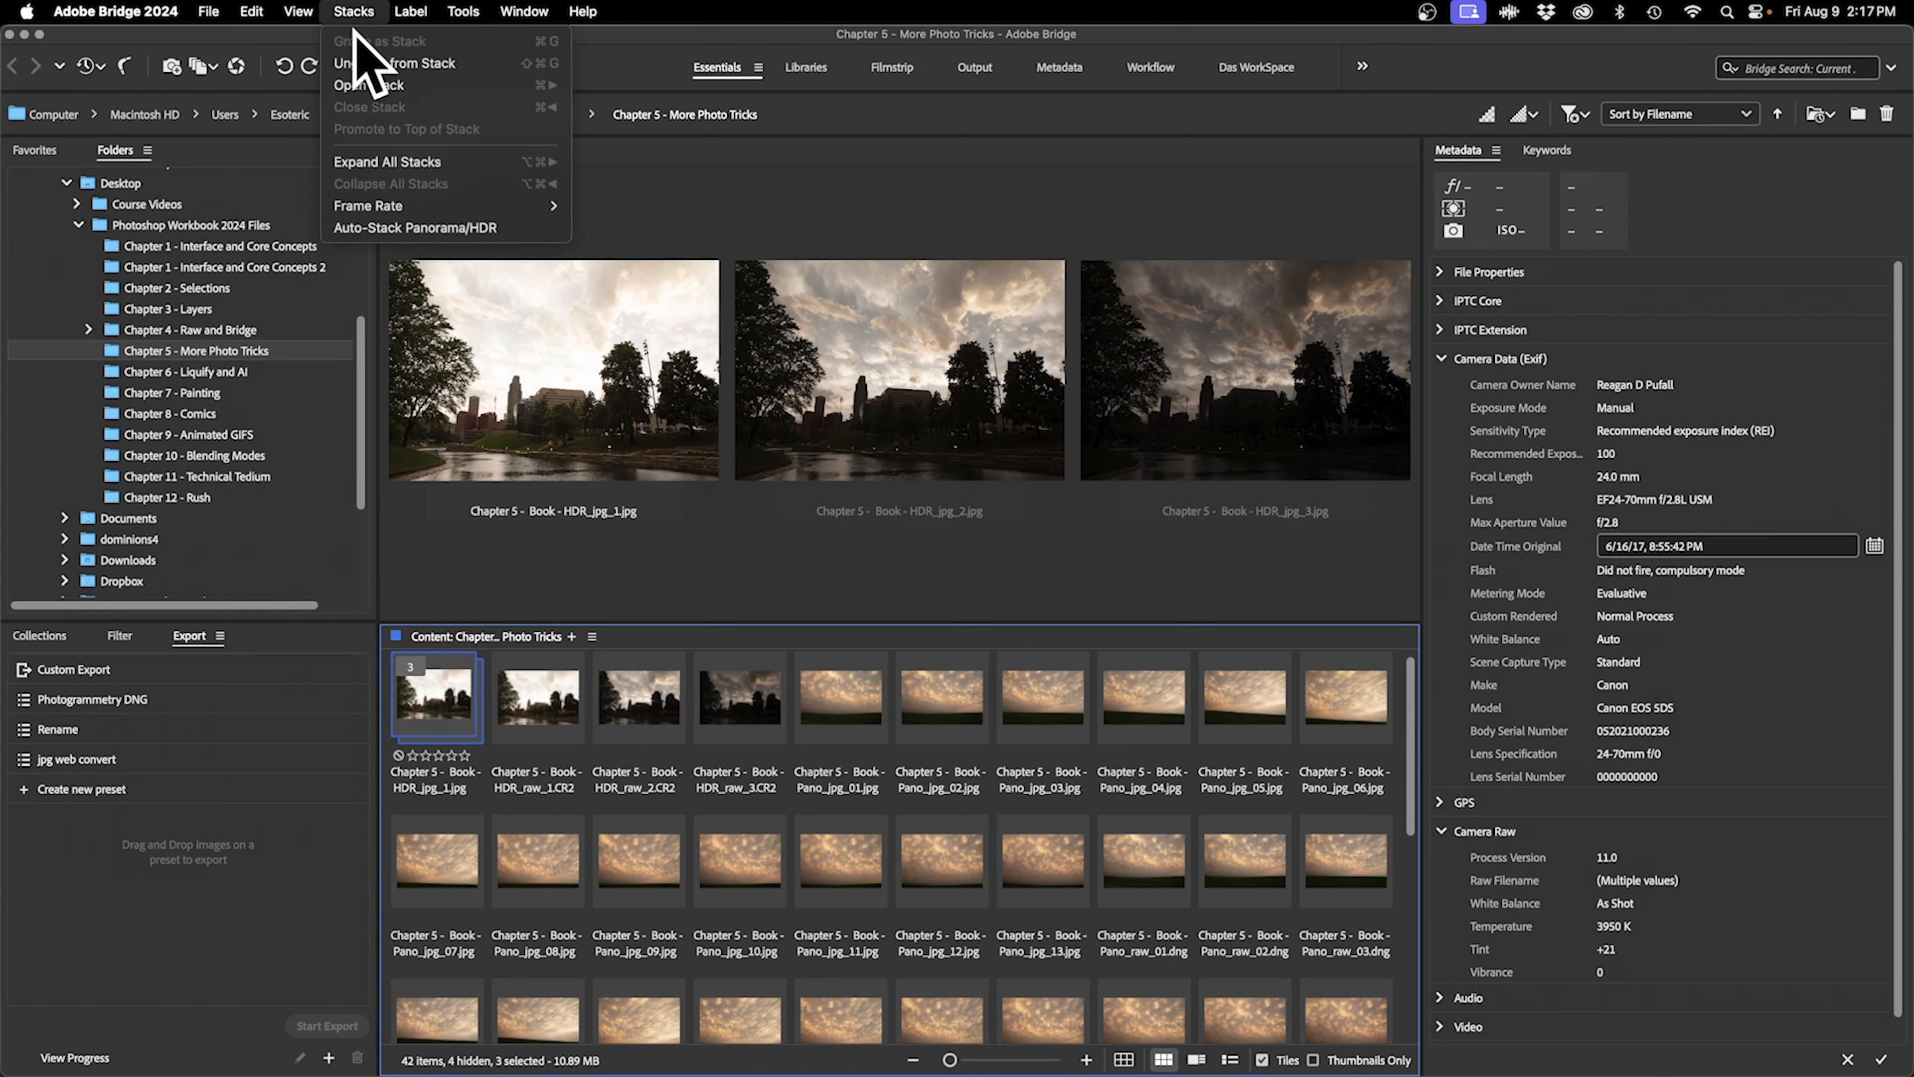
{"action": "left_click", "coordinate": [562, 703]}
Group the raw Book images HDR_raw_1.CR2 through HDR_raw_3.CR2 as a stack.
{"action": "left_click", "coordinate": [553, 724]}
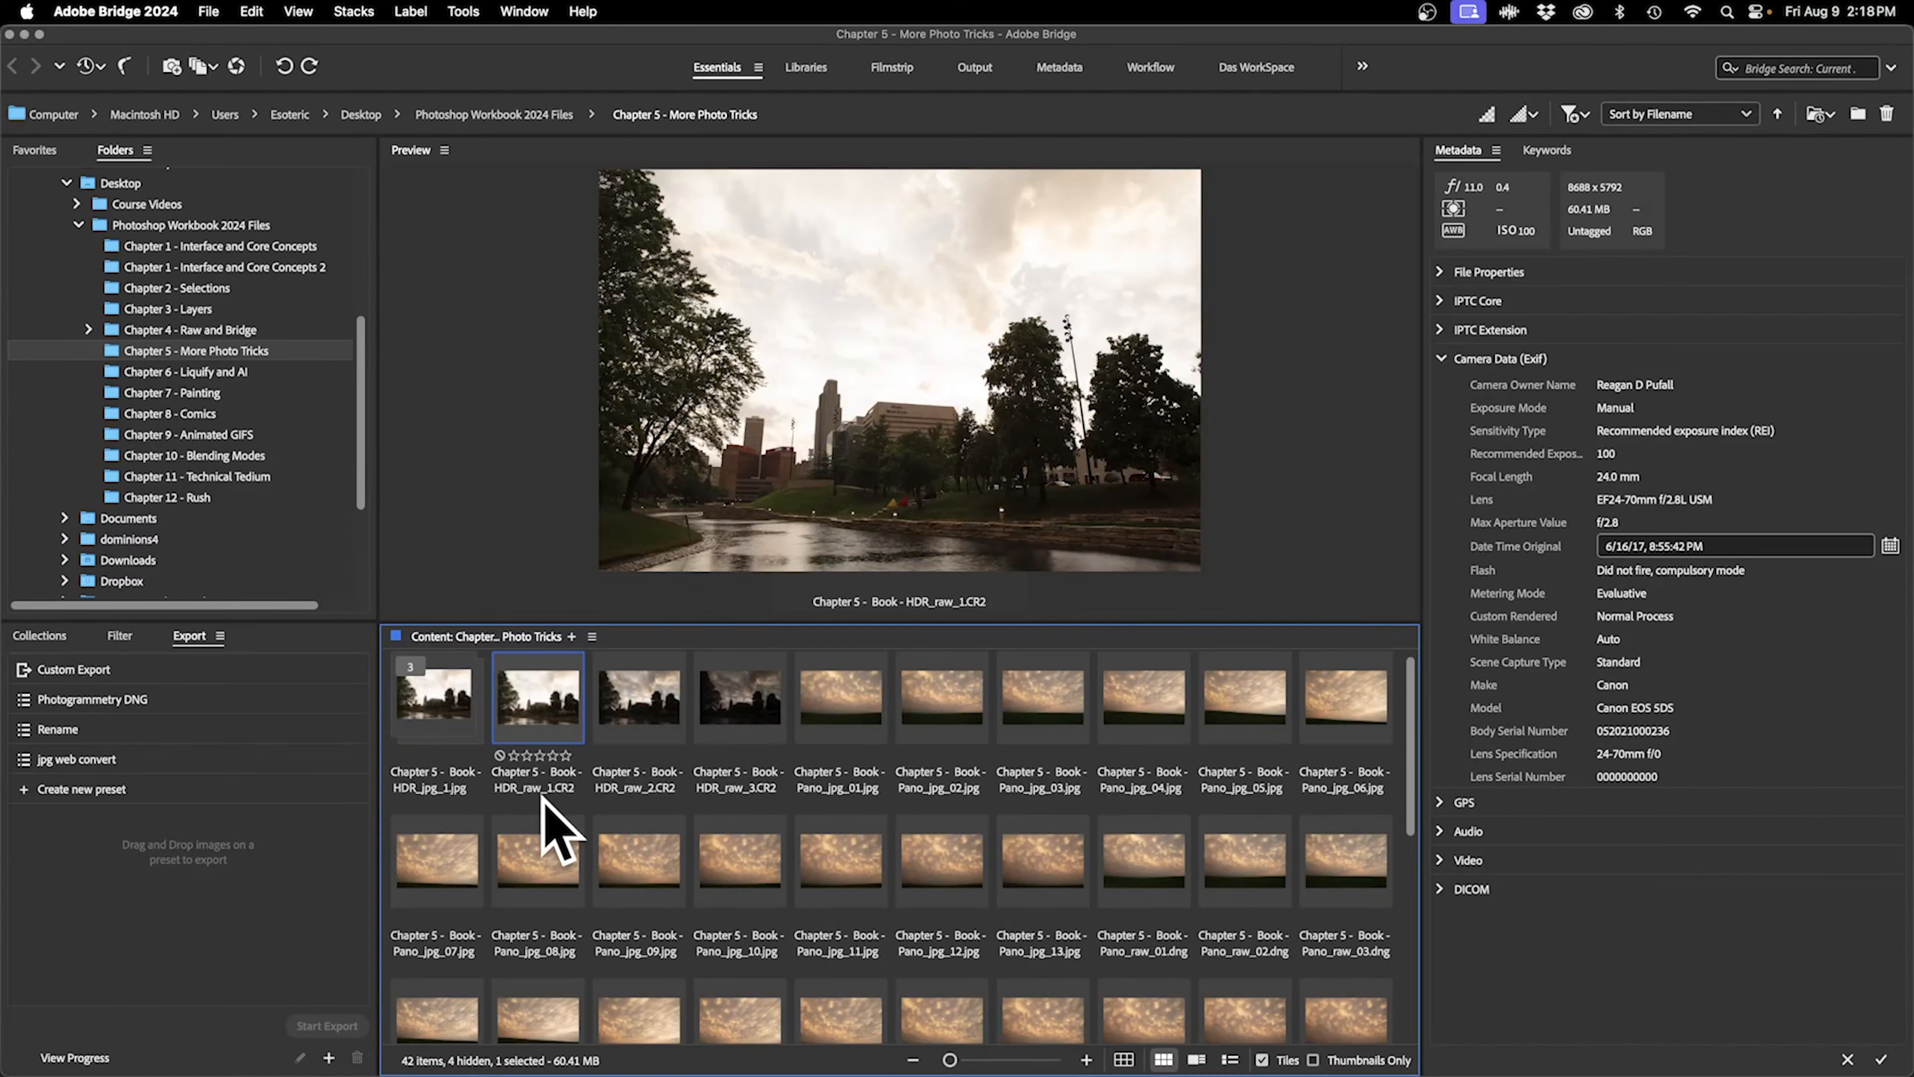
{"action": "left_click", "coordinate": [761, 717], "text": "shift"}
{"action": "right_click", "coordinate": [761, 719]}
{"action": "mouse_move", "coordinate": [791, 703]}
{"action": "left_click", "coordinate": [1066, 697]}
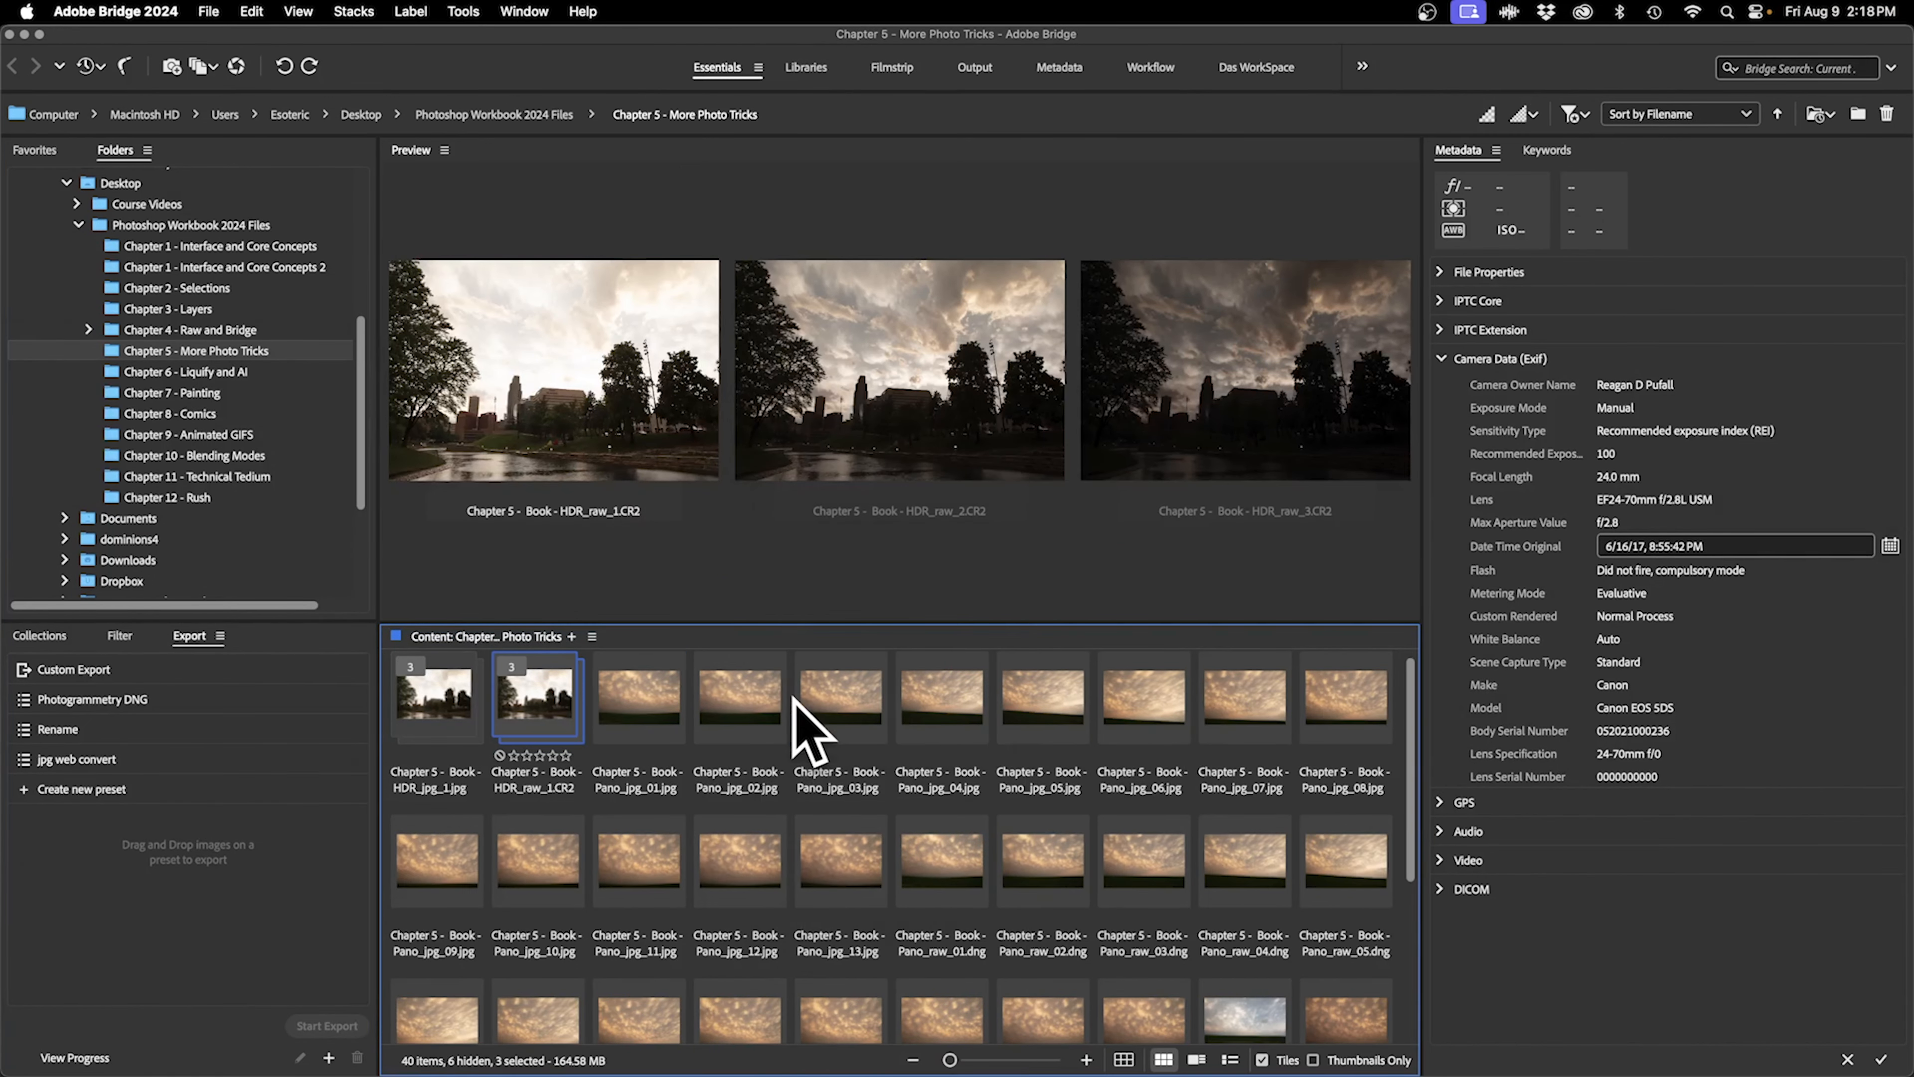
Group the Book panorama JPEGs, Pano_jpg_01.jpg through Pano_jpg_13.jpg, as a stack.
{"action": "left_click", "coordinate": [640, 705]}
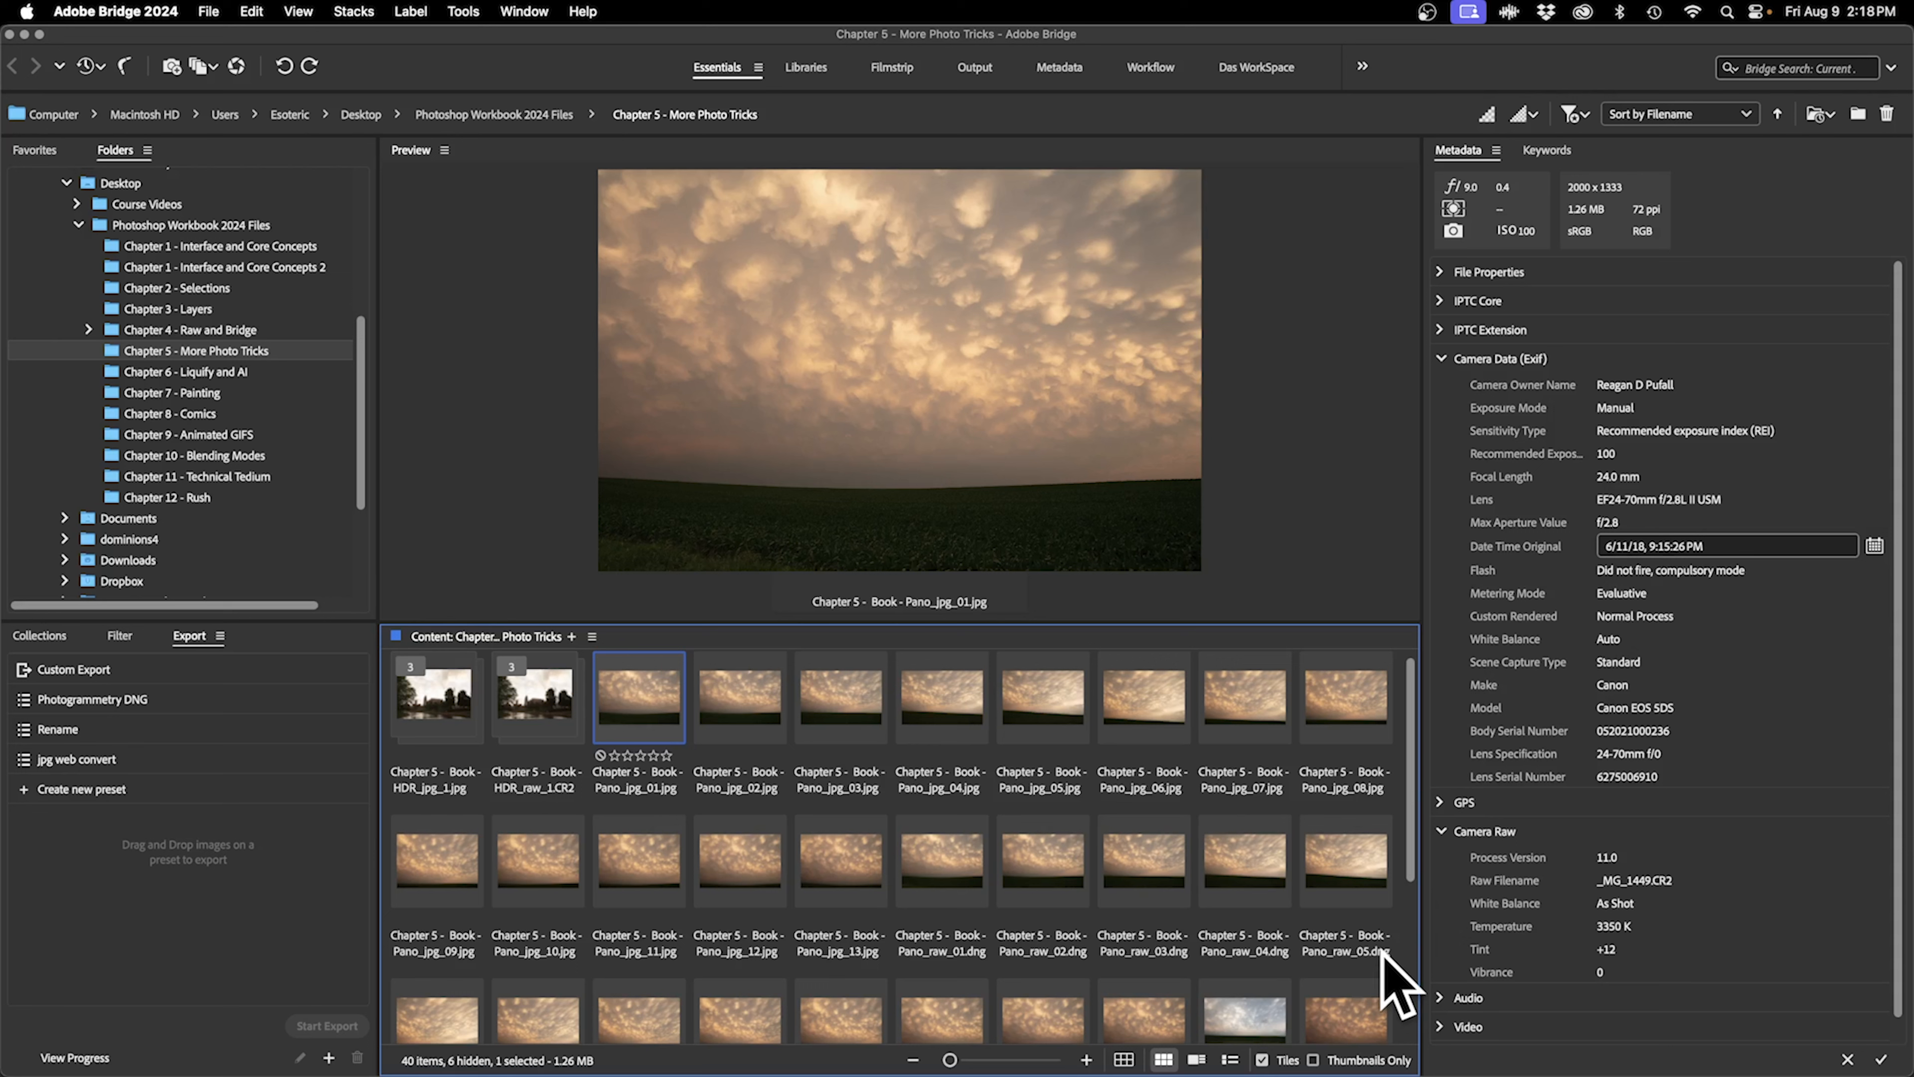
{"action": "scroll", "coordinate": [1407, 825], "scroll_direction": "down", "scroll_amount": 1}
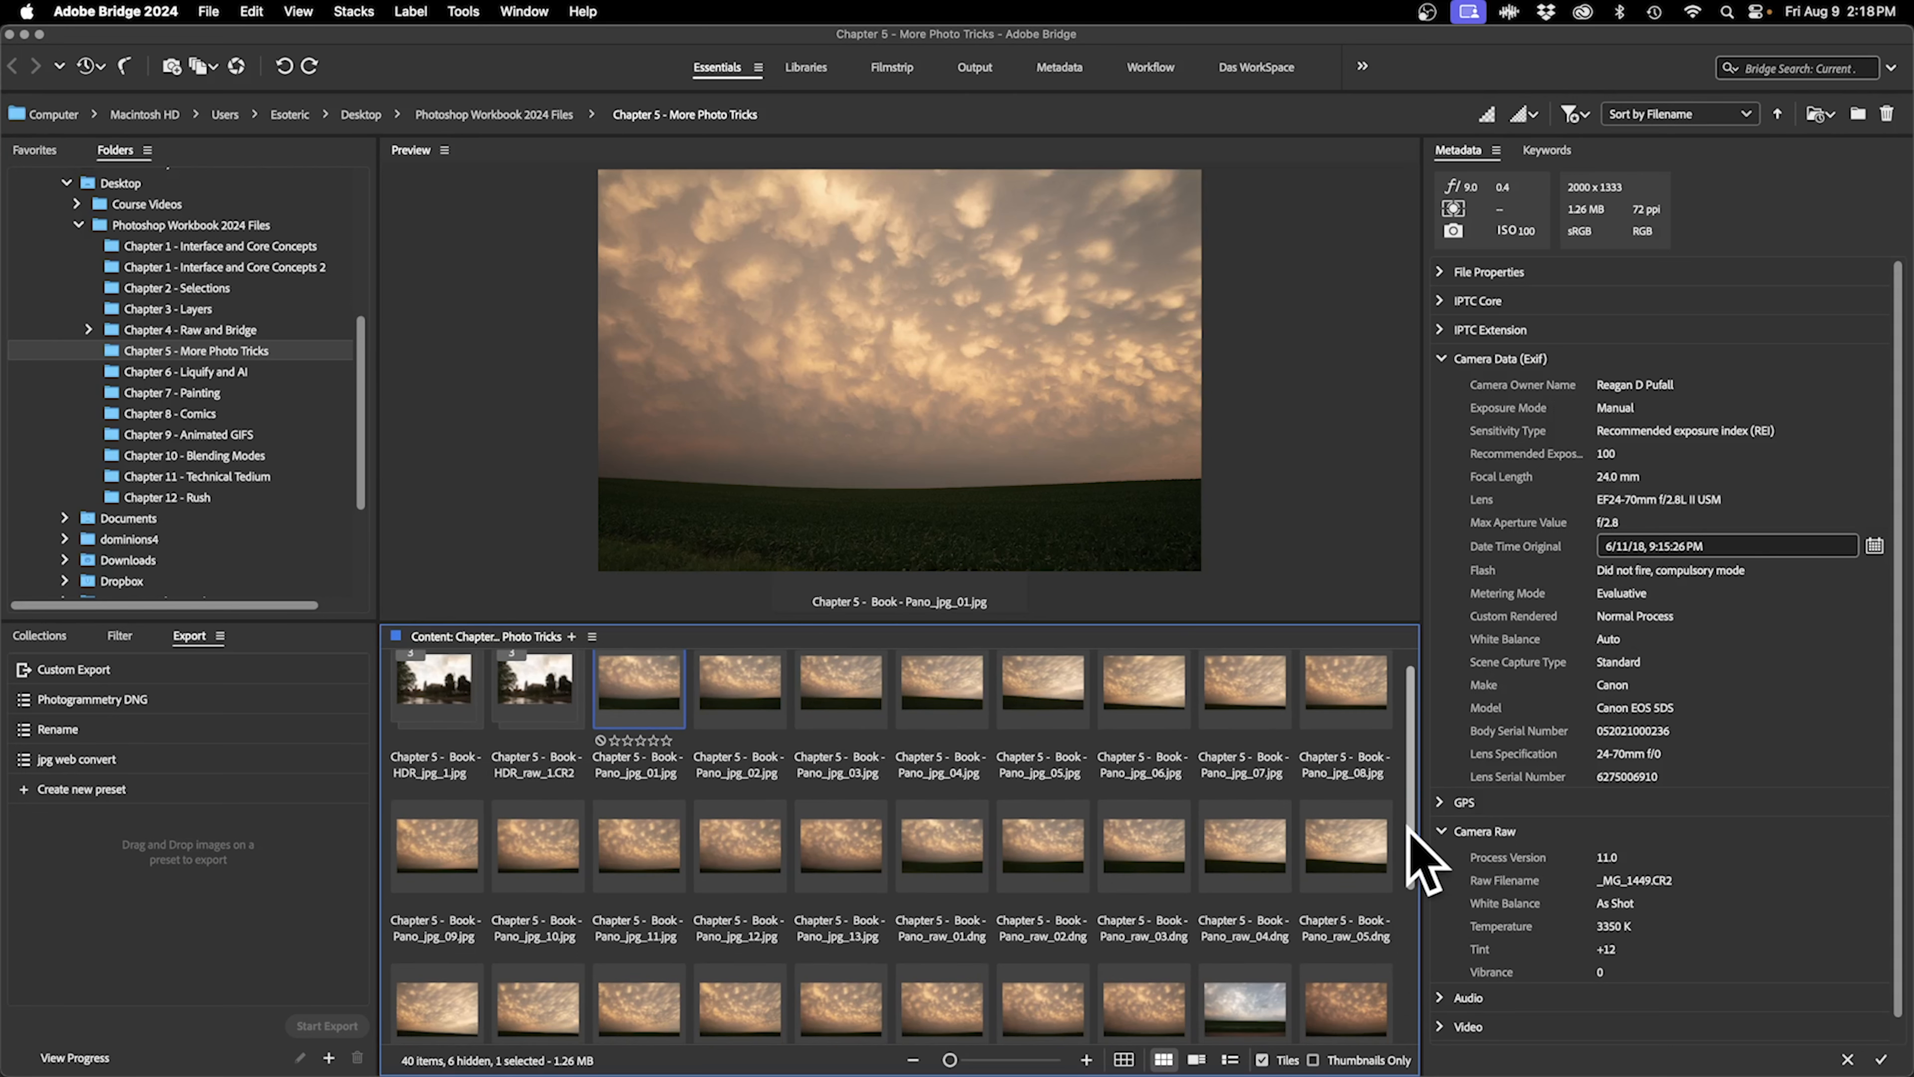
{"action": "left_click", "coordinate": [863, 894], "text": "shift"}
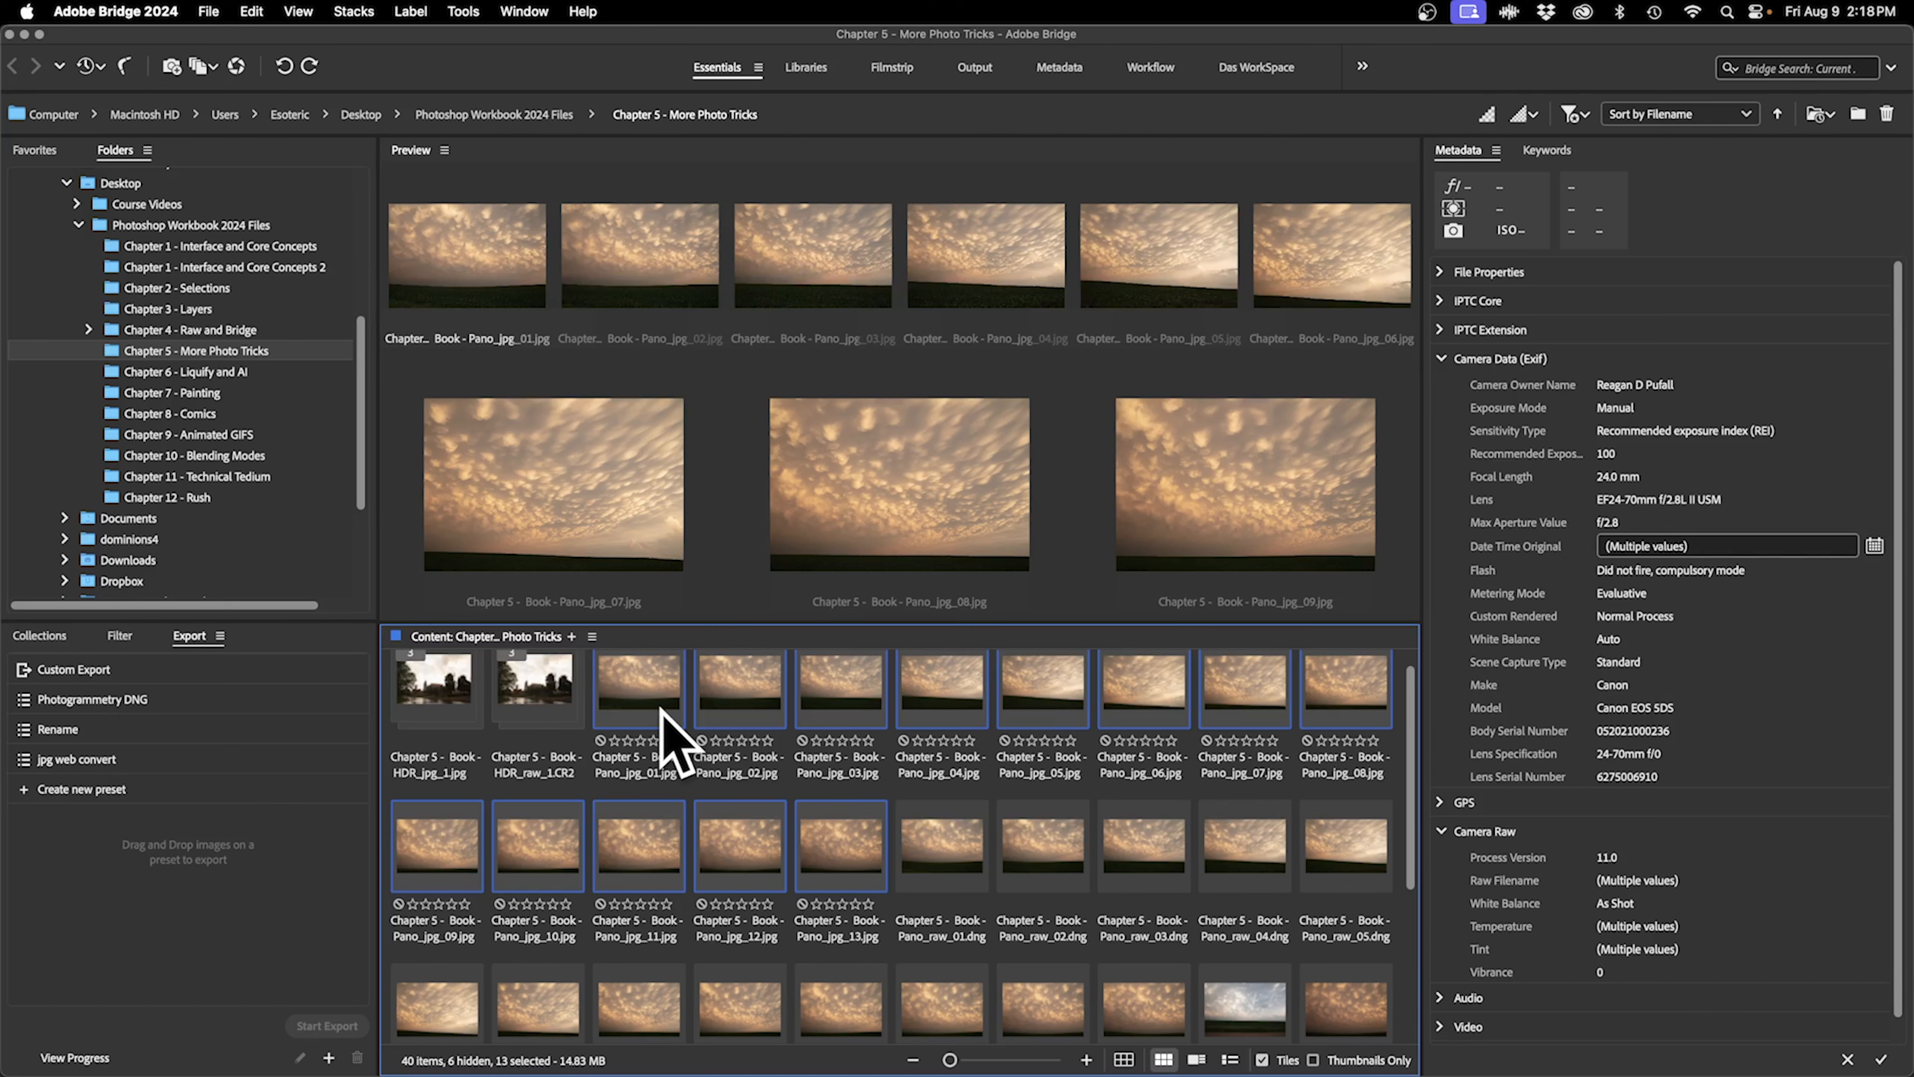
{"action": "key", "text": "super+g"}
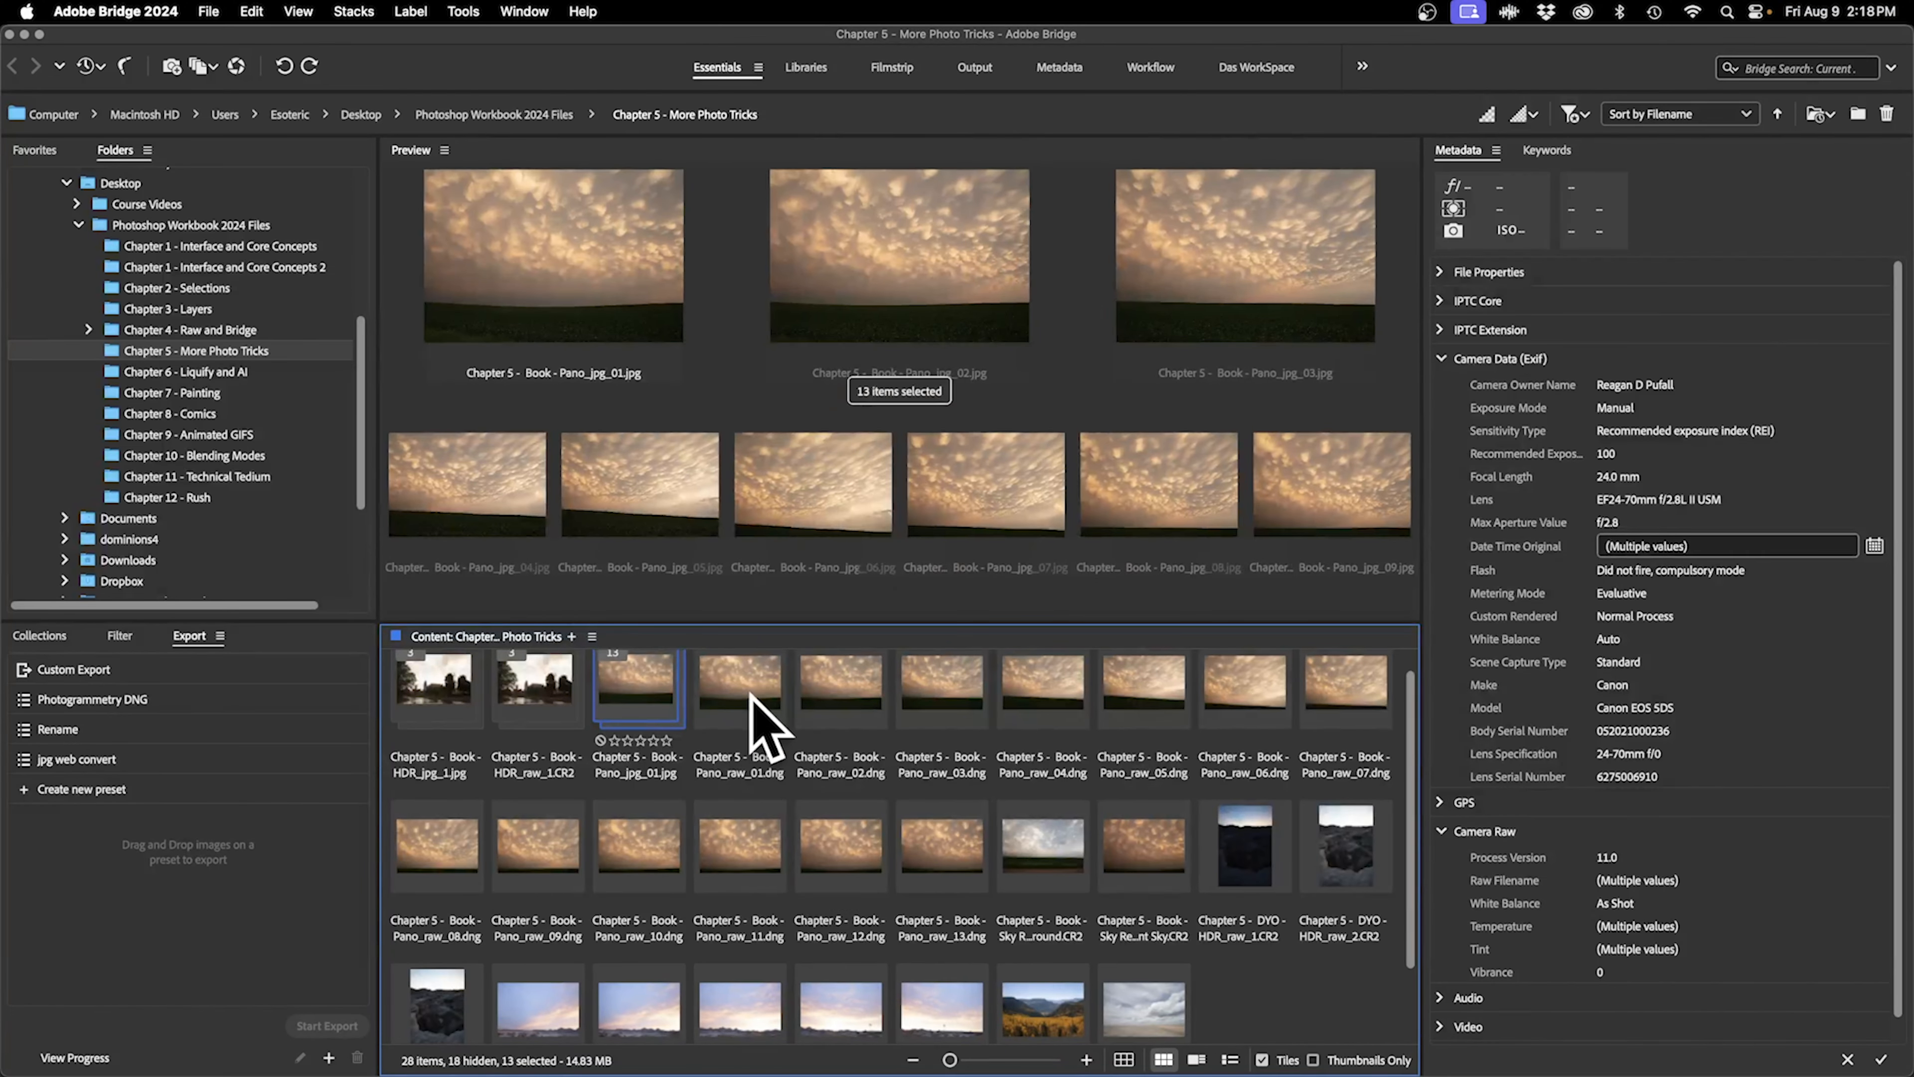
Group the Book panorama raw files, Pano_raw_01.dng through Pano_raw_13.dng, as a stack.
{"action": "left_click", "coordinate": [752, 694]}
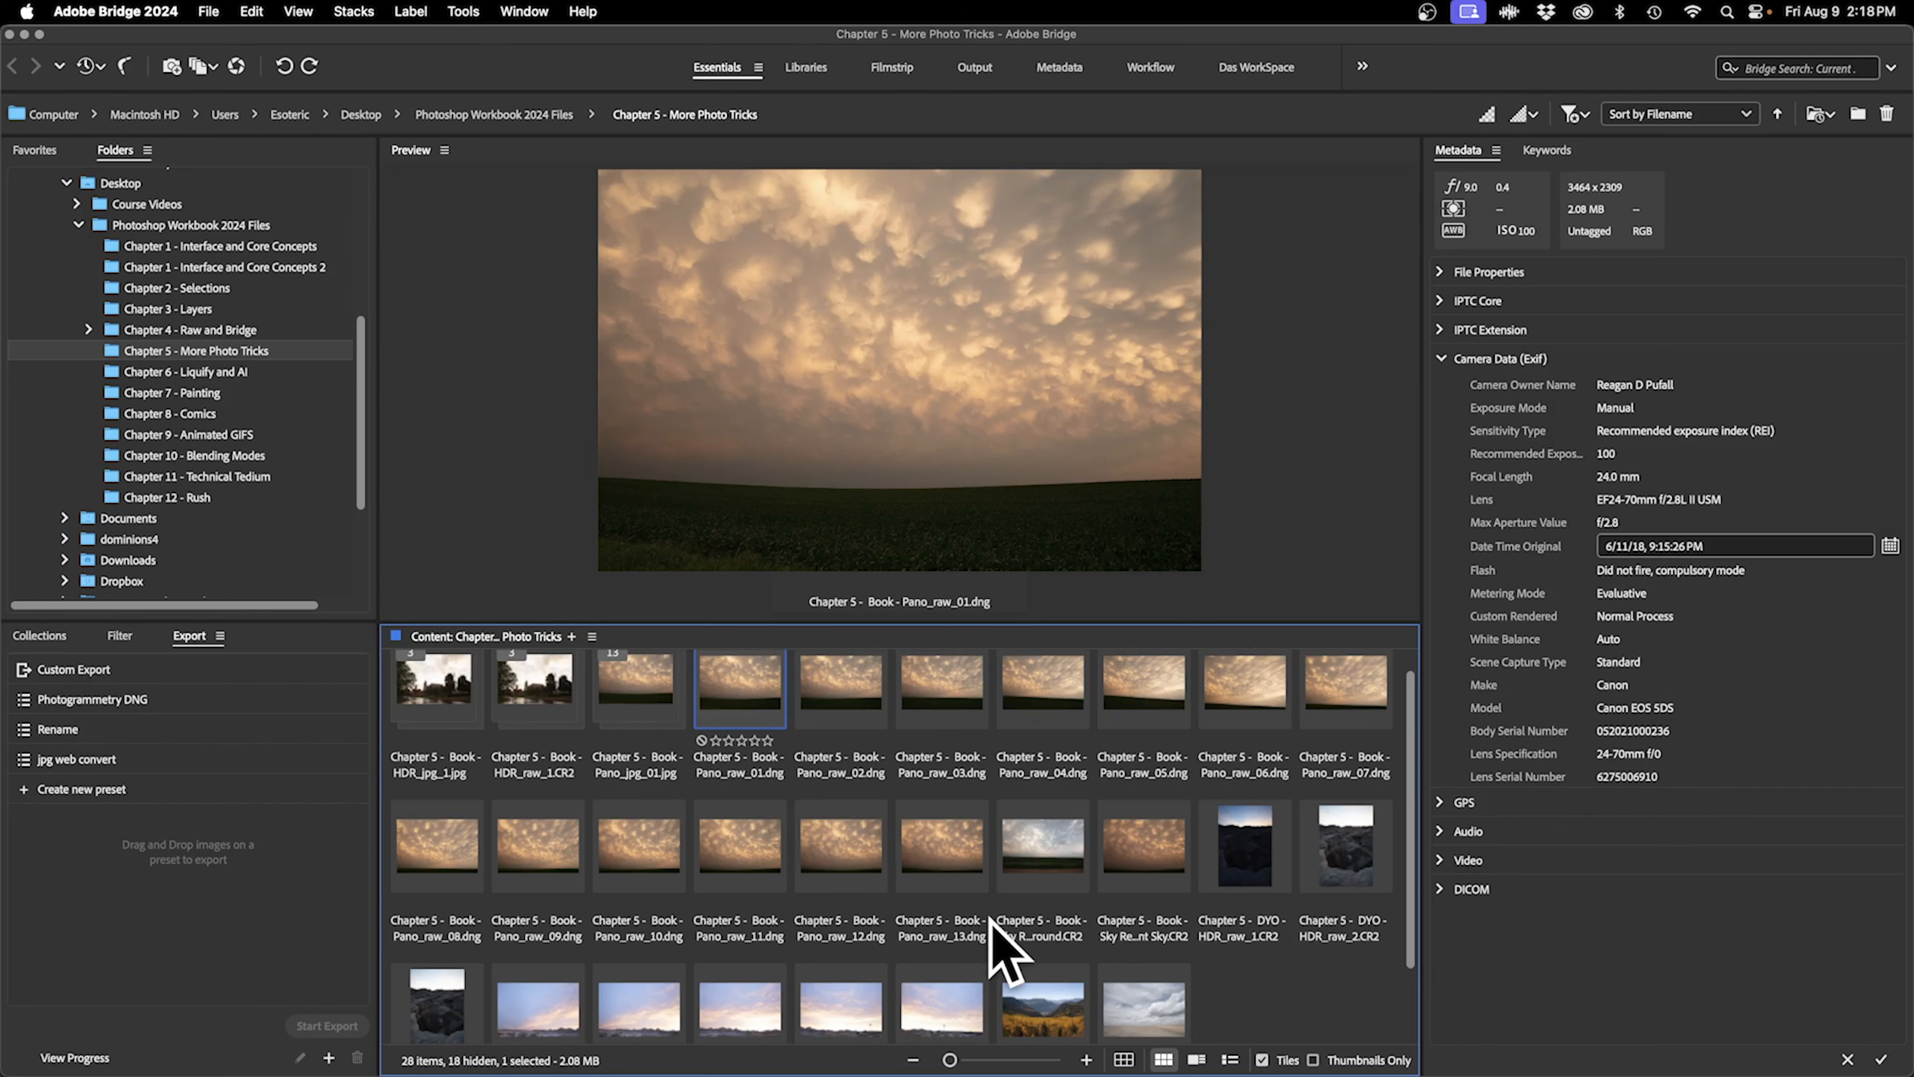
{"action": "left_click", "coordinate": [951, 868], "text": "shift"}
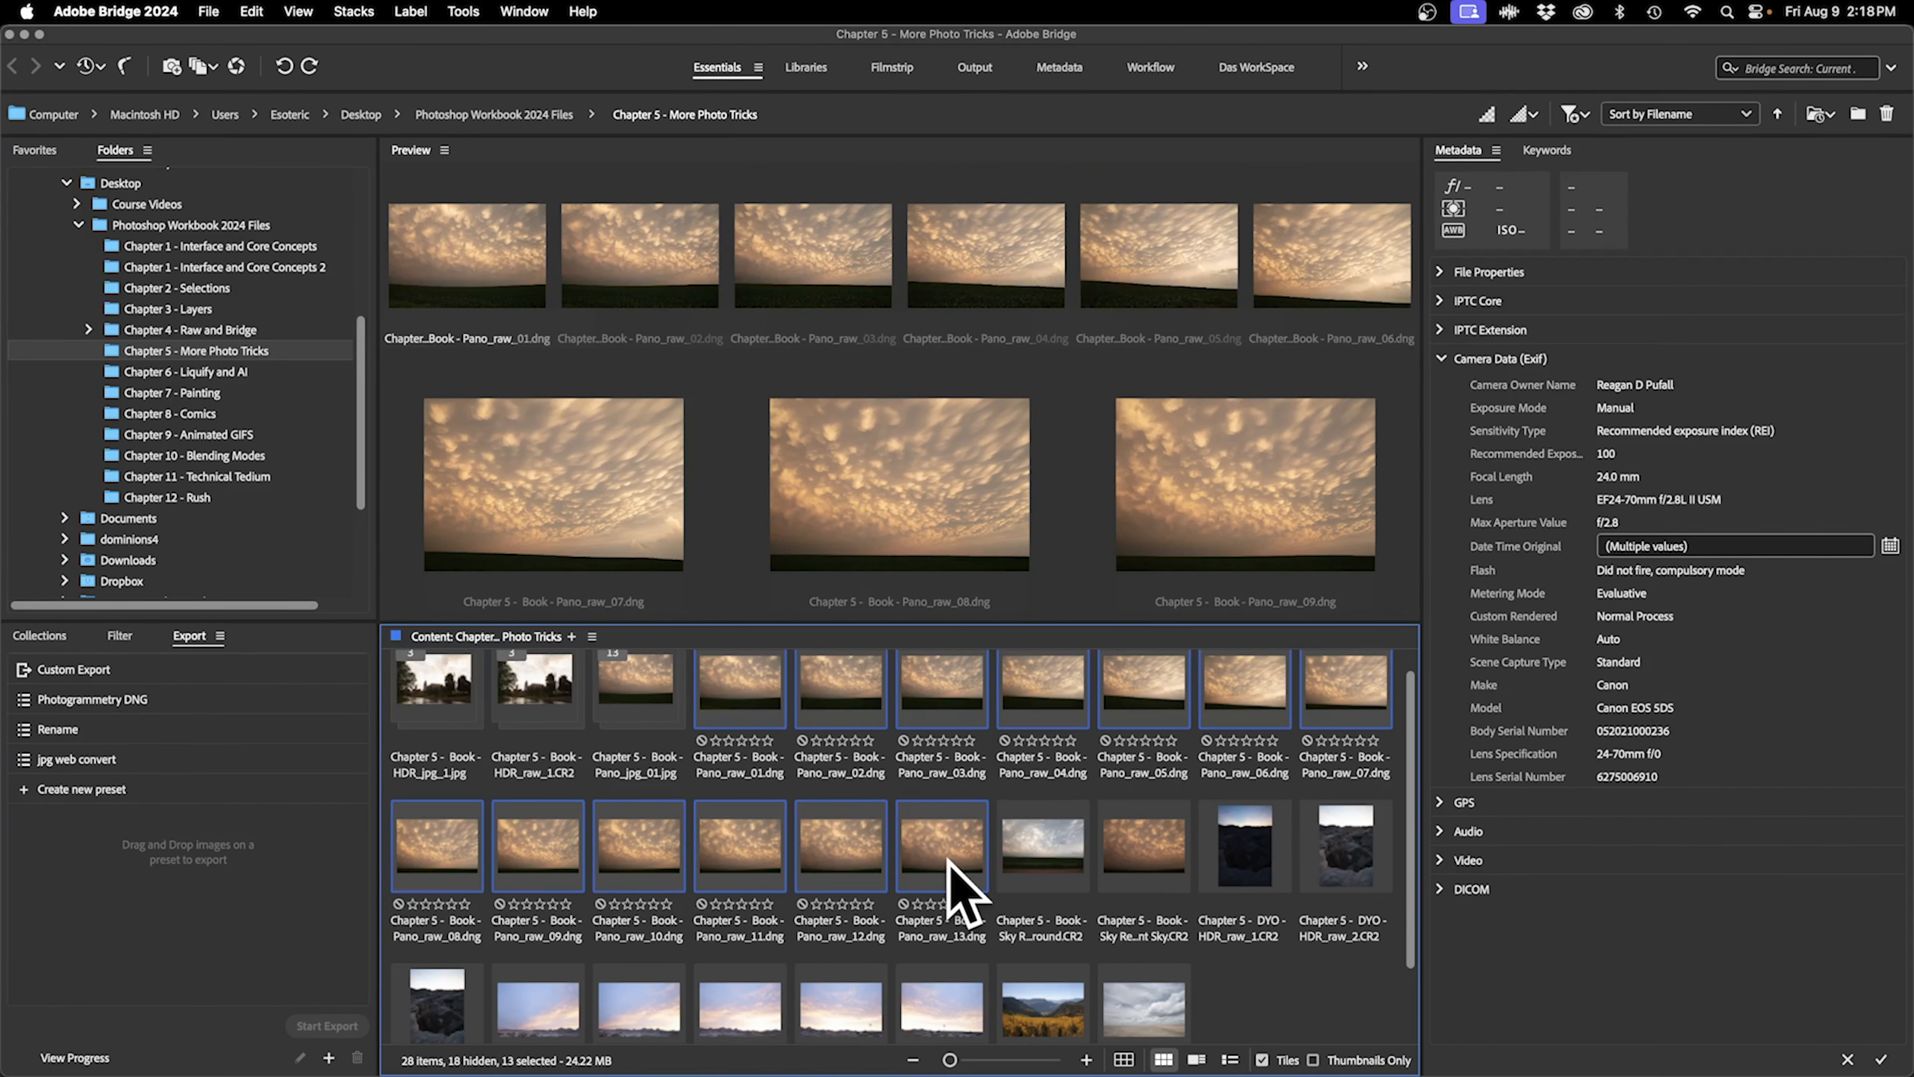
{"action": "key", "text": "super+g"}
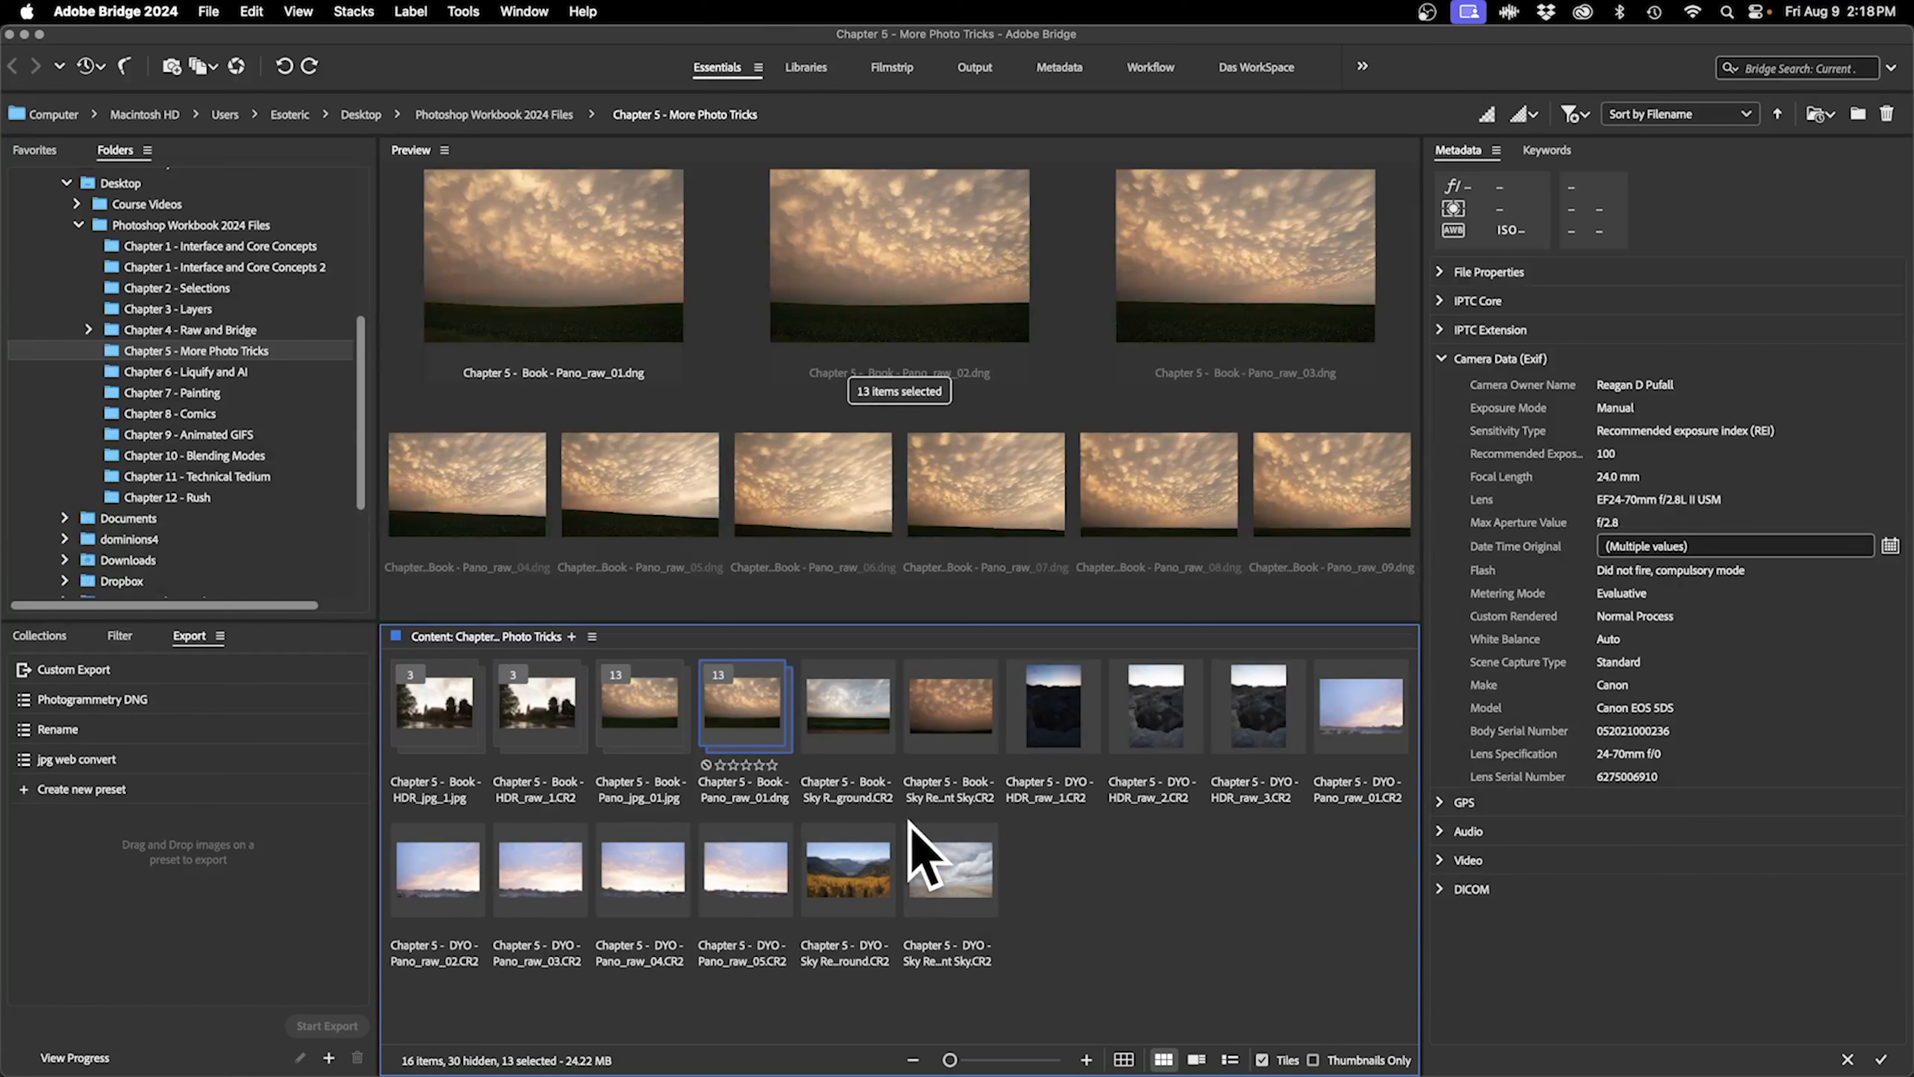
Preview the Book Sky Replacement Foreground and Sky Replacement Sky CR2 images and group the pair as a stack.
{"action": "left_click", "coordinate": [863, 720]}
{"action": "left_click", "coordinate": [953, 746]}
{"action": "left_click", "coordinate": [895, 729]}
{"action": "left_click", "coordinate": [945, 739]}
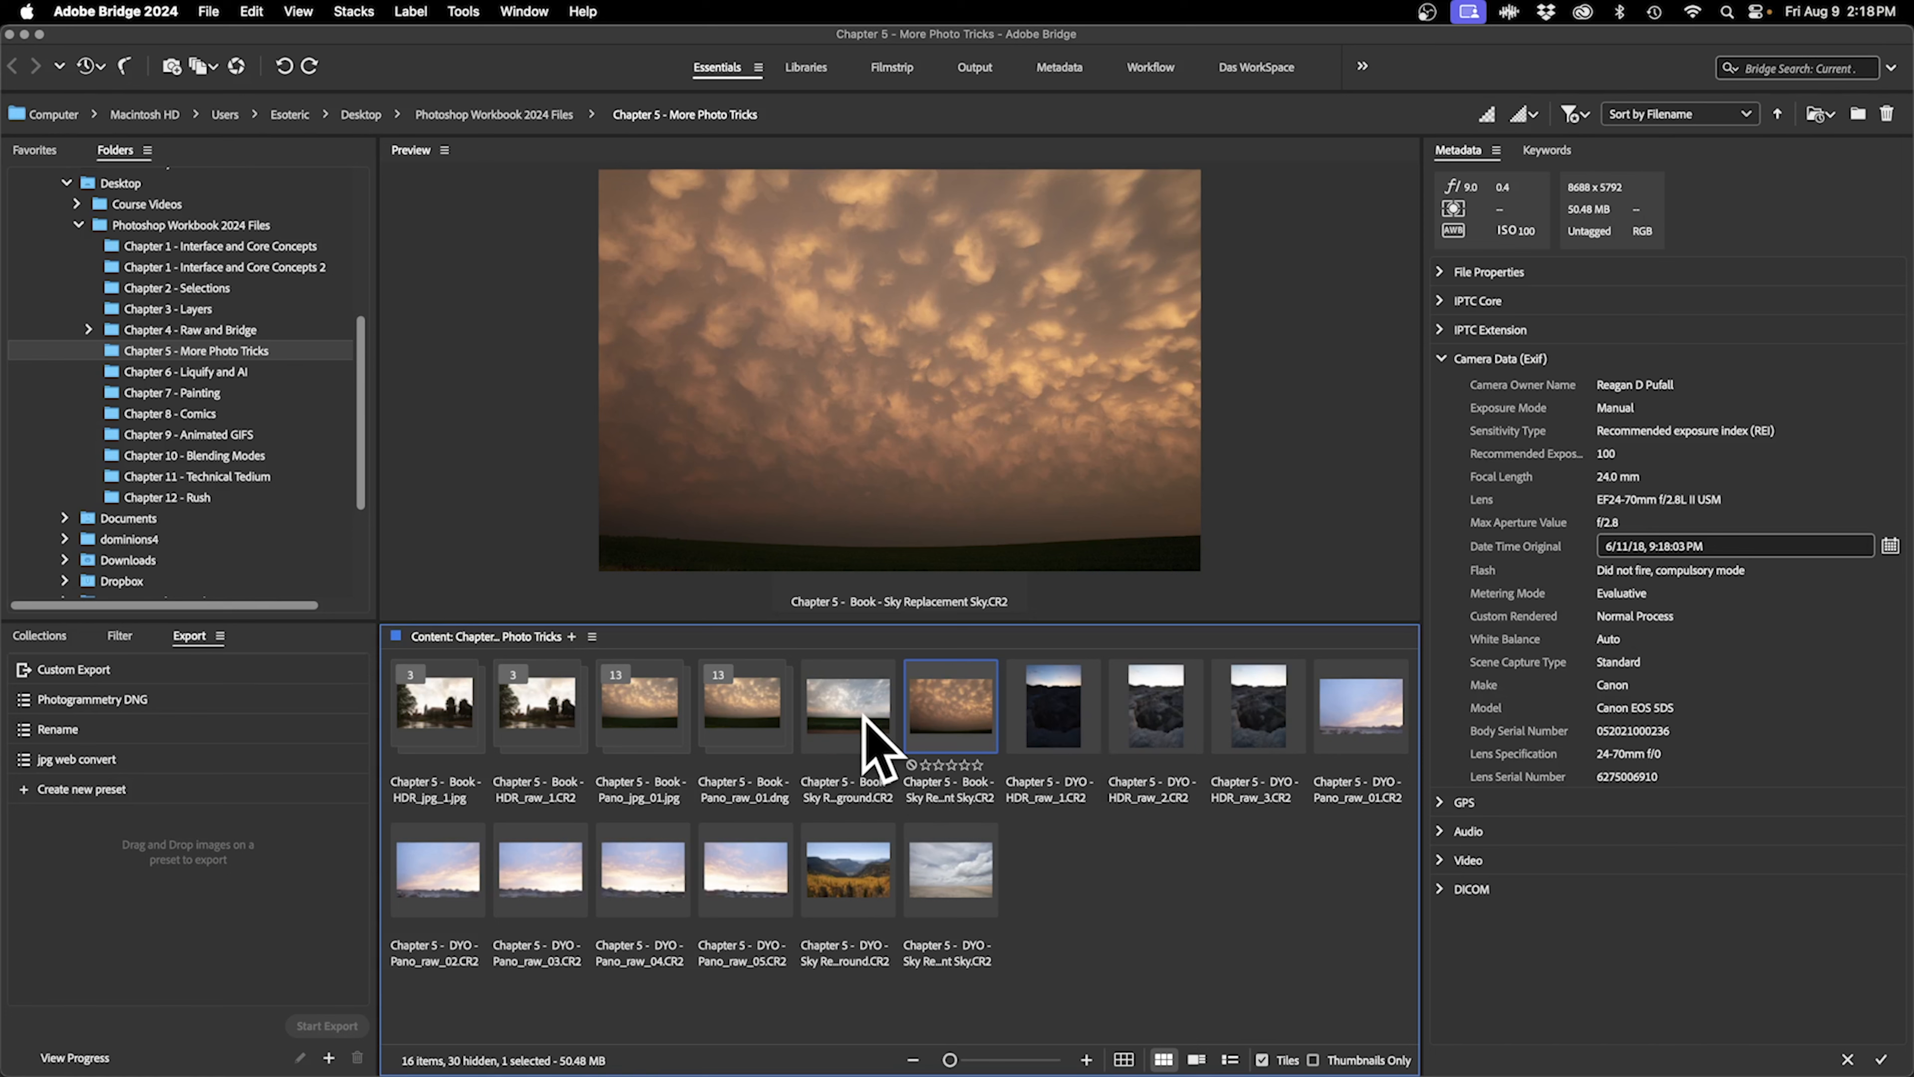
{"action": "left_click", "coordinate": [874, 743]}
{"action": "left_click", "coordinate": [919, 735], "text": "shift"}
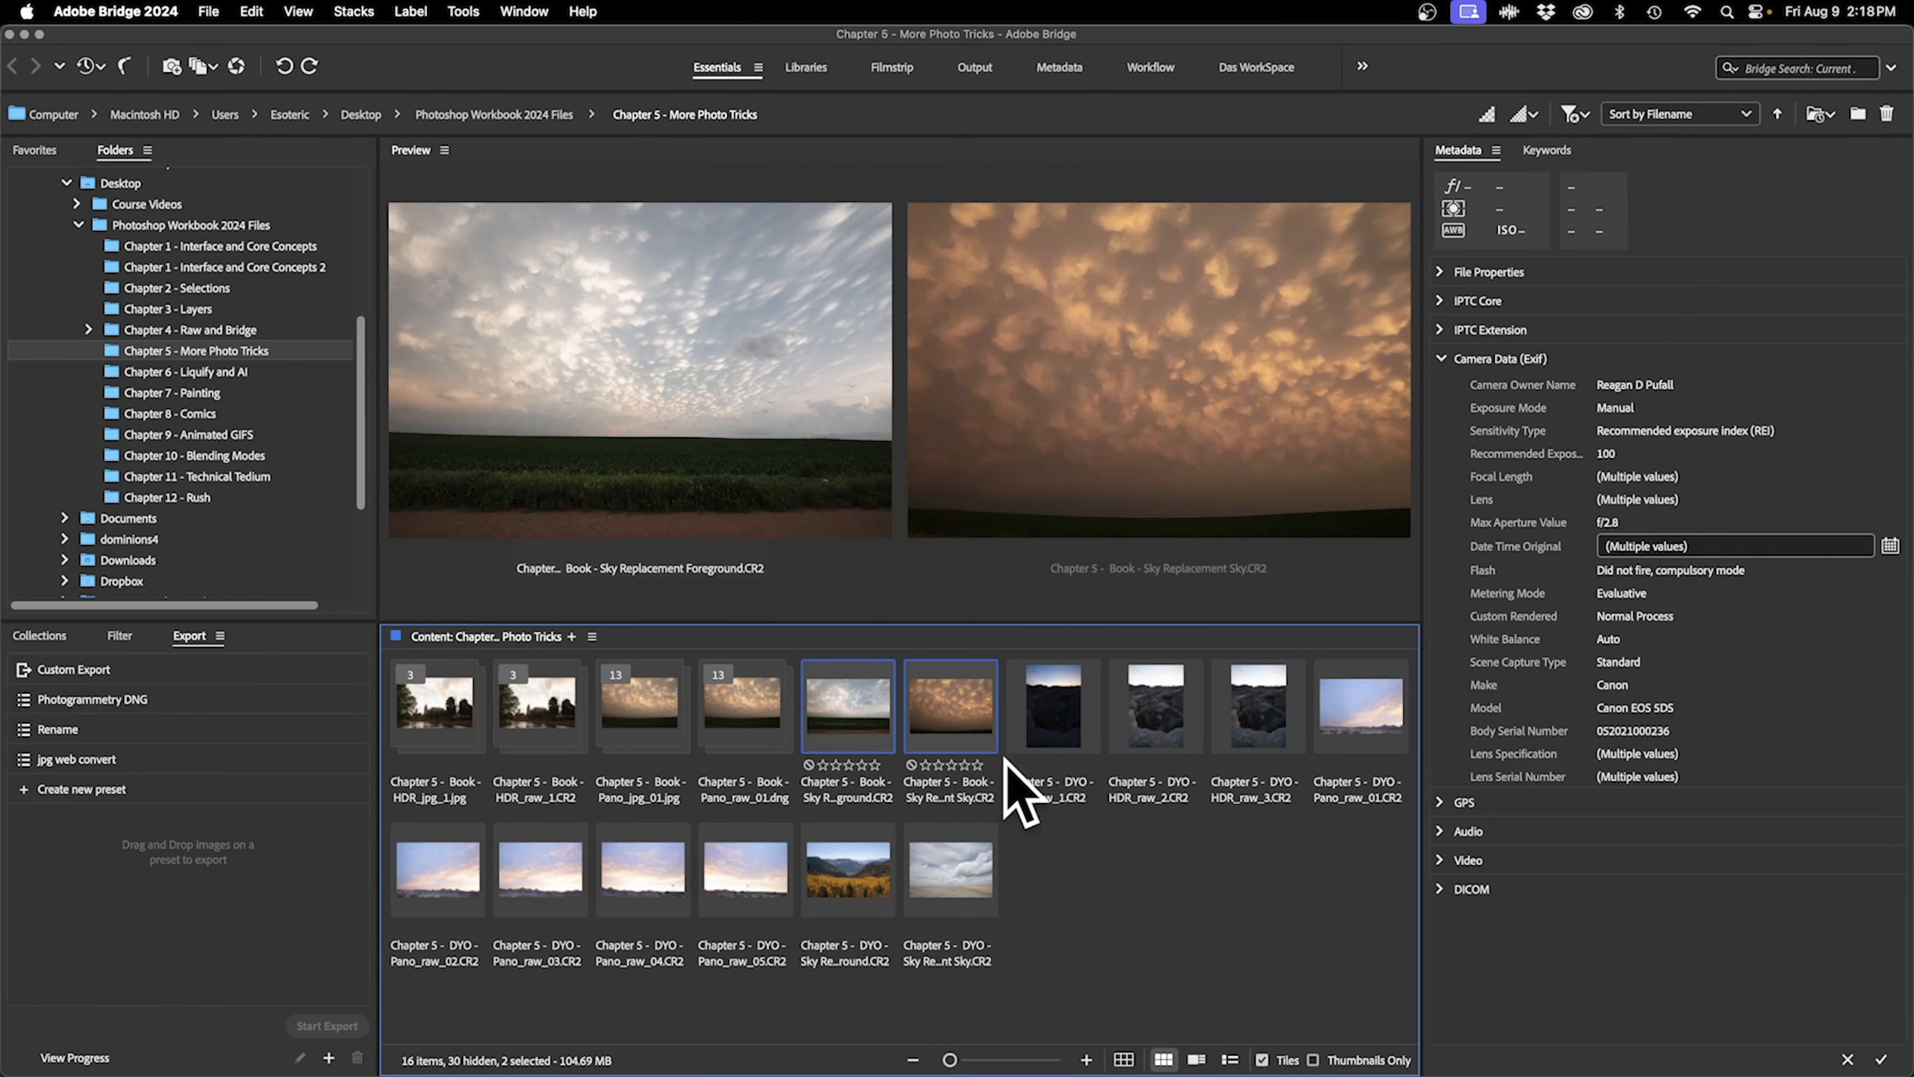
{"action": "key", "text": "super+g"}
Group the DYO images HDR_raw_1.CR2 through HDR_raw_3.CR2 as a stack.
{"action": "left_click", "coordinate": [942, 724]}
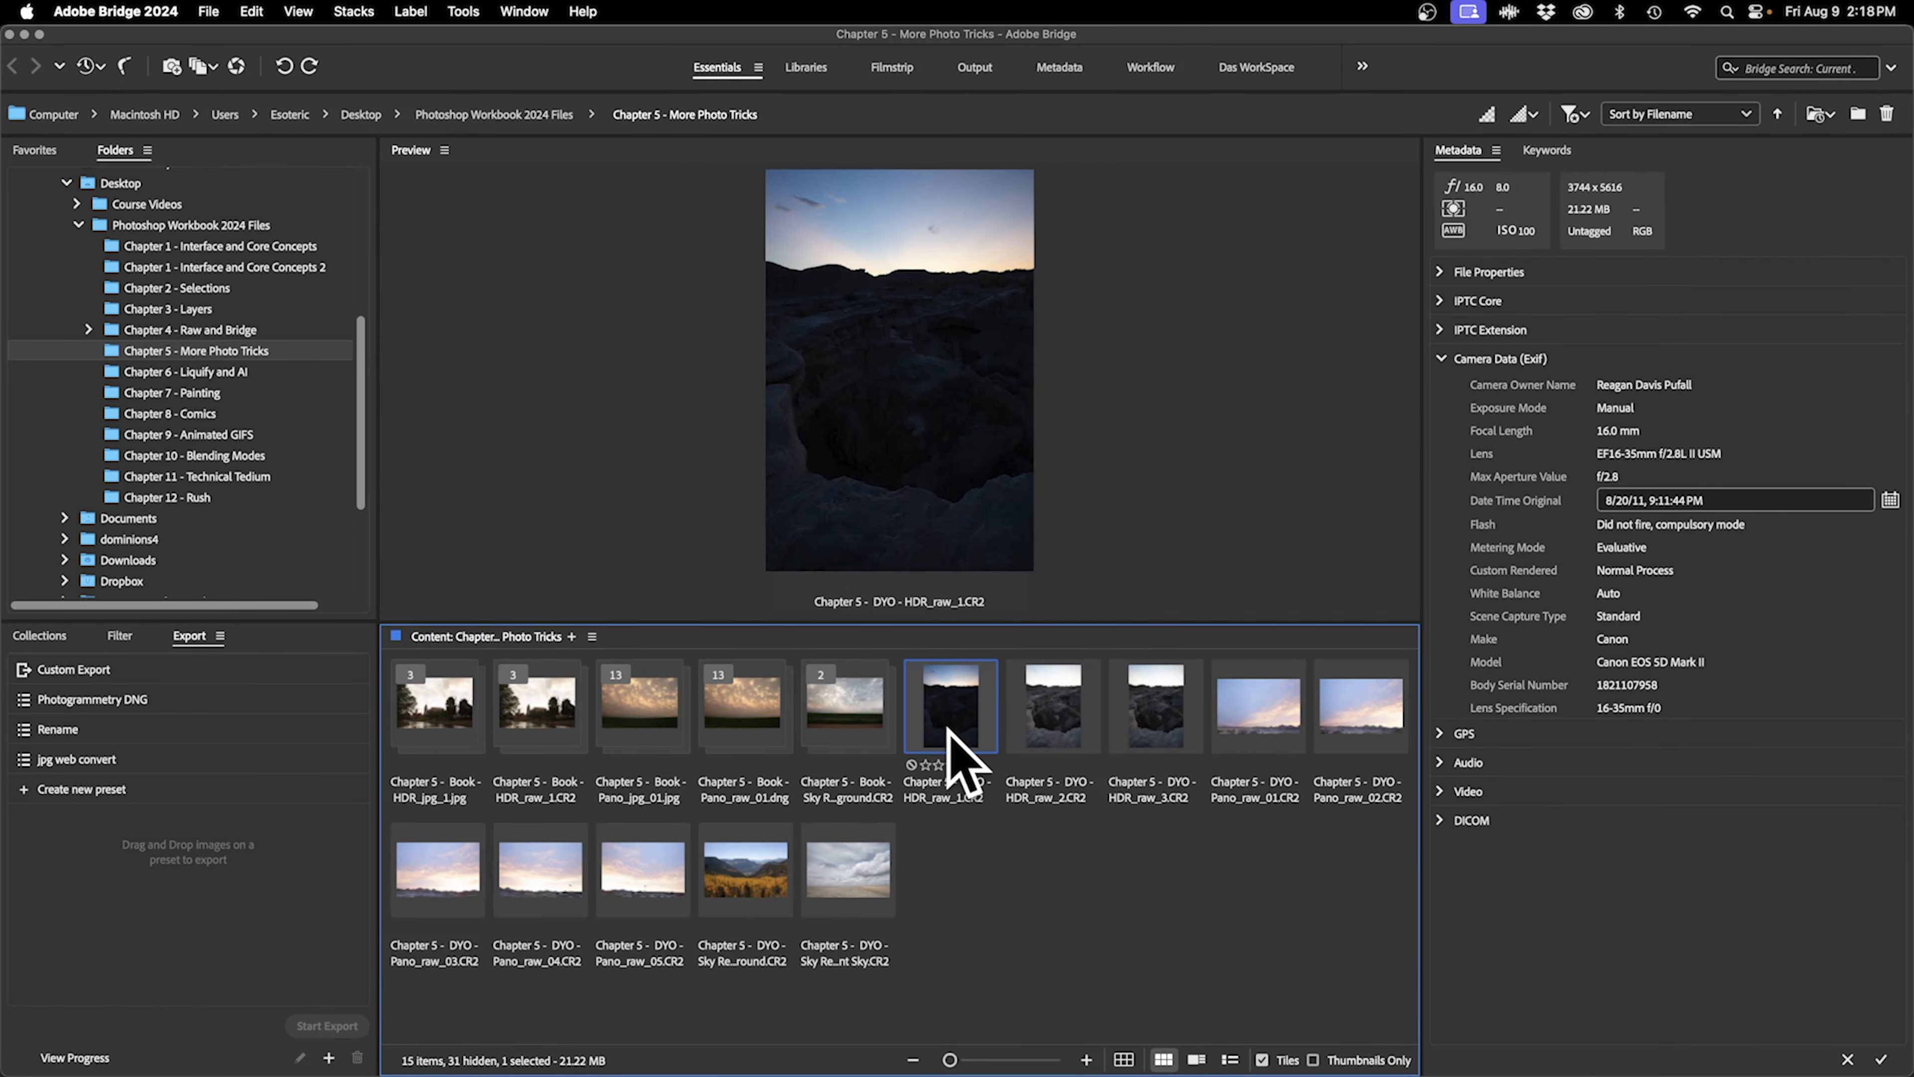
{"action": "left_click", "coordinate": [1175, 746], "text": "shift"}
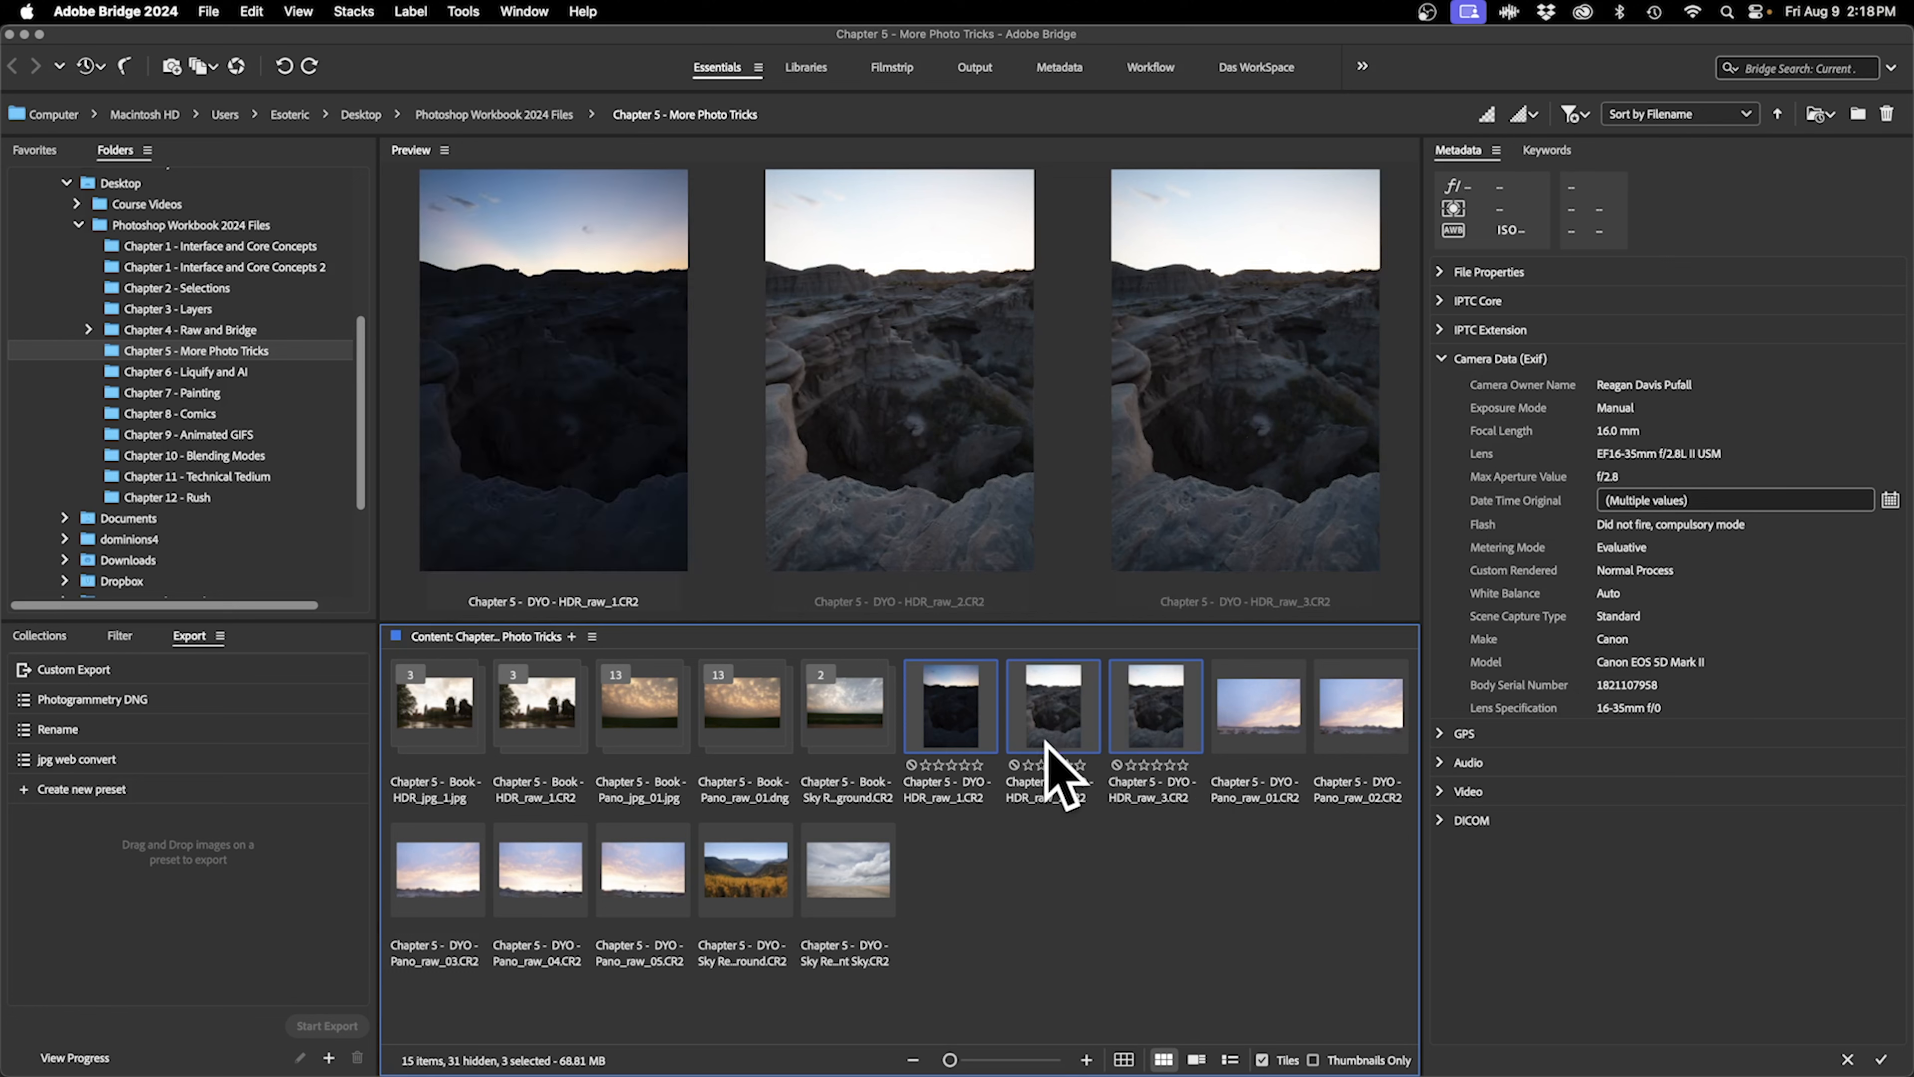
{"action": "key", "text": "super+g"}
Group the DYO panorama images Pano_raw_01.CR2 through Pano_raw_05.CR2 as a stack.
{"action": "left_click", "coordinate": [1085, 747]}
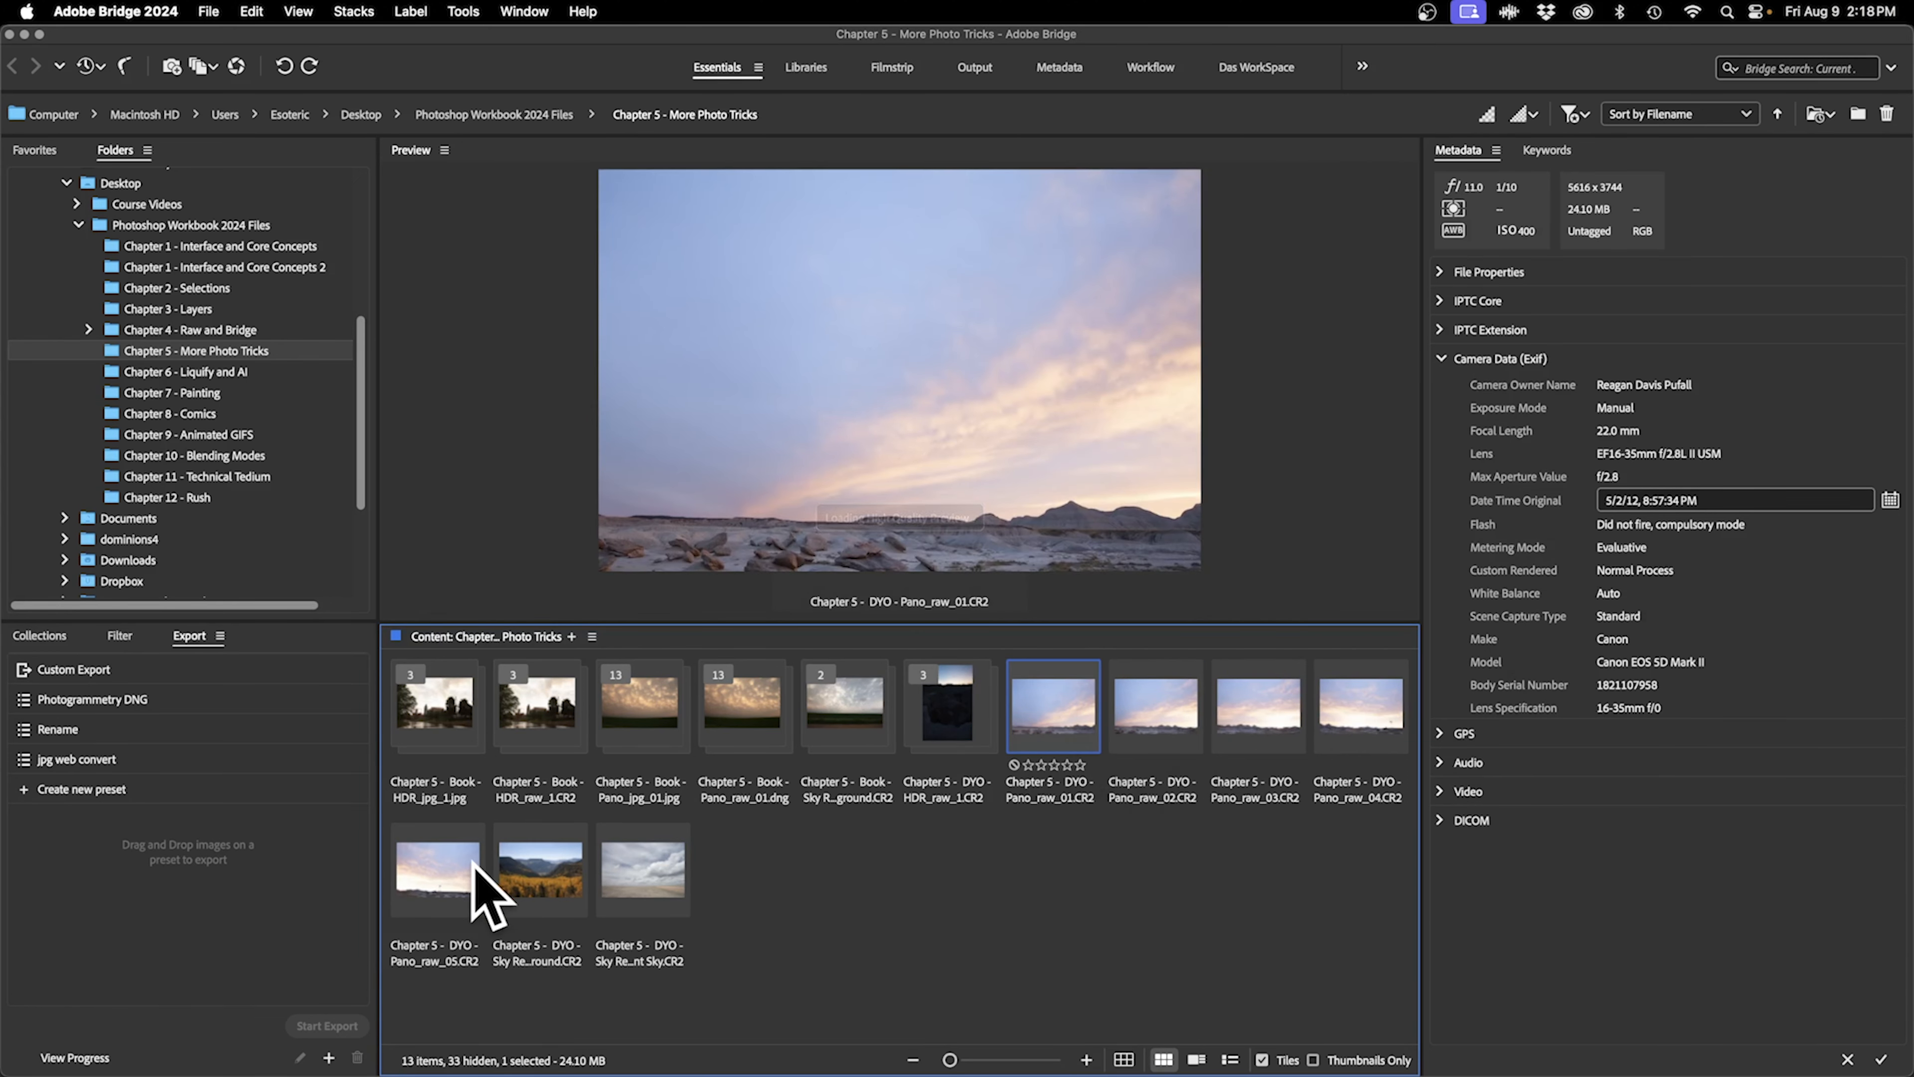
{"action": "left_click", "coordinate": [470, 871], "text": "shift"}
{"action": "key", "text": "super+g"}
Group the DYO Sky Replacement Foreground and Sky Replacement Sky CR2 images as a stack.
{"action": "left_click", "coordinate": [1157, 724]}
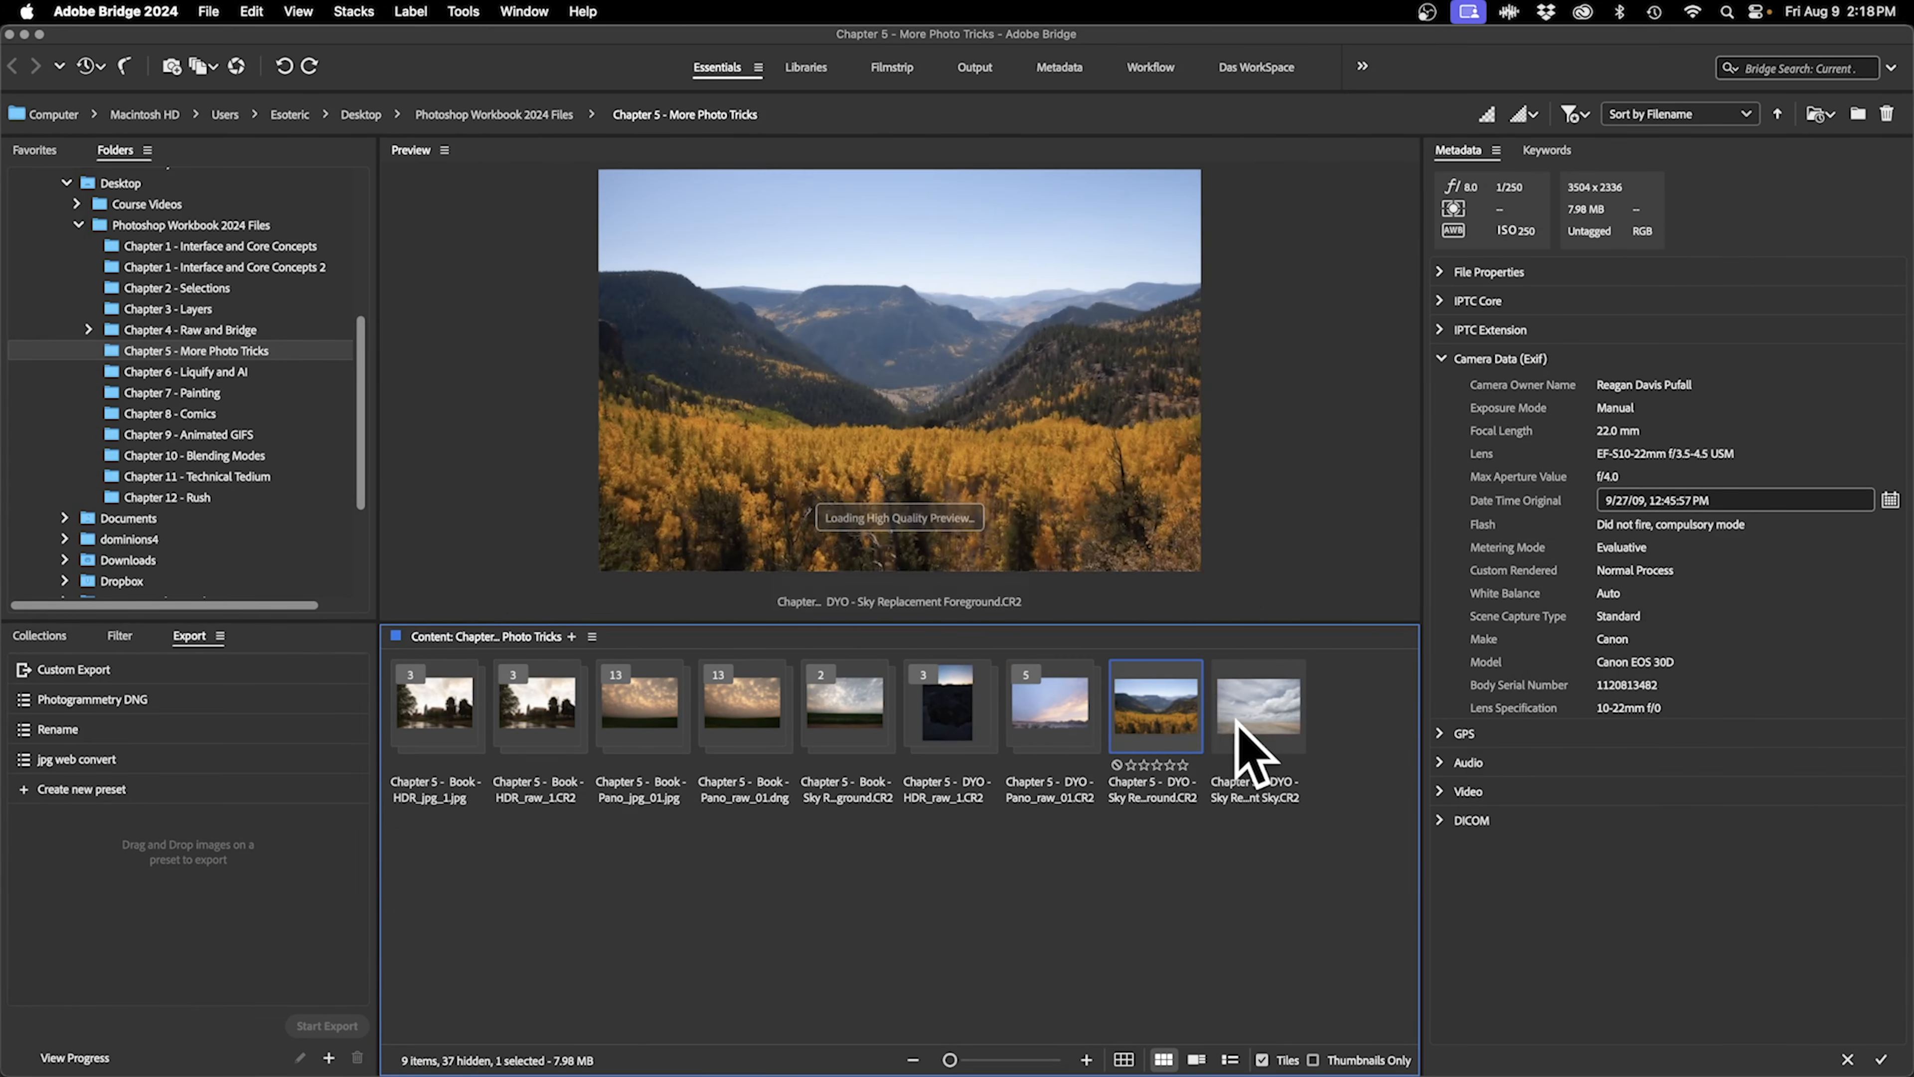
{"action": "left_click", "coordinate": [1255, 746], "text": "shift"}
{"action": "key", "text": "super+g"}
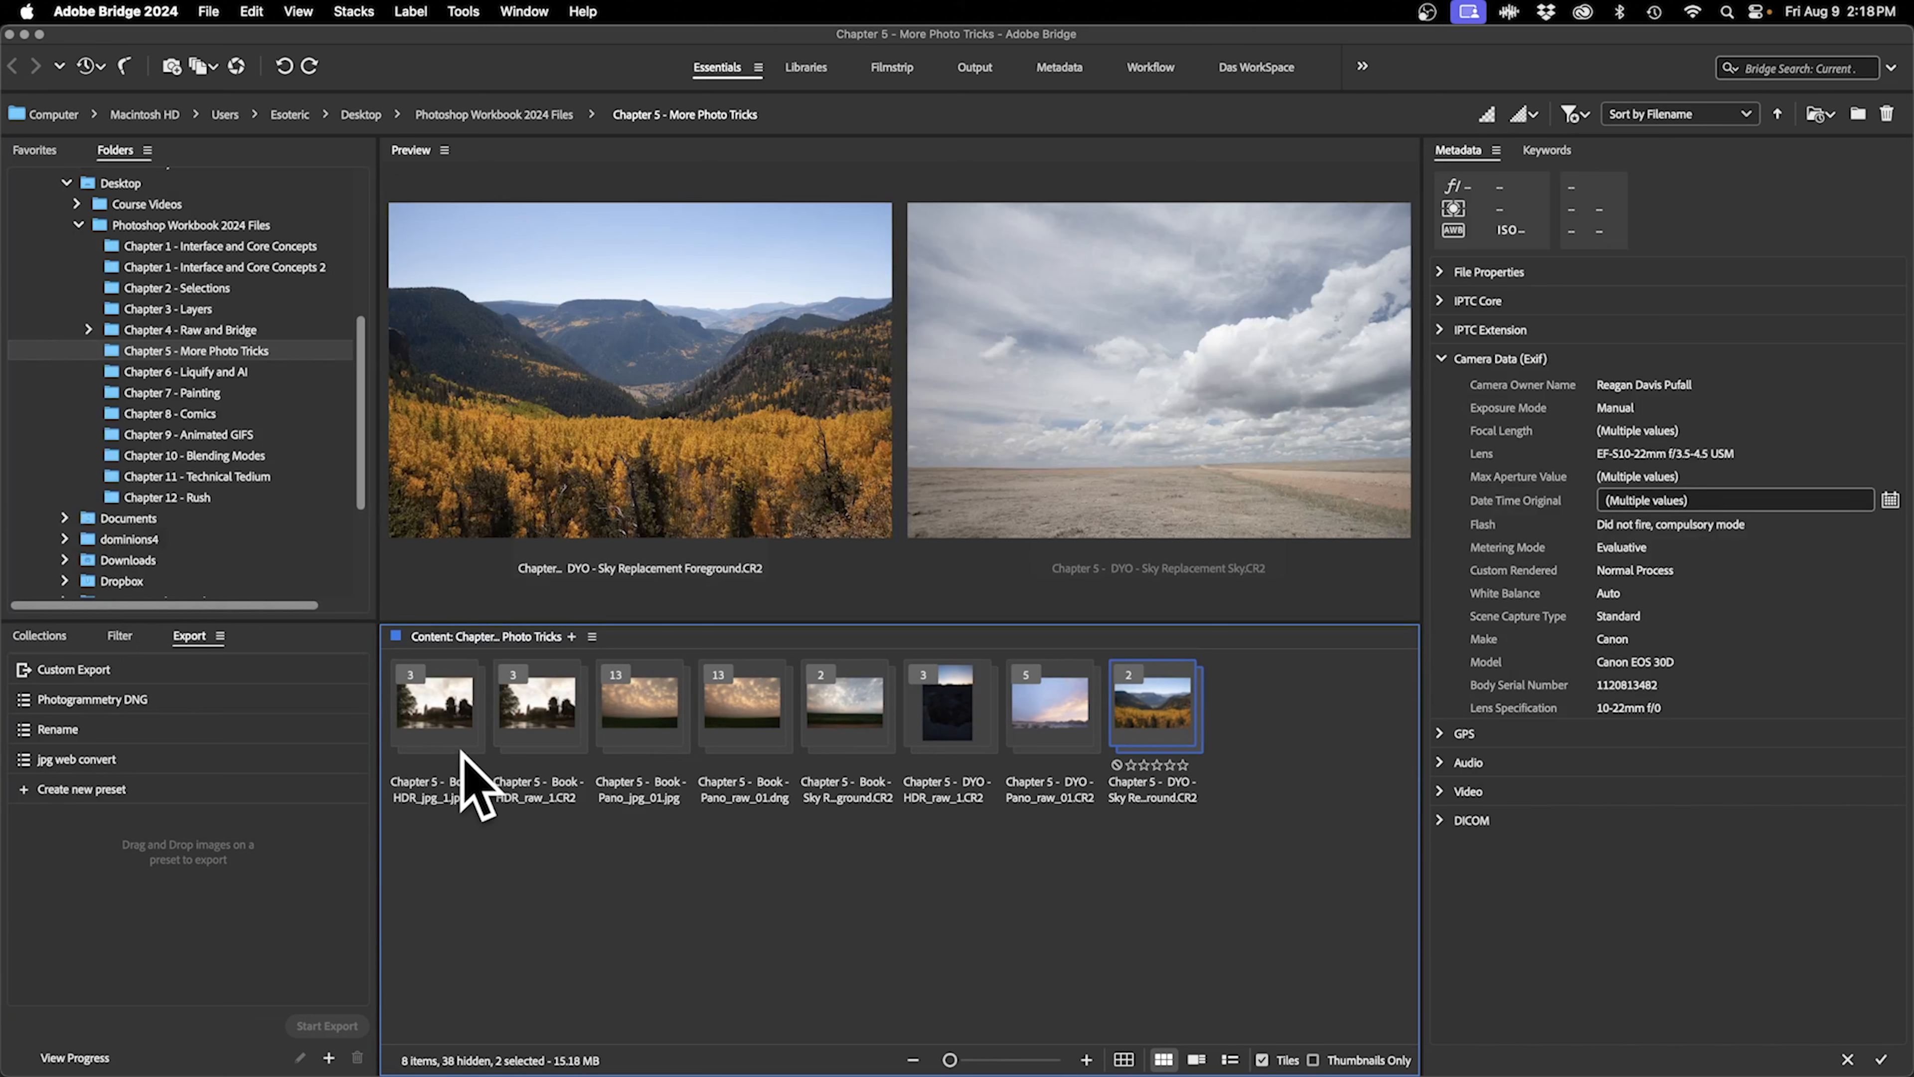
Preview the top images of the Book and DYO stacks one after another and clear the selection.
{"action": "left_click", "coordinate": [422, 980]}
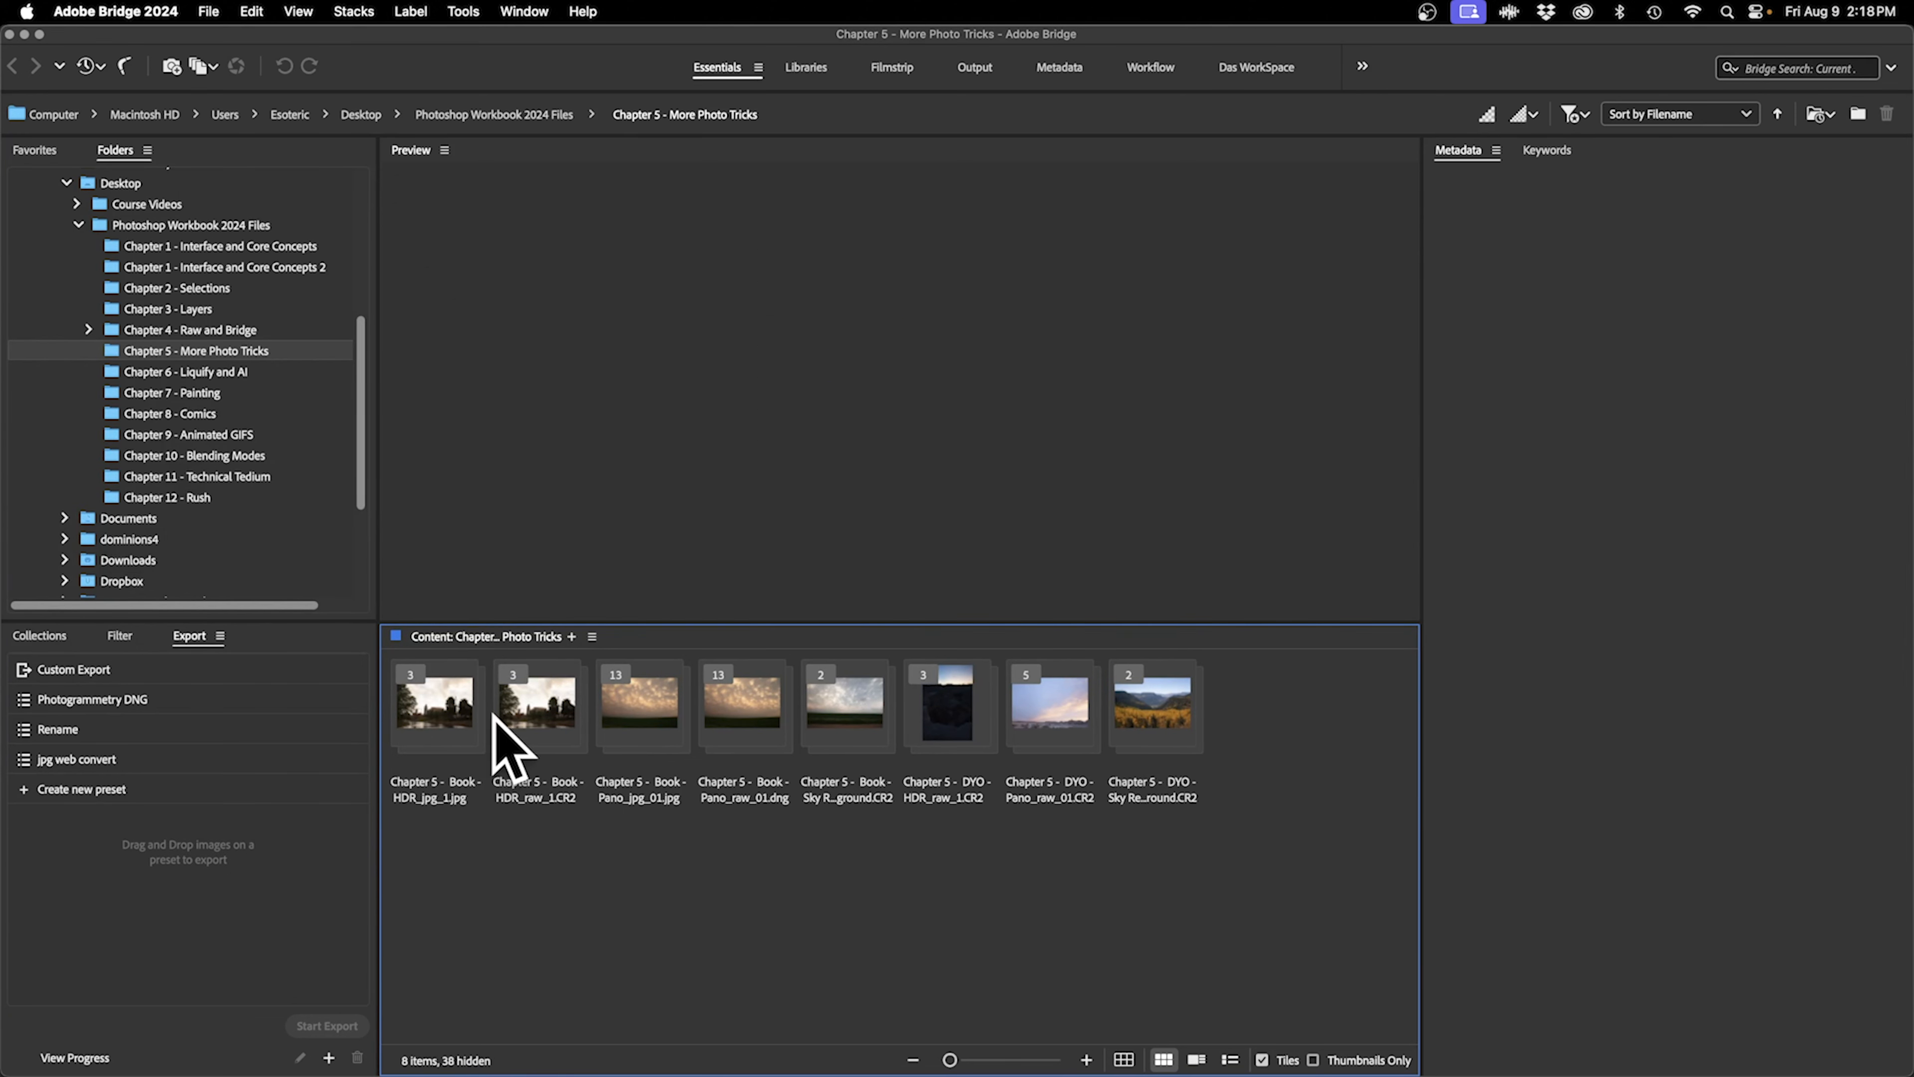
{"action": "left_click", "coordinate": [534, 728]}
{"action": "left_click", "coordinate": [625, 727]}
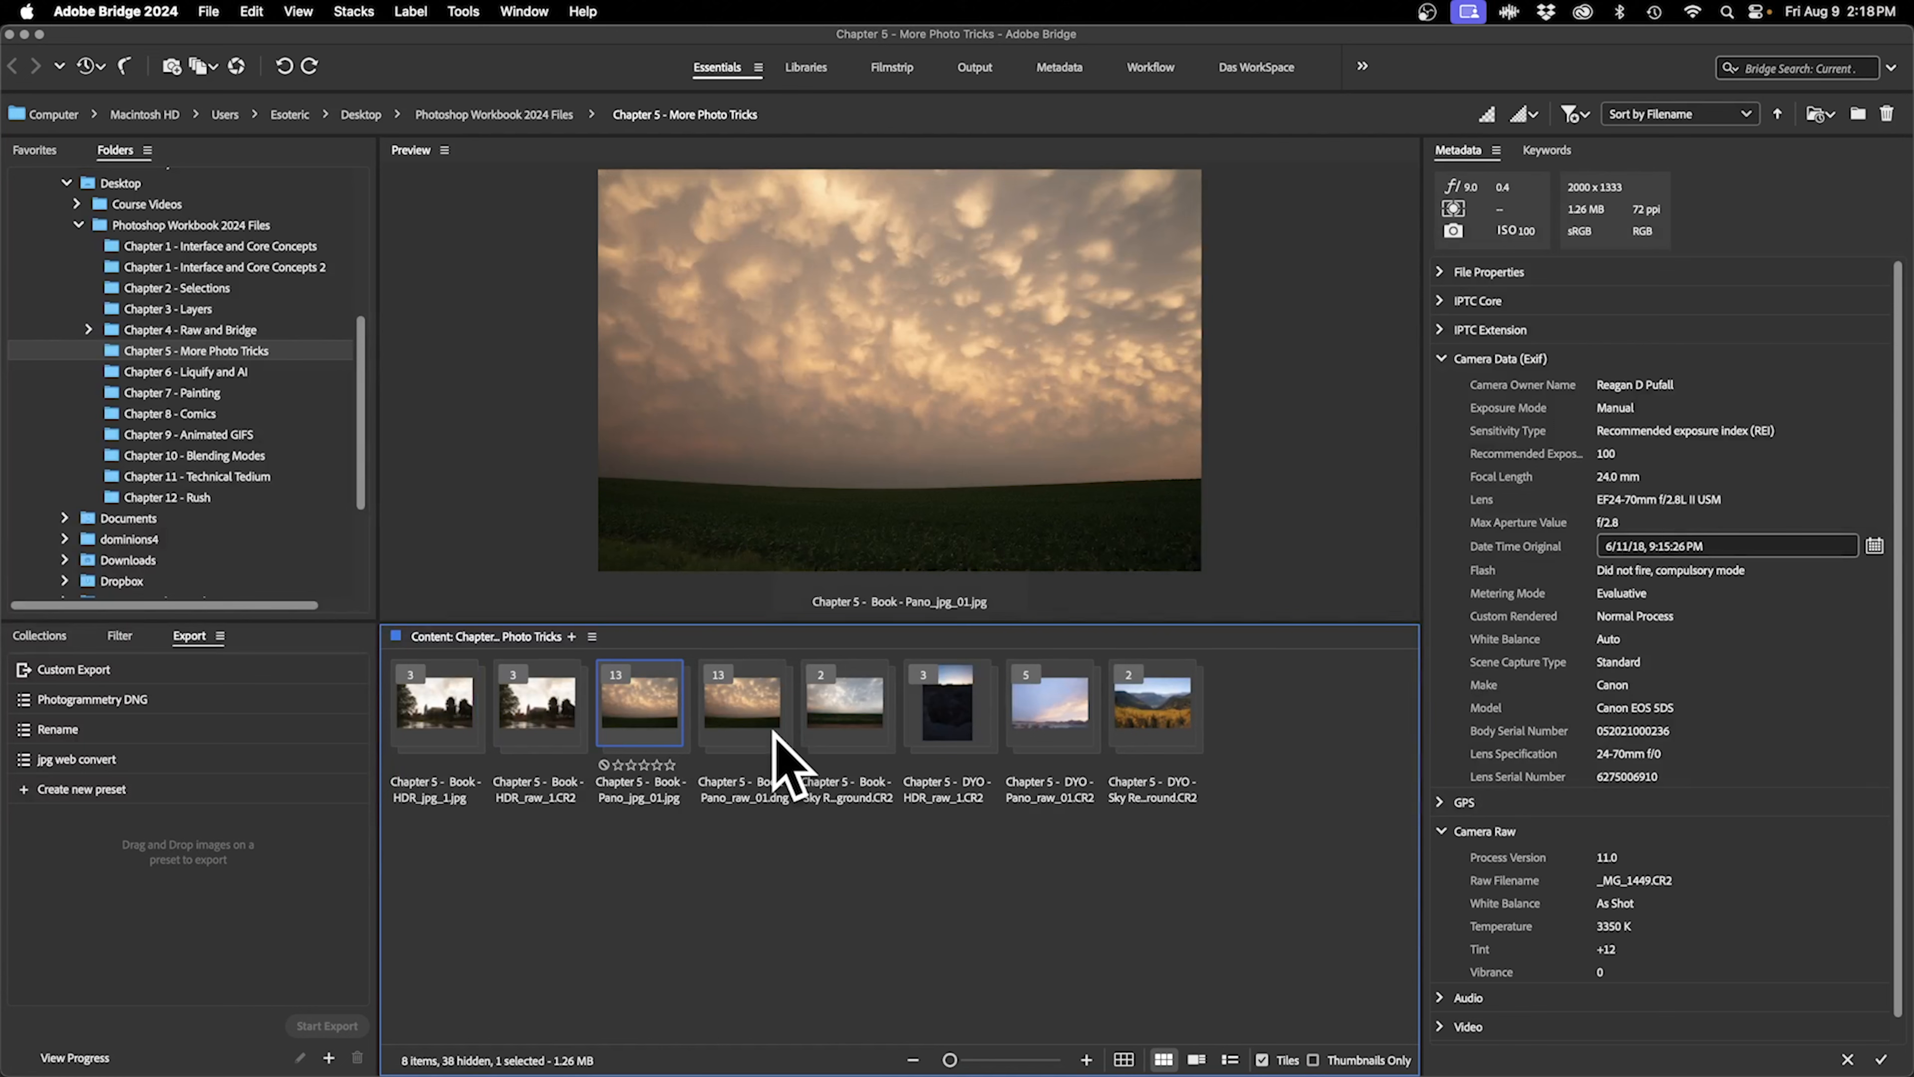
{"action": "left_click", "coordinate": [841, 757]}
{"action": "left_click", "coordinate": [938, 735]}
{"action": "left_click", "coordinate": [1097, 727]}
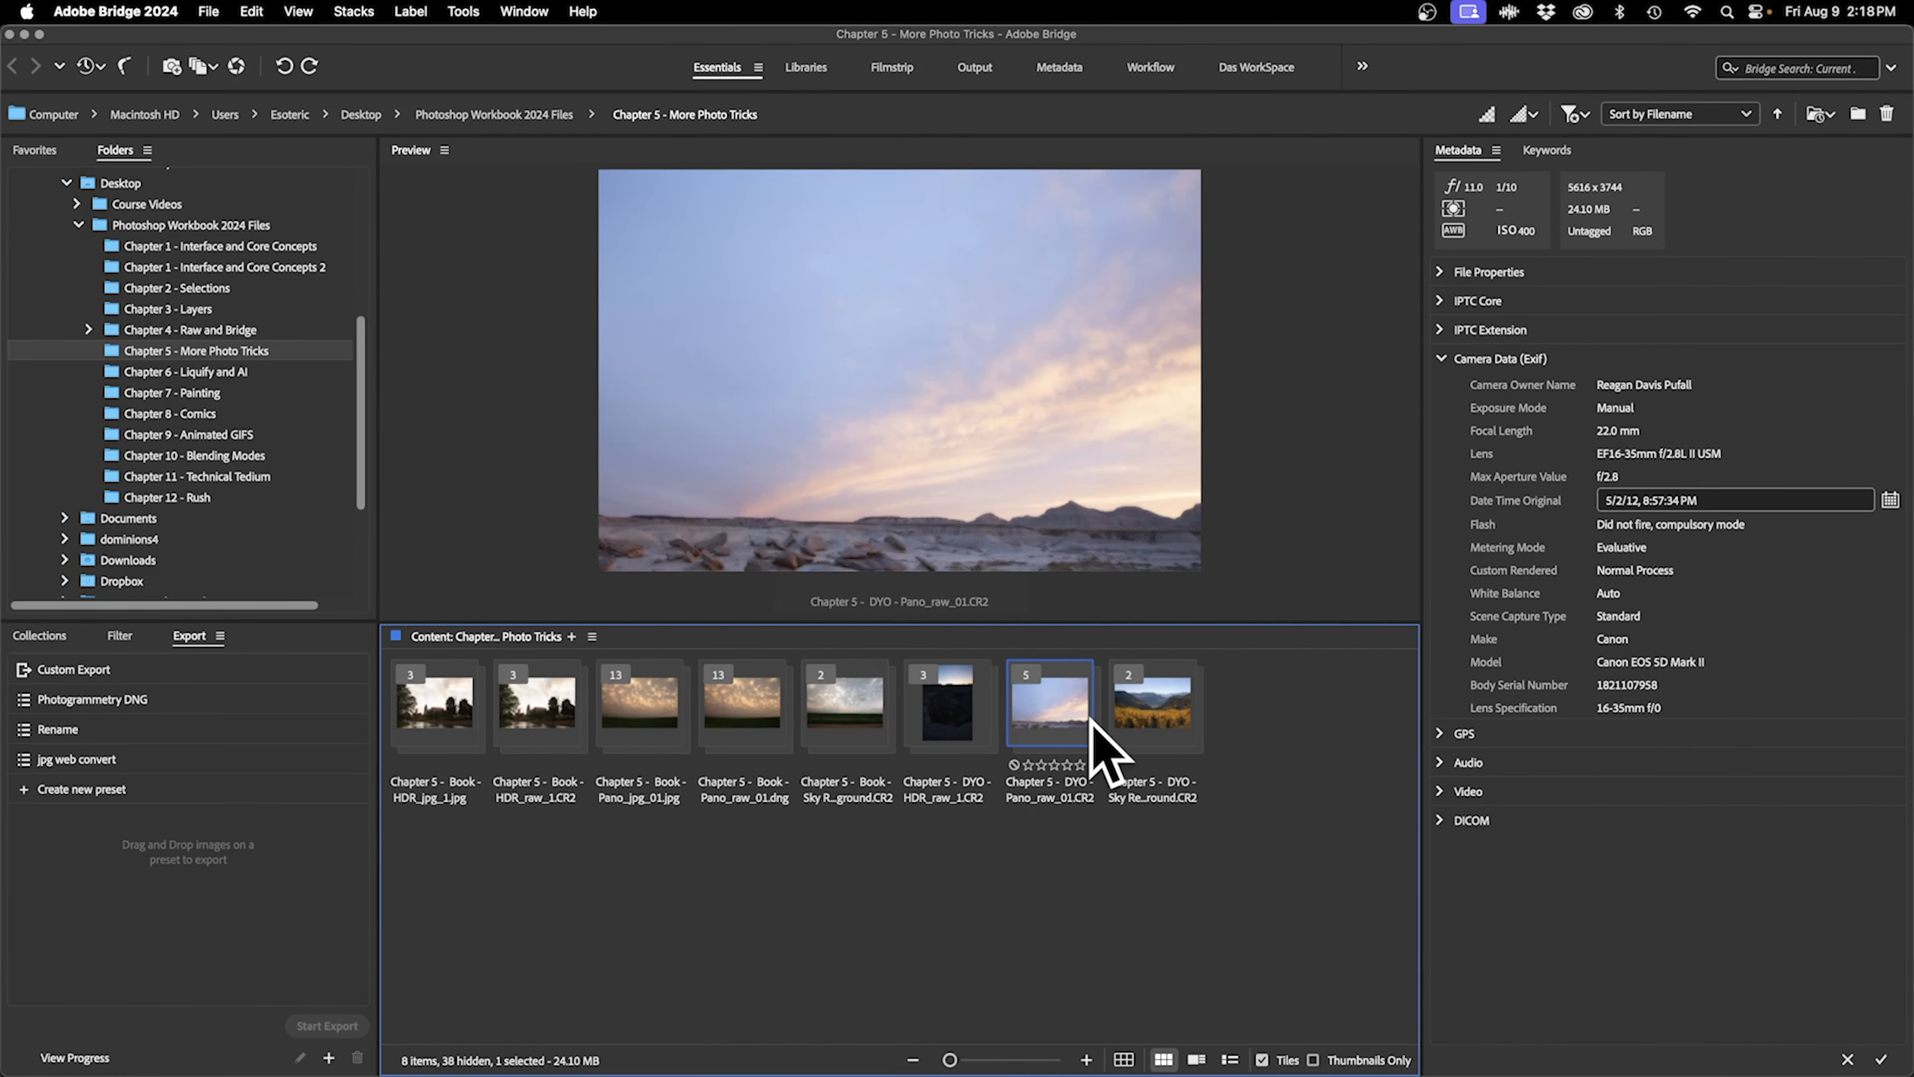
{"action": "left_click", "coordinate": [1157, 731]}
{"action": "left_click", "coordinate": [998, 848]}
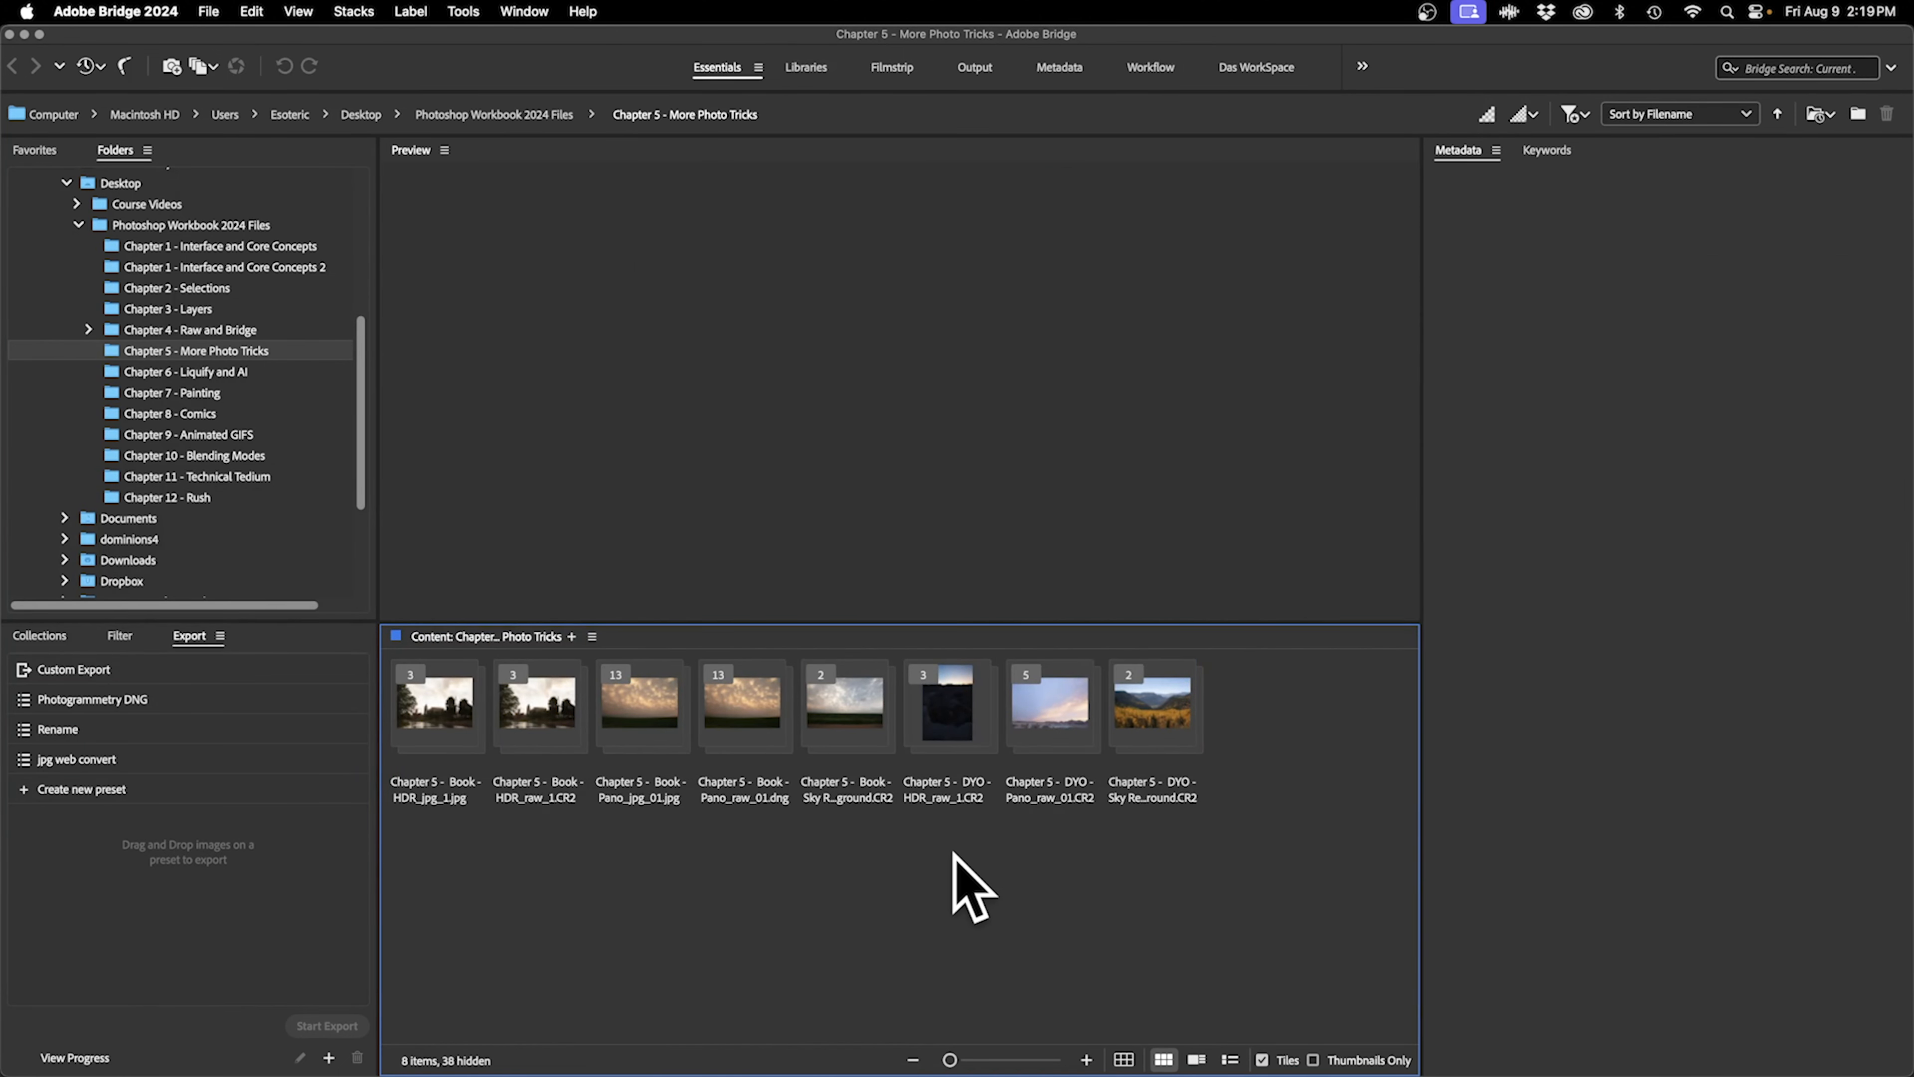
Expand and collapse the Book HDR_jpg stack and the Book HDR_raw stack to view their contents.
{"action": "left_click", "coordinate": [414, 678]}
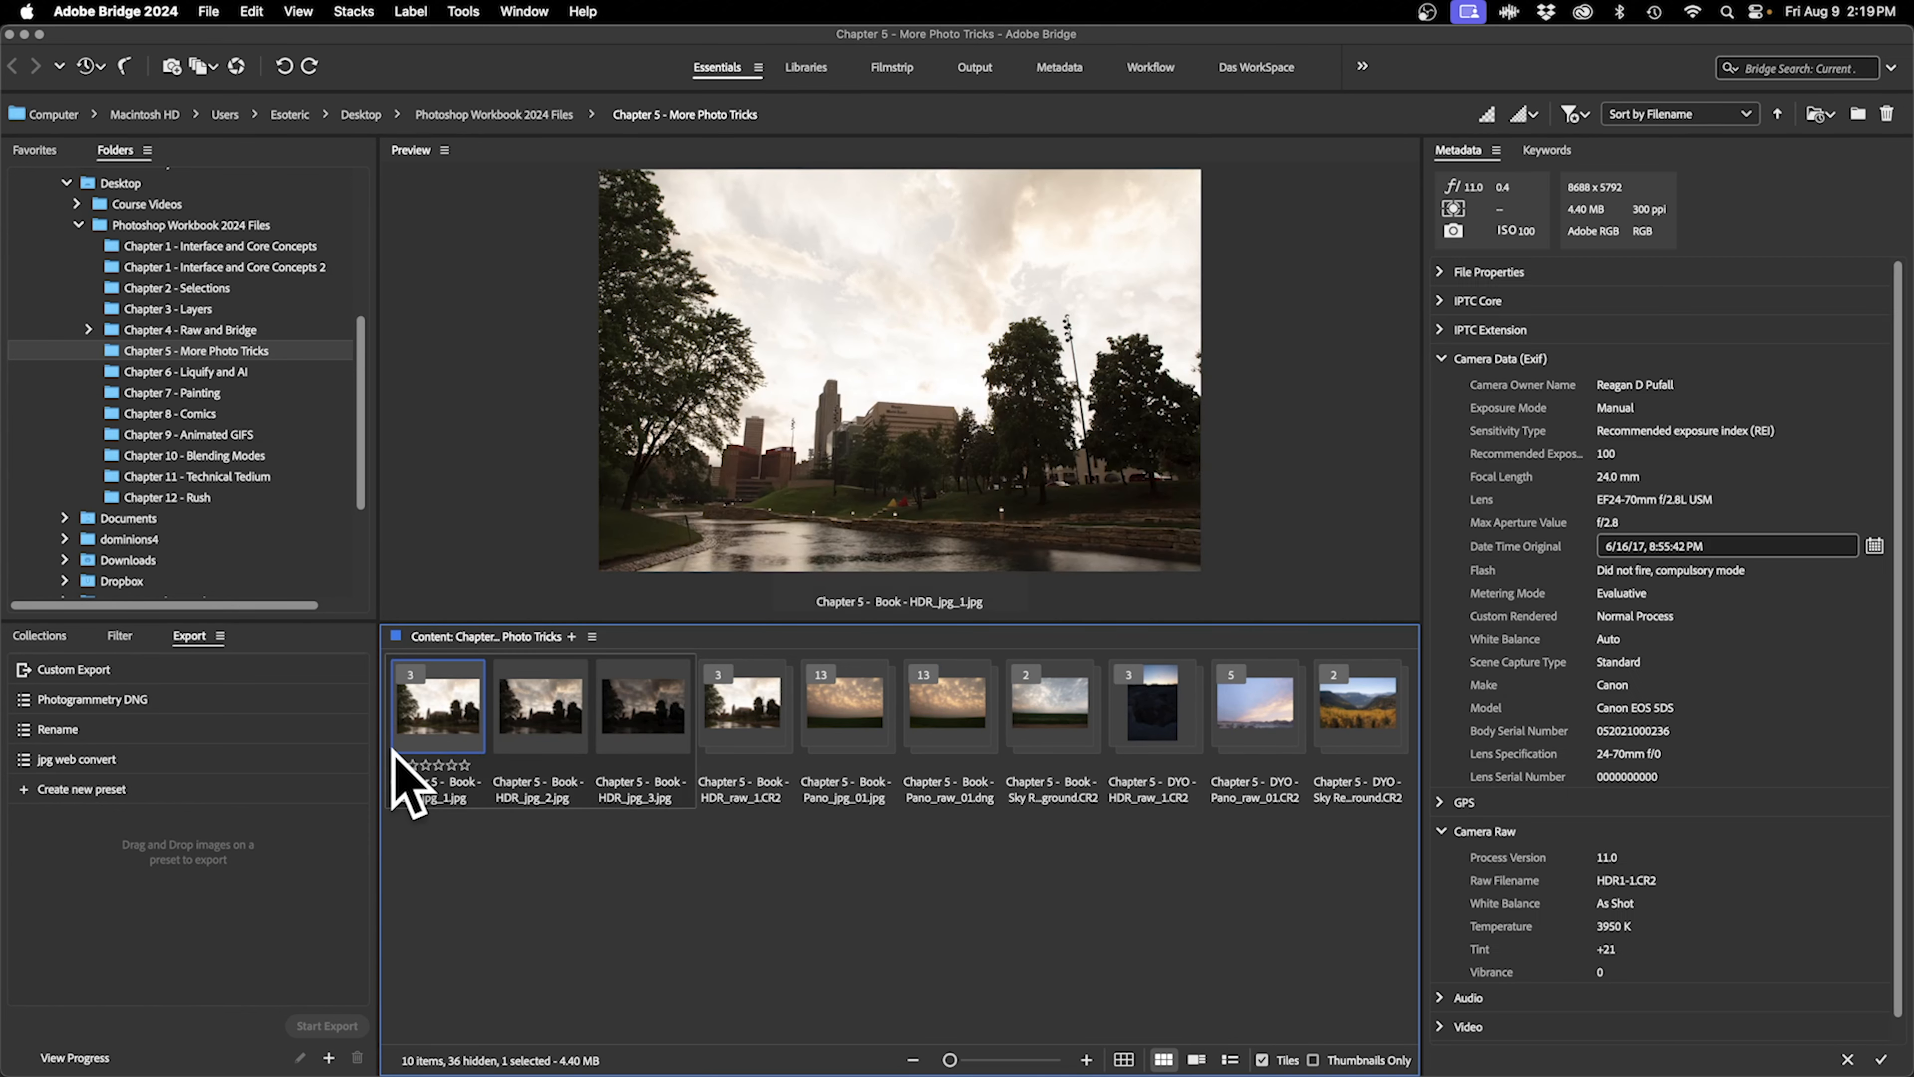
{"action": "left_click", "coordinate": [413, 676]}
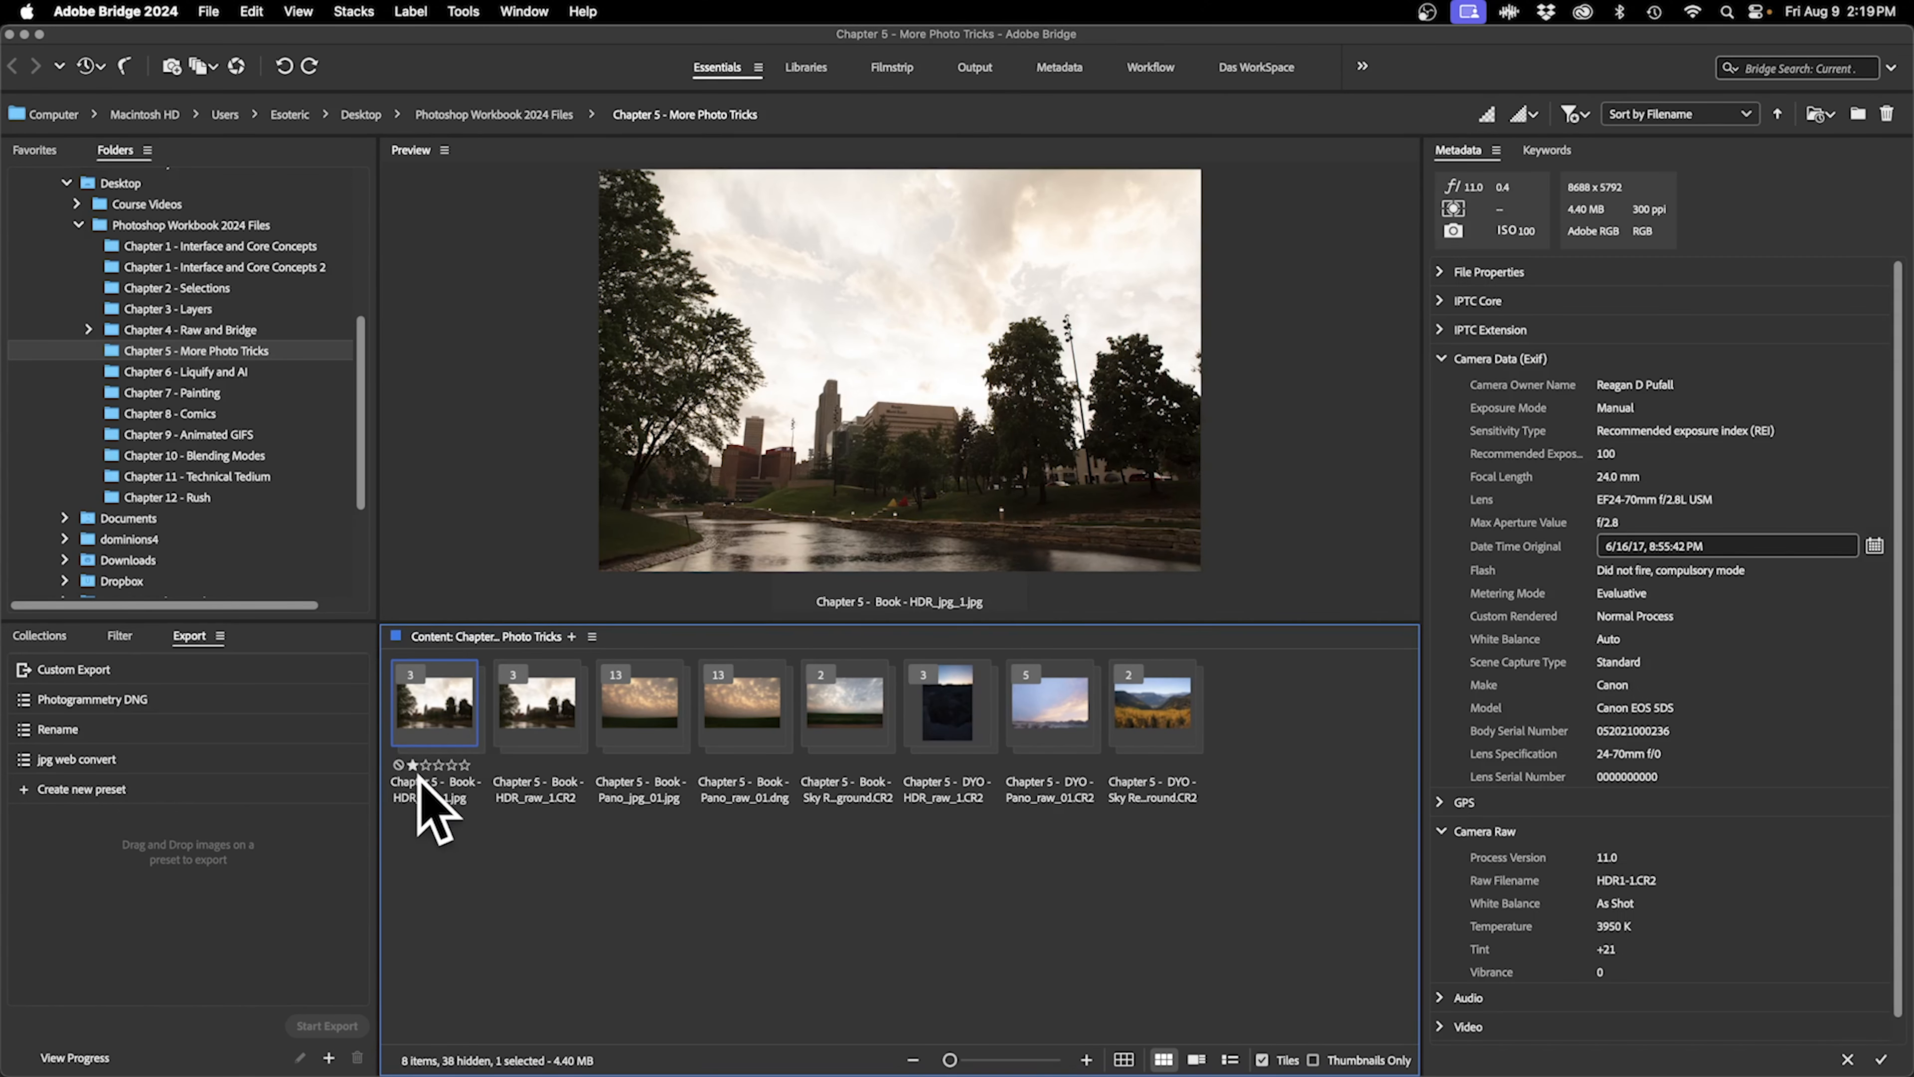
{"action": "left_click", "coordinate": [513, 675]}
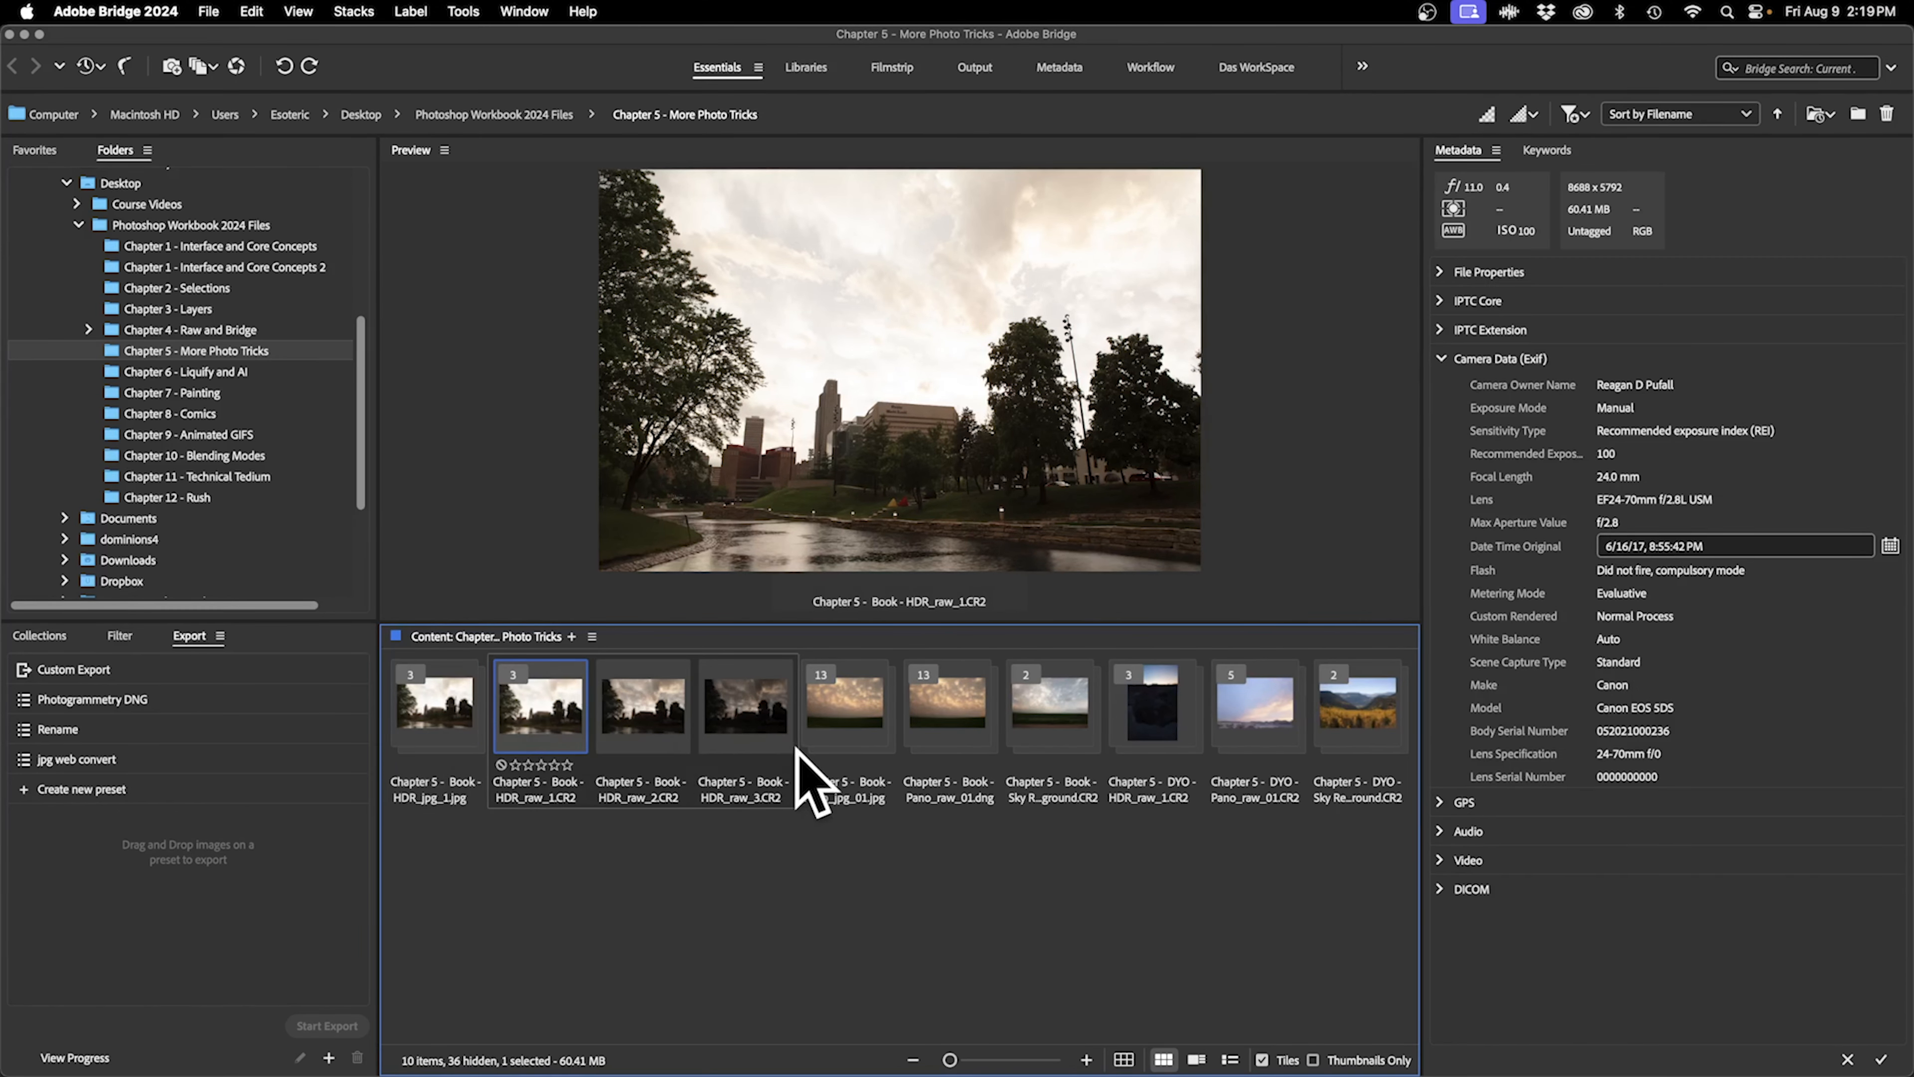
{"action": "left_click", "coordinate": [514, 675]}
{"action": "left_click", "coordinate": [501, 849]}
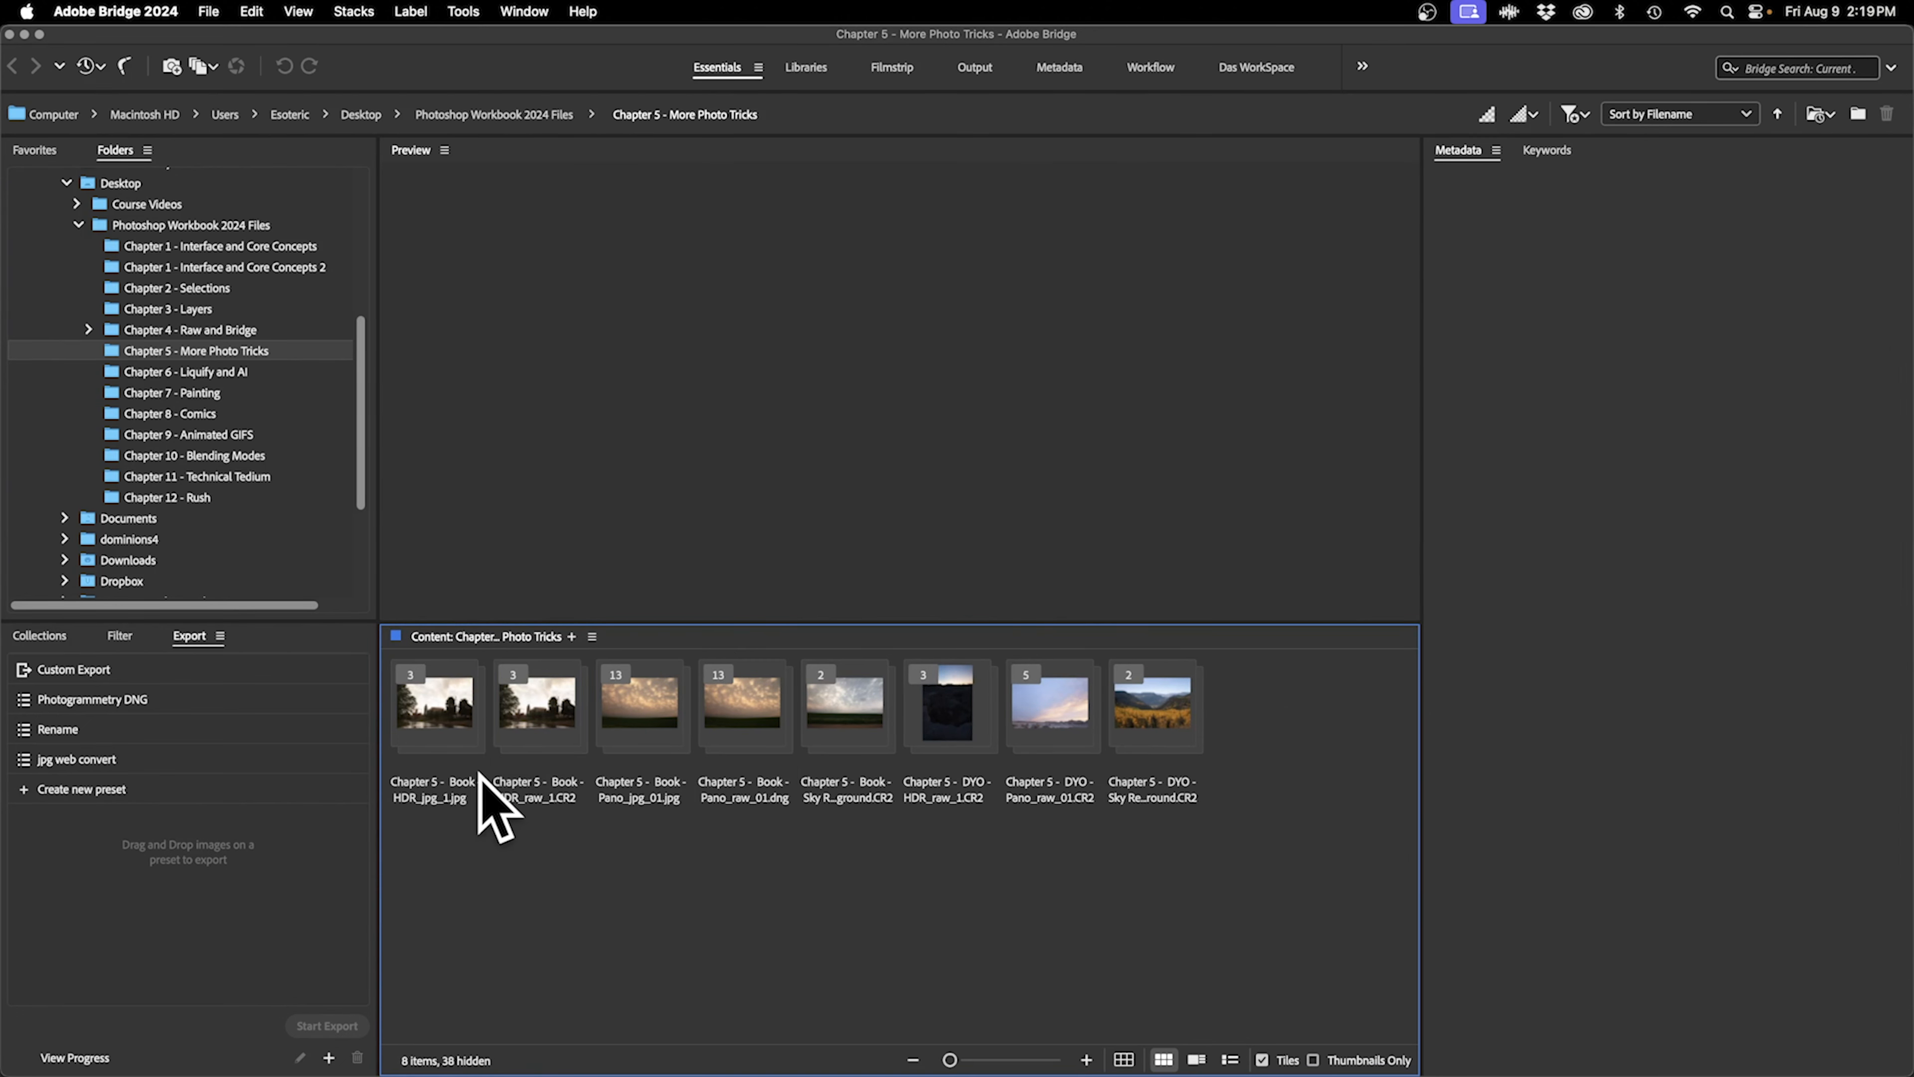
Select all images in the collapsed Book HDR_jpg stack, and switch the selection to all images in the Book HDR_raw stack.
{"action": "left_click", "coordinate": [449, 716]}
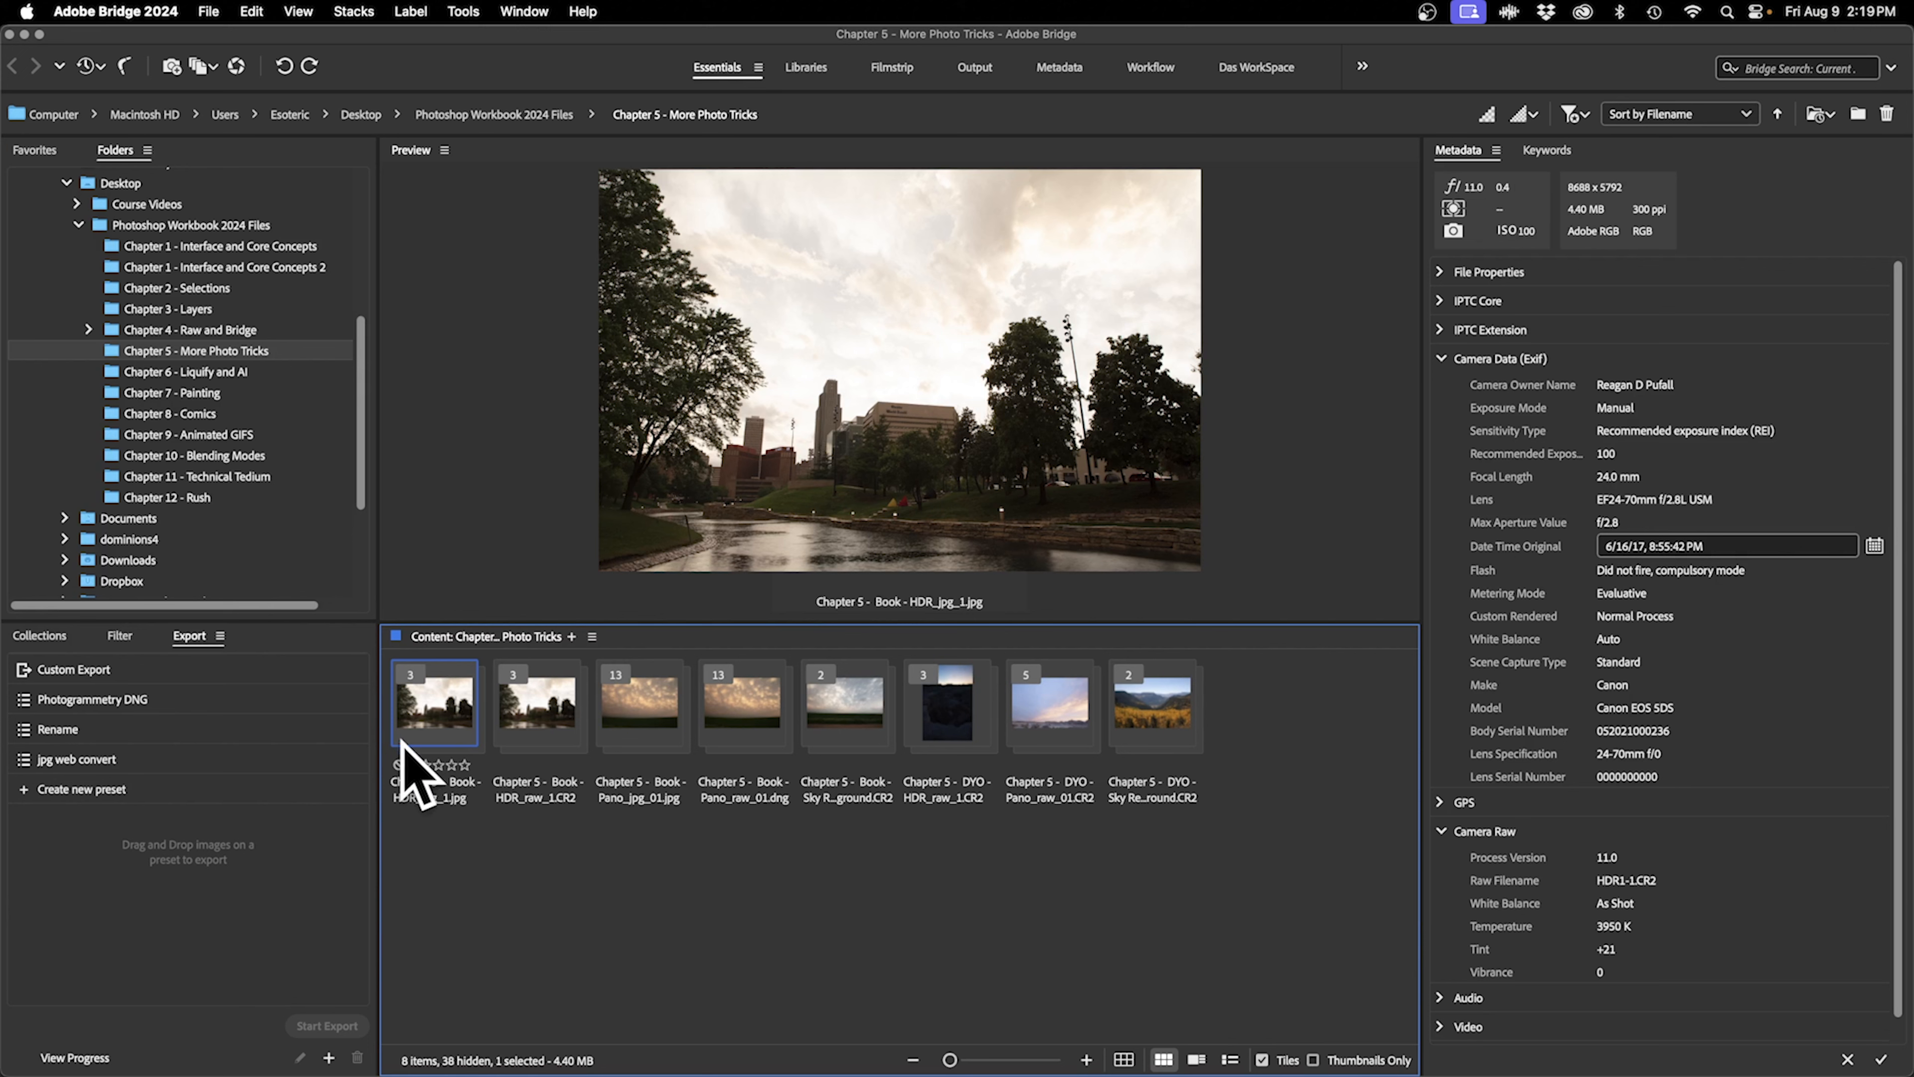
{"action": "left_click", "coordinate": [483, 746]}
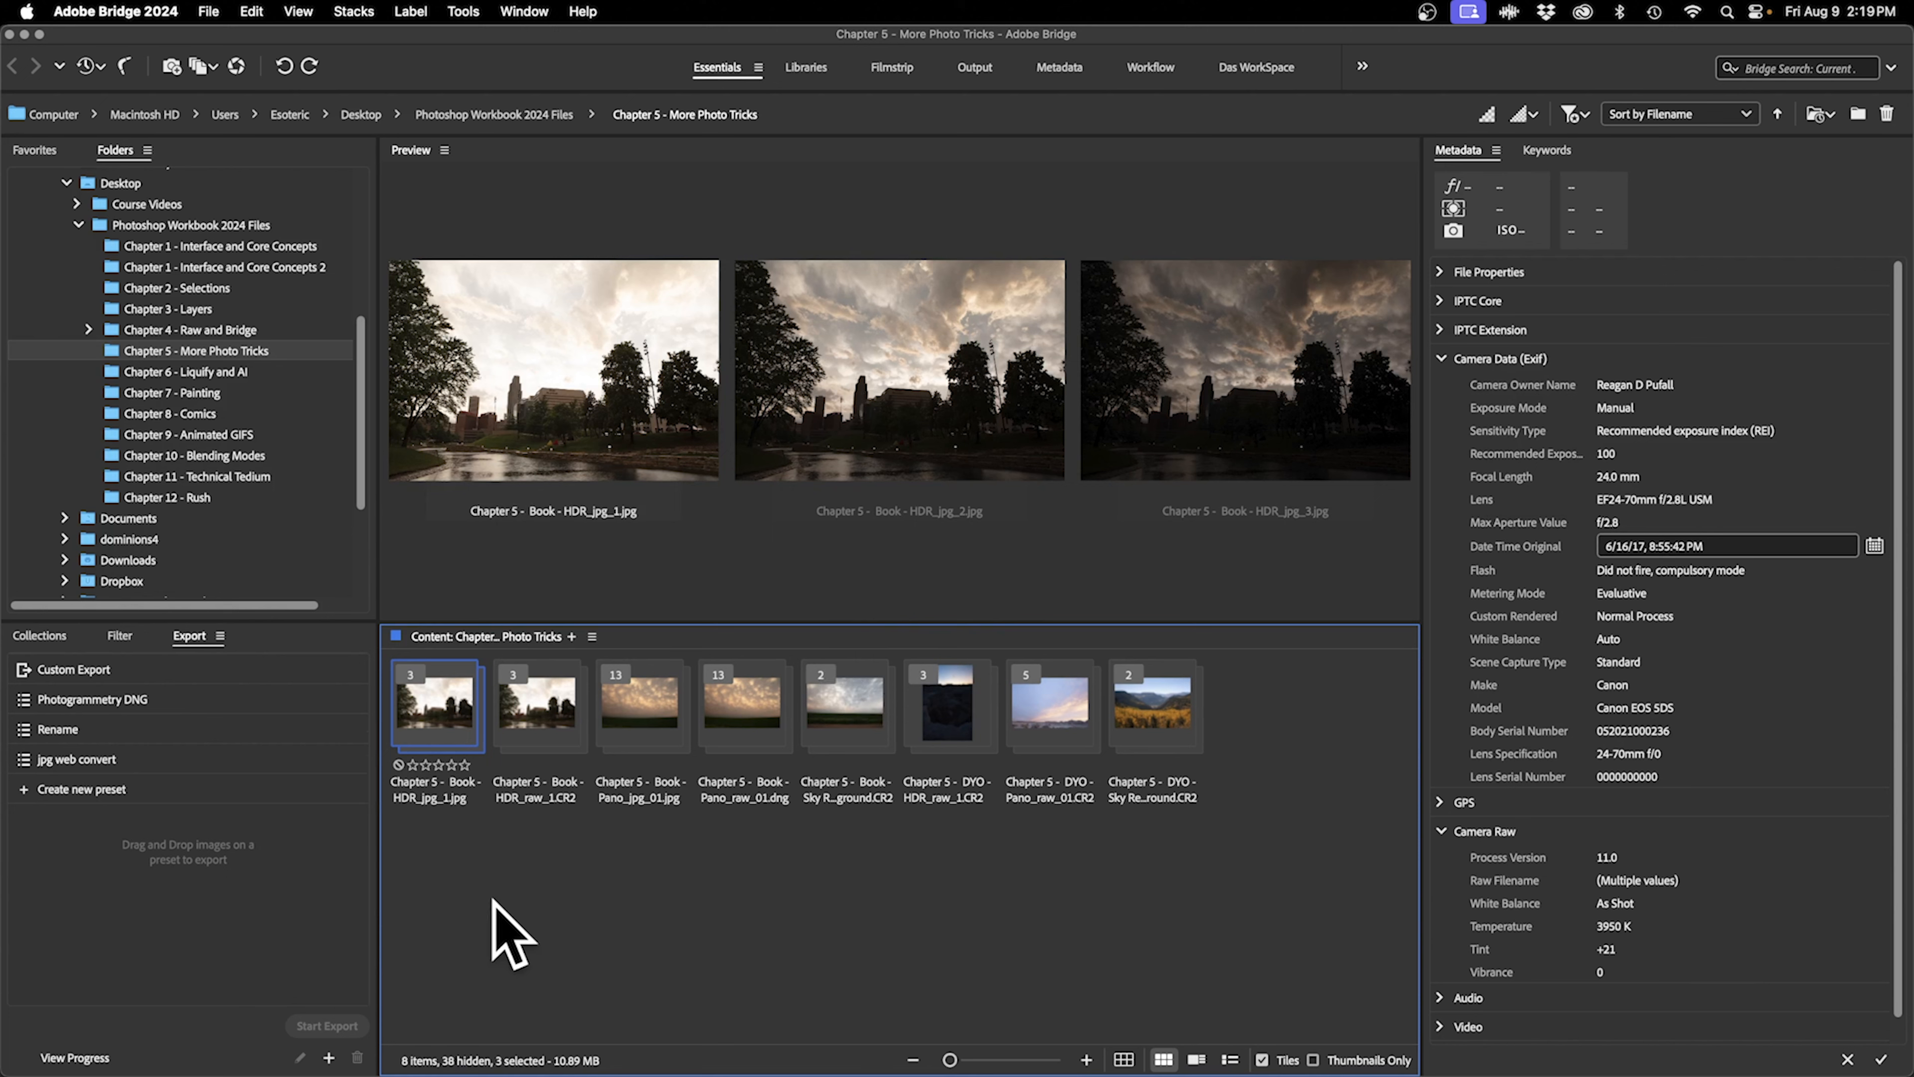
{"action": "left_click", "coordinate": [518, 851]}
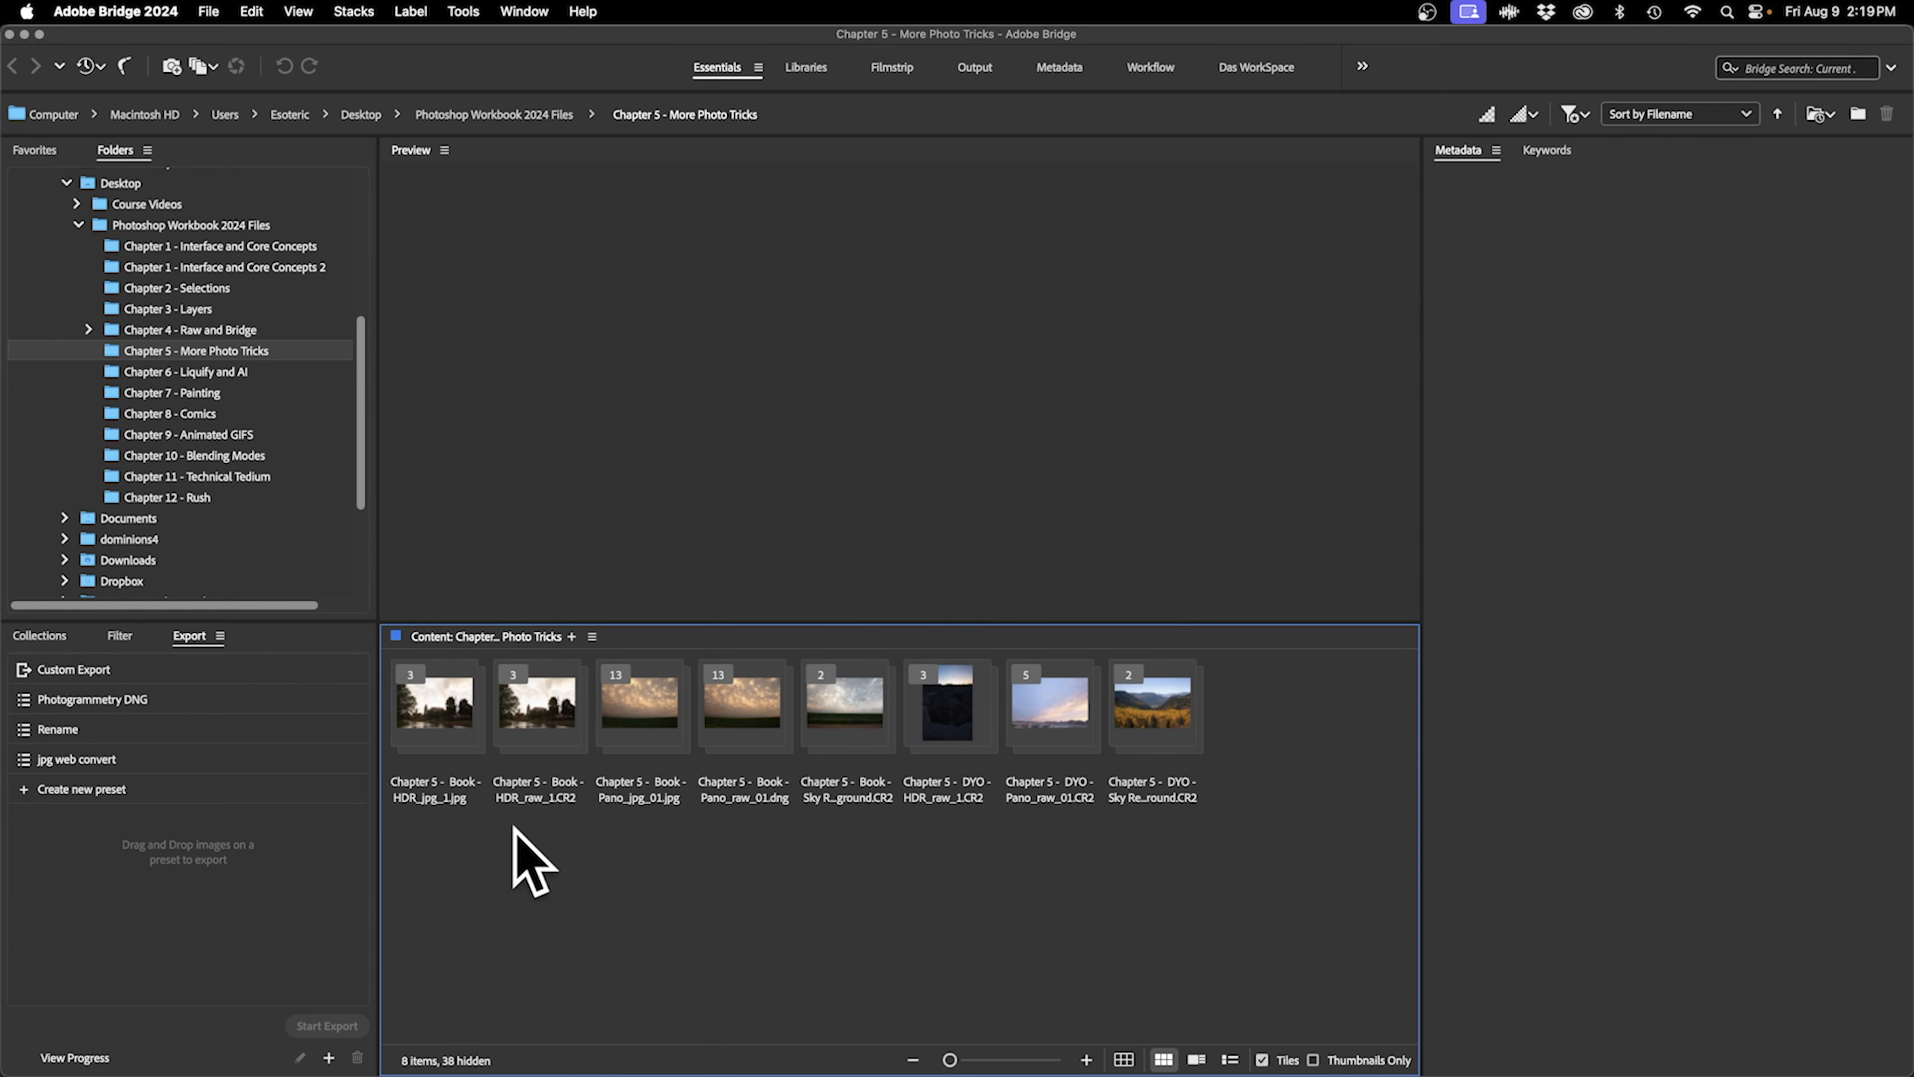
{"action": "left_click", "coordinate": [456, 743]}
{"action": "left_click", "coordinate": [483, 746]}
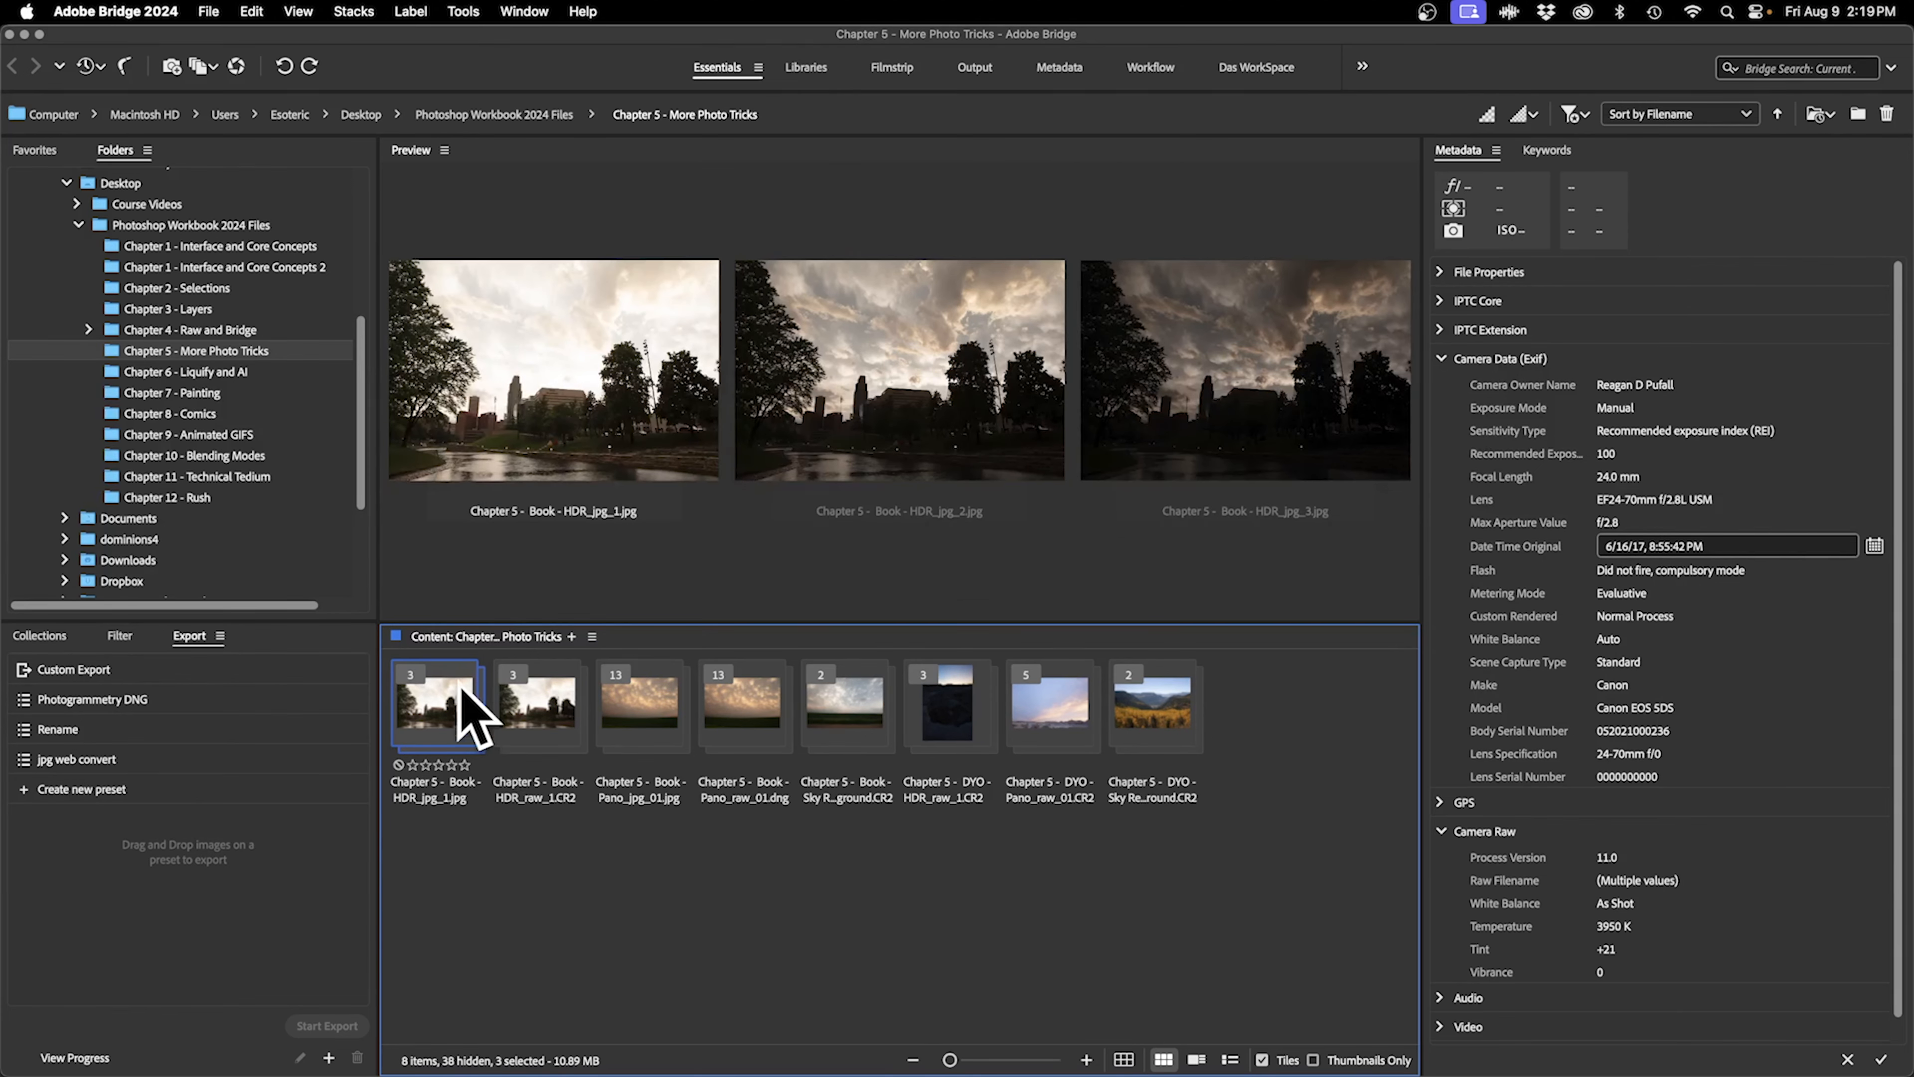
{"action": "left_click", "coordinate": [553, 721]}
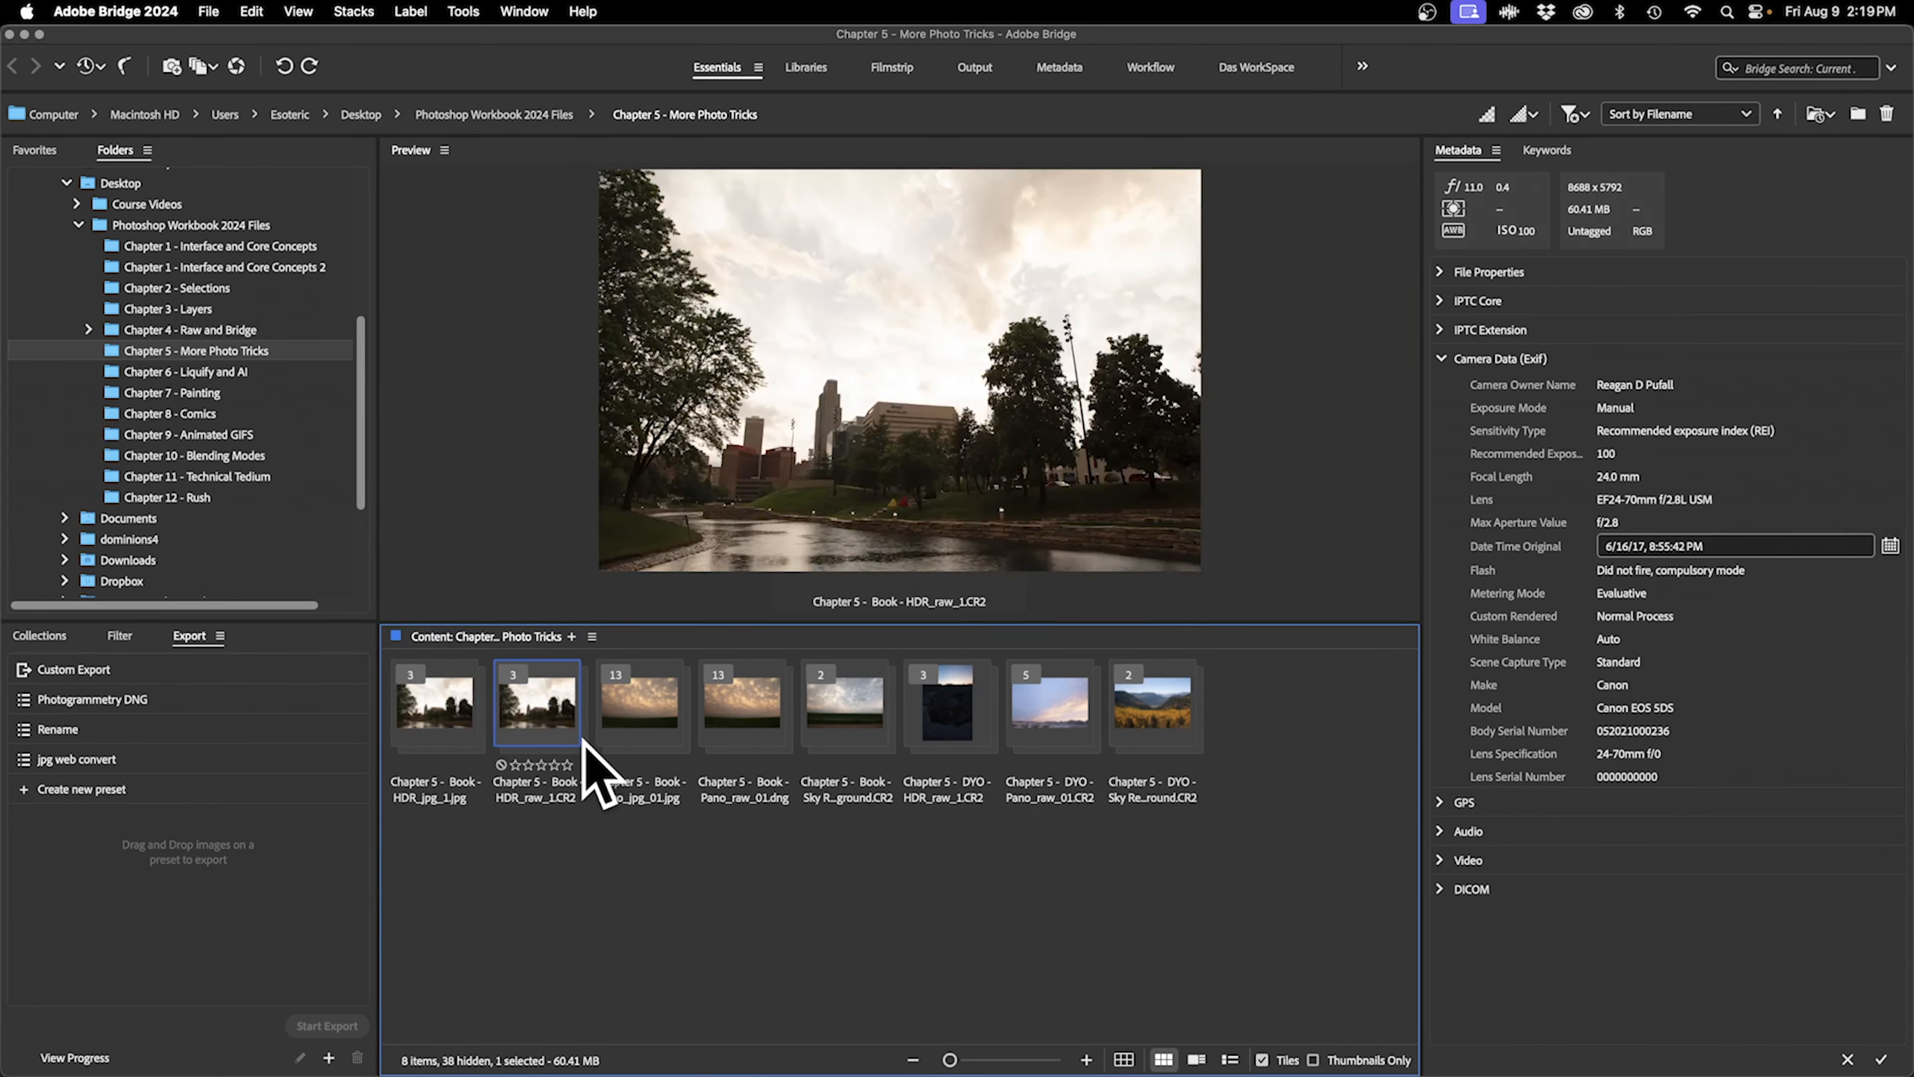
{"action": "left_click", "coordinate": [585, 729]}
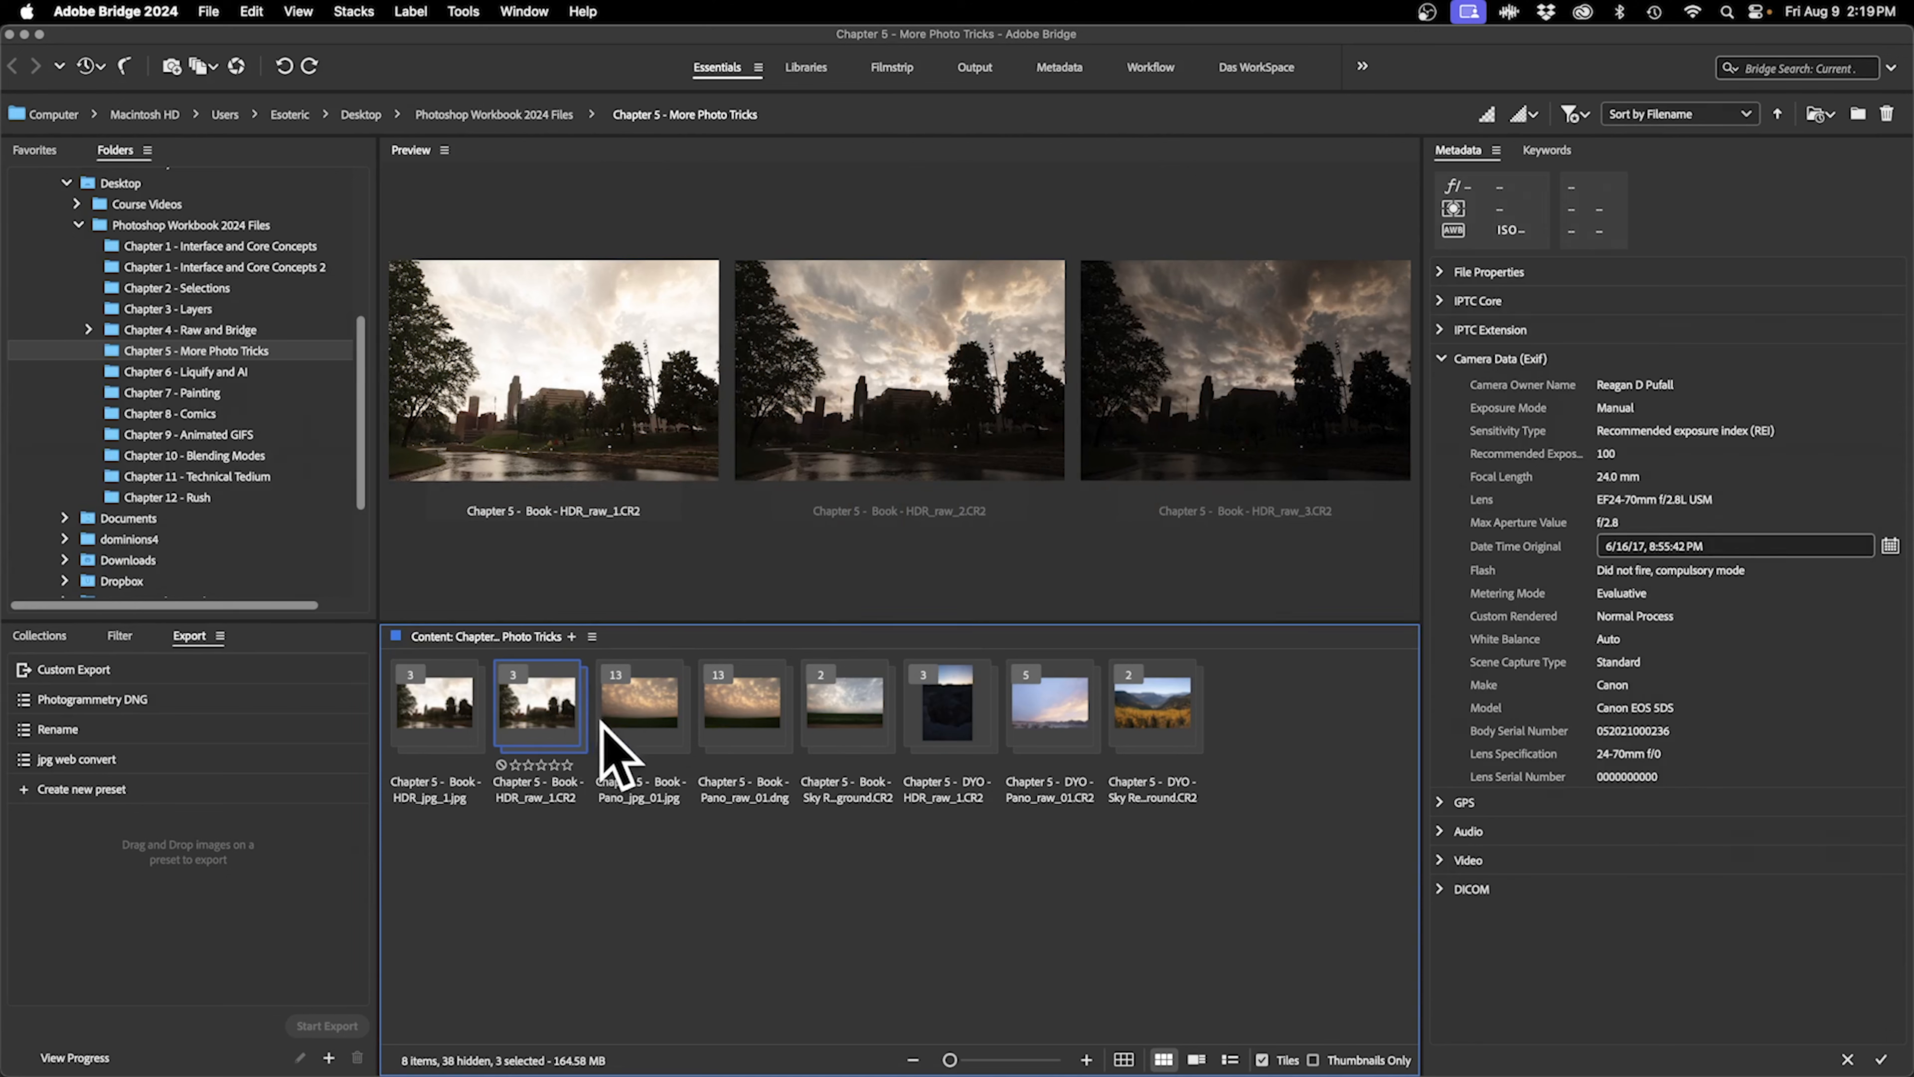
Clear the selection and preview the top images of the Book HDR_raw, HDR_jpg, Pano_raw, Pano_jpg and Sky Replacement stacks.
{"action": "left_click", "coordinate": [646, 939]}
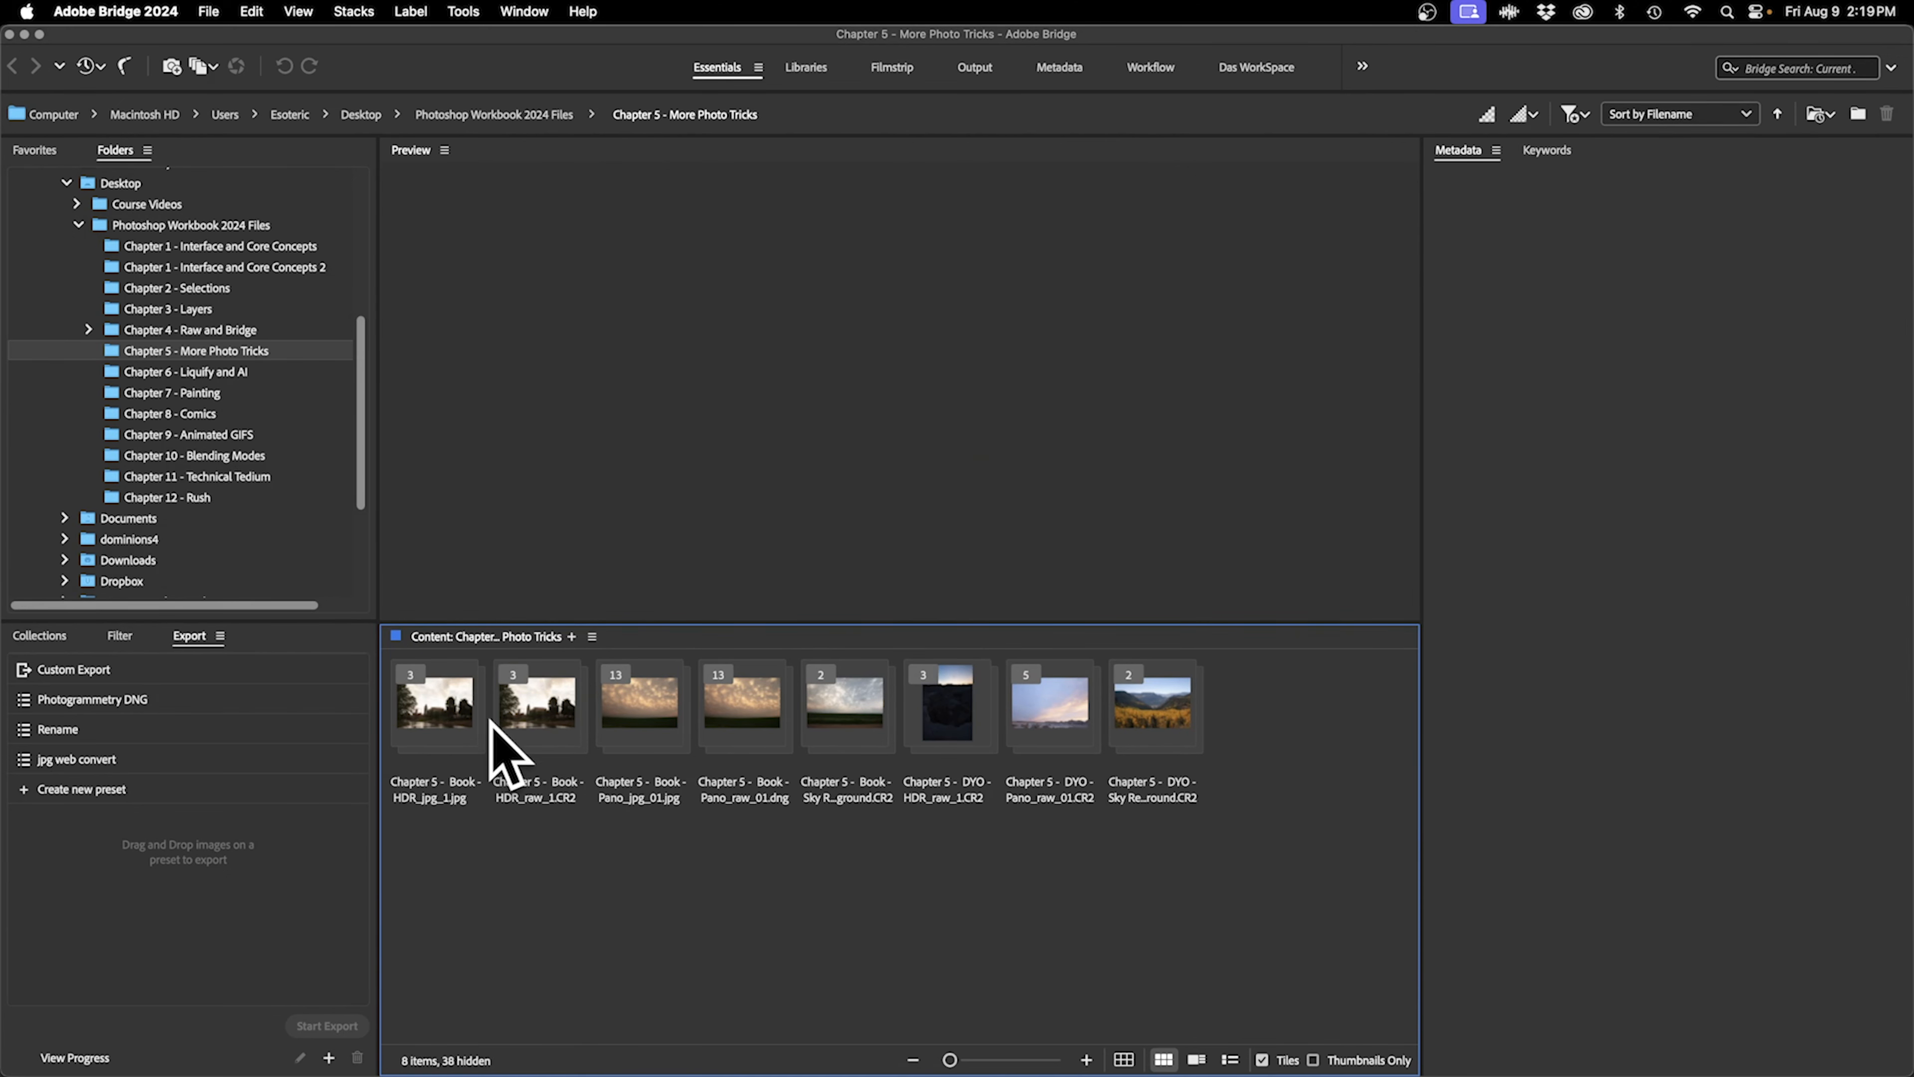
{"action": "left_click", "coordinate": [529, 730]}
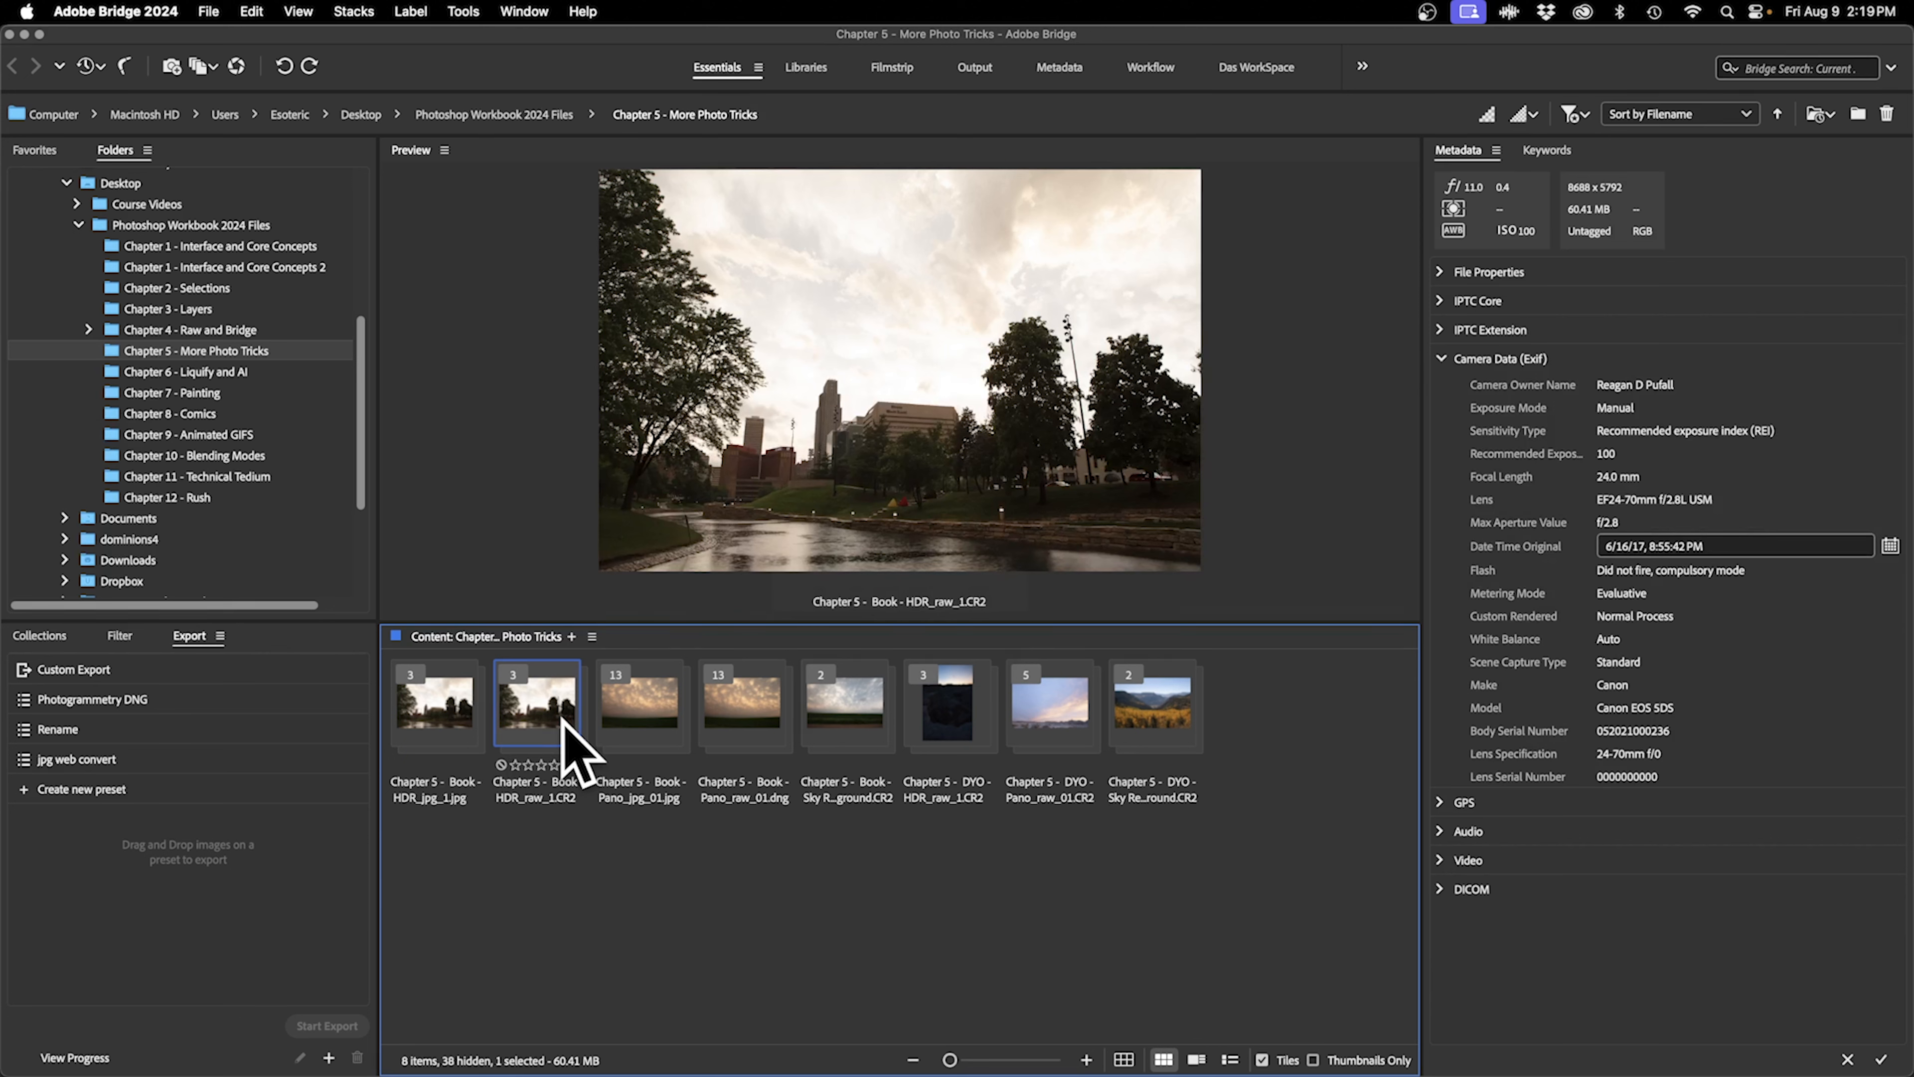
{"action": "left_click", "coordinate": [467, 739]}
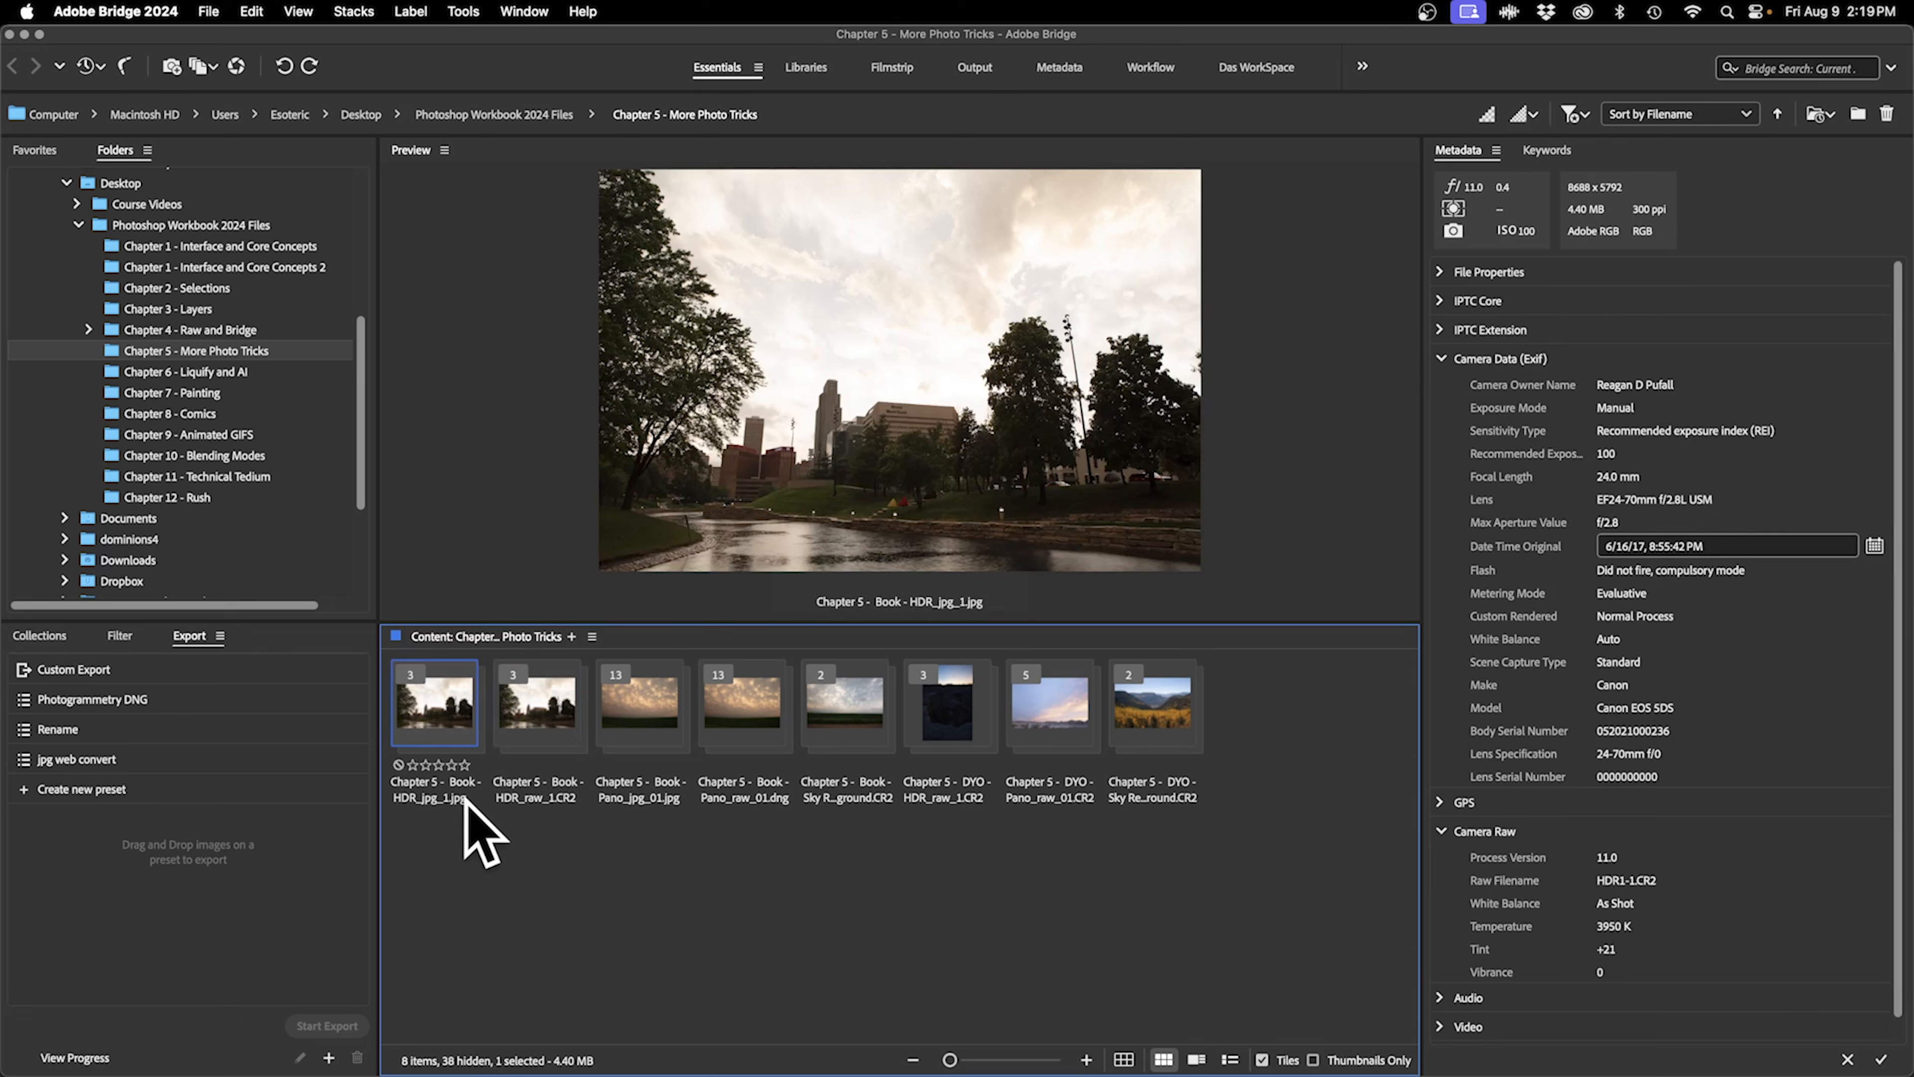
{"action": "left_click", "coordinate": [770, 720]}
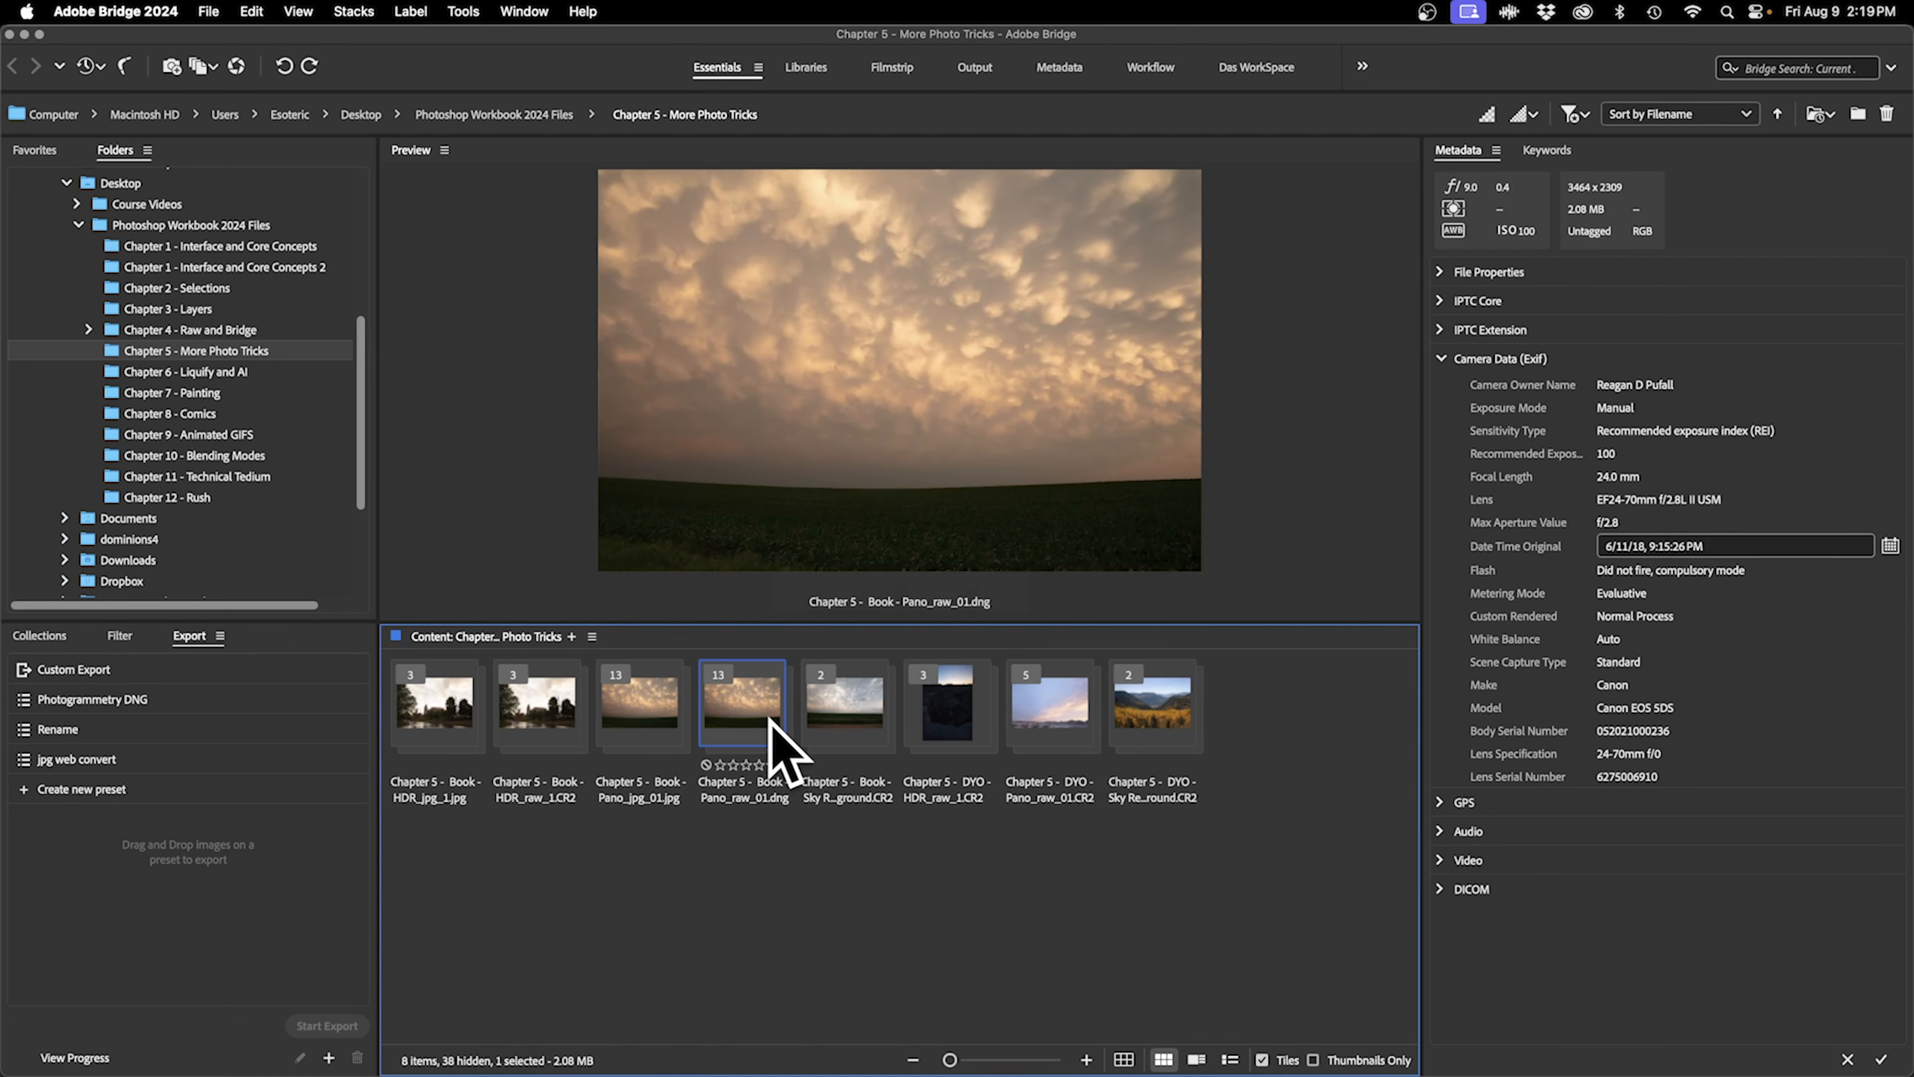
{"action": "left_click", "coordinate": [663, 720]}
{"action": "left_click", "coordinate": [841, 762]}
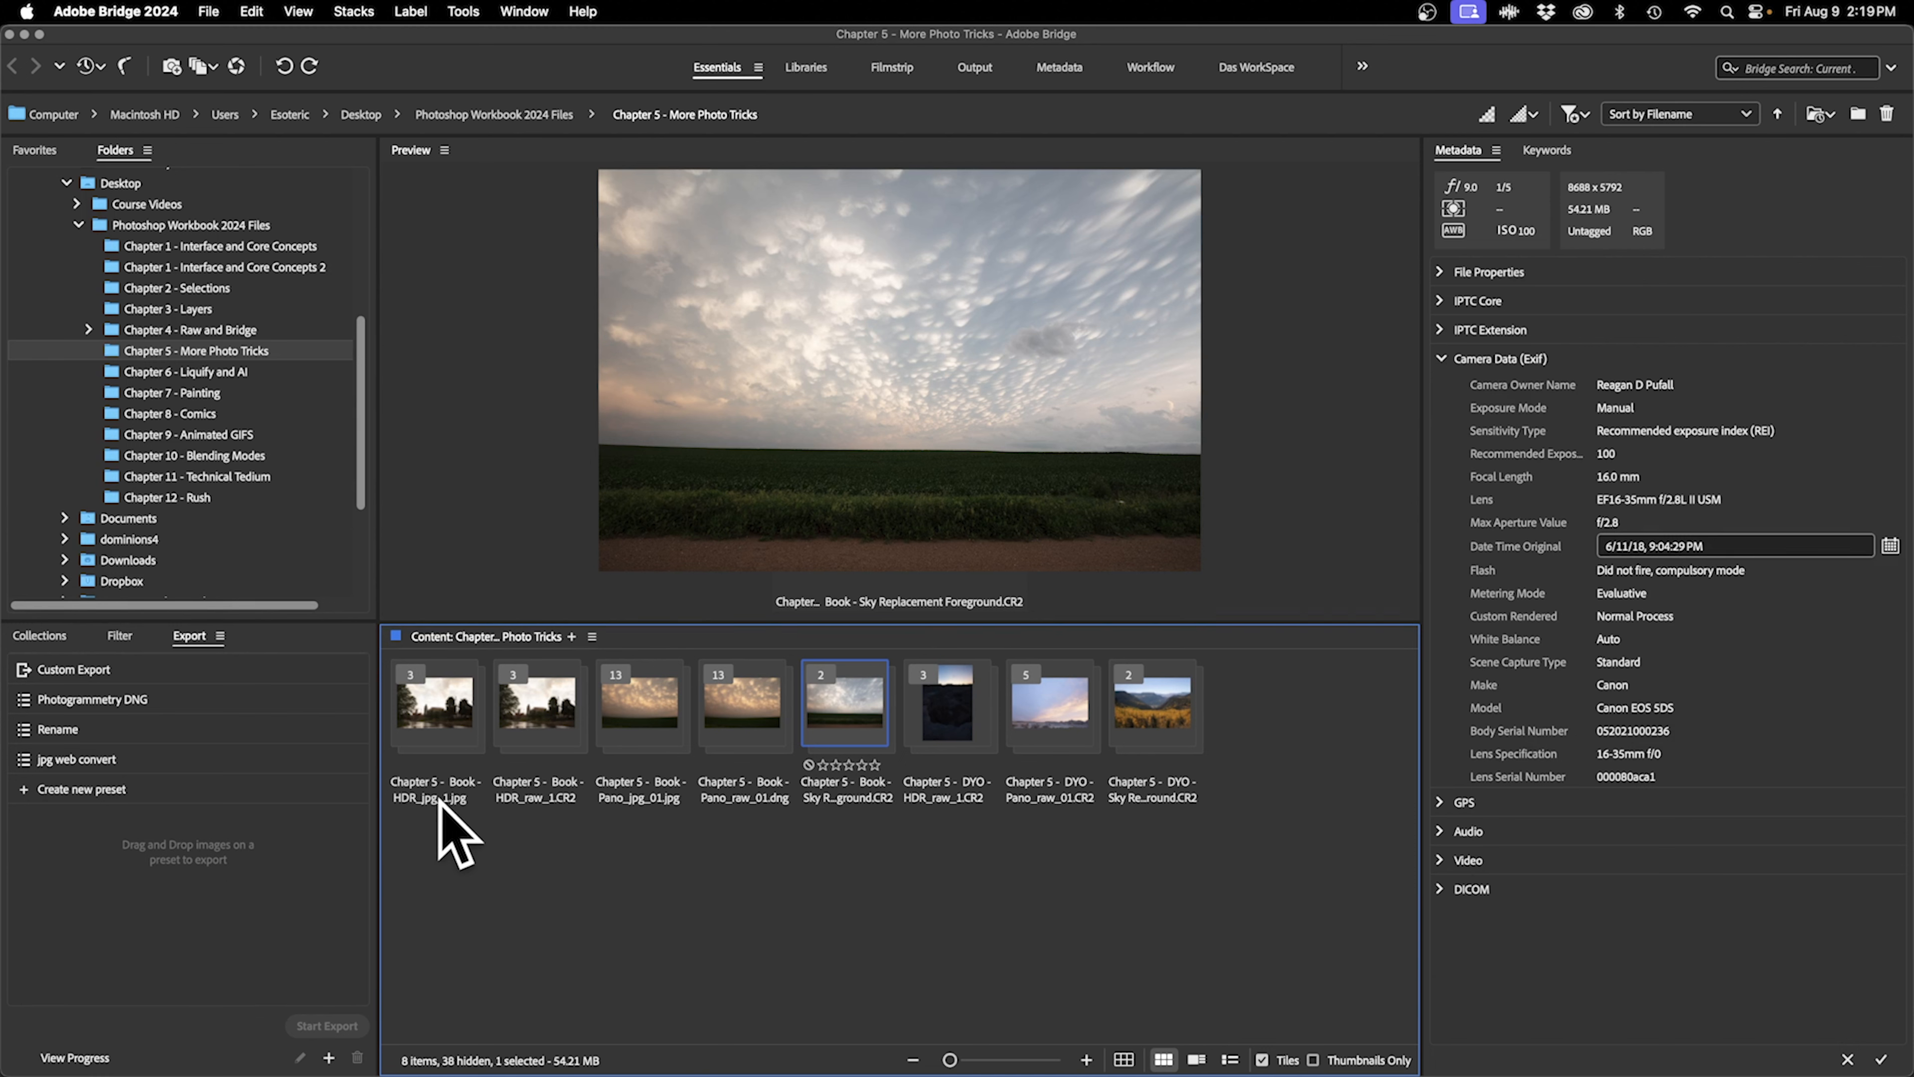
Select all images in the Book HDR_raw stack and open them with Adobe Photoshop 25.11.0.
{"action": "left_click", "coordinate": [585, 743]}
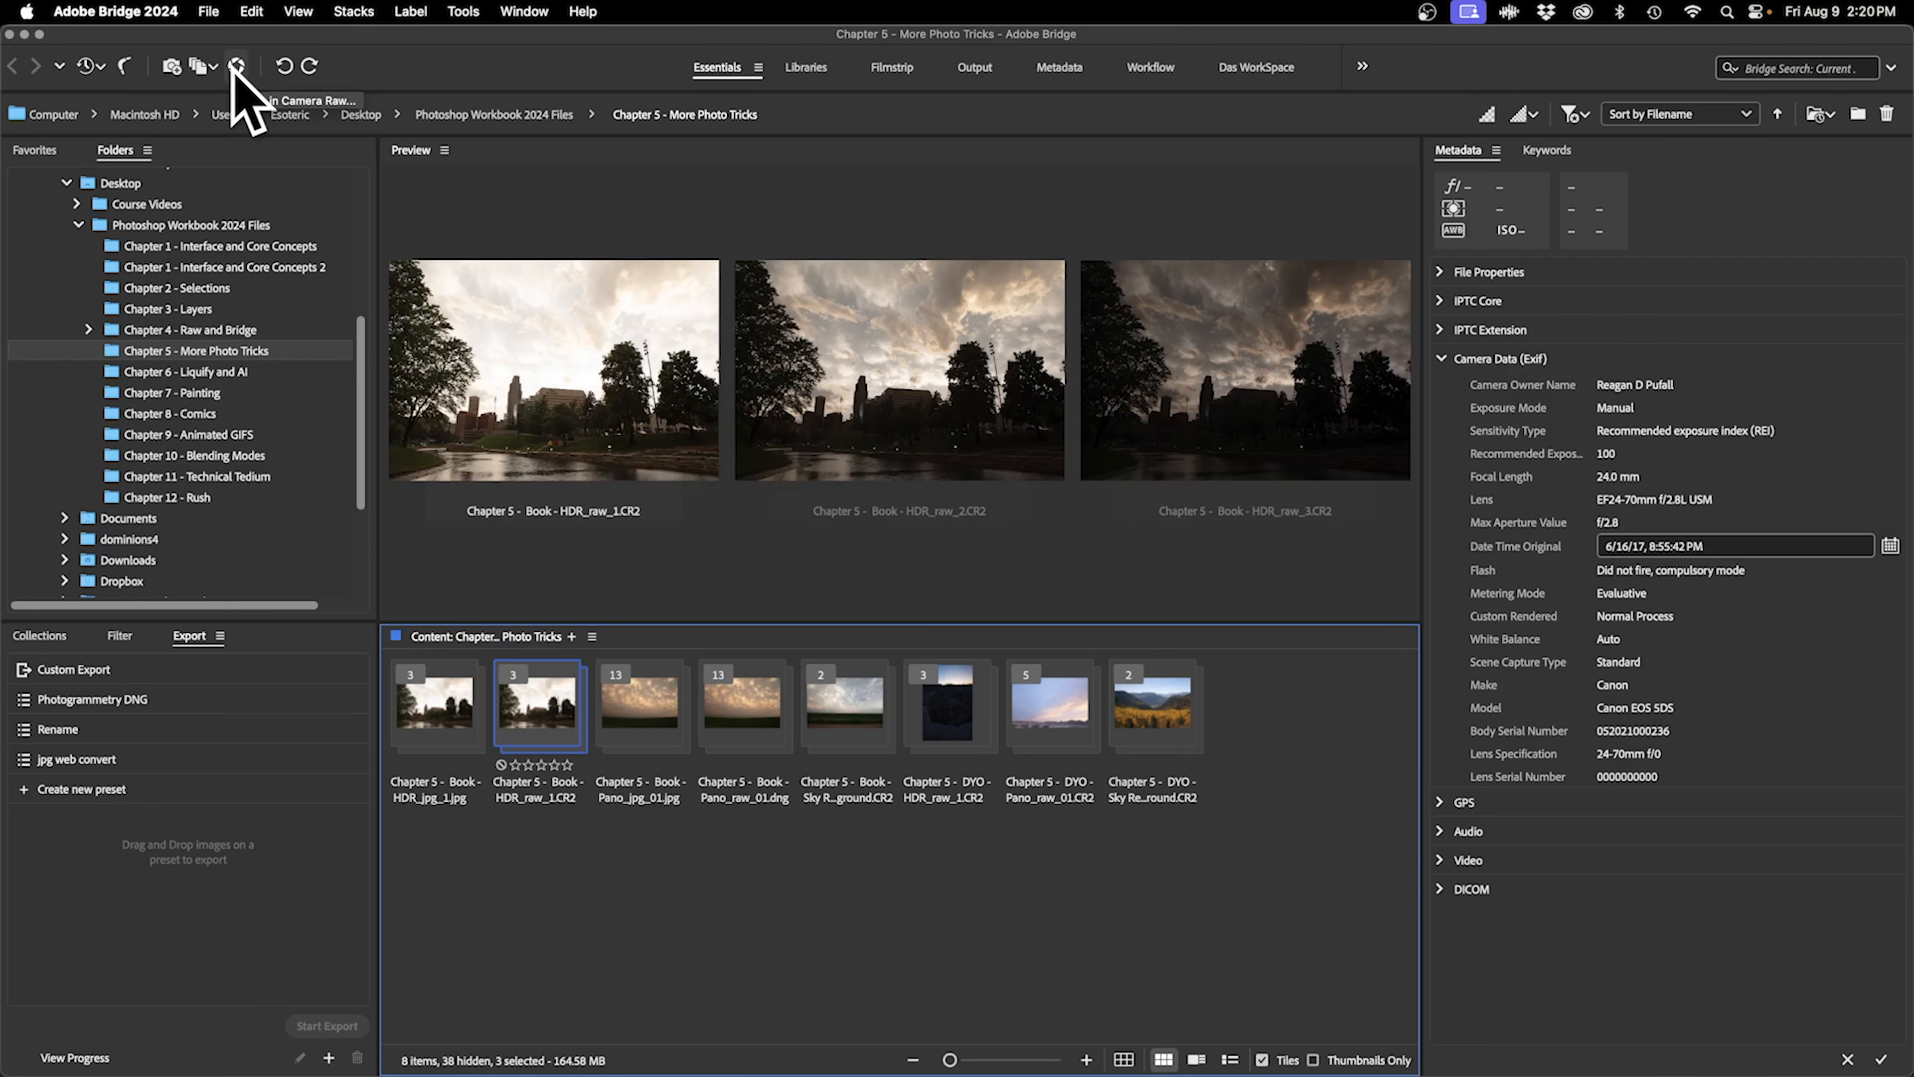
{"action": "right_click", "coordinate": [534, 712]}
{"action": "mouse_move", "coordinate": [761, 343]}
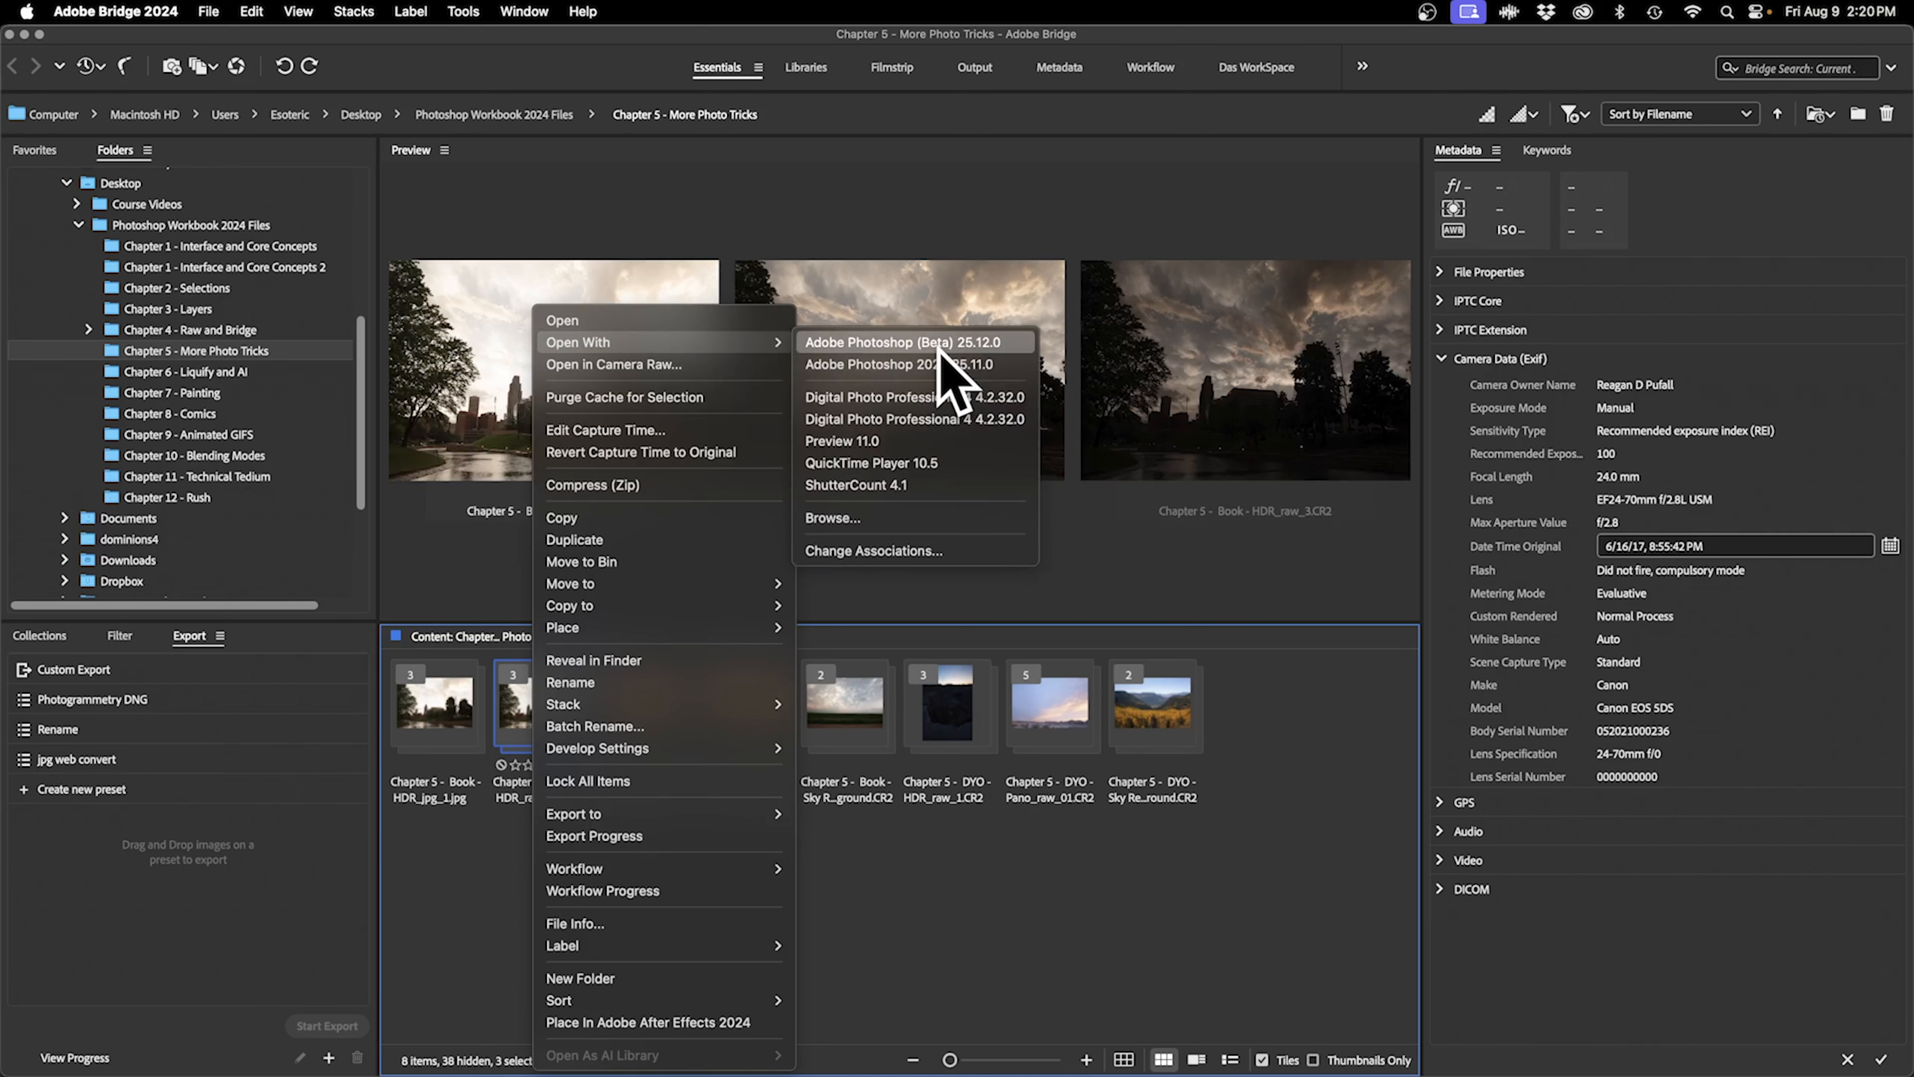
{"action": "left_click", "coordinate": [913, 364]}
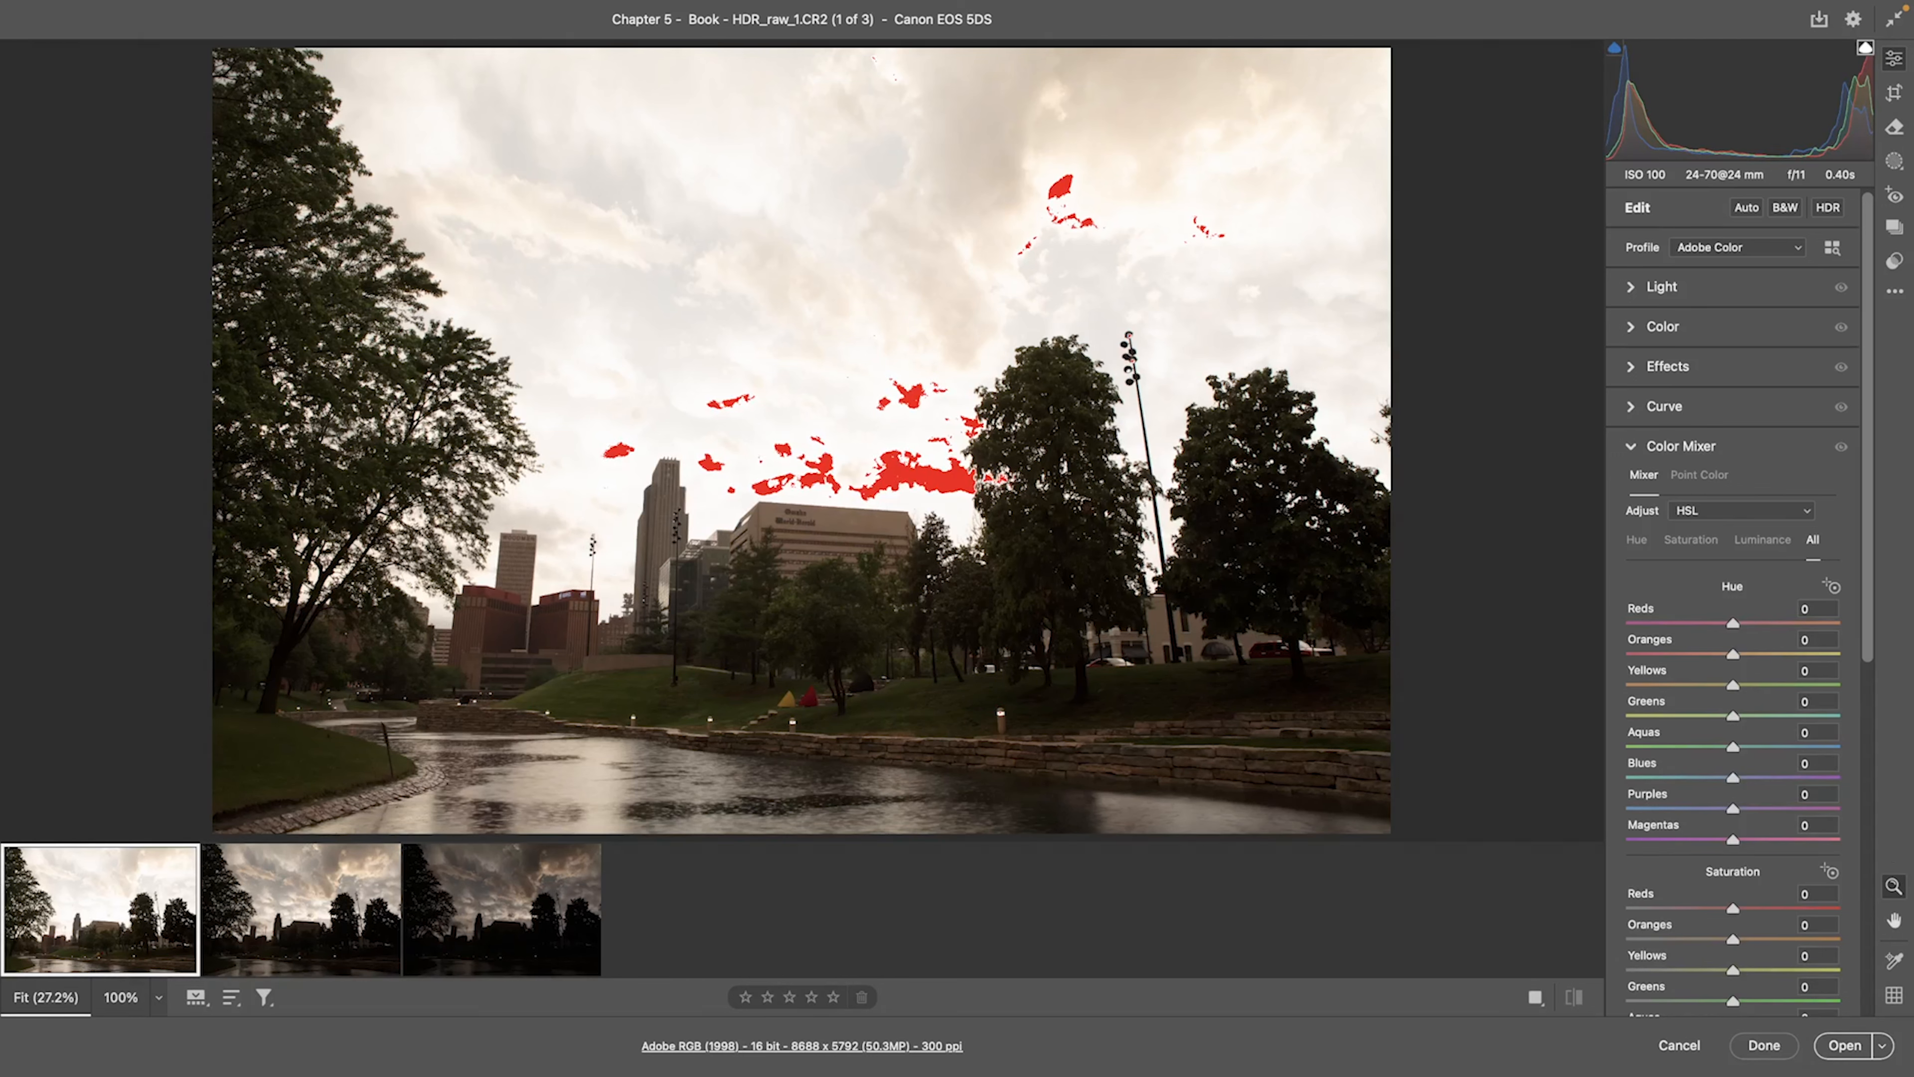
Compare the three HDR_raw exposures in Camera Raw, ending on the brightest one, HDR_raw_1.CR2.
{"action": "mouse_move", "coordinate": [10, 869]}
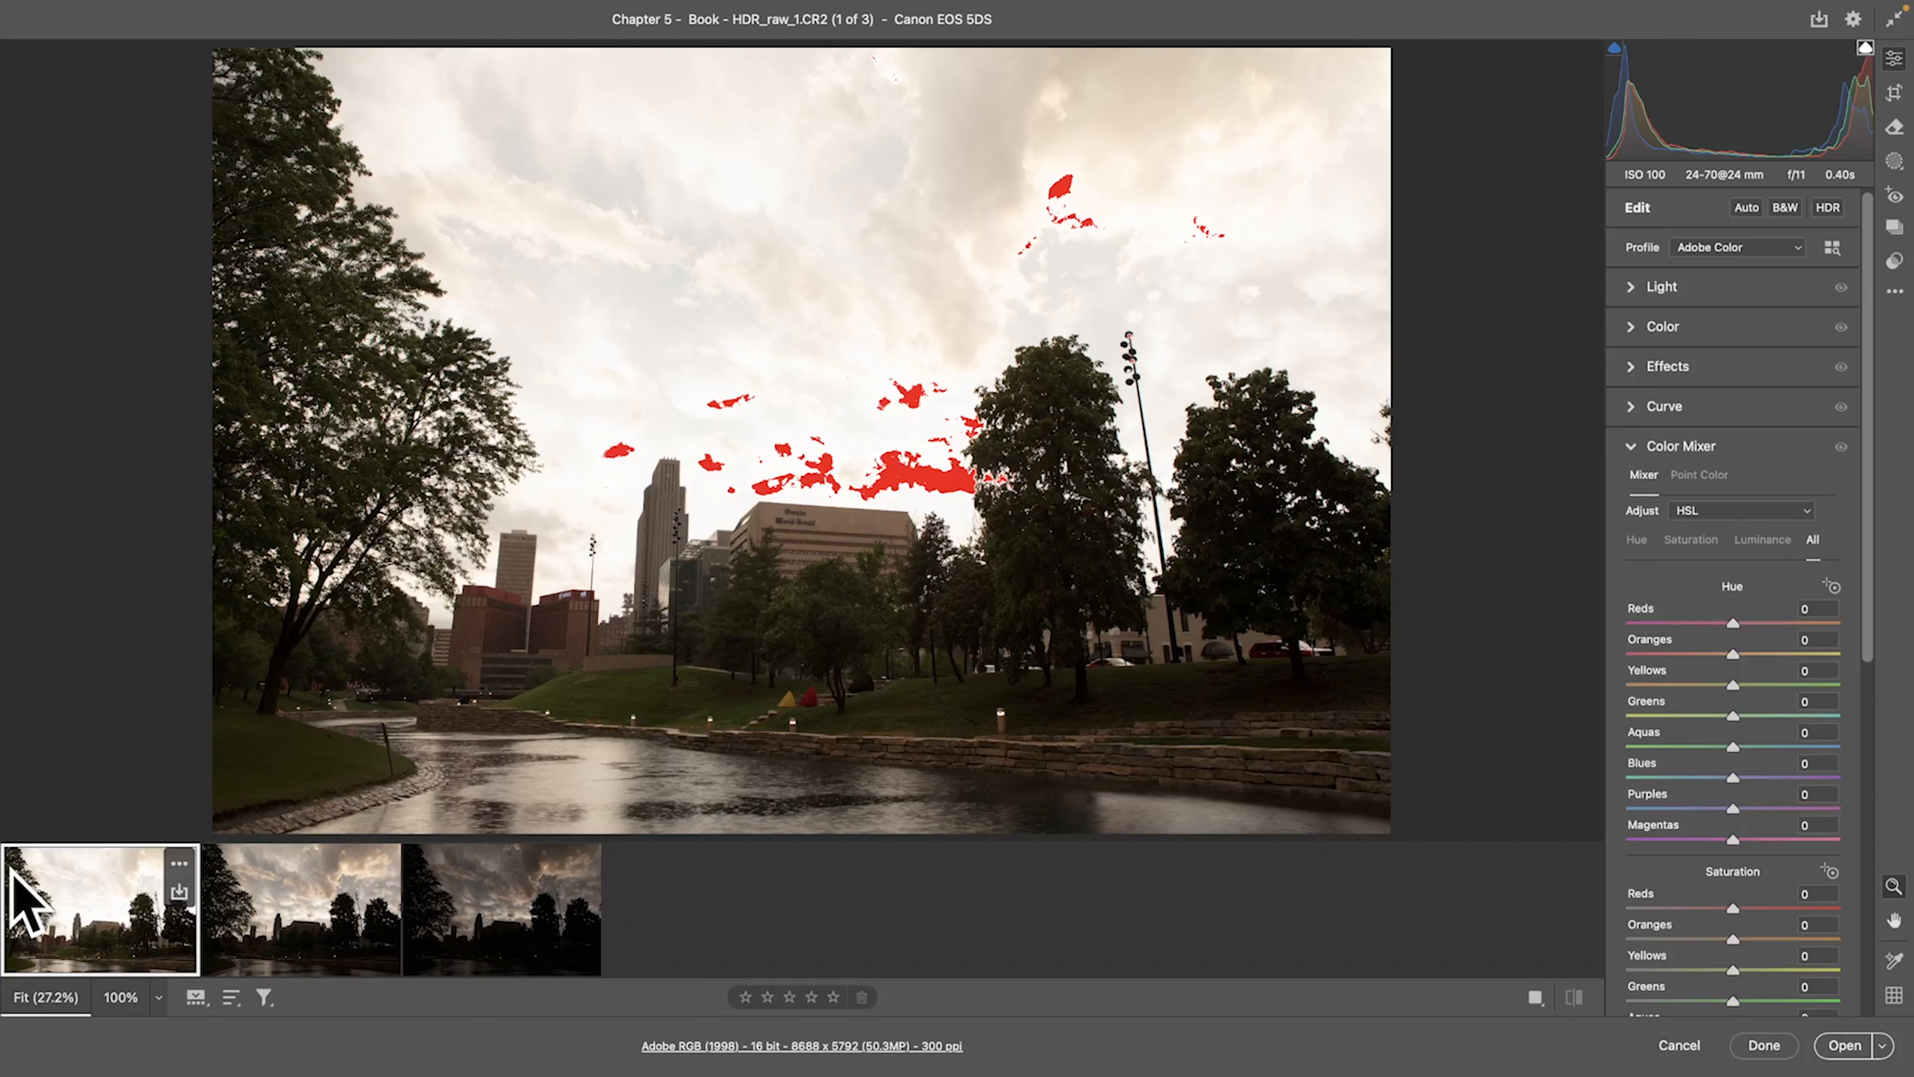
{"action": "left_click", "coordinate": [333, 962]}
{"action": "left_click", "coordinate": [461, 962]}
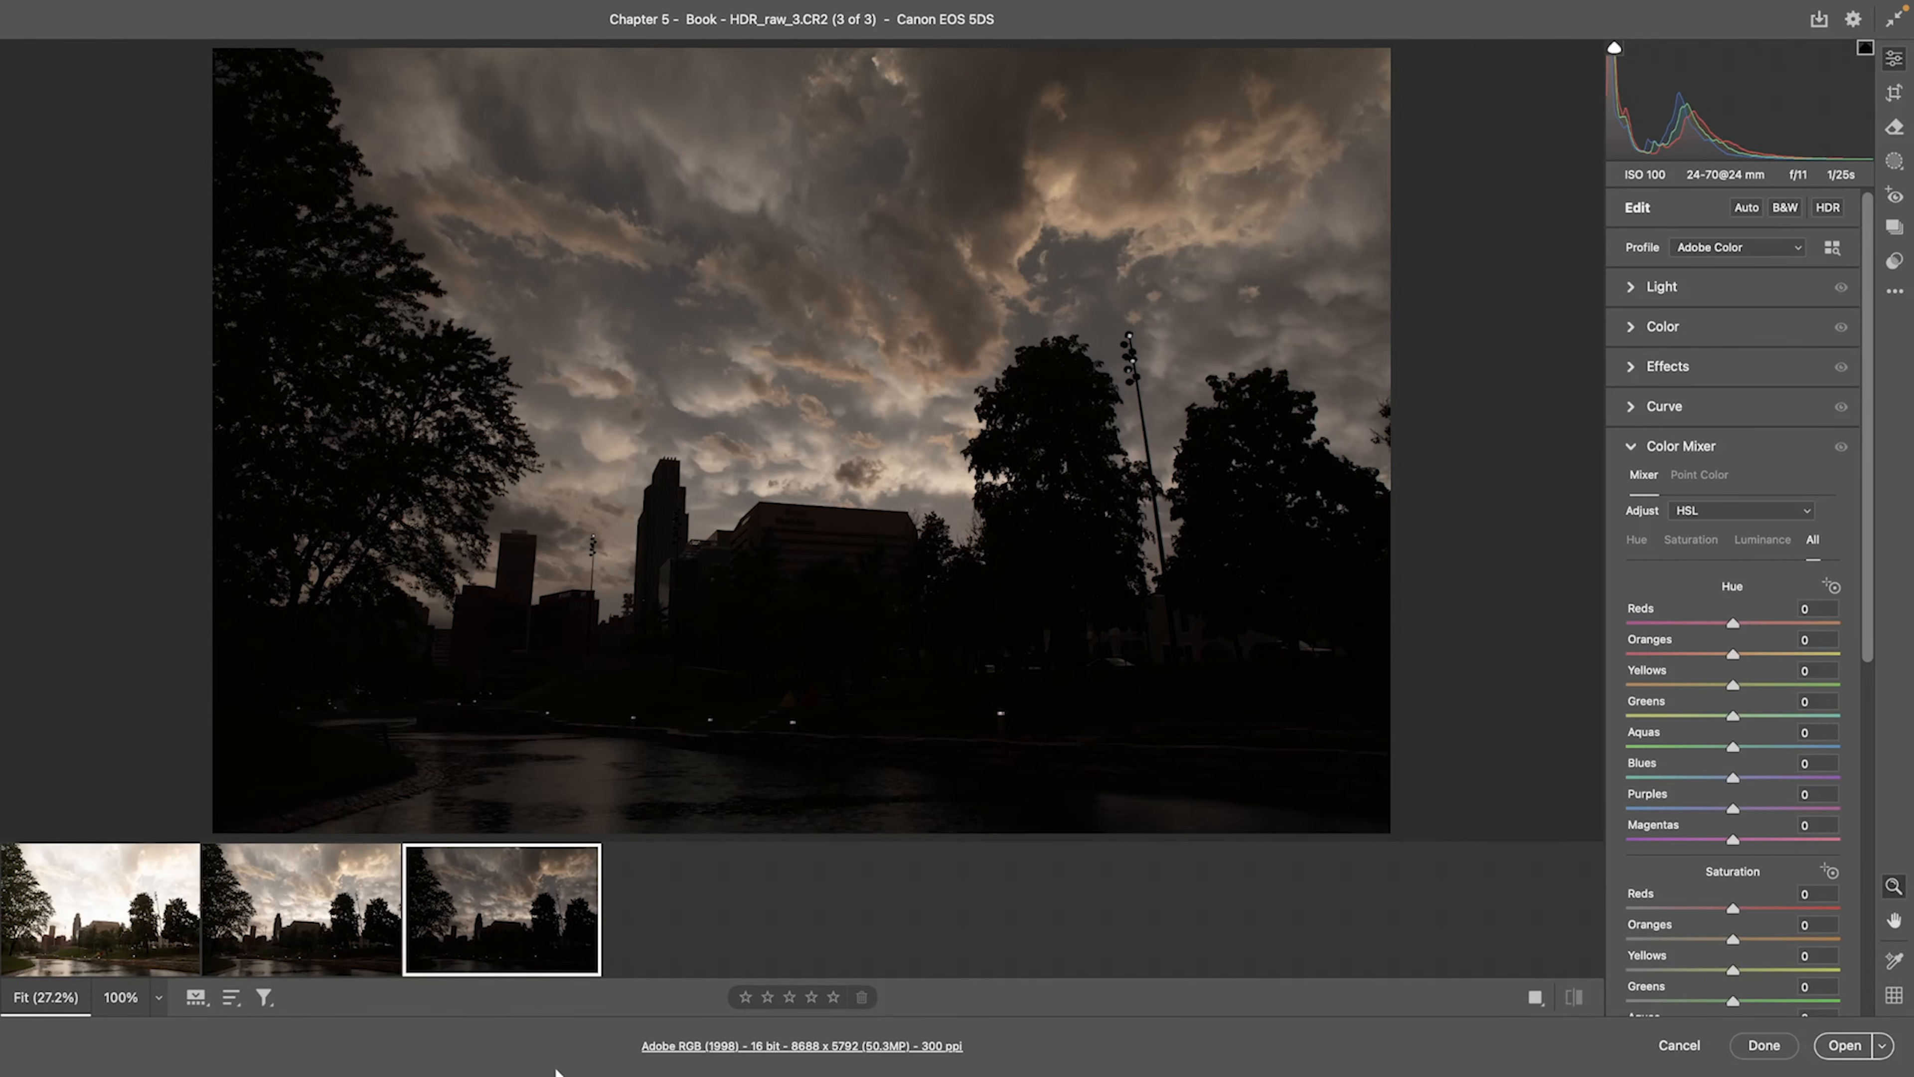
{"action": "left_click", "coordinate": [290, 924]}
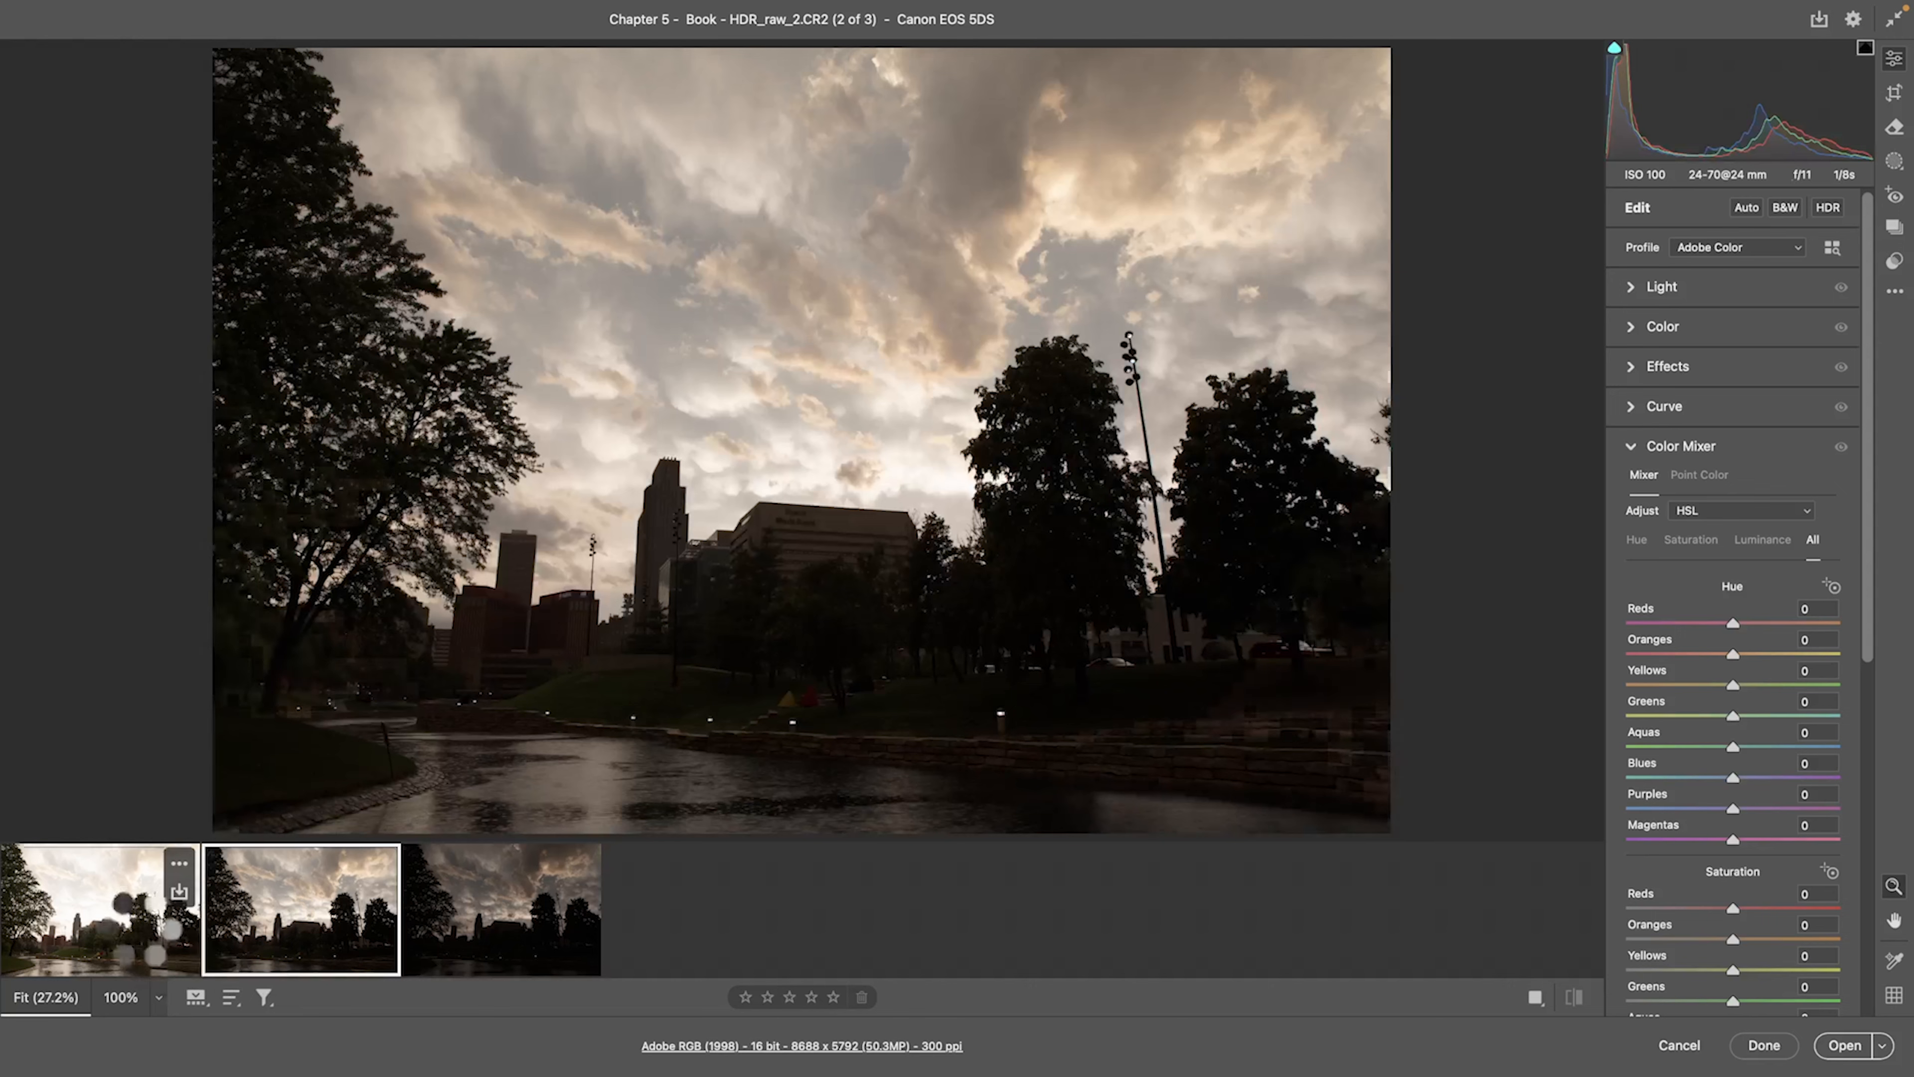
{"action": "left_click", "coordinate": [139, 882]}
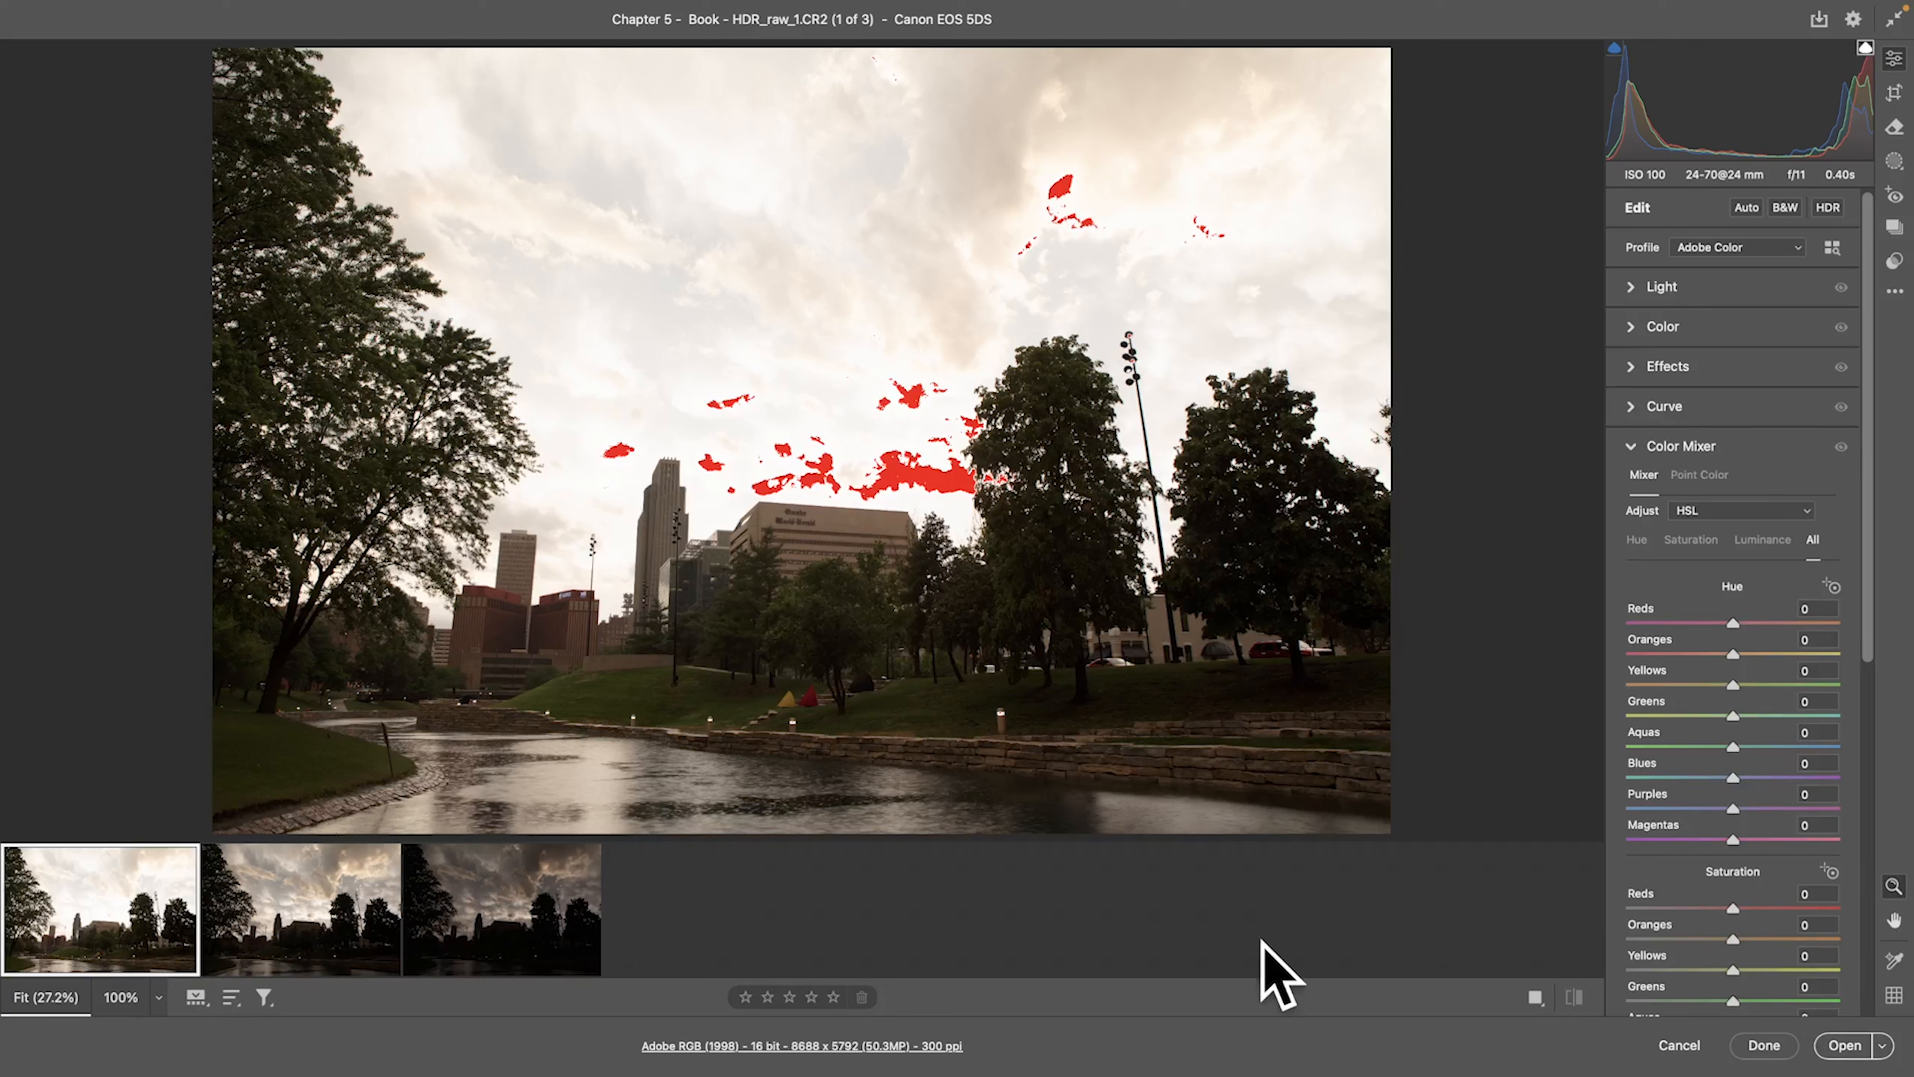
Collapse the Color Mixer settings and start a Merge to HDR with all three HDR_raw exposures.
{"action": "left_click", "coordinate": [1631, 444]}
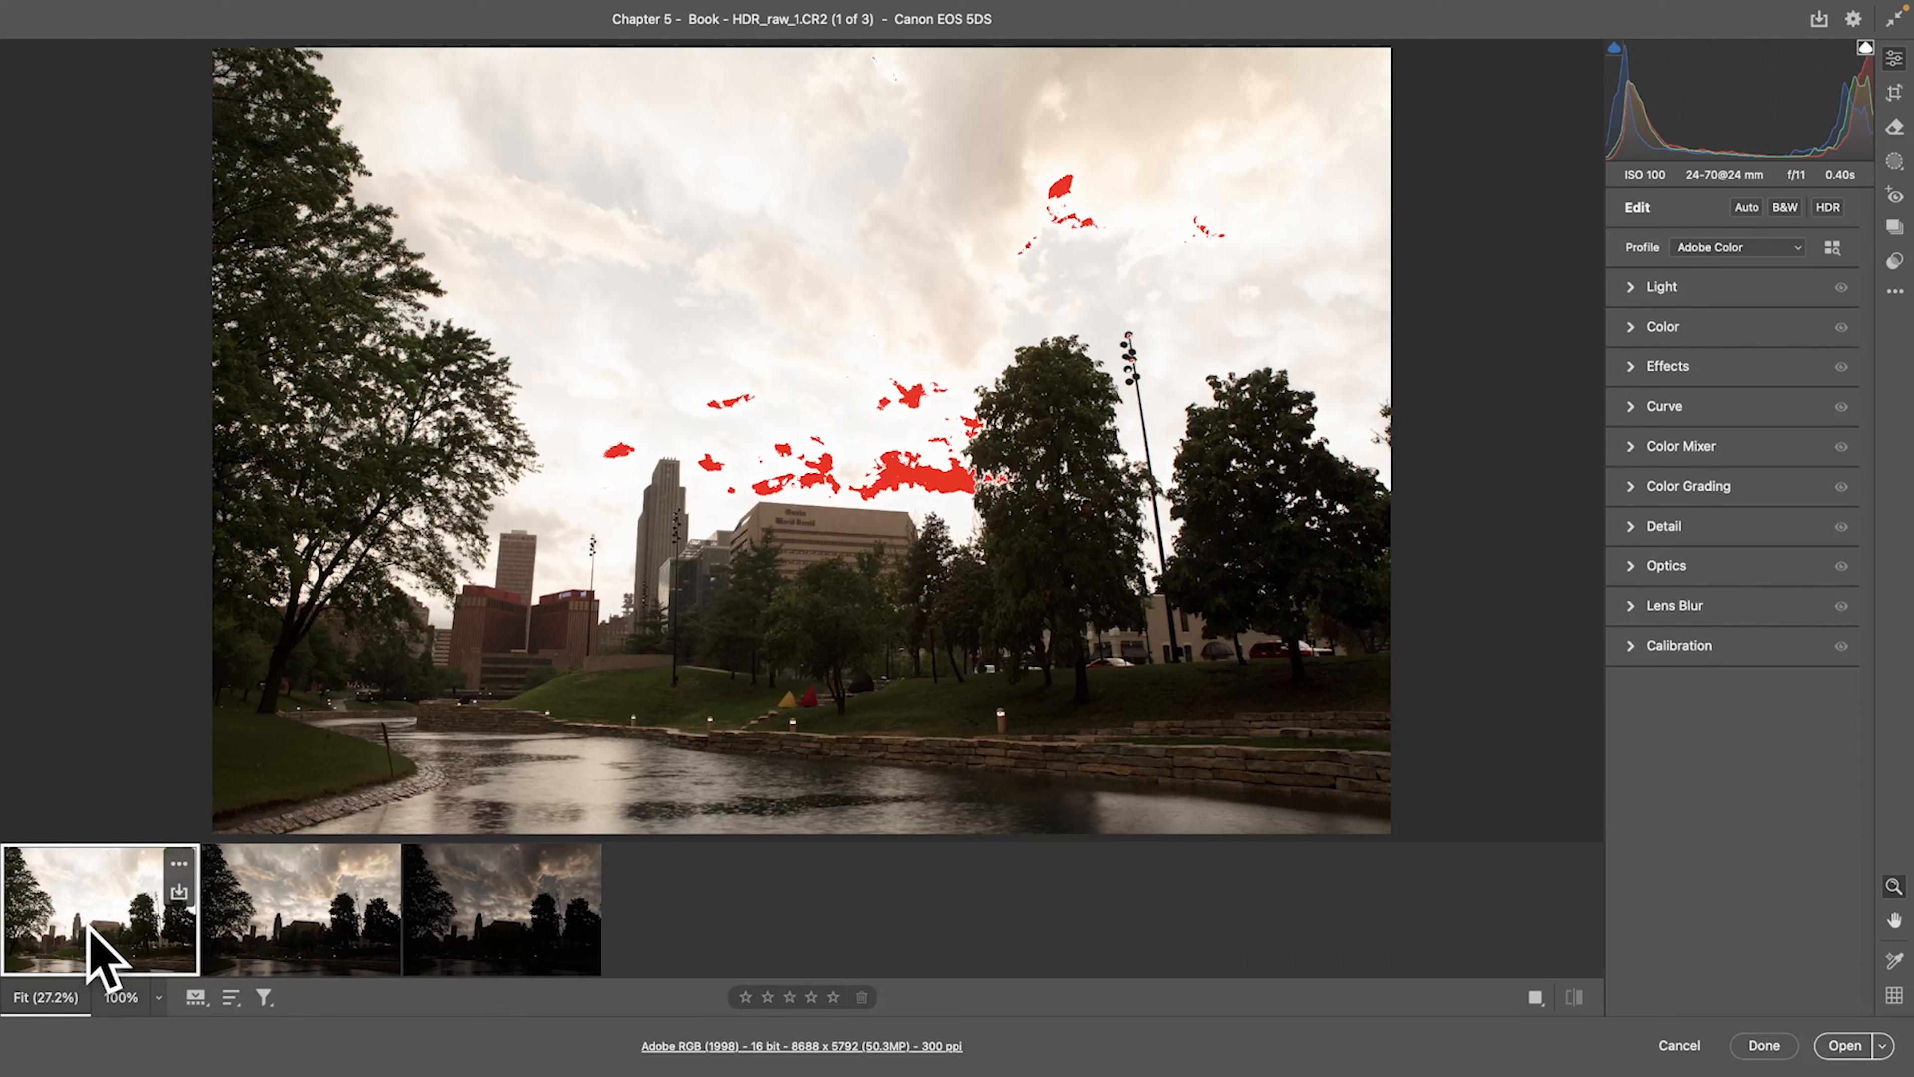
{"action": "left_click", "coordinate": [482, 980], "text": "shift"}
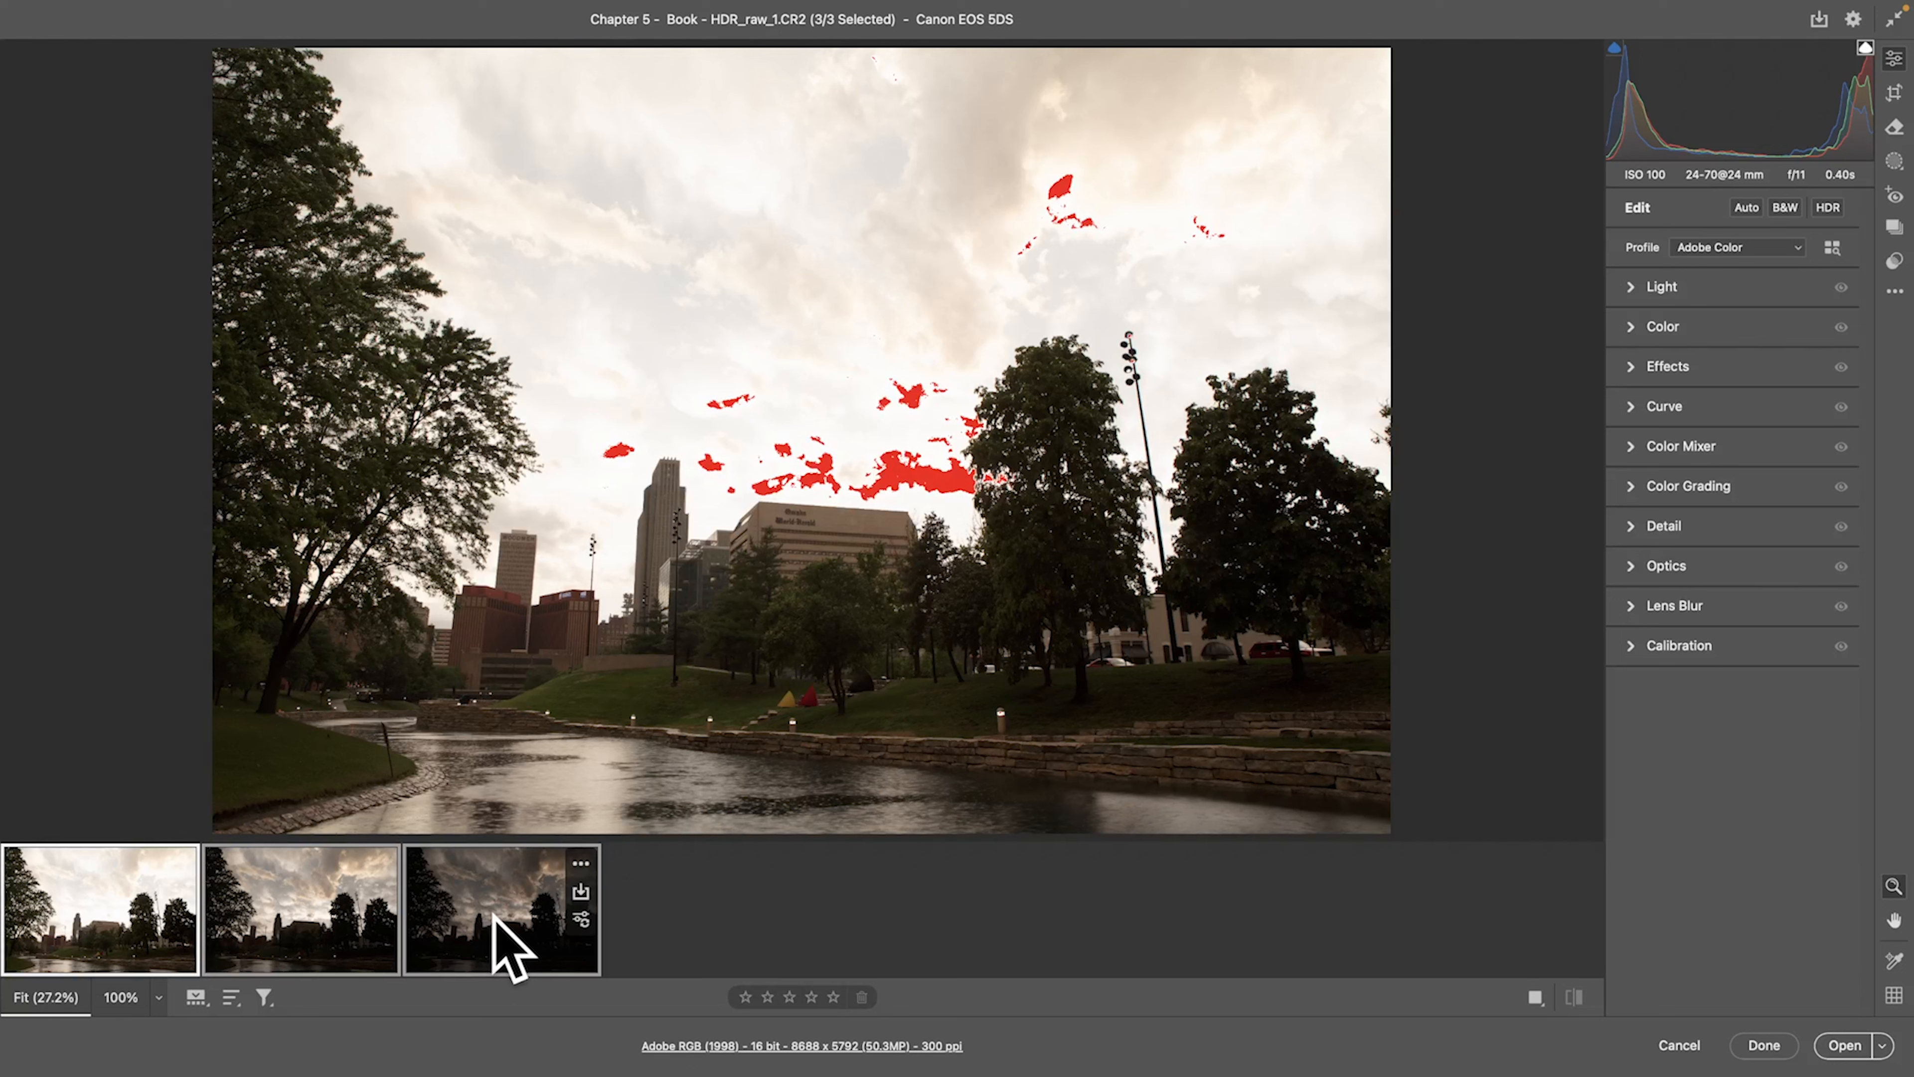
{"action": "right_click", "coordinate": [278, 886]}
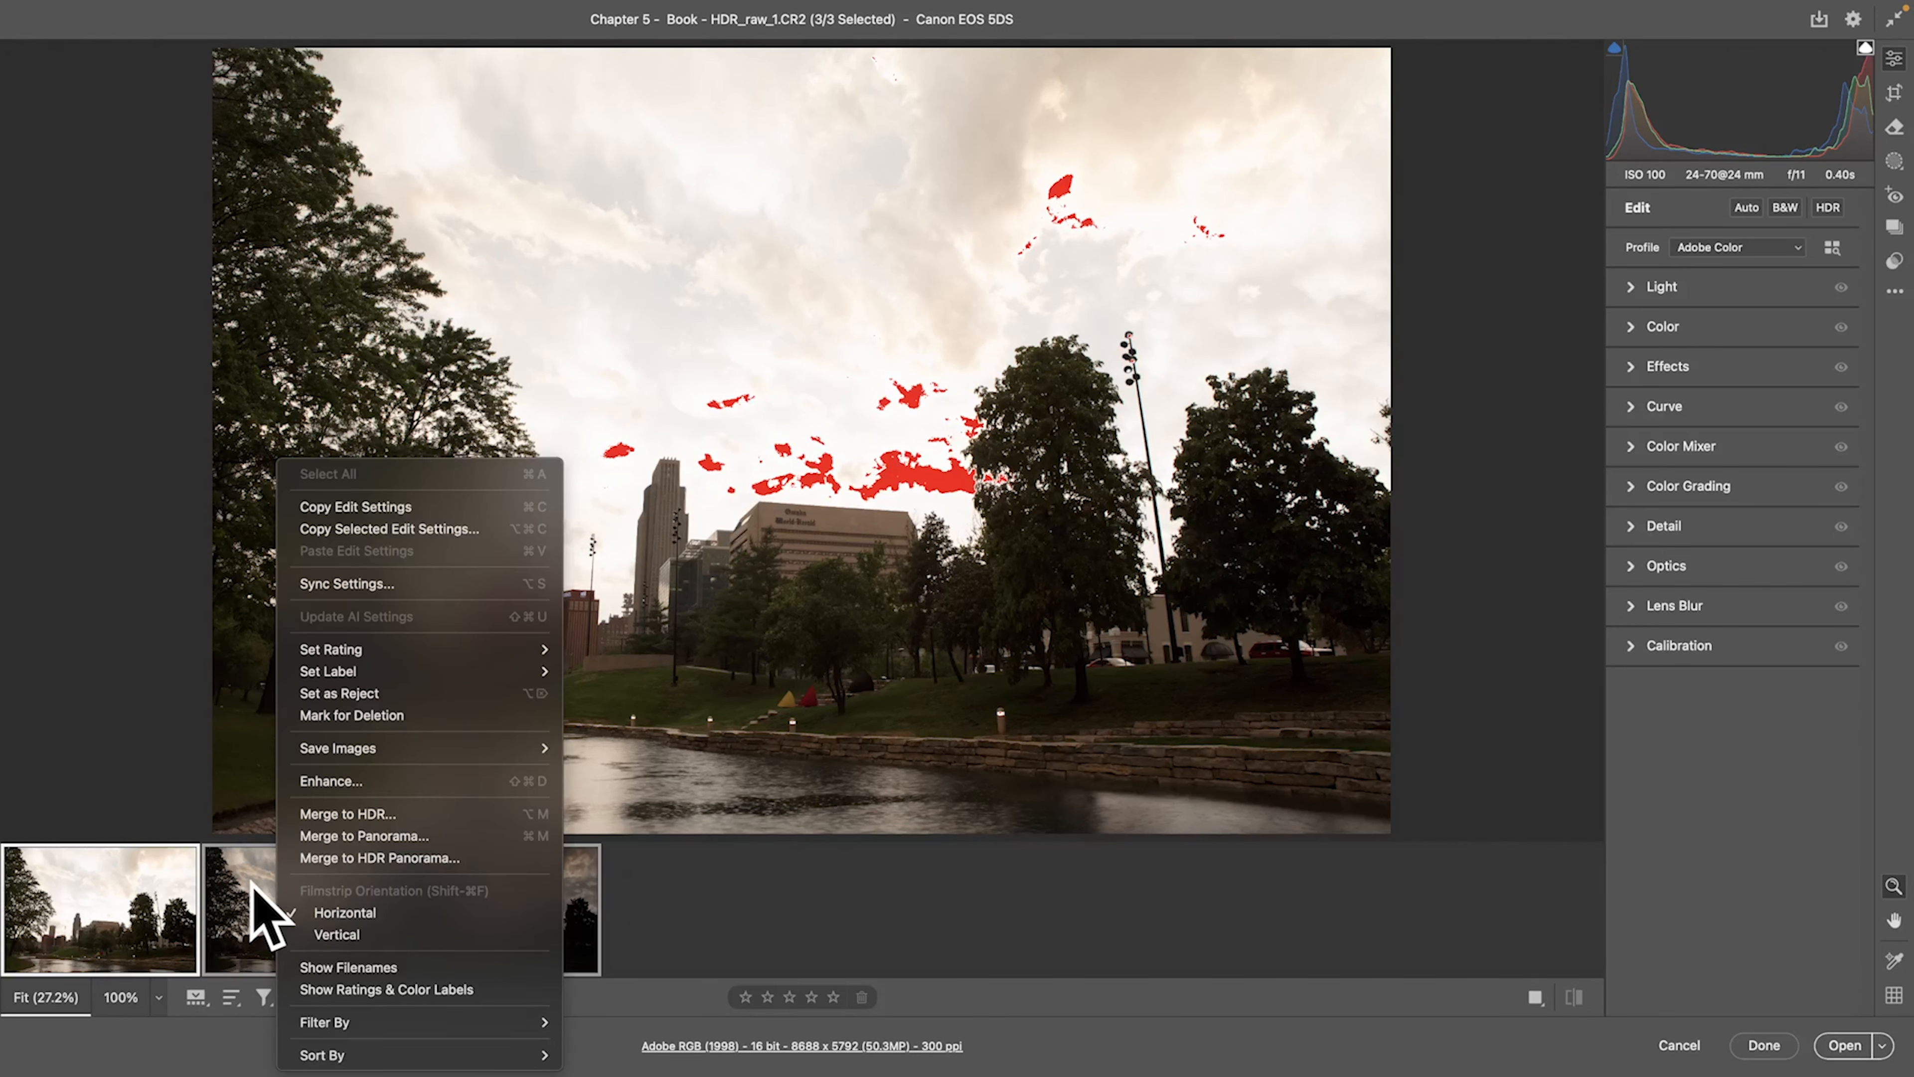
{"action": "left_click", "coordinate": [415, 815]}
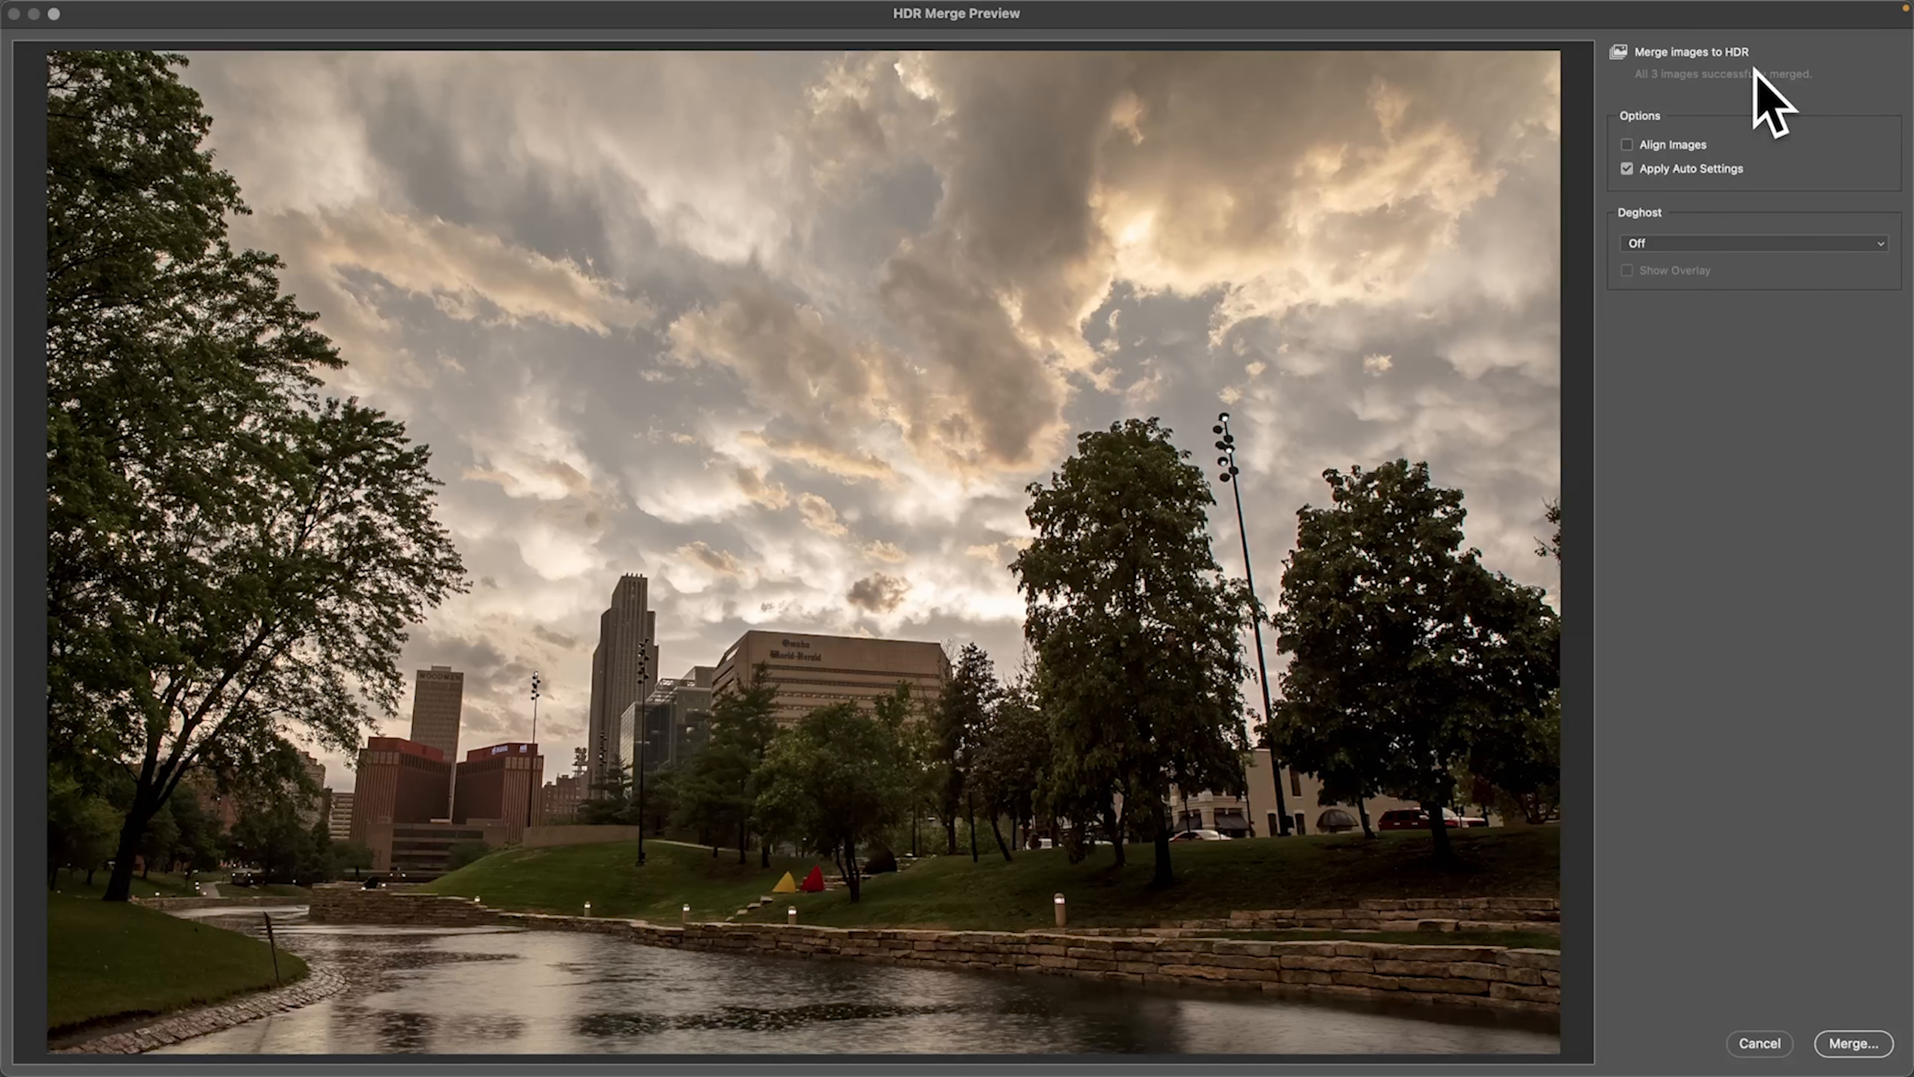
Enable Align Images and set Deghost to High for the HDR merge.
{"action": "left_click", "coordinate": [1656, 145]}
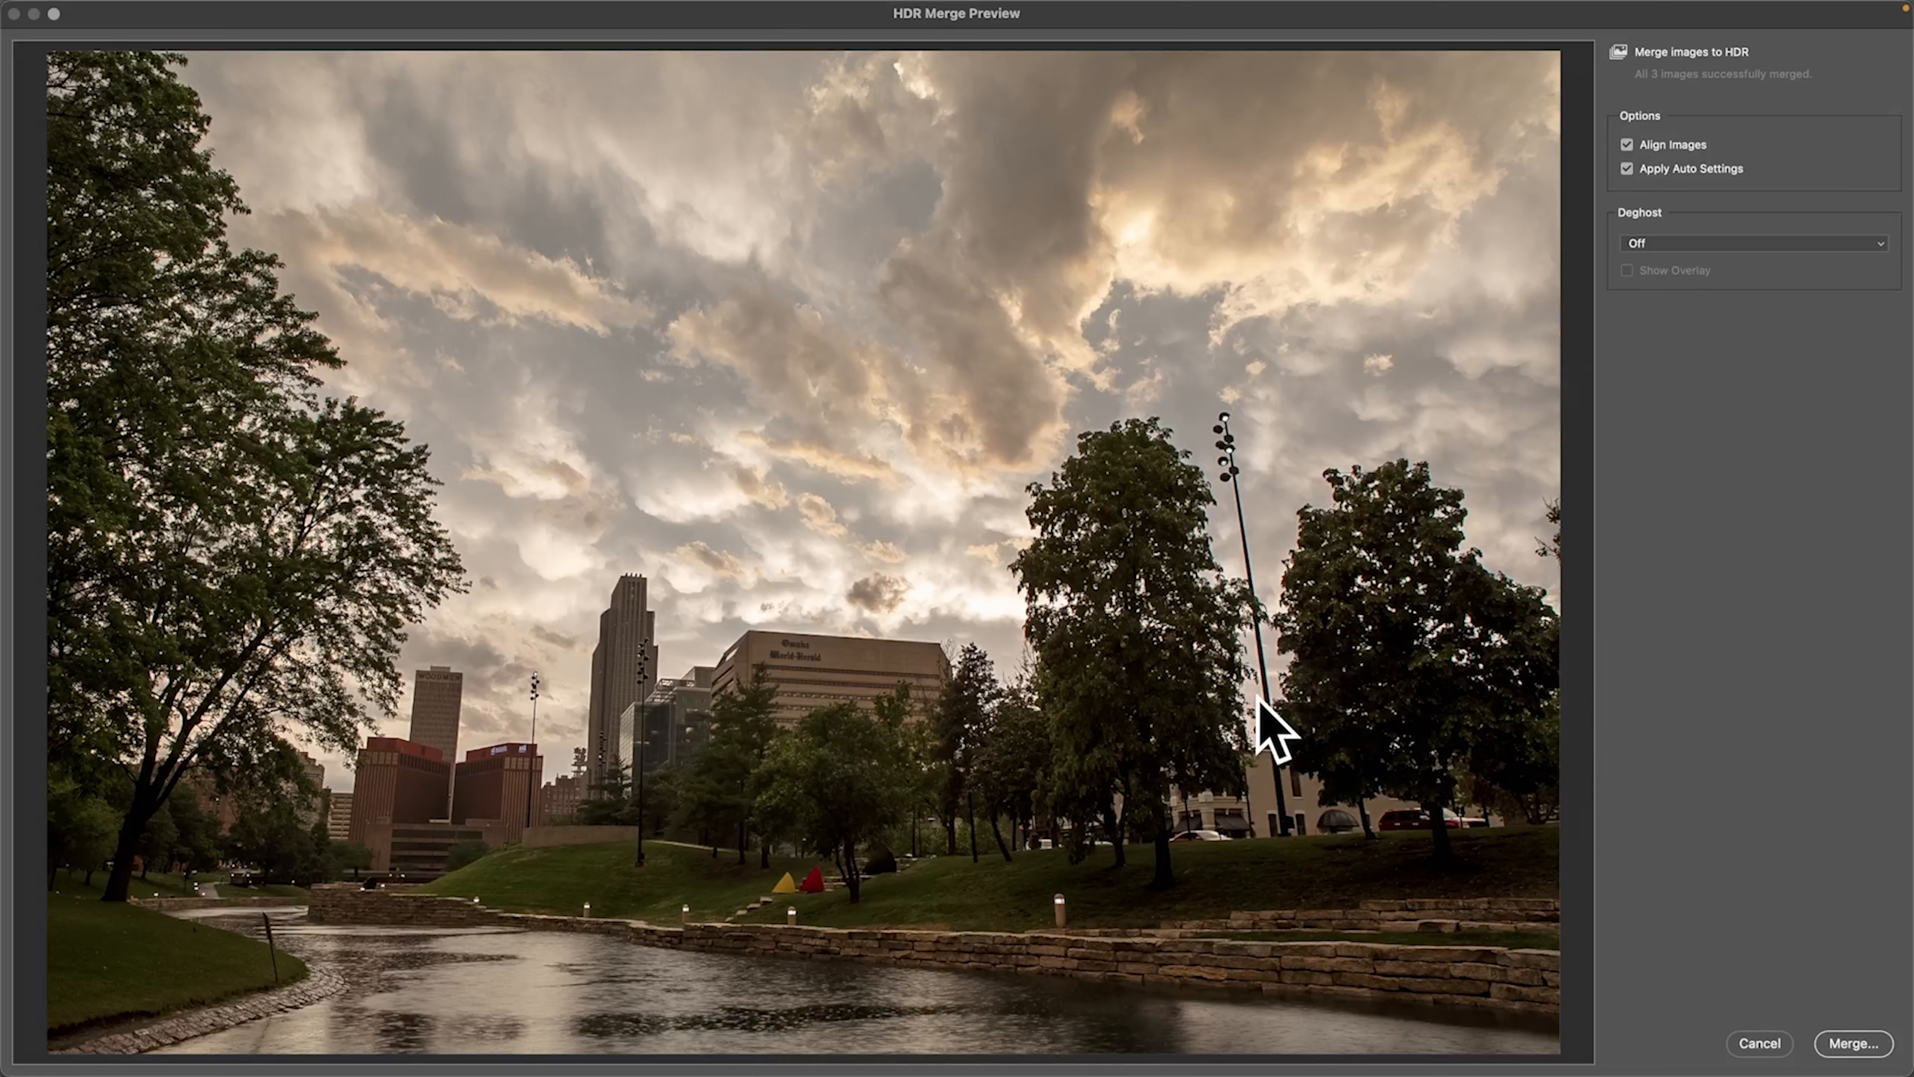
{"action": "left_click", "coordinate": [1722, 242]}
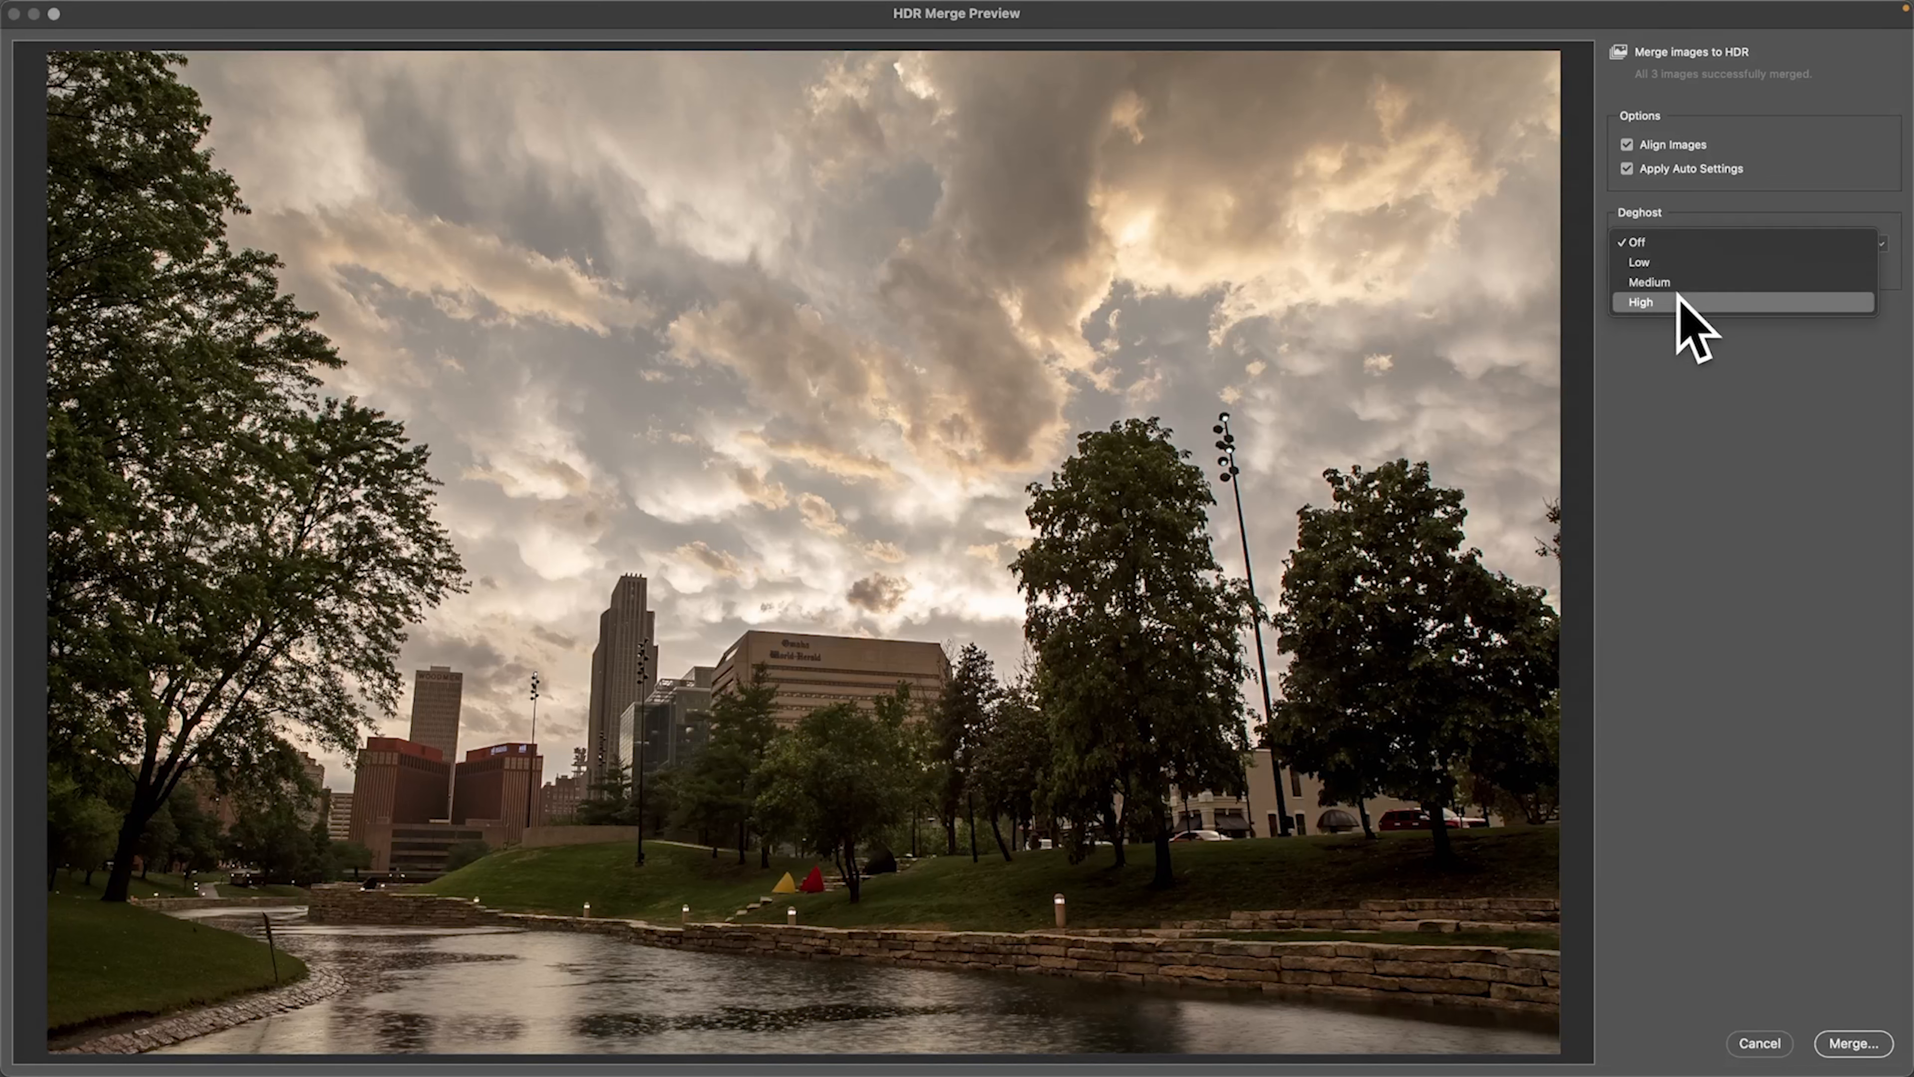
{"action": "left_click", "coordinate": [1662, 301]}
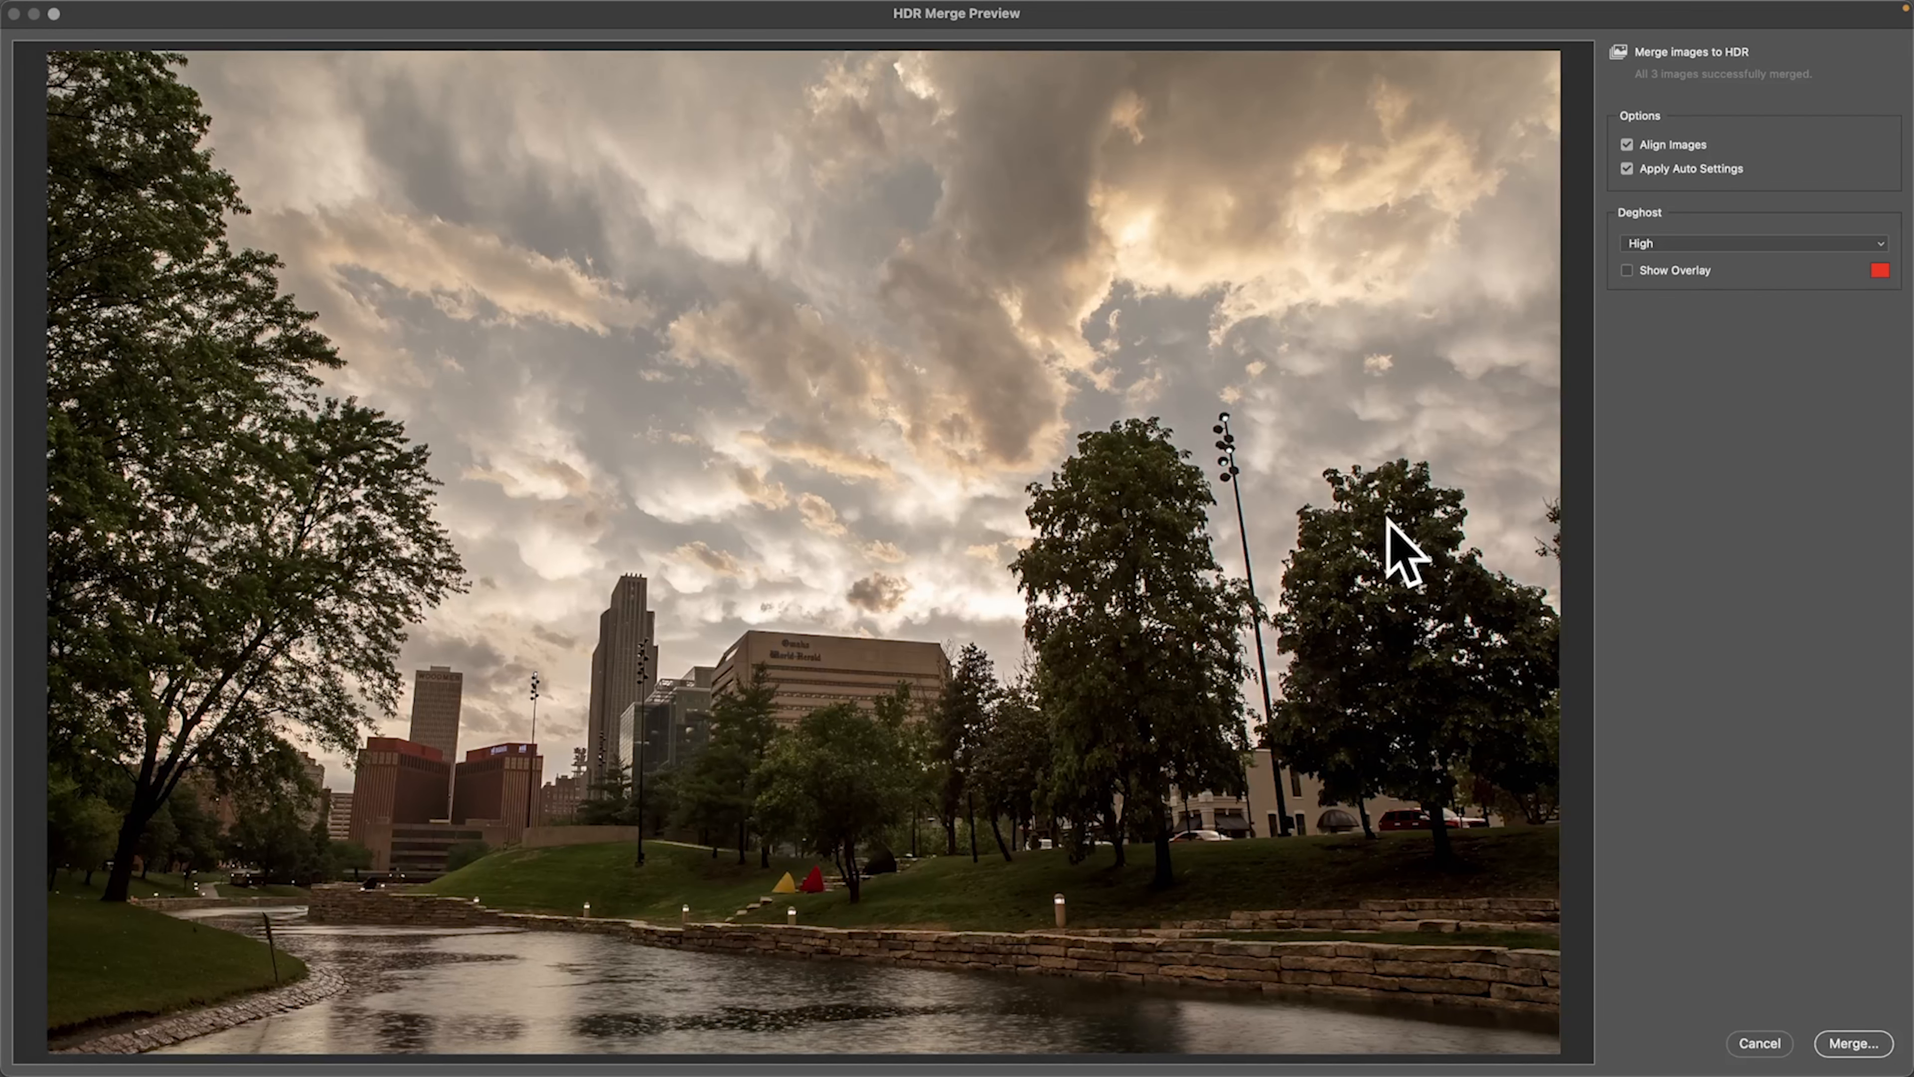
Check the deghost overlay, hide it, and save the merged HDR image in the Chapter 5 - More Photo Tricks folder.
{"action": "left_click", "coordinate": [1628, 270]}
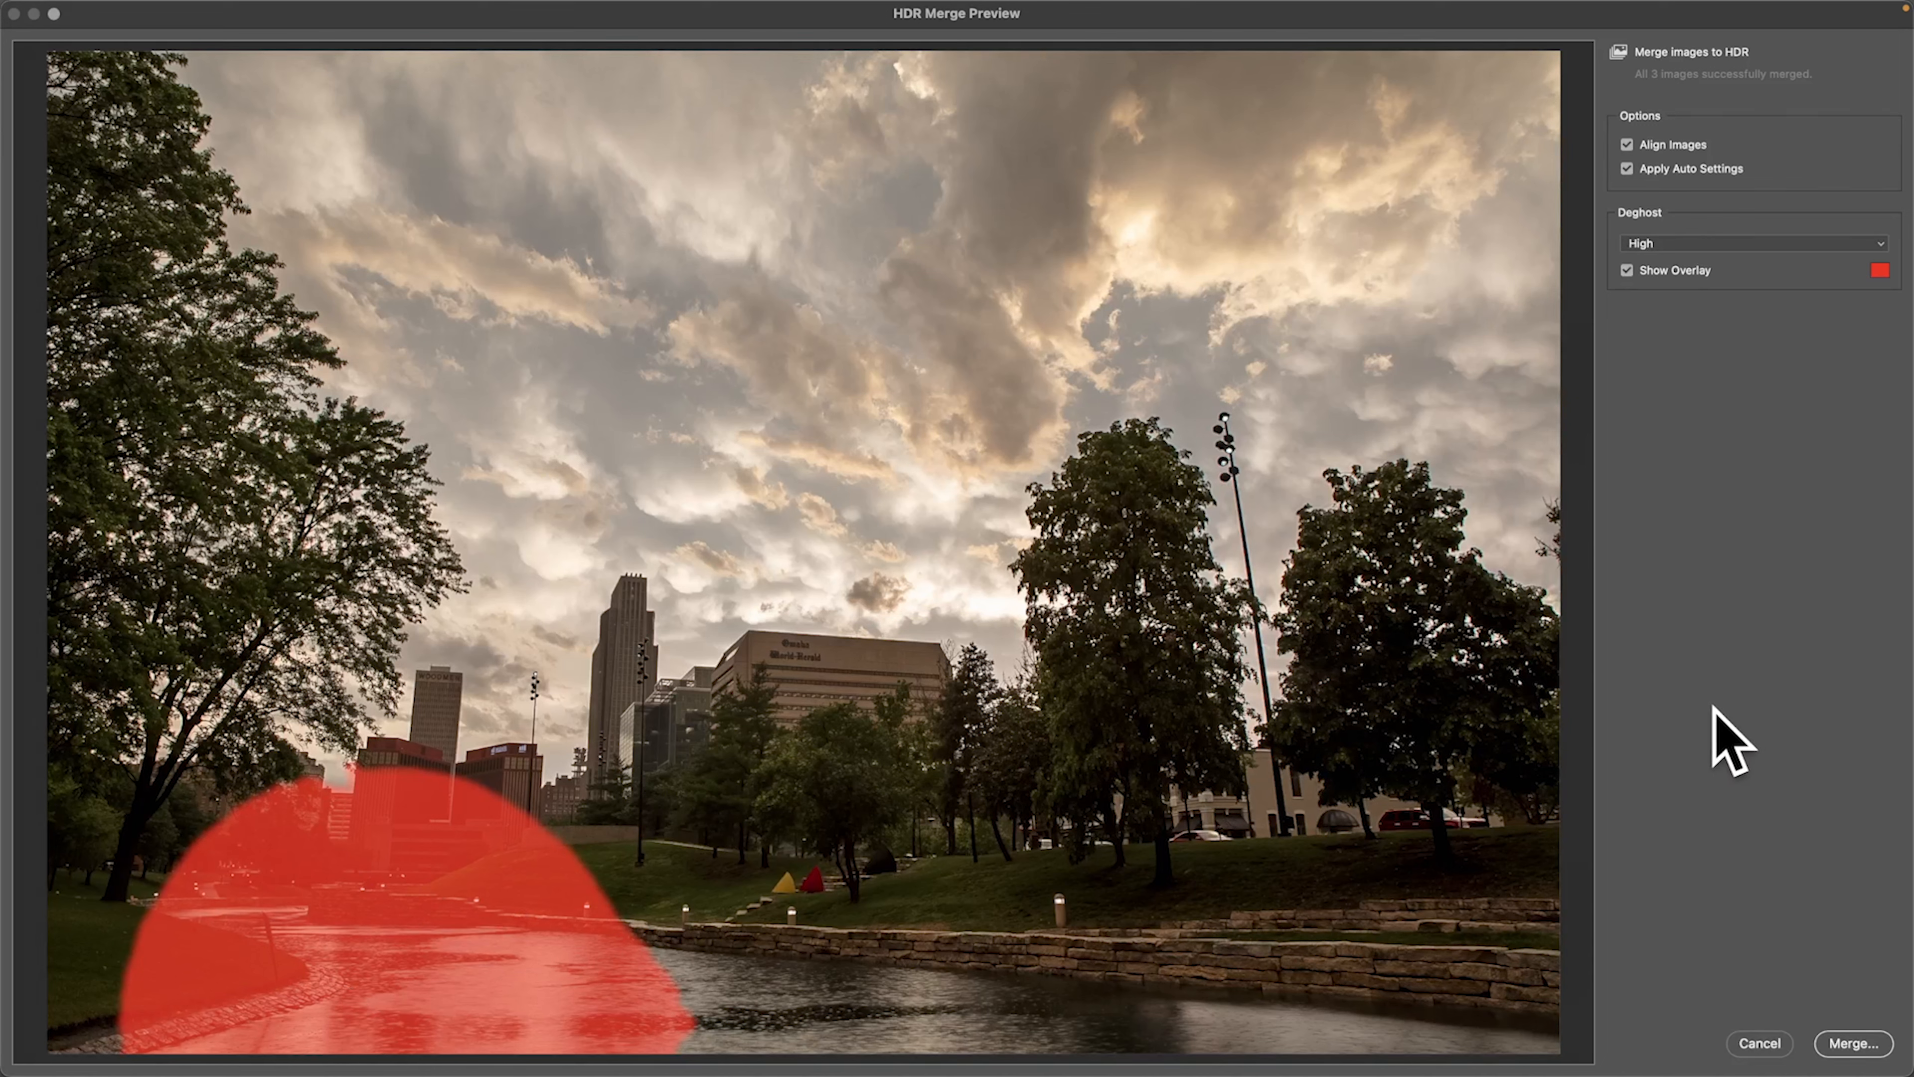
{"action": "left_click", "coordinate": [1644, 265]}
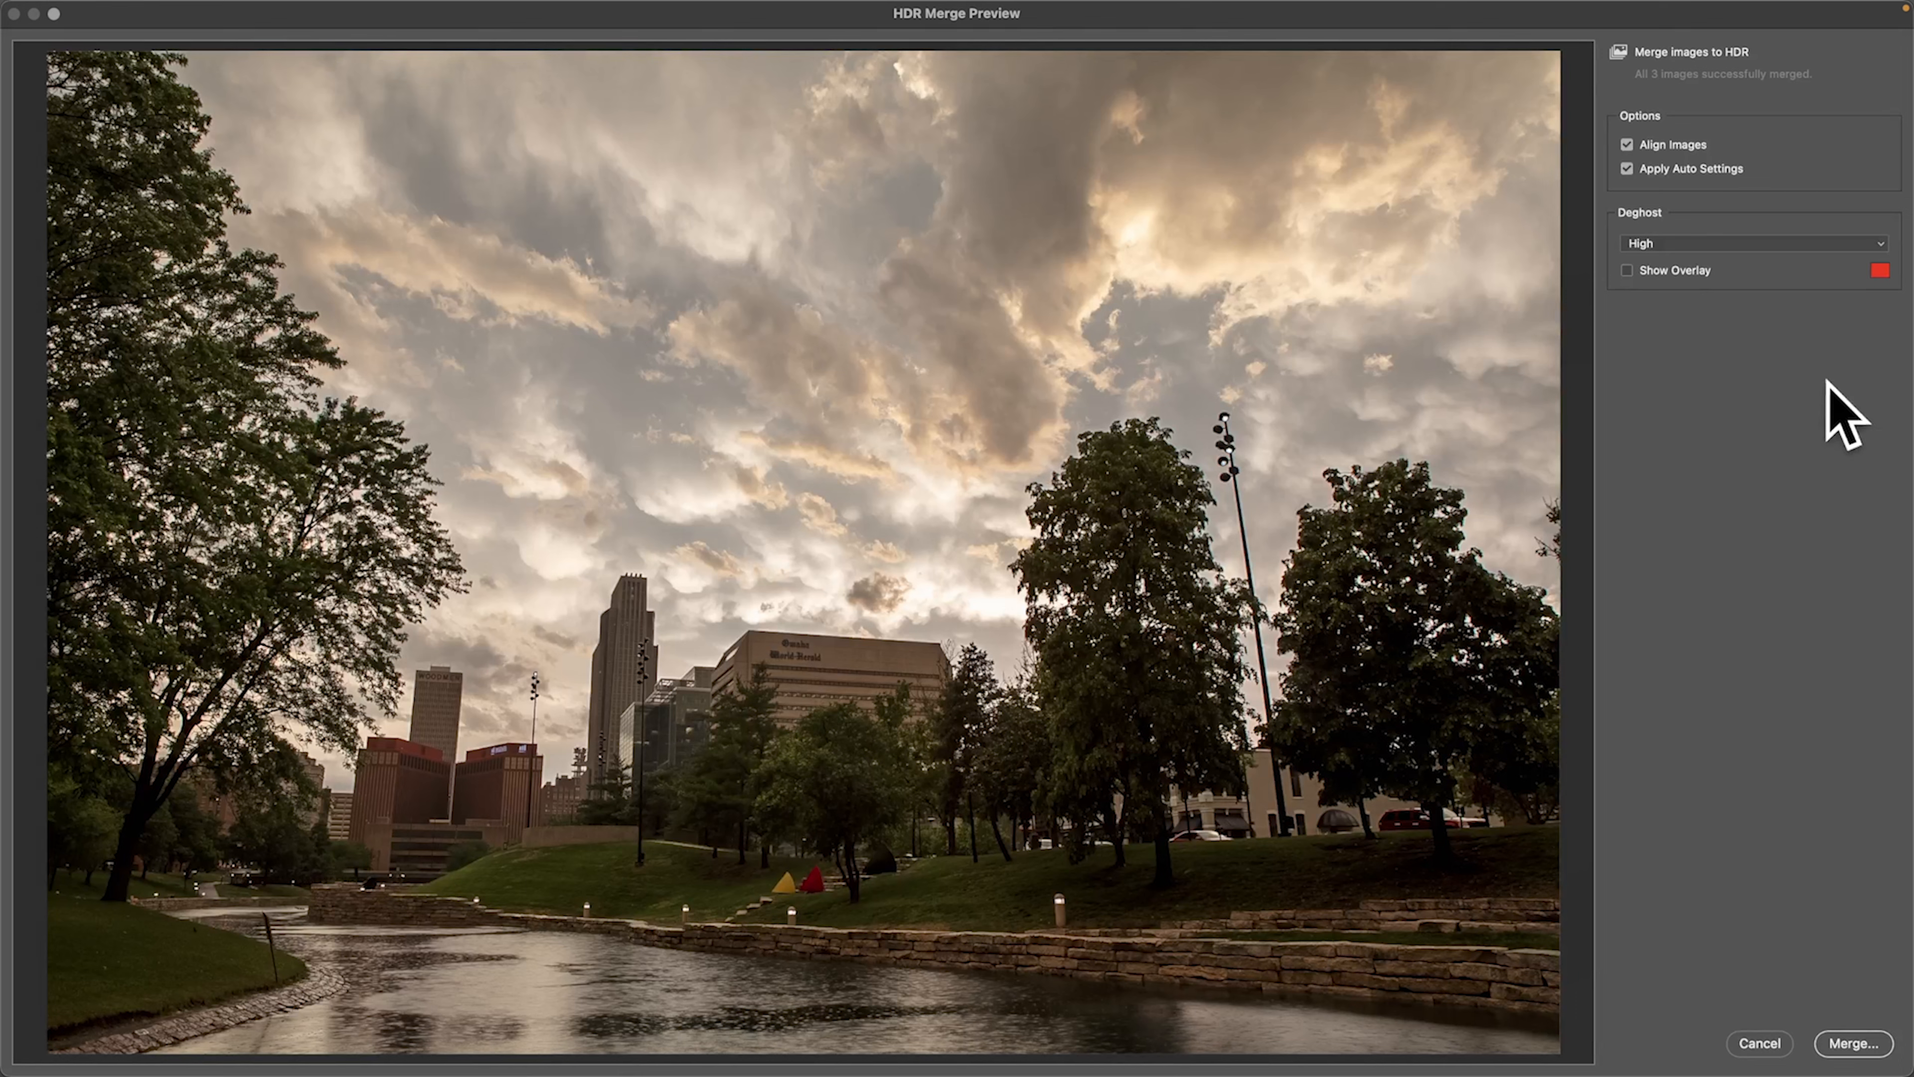
{"action": "left_click", "coordinate": [1855, 1049]}
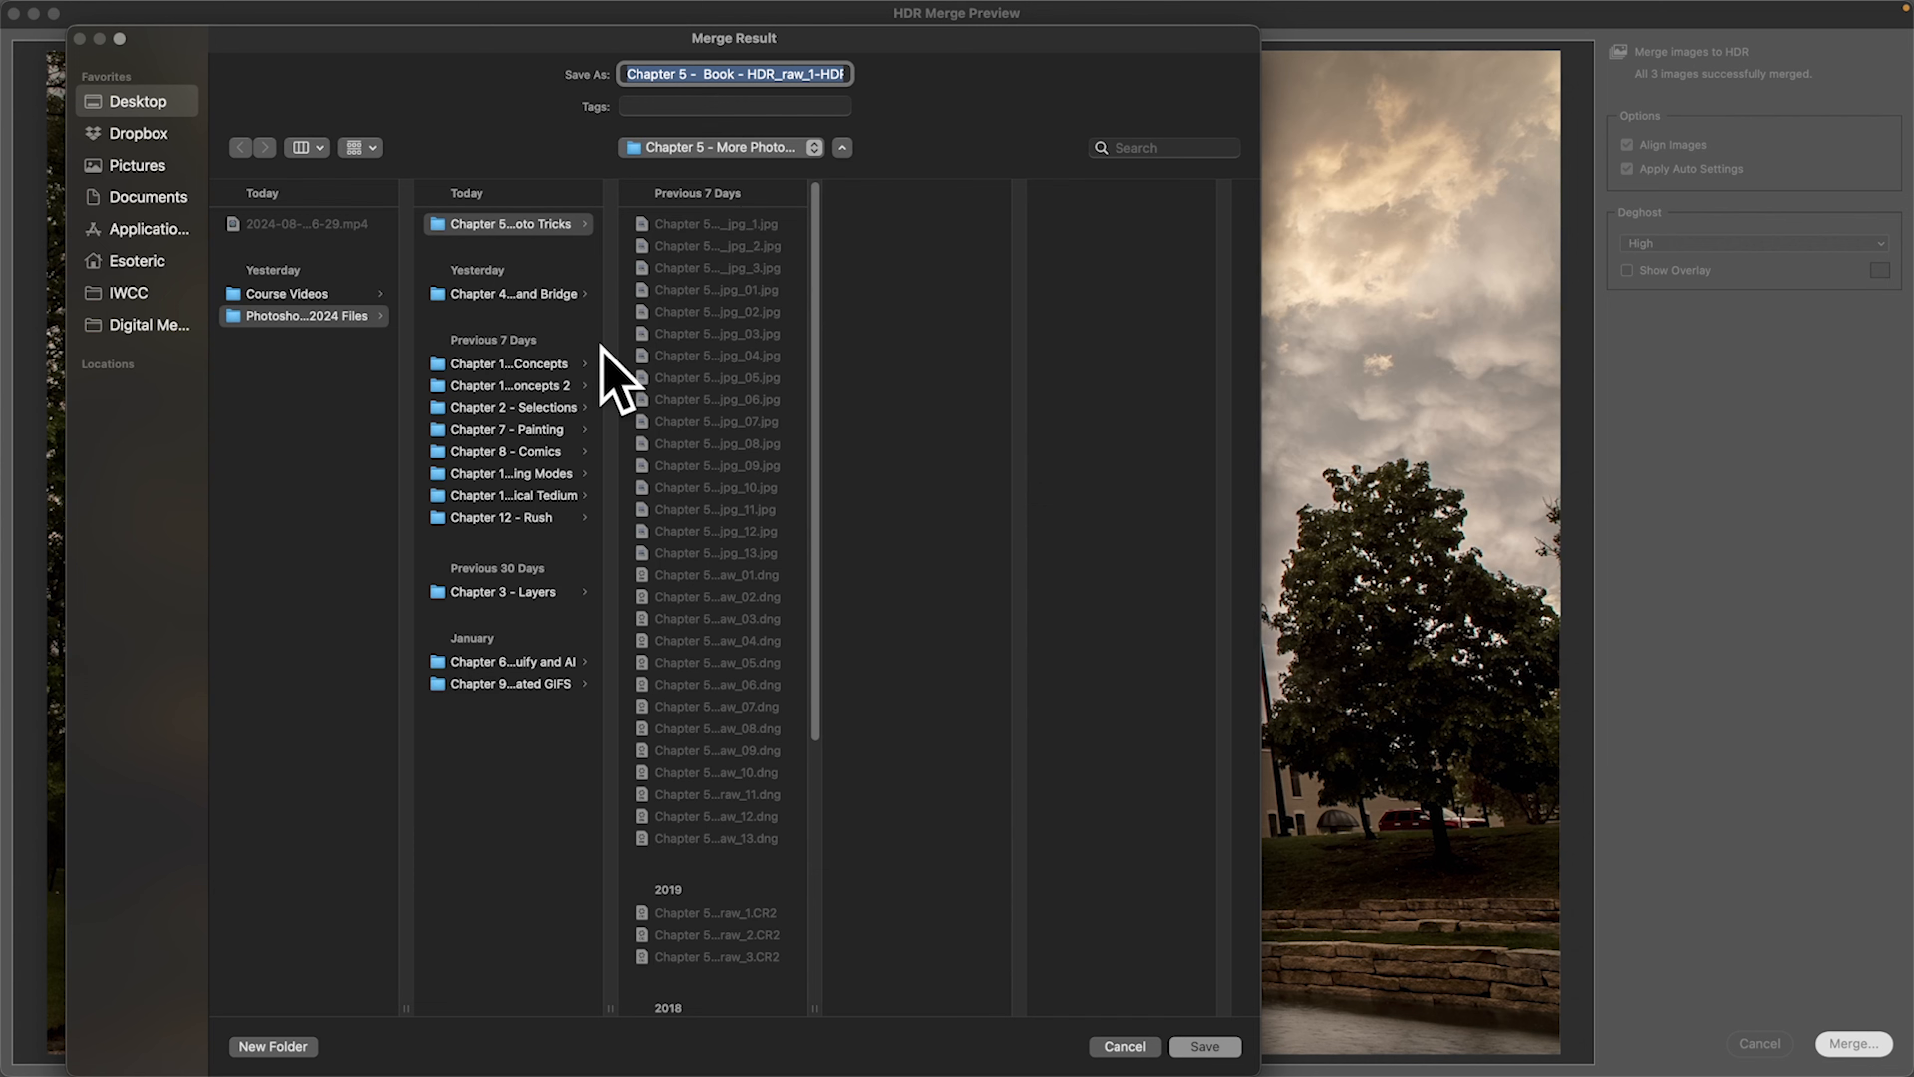
{"action": "left_click", "coordinate": [1203, 1045]}
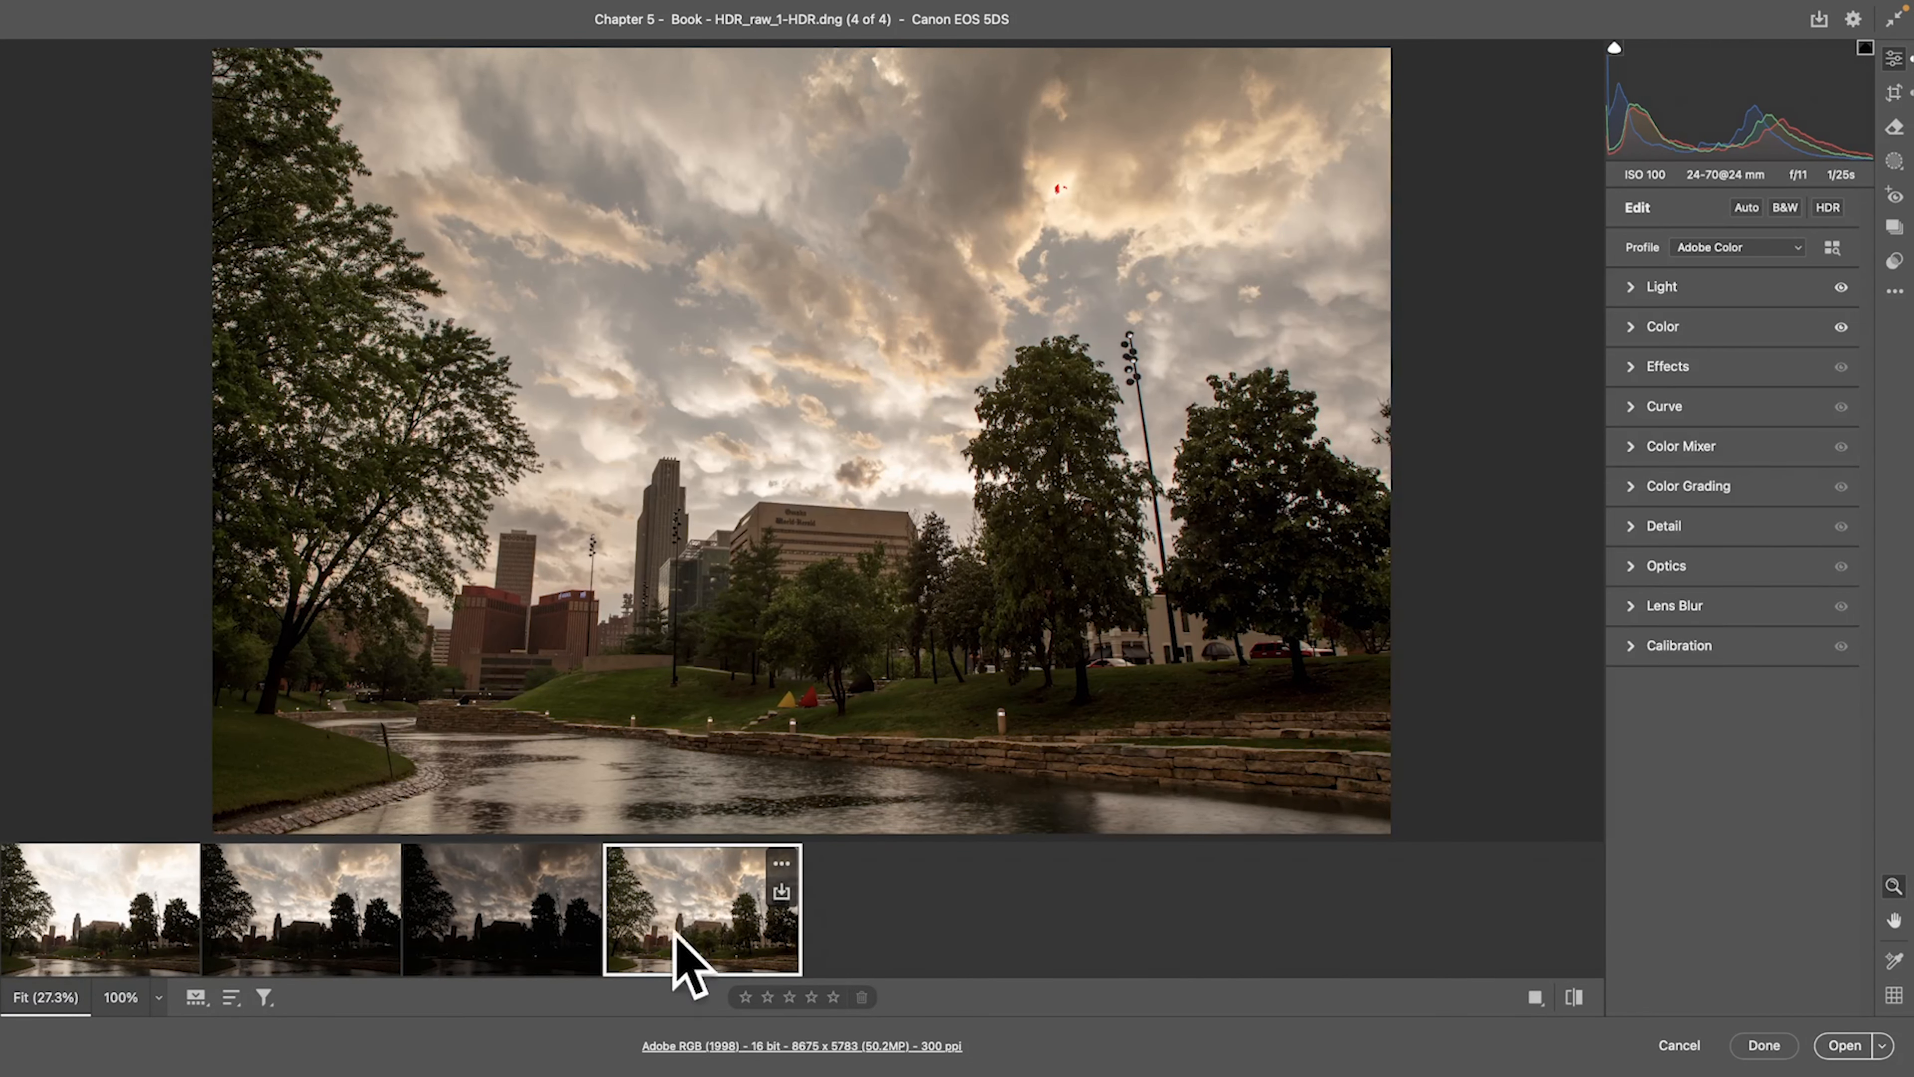
Compare the three source exposures with one another and with the merged HDR_raw_1-HDR.dng image.
{"action": "left_click", "coordinate": [494, 954]}
{"action": "left_click", "coordinate": [269, 949]}
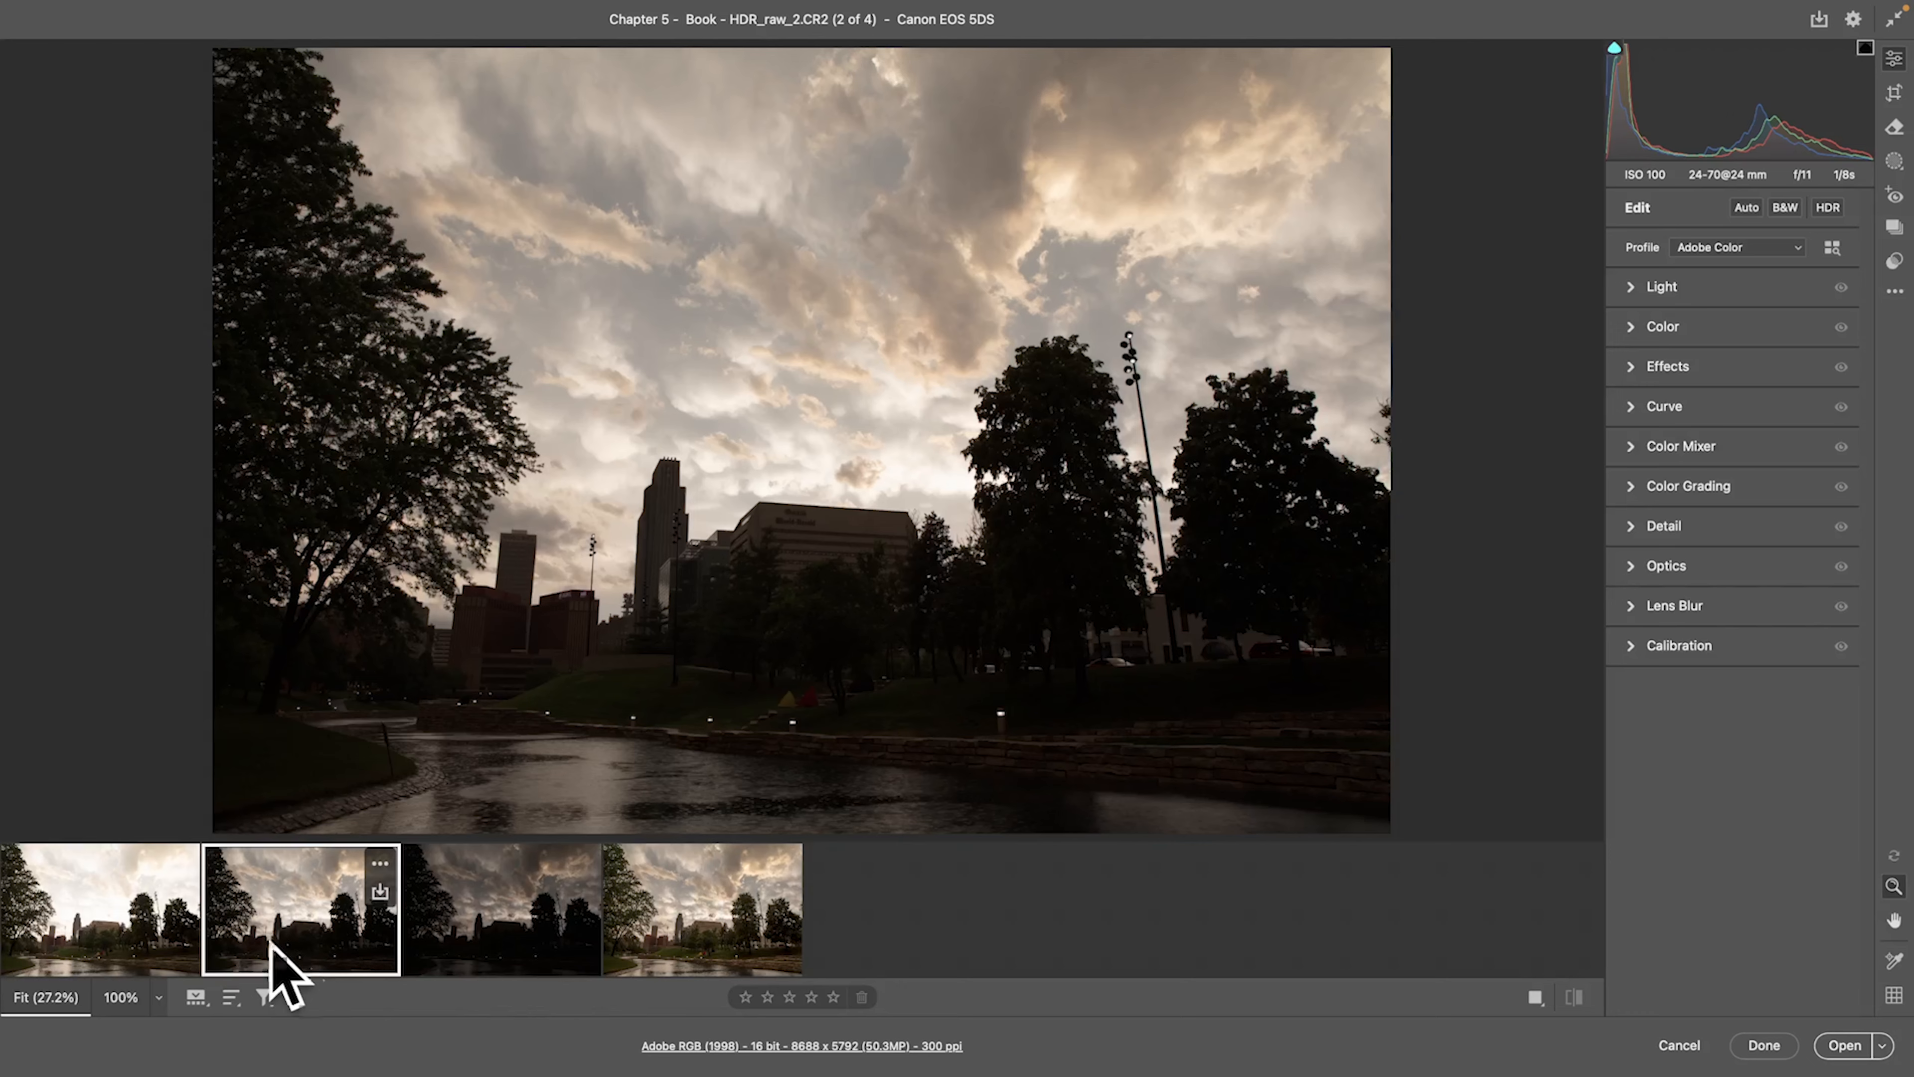
{"action": "left_click", "coordinate": [137, 911]}
{"action": "left_click", "coordinate": [352, 915]}
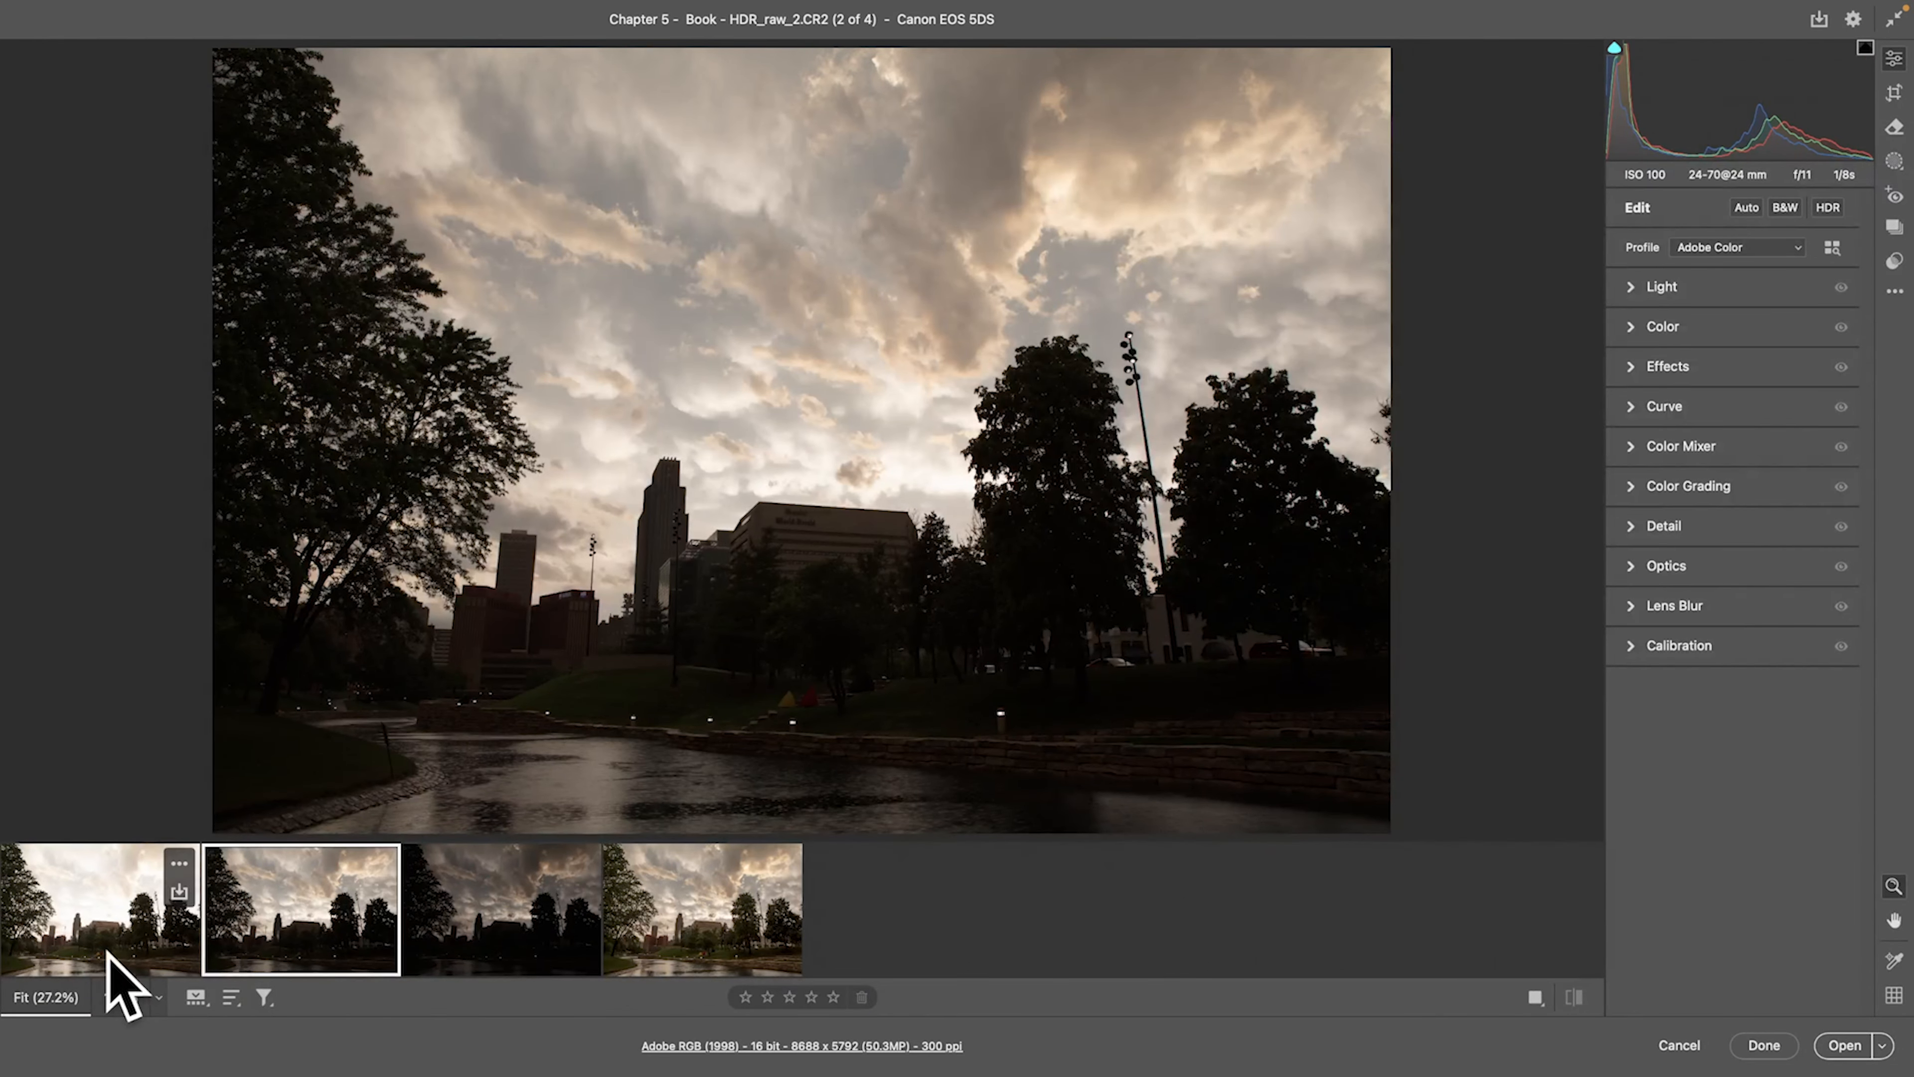
{"action": "left_click", "coordinate": [112, 973]}
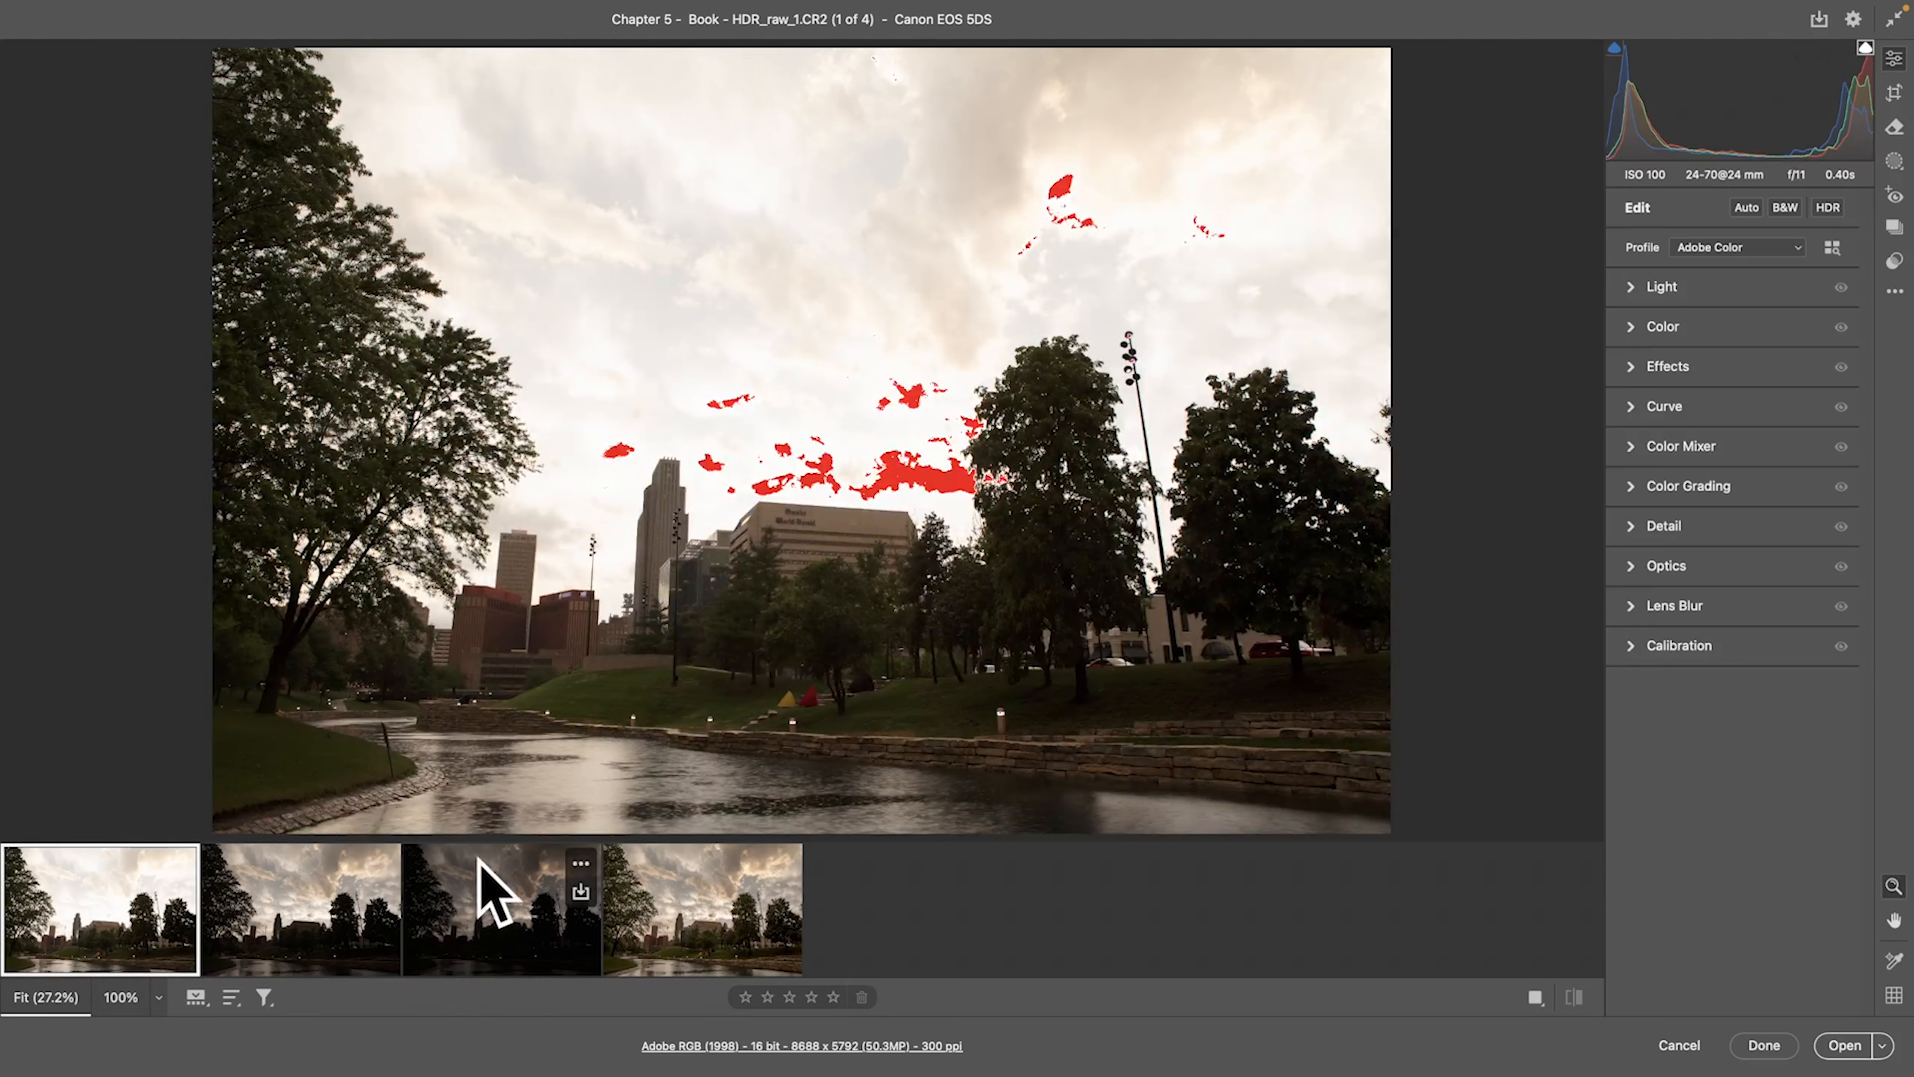
{"action": "left_click", "coordinate": [486, 893]}
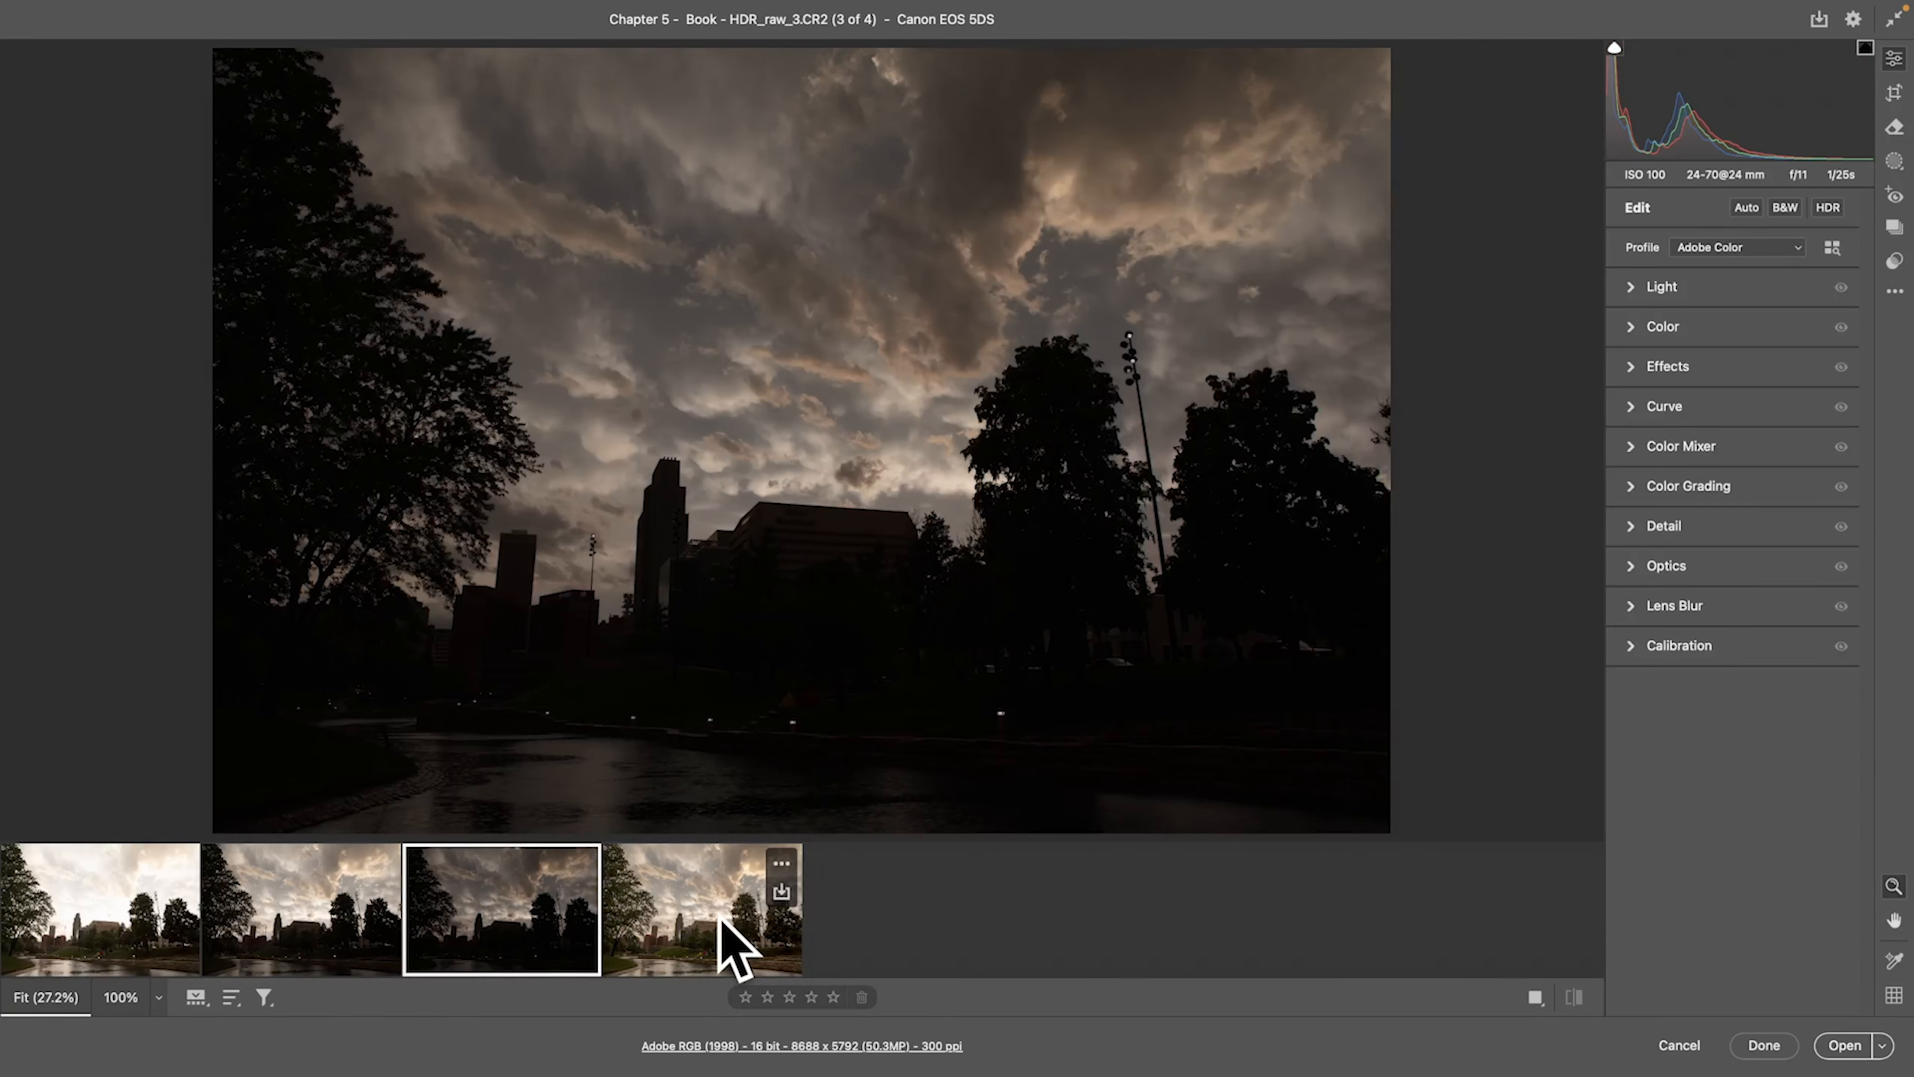
{"action": "left_click", "coordinate": [725, 921]}
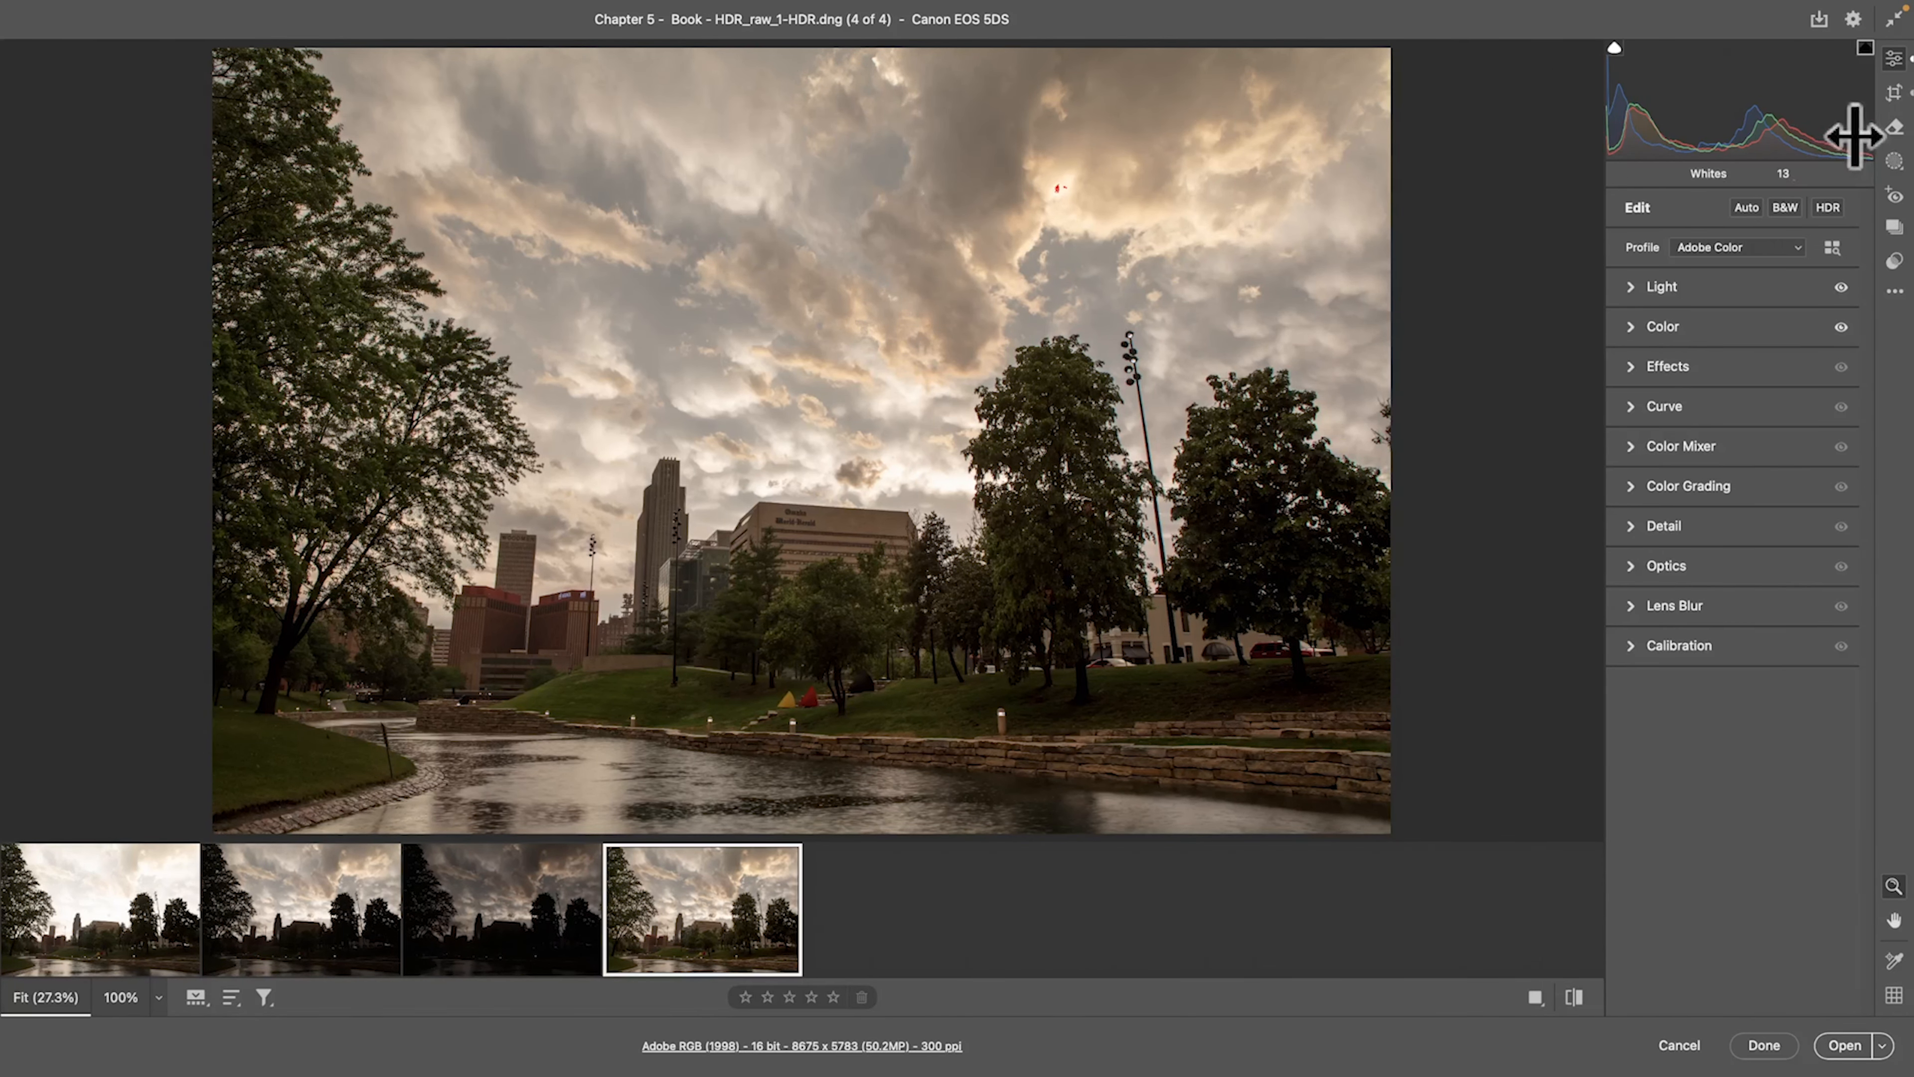
Switch the merged HDR image's geometry to guided Upright and draw a horizontal guide along the red building's lower front.
{"action": "left_click", "coordinate": [1892, 94]}
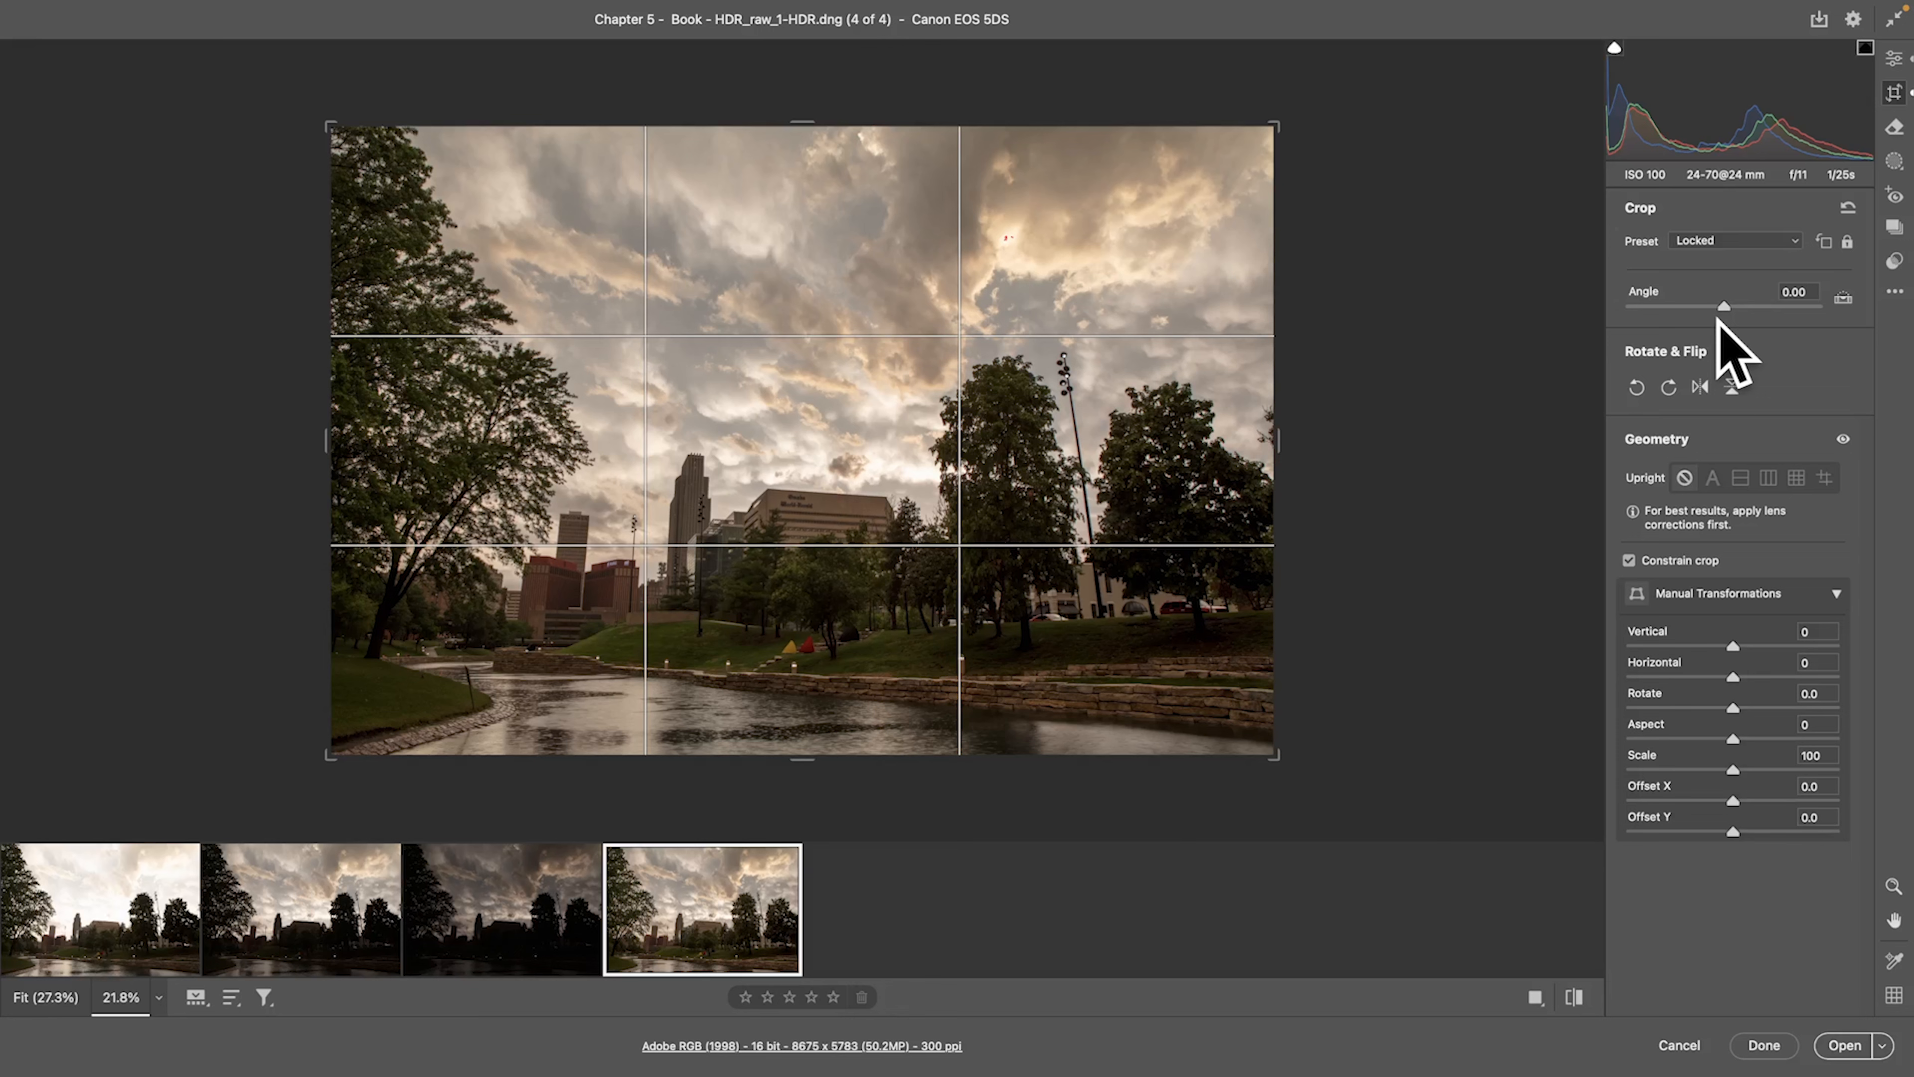
{"action": "left_click_drag", "start_coordinate": [1724, 305], "coordinate": [1727, 306]}
{"action": "left_click", "coordinate": [1823, 477]}
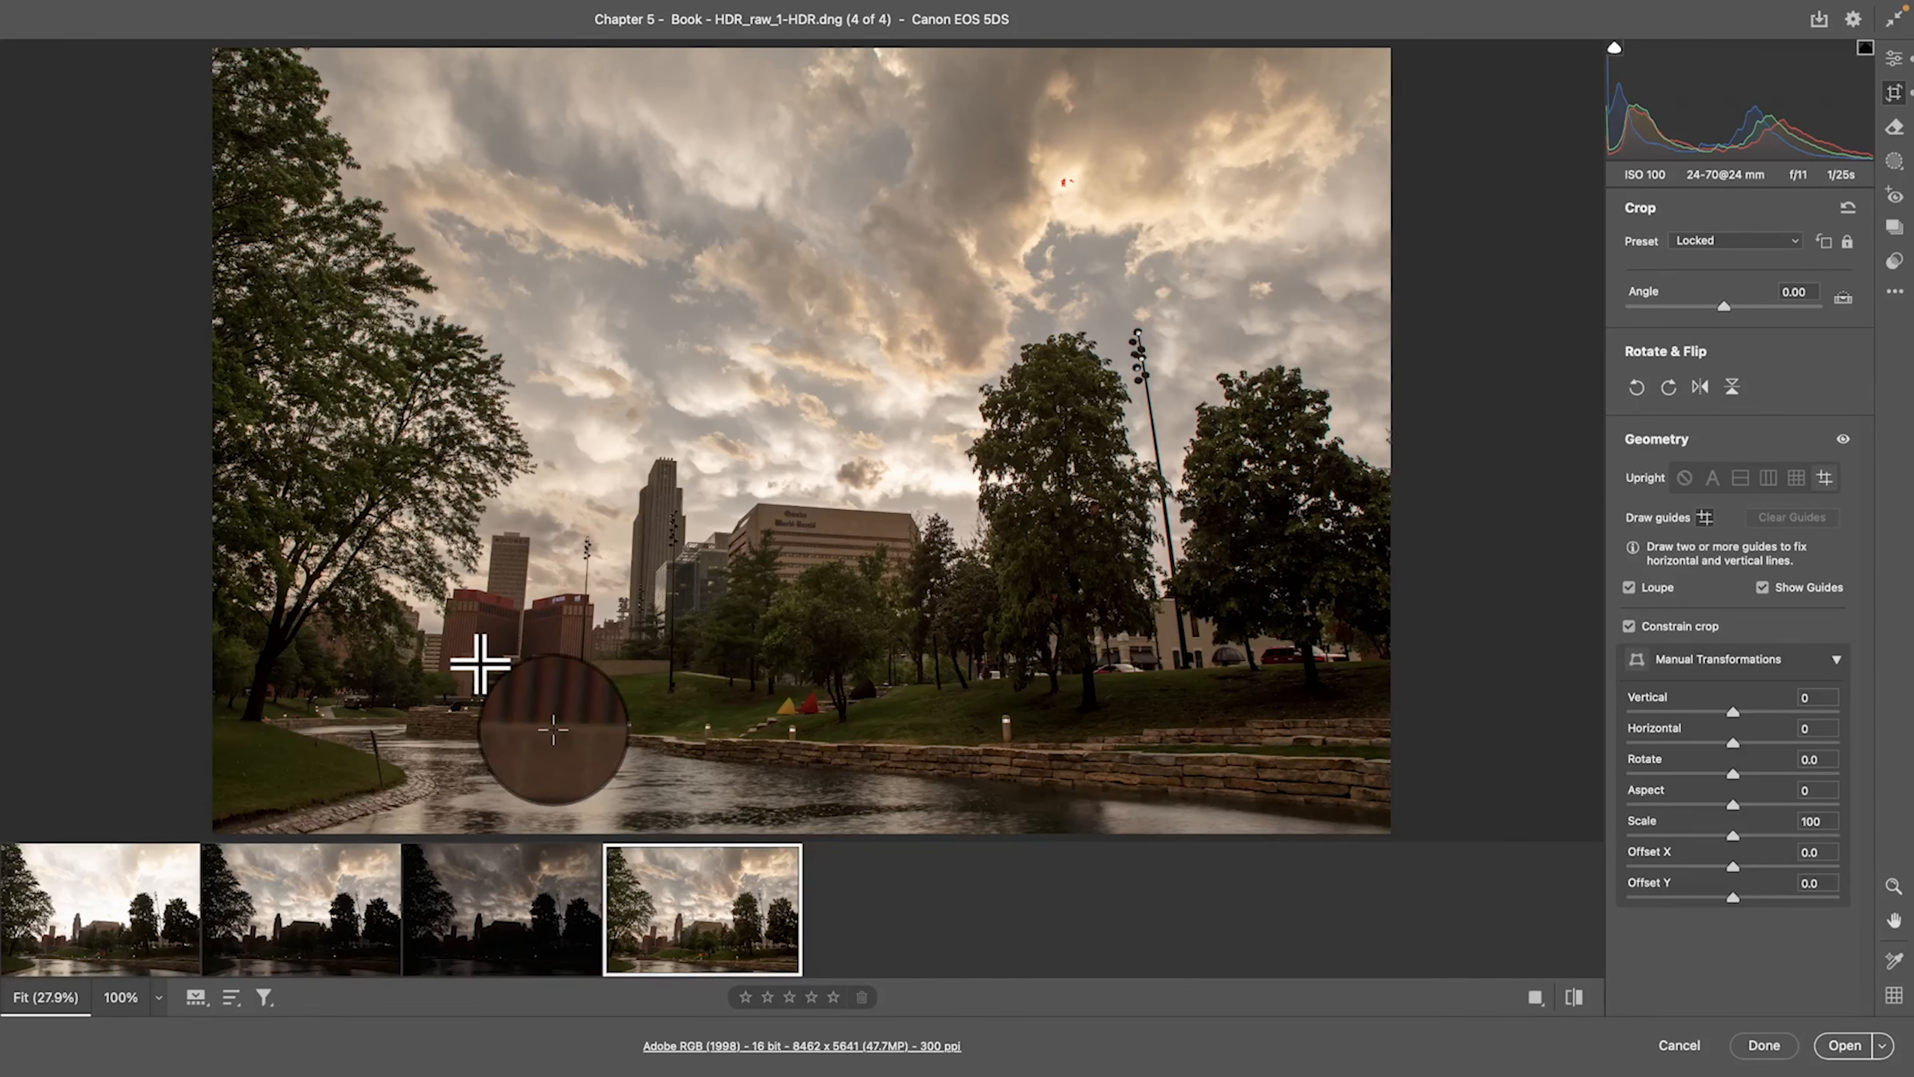
{"action": "mouse_move", "coordinate": [477, 660]}
{"action": "left_mouse_down"}
{"action": "mouse_move", "coordinate": [595, 663]}
{"action": "mouse_move", "coordinate": [561, 660]}
{"action": "left_mouse_up"}
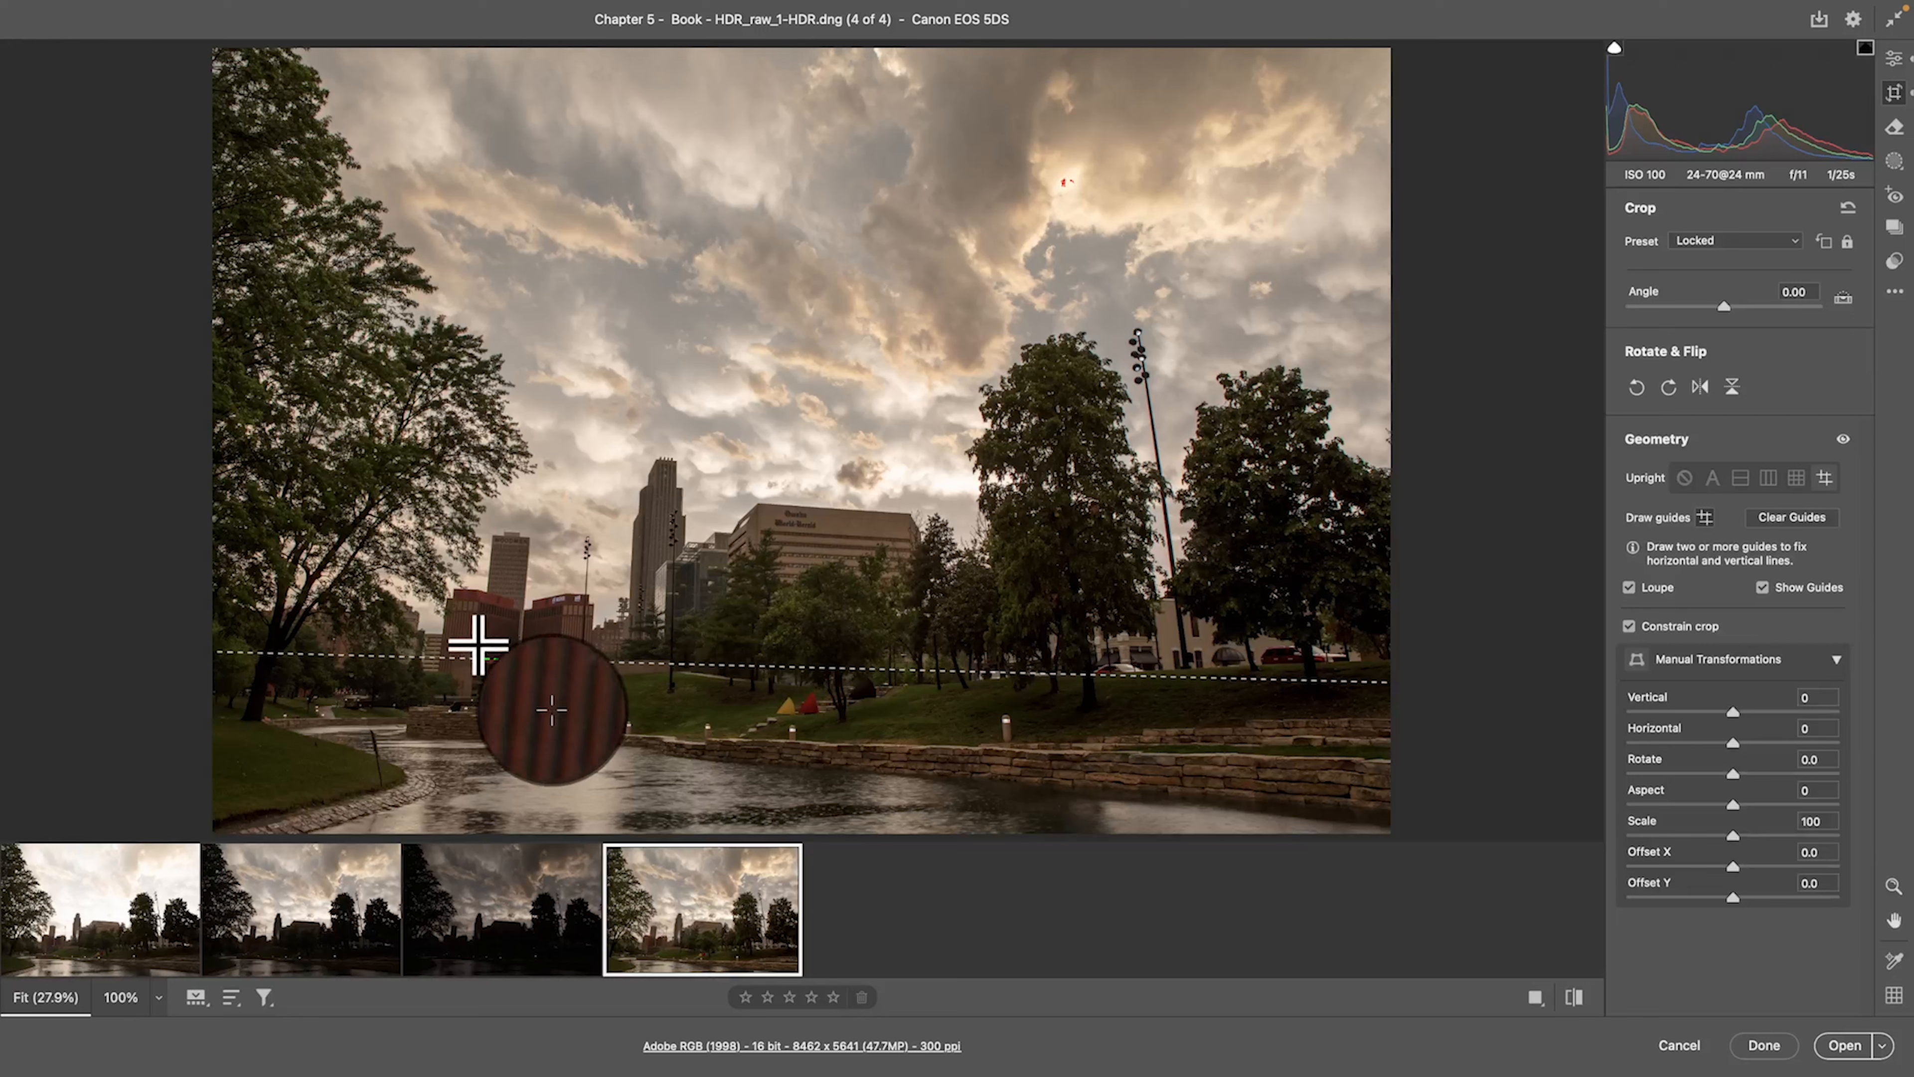
Try straightening the image with an additional vertical guide along the red building's edge, and delete that guide.
{"action": "left_click_drag", "start_coordinate": [475, 651], "coordinate": [482, 616]}
{"action": "left_click_drag", "start_coordinate": [473, 712], "coordinate": [561, 712]}
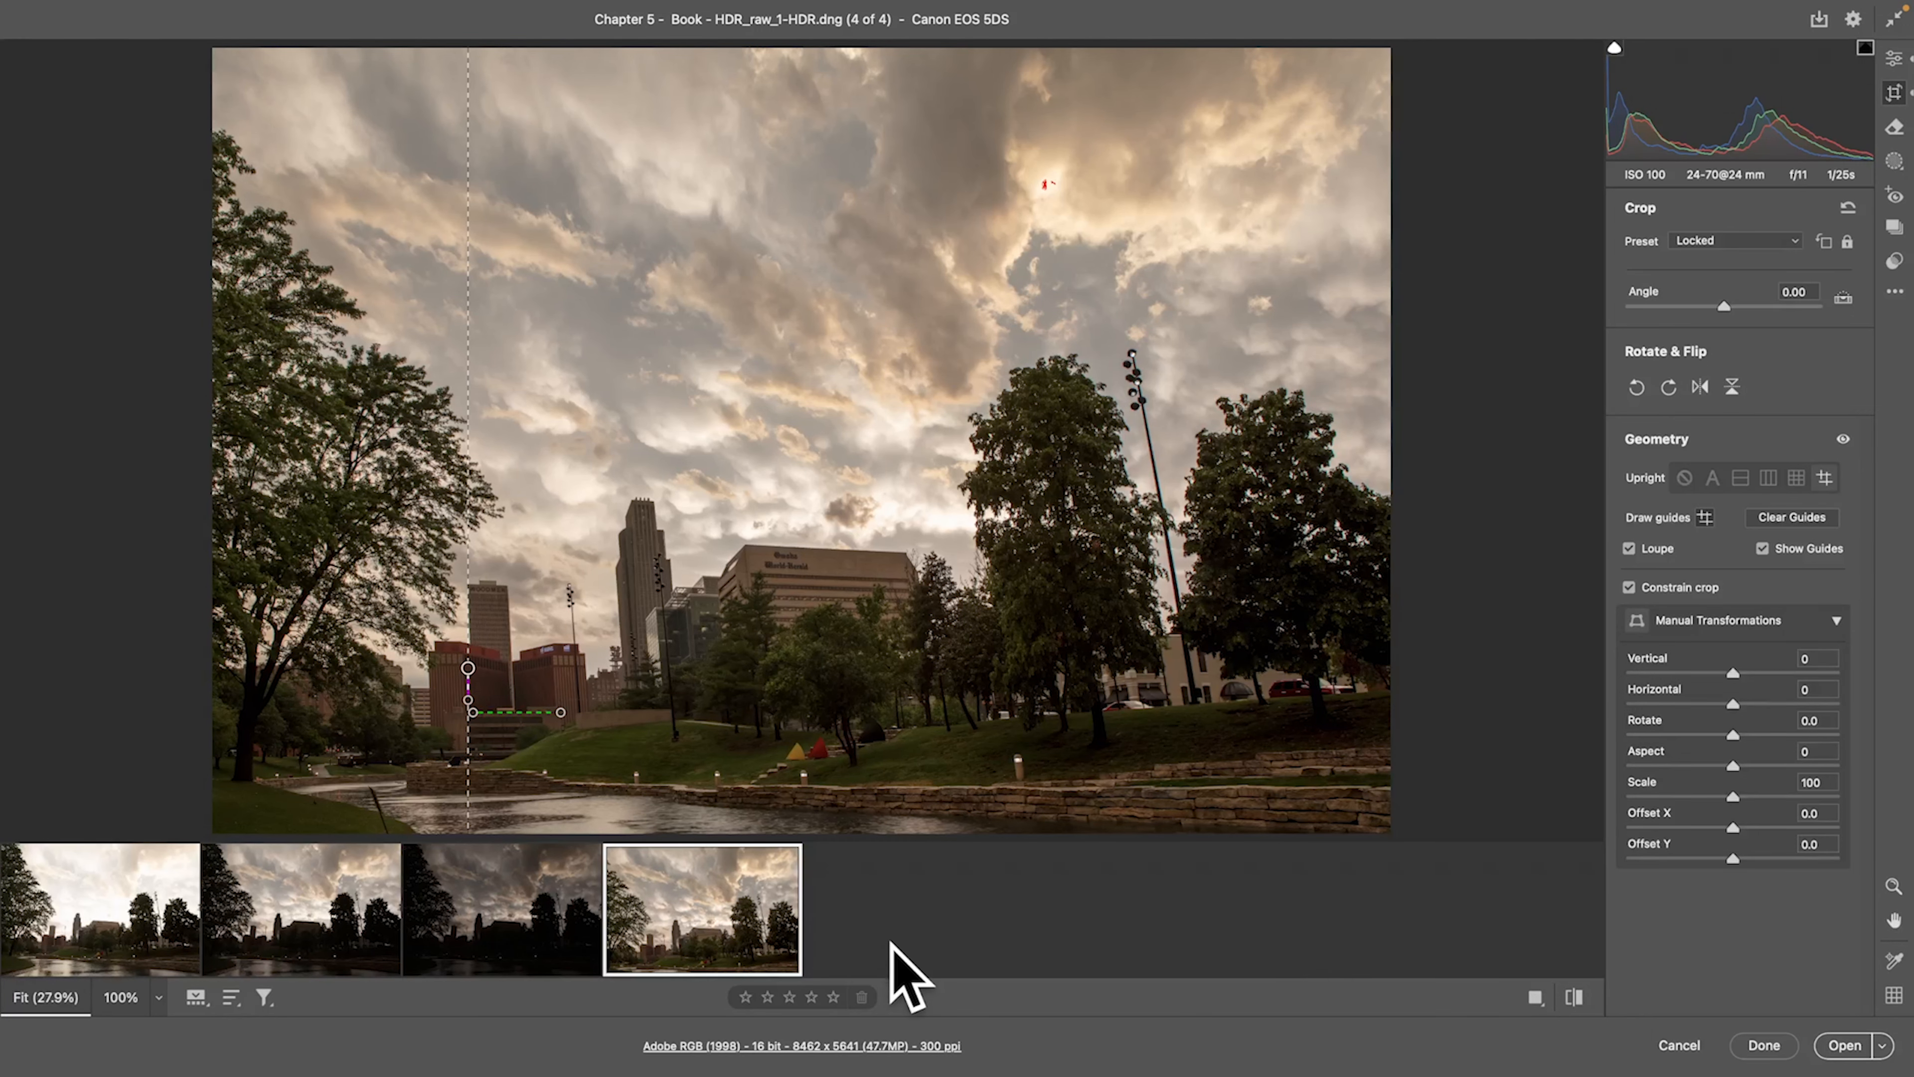
{"action": "key", "text": "Delete"}
{"action": "key", "text": "Delete"}
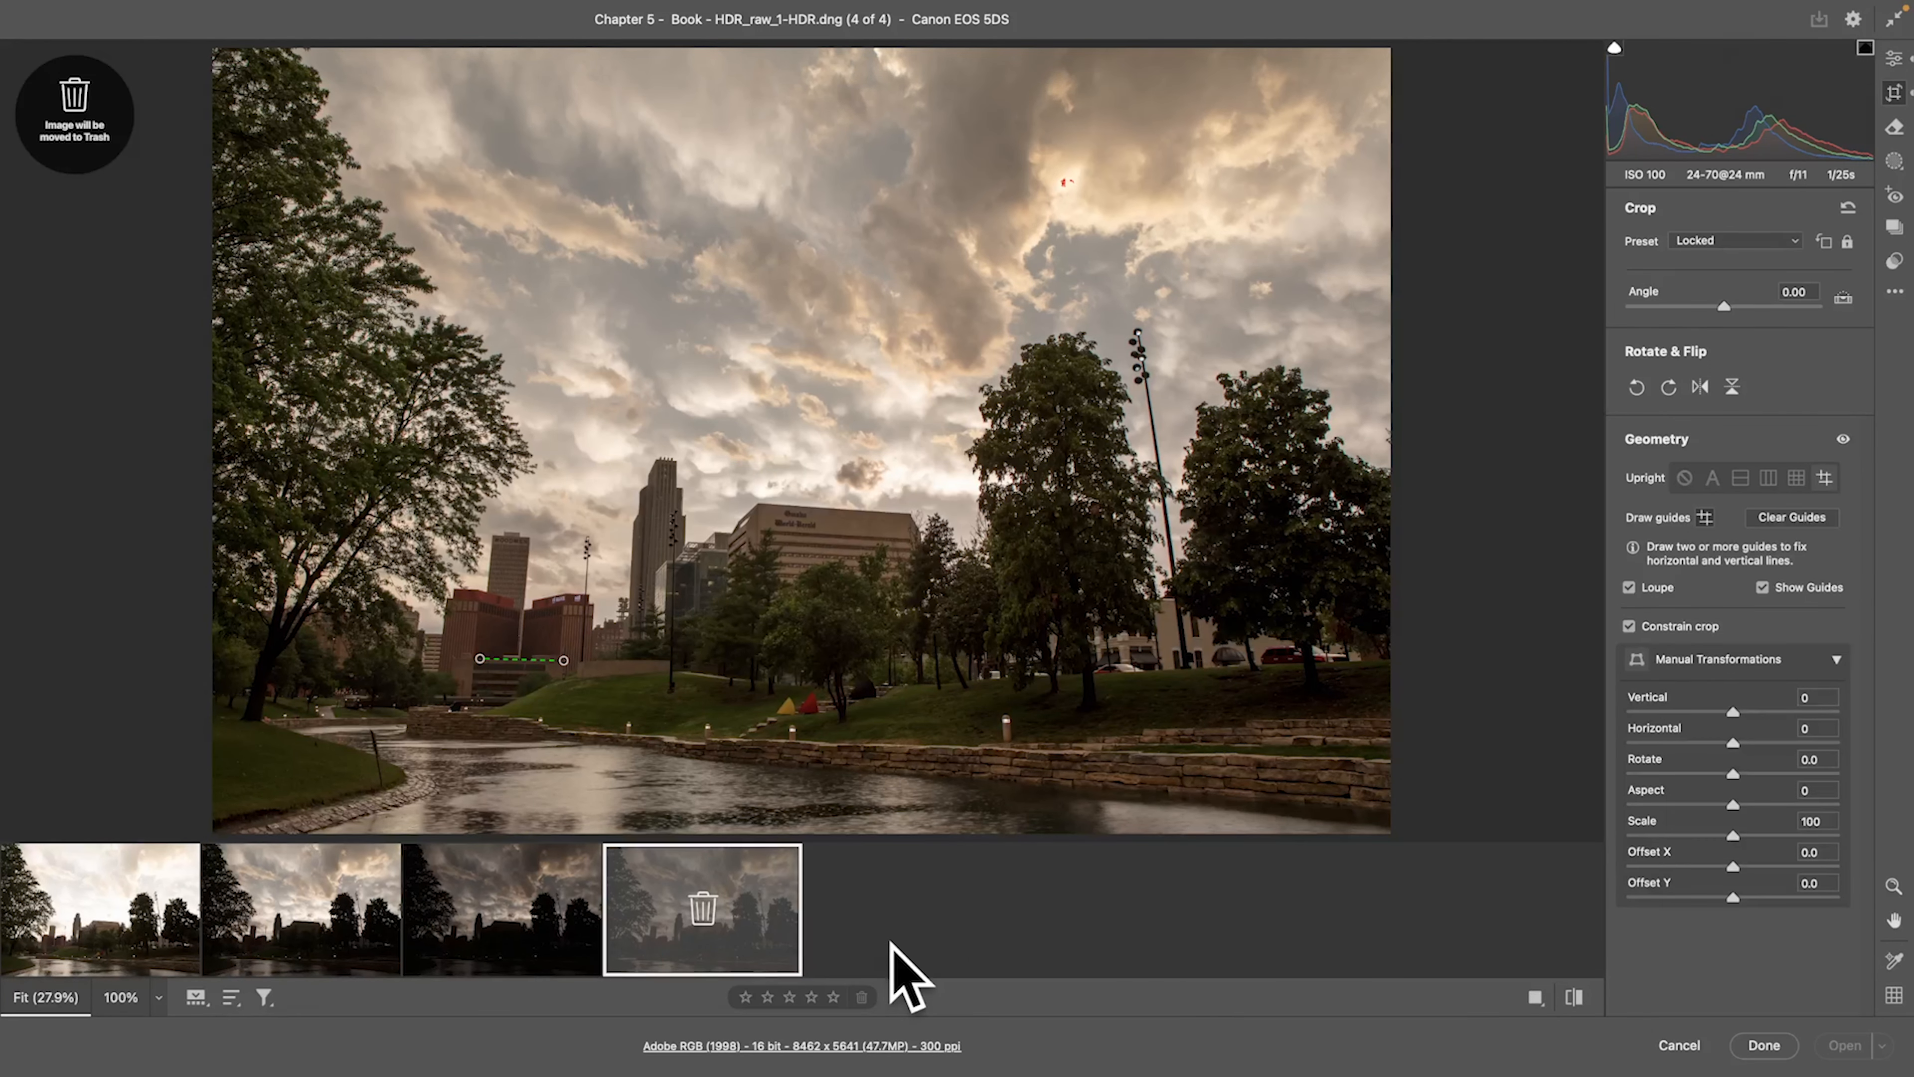
{"action": "right_click", "coordinate": [782, 921]}
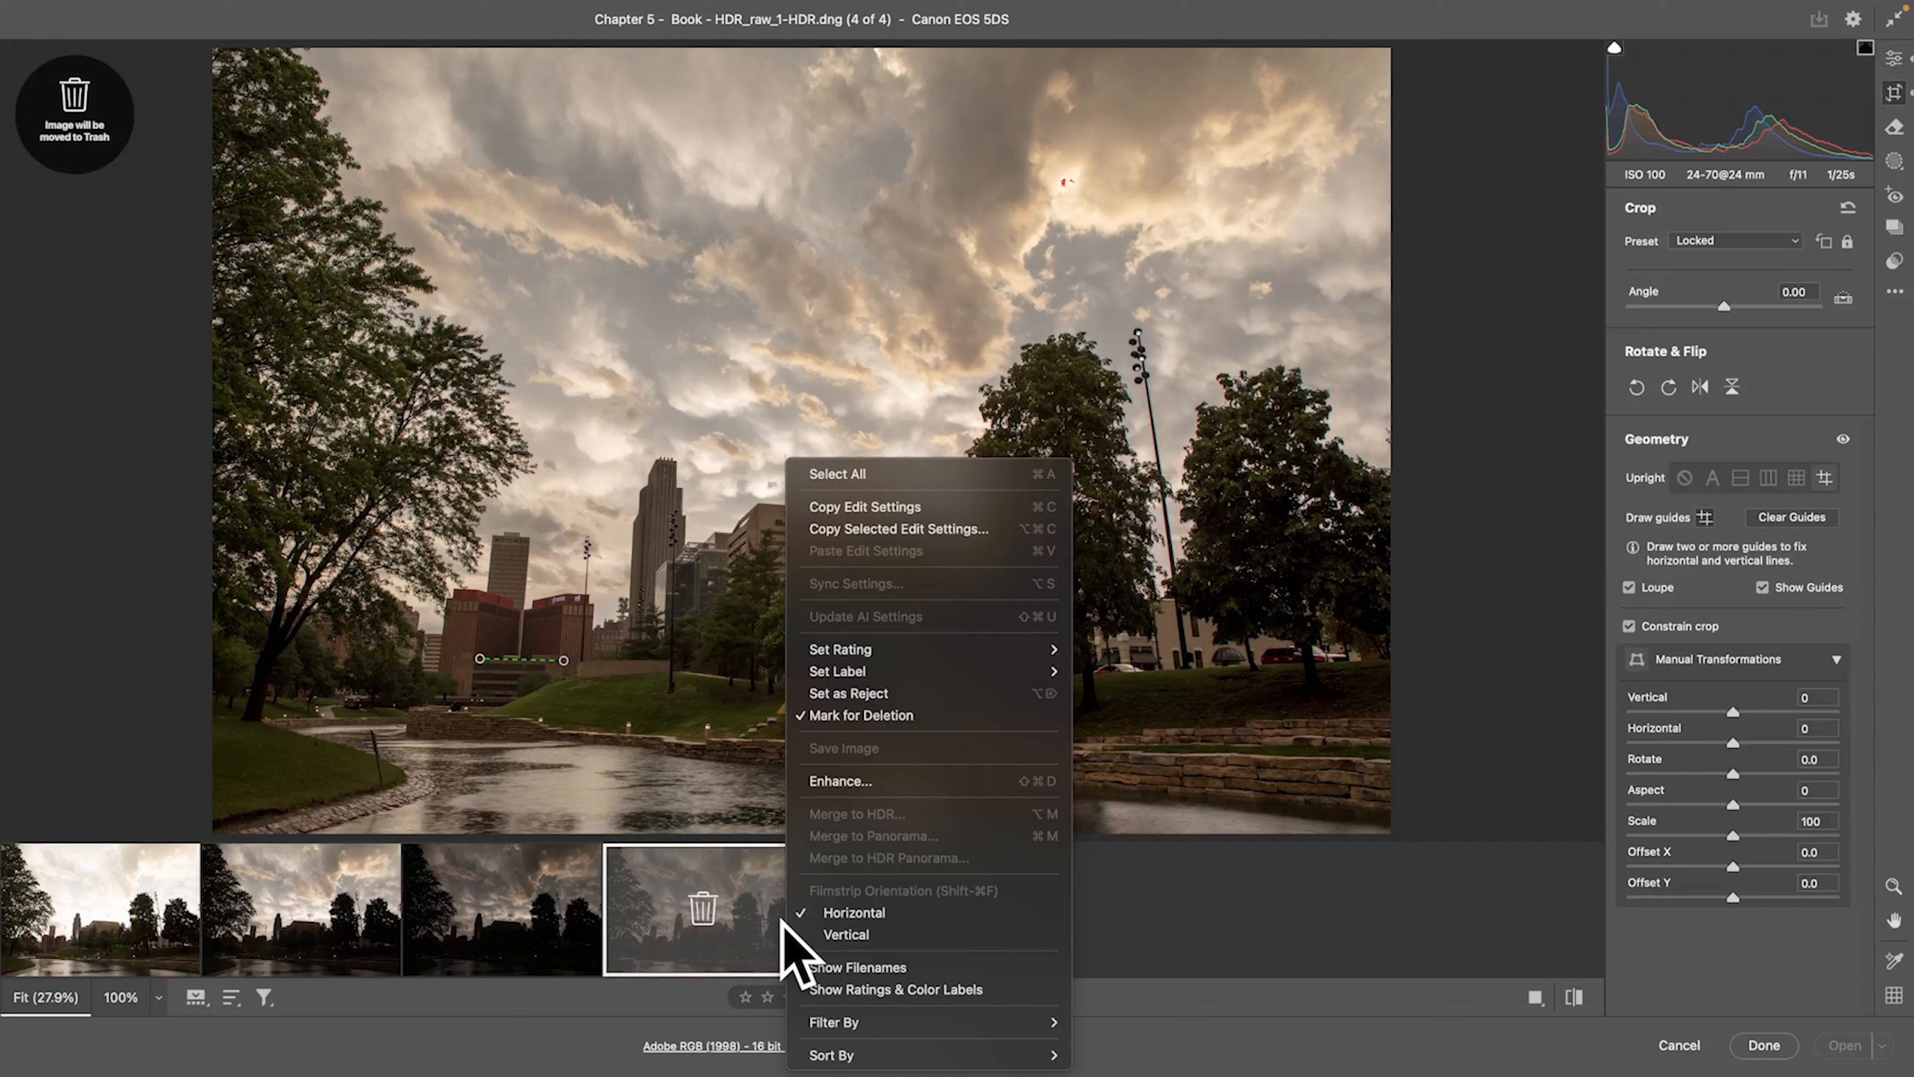
{"action": "left_click", "coordinate": [1001, 716]}
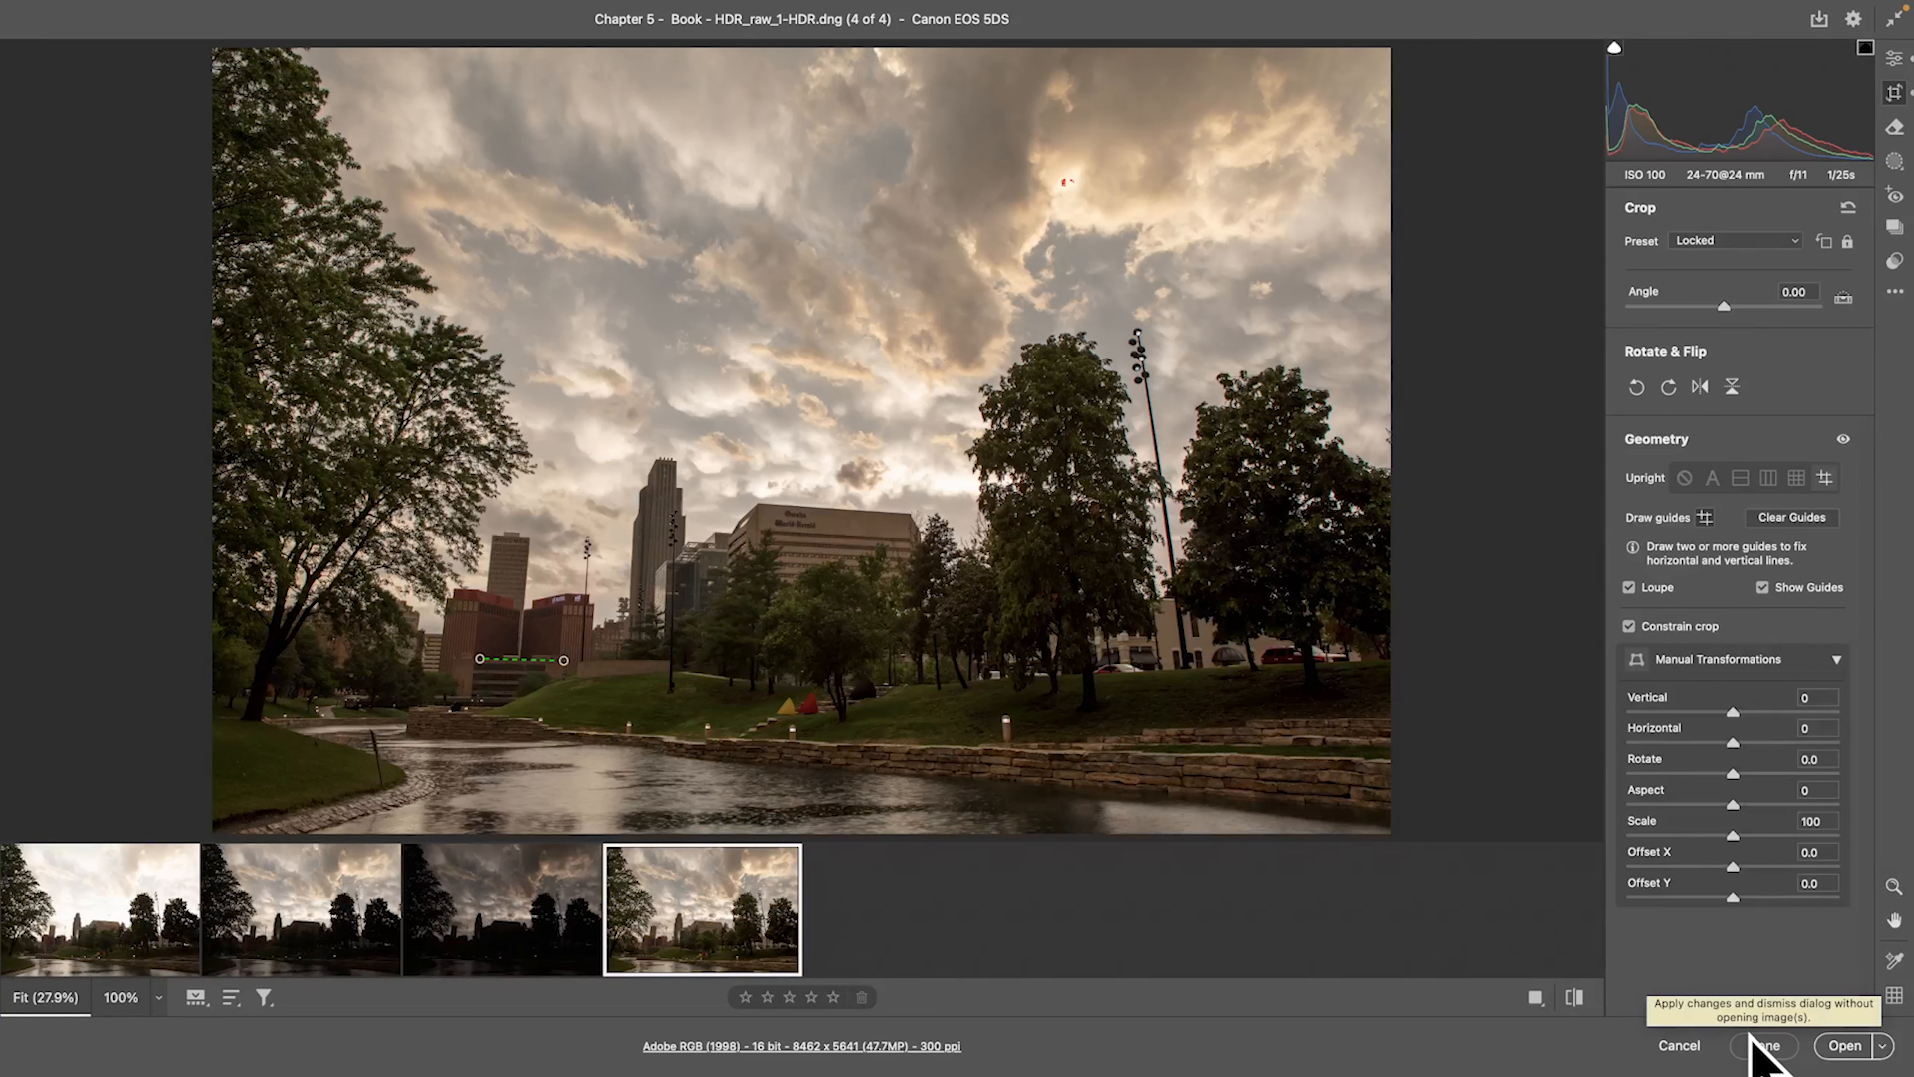
Apply the Camera Raw changes without opening the images and switch to Adobe Bridge.
{"action": "left_click", "coordinate": [1756, 1046]}
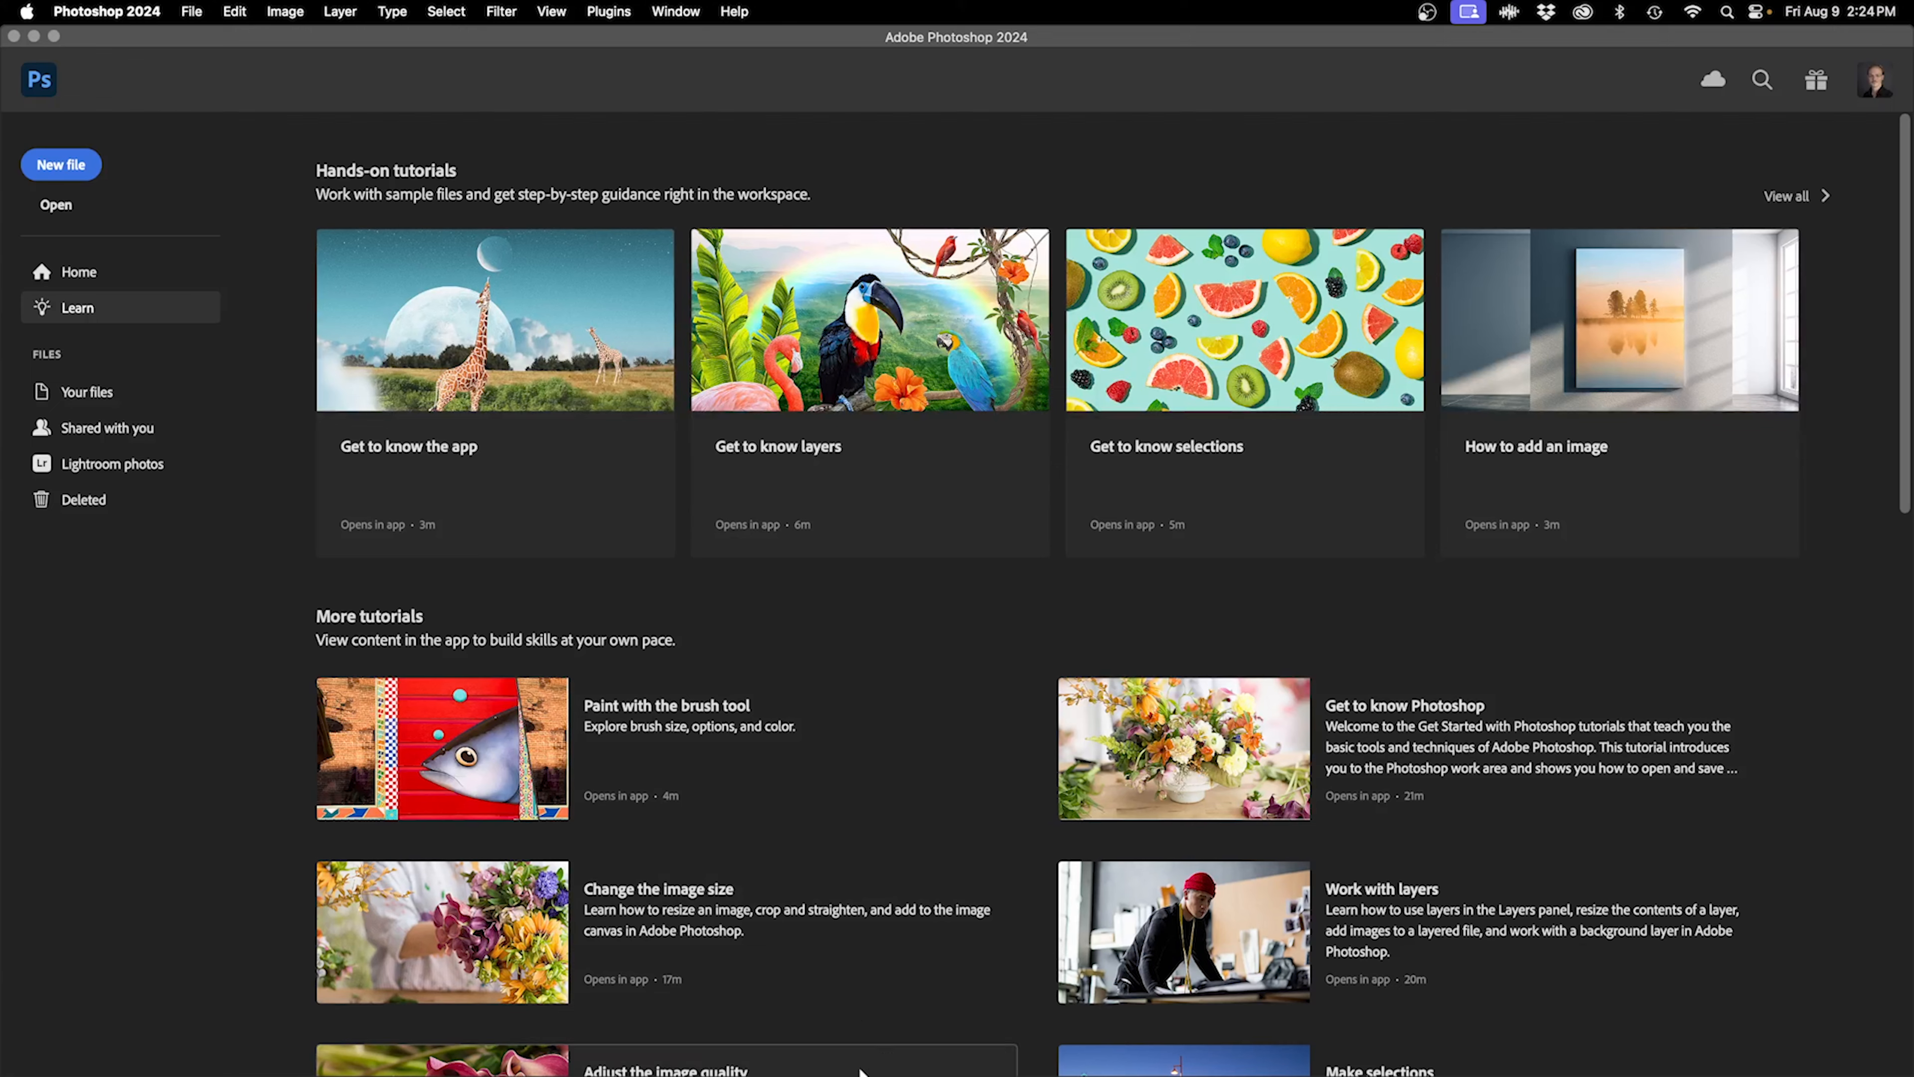
{"action": "mouse_move", "coordinate": [907, 1064]}
{"action": "left_click", "coordinate": [592, 1028]}
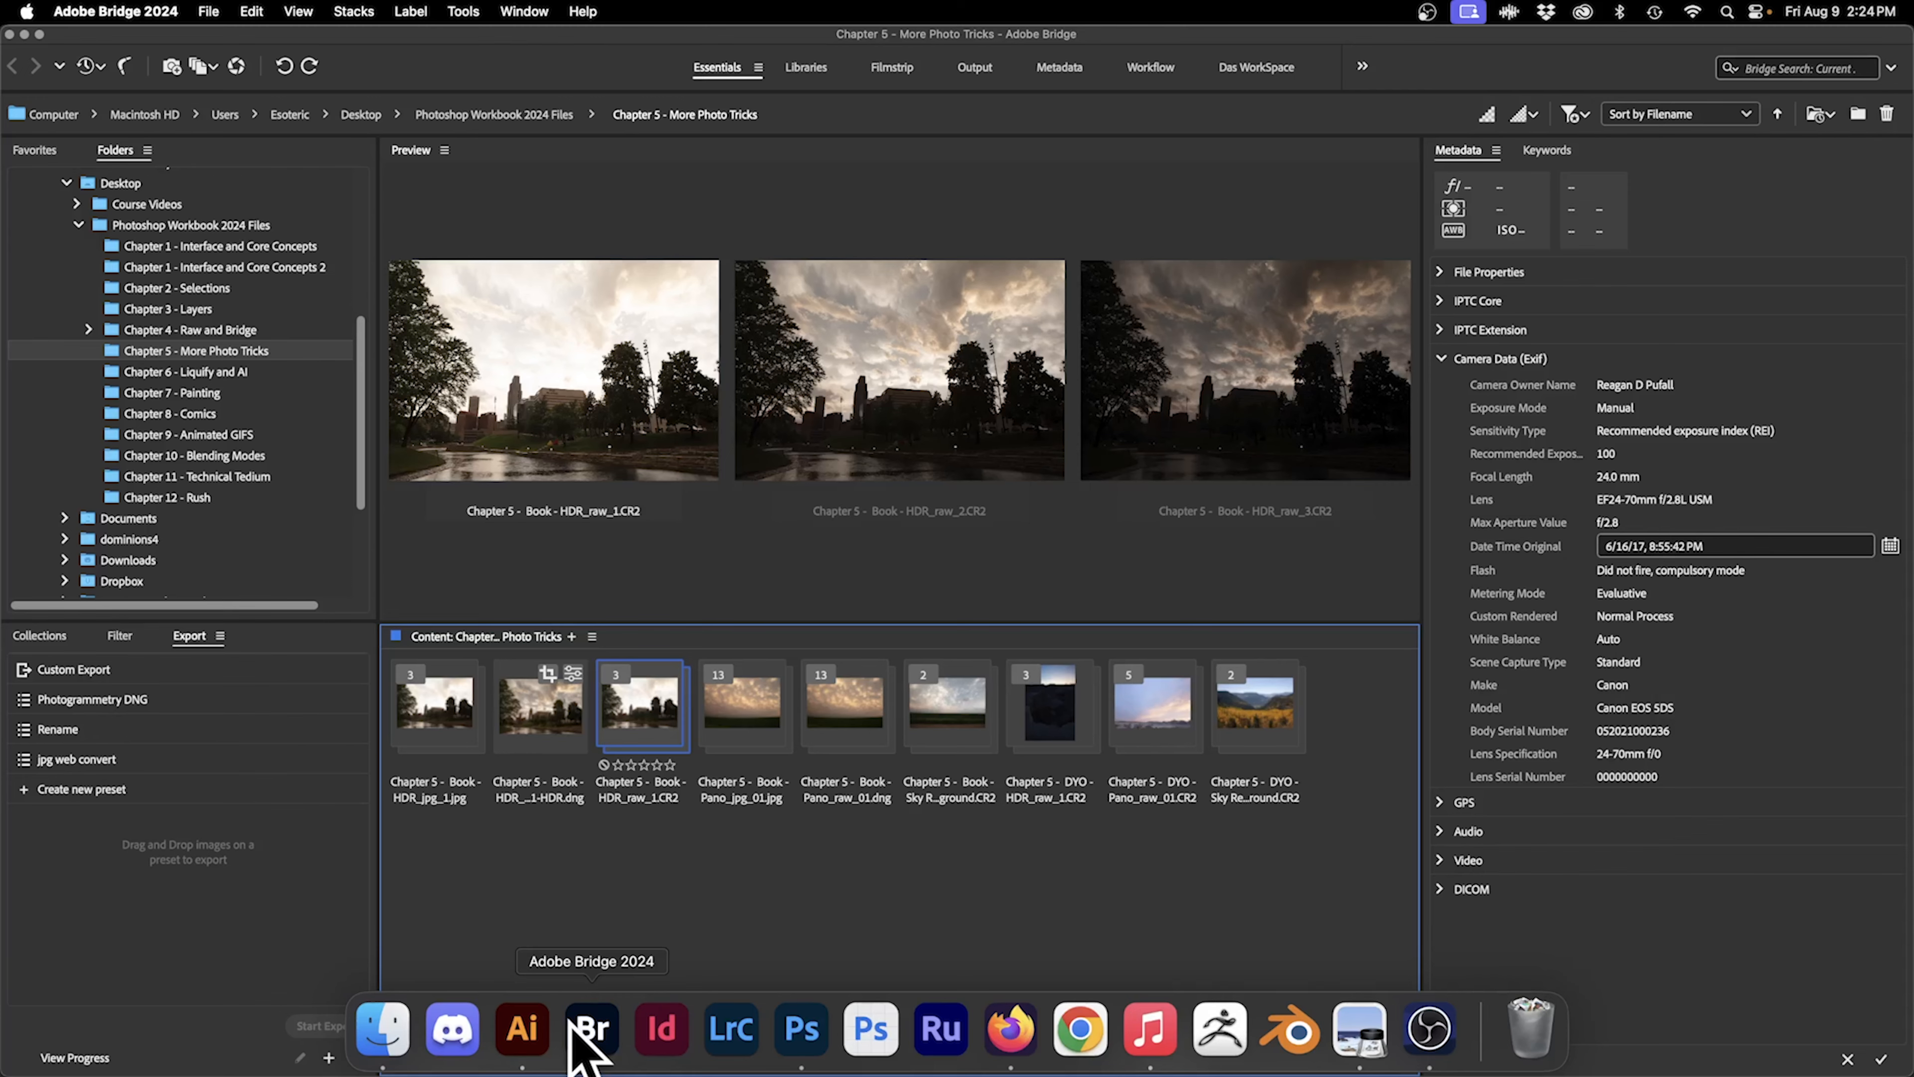
Compare Chapter 5 - Book - HDR_raw_1-HDR.dng with the HDR_jpg_1.jpg version and label the merged HDR image as Approved.
{"action": "left_click", "coordinate": [514, 724]}
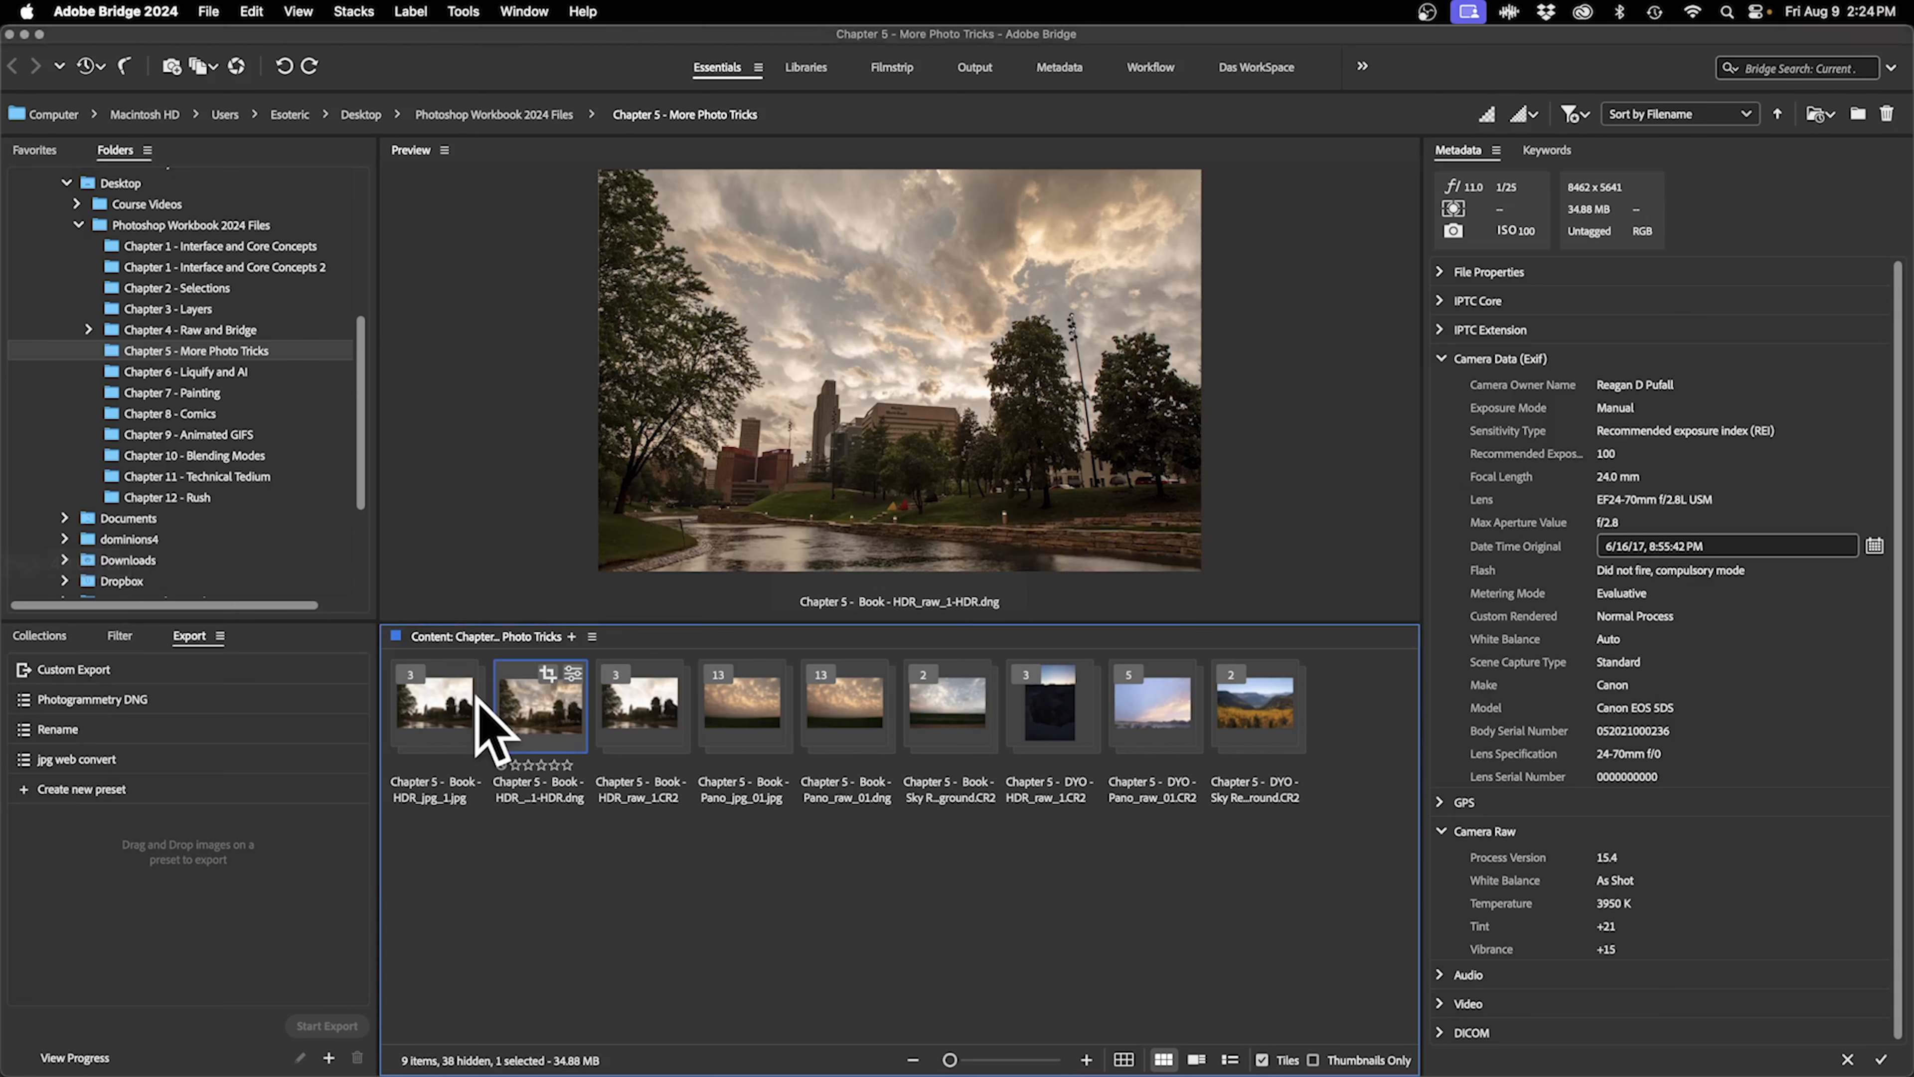
{"action": "left_click", "coordinate": [446, 725]}
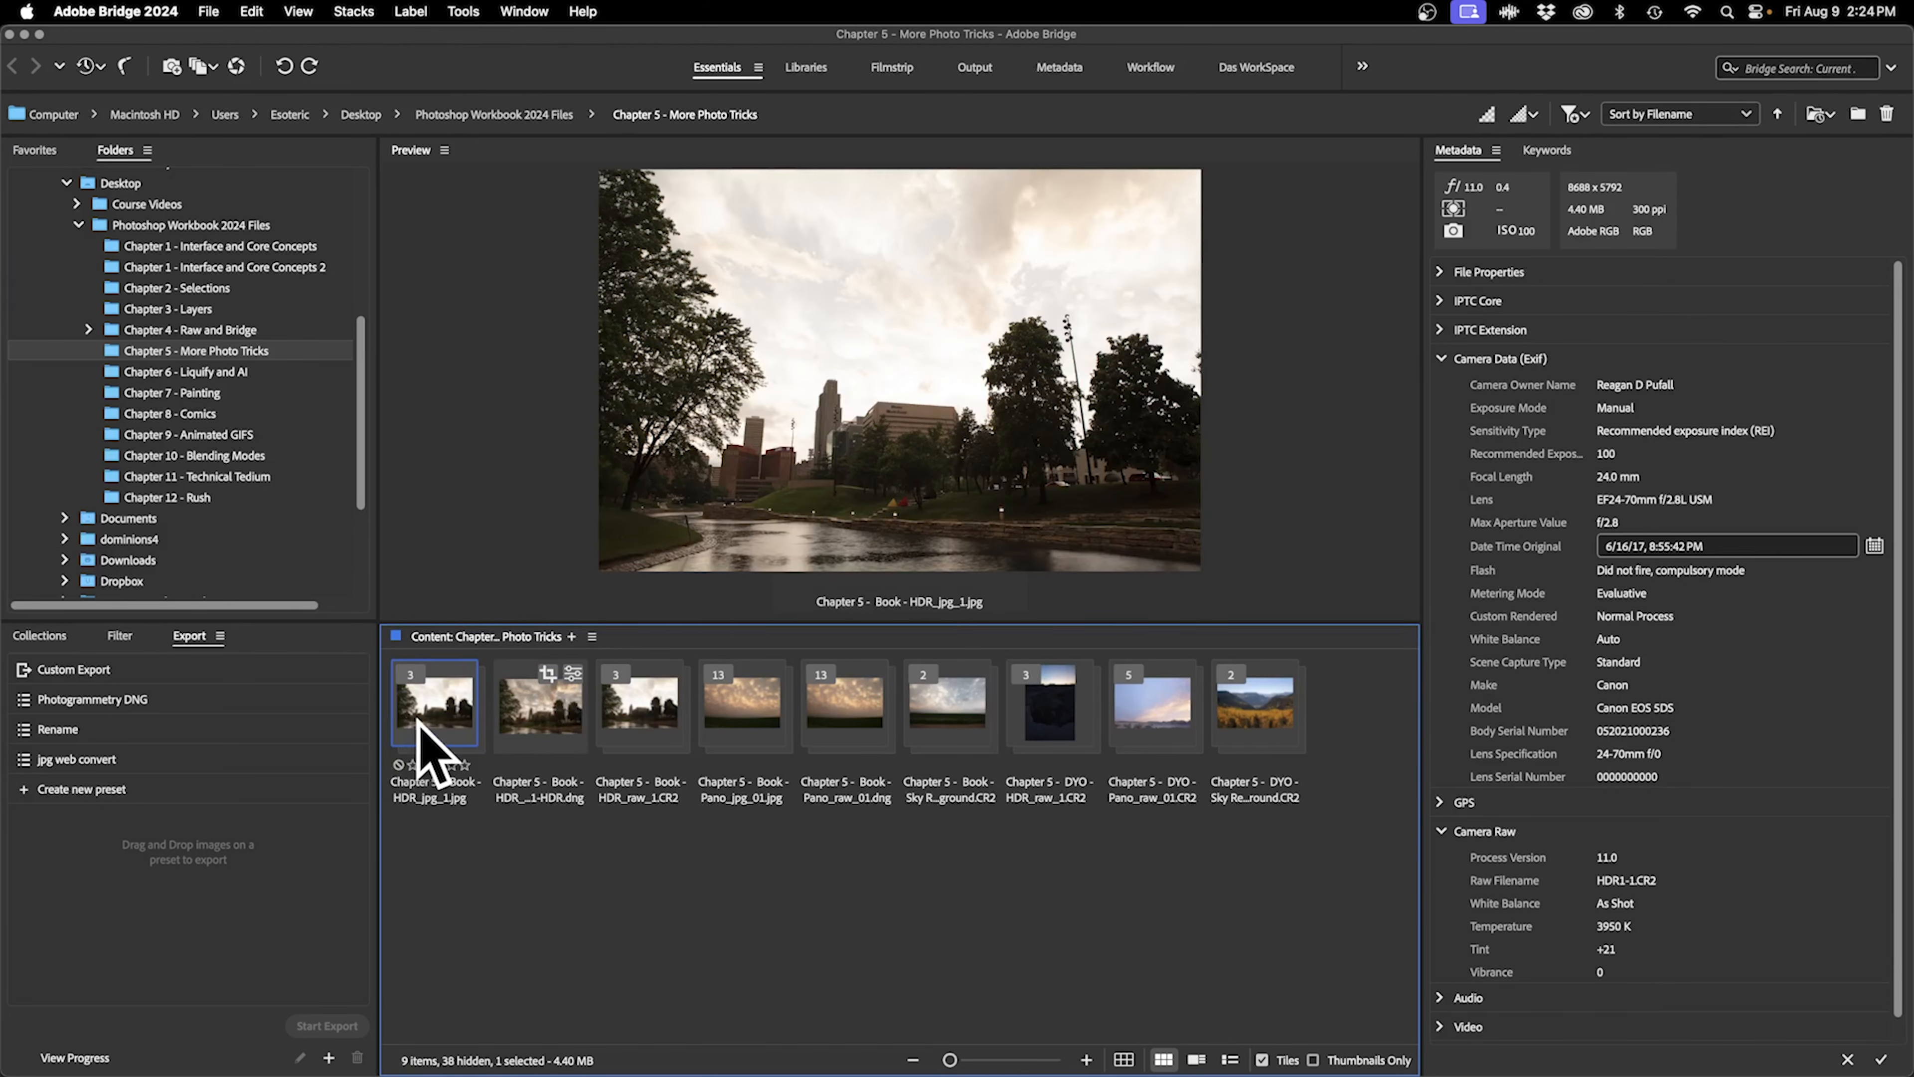
{"action": "left_click", "coordinate": [558, 742]}
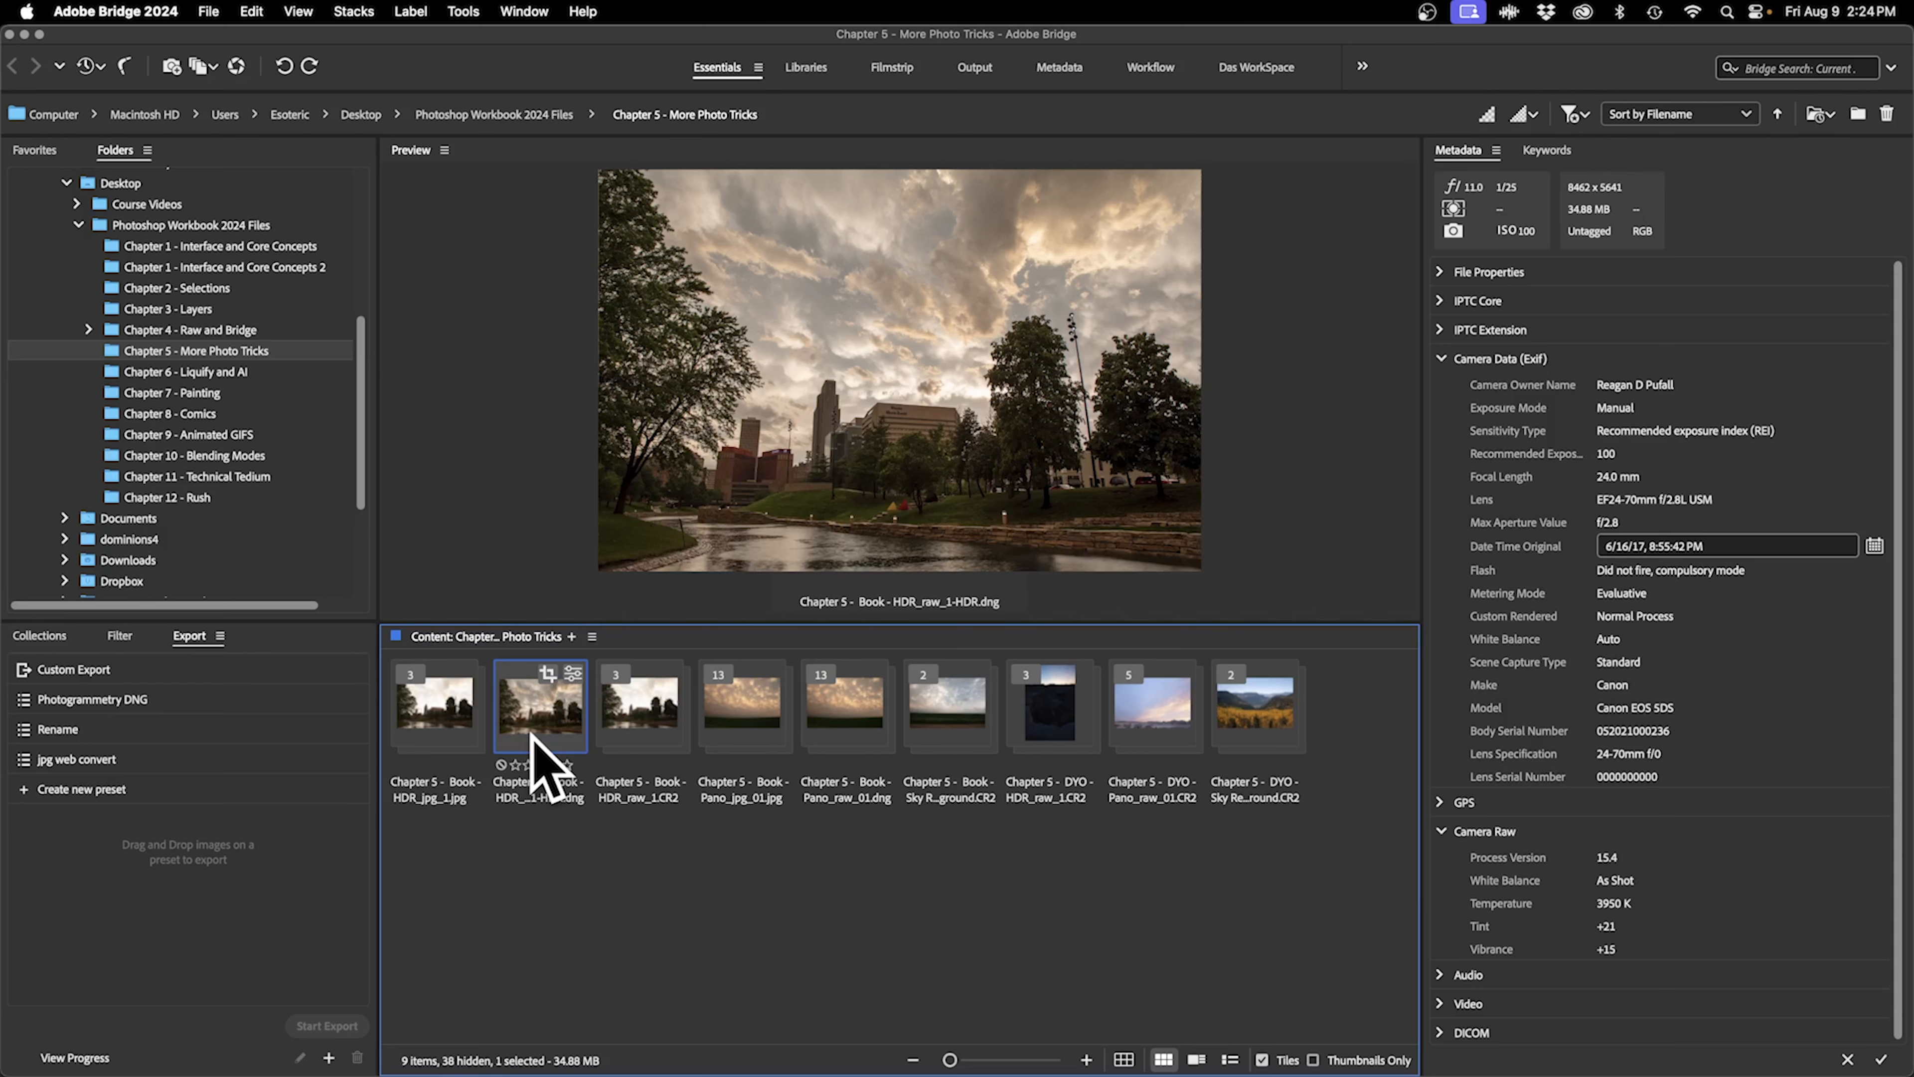
{"action": "right_click", "coordinate": [541, 713]}
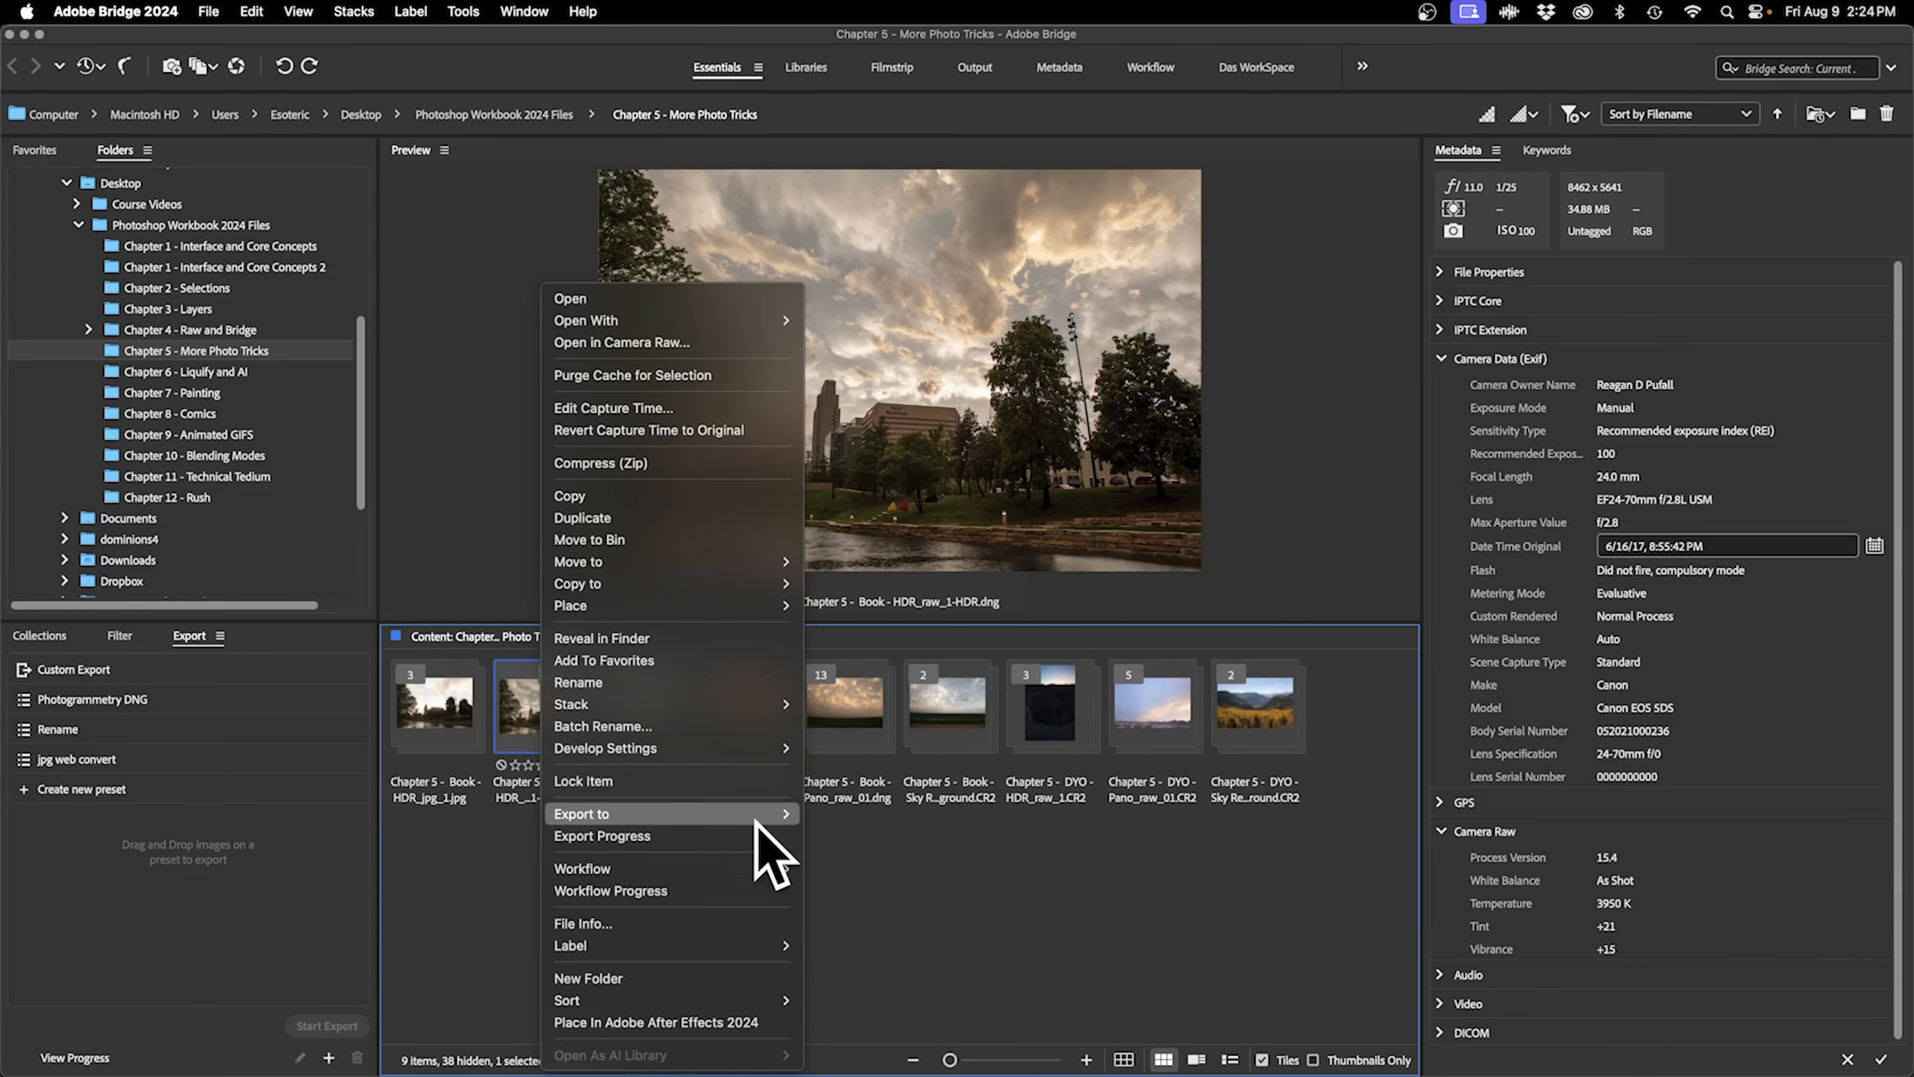
{"action": "mouse_move", "coordinate": [774, 947]}
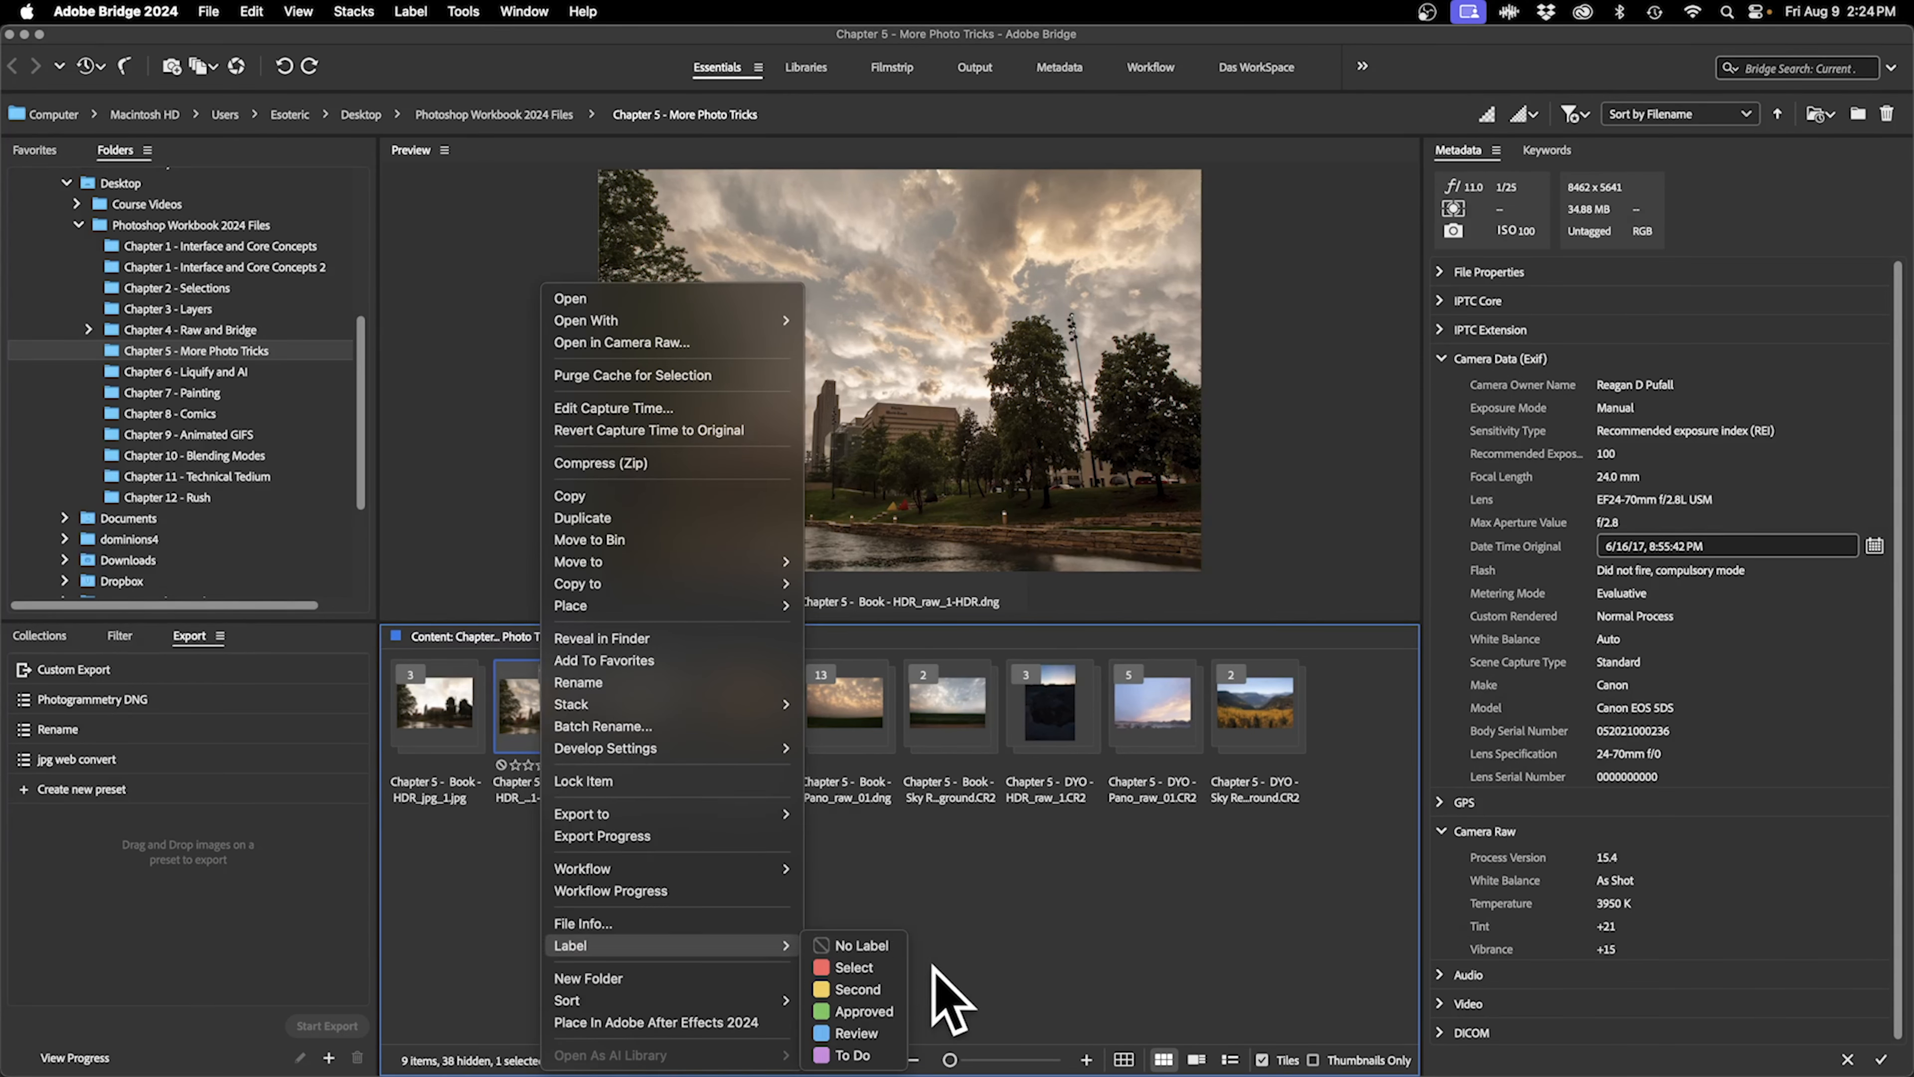
{"action": "left_click", "coordinate": [903, 1011]}
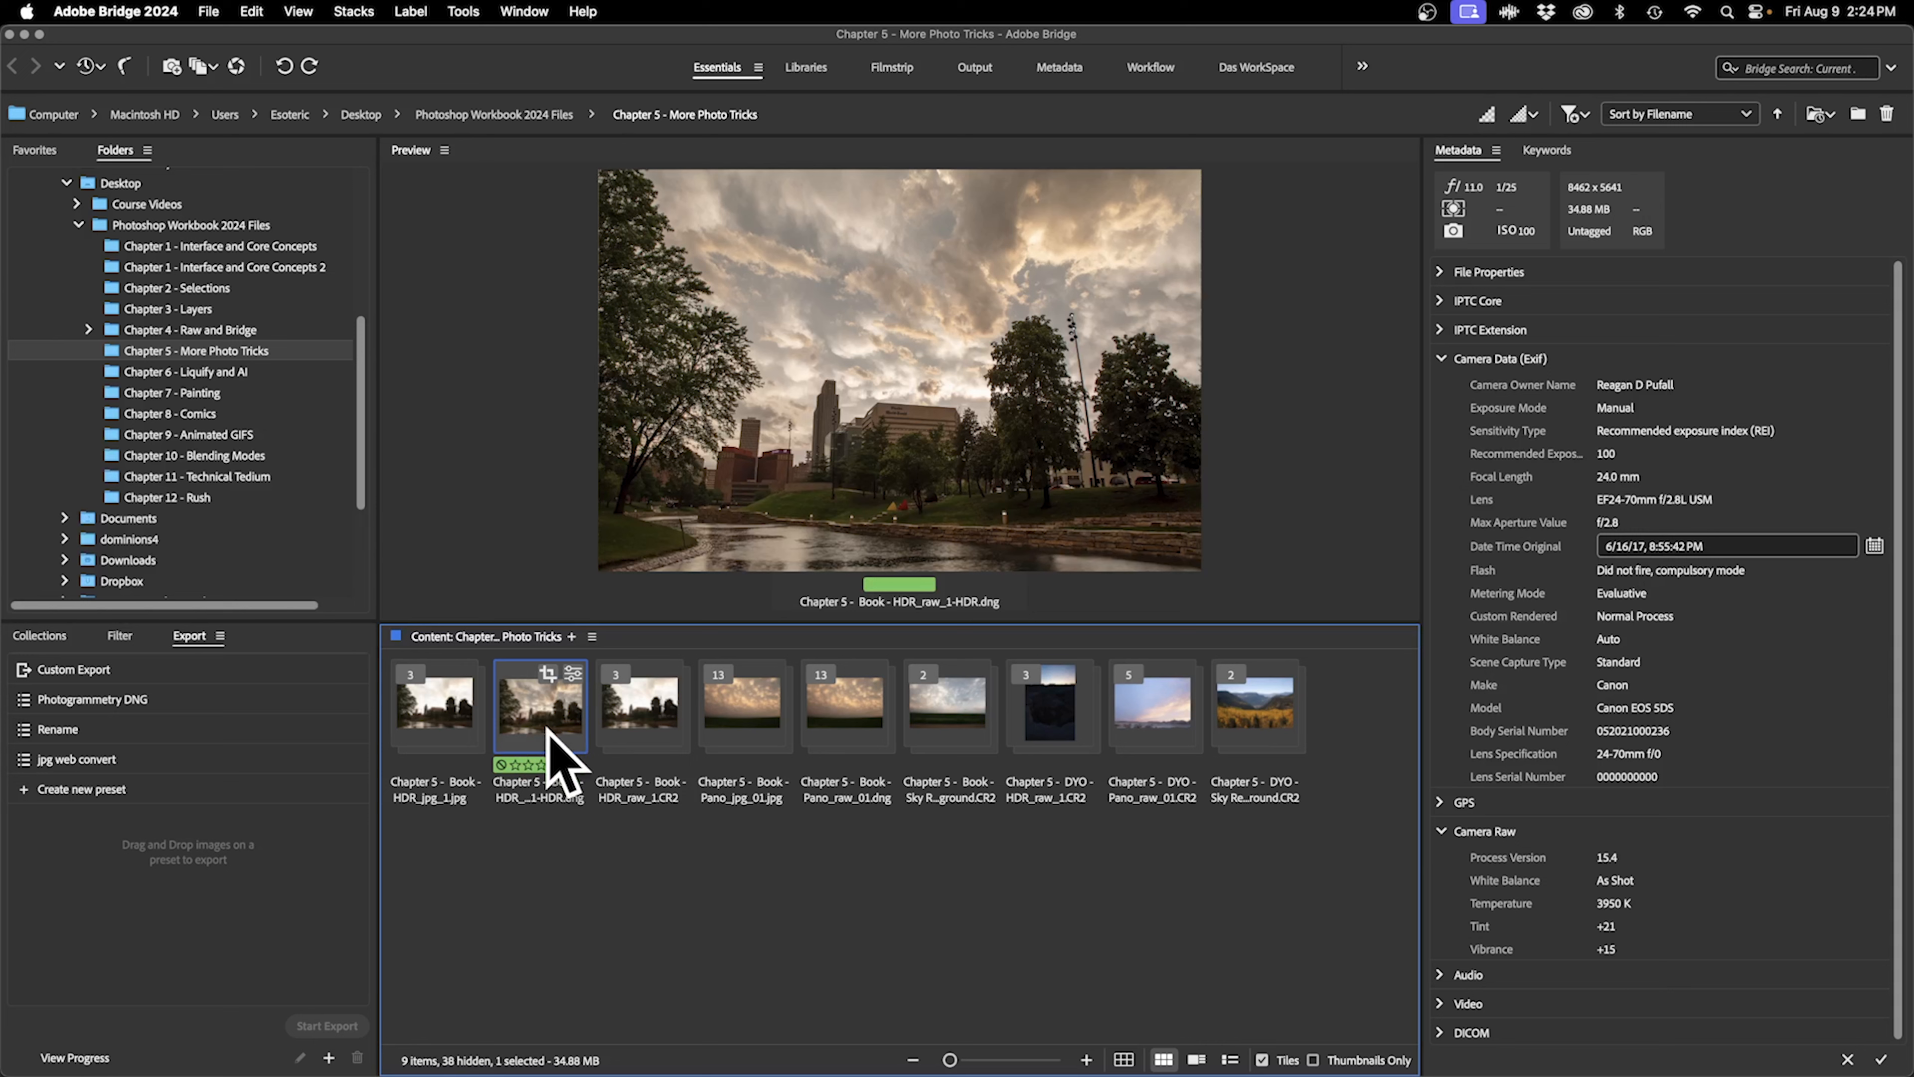
{"action": "left_click", "coordinate": [619, 975]}
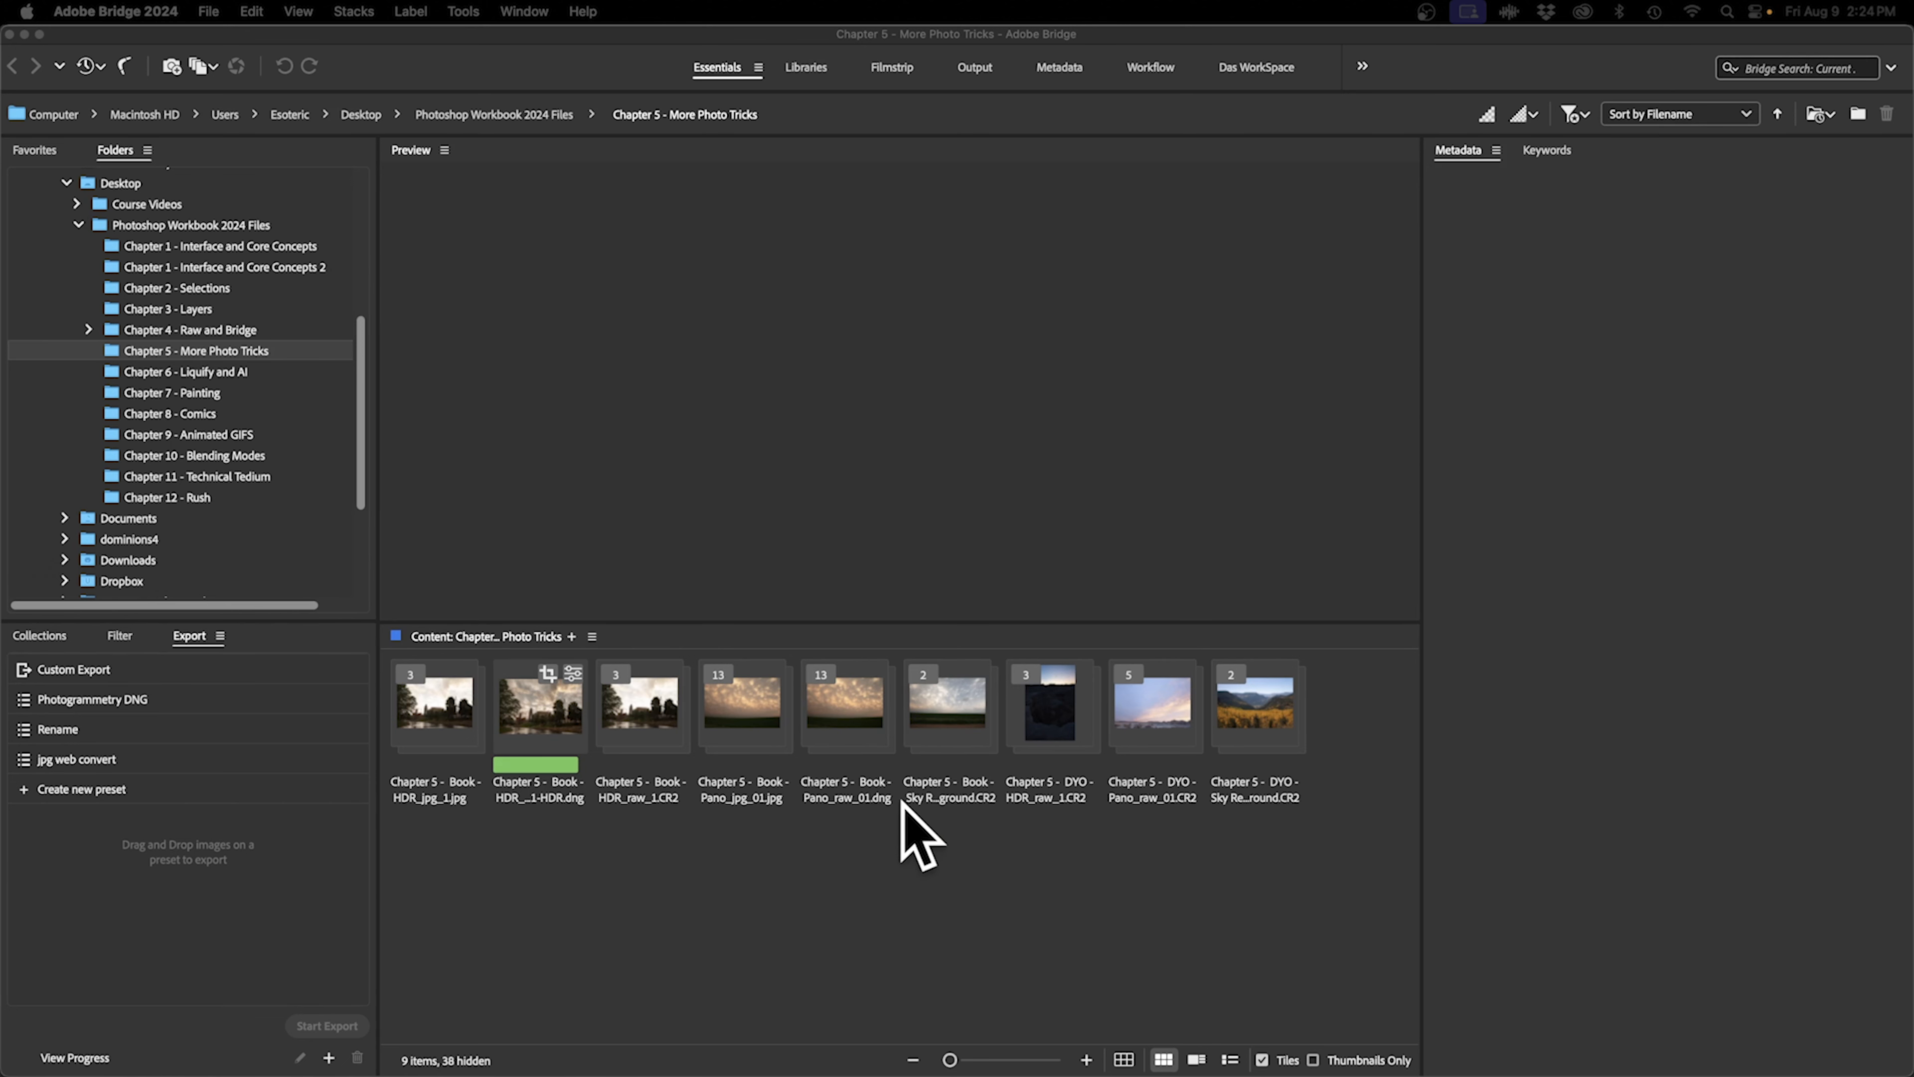
Select the whole Book - Pano_raw stack of 13 images and open it with Adobe Photoshop 2024 25.11.0.
{"action": "left_click", "coordinate": [892, 703]}
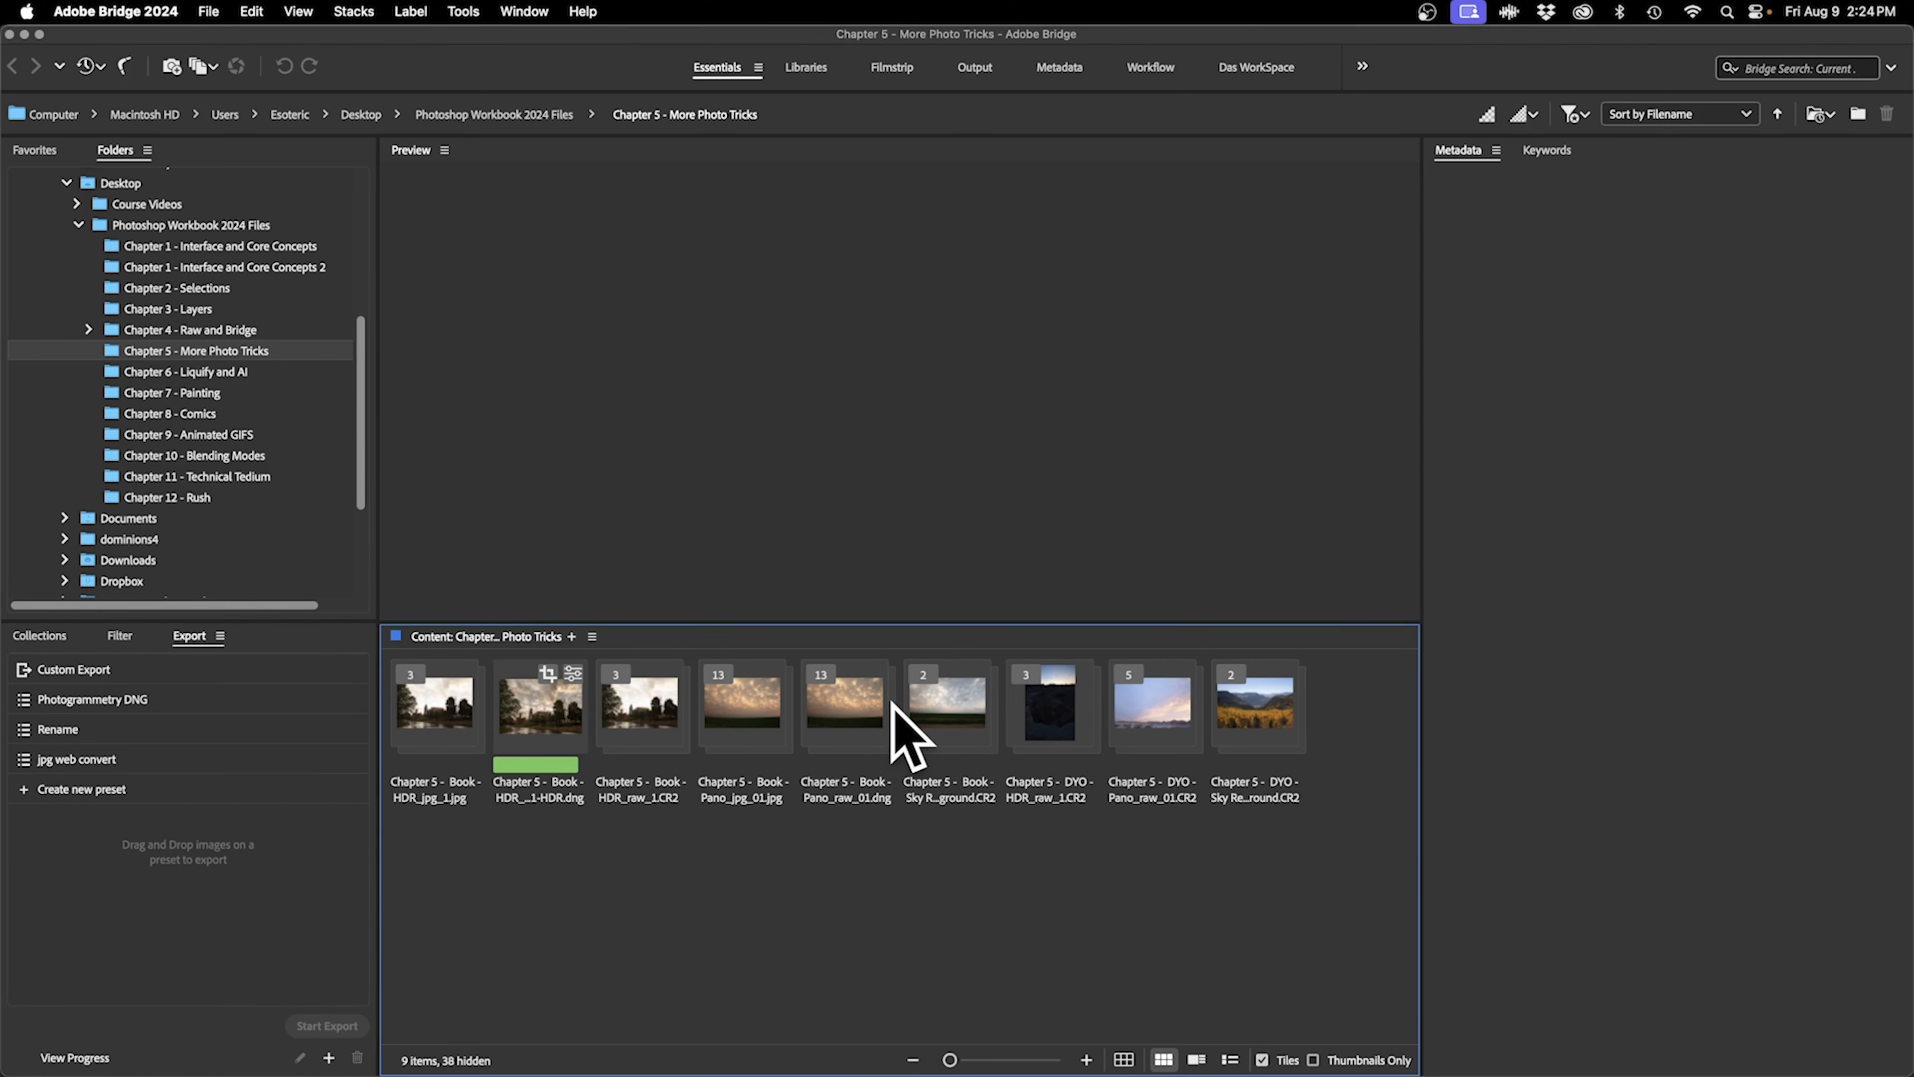
{"action": "left_click", "coordinate": [889, 705]}
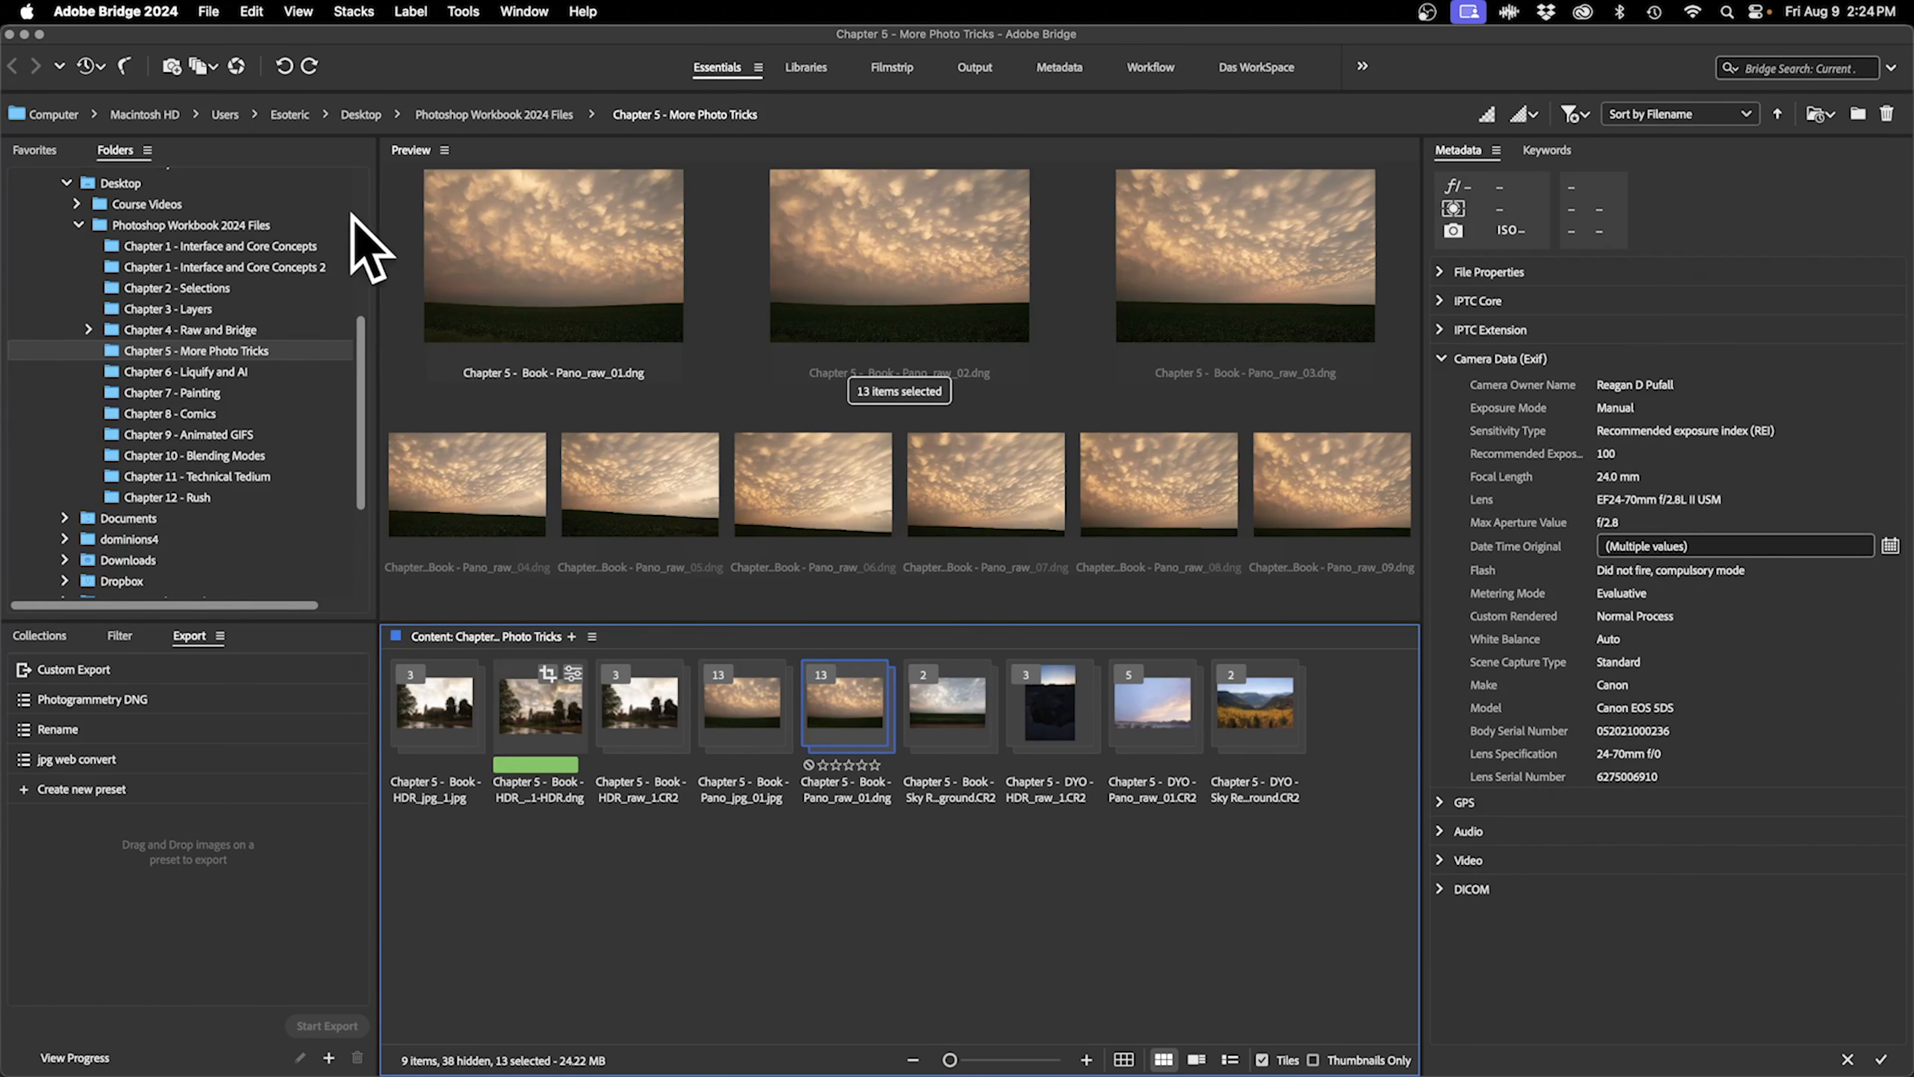
{"action": "right_click", "coordinate": [867, 754]}
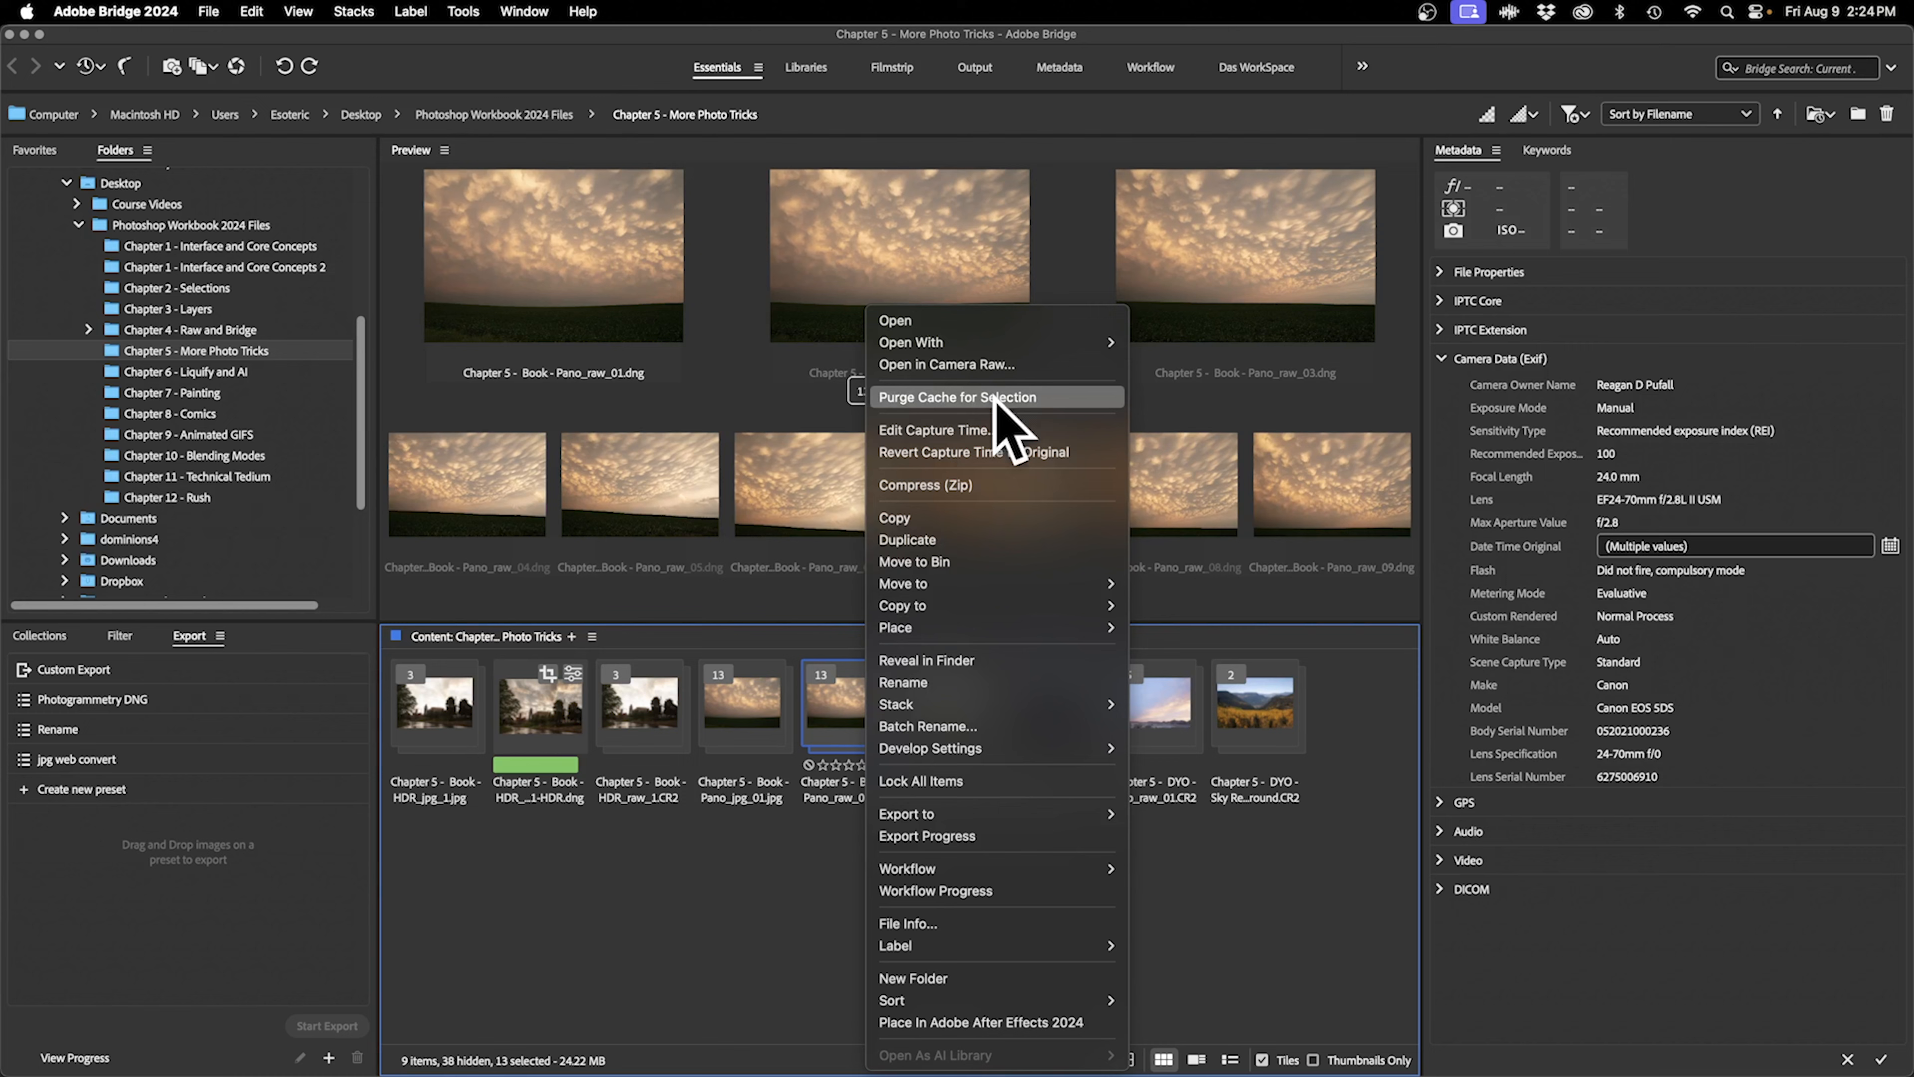
{"action": "mouse_move", "coordinate": [1040, 341]}
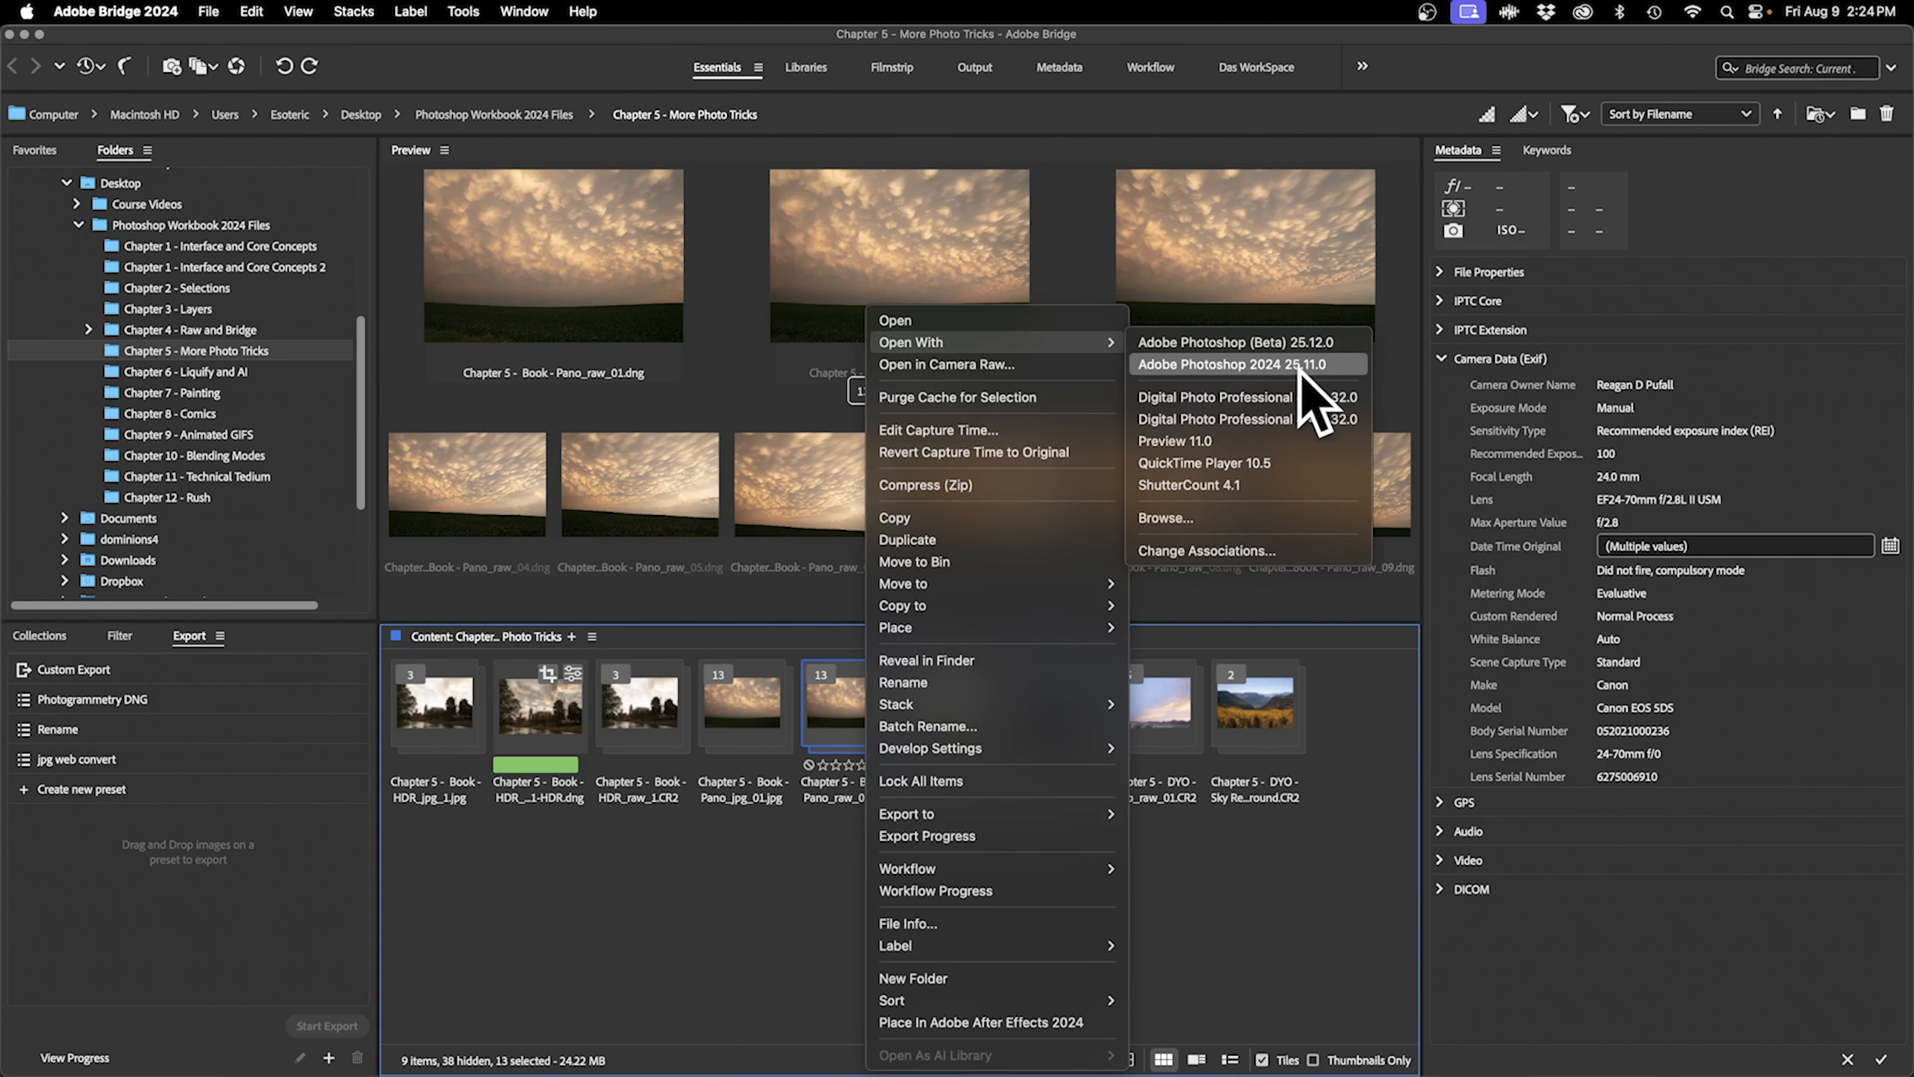
{"action": "left_click", "coordinate": [1300, 369]}
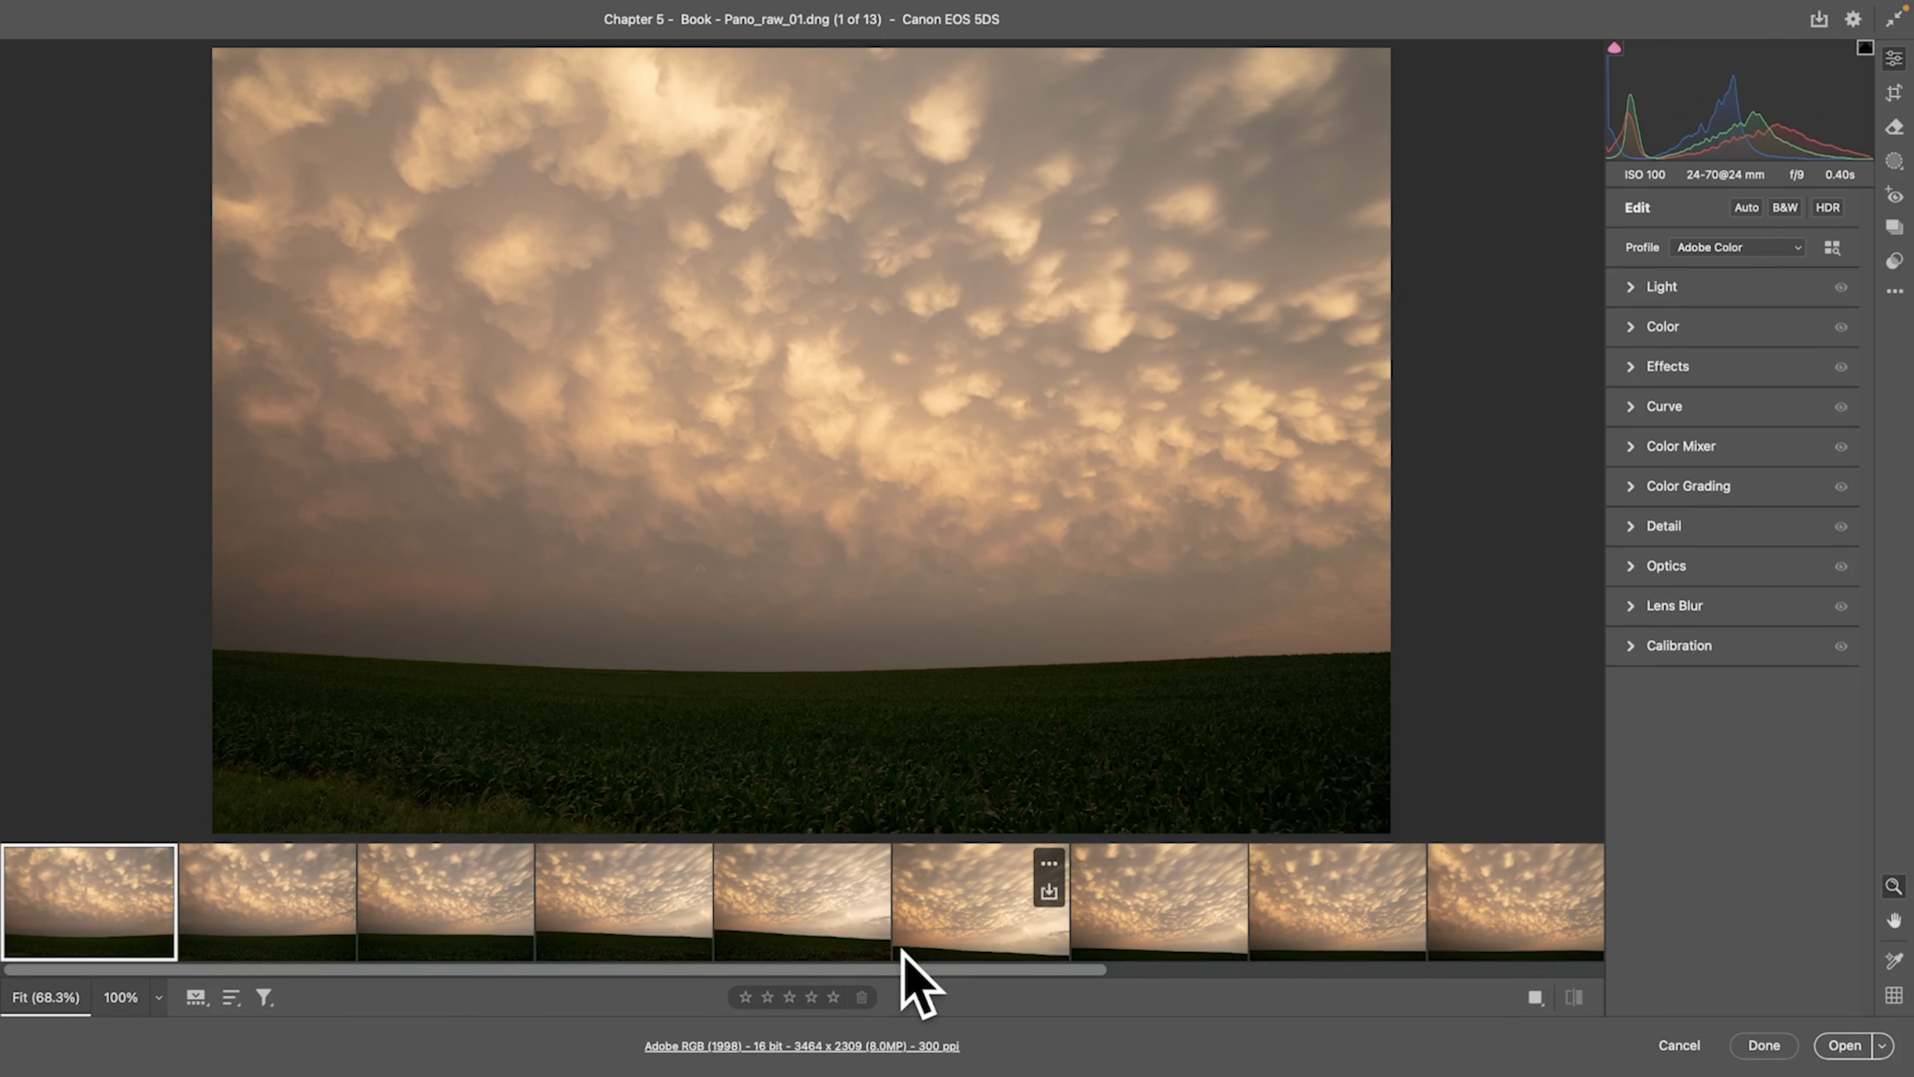
Select all 13 Pano_raw images in the filmstrip and start merging them to a panorama.
{"action": "key", "text": "super+a"}
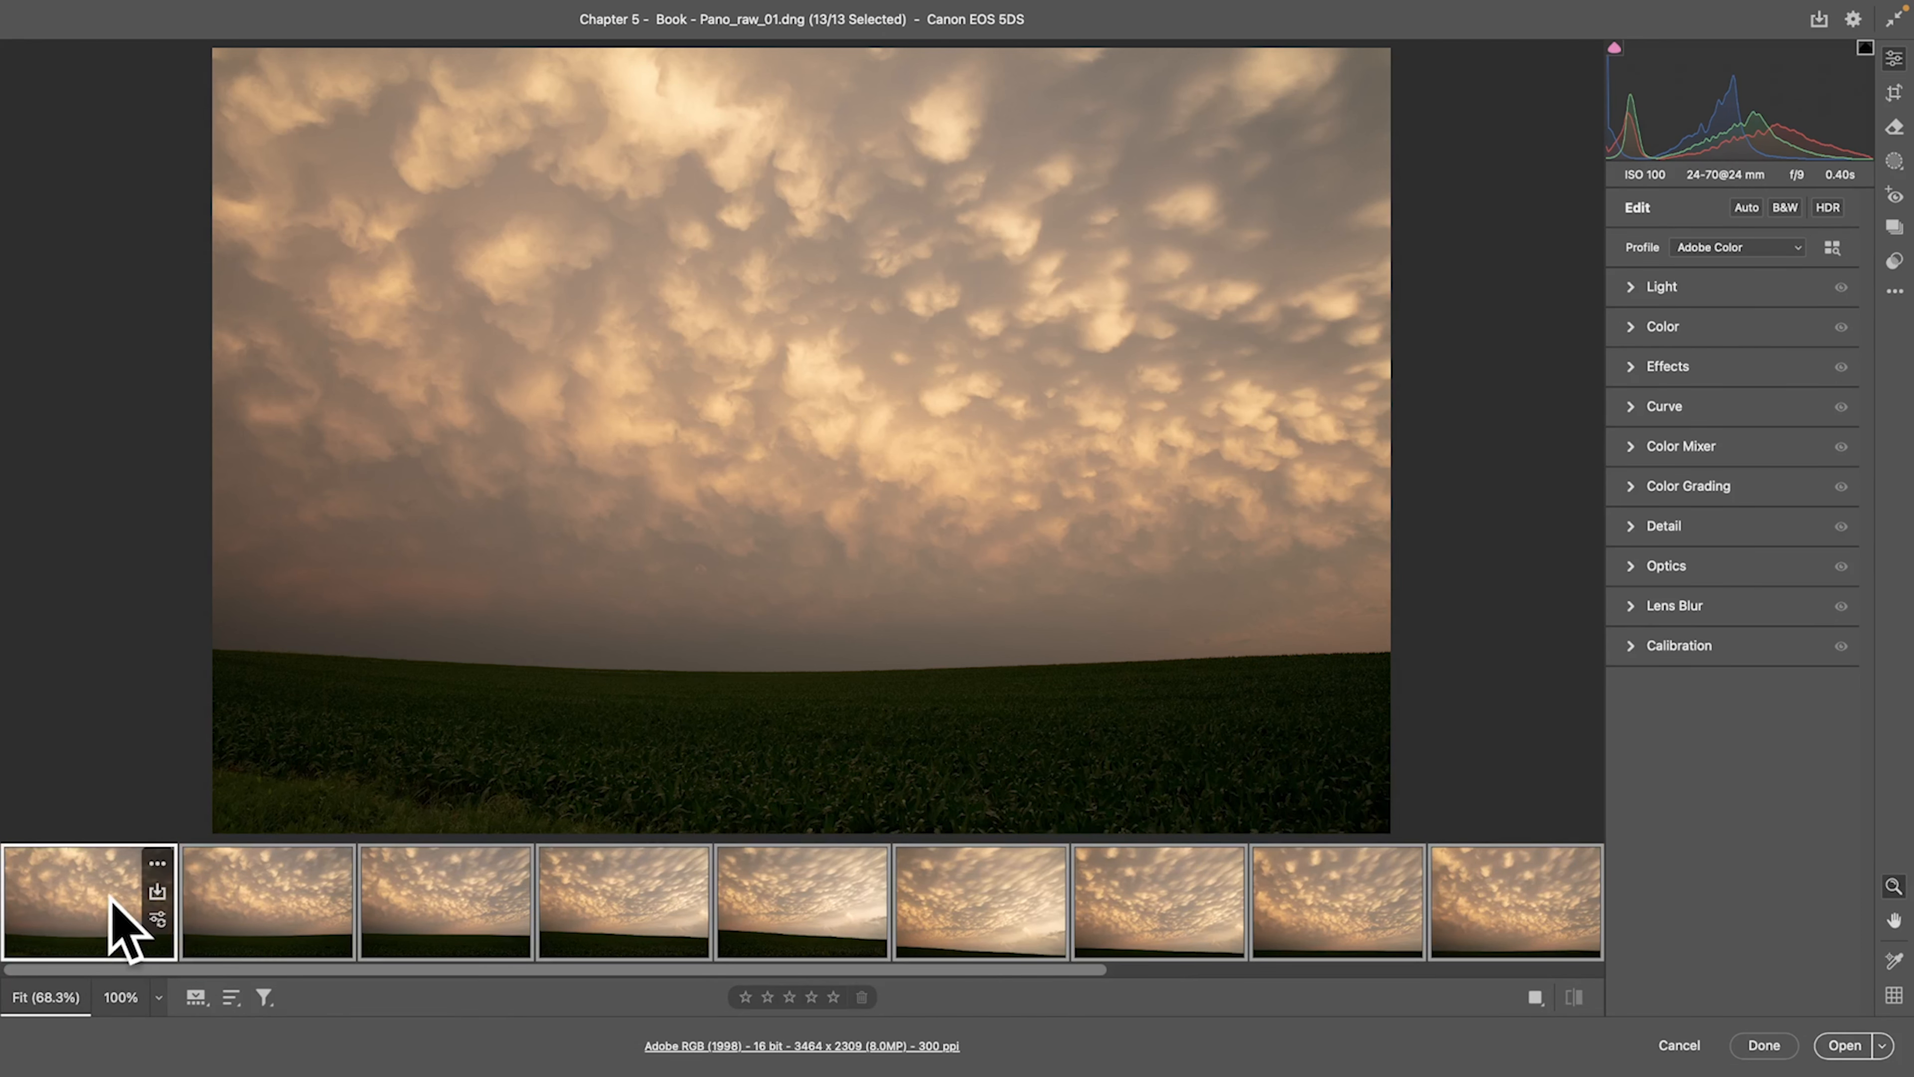
{"action": "left_click_drag", "start_coordinate": [1026, 969], "coordinate": [883, 973]}
{"action": "left_click", "coordinate": [56, 912]}
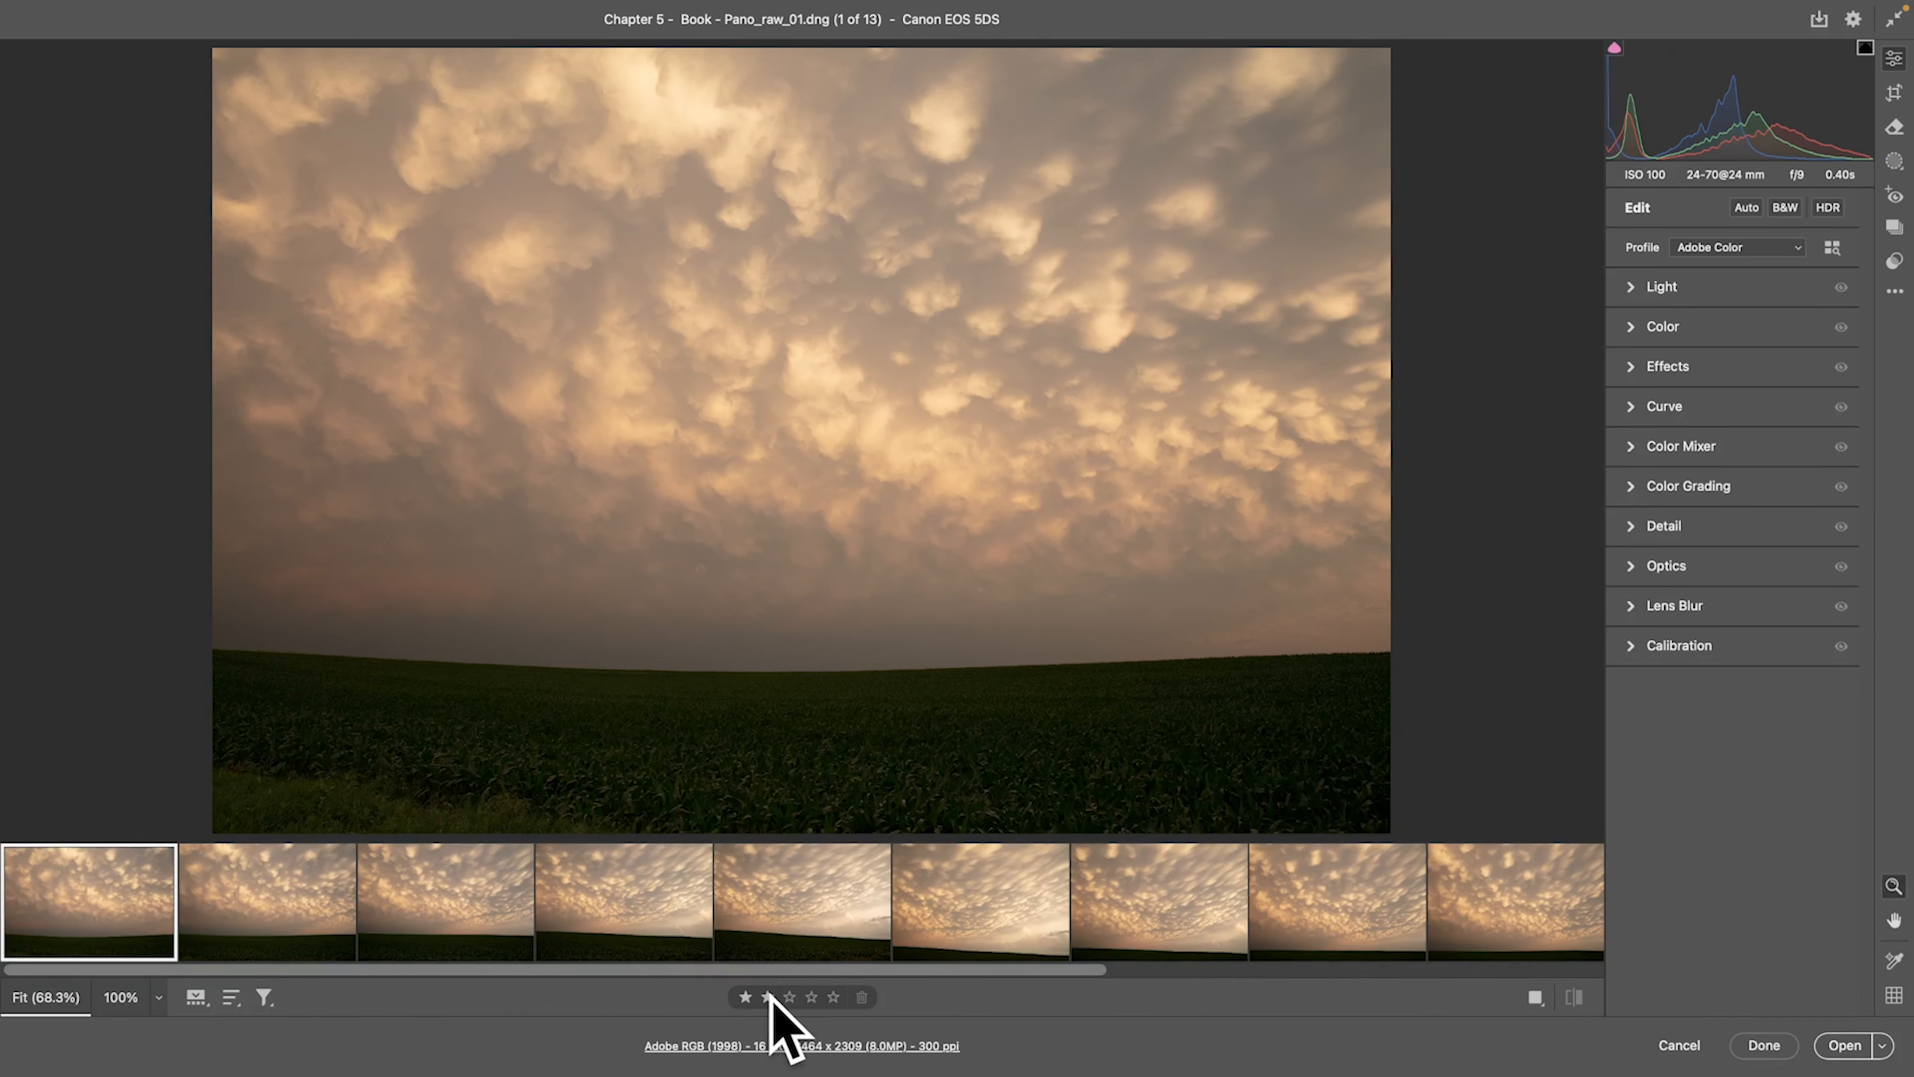
{"action": "left_click_drag", "start_coordinate": [972, 969], "coordinate": [1584, 988]}
{"action": "left_click", "coordinate": [1581, 940], "text": "shift"}
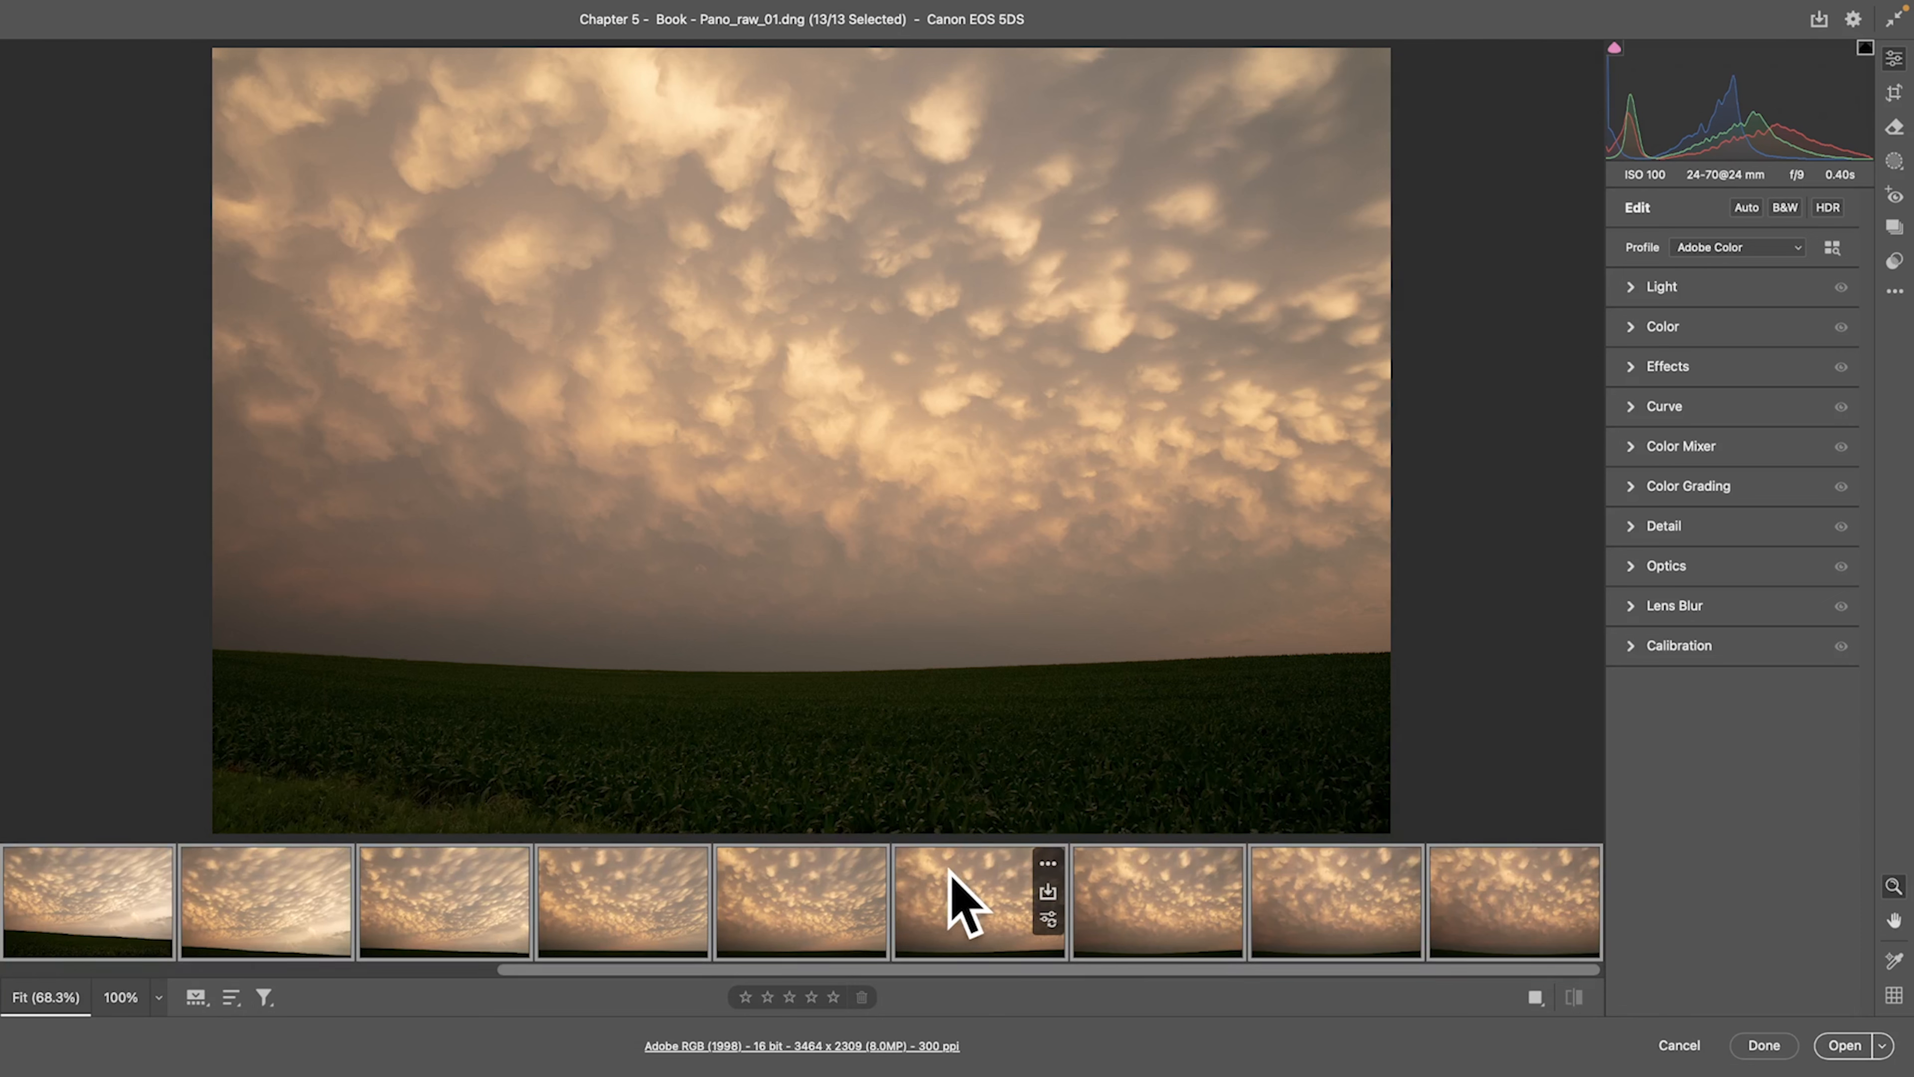
{"action": "right_click", "coordinate": [570, 900]}
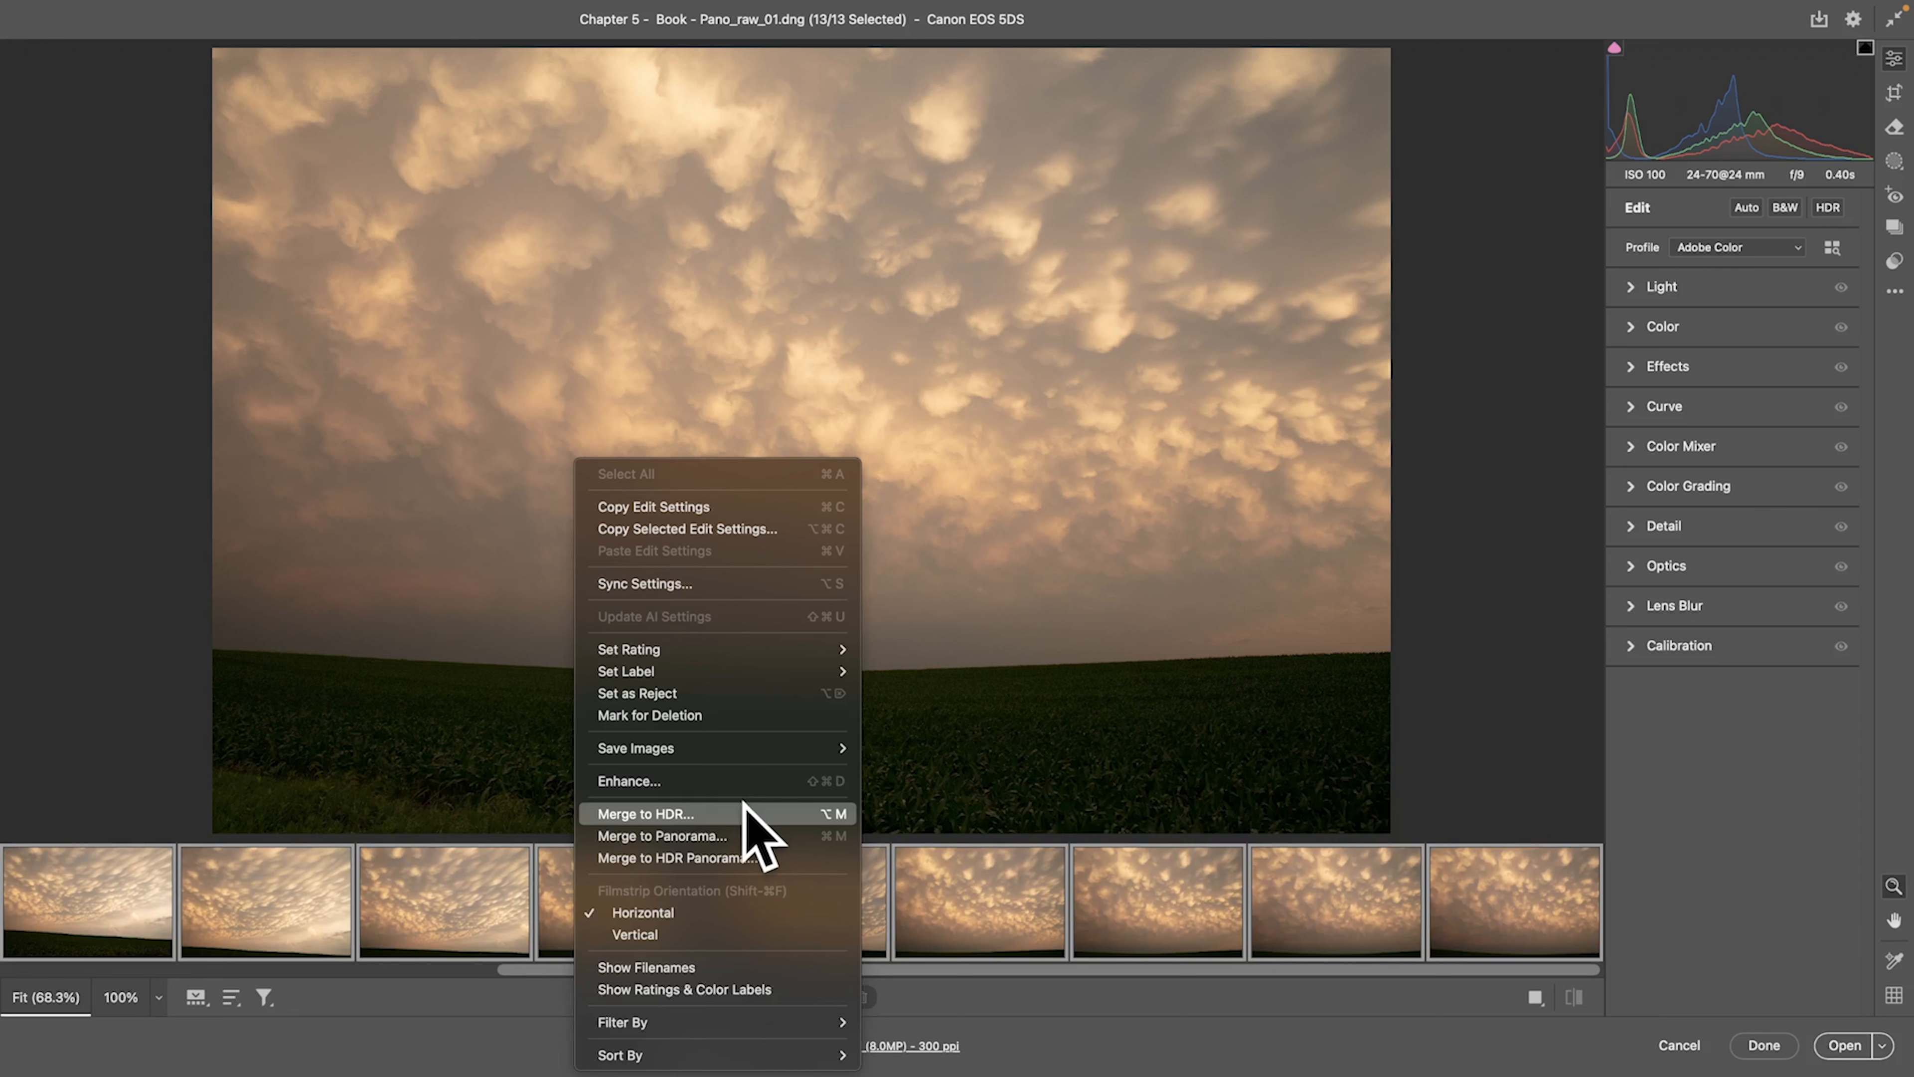
{"action": "left_click", "coordinate": [704, 836]}
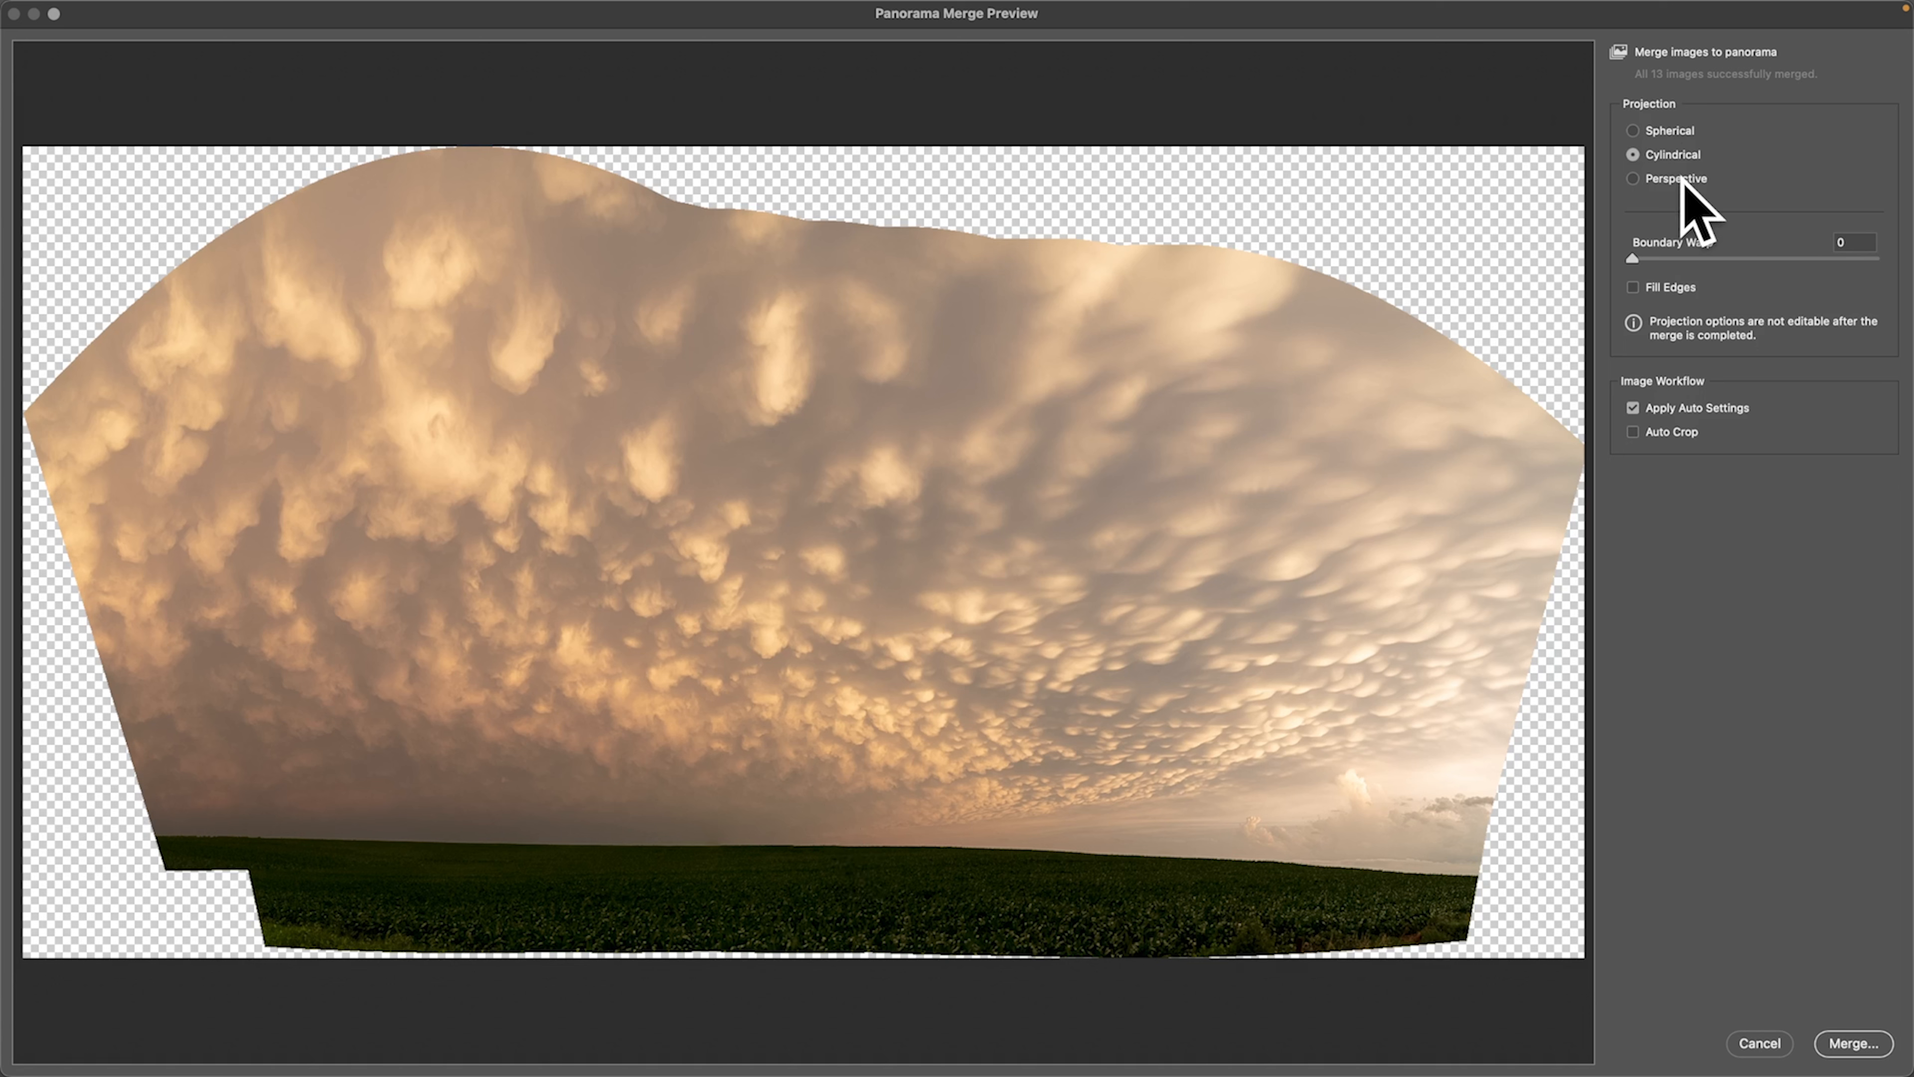
Try the Spherical and Perspective projections for the panorama and return to Cylindrical.
{"action": "left_click", "coordinate": [1657, 130]}
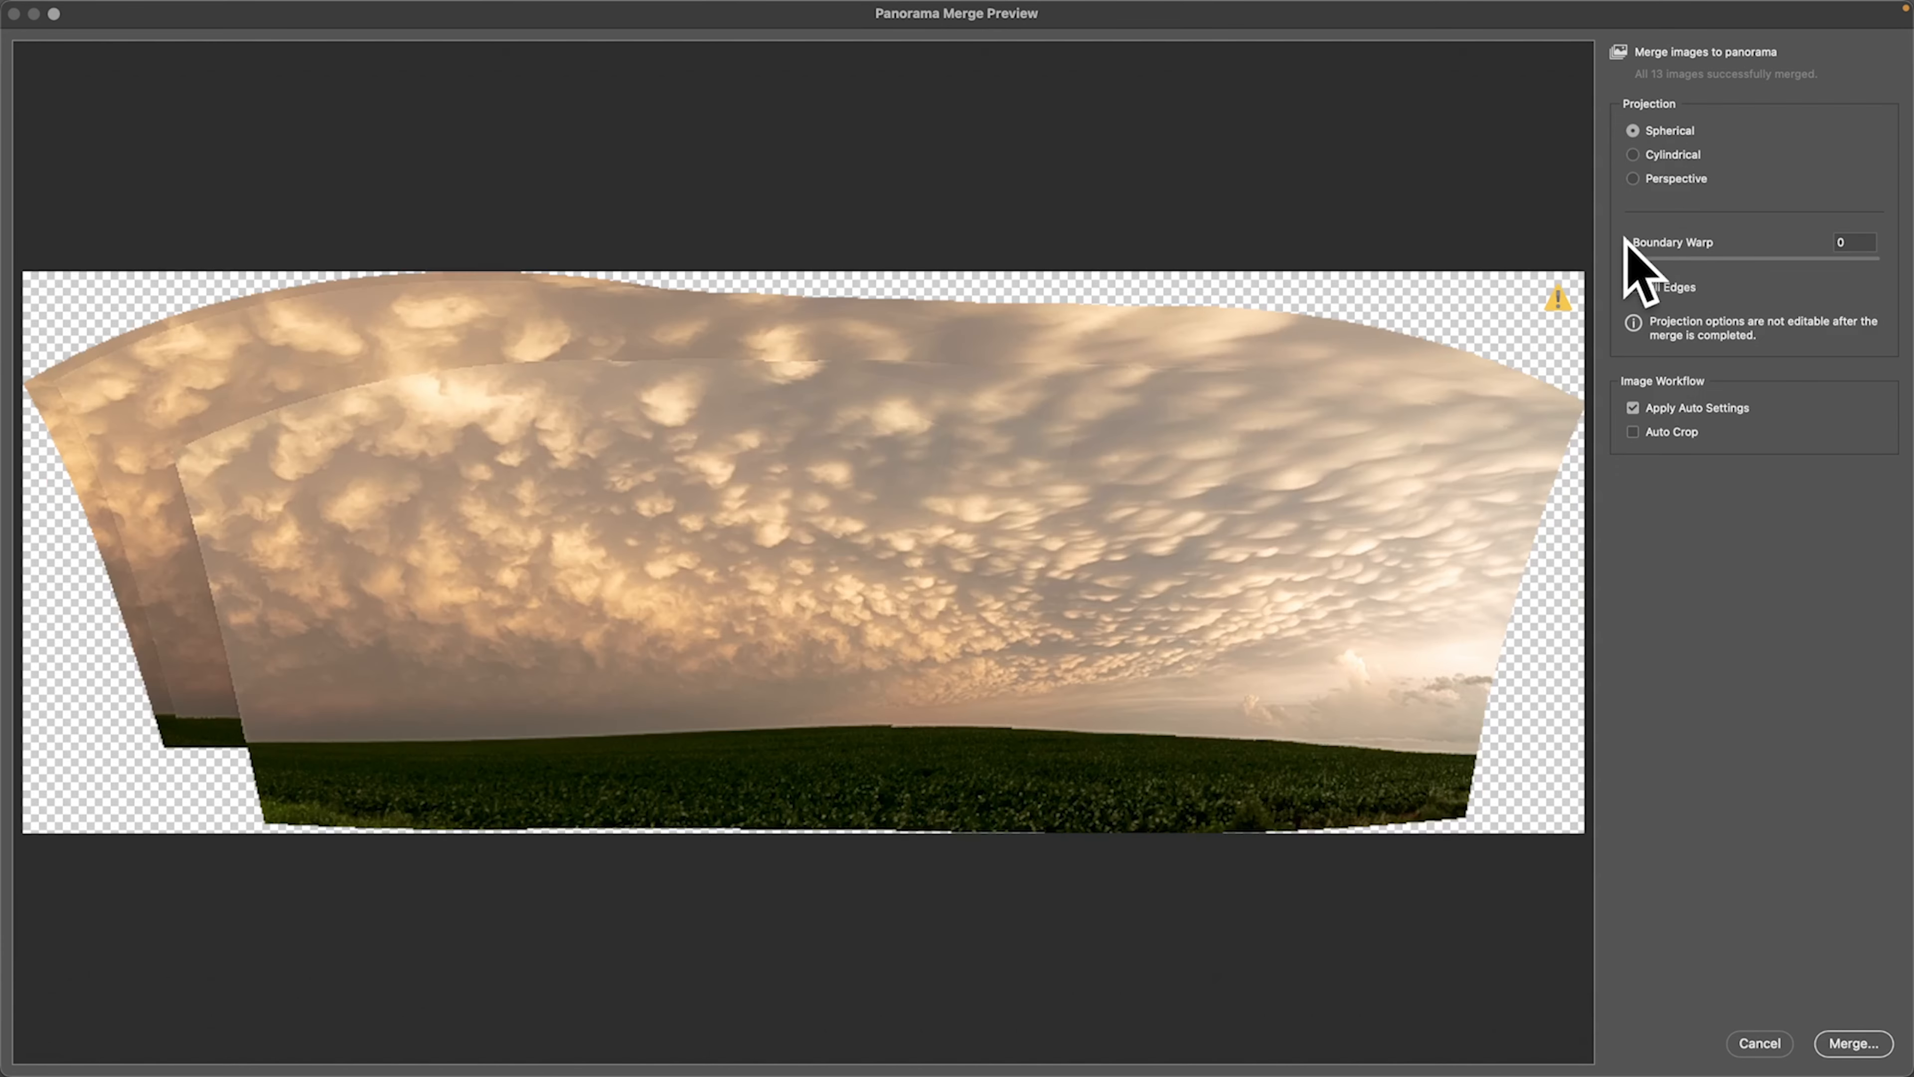
{"action": "left_click", "coordinate": [1632, 155]}
{"action": "left_click", "coordinate": [1643, 178]}
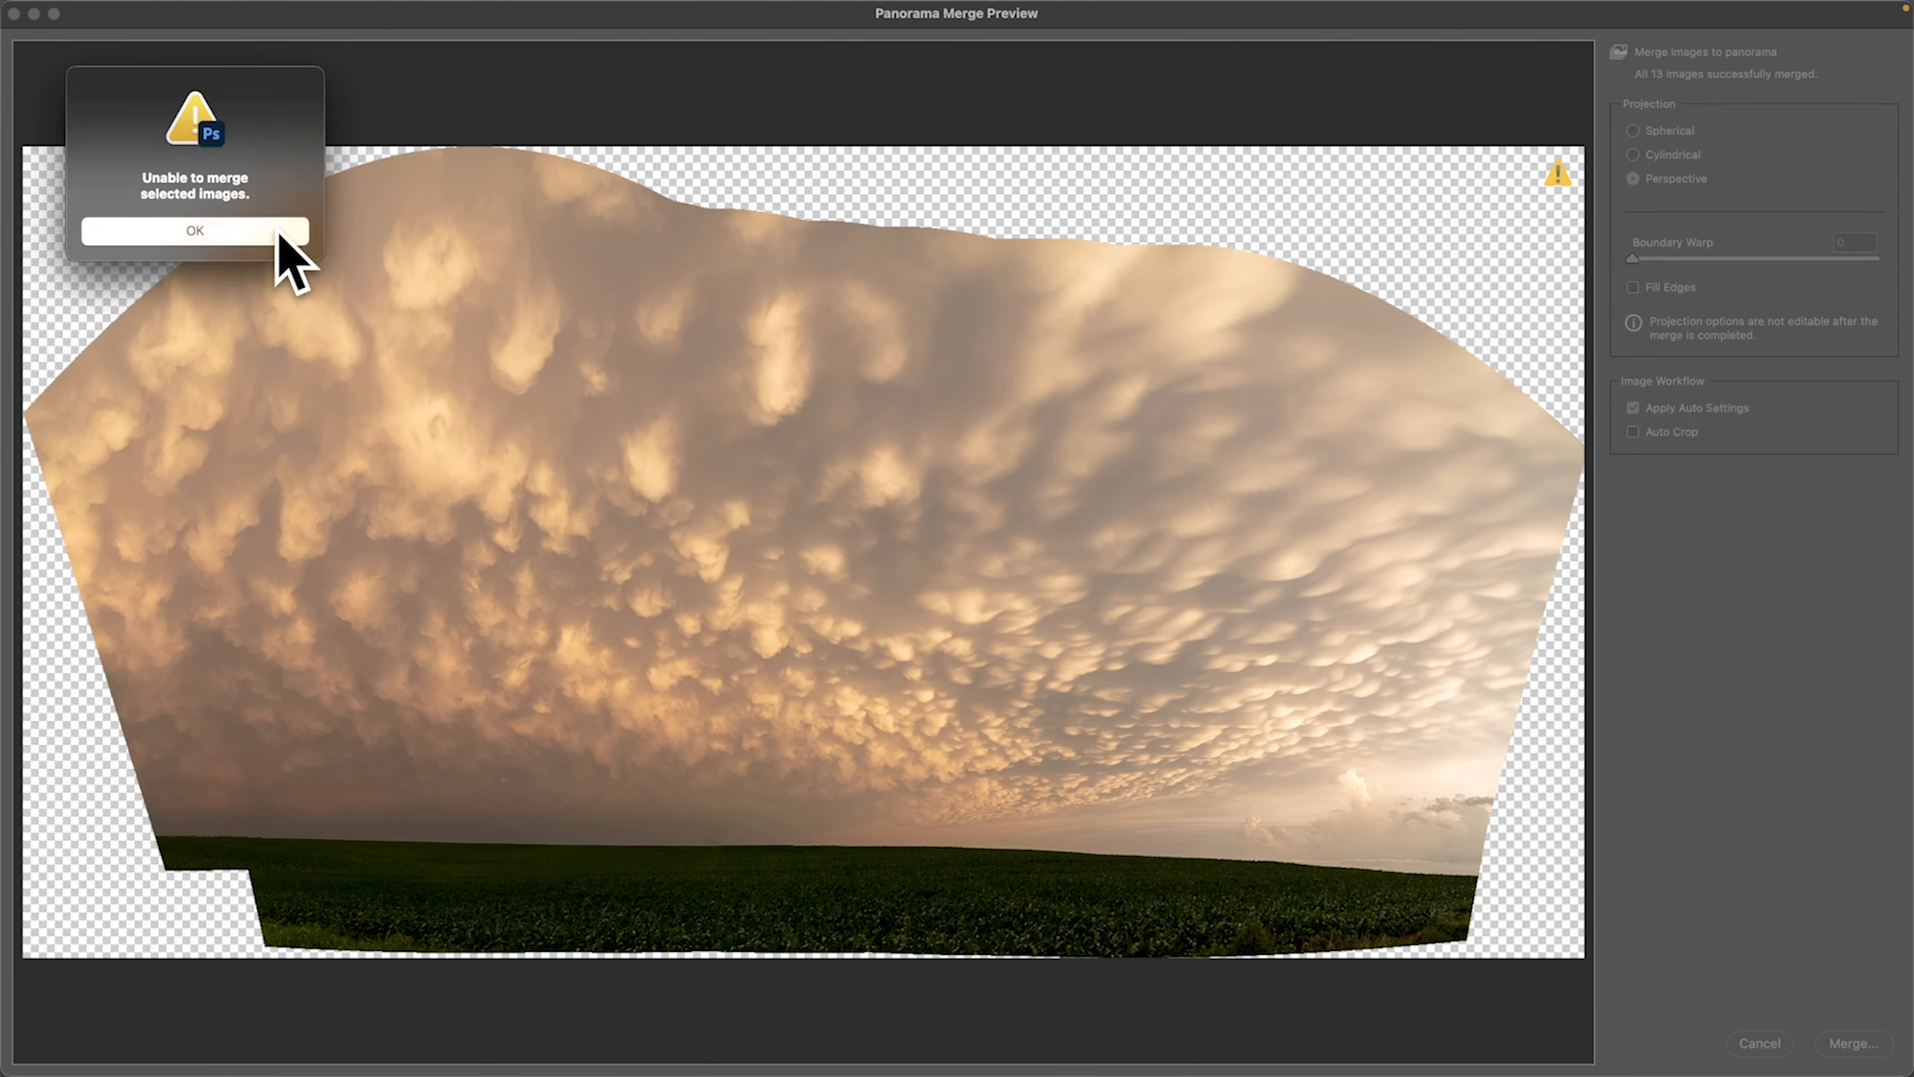
{"action": "left_click", "coordinate": [276, 230]}
{"action": "left_click", "coordinate": [1672, 153]}
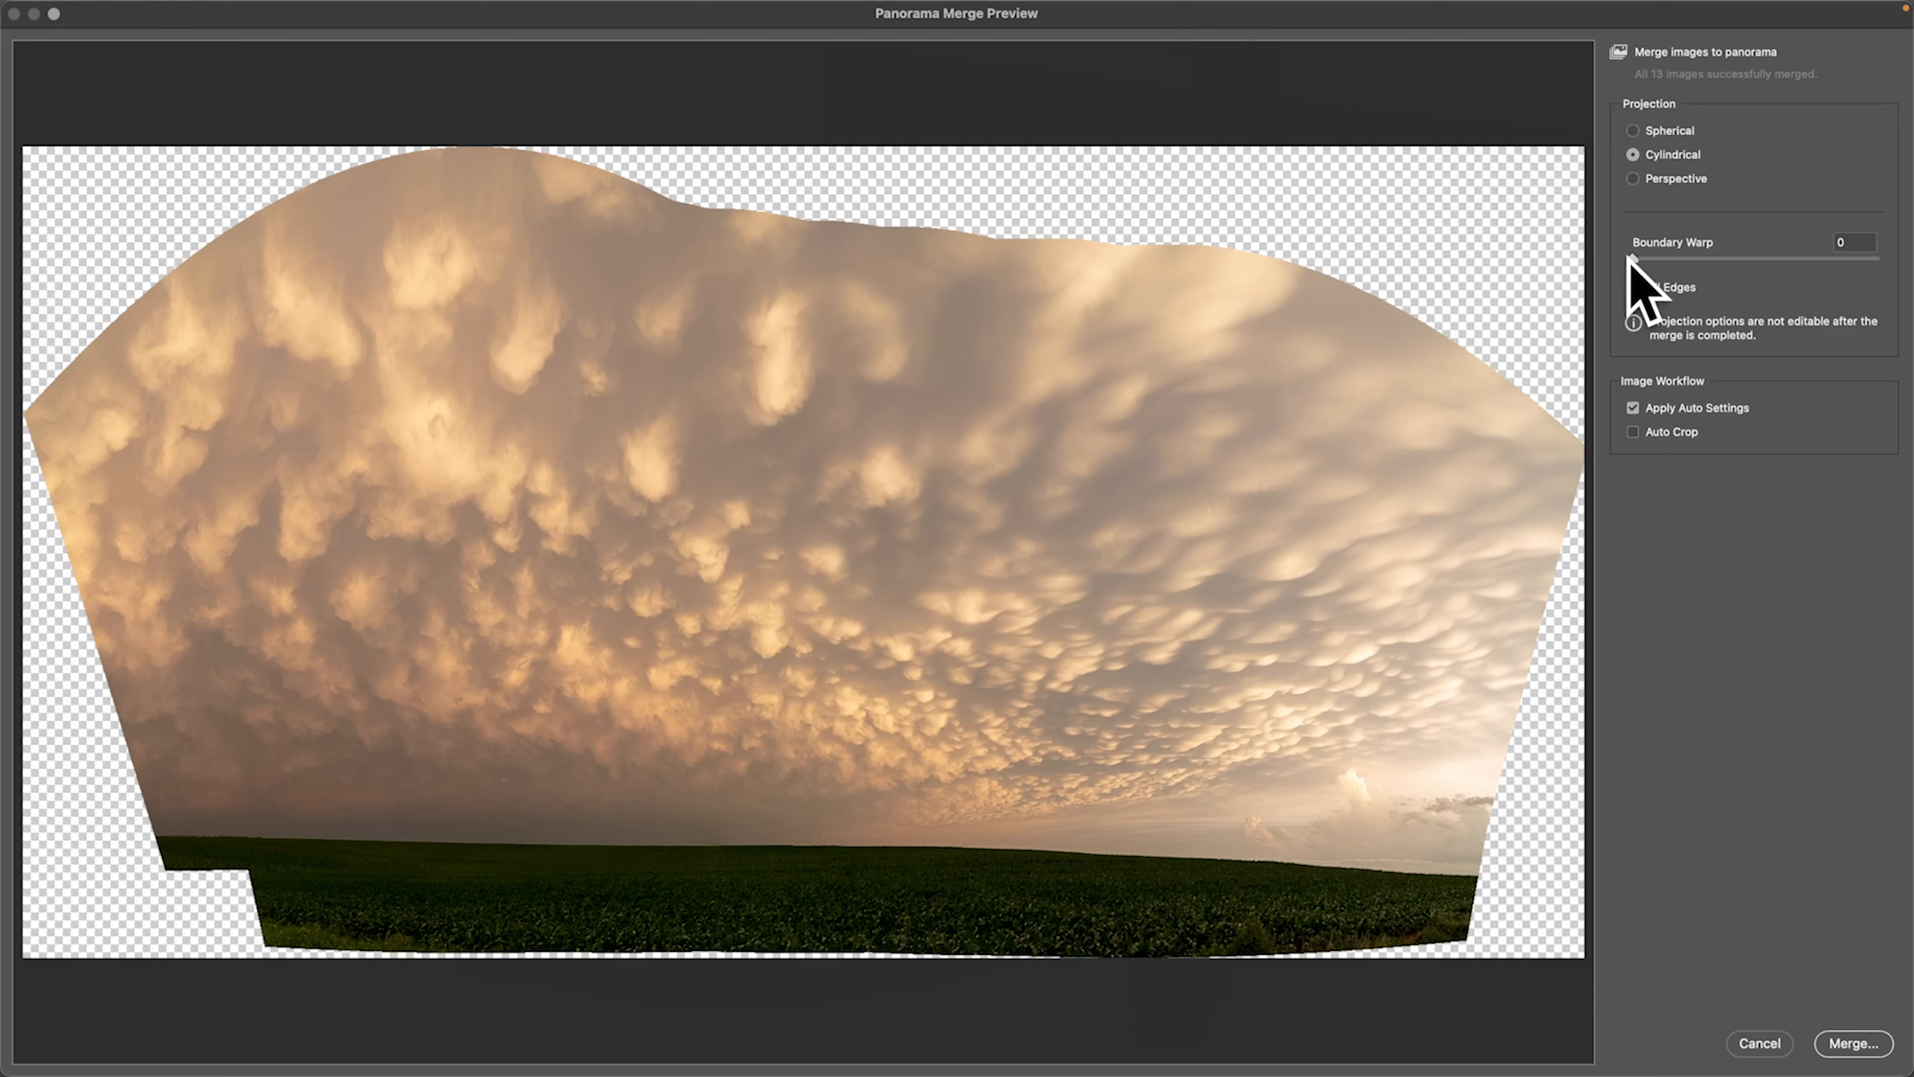
Set the panorama's Boundary Warp to 100 with Fill Edges off and save the merged result in the Chapter 5 - More Photo Tricks folder.
{"action": "left_click_drag", "start_coordinate": [1630, 256], "coordinate": [1658, 376]}
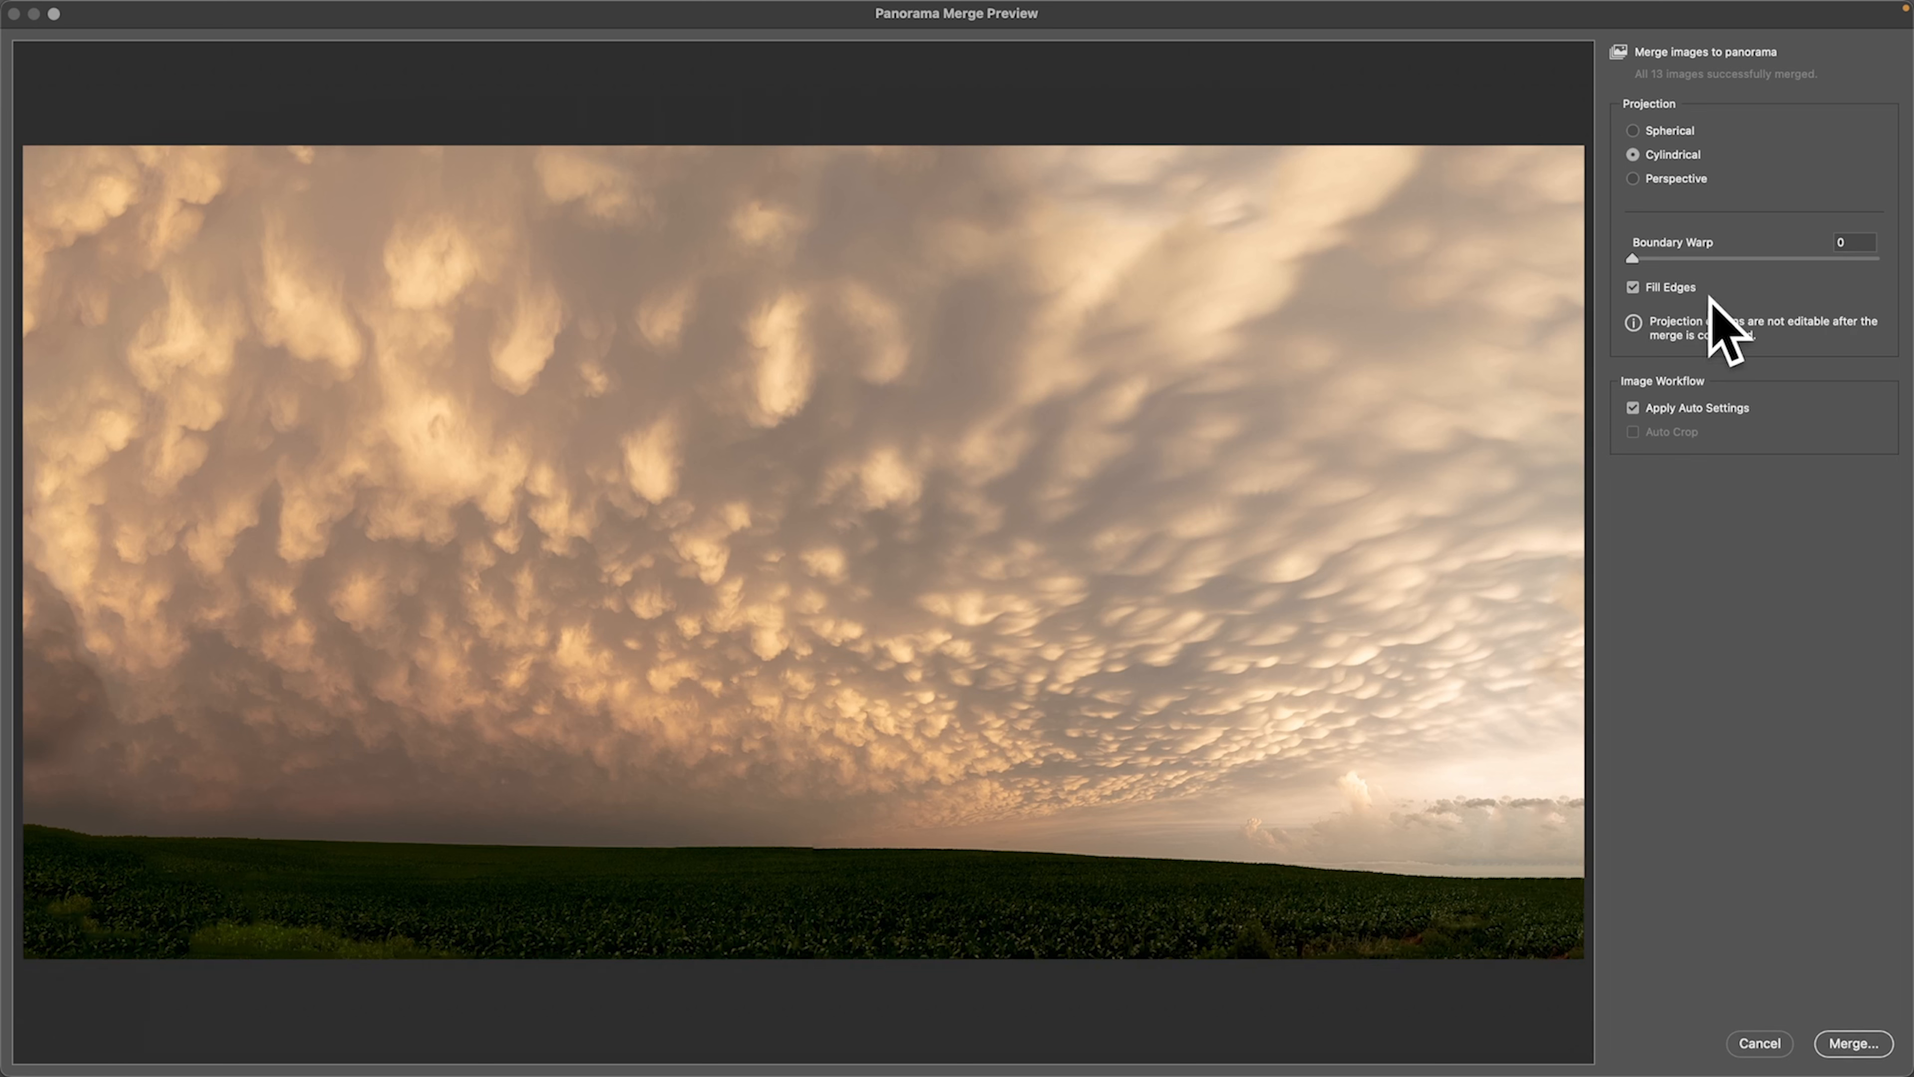
{"action": "left_click", "coordinate": [1649, 288]}
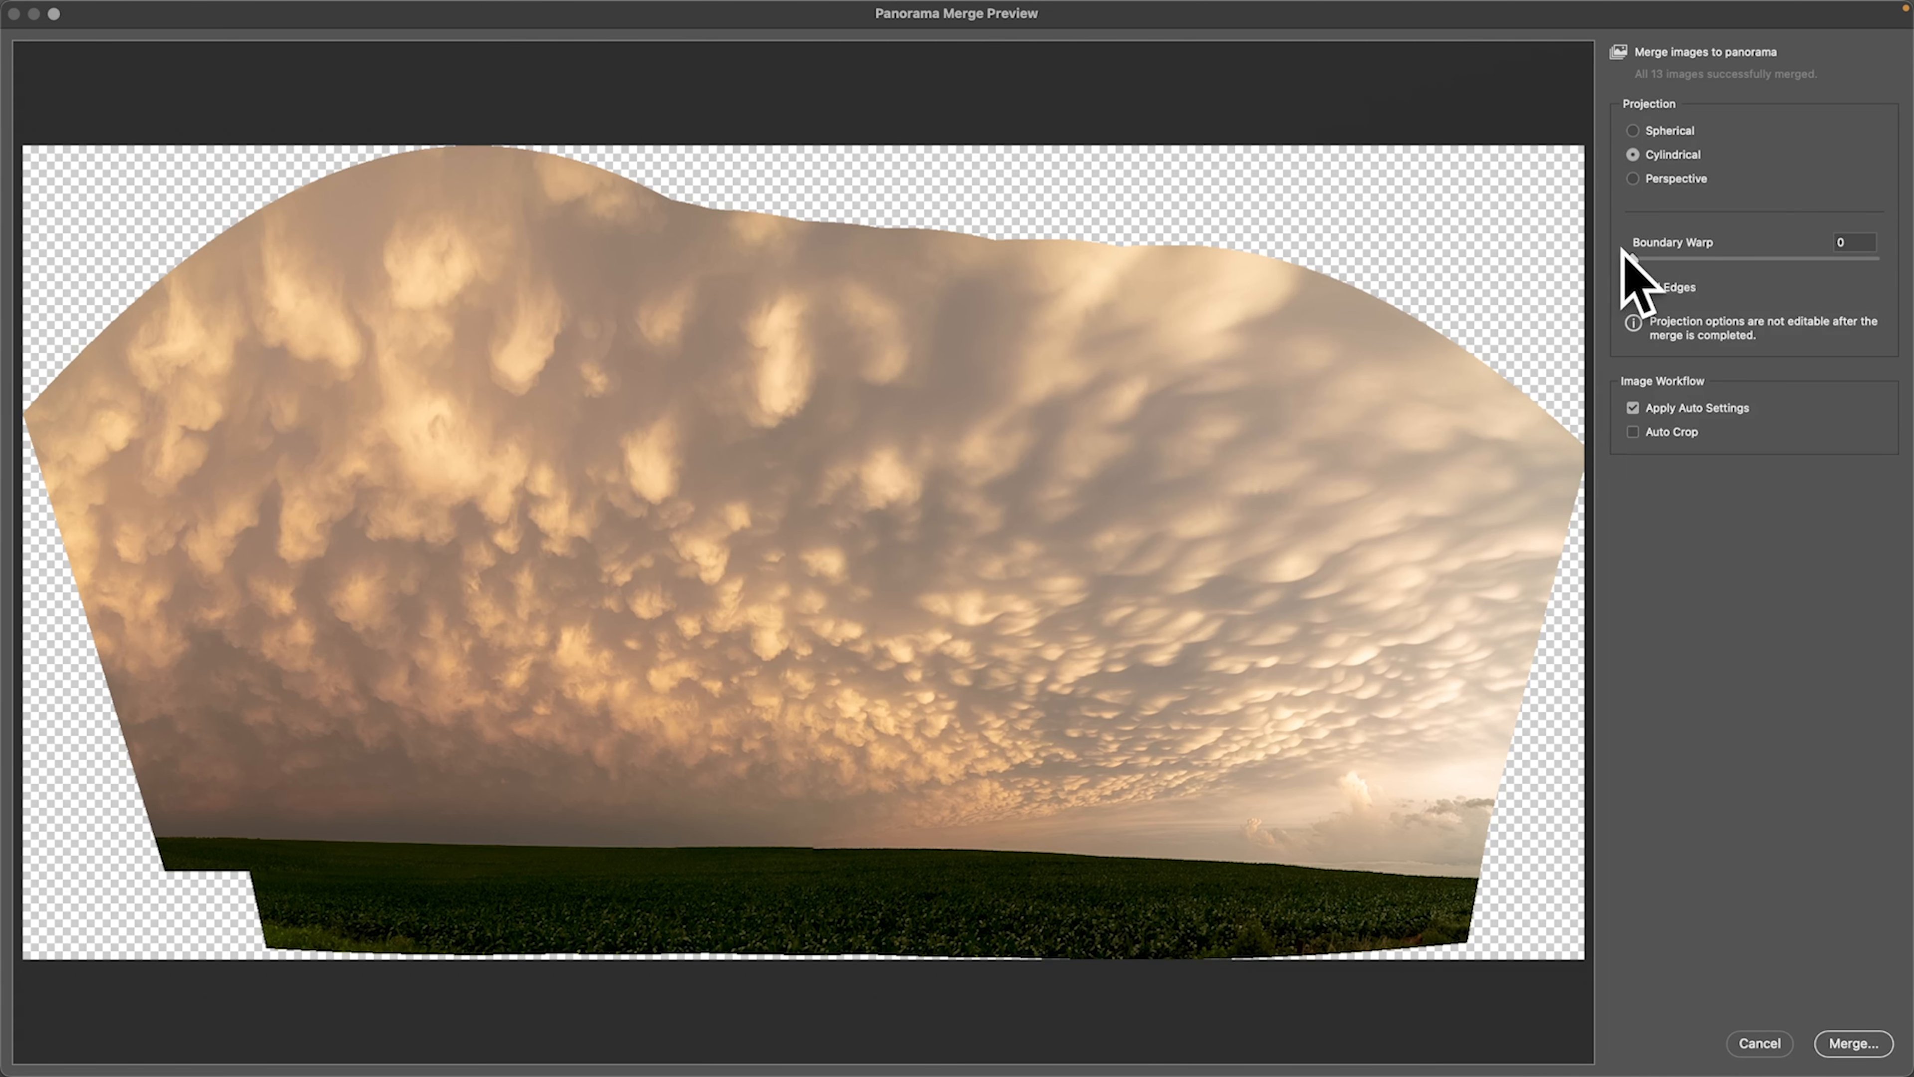
{"action": "left_click_drag", "start_coordinate": [1633, 260], "coordinate": [1876, 261]}
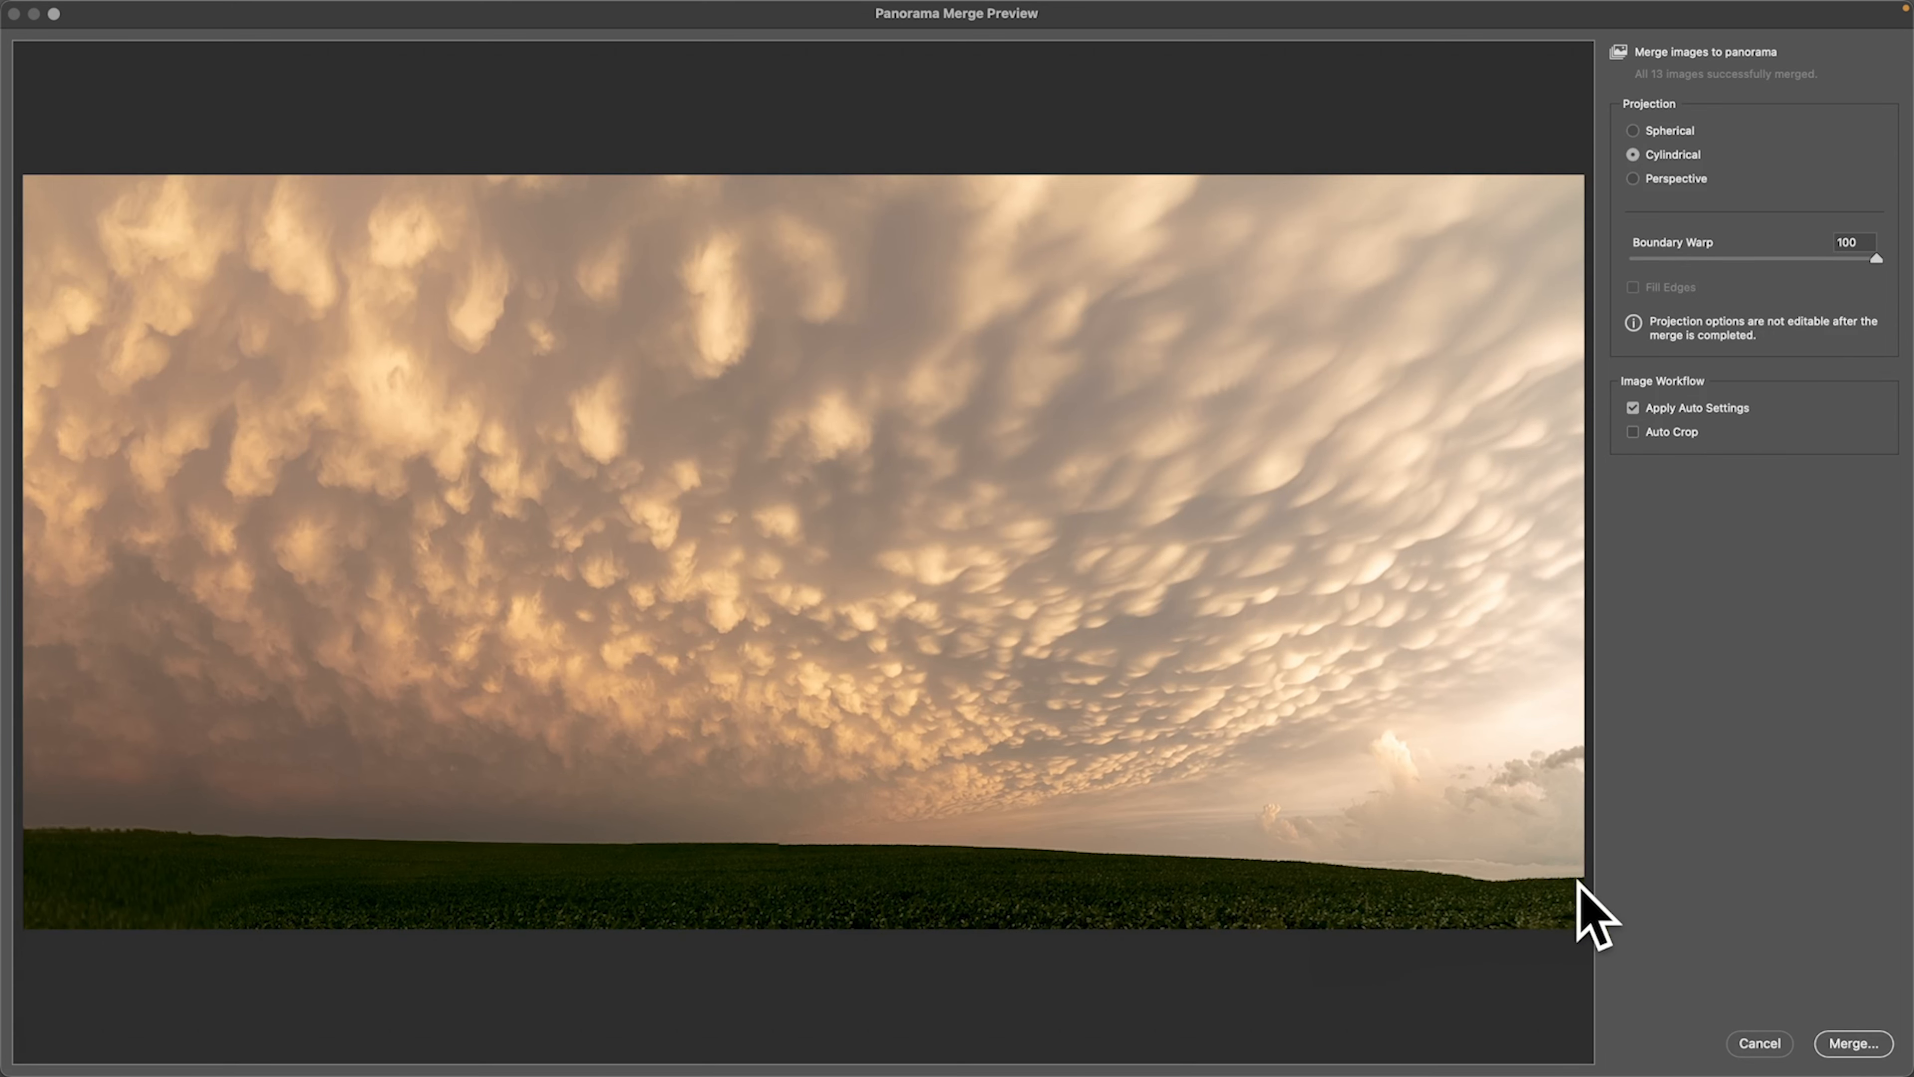
{"action": "left_click", "coordinate": [1855, 1042]}
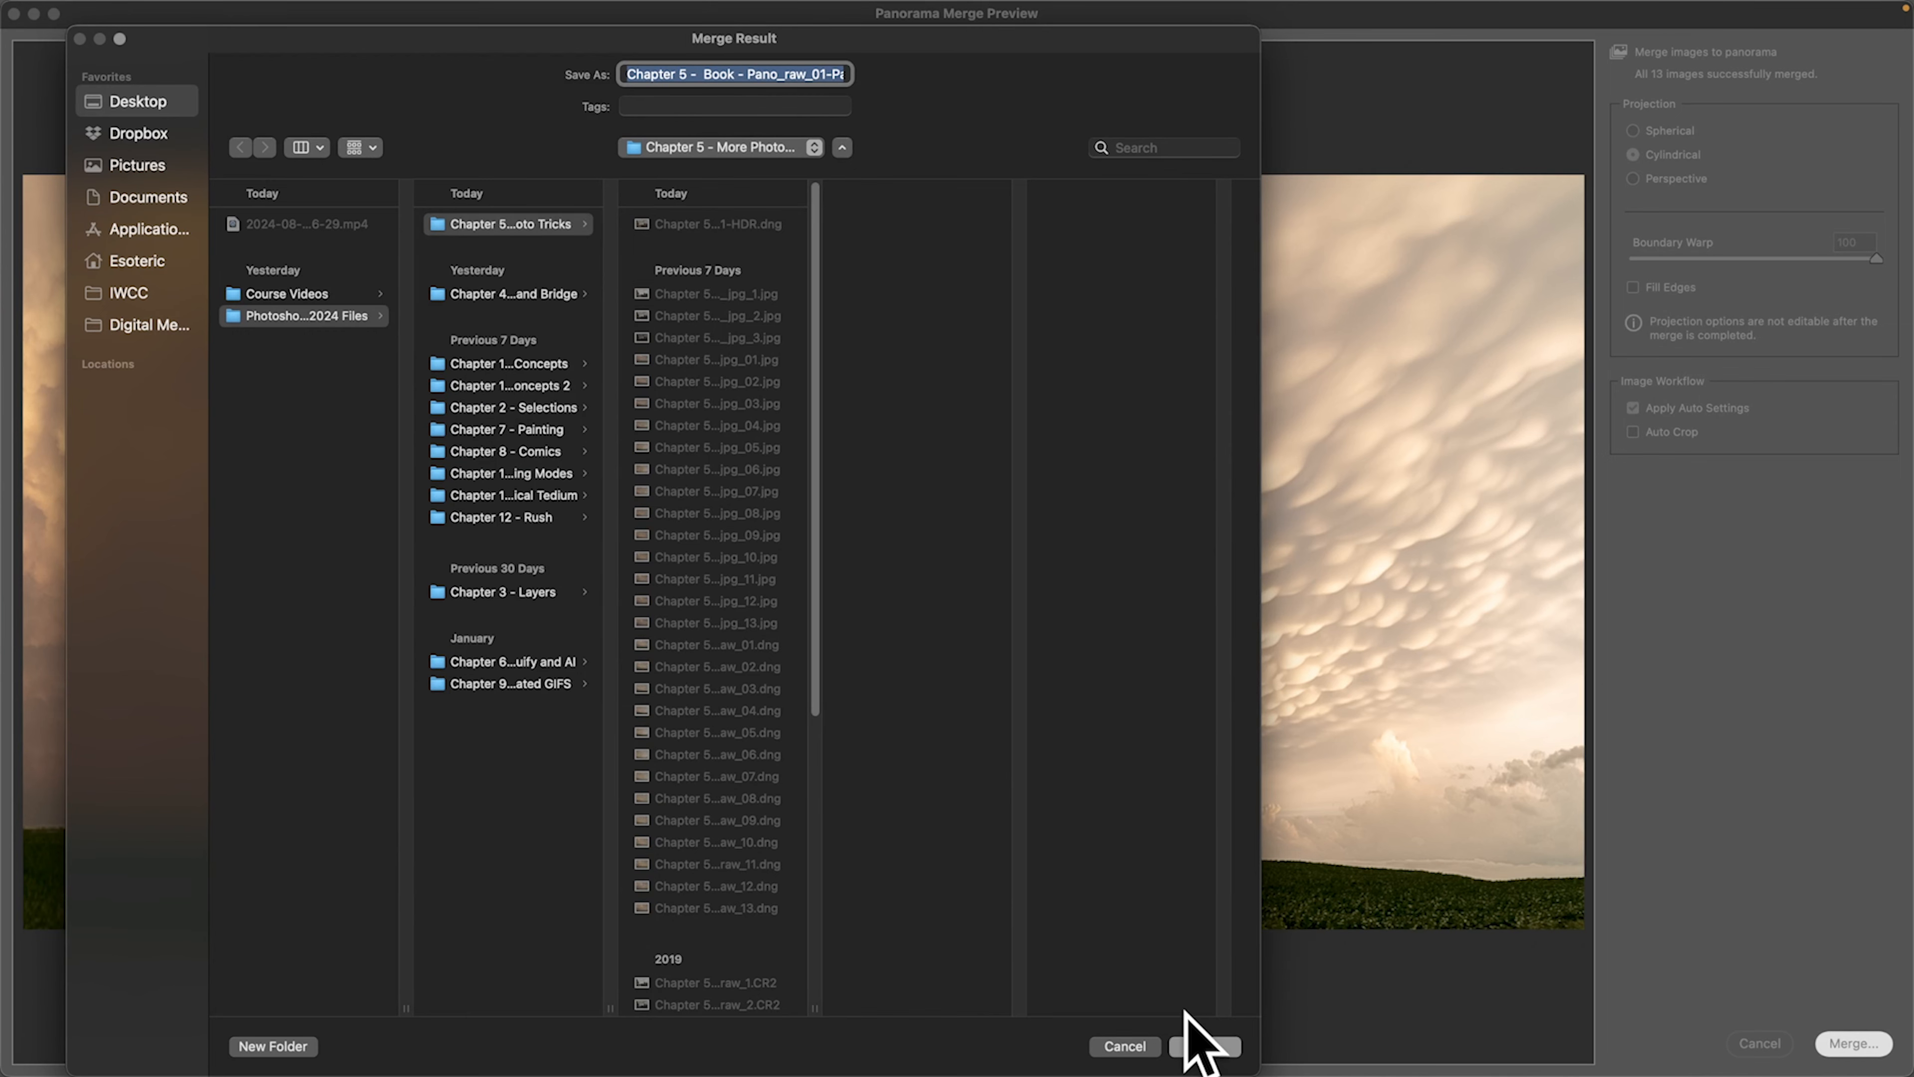
{"action": "left_click", "coordinate": [1191, 1045]}
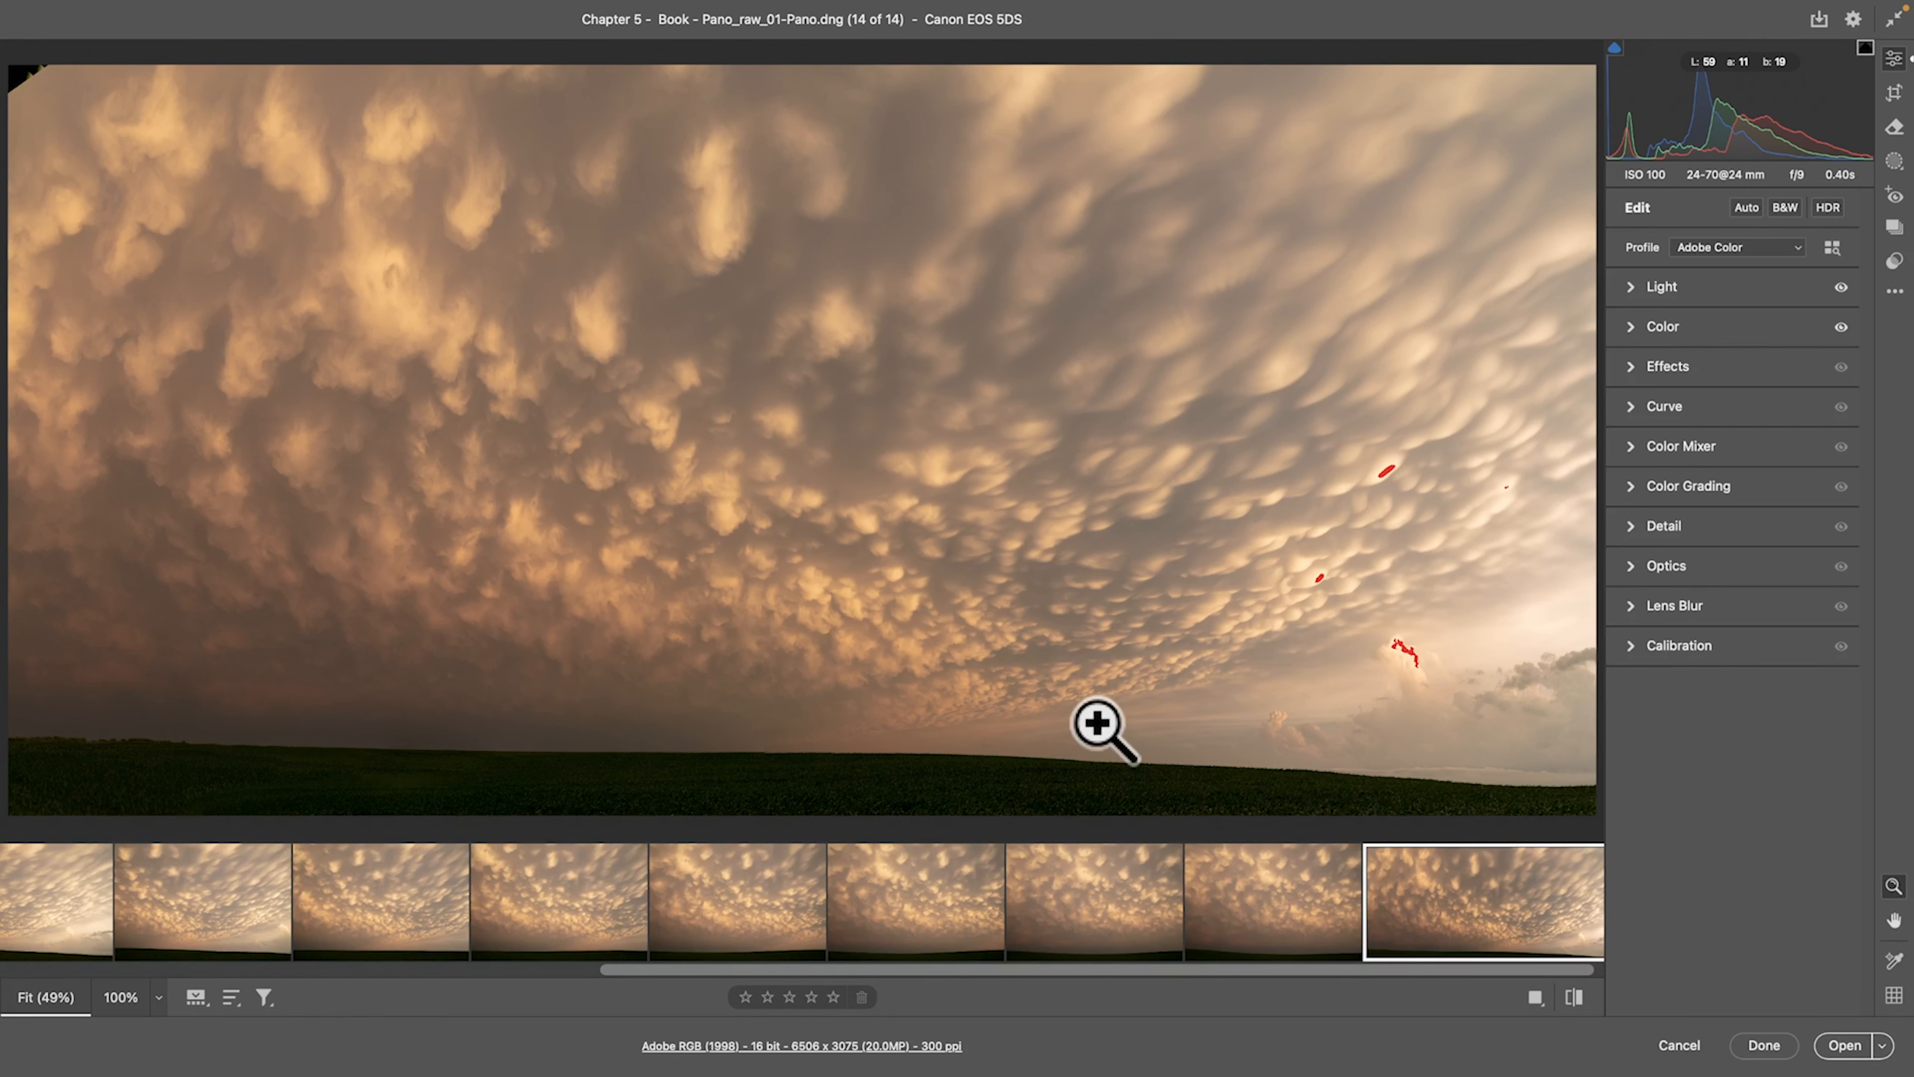
Inspect the merged panorama's horizon up close, then finish the Camera Raw session and switch to Adobe Bridge.
{"action": "left_click_drag", "start_coordinate": [786, 765], "coordinate": [1013, 774]}
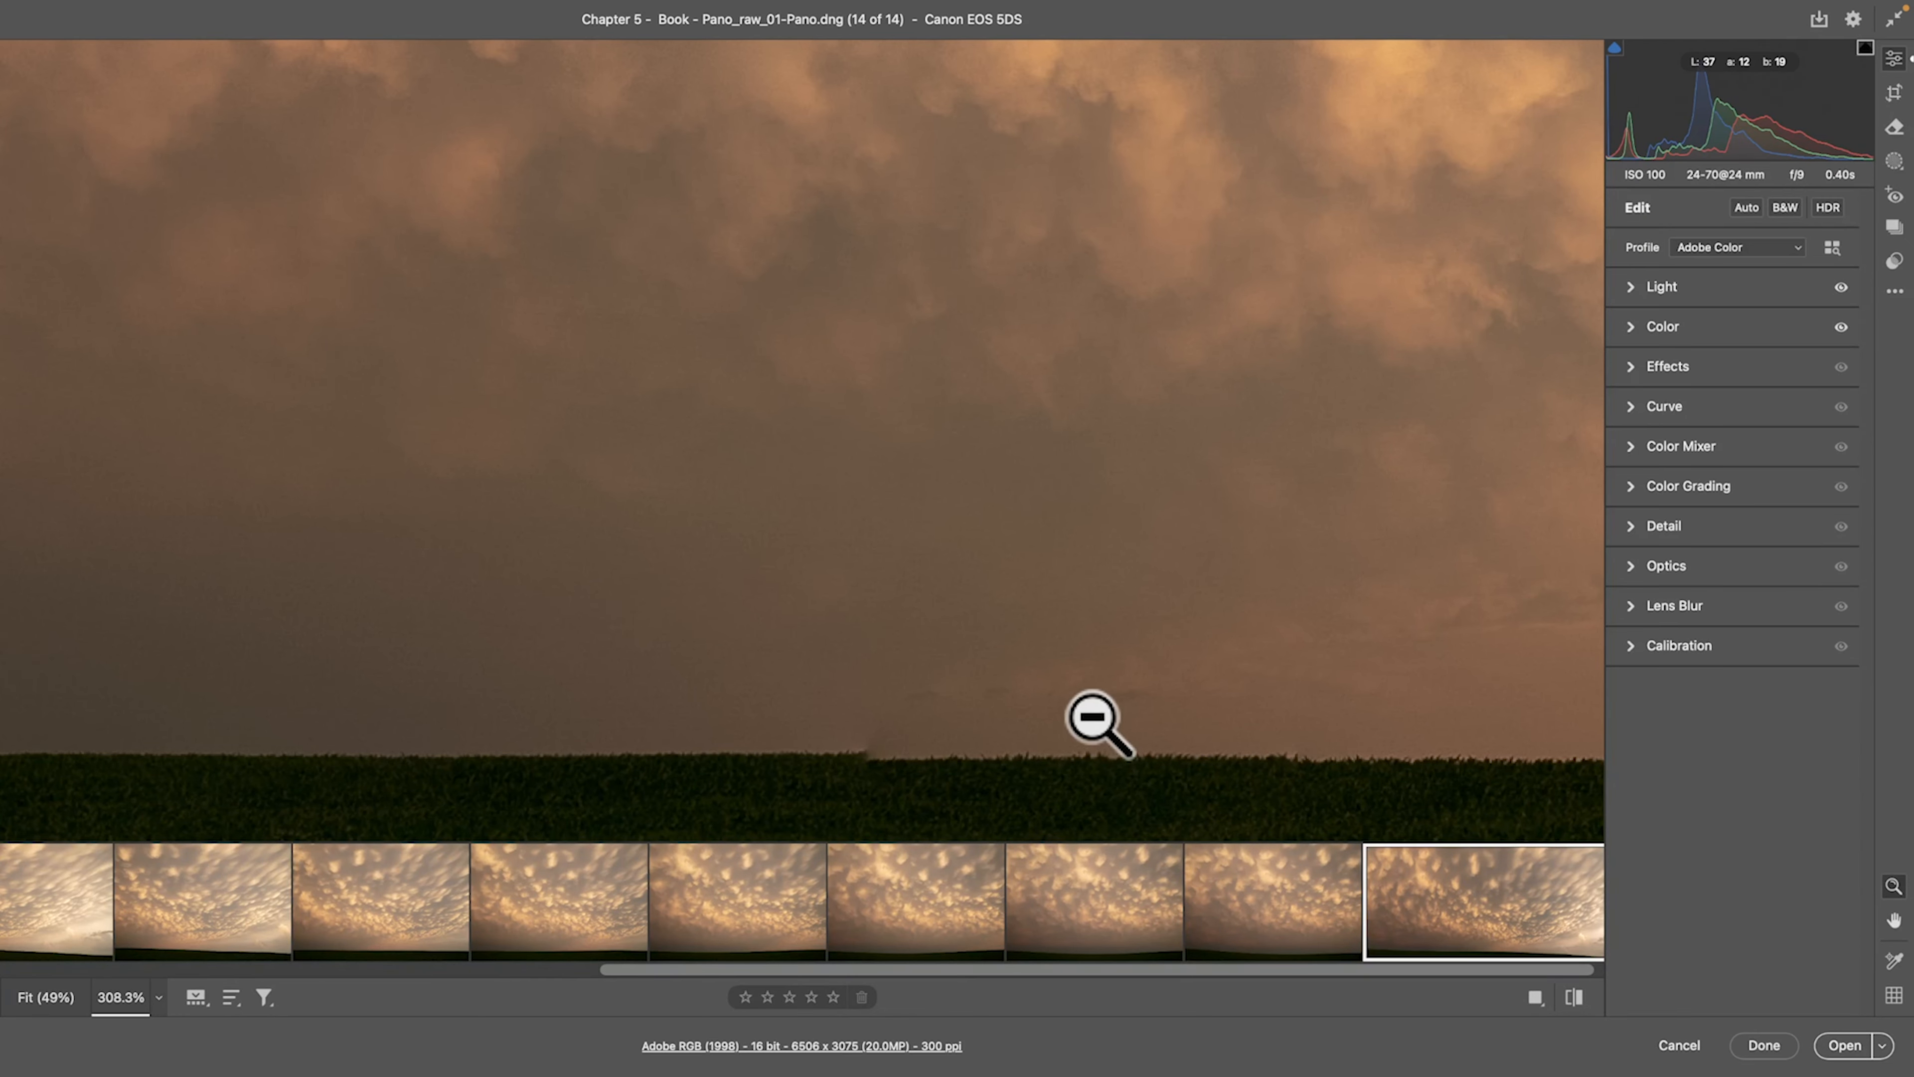
{"action": "left_click_drag", "start_coordinate": [1179, 641], "coordinate": [855, 641]}
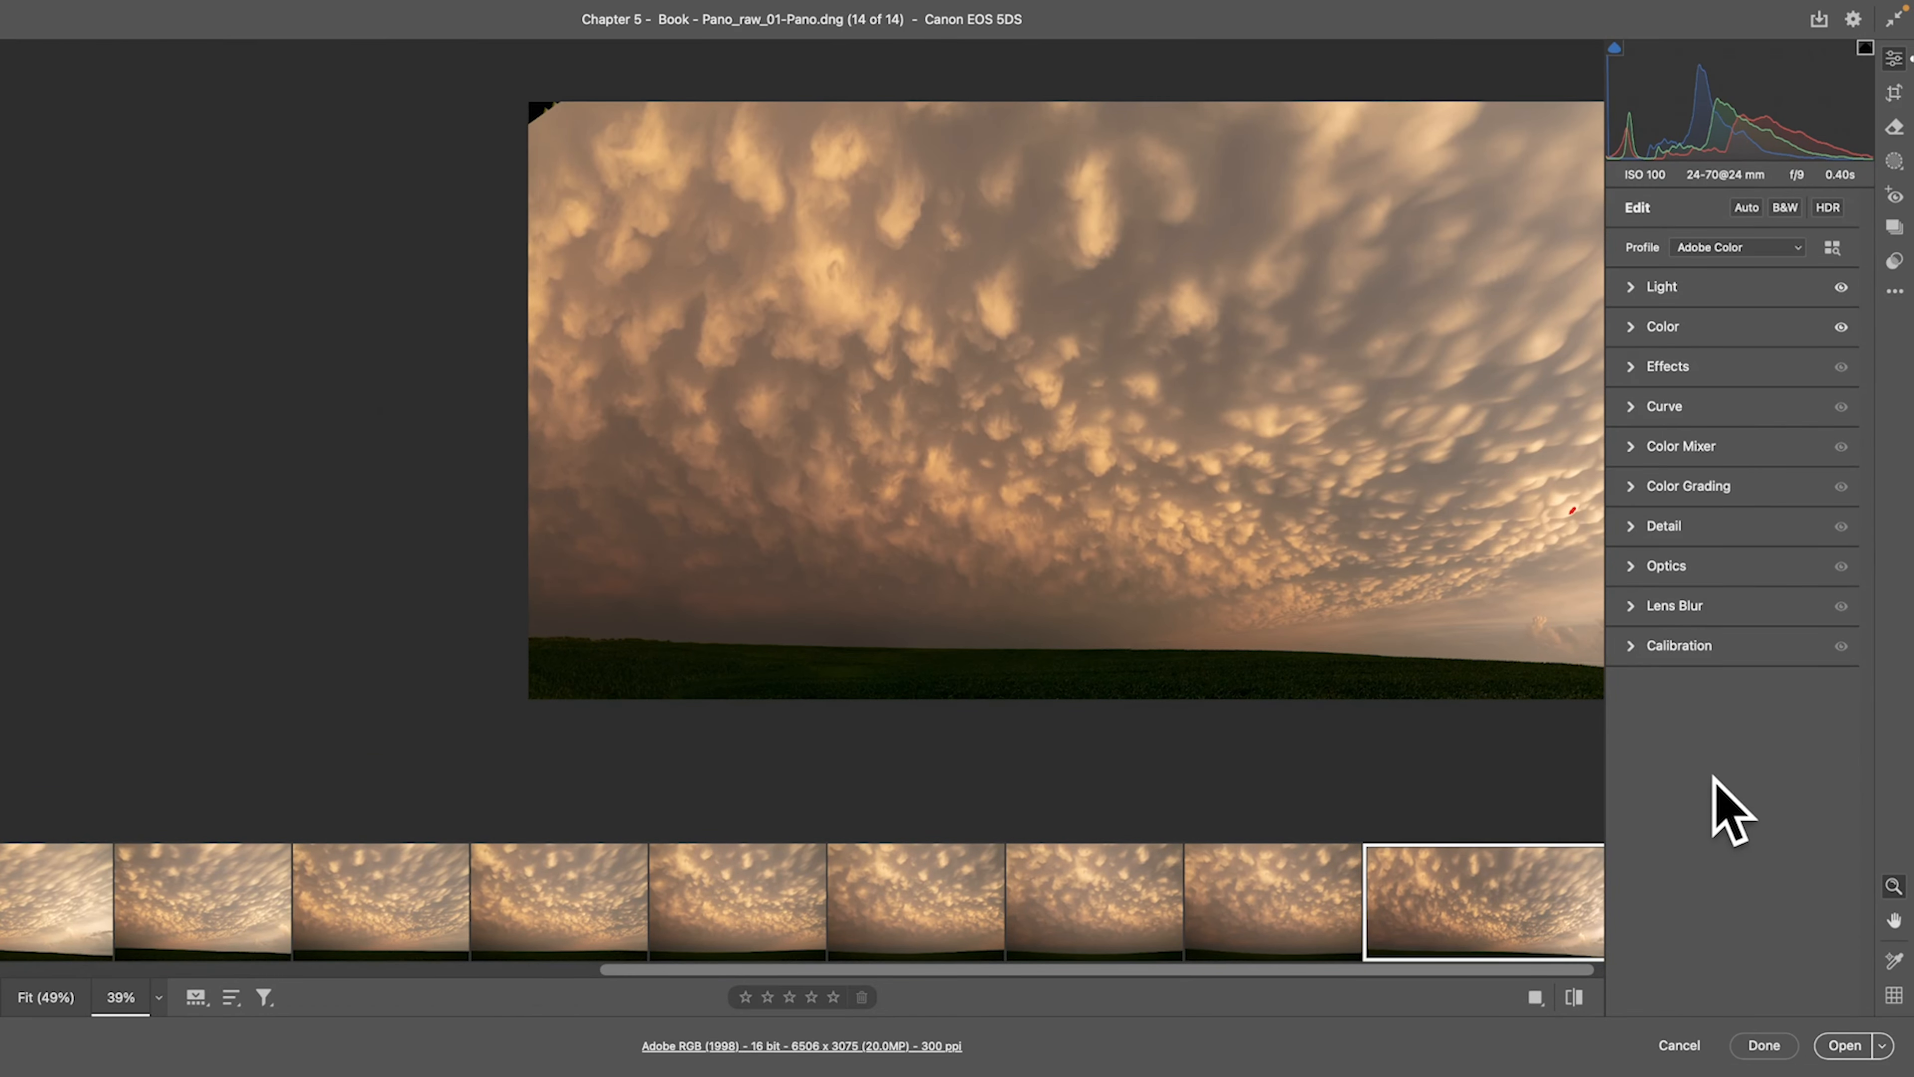
{"action": "left_click", "coordinate": [1777, 1044]}
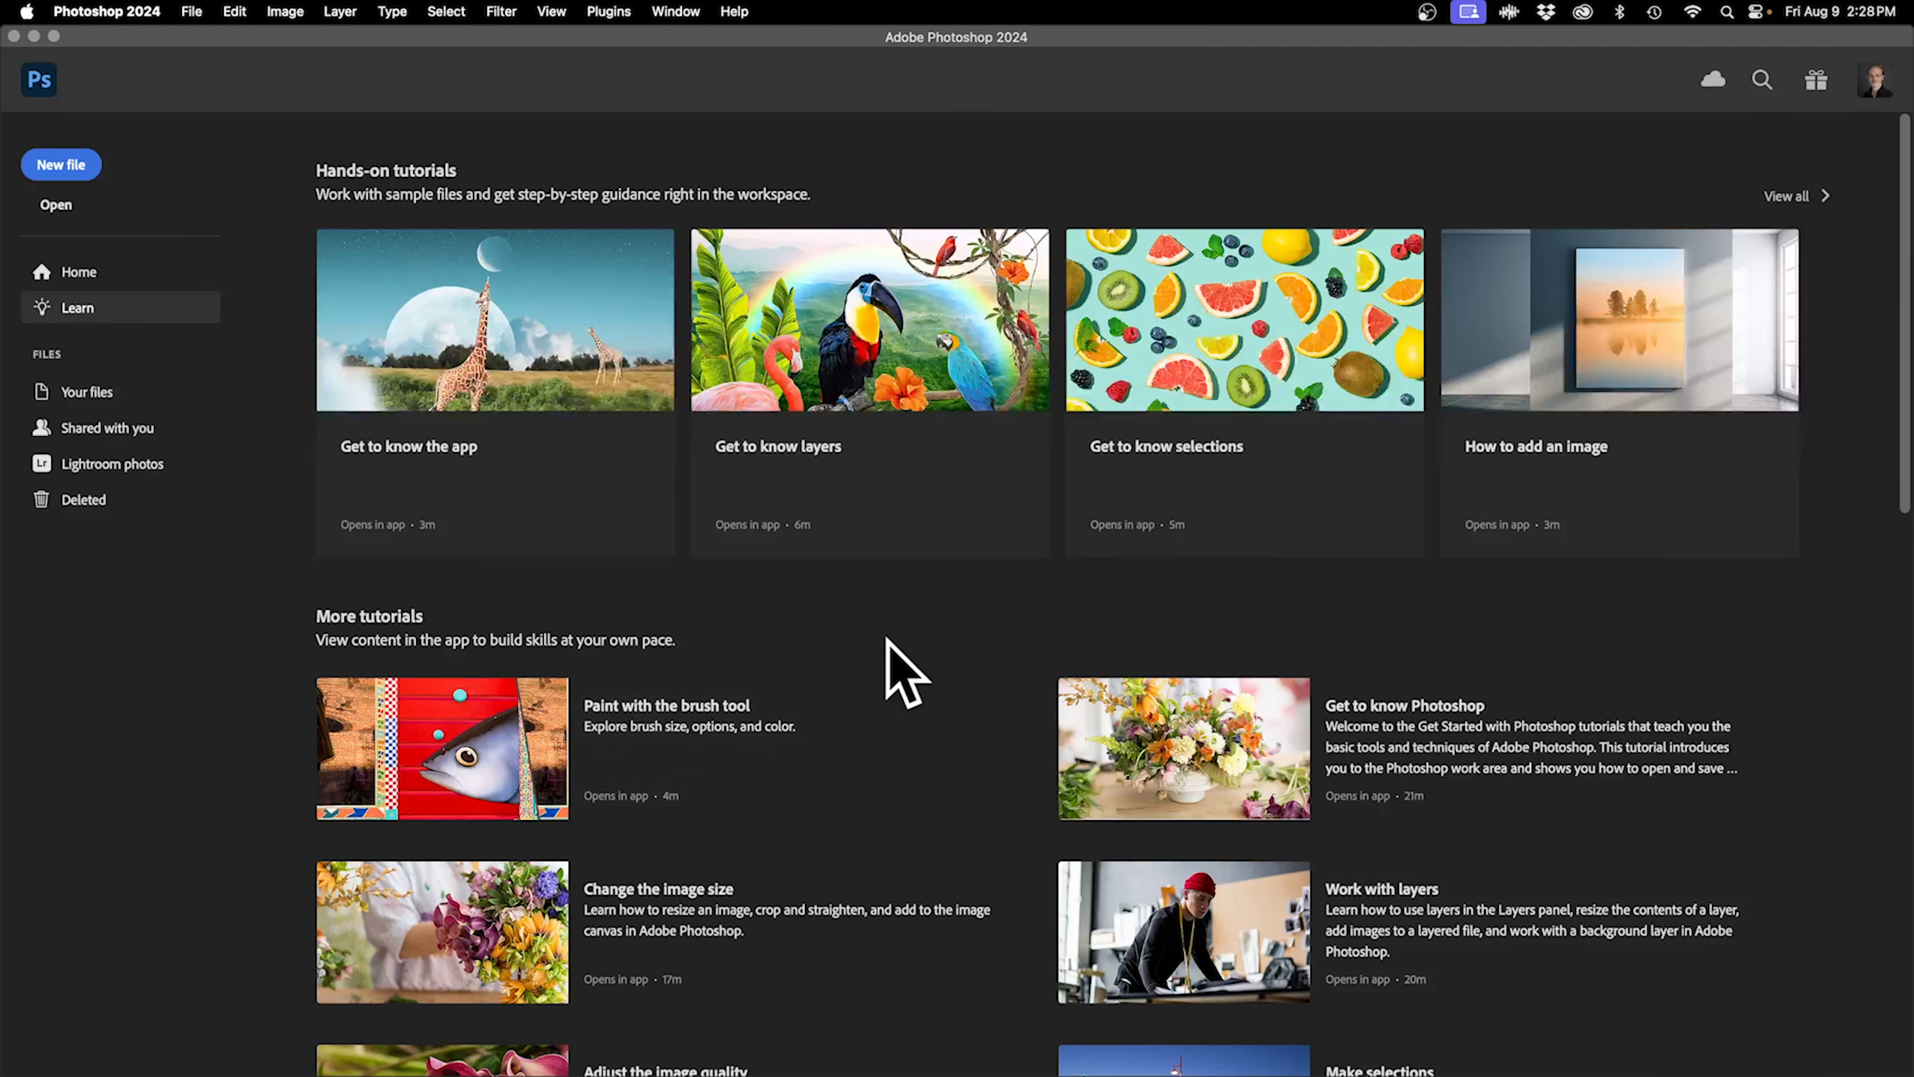
{"action": "mouse_move", "coordinate": [783, 1063]}
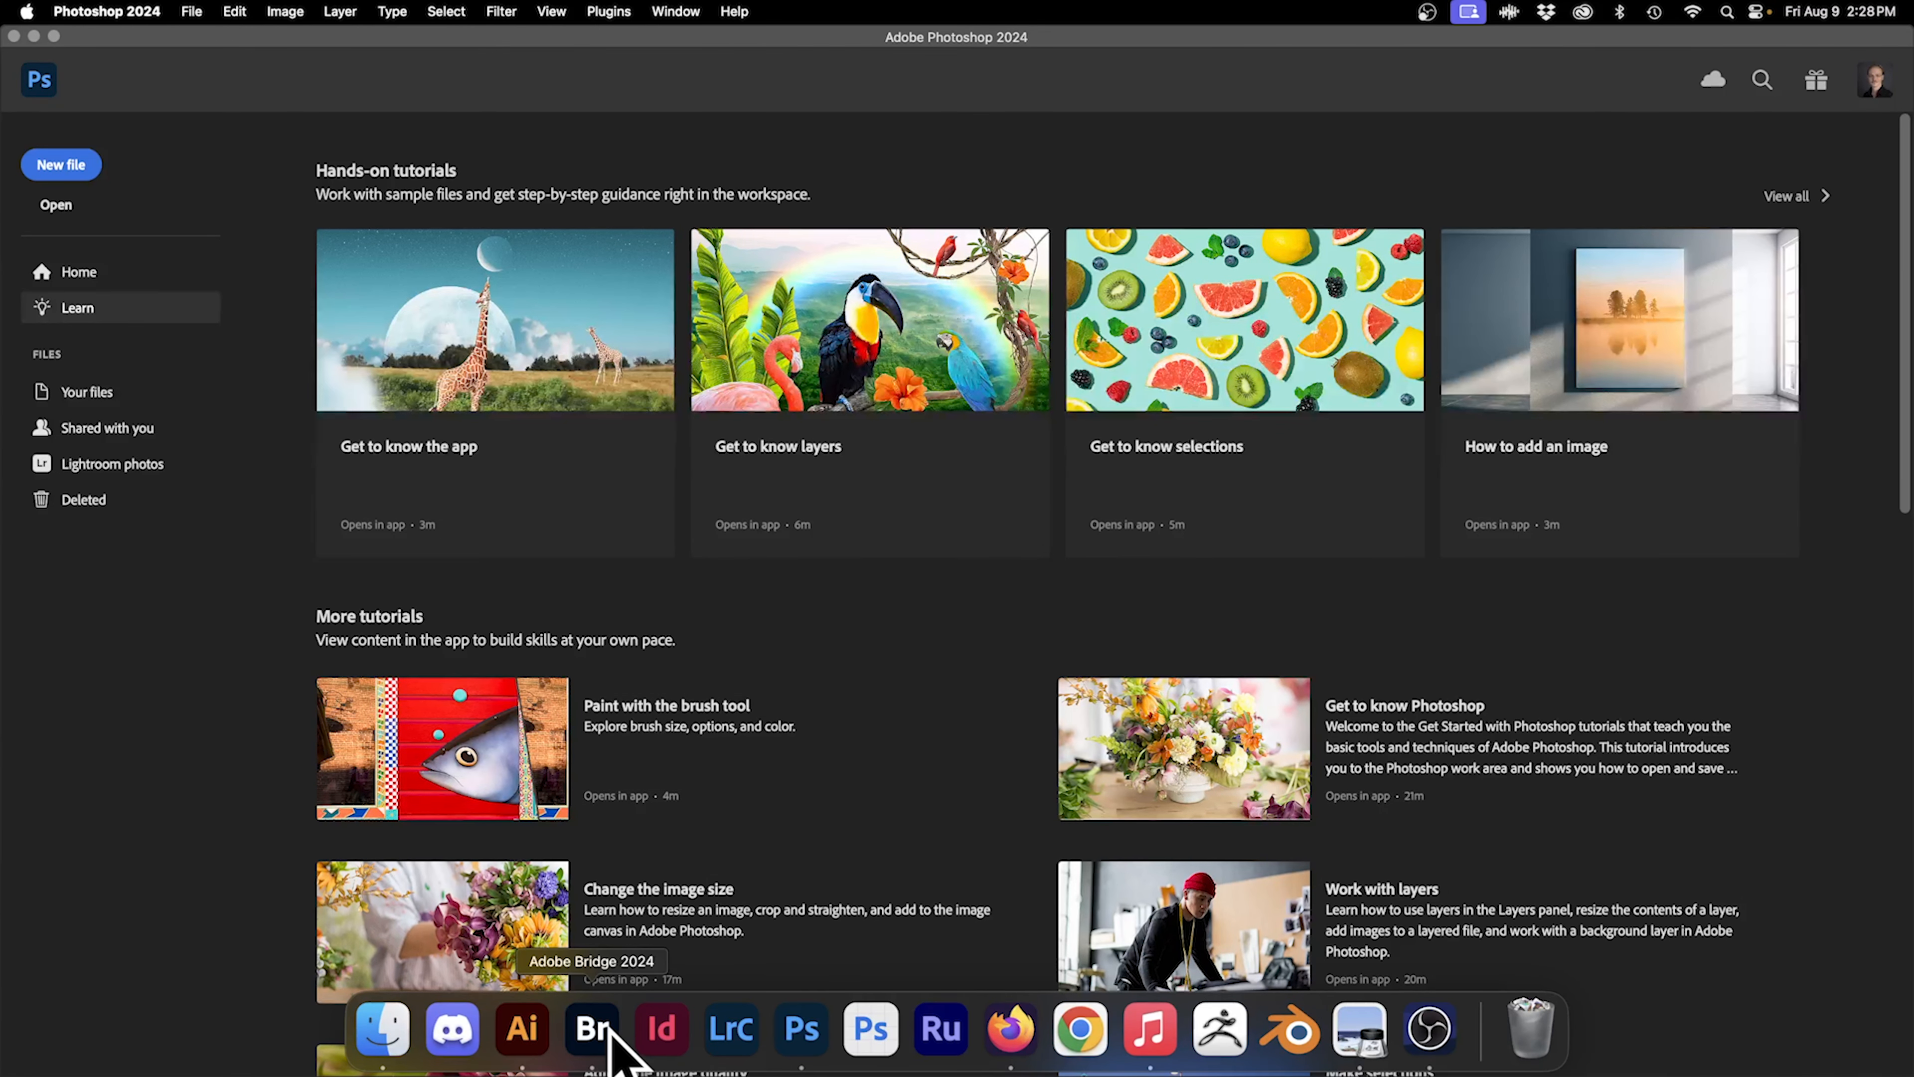
{"action": "left_click", "coordinate": [611, 1029]}
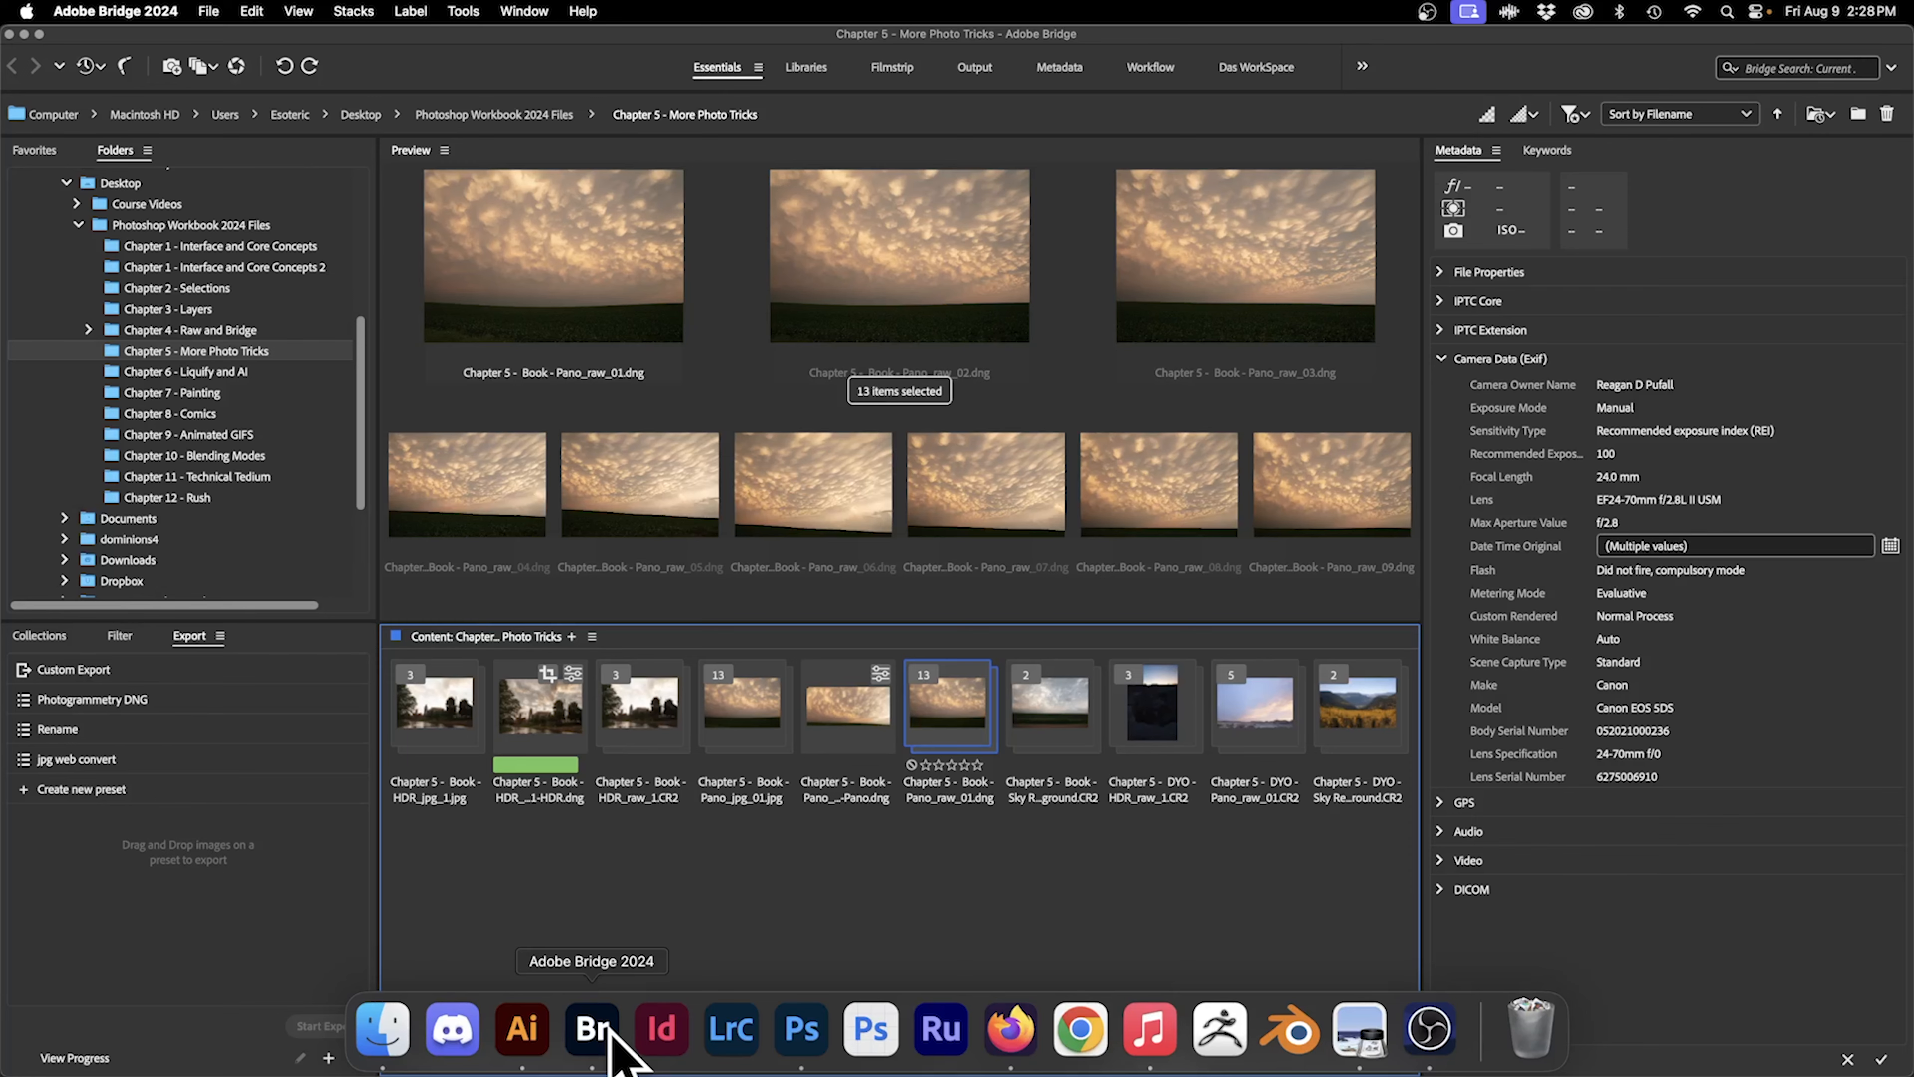
Label the merged Chapter 5 - Book - Pano_raw_01-Pano.dng image as Approved.
{"action": "left_click", "coordinate": [855, 720]}
{"action": "right_click", "coordinate": [856, 720]}
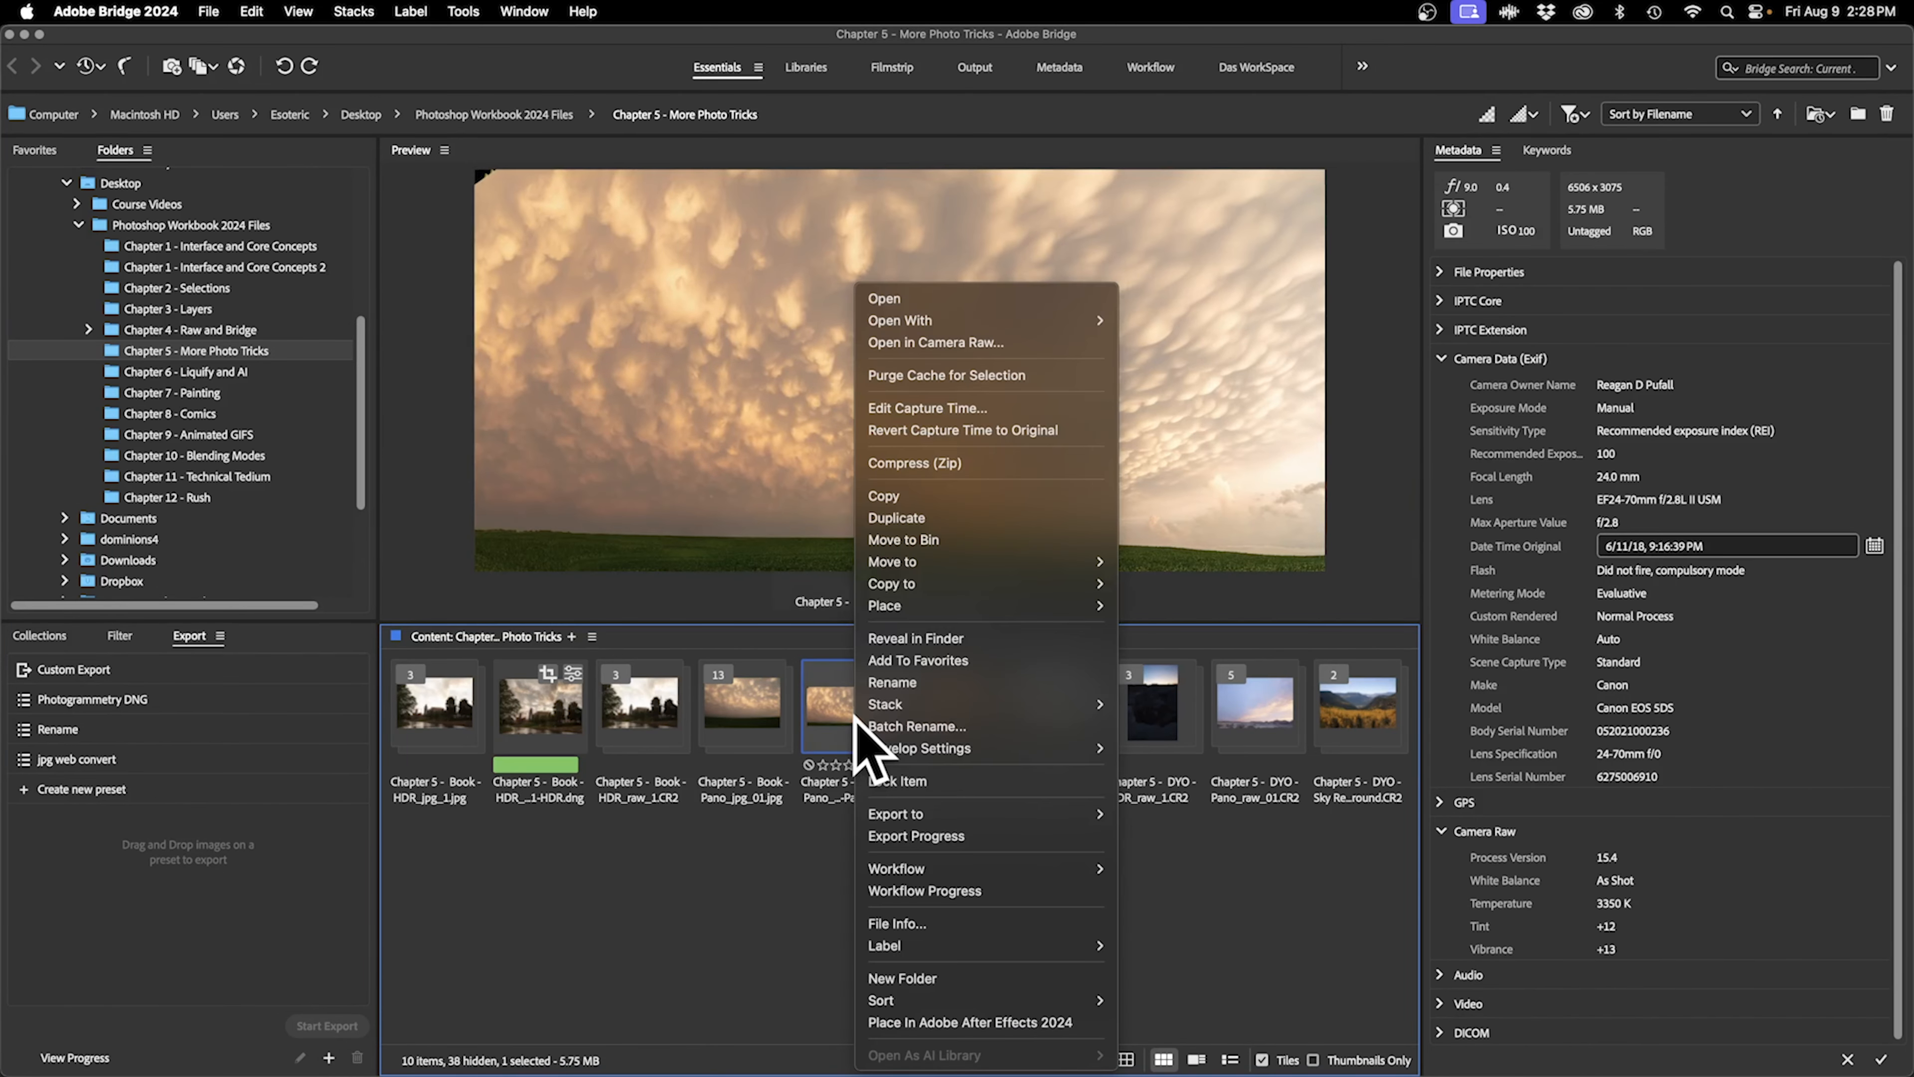
{"action": "mouse_move", "coordinate": [942, 947]}
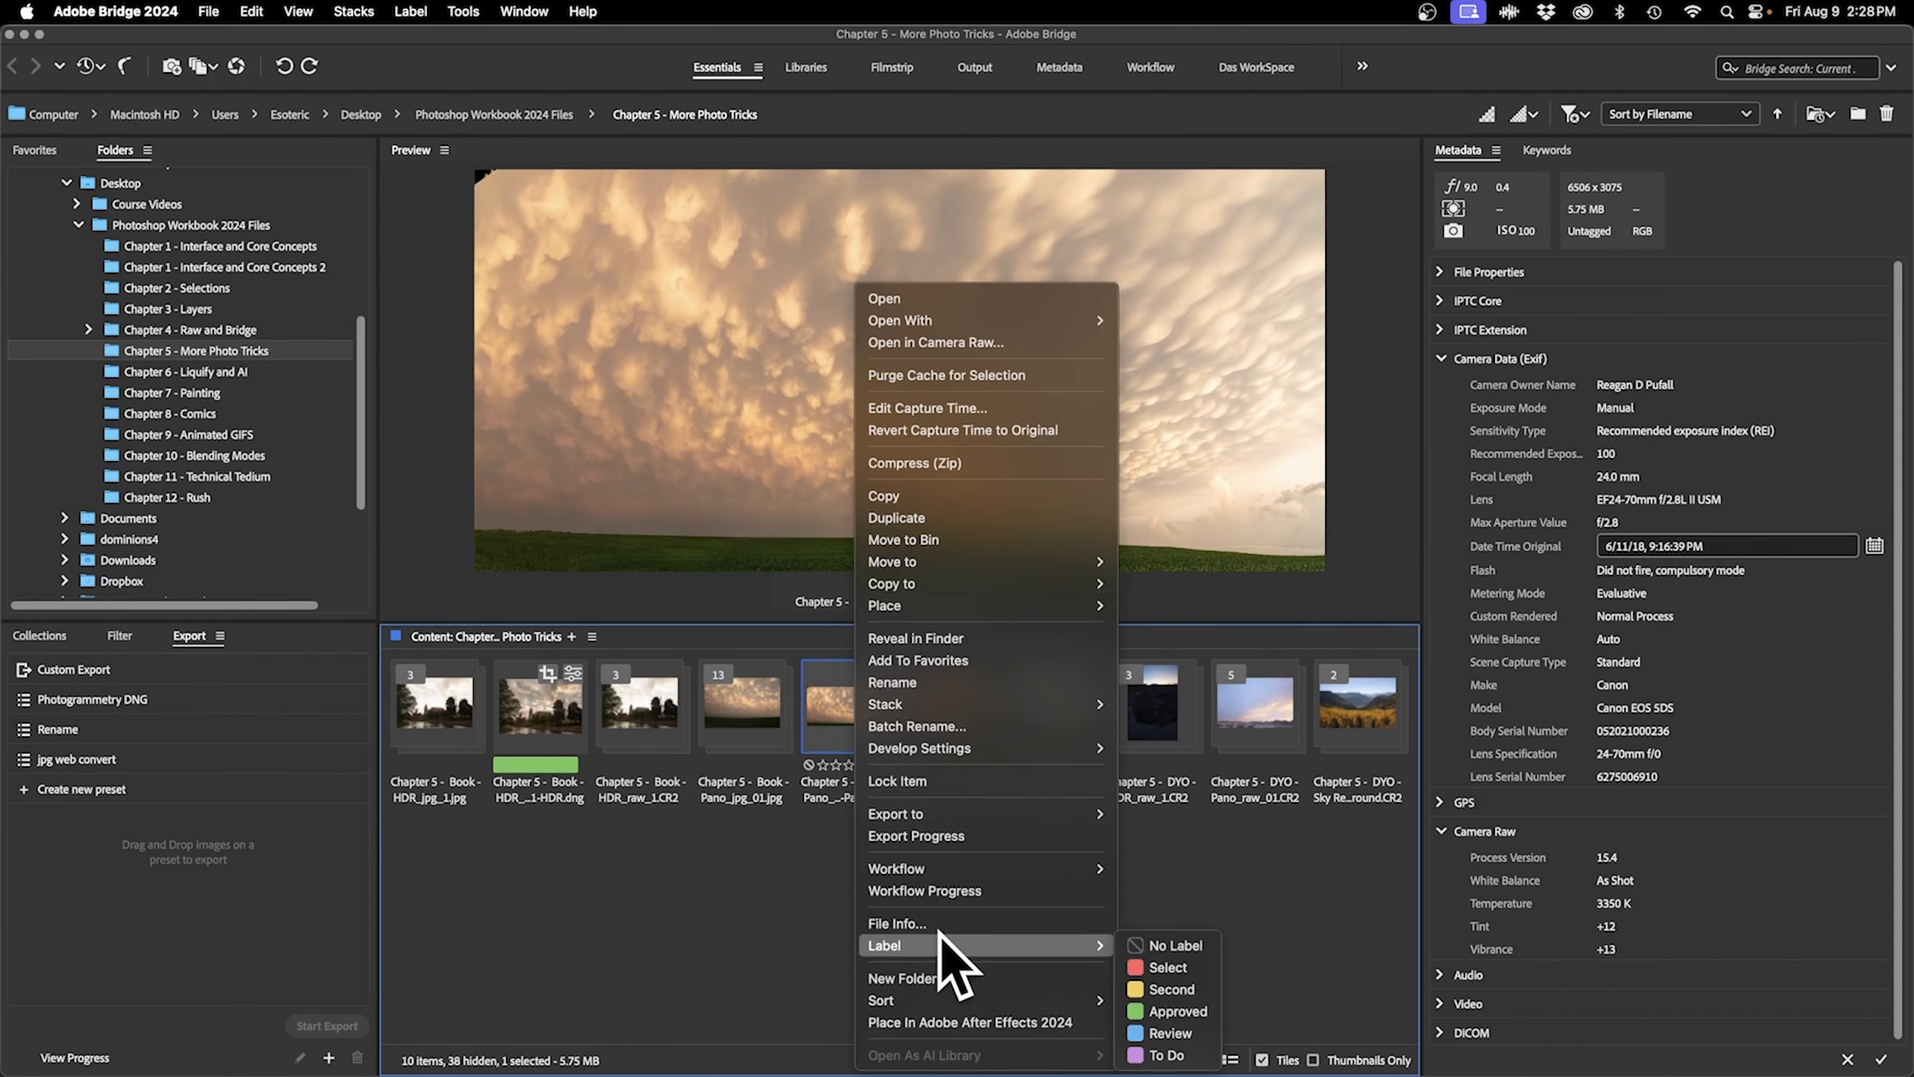
{"action": "left_click", "coordinate": [1193, 1012]}
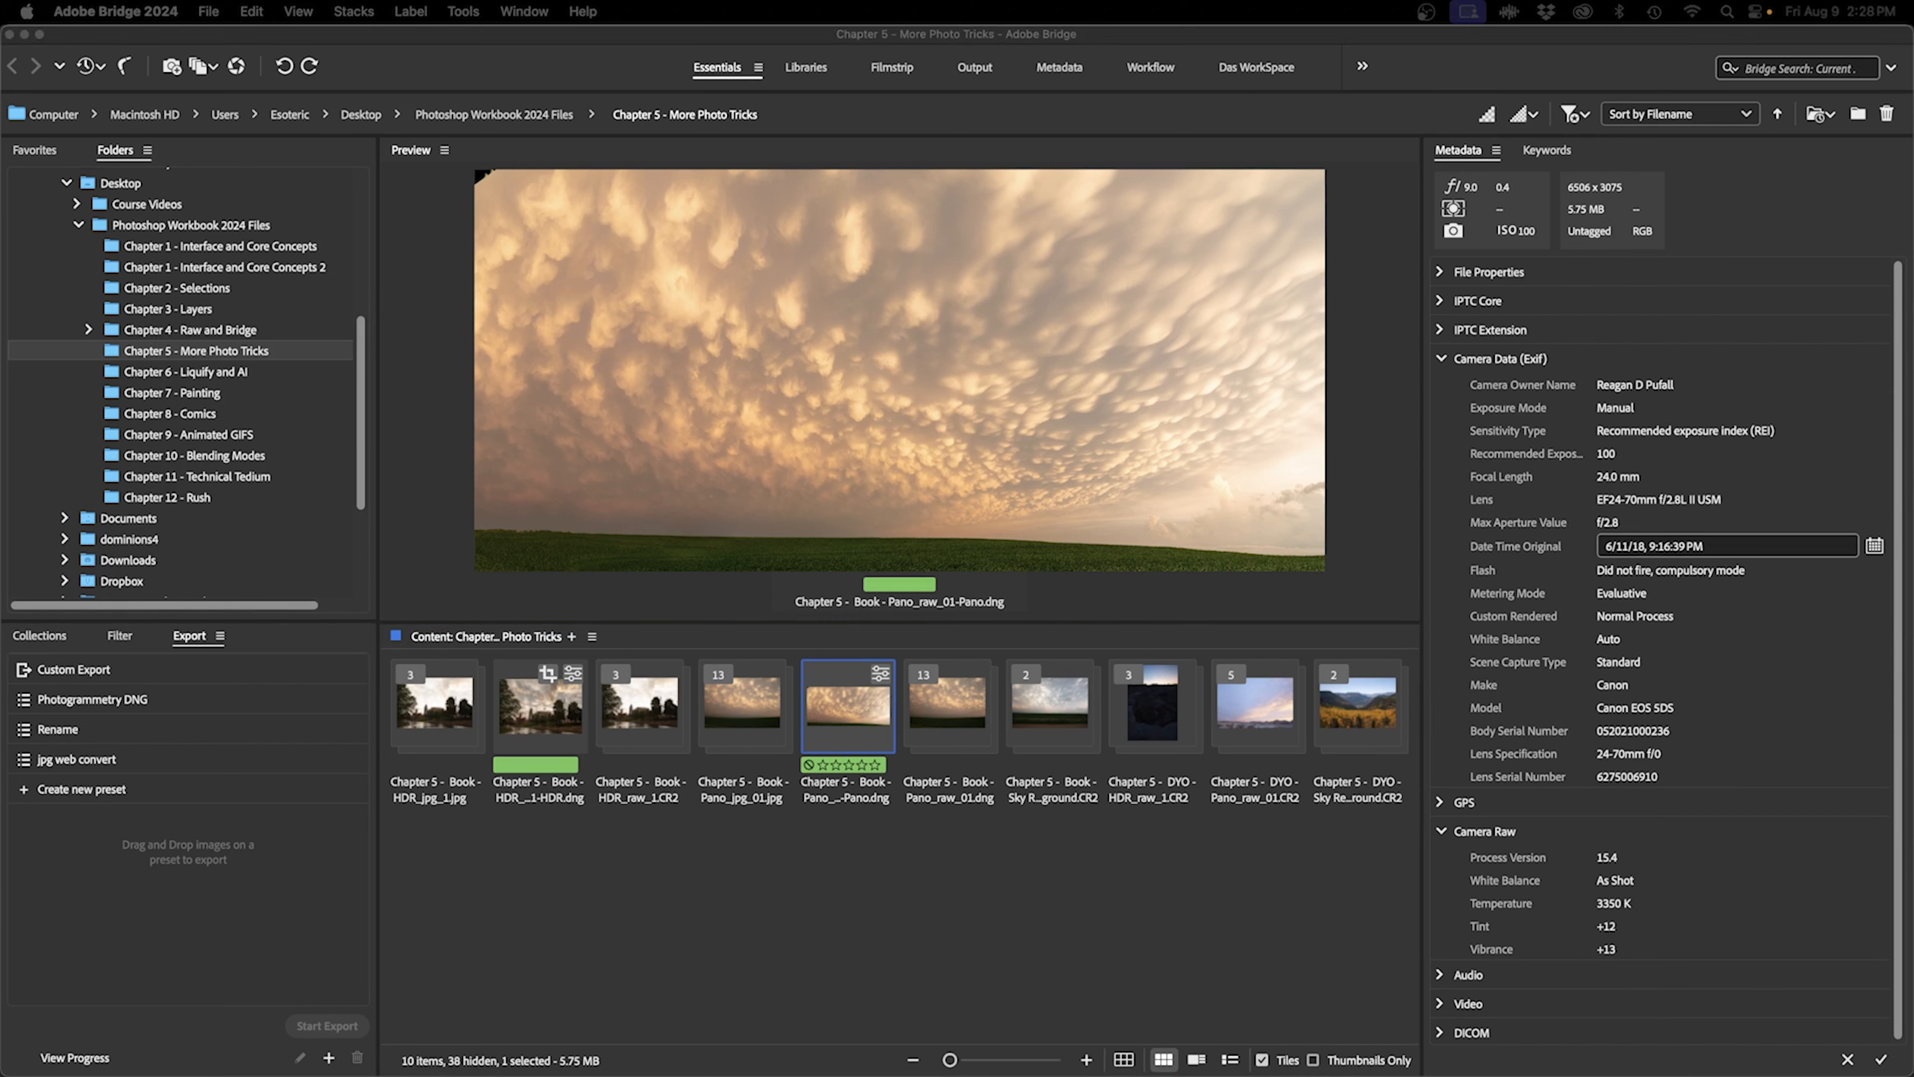
Select all three images of the Chapter 5 - Book - HDR_jpg stack and send them to Photoshop's Merge to HDR Pro.
{"action": "left_click", "coordinate": [729, 896]}
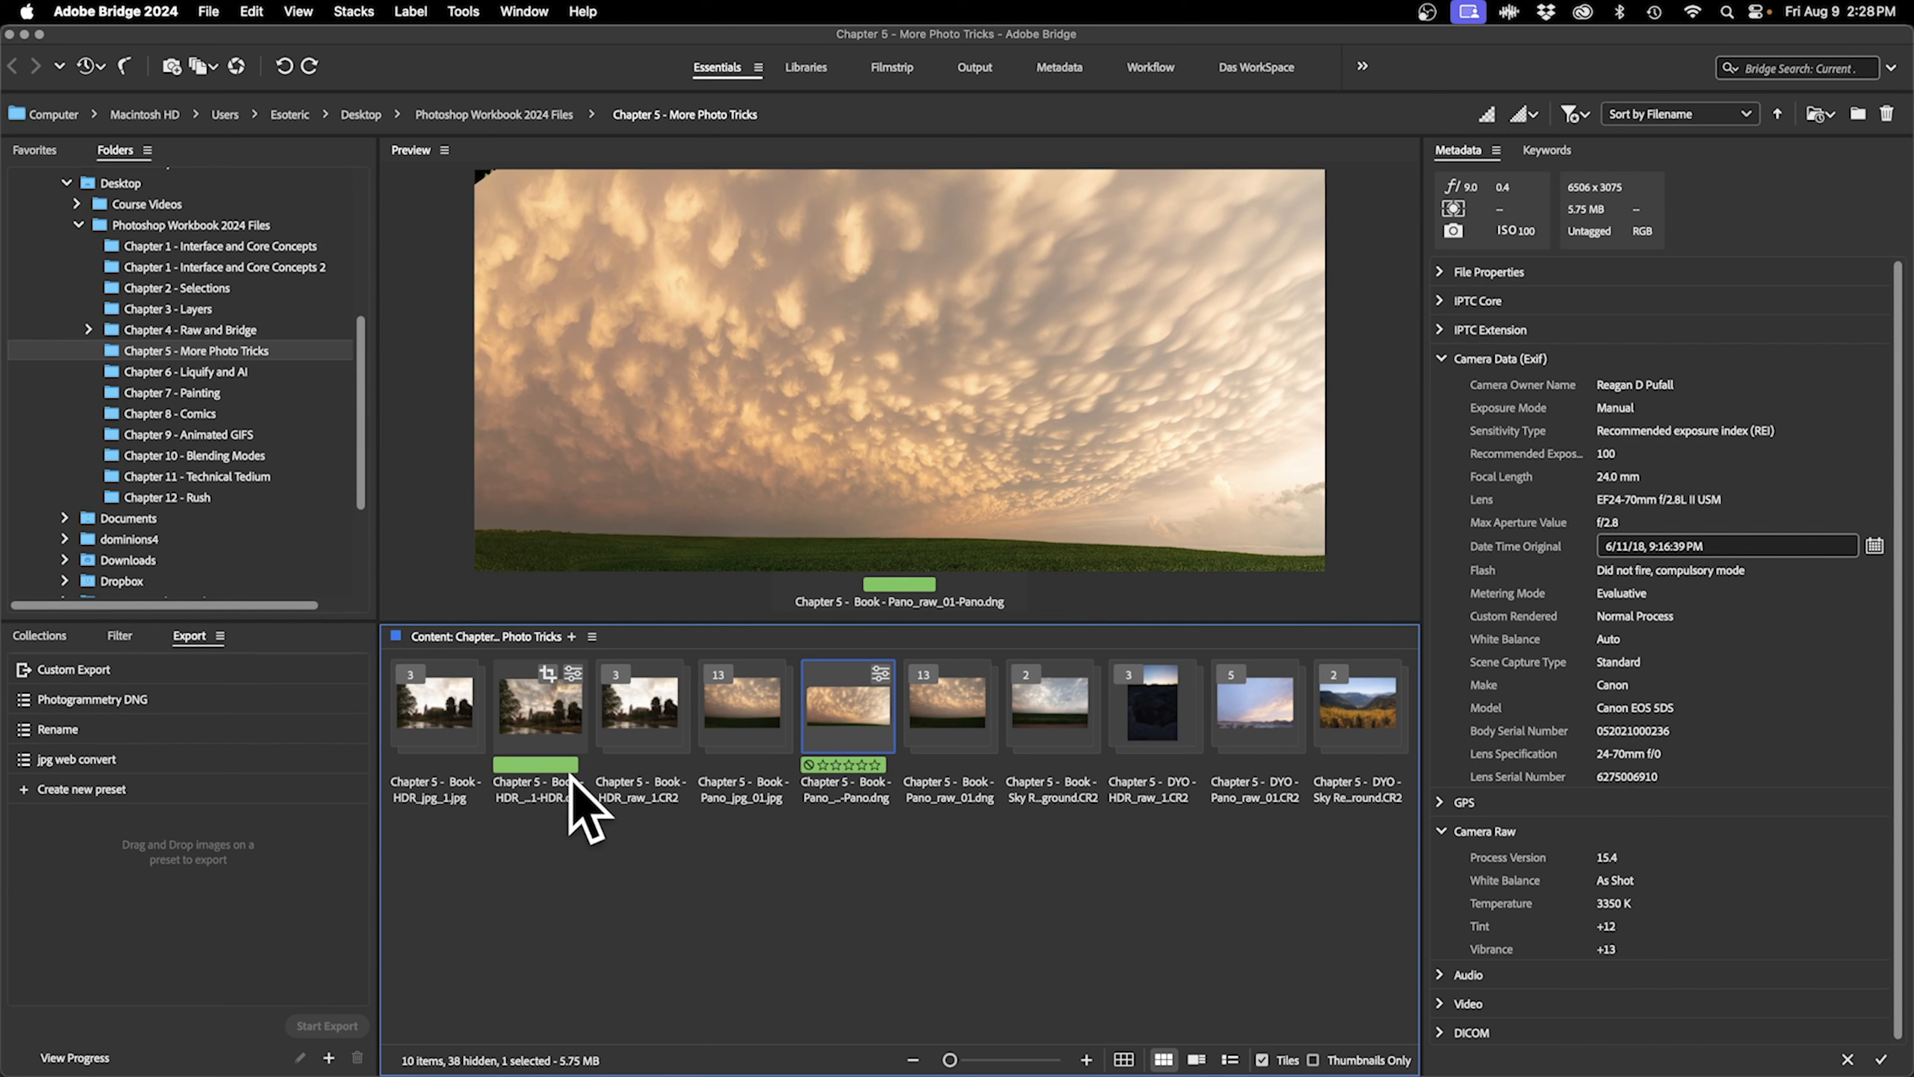
{"action": "left_click", "coordinate": [439, 763]}
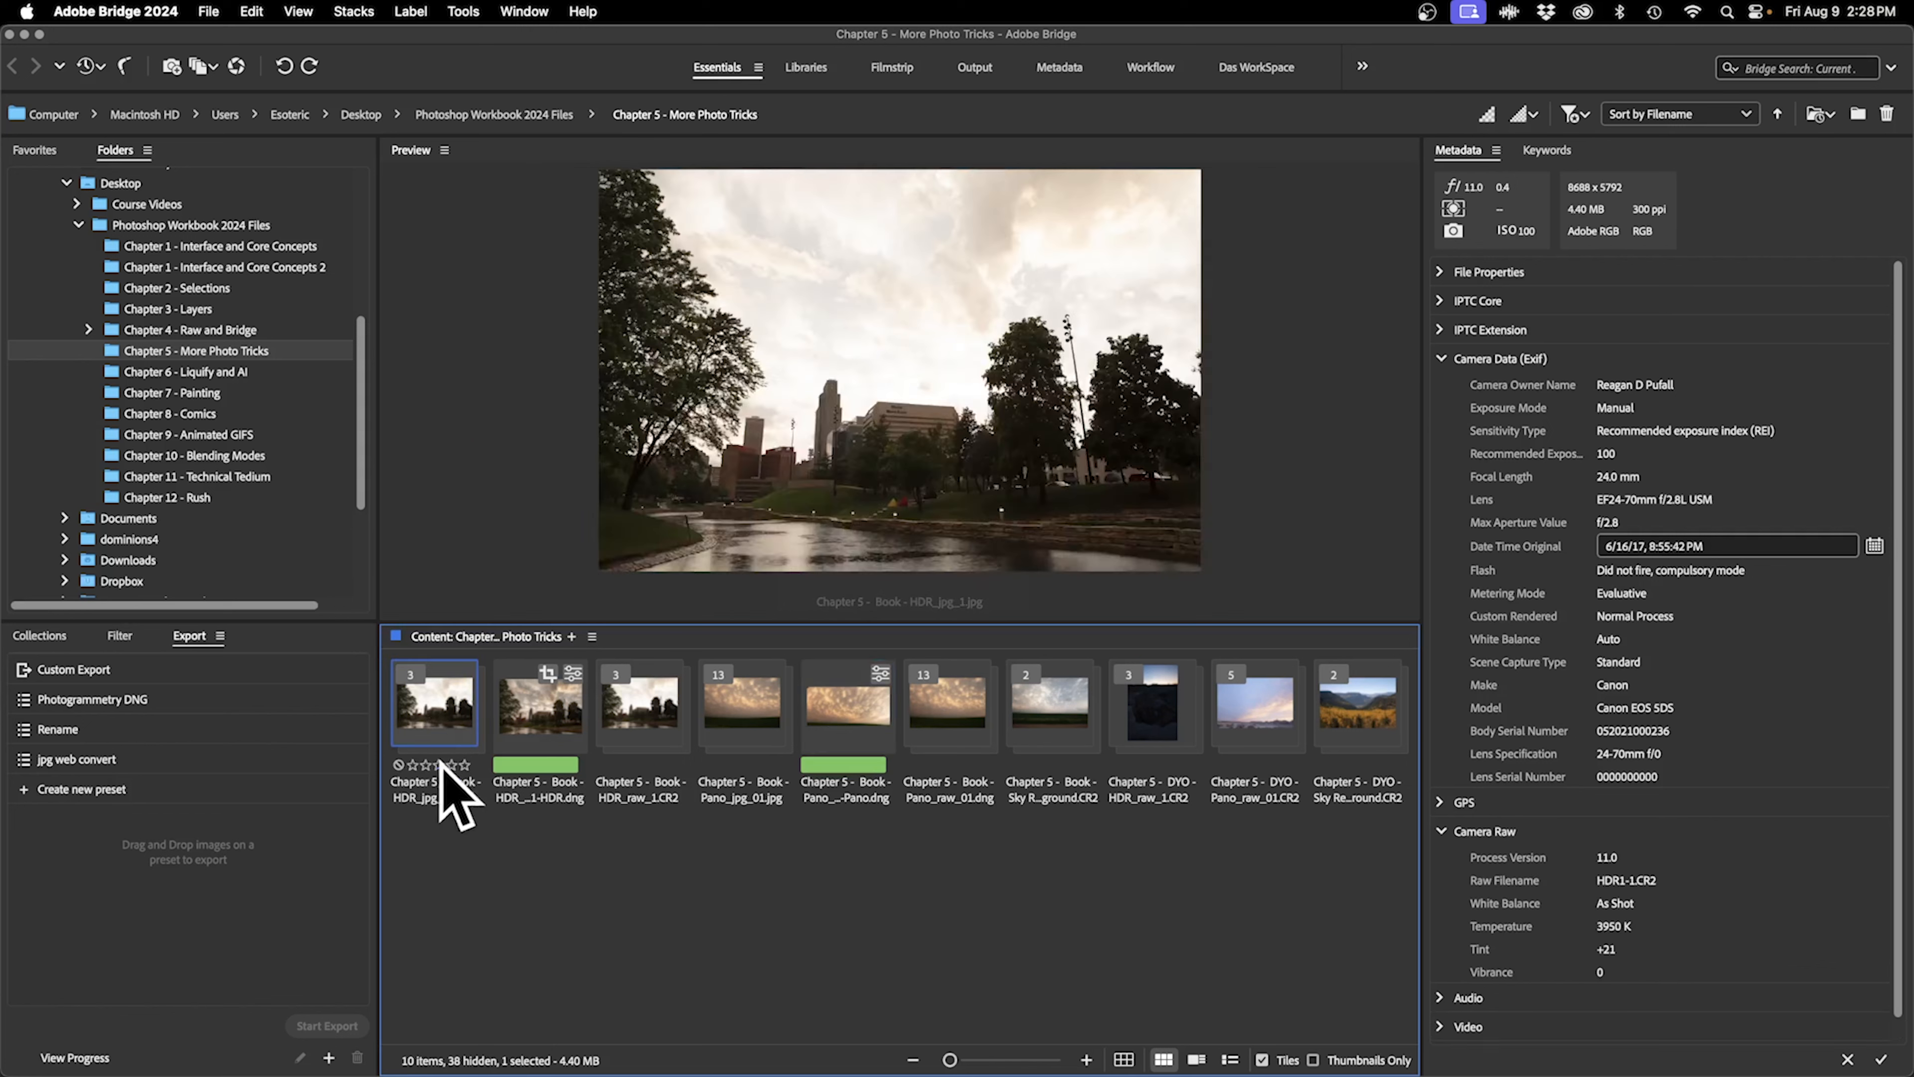
{"action": "left_click", "coordinate": [482, 717]}
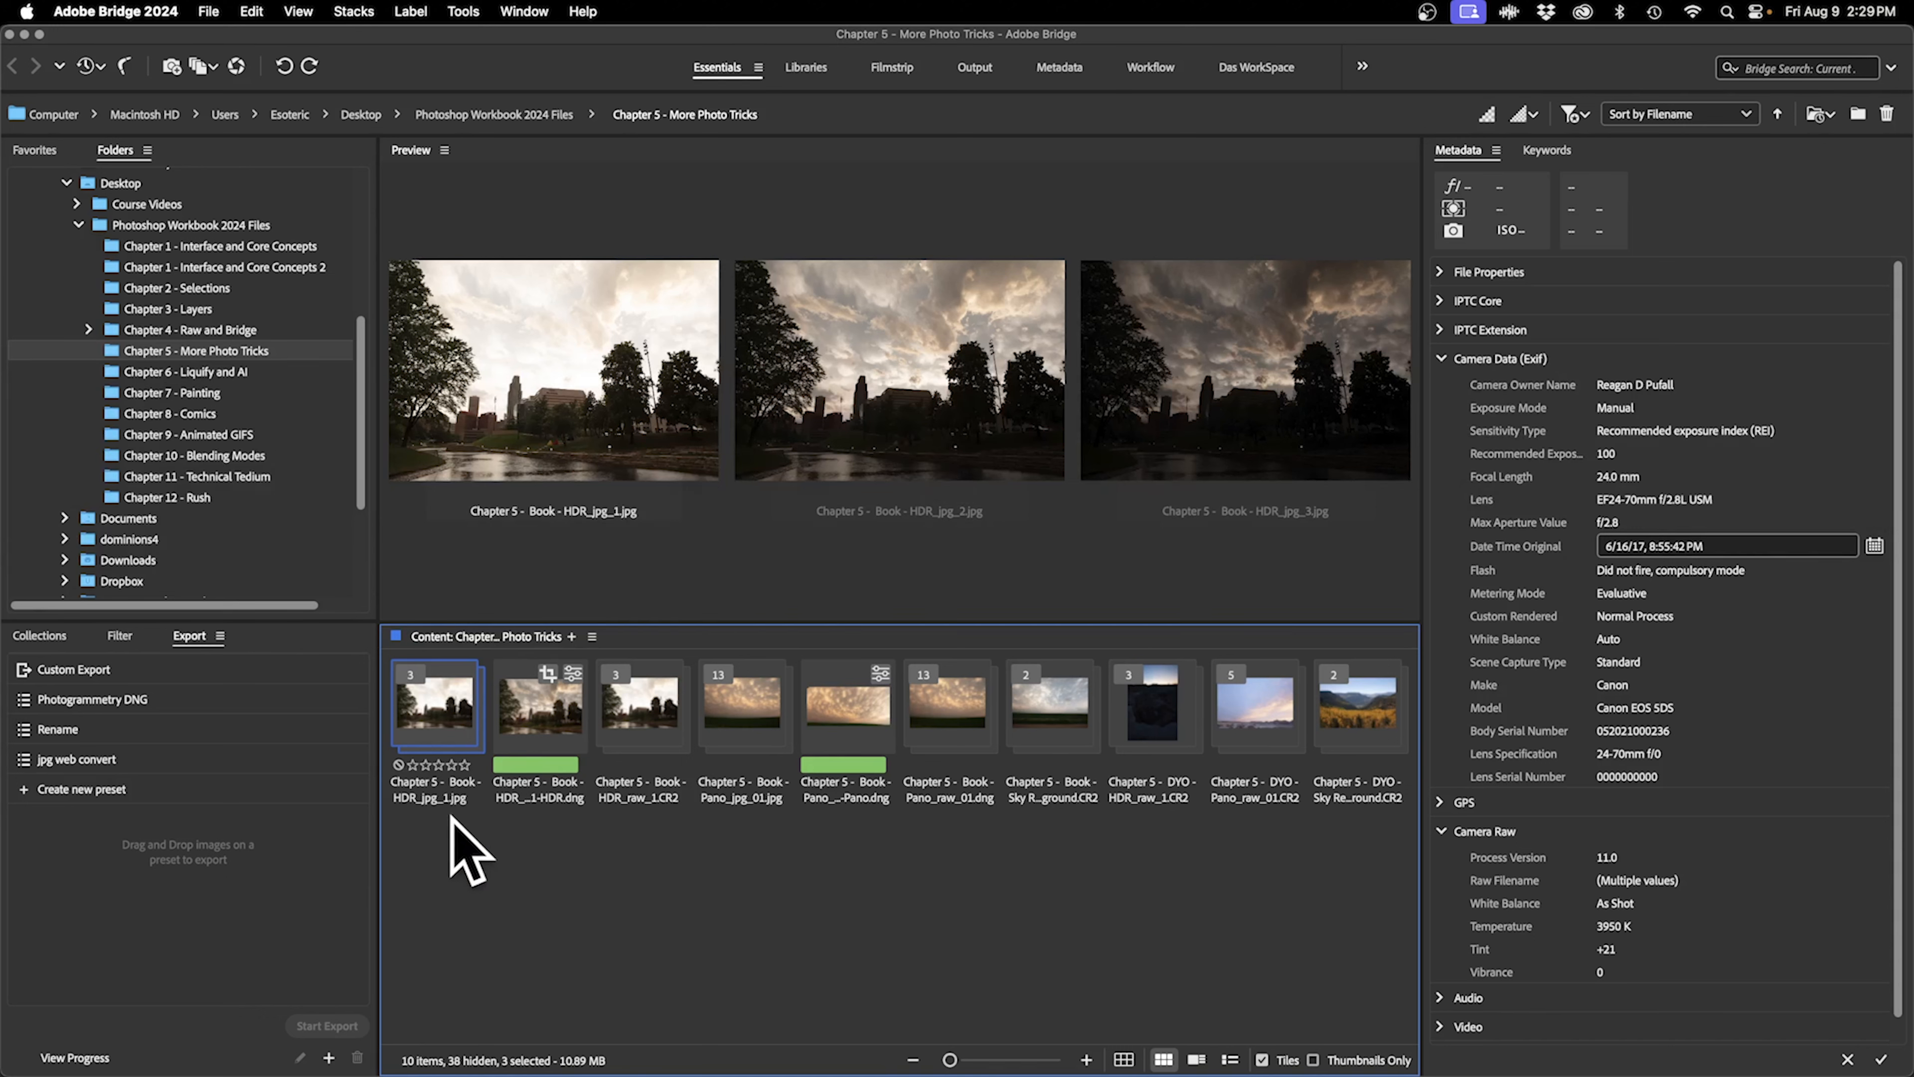
{"action": "left_click", "coordinate": [470, 875]}
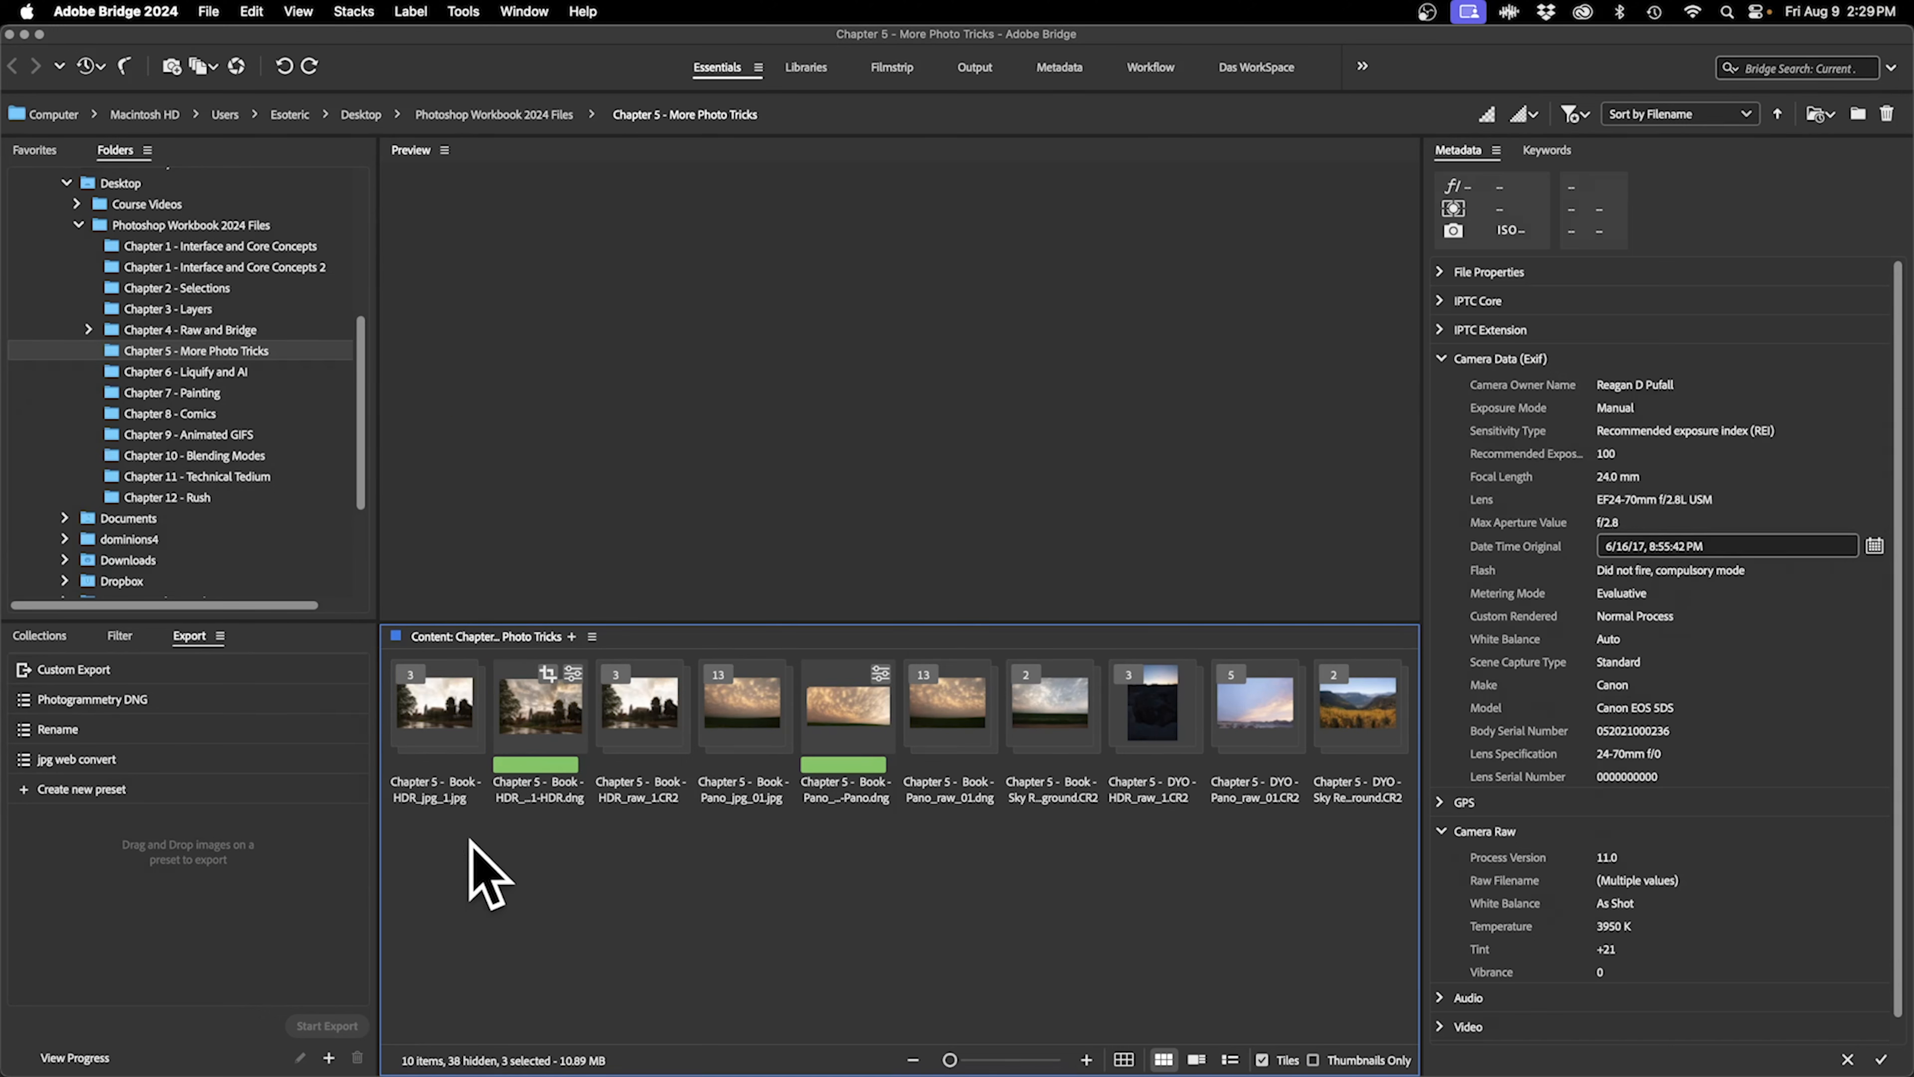
{"action": "left_click", "coordinate": [469, 722]}
{"action": "left_click", "coordinate": [485, 720]}
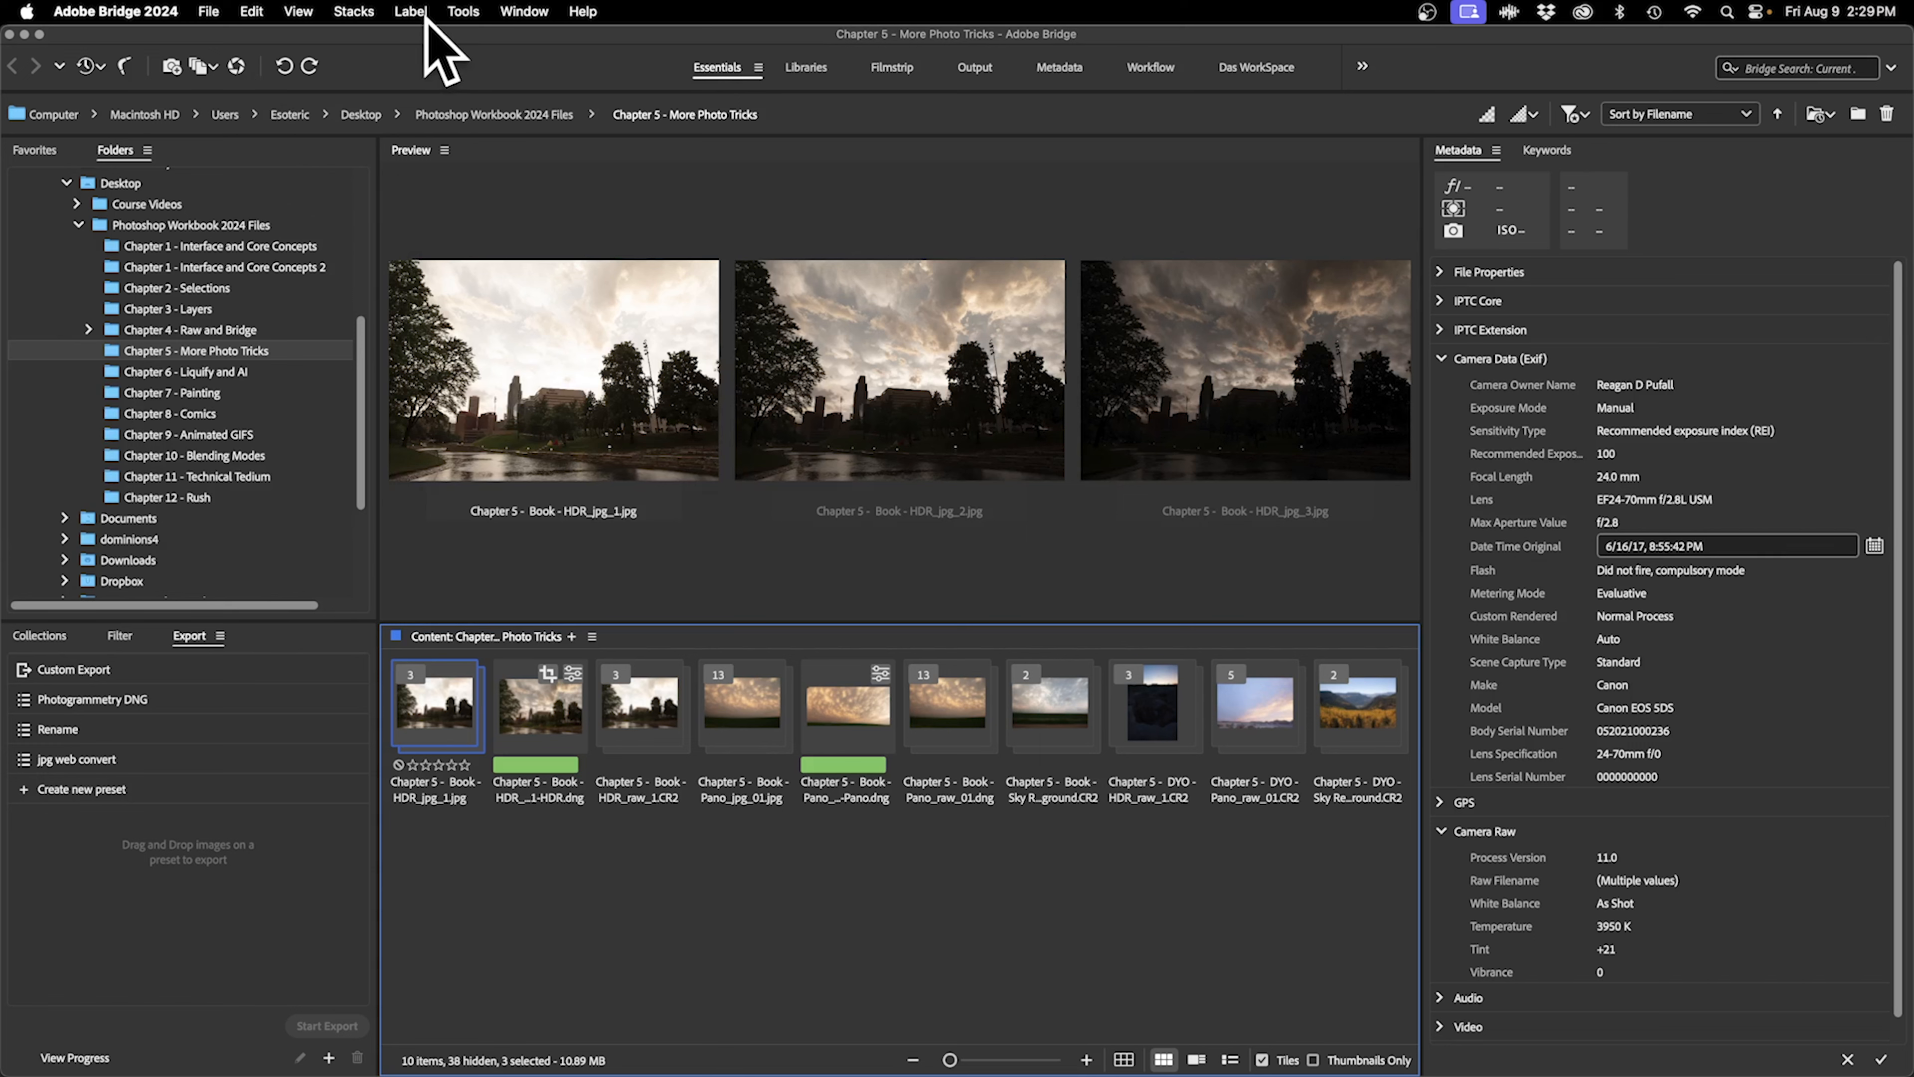
{"action": "left_click", "coordinate": [463, 11]}
{"action": "mouse_move", "coordinate": [498, 273]}
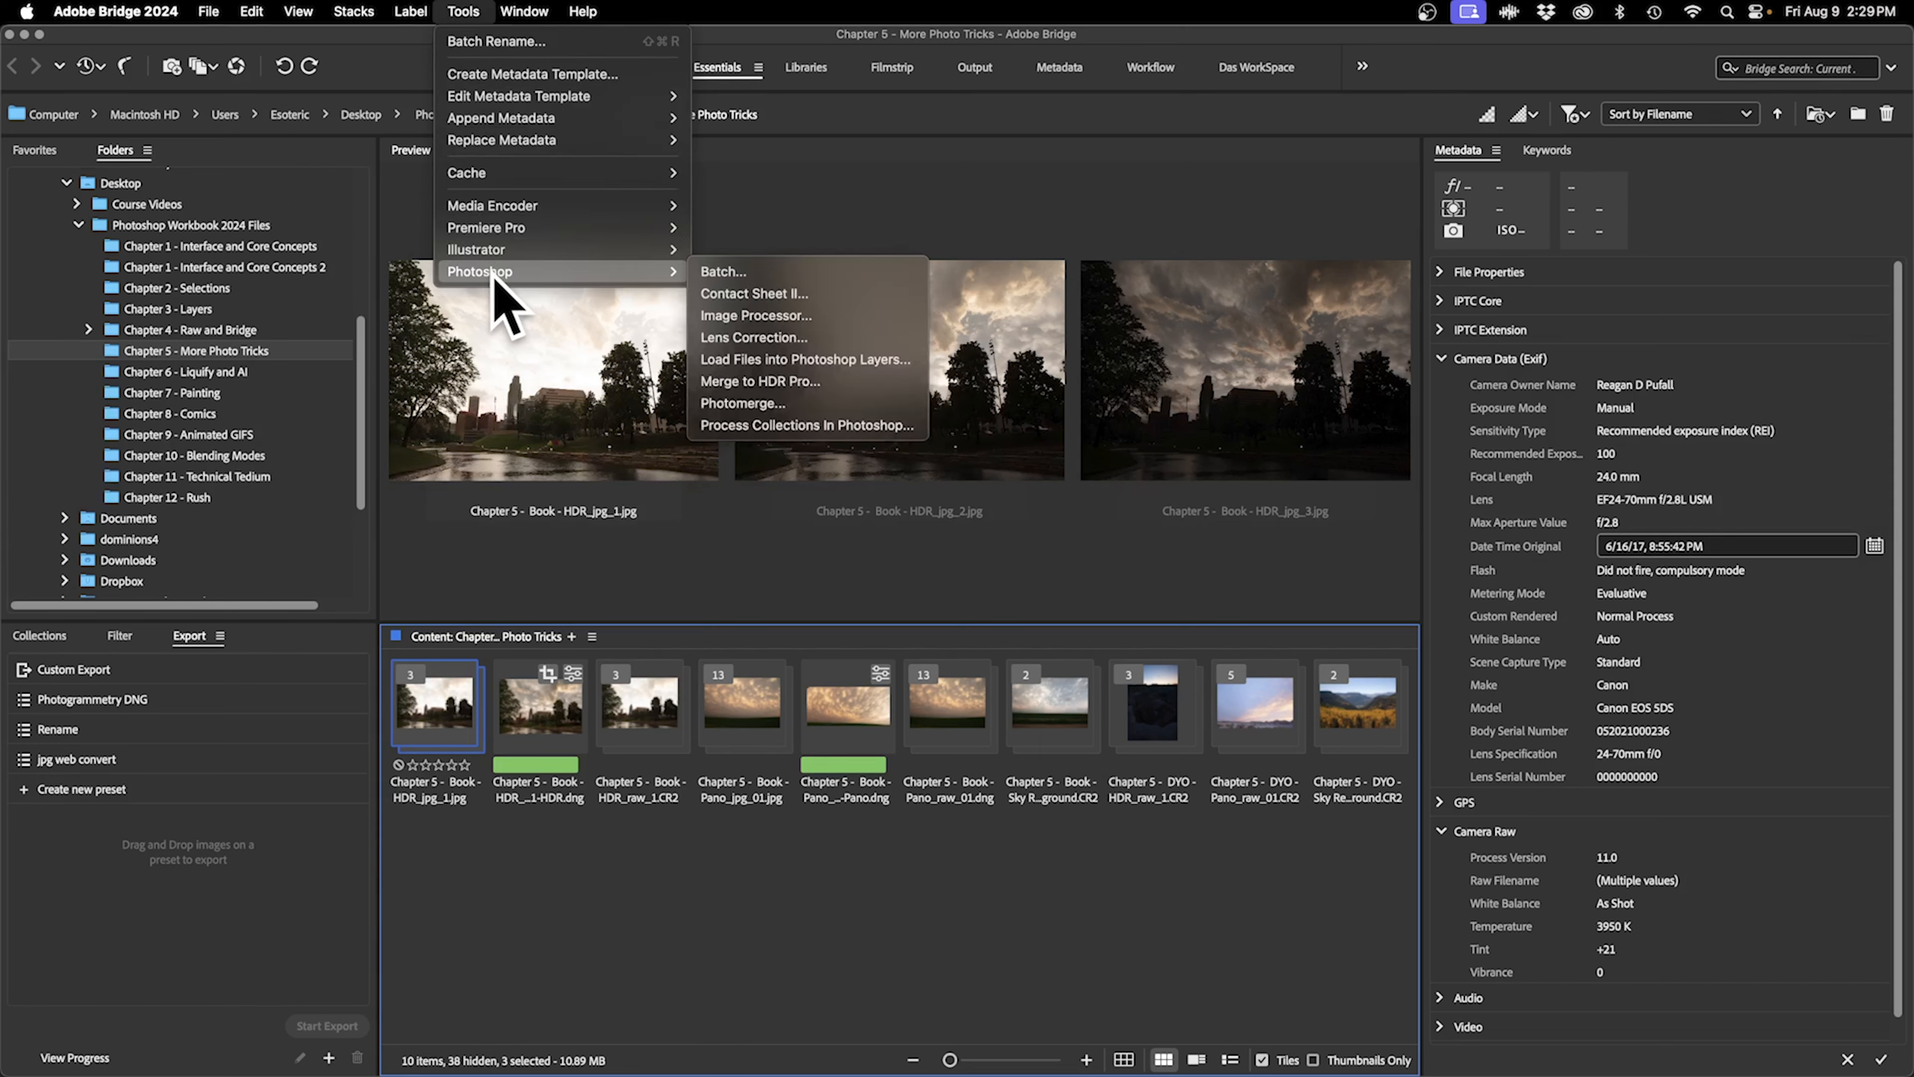
{"action": "left_click", "coordinate": [762, 381]}
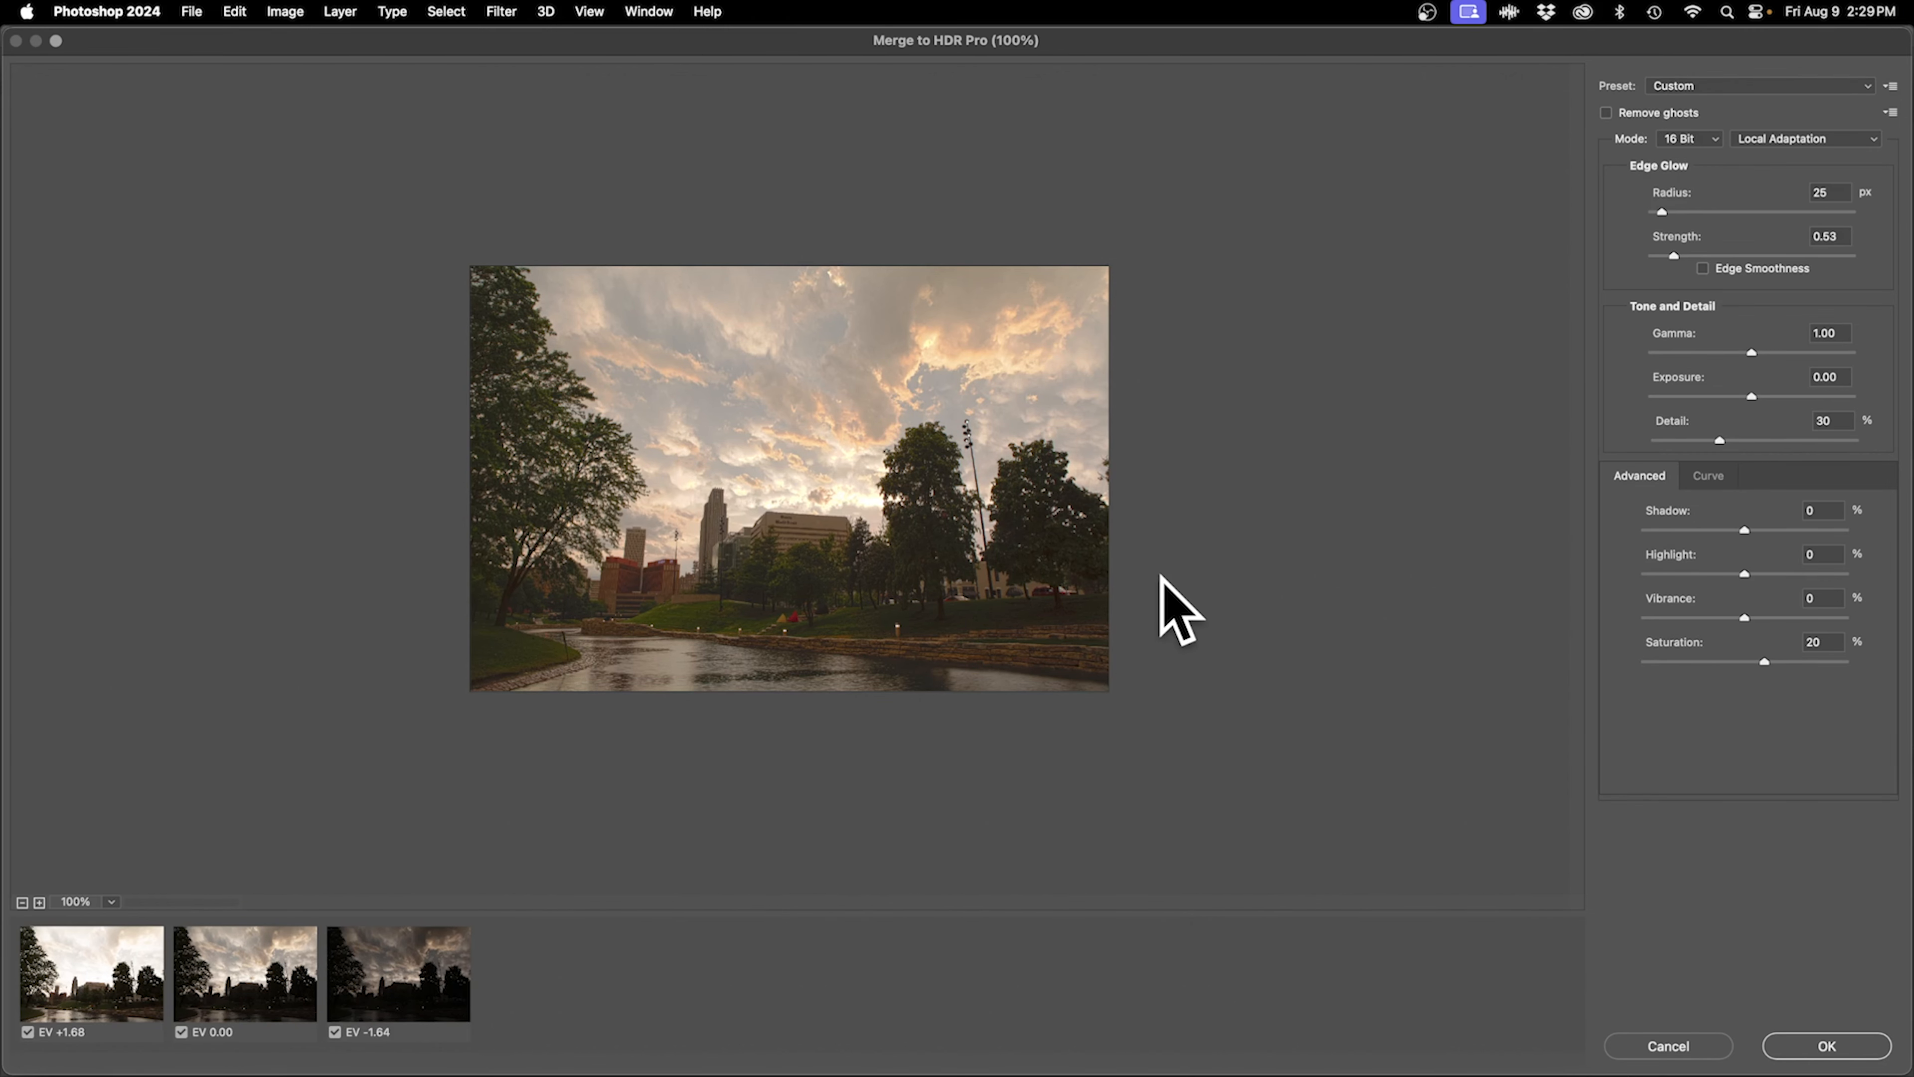
Apply the Default preset to the HDR merge, then set the Edge Glow Radius to 300 px and Strength to 1.52.
{"action": "key", "text": "super+equal"}
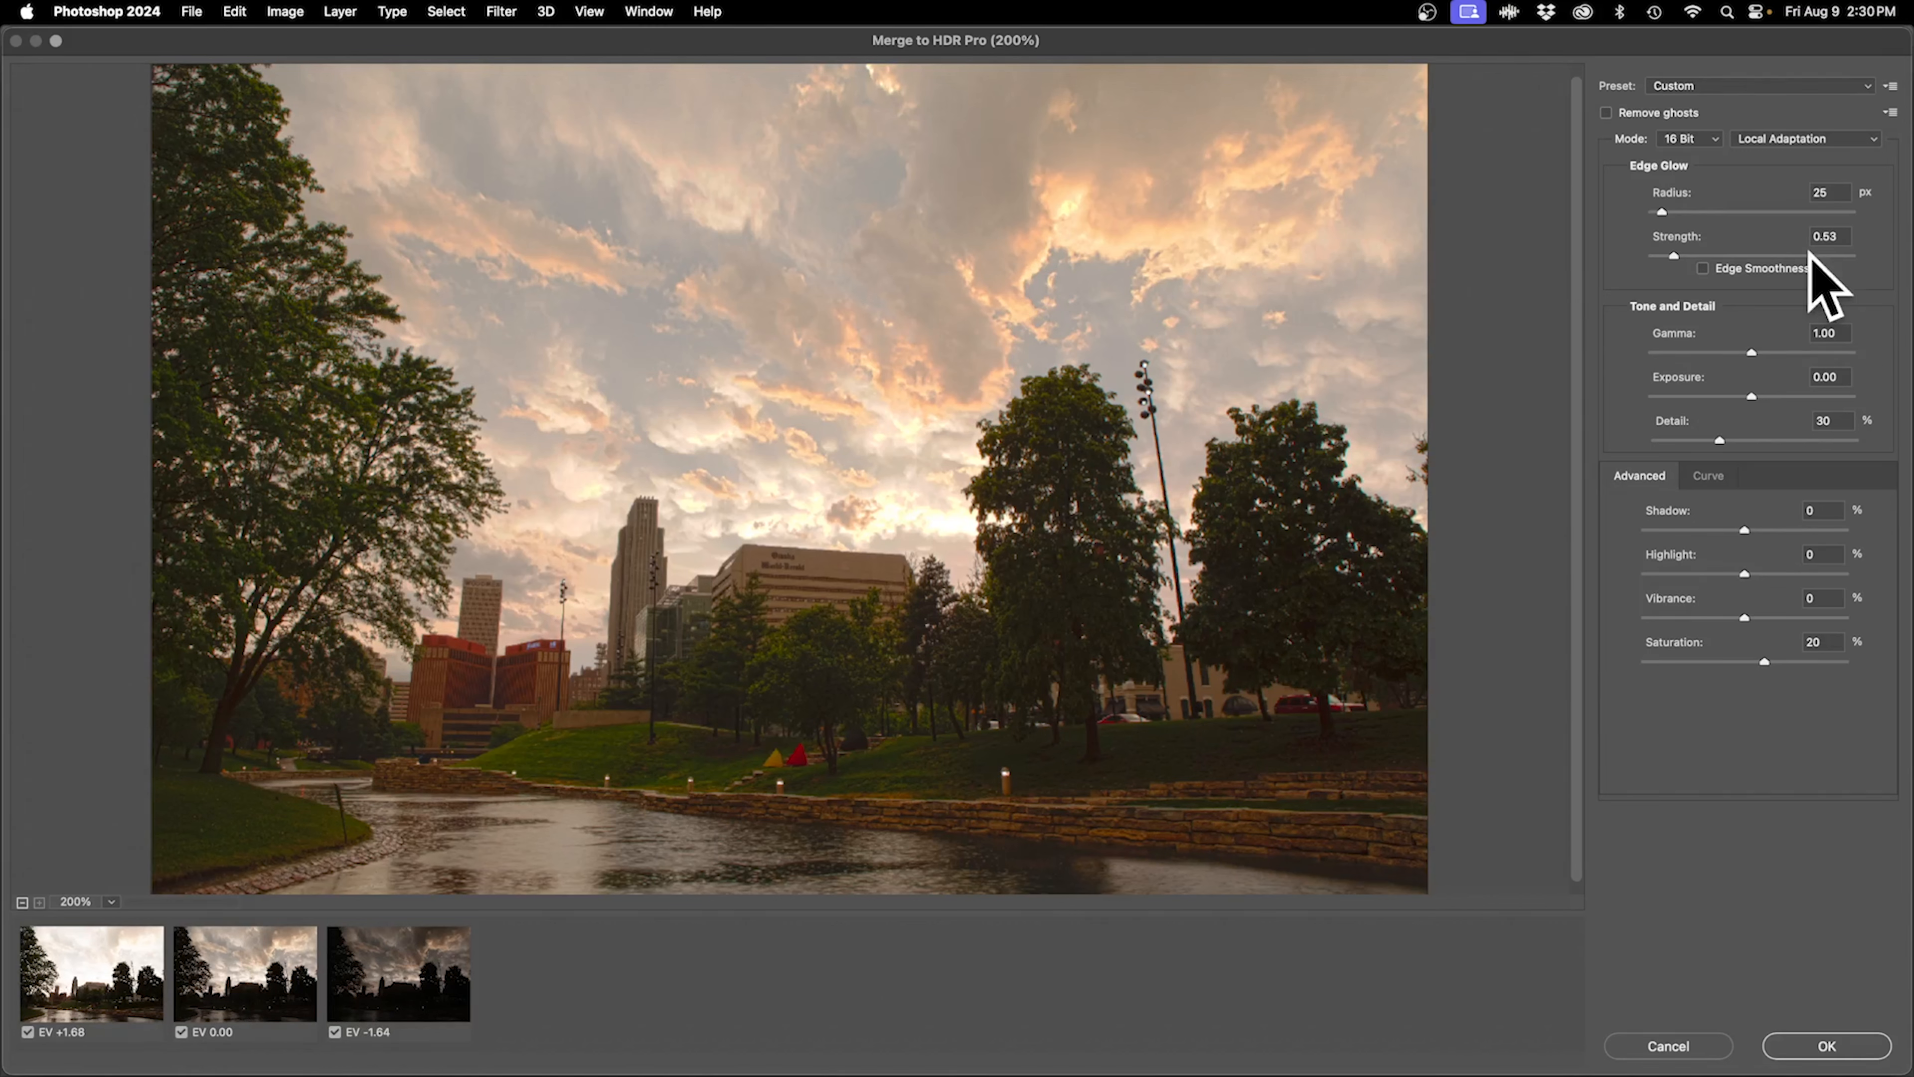
{"action": "left_click", "coordinate": [1794, 140]}
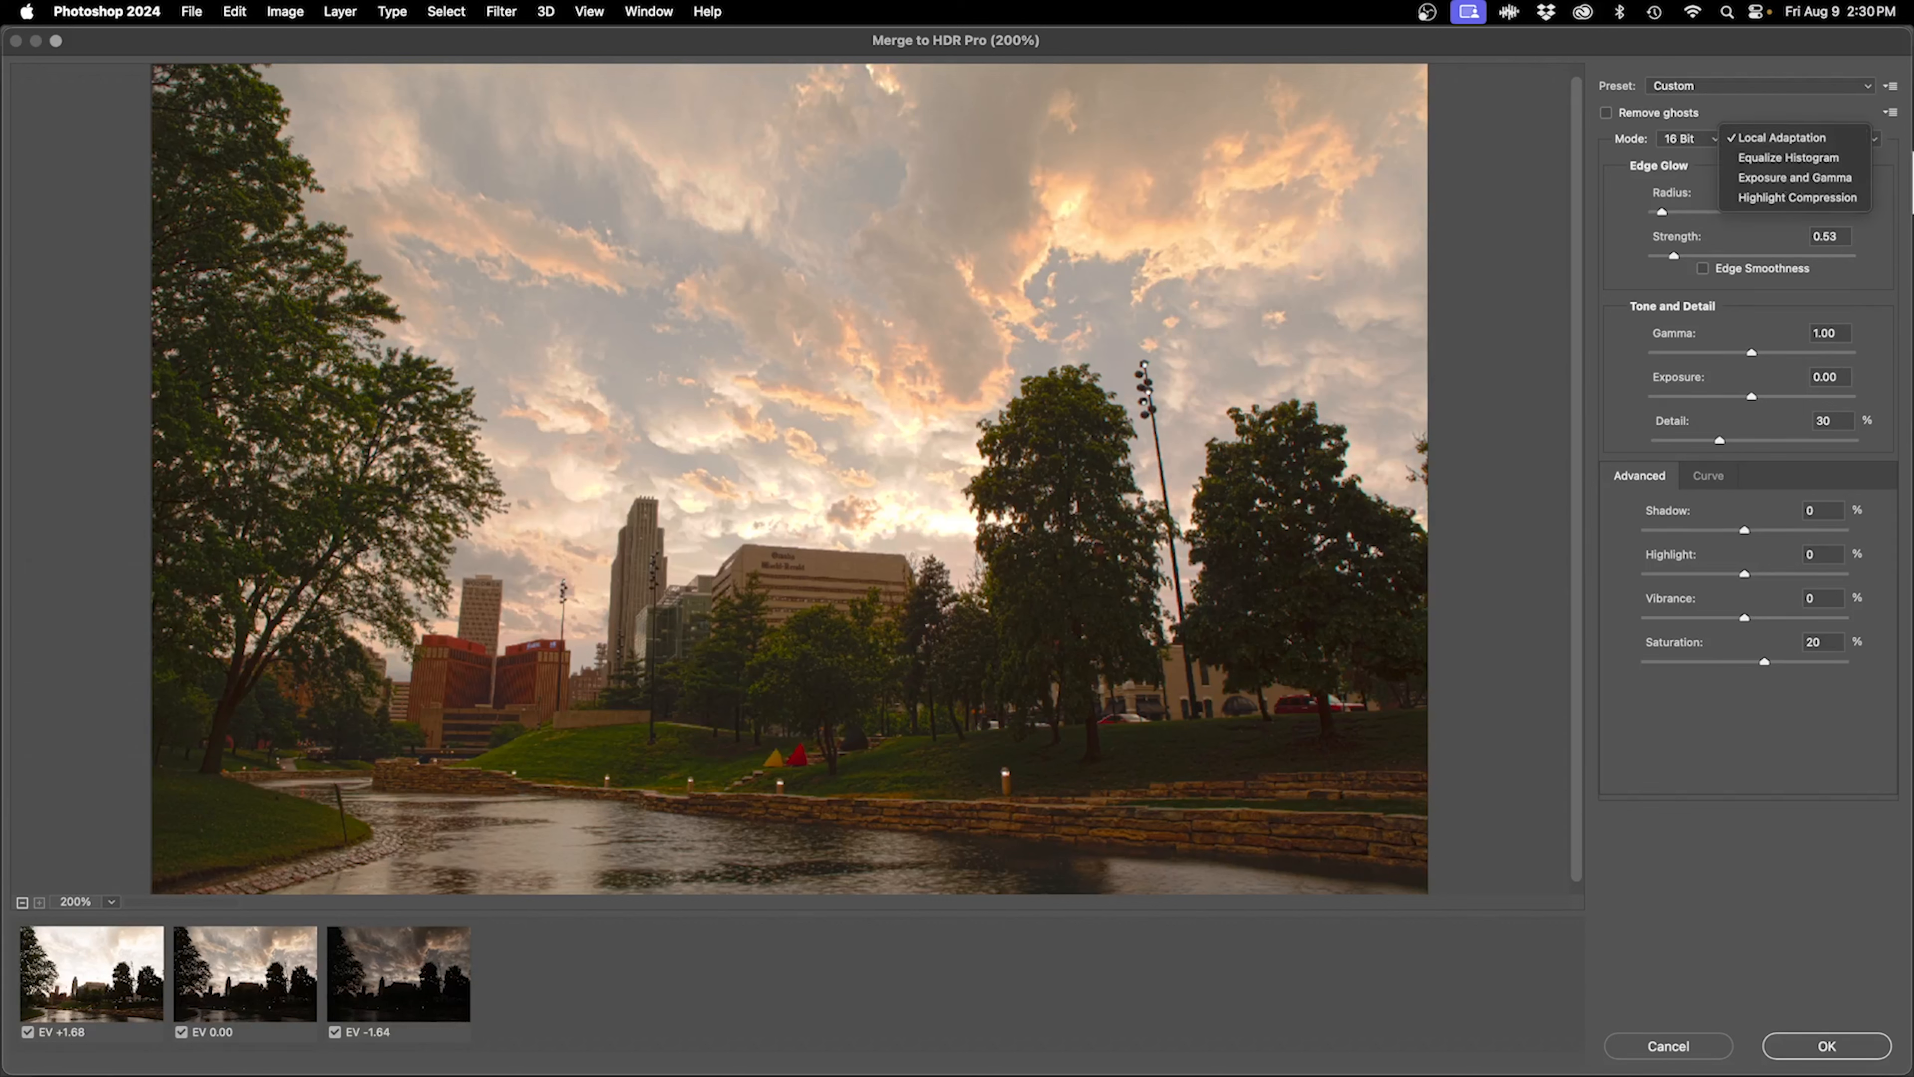
{"action": "left_click", "coordinate": [1794, 85]}
{"action": "left_click", "coordinate": [1794, 88]}
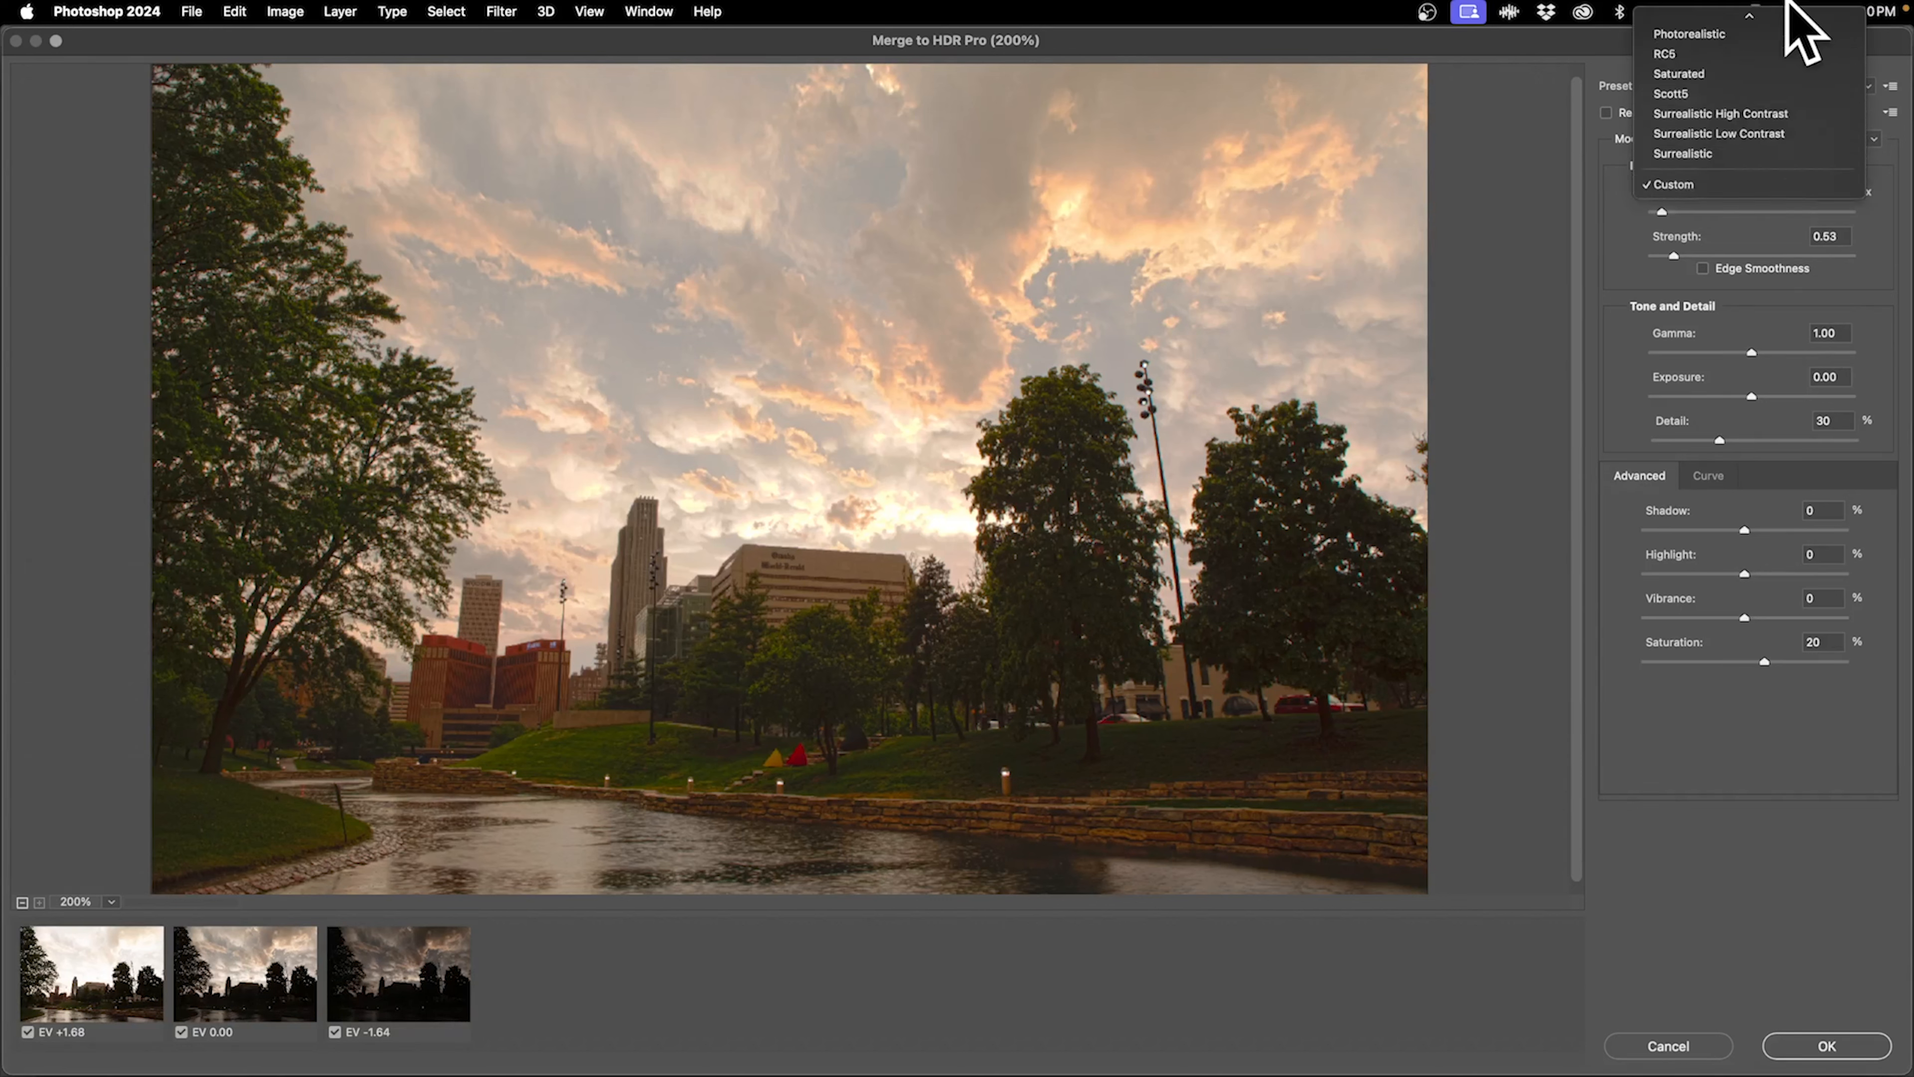
{"action": "mouse_move", "coordinate": [1788, 3]}
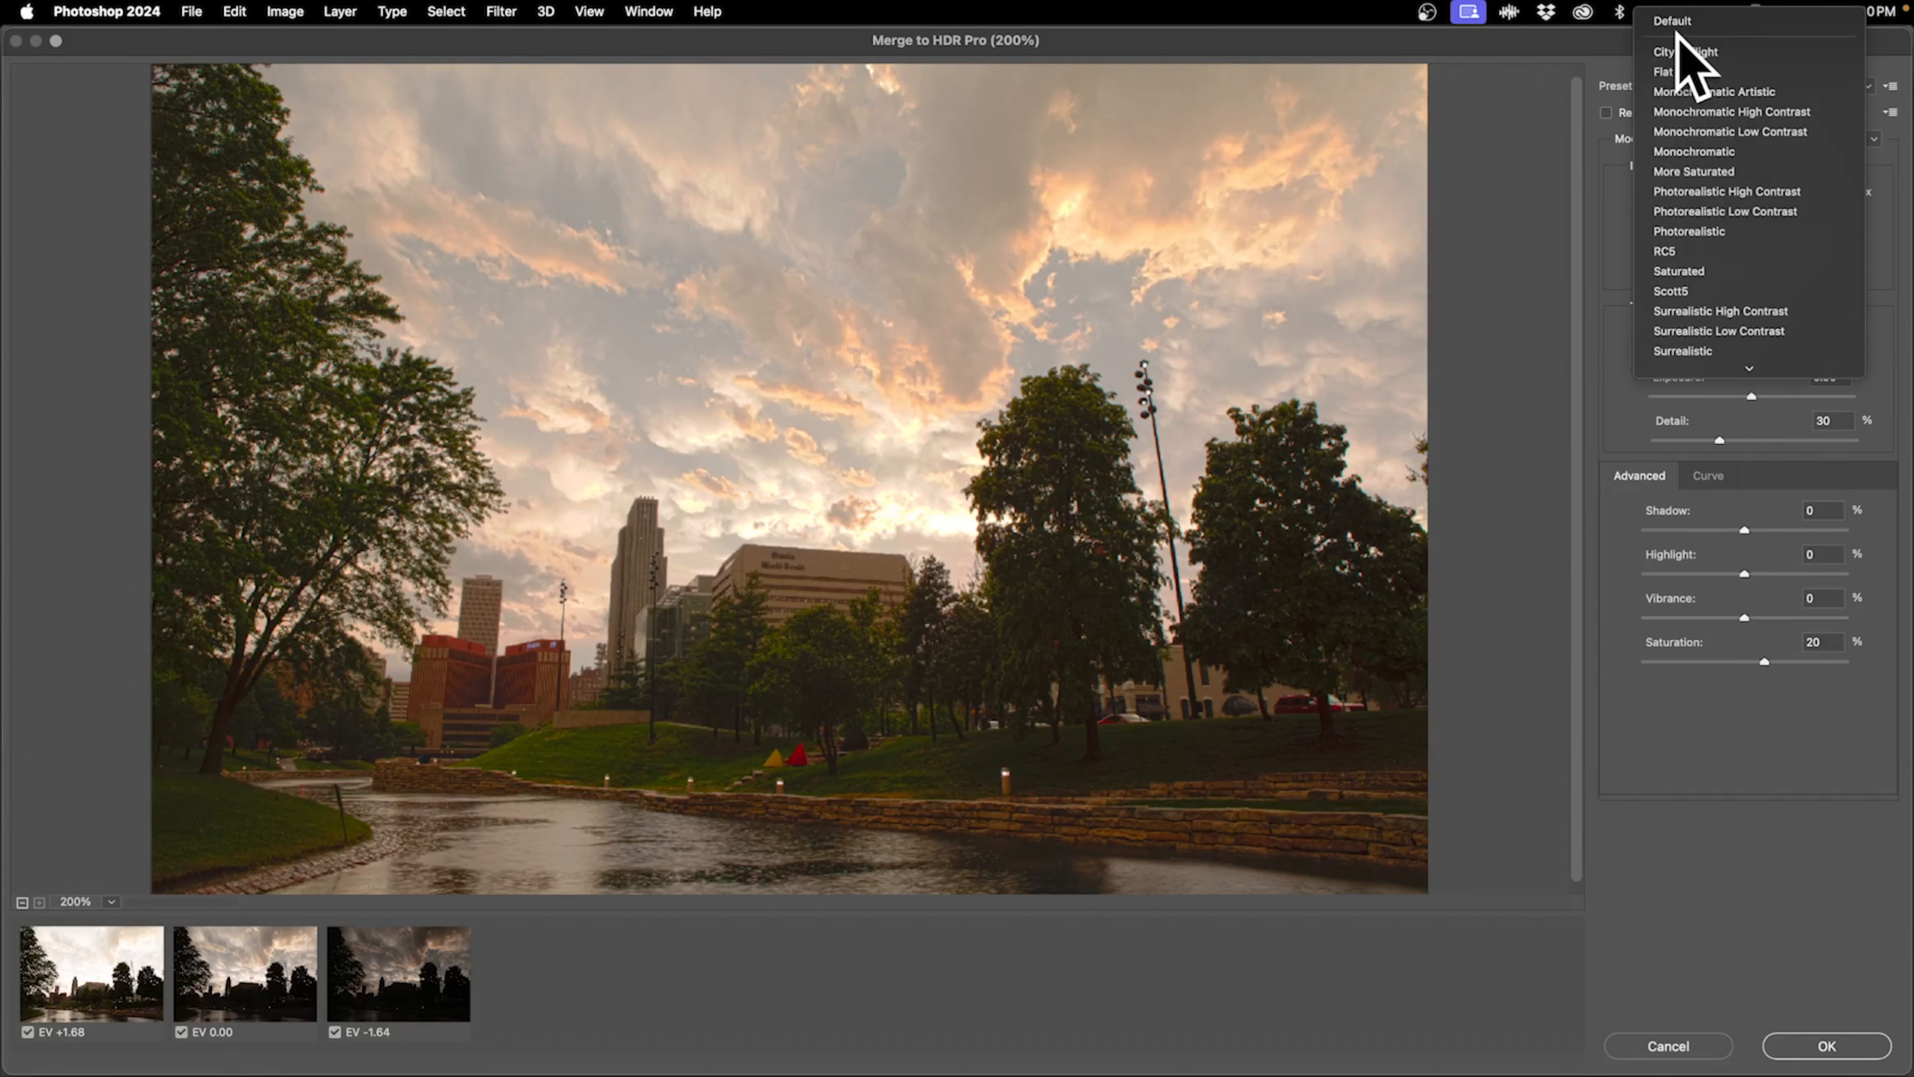
{"action": "left_click", "coordinate": [1685, 23]}
{"action": "left_click_drag", "start_coordinate": [1674, 211], "coordinate": [1773, 213]}
{"action": "left_click_drag", "start_coordinate": [1670, 256], "coordinate": [1728, 291]}
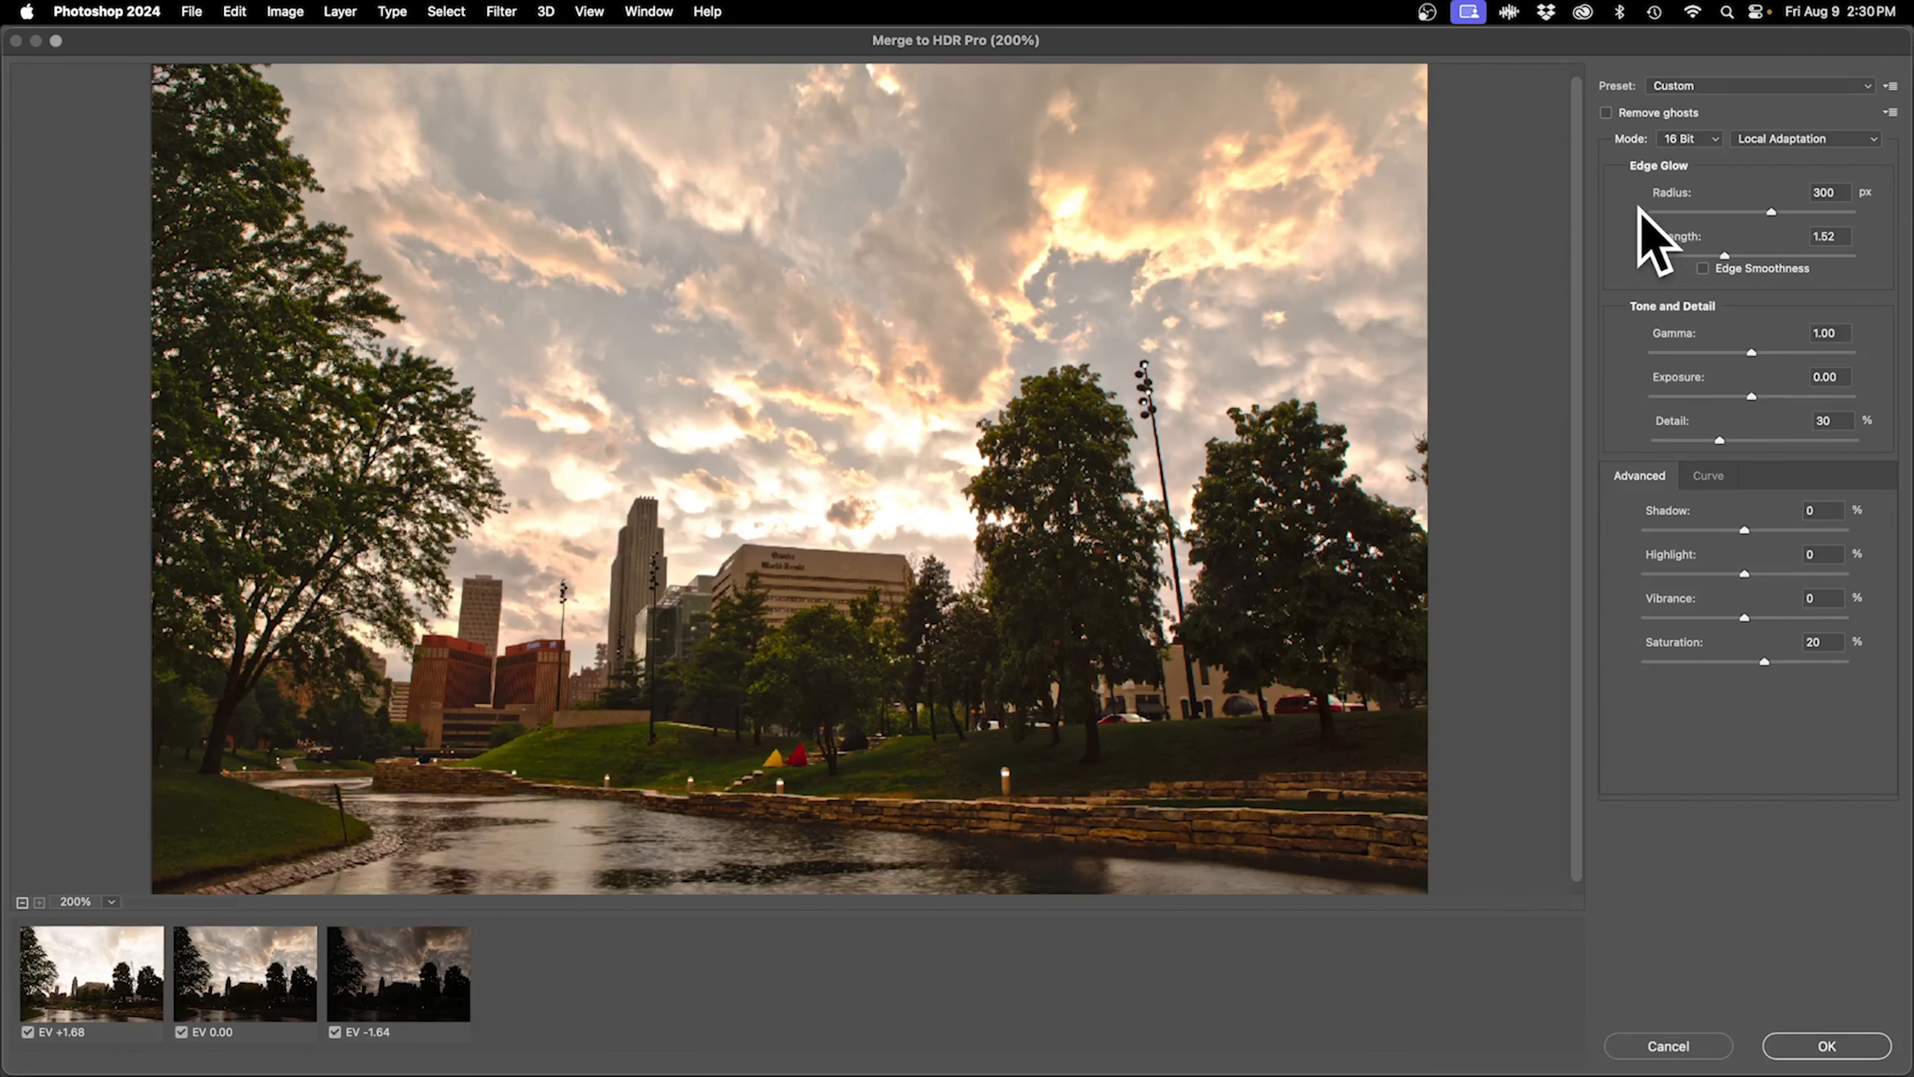
Try the 32 Bit and 8 Bit modes for the HDR merge and return to 16 Bit.
{"action": "left_click", "coordinate": [1705, 138]}
{"action": "left_click", "coordinate": [1692, 138]}
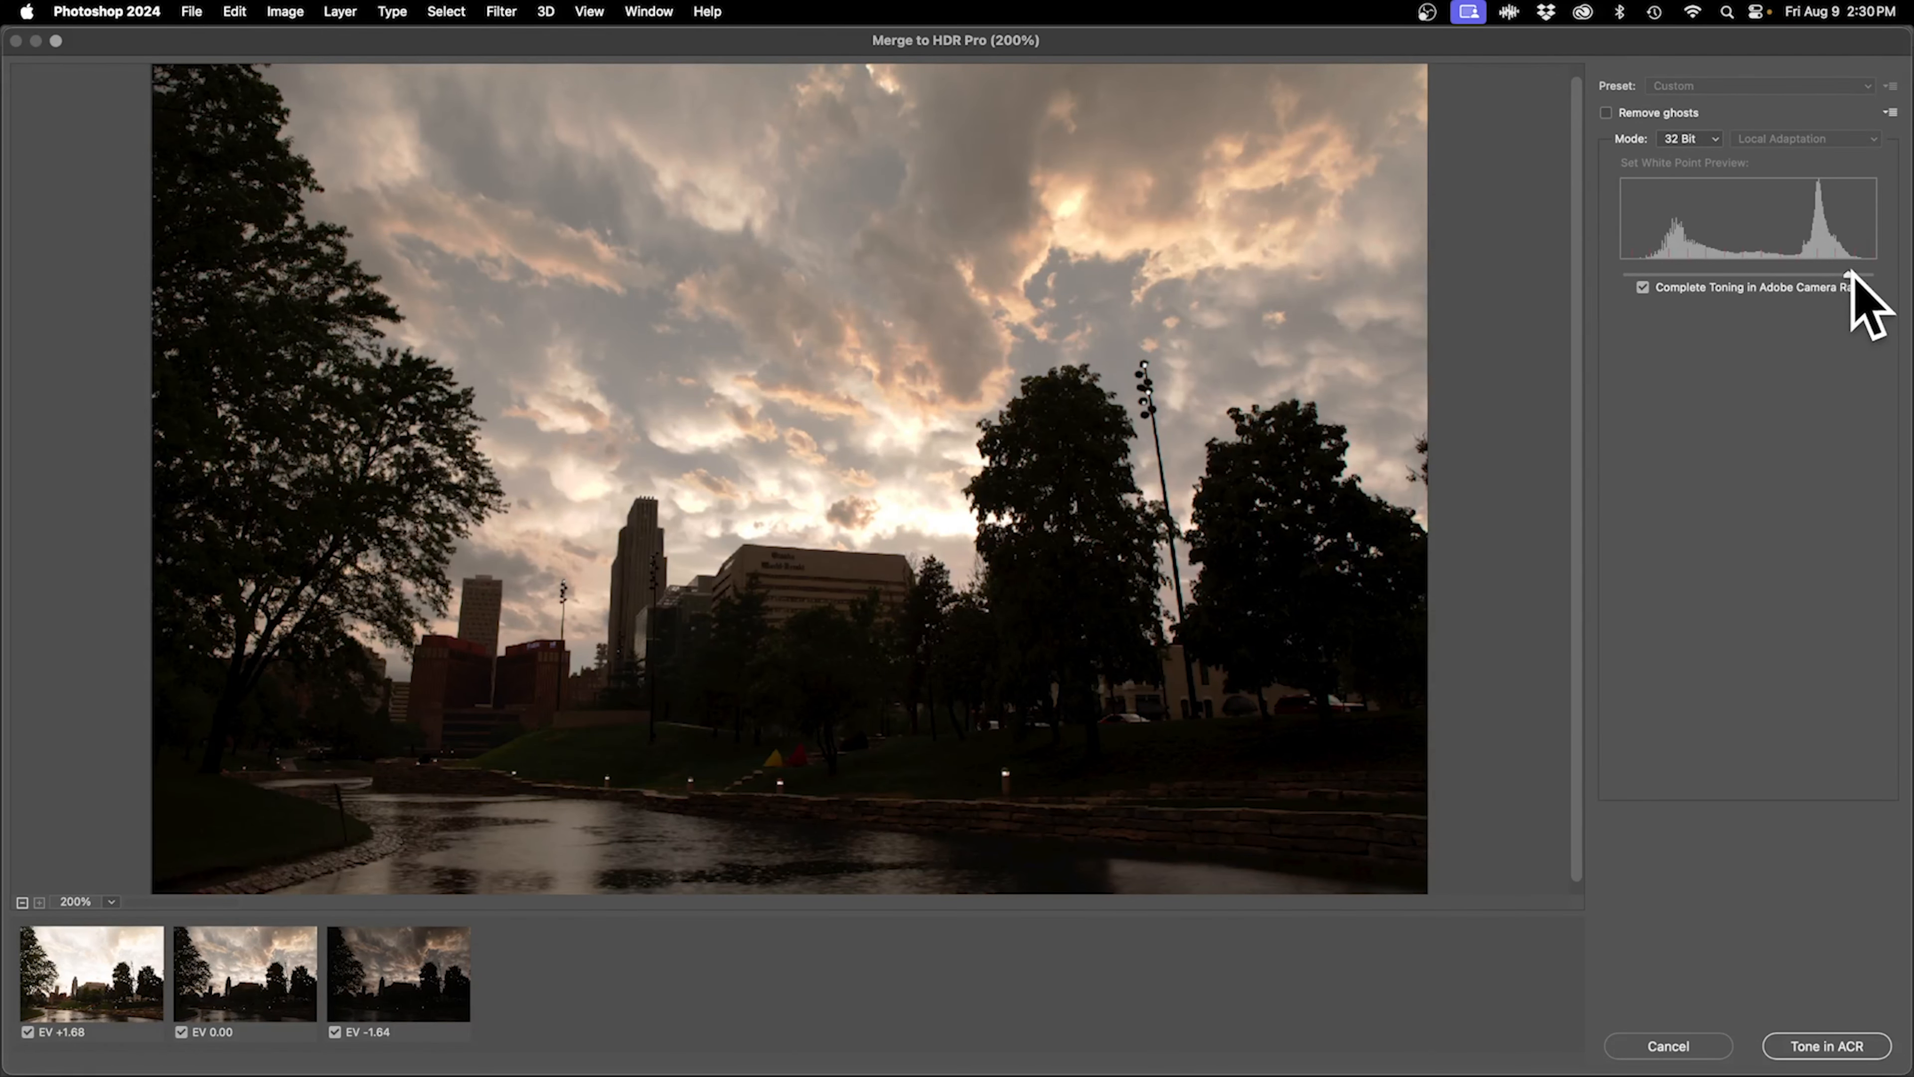
{"action": "left_click", "coordinate": [1690, 140]}
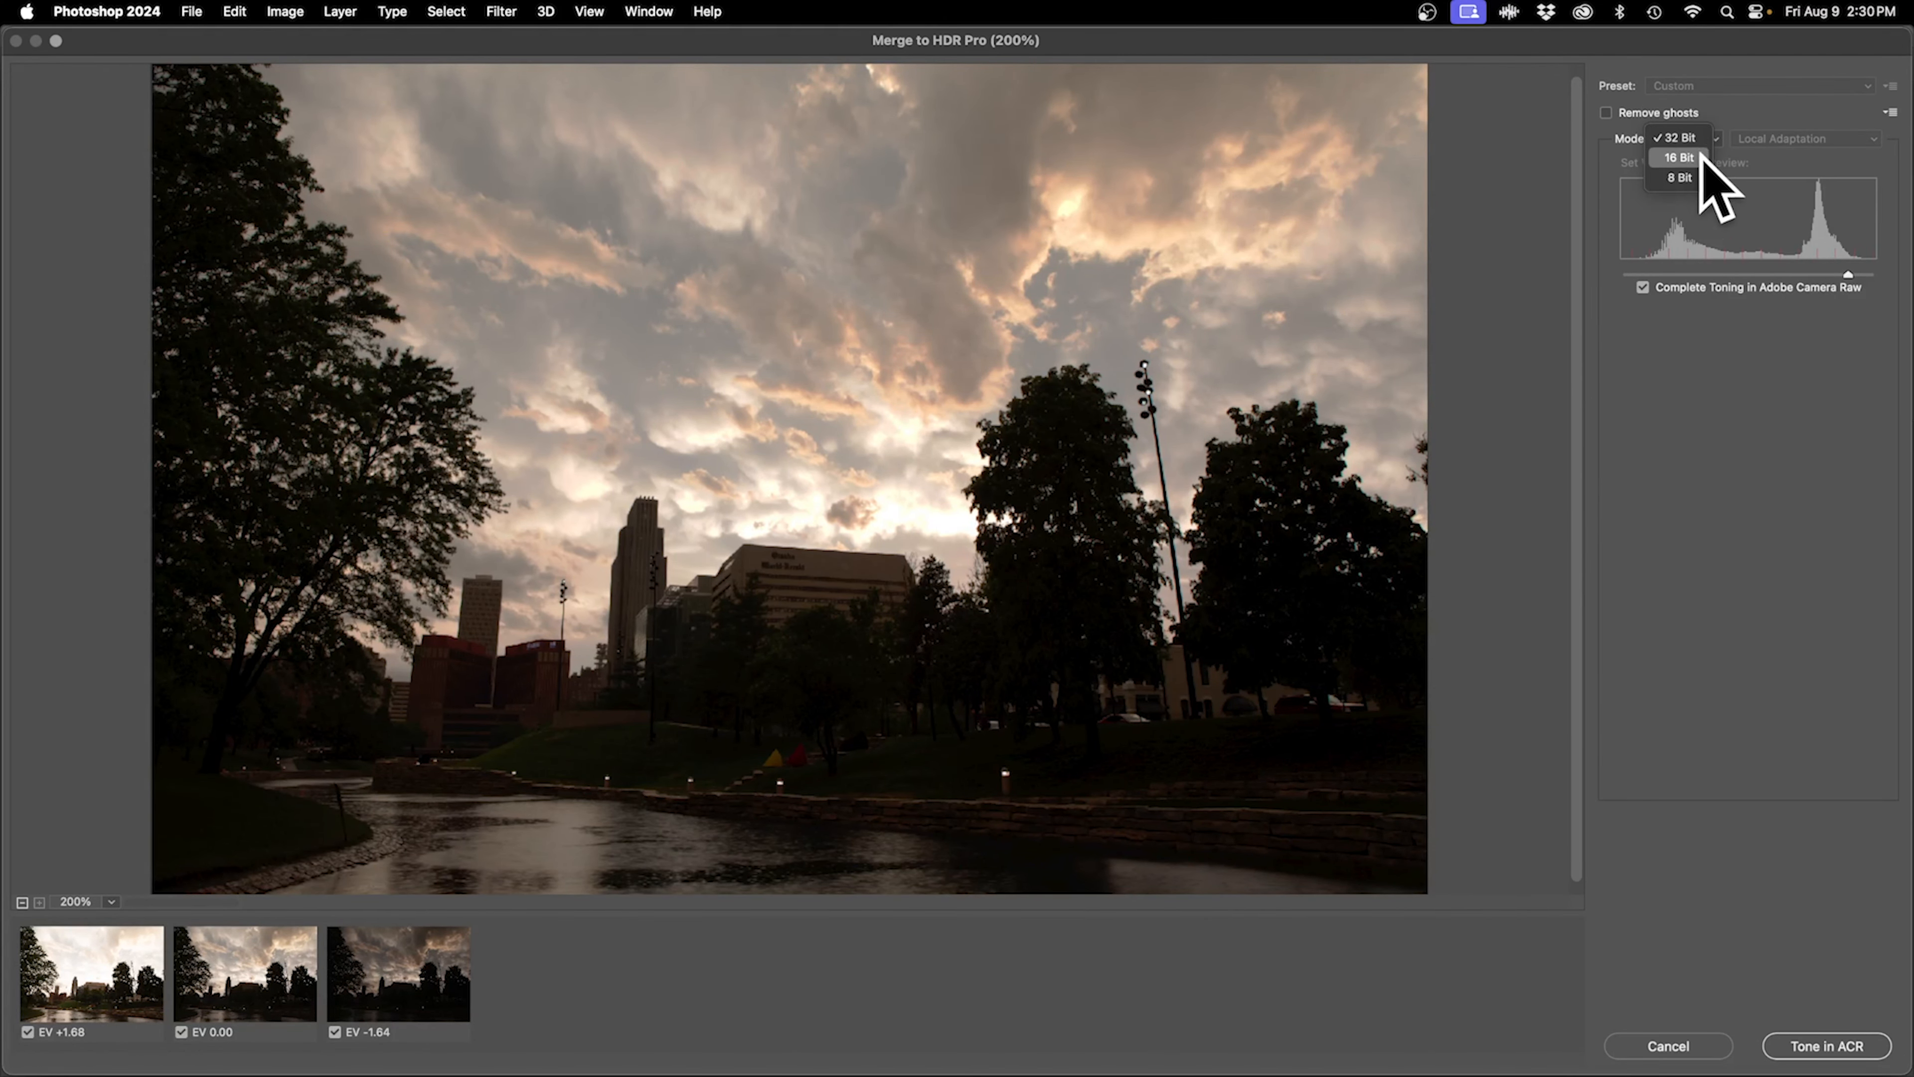
{"action": "left_click", "coordinate": [1682, 177]}
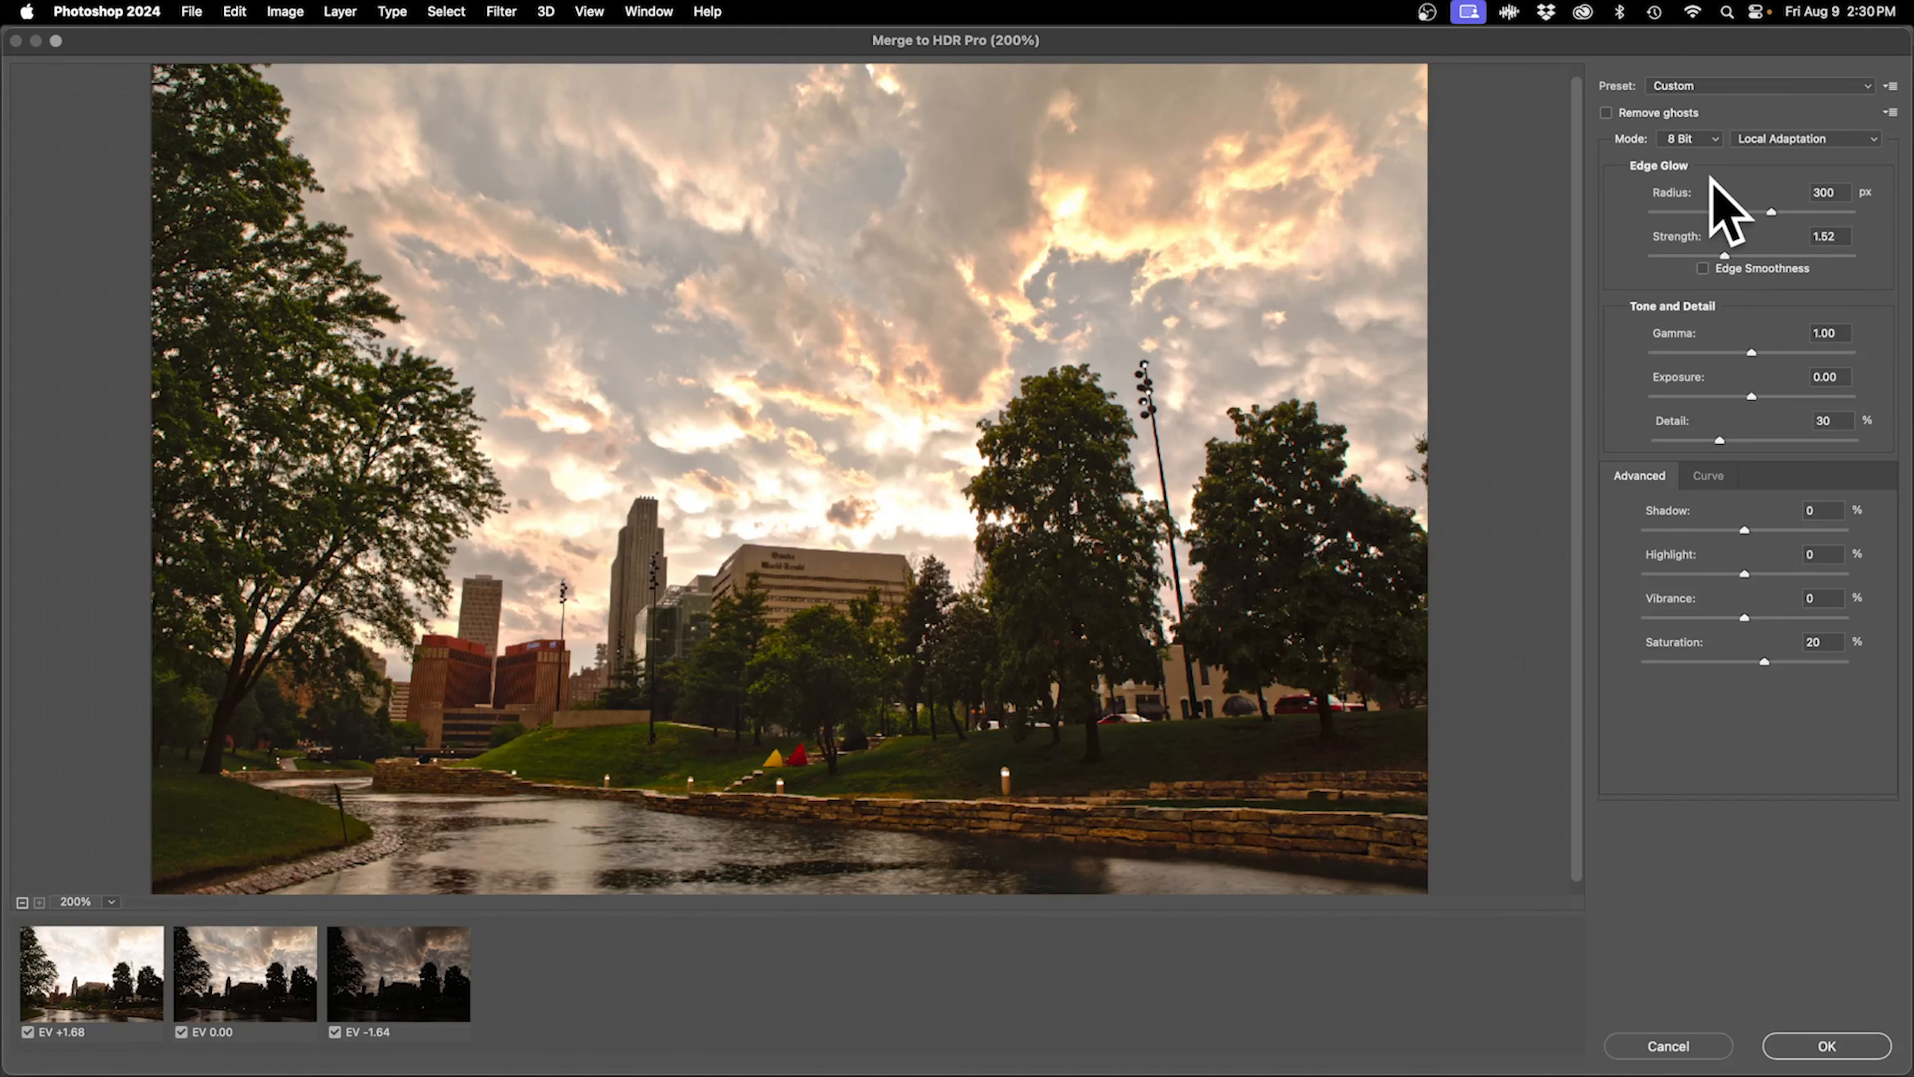
{"action": "left_click", "coordinate": [1700, 138]}
{"action": "left_click", "coordinate": [1696, 118]}
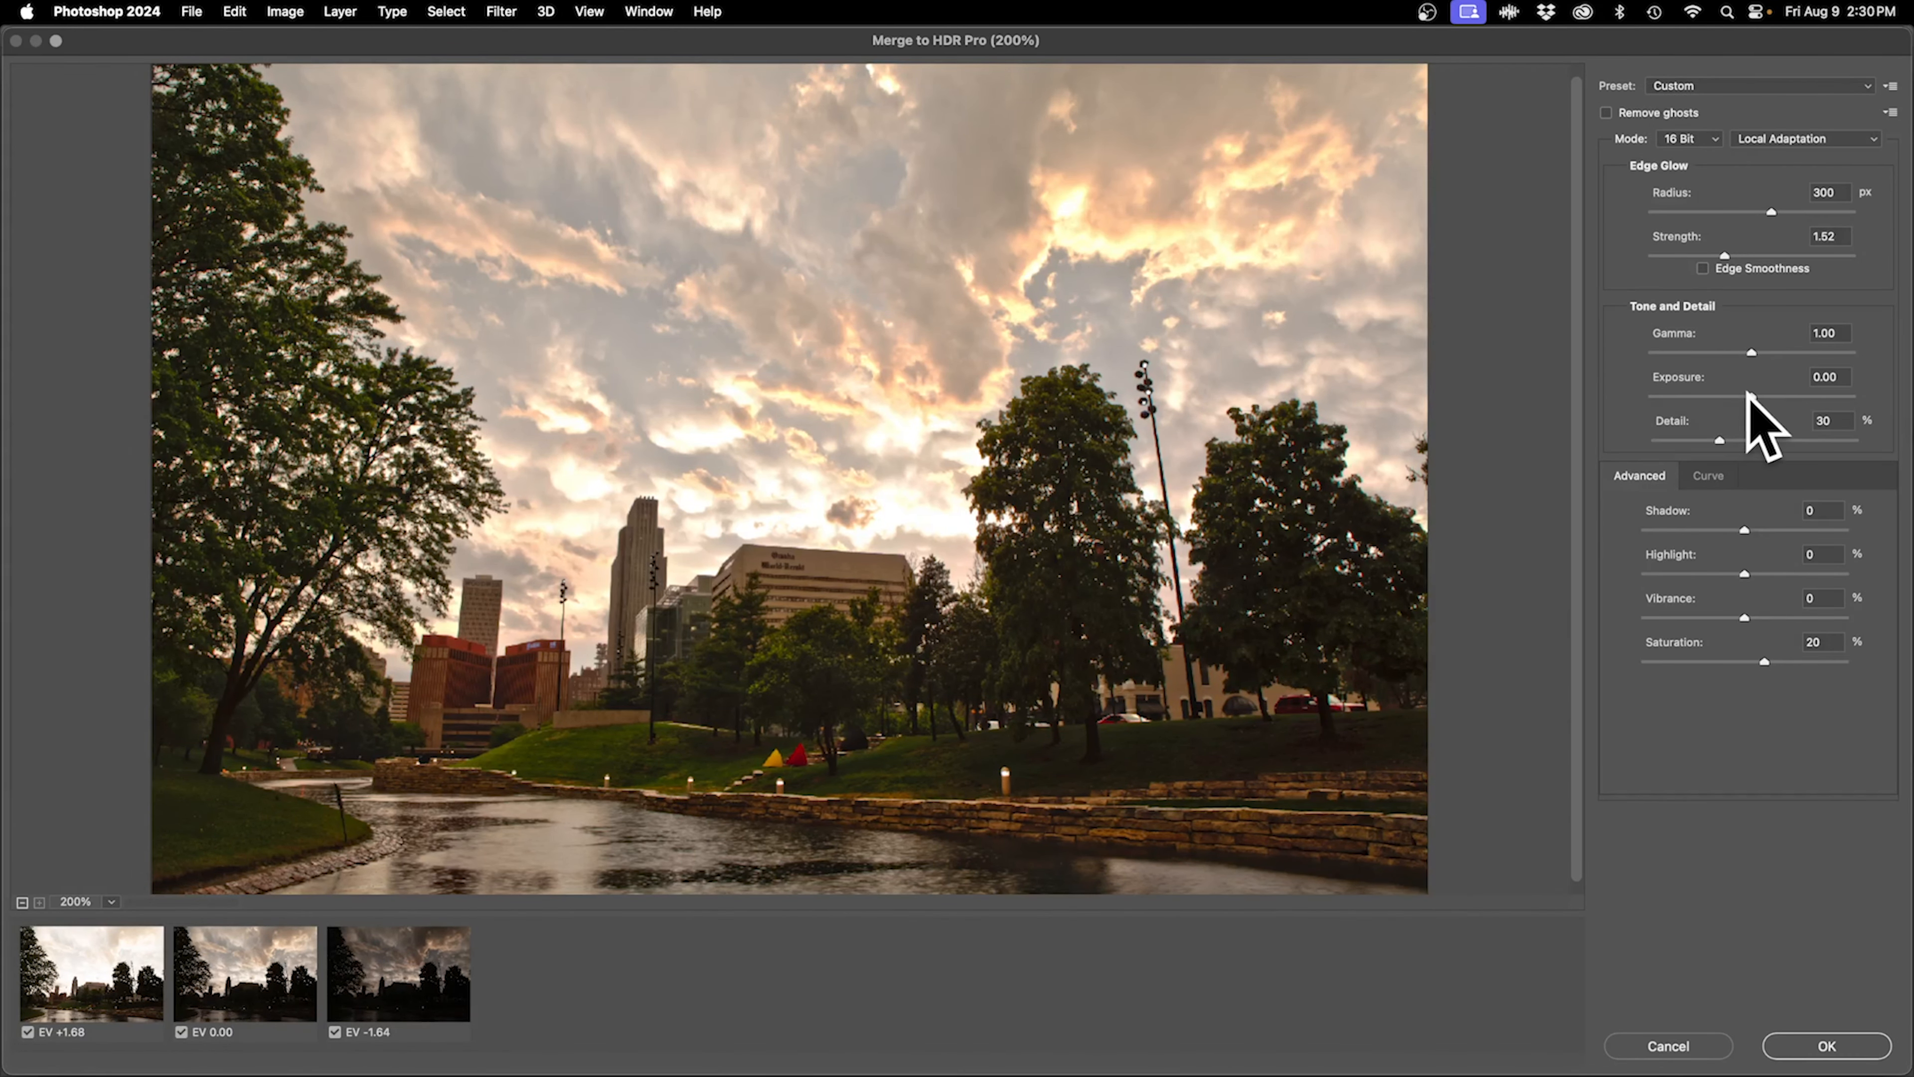
Set Gamma to 0.55, Exposure to -0.80 and Detail to 152%, and accept the HDR merge.
{"action": "left_click_drag", "start_coordinate": [1770, 395], "coordinate": [1787, 352]}
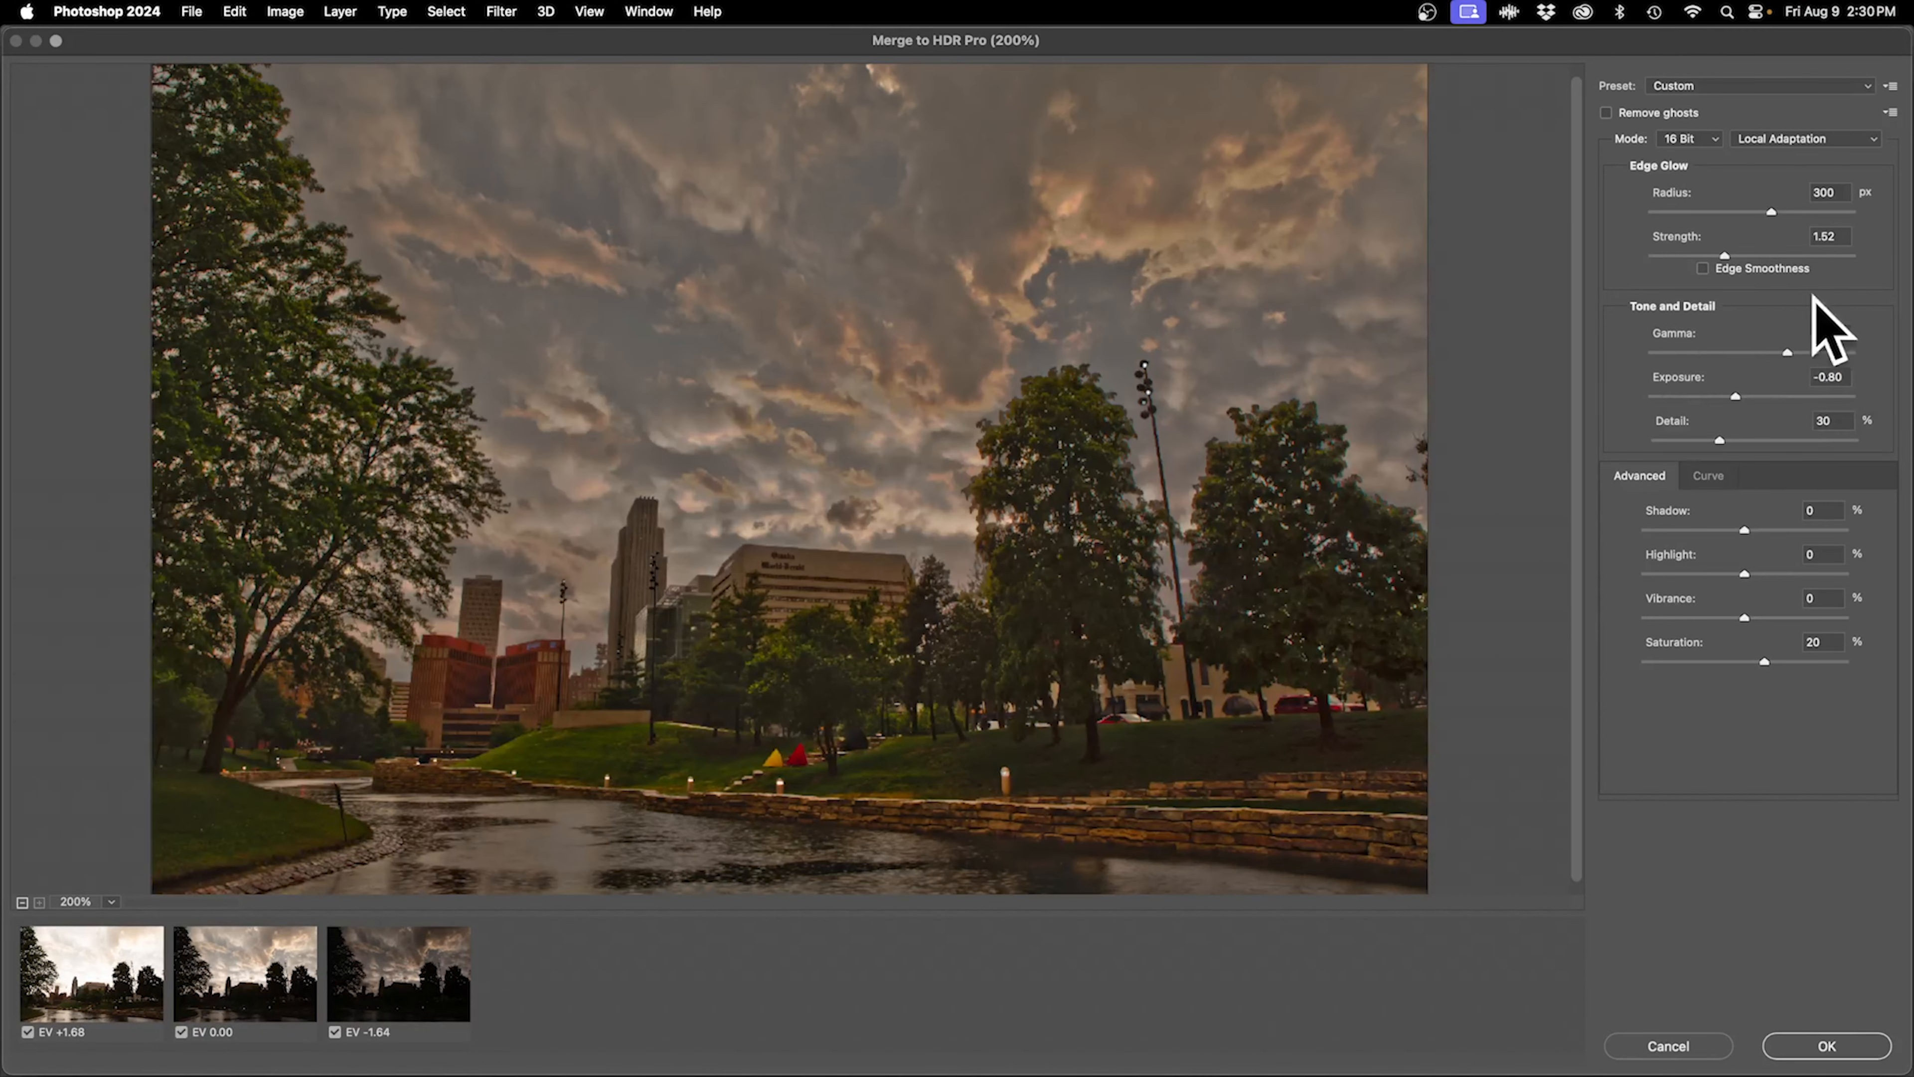
{"action": "left_click_drag", "start_coordinate": [1719, 440], "coordinate": [1781, 440]}
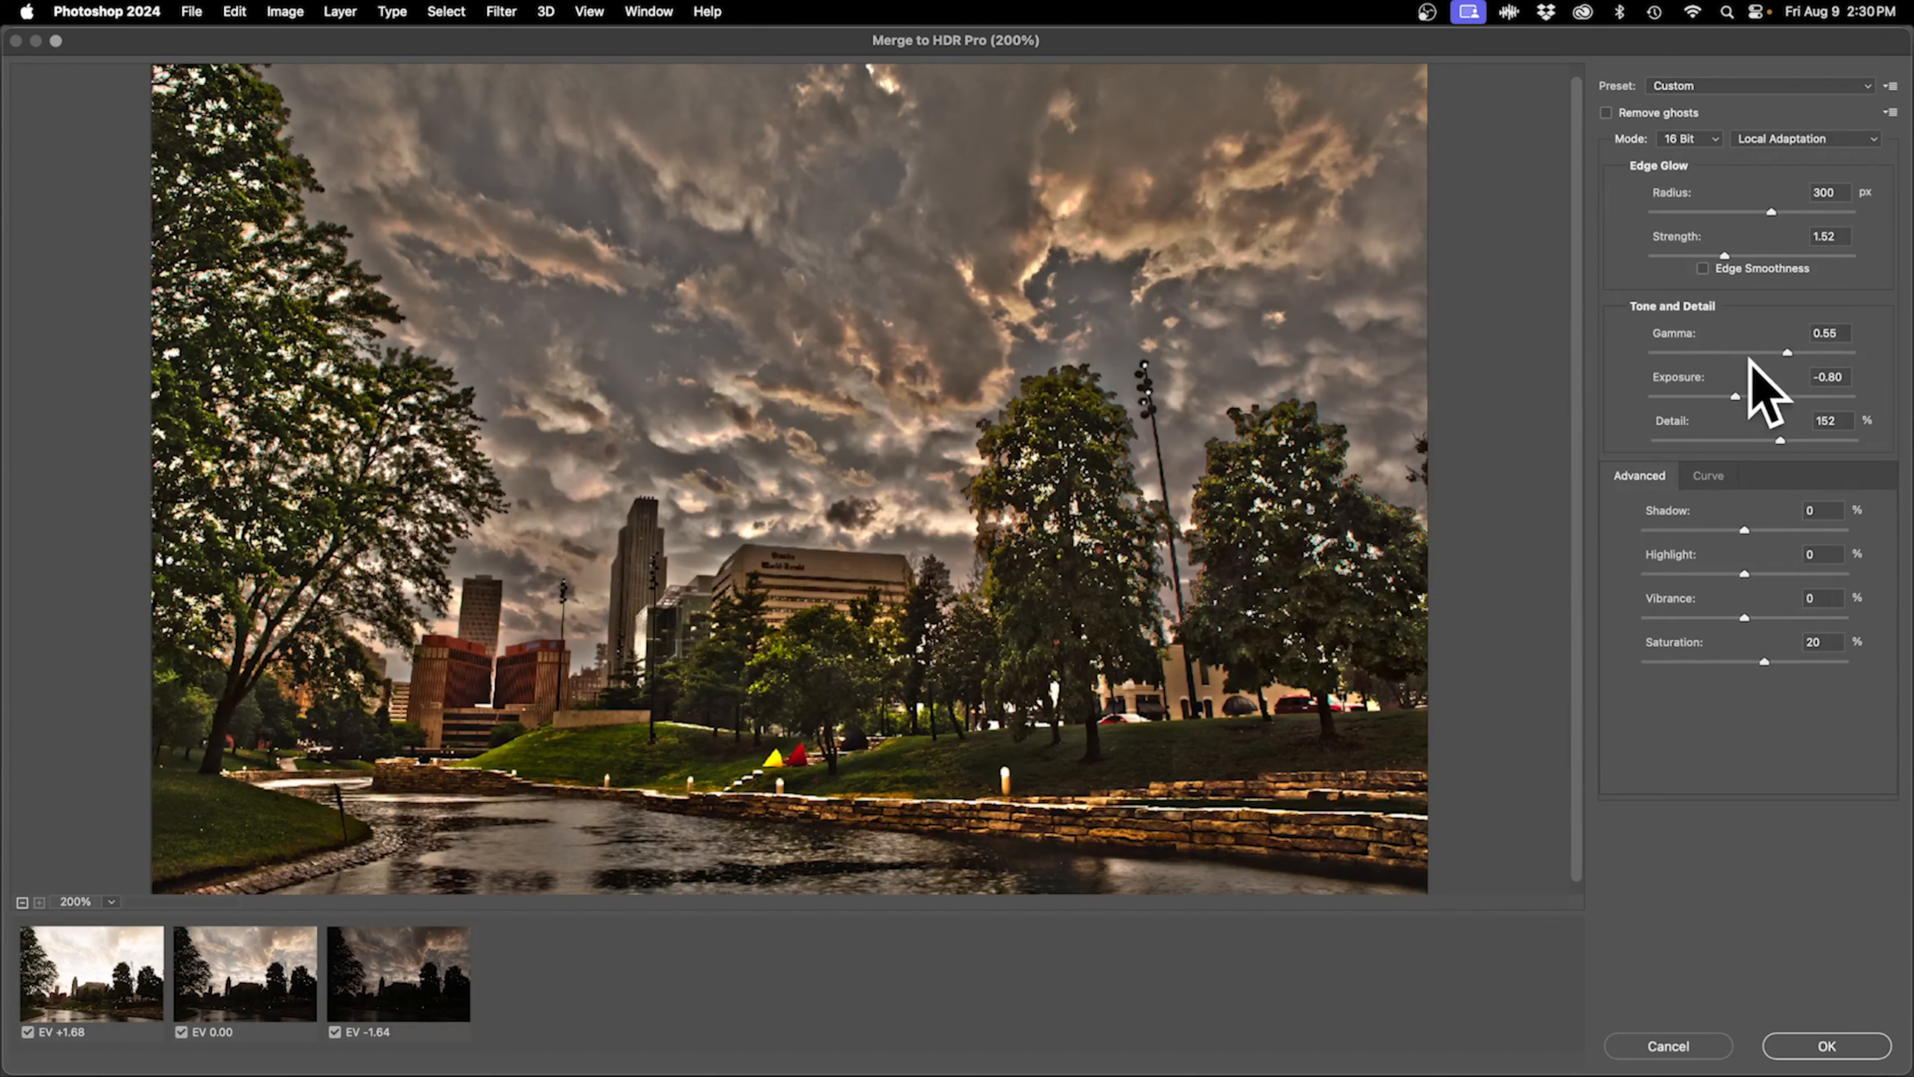
{"action": "left_click", "coordinate": [1825, 1046]}
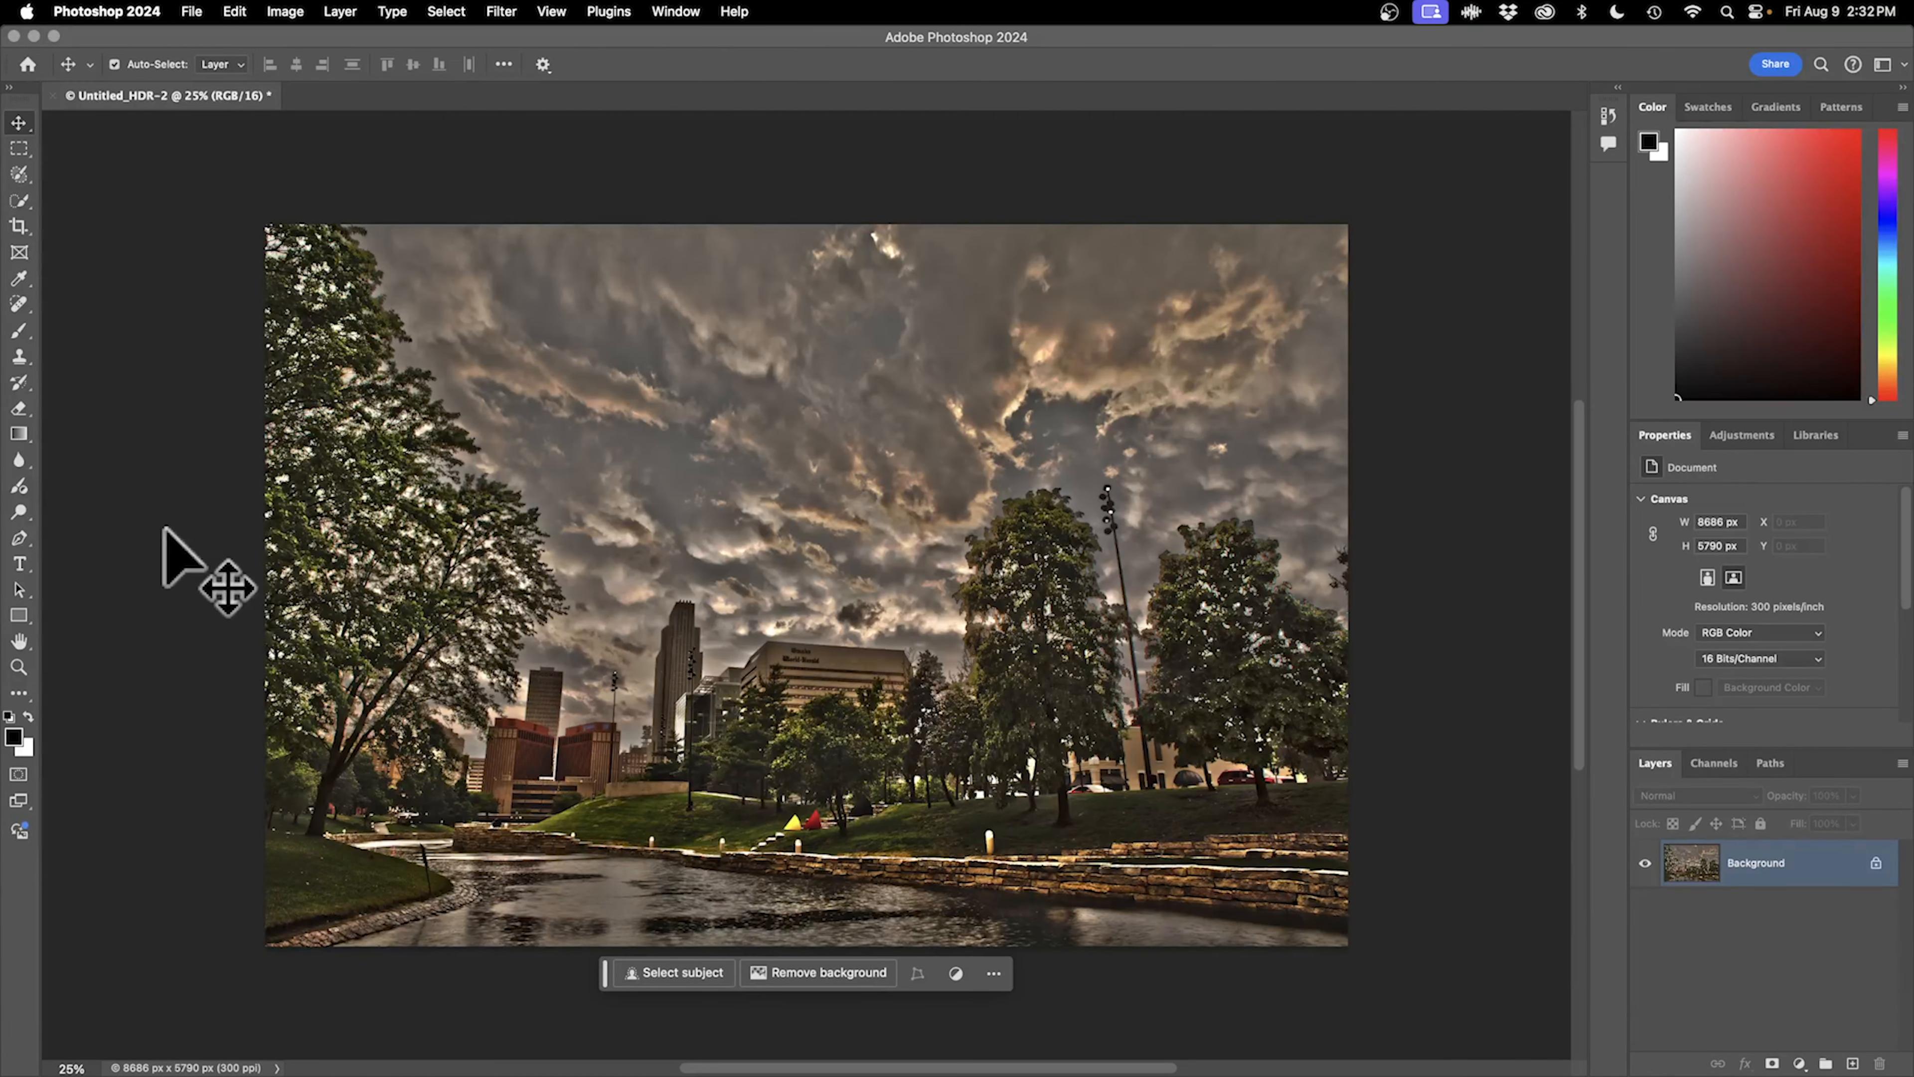
Start saving a copy of the merged image in the Chapter 5 - More Photo Tricks folder, named Chapter 5 - Book - HDR_jpg_1-3.jpg.
{"action": "left_click", "coordinate": [191, 11]}
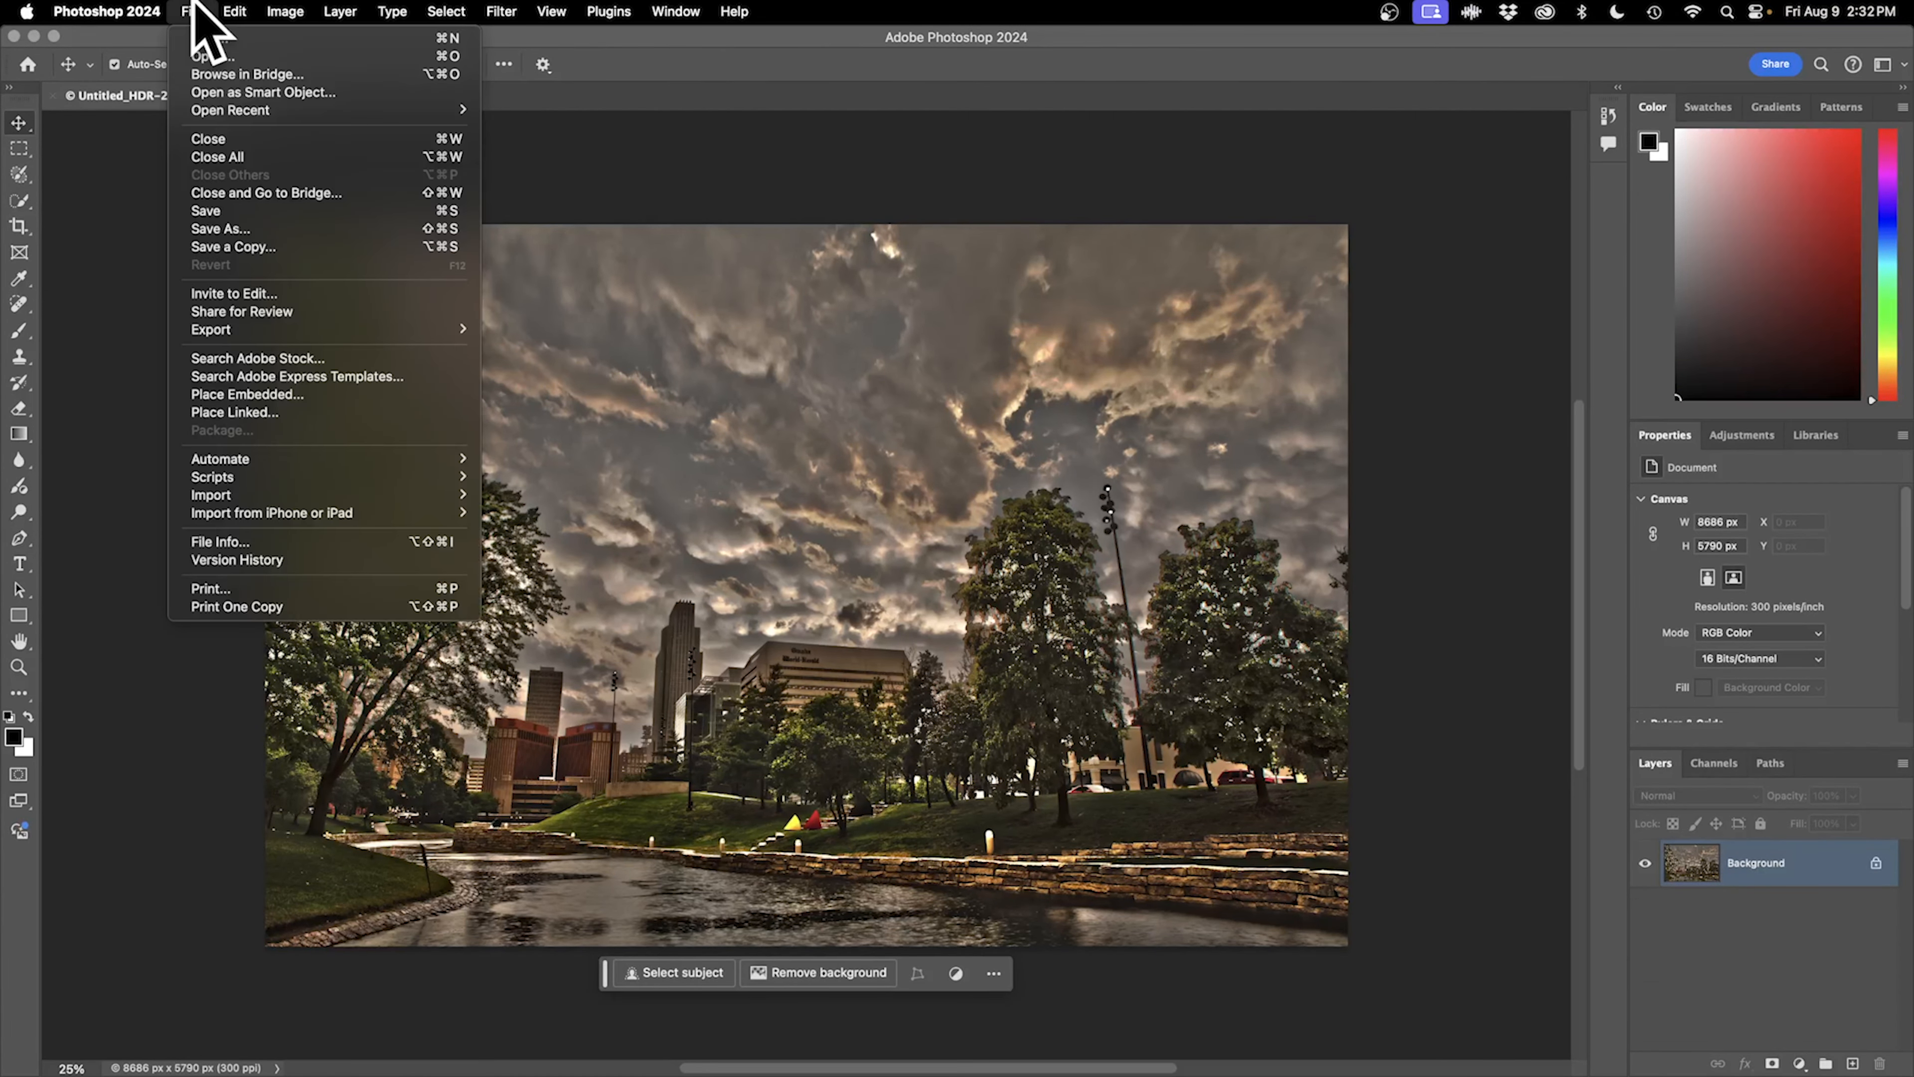
{"action": "left_click", "coordinate": [254, 246]}
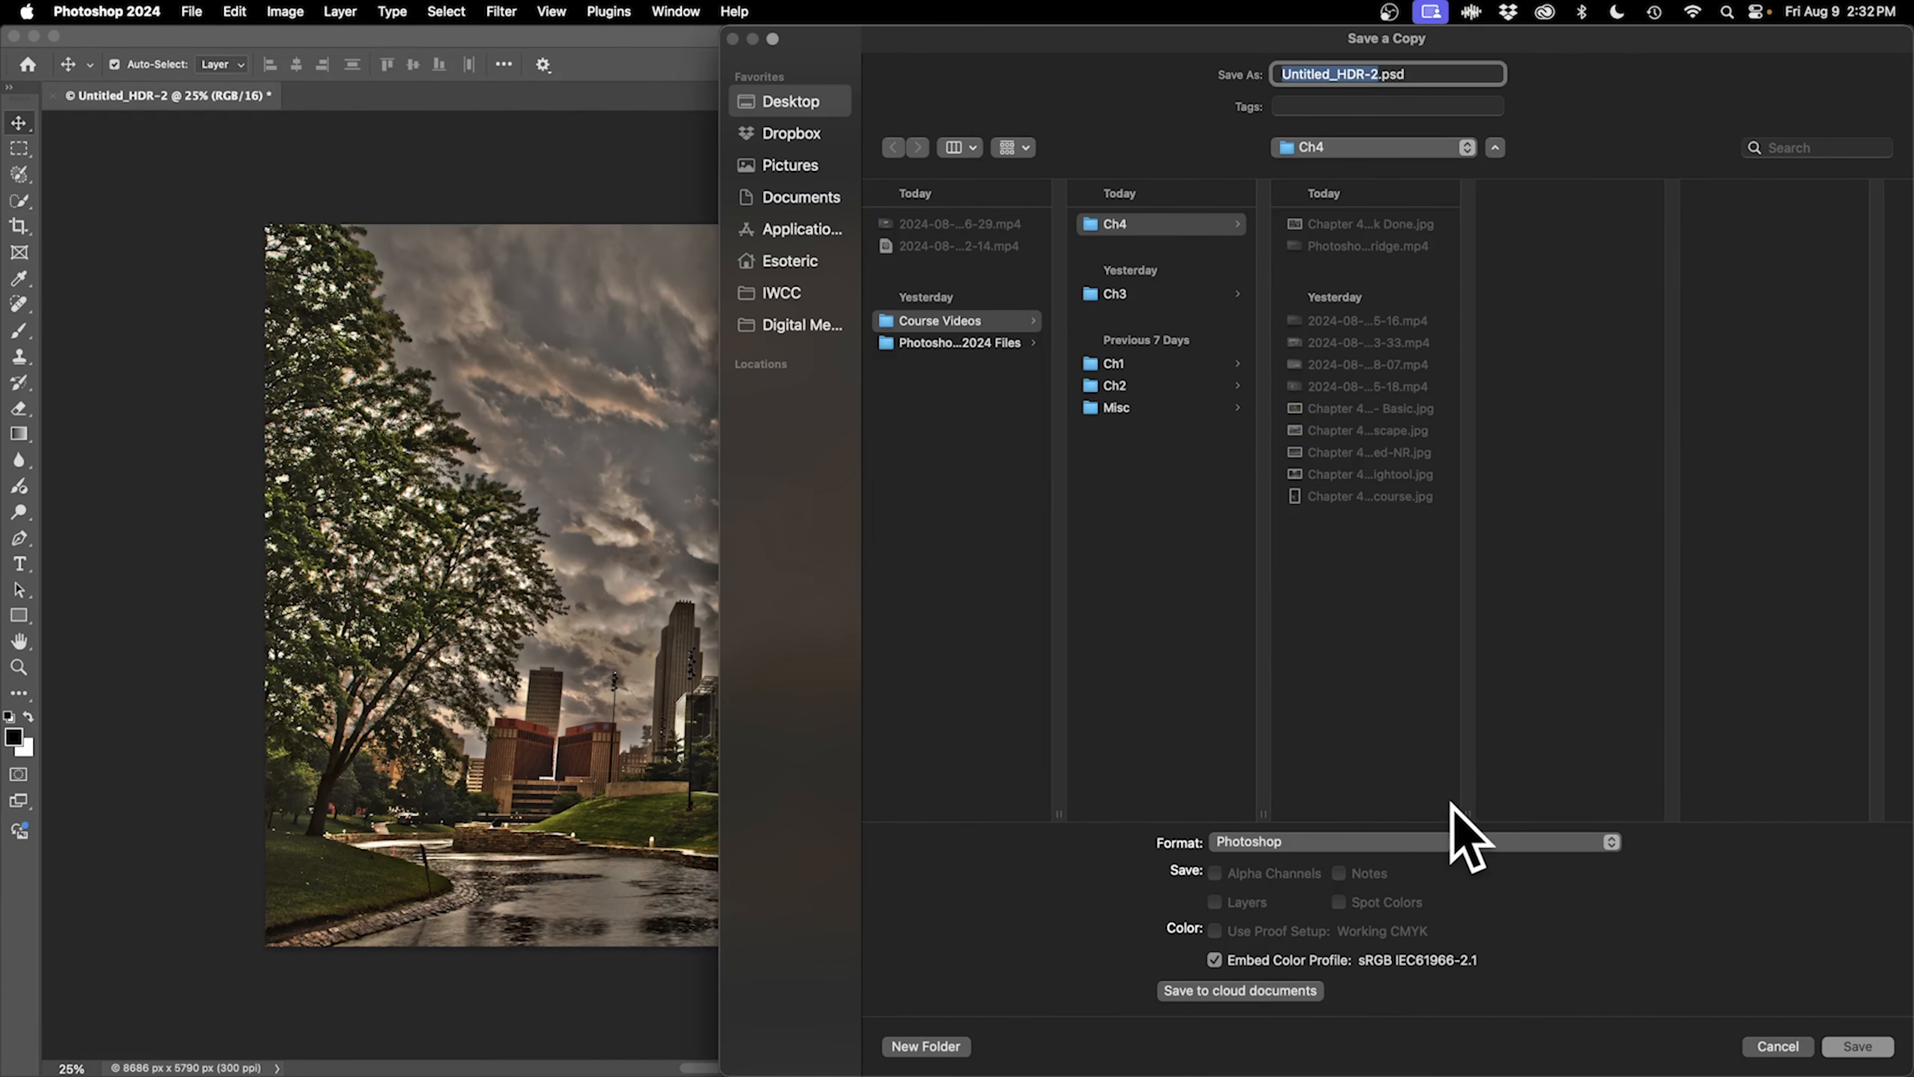
{"action": "left_click_drag", "start_coordinate": [1466, 813], "coordinate": [1657, 813]}
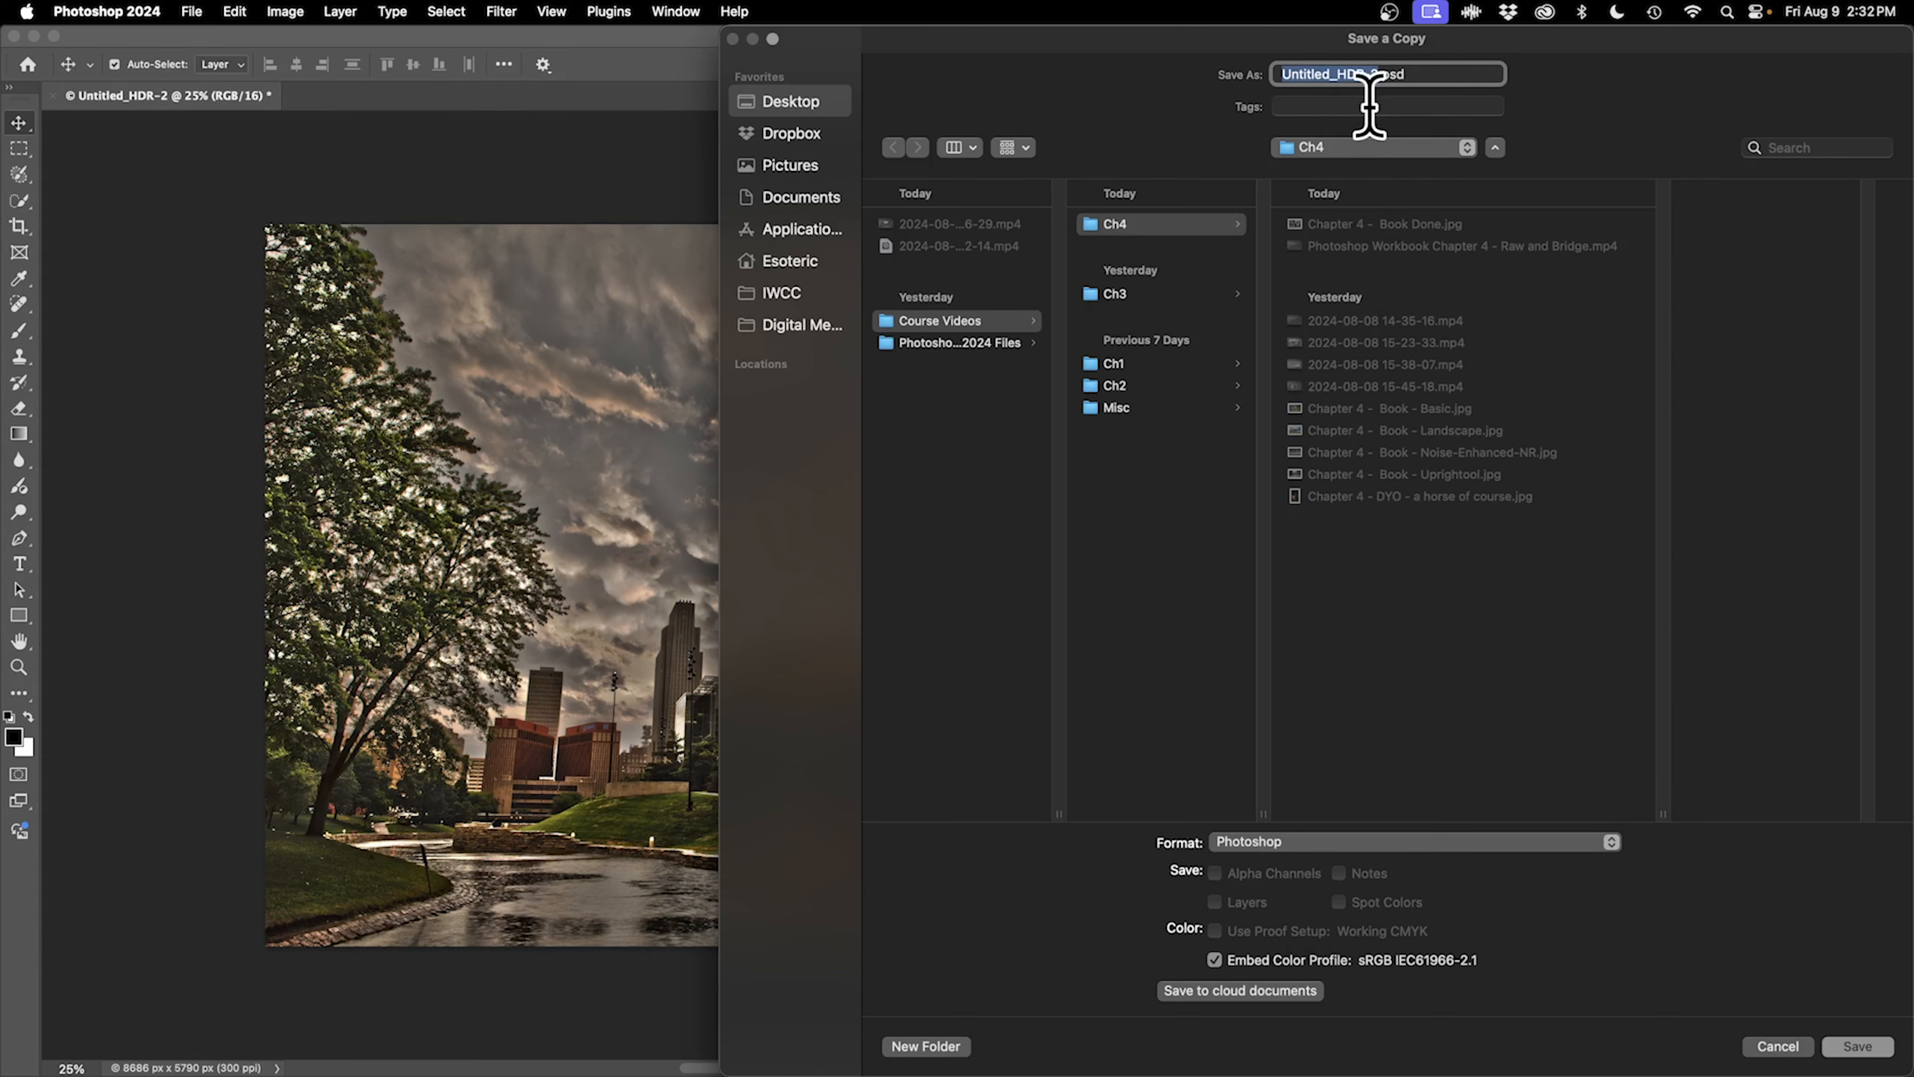
{"action": "left_click", "coordinate": [942, 342]}
{"action": "left_click", "coordinate": [1165, 224]}
{"action": "left_click_drag", "start_coordinate": [1464, 806], "coordinate": [1680, 807]}
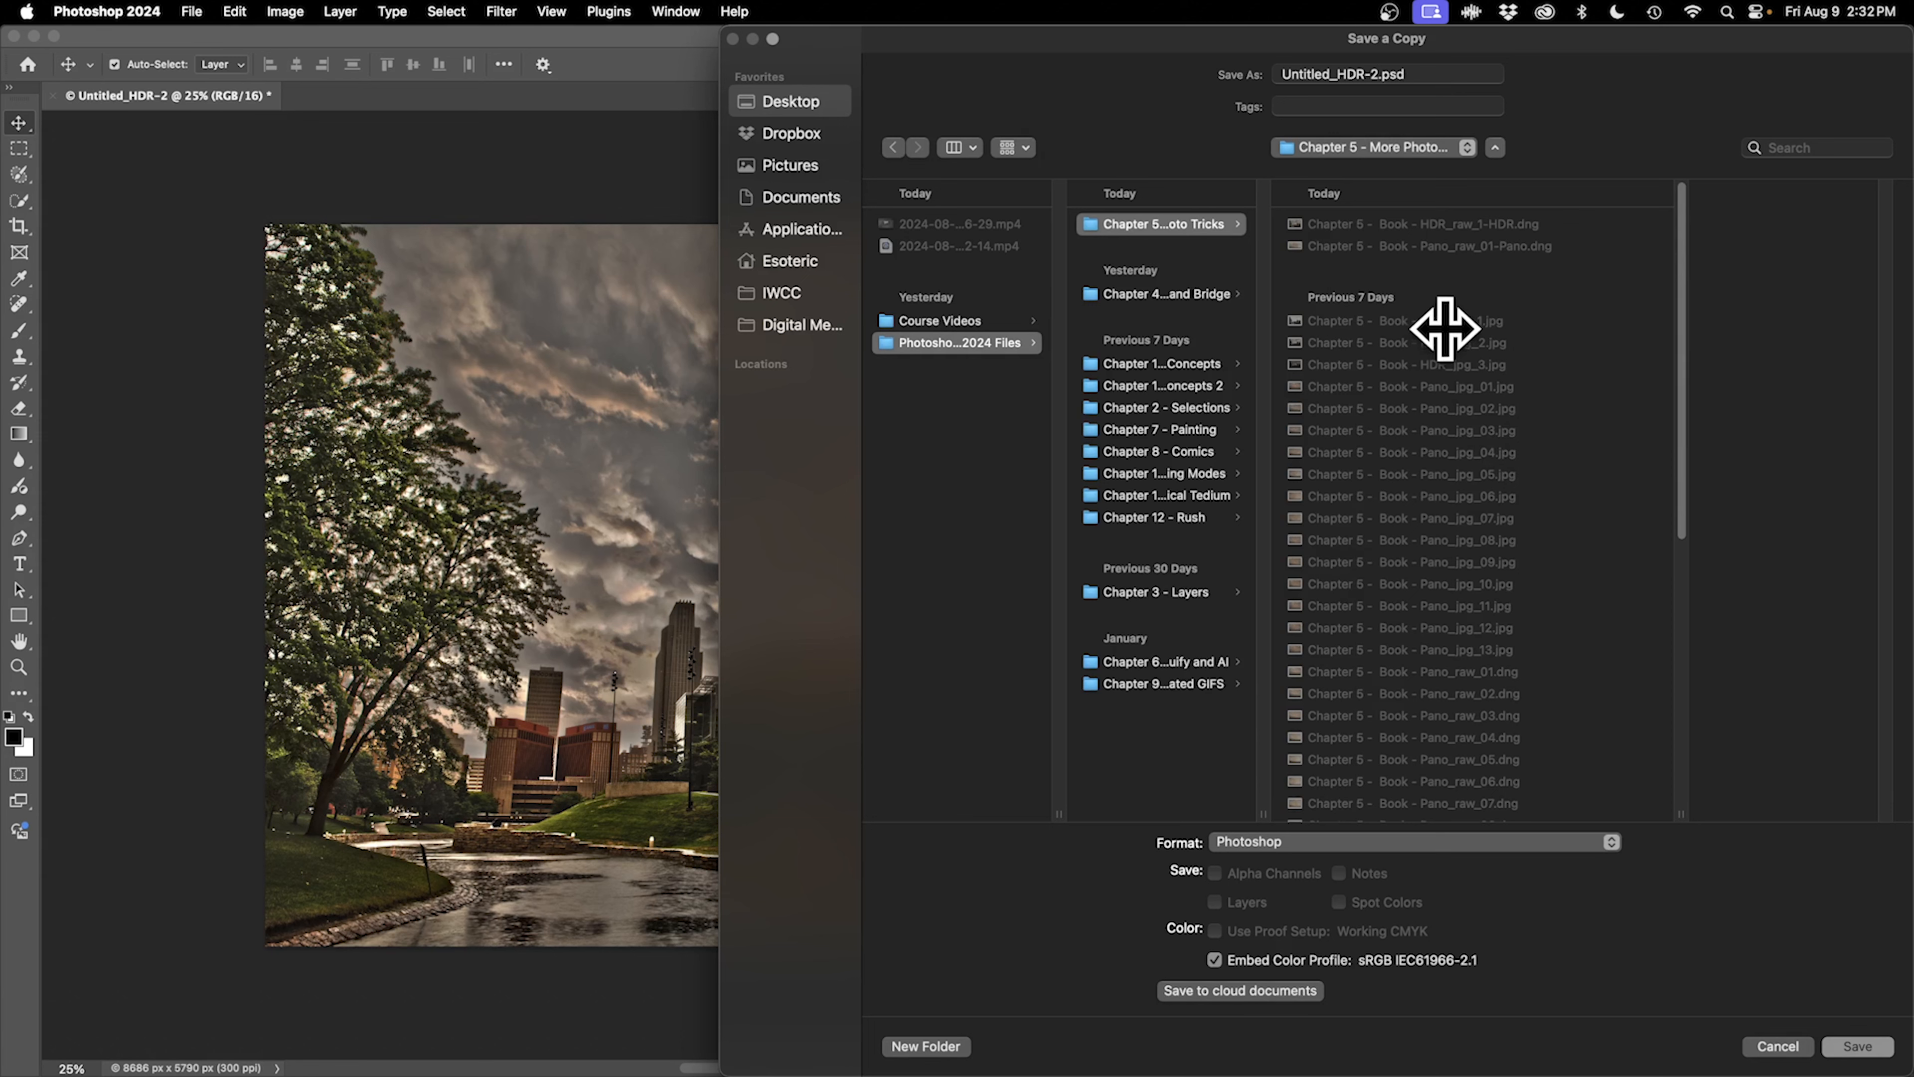
{"action": "left_click", "coordinate": [1410, 320]}
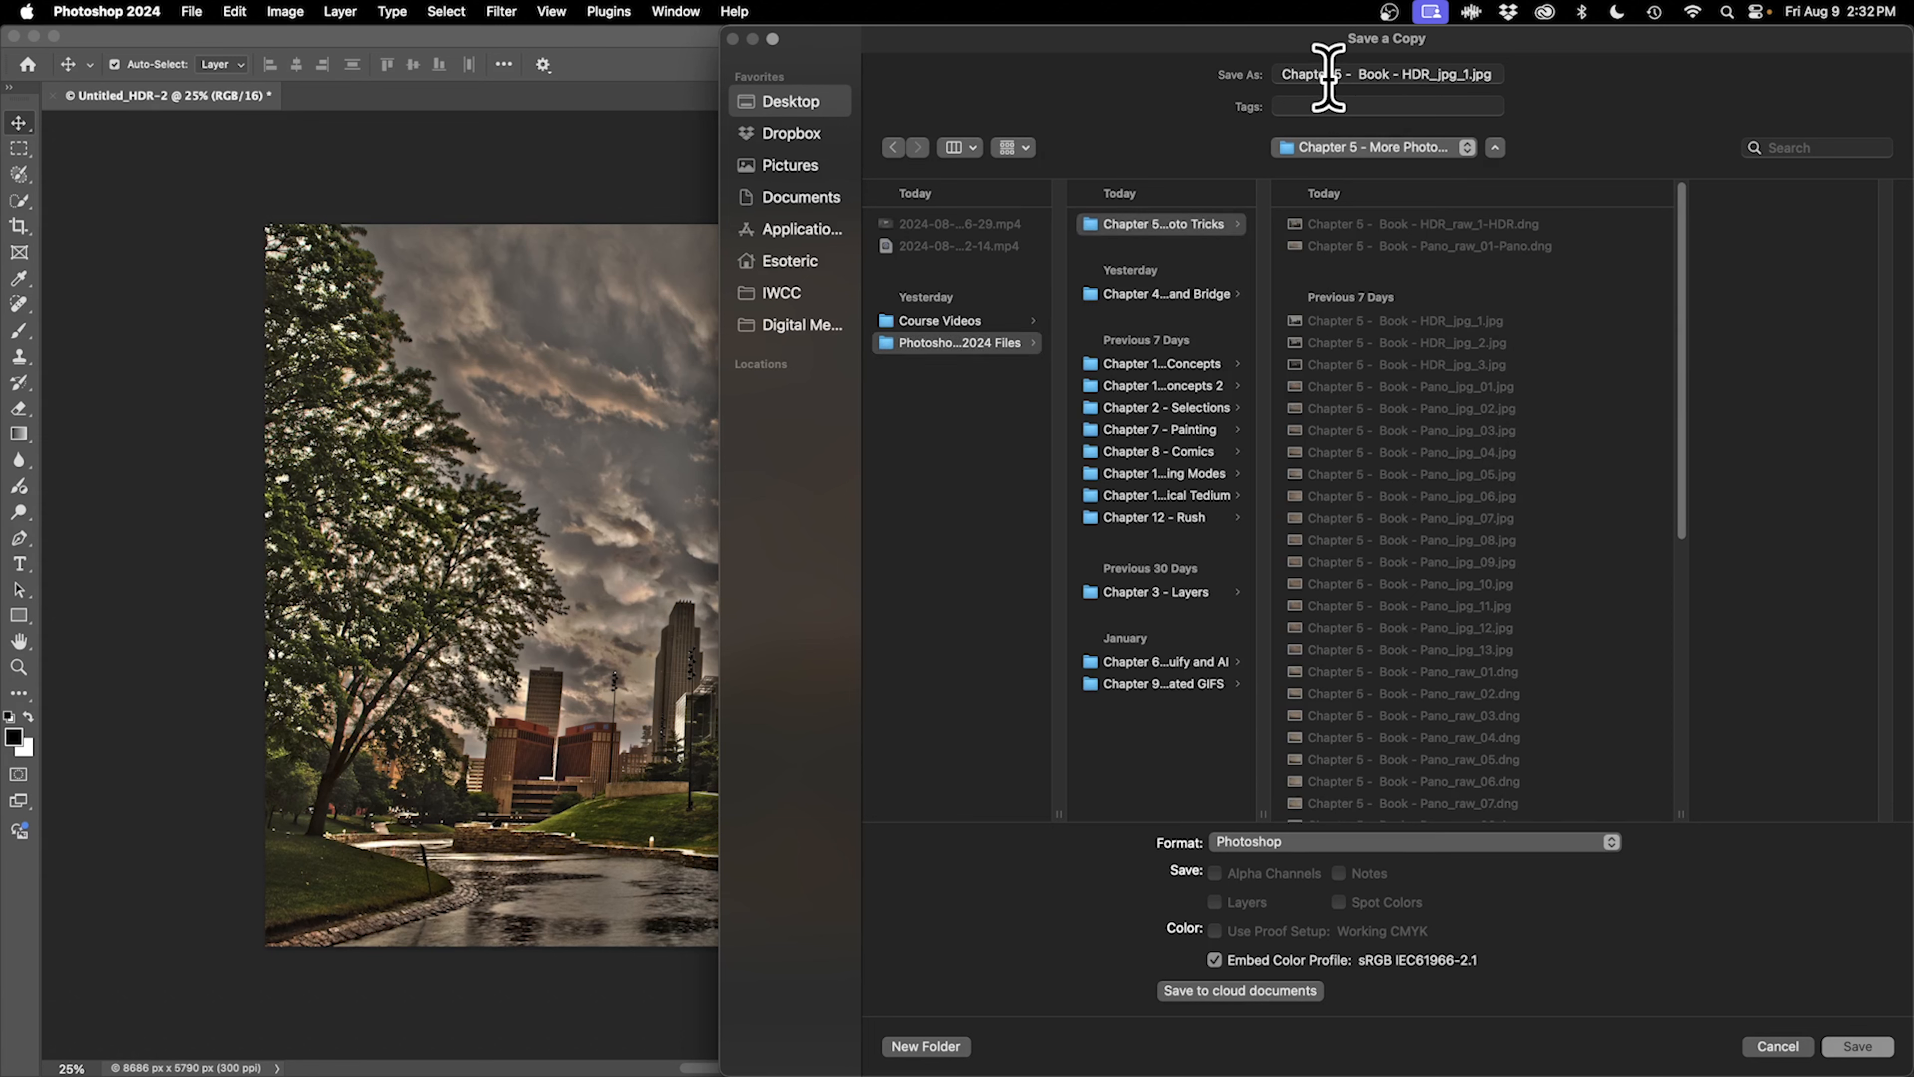
{"action": "left_click", "coordinate": [1463, 74]}
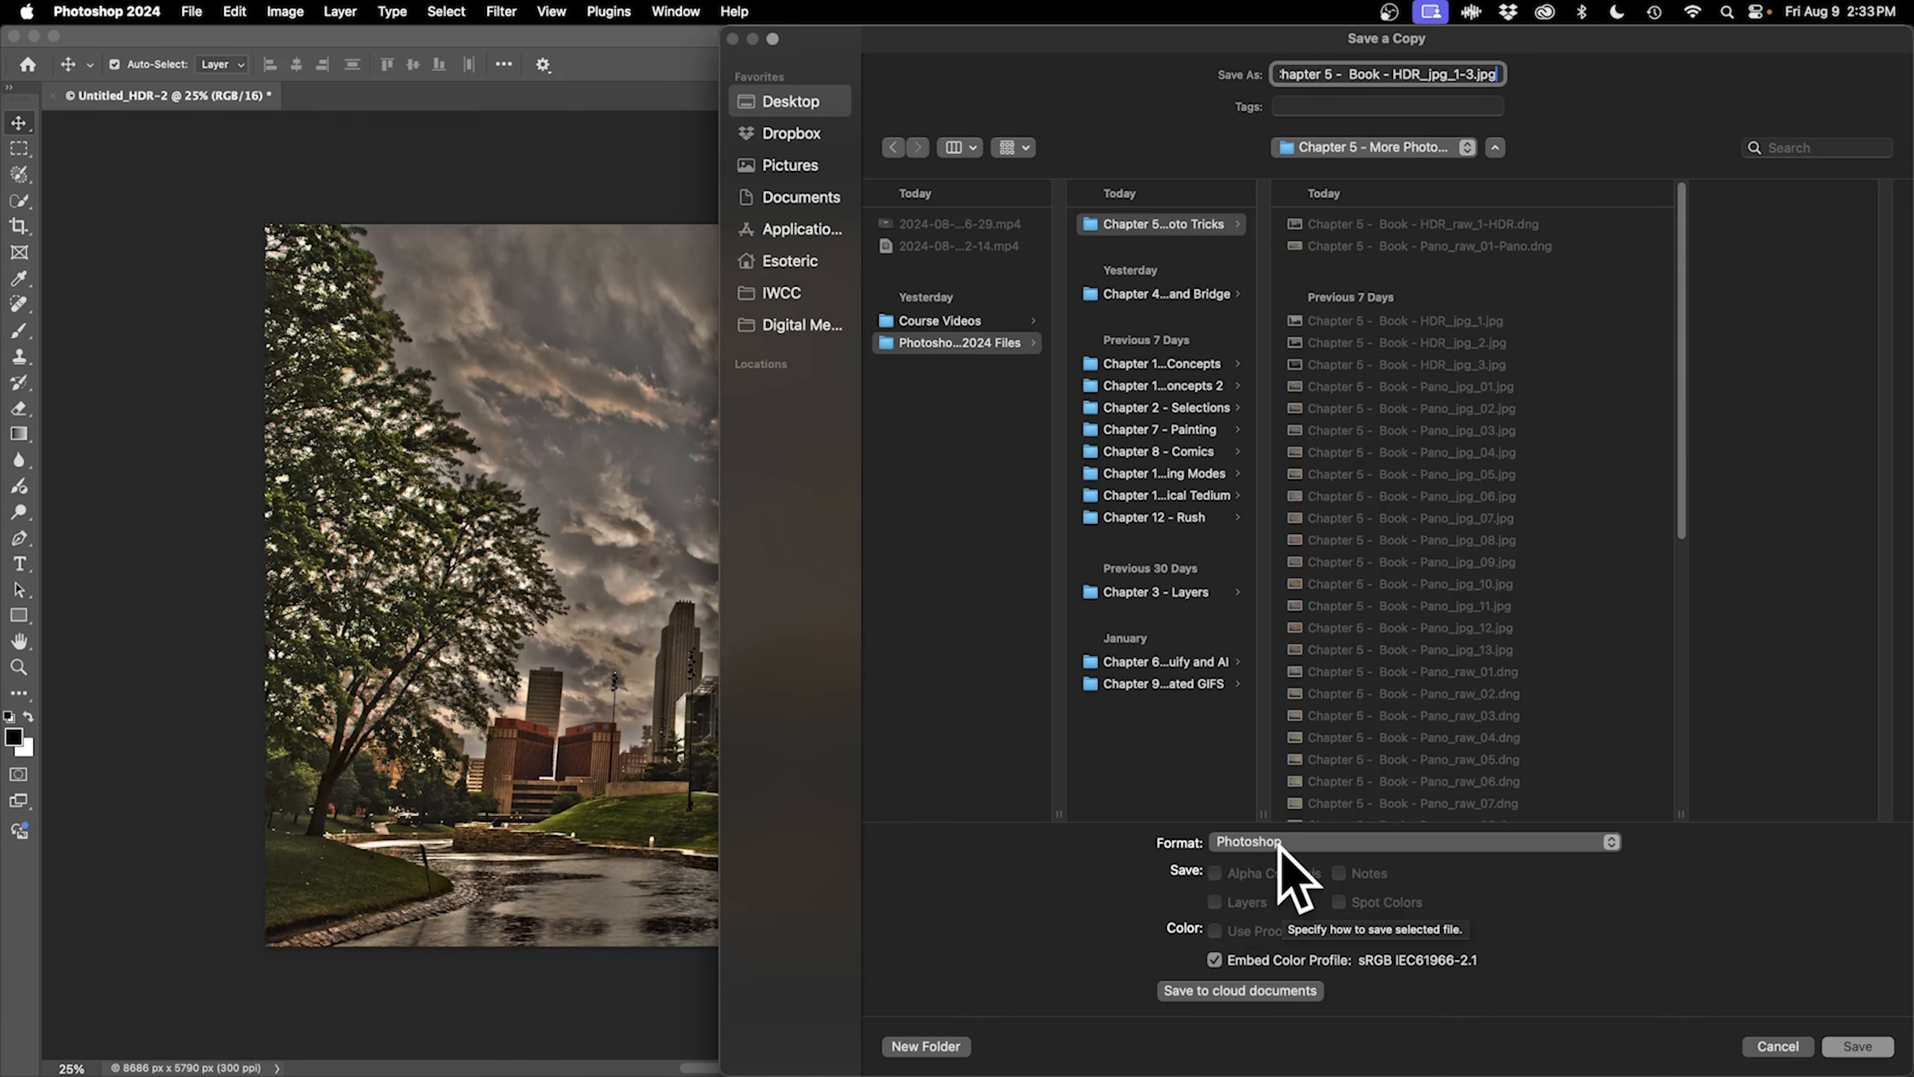
Choose JPEG as the copy's format and save it at Maximum quality 12 with the Baseline ("Standard") option.
{"action": "left_click", "coordinate": [1332, 841]}
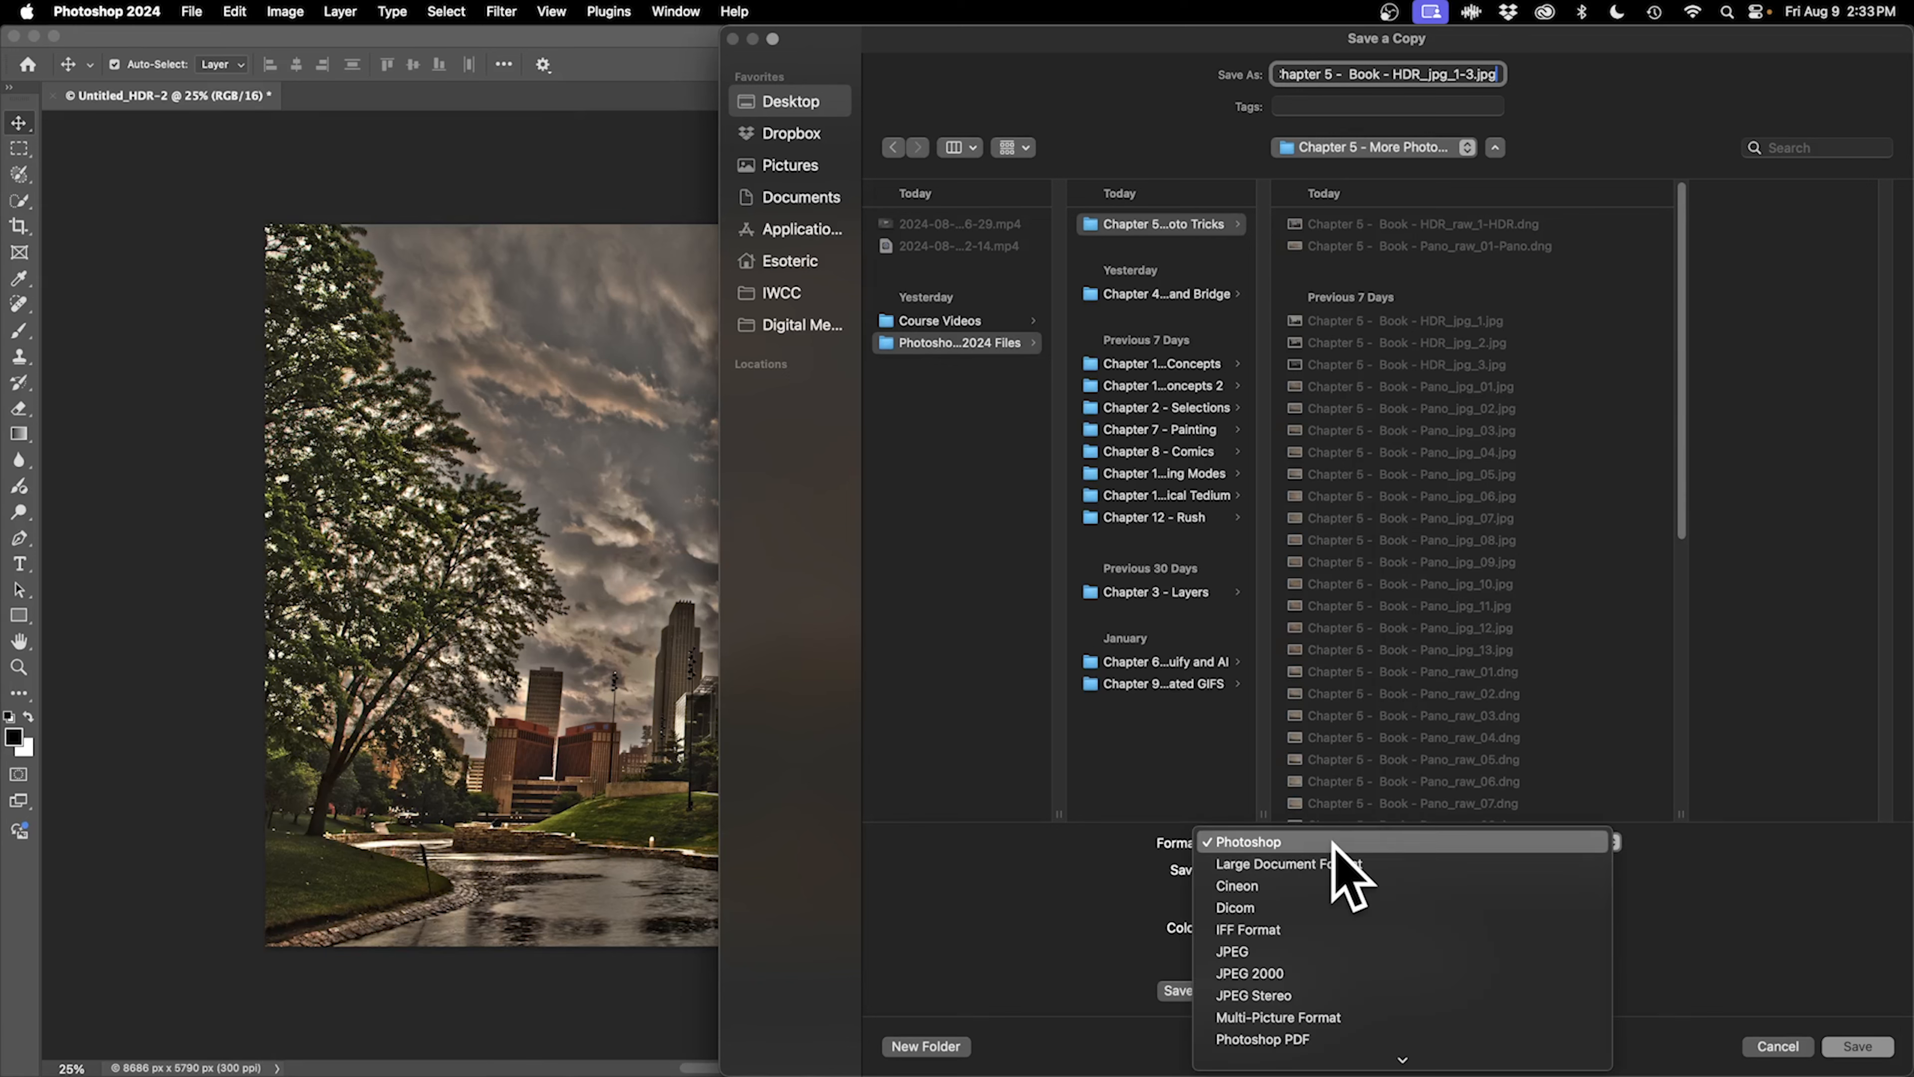
{"action": "left_click", "coordinate": [1257, 954]}
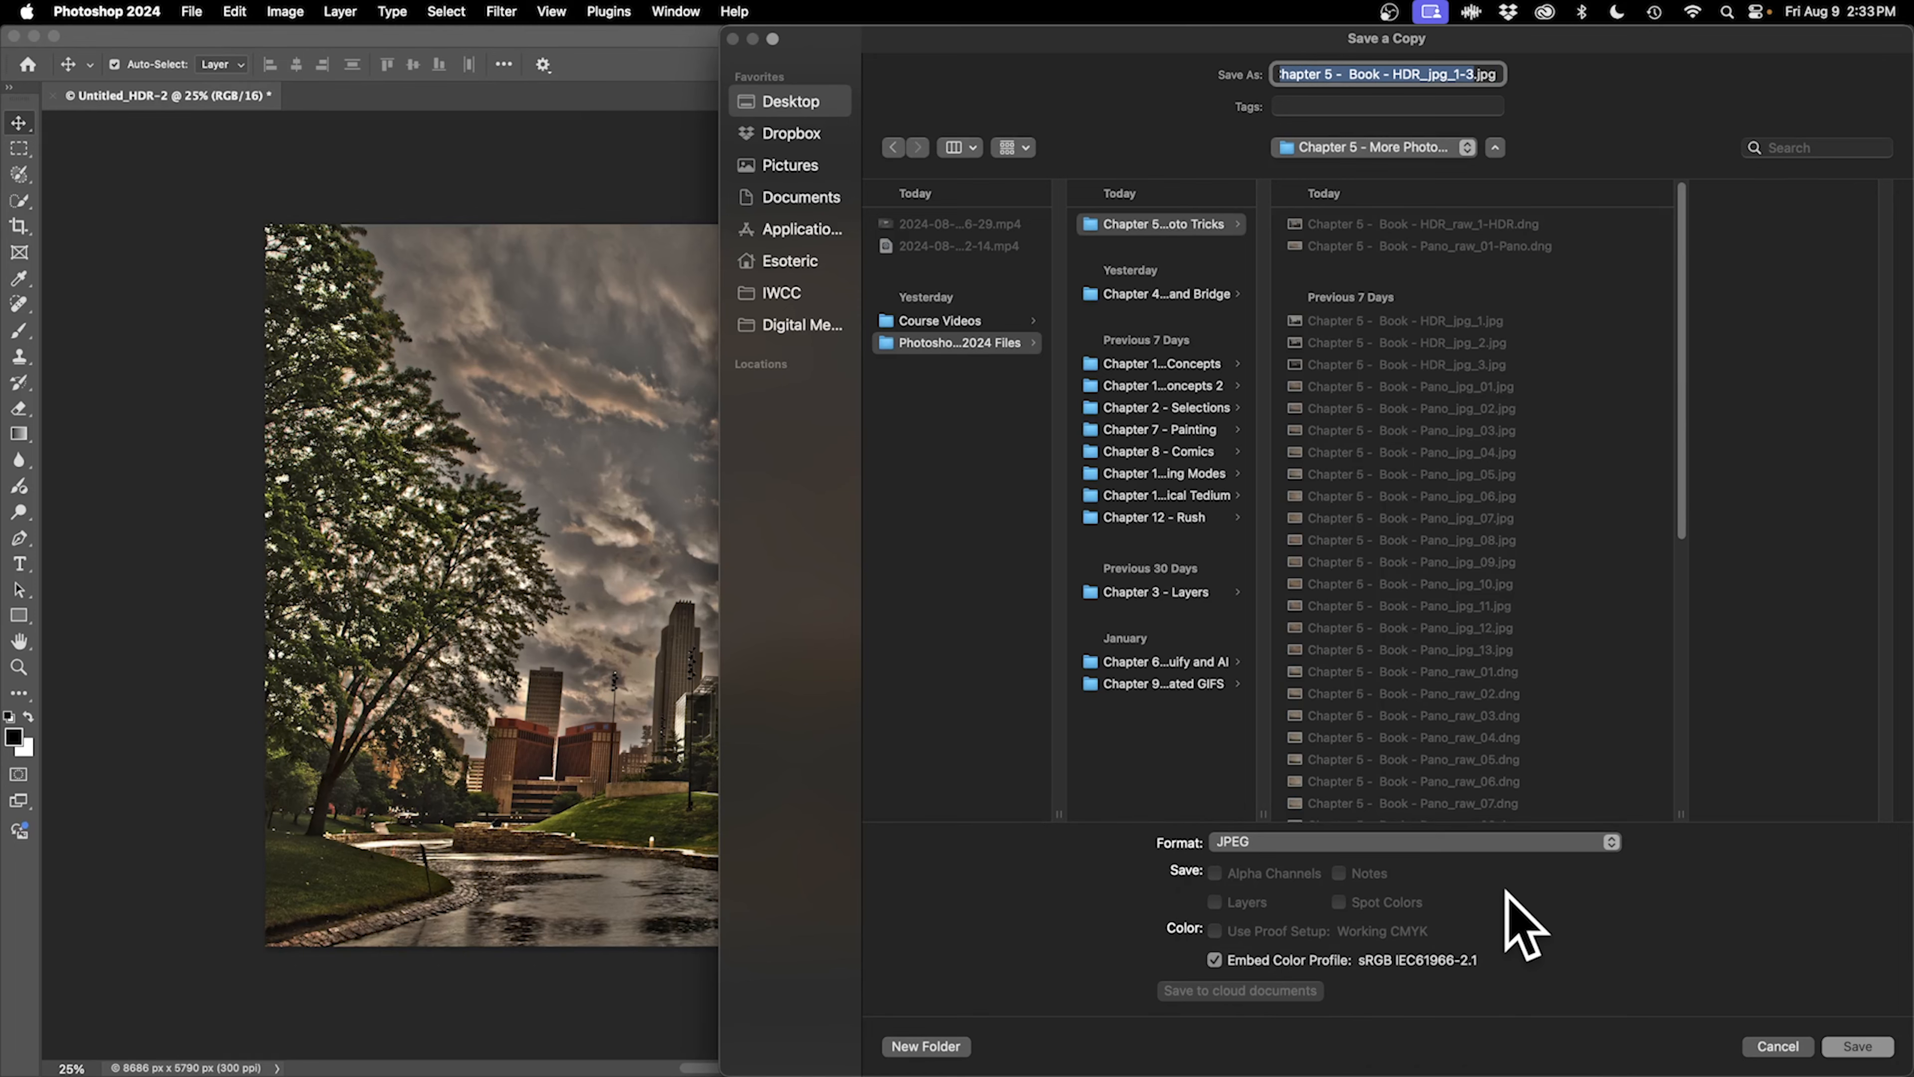
{"action": "left_click", "coordinate": [1856, 1046]}
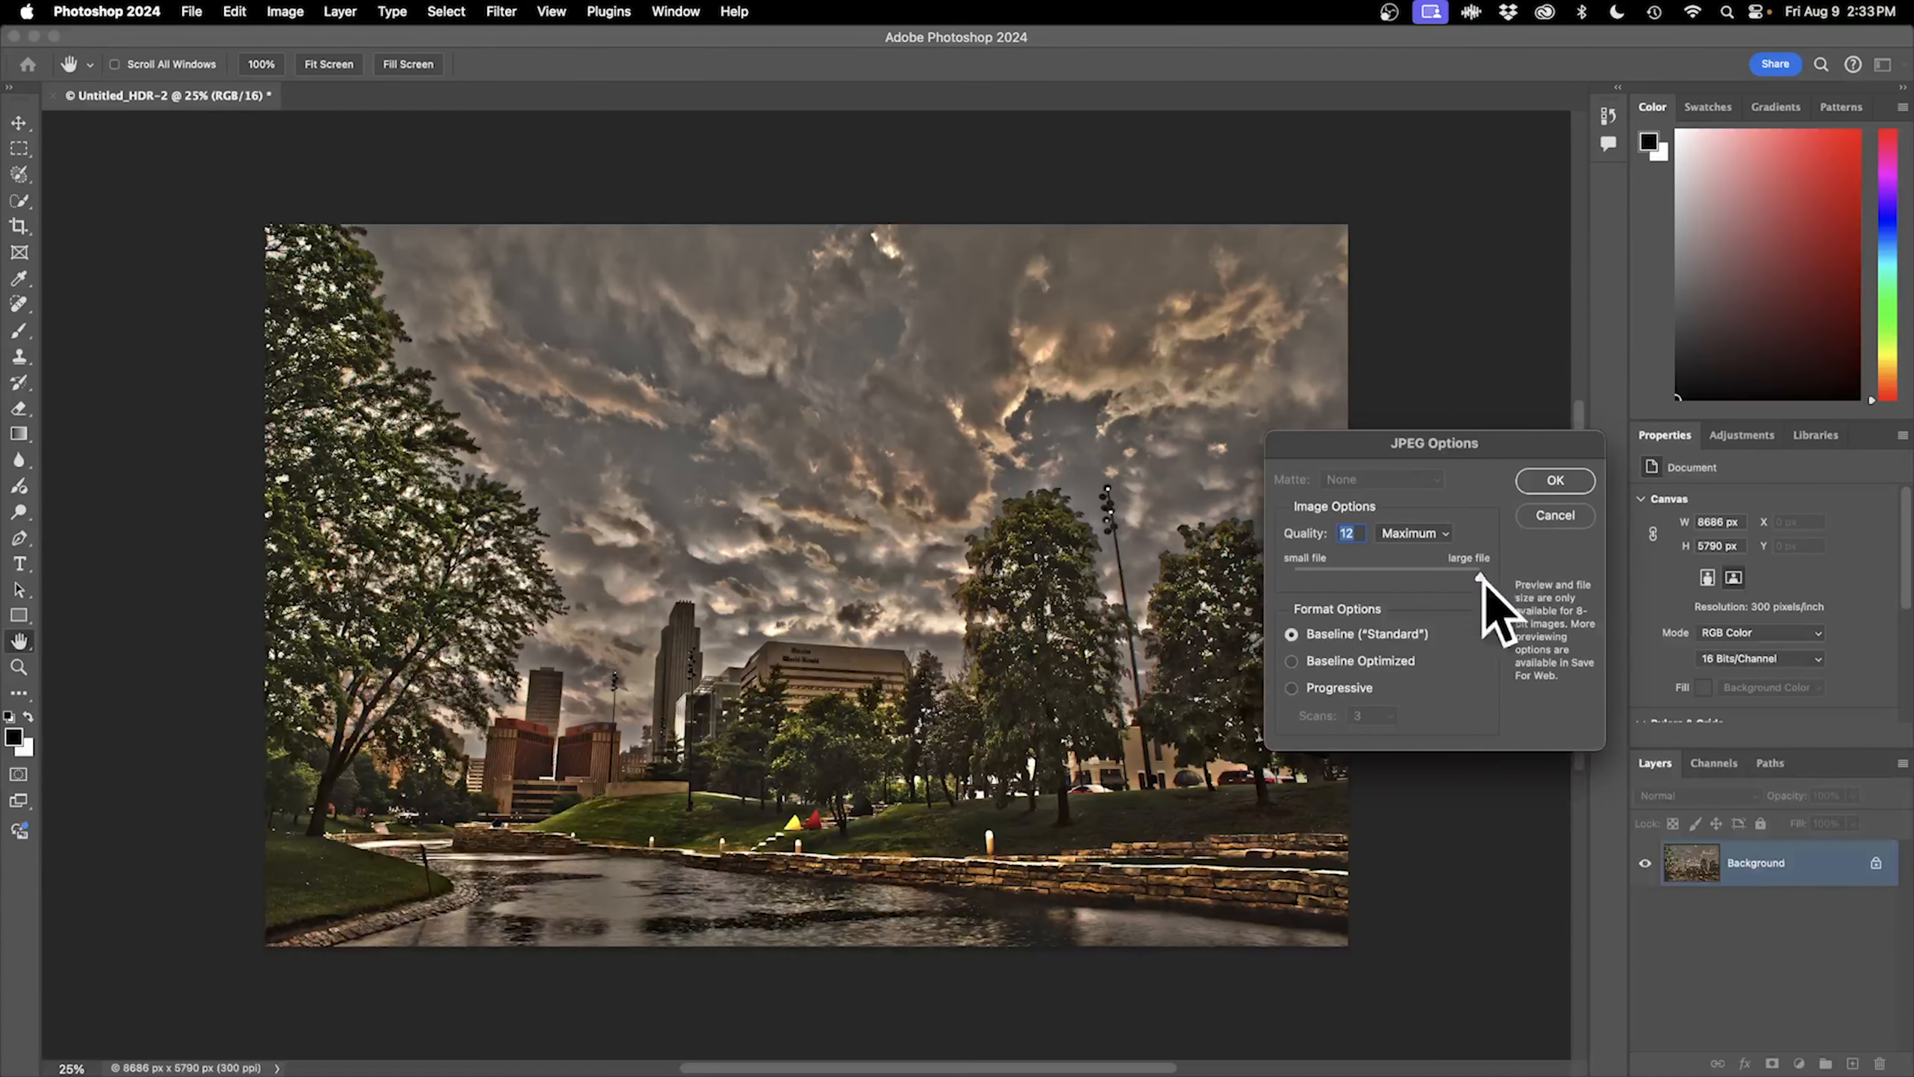
{"action": "left_click", "coordinate": [1542, 486]}
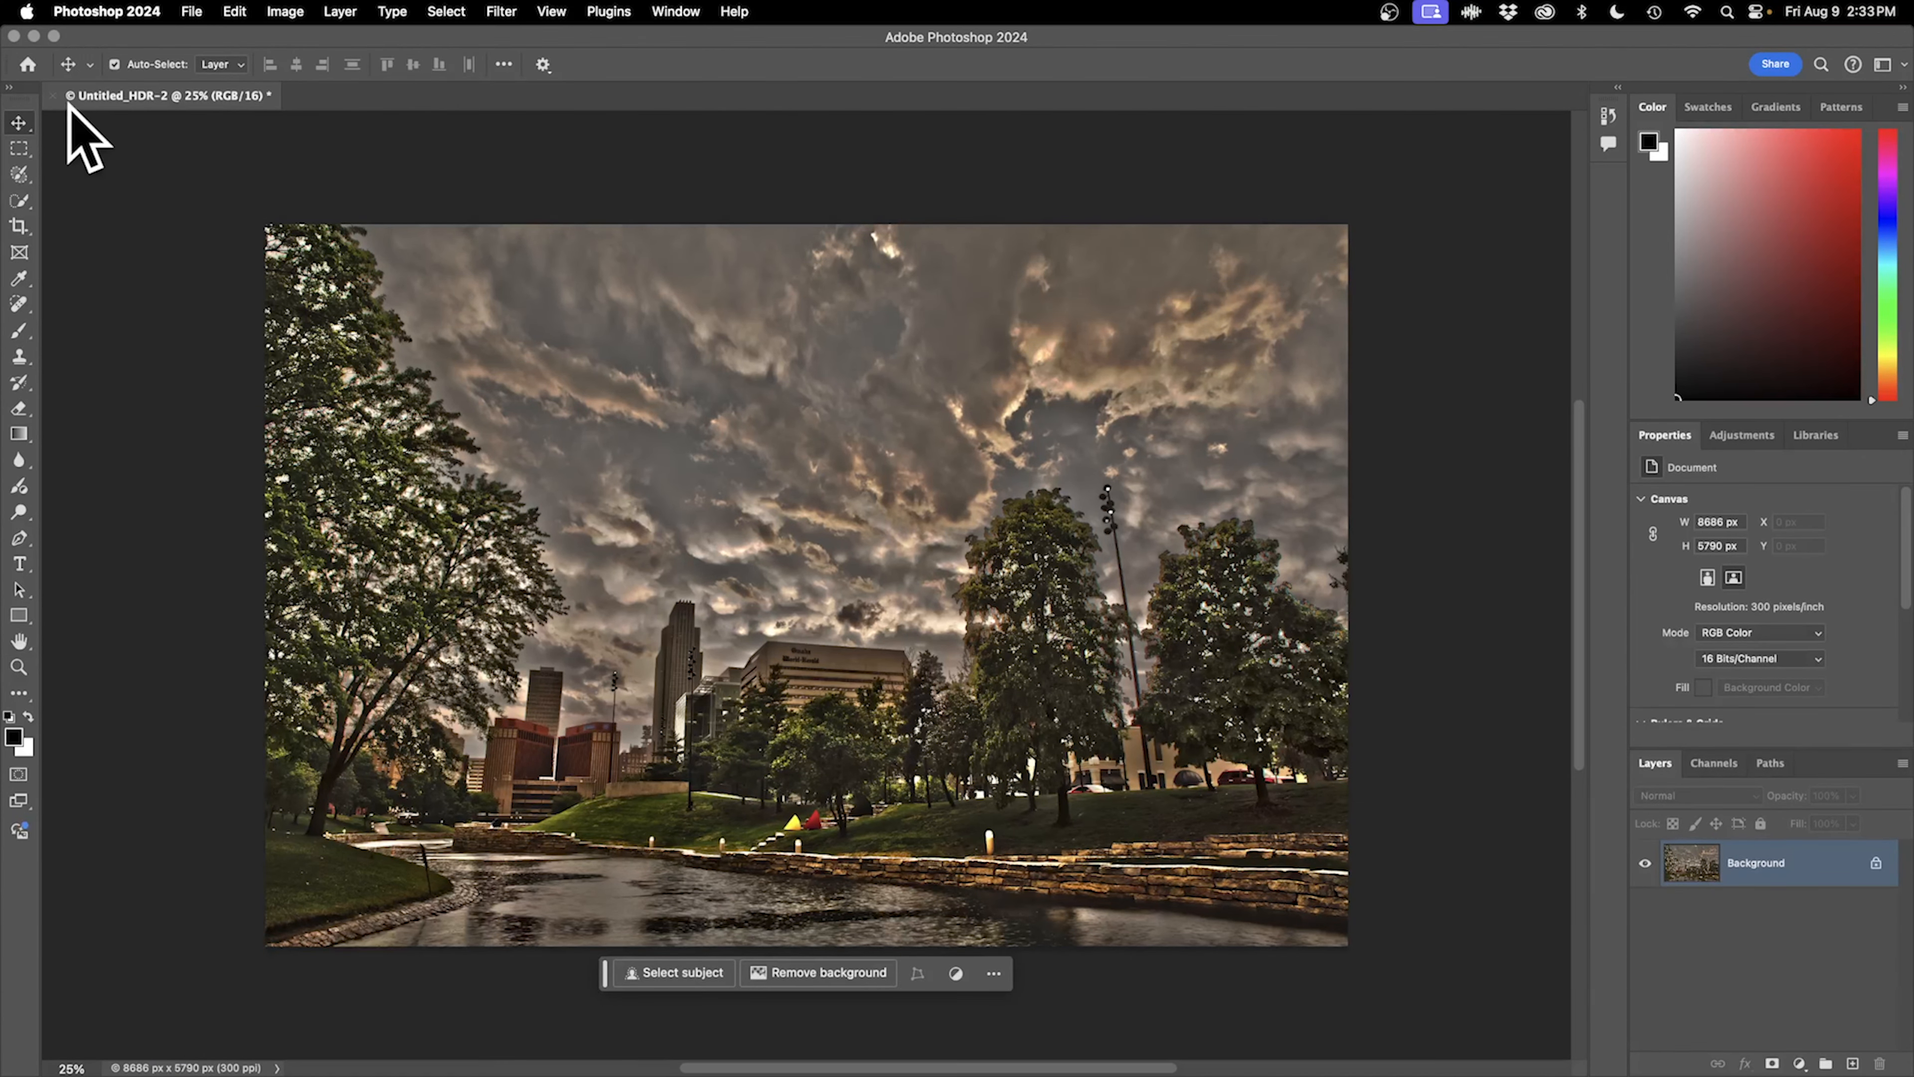
{"action": "left_click", "coordinate": [53, 96]}
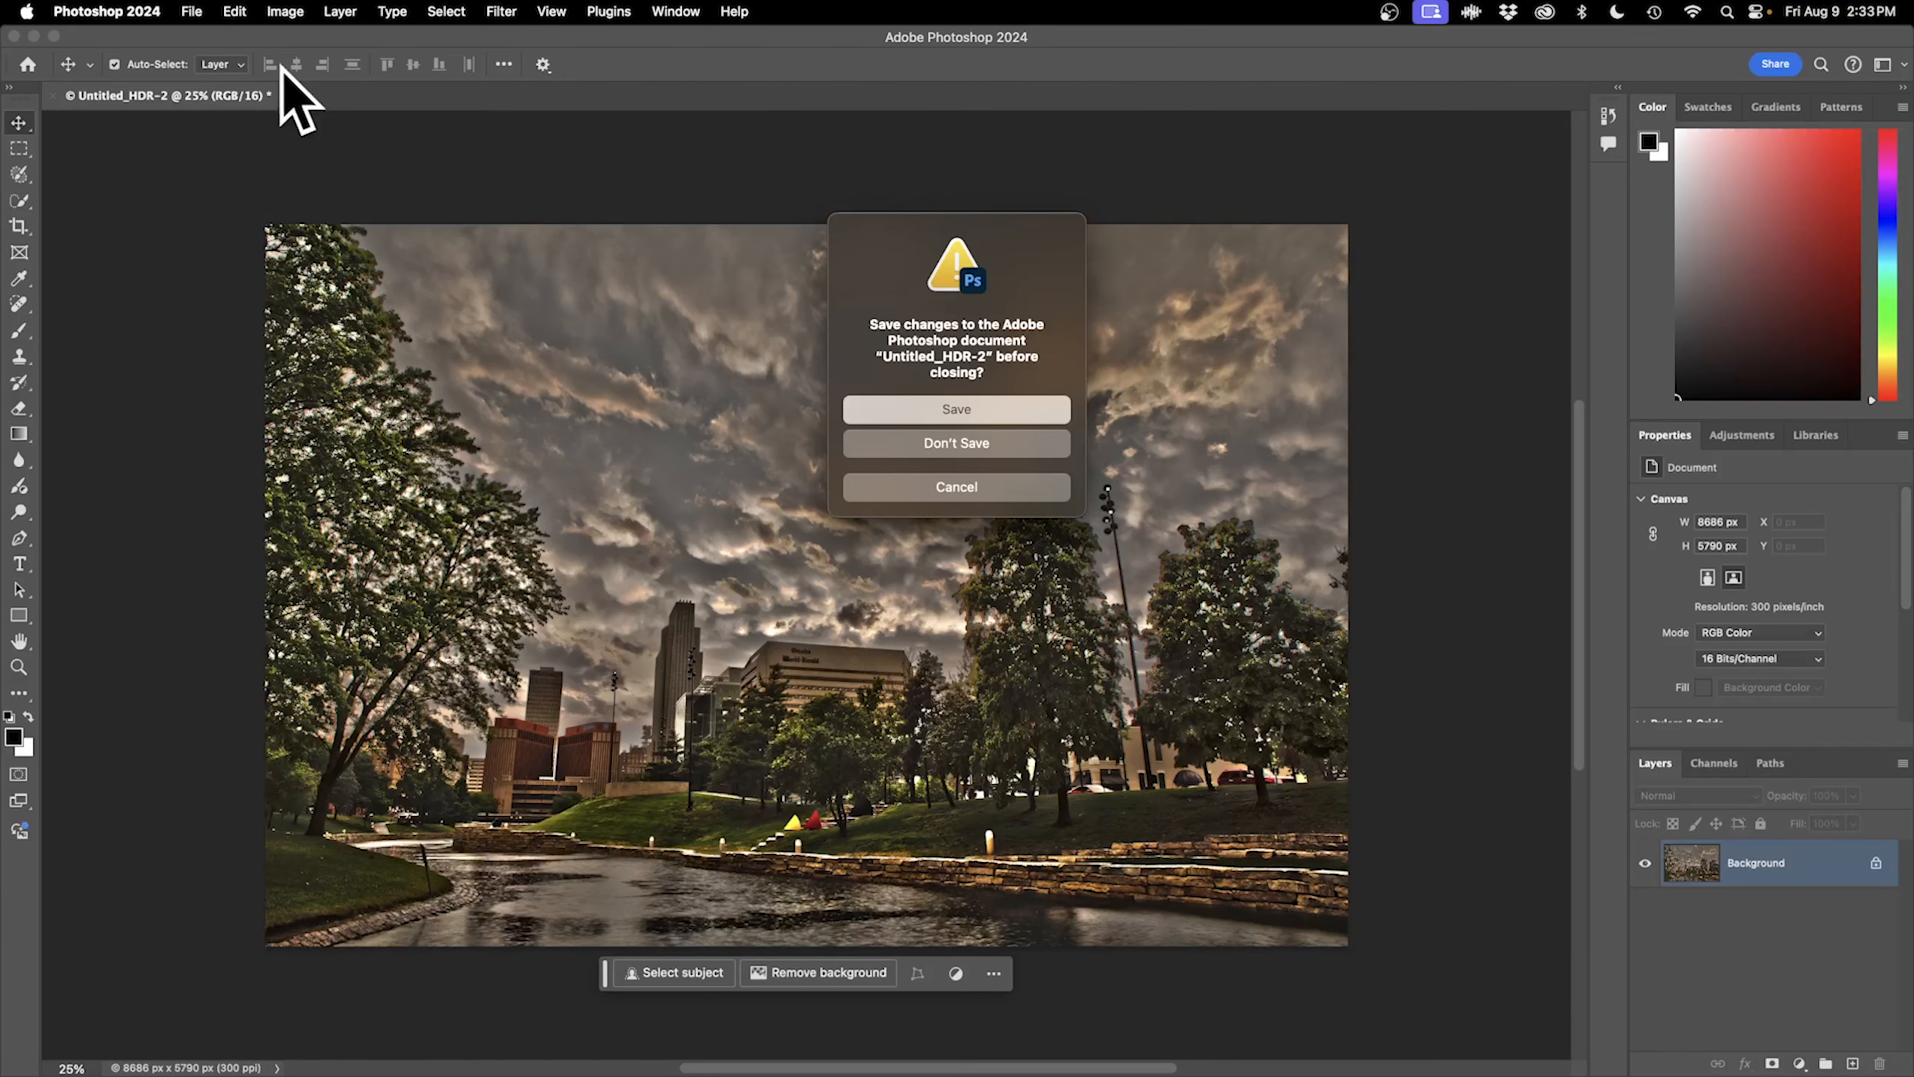
{"action": "left_click", "coordinate": [1007, 486]}
{"action": "left_click", "coordinate": [193, 12]}
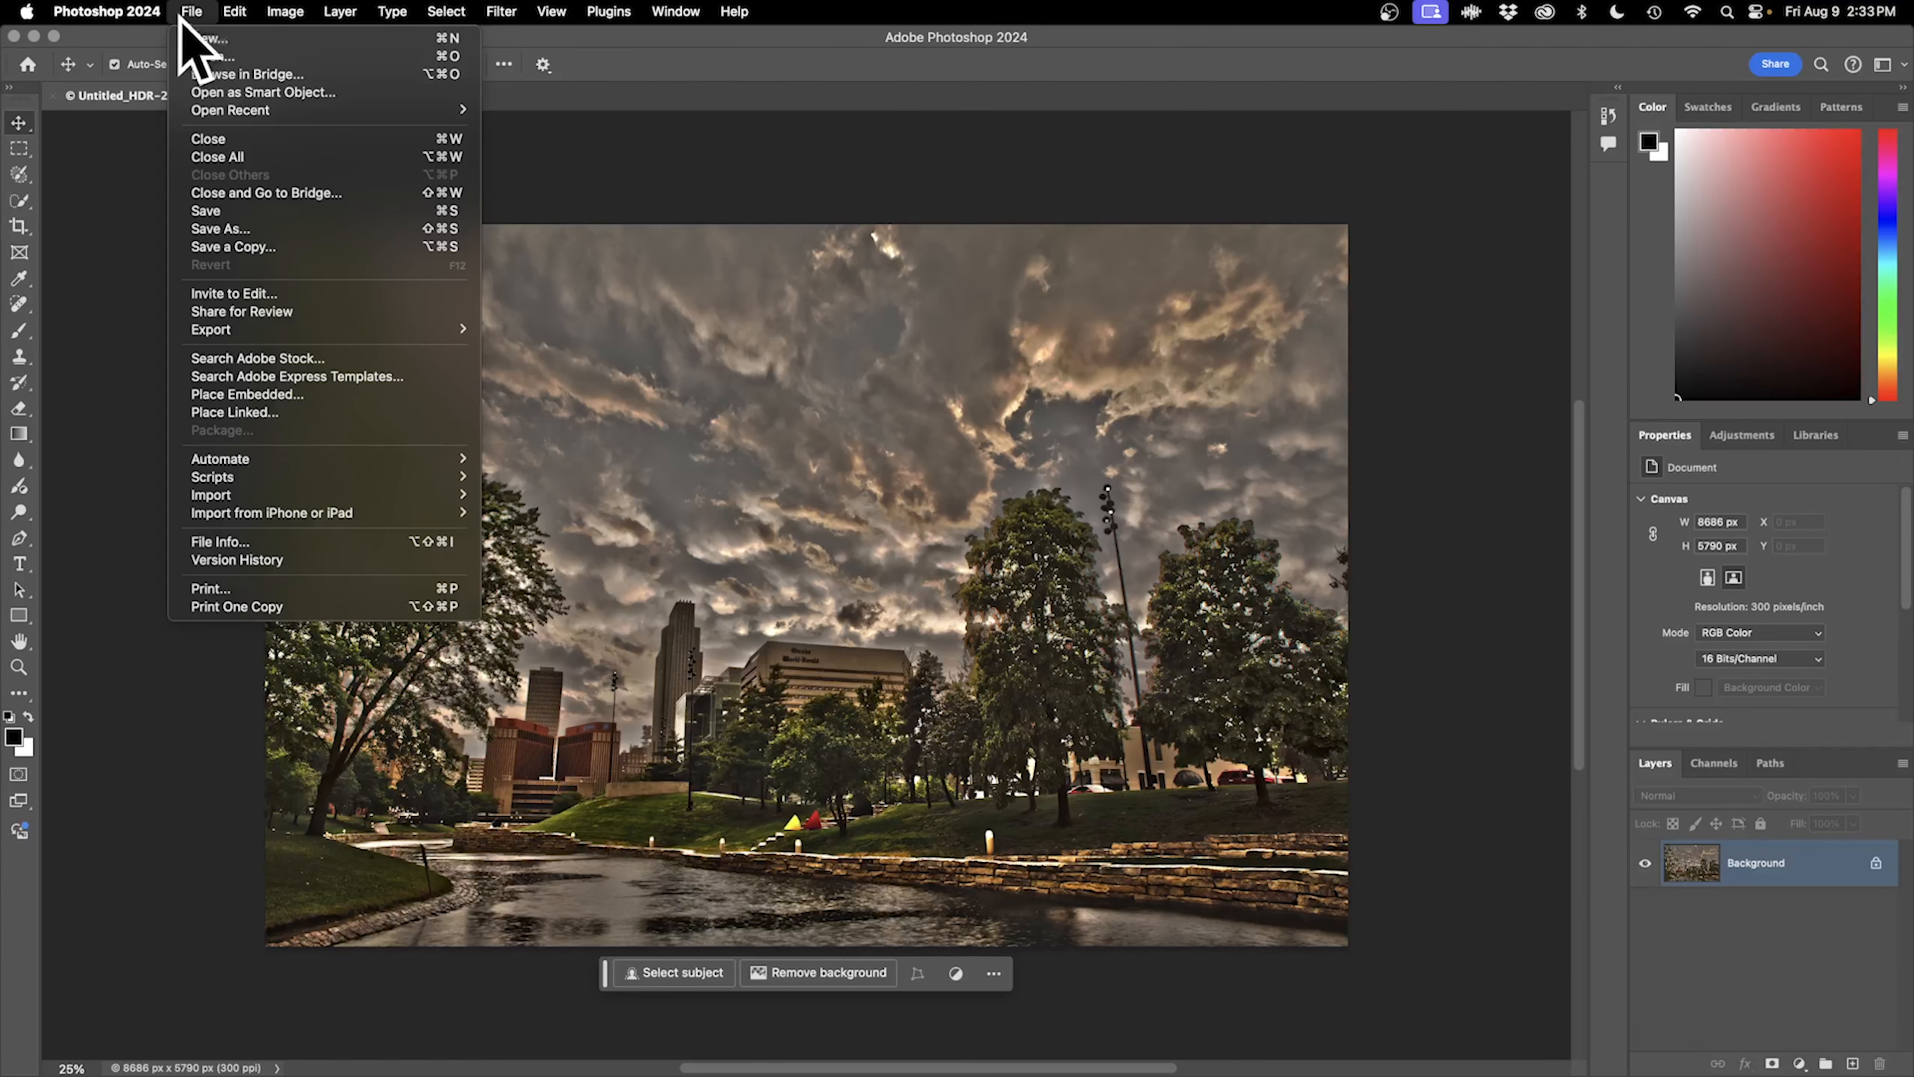
{"action": "mouse_move", "coordinate": [262, 9]}
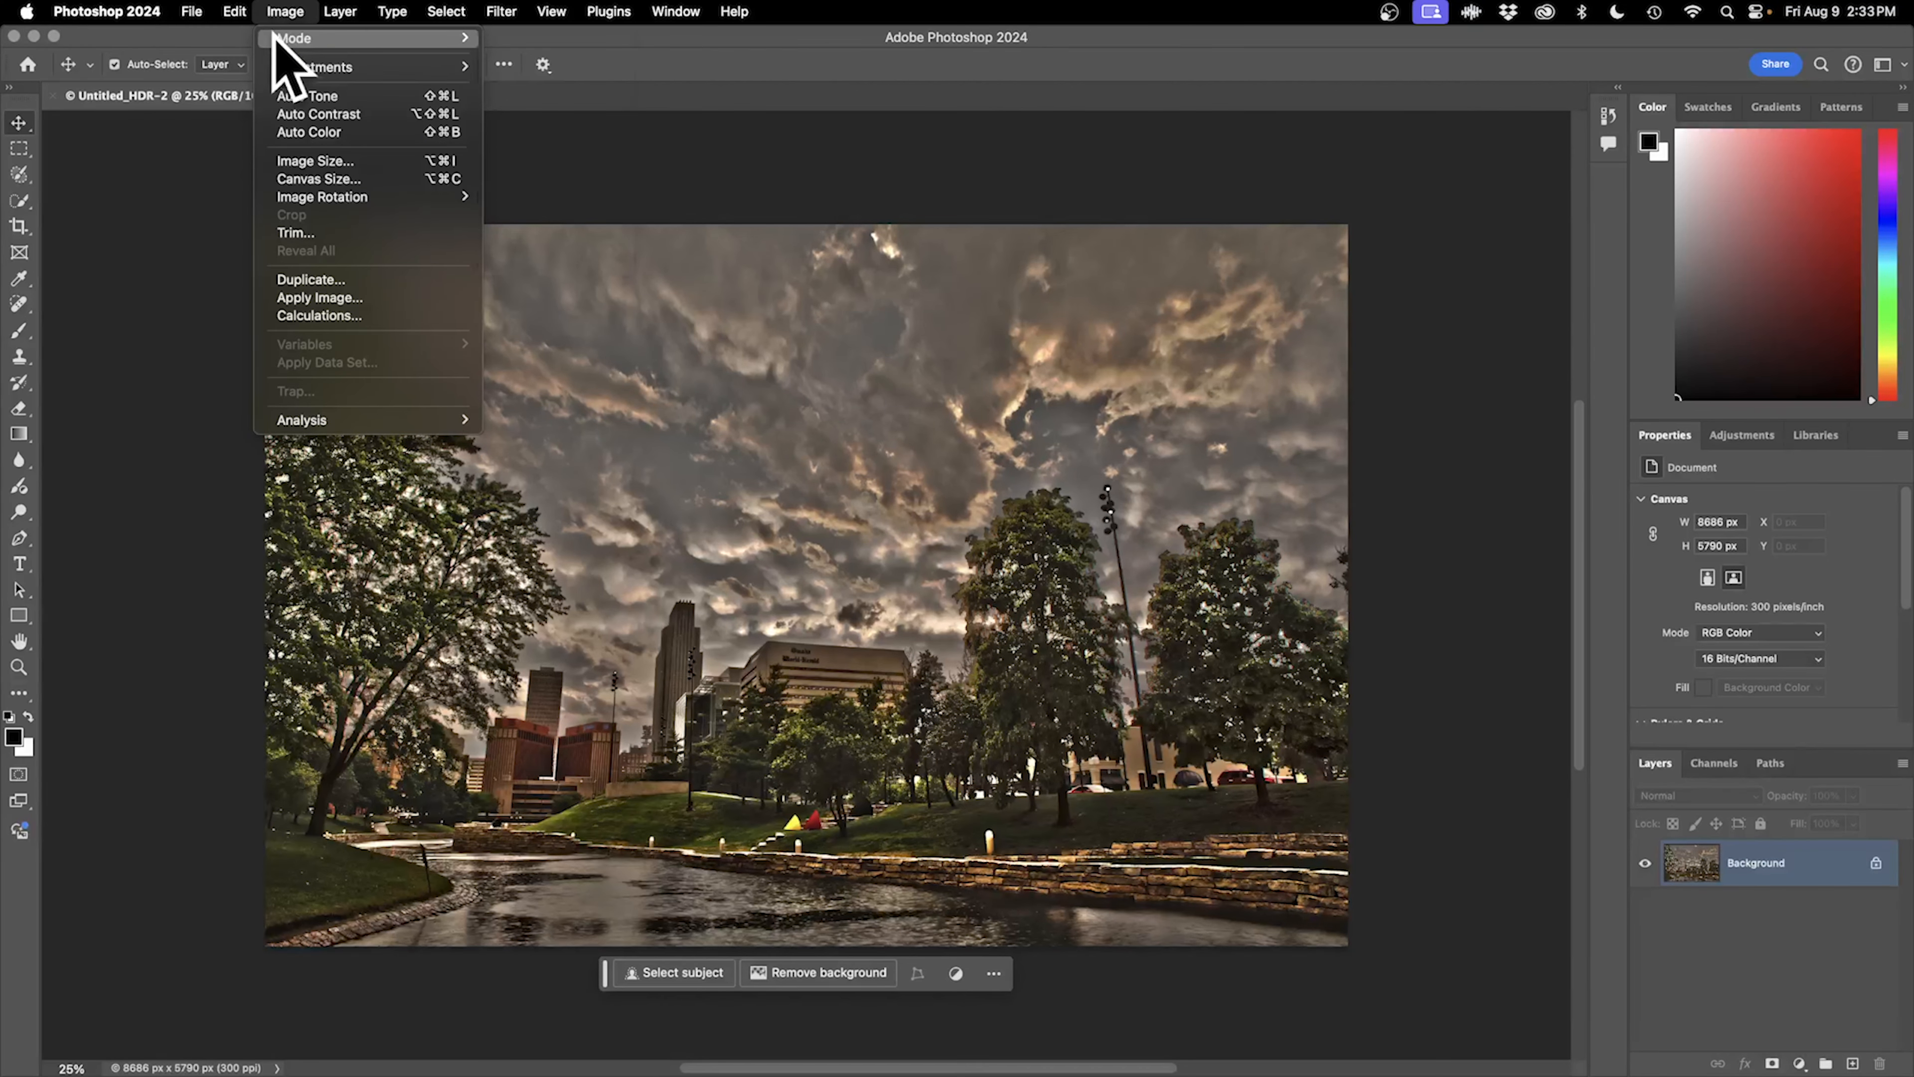
{"action": "mouse_move", "coordinate": [301, 38]}
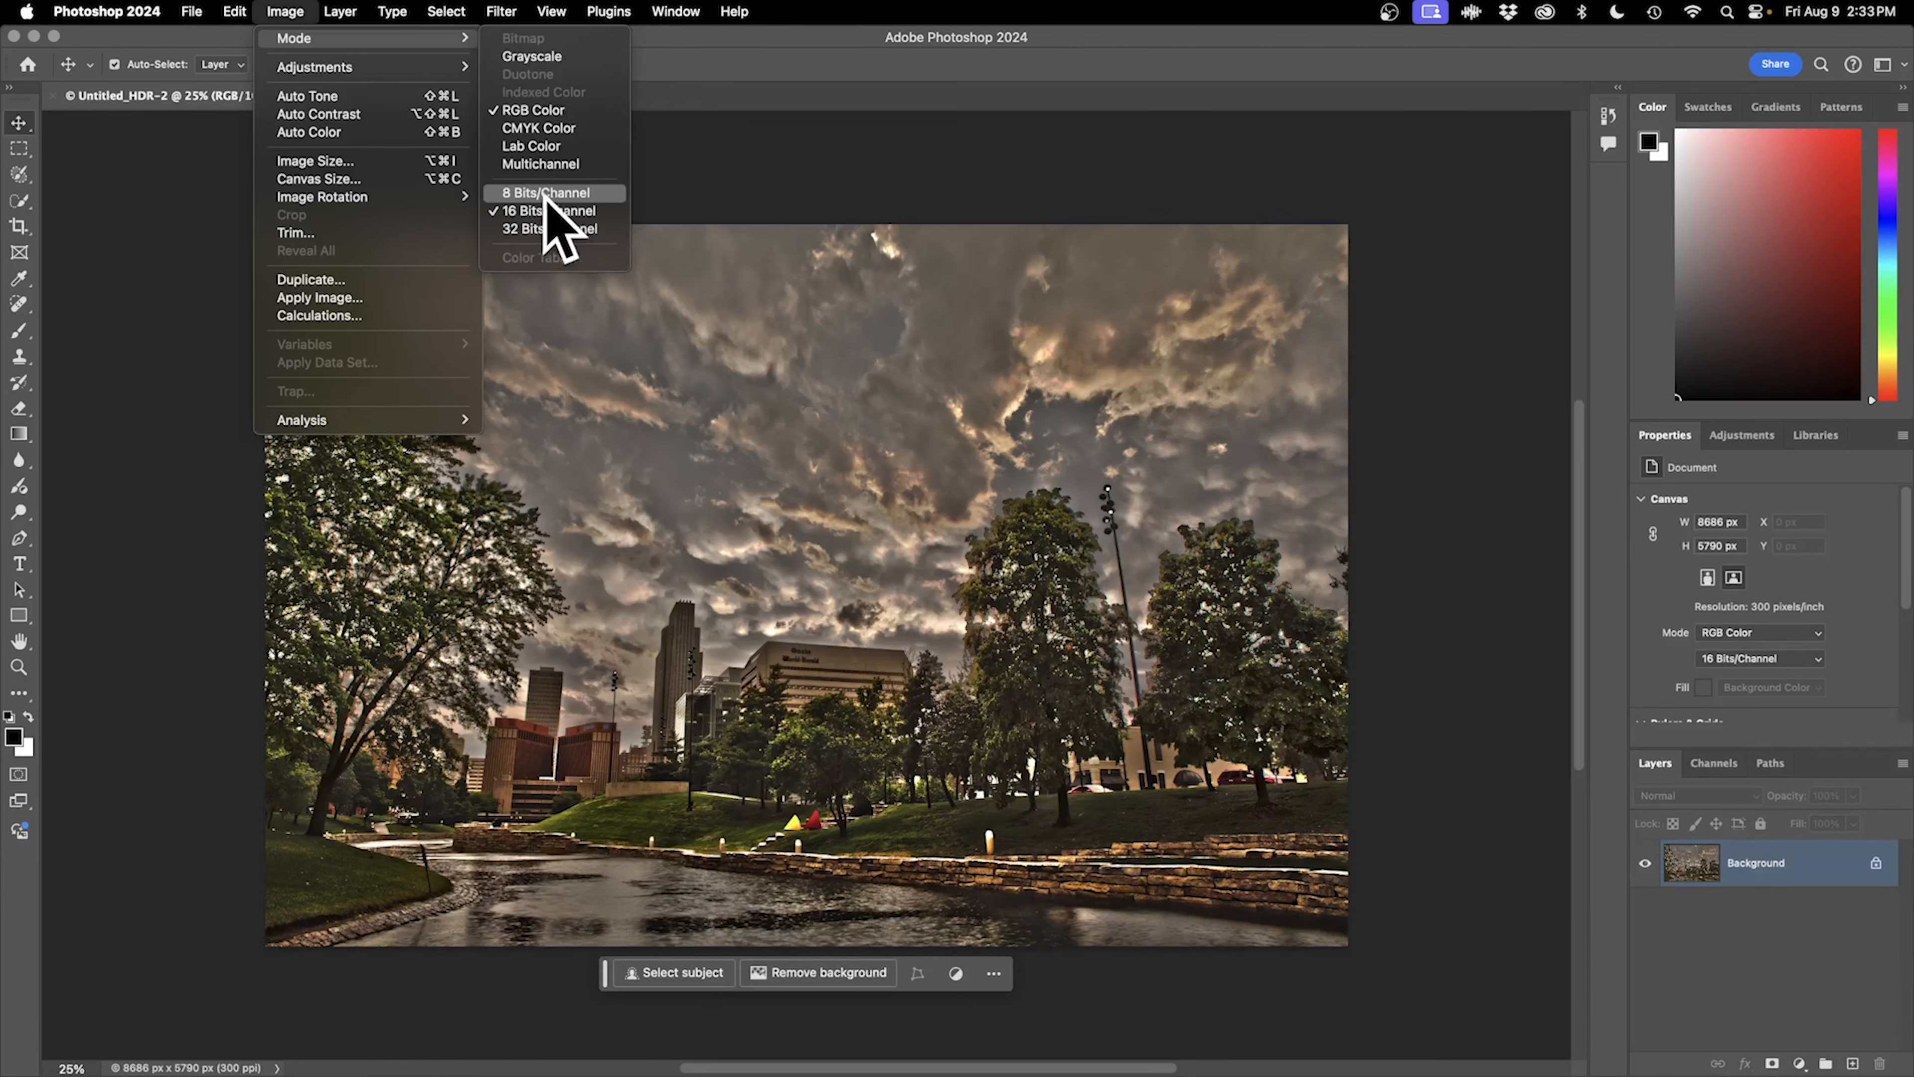
{"action": "left_click", "coordinate": [92, 153]}
Close the merged Untitled_HDR-2 document without saving its changes.
{"action": "left_click", "coordinate": [53, 96]}
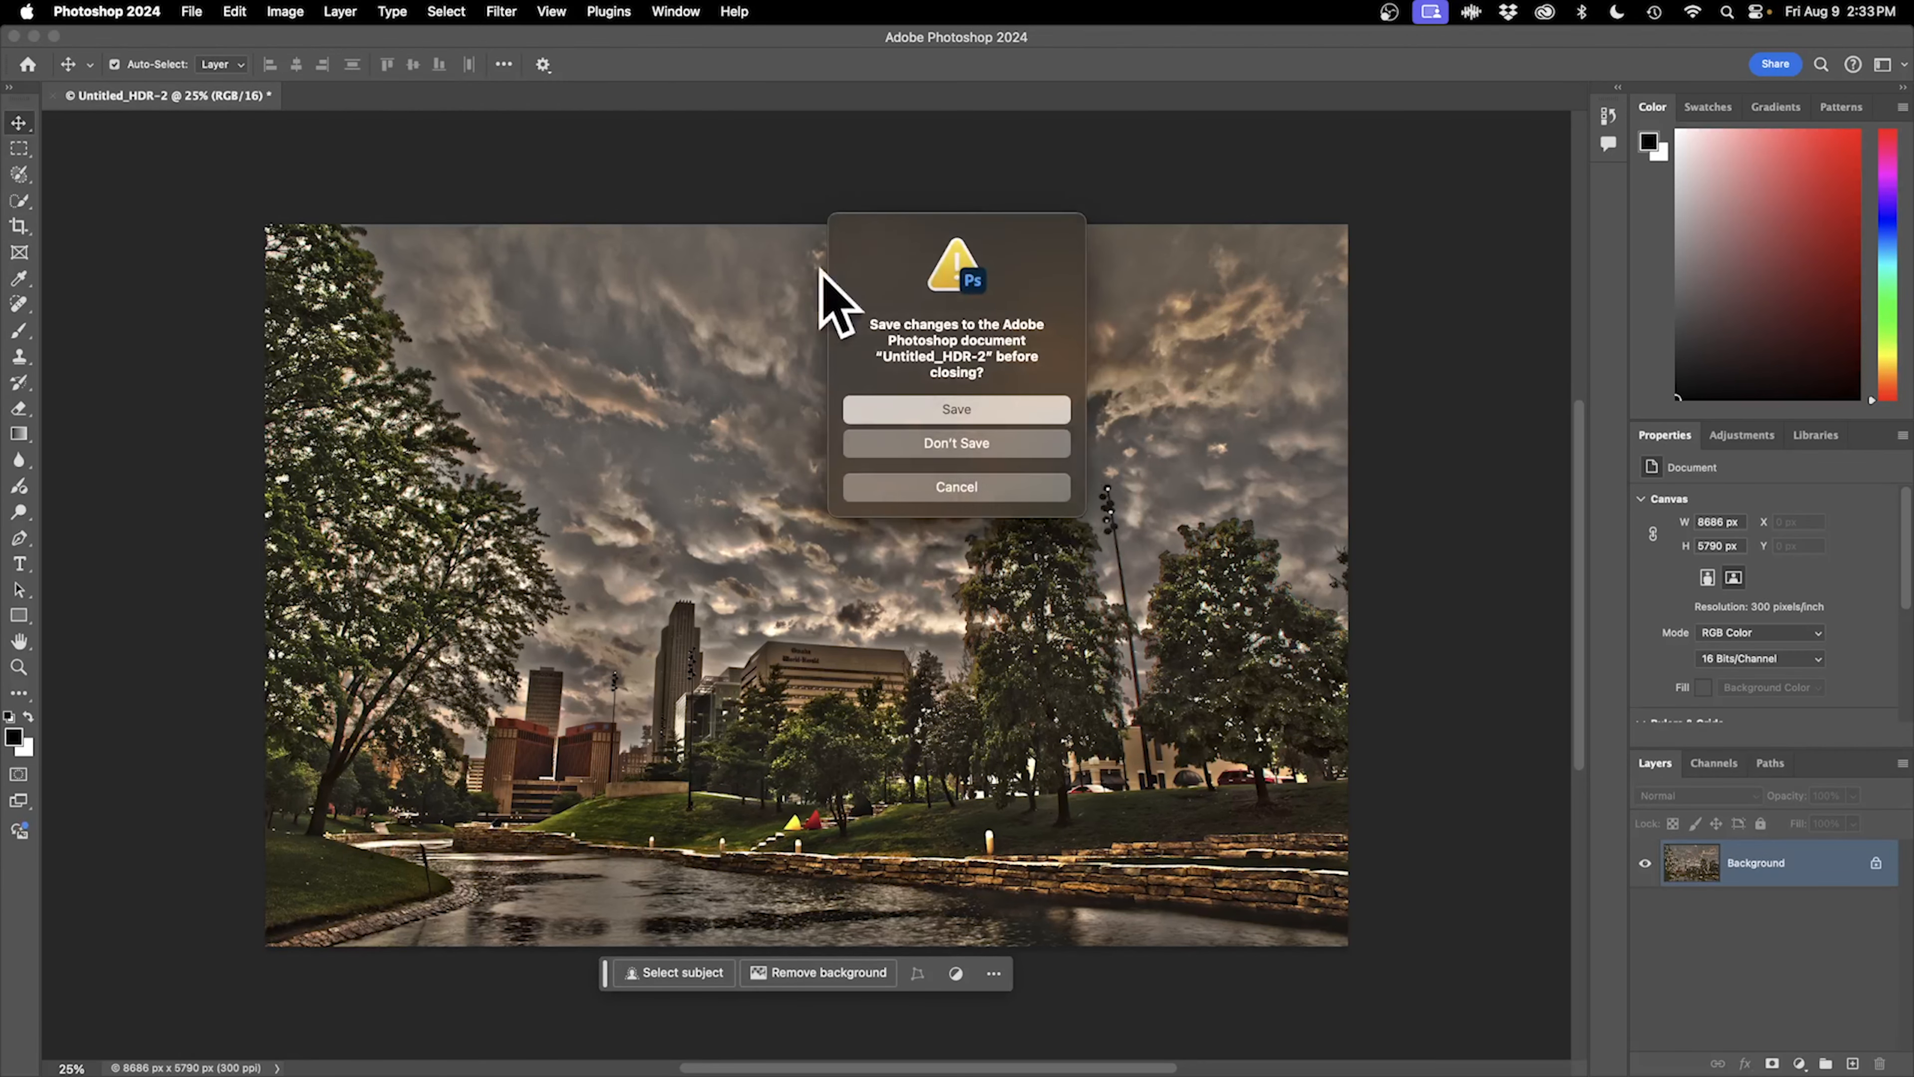
{"action": "left_click", "coordinate": [1033, 445]}
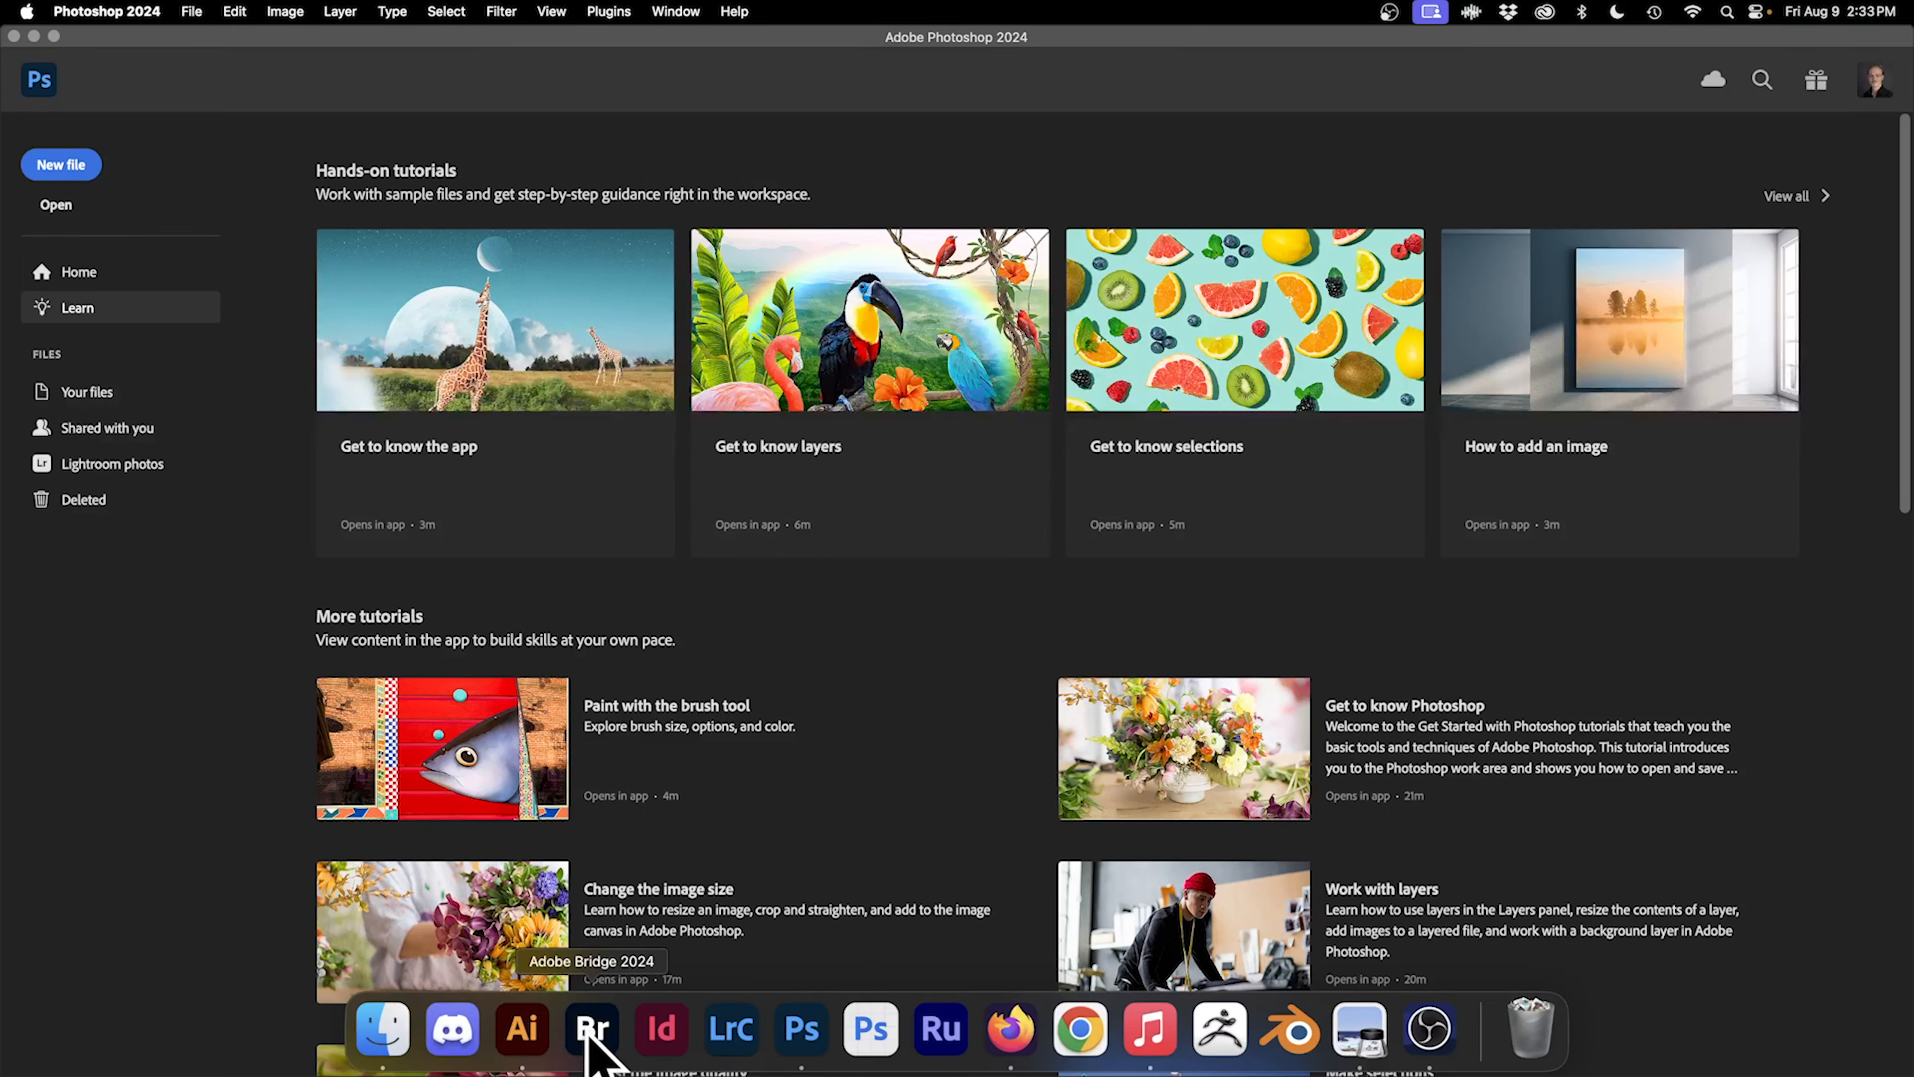
Switch to Bridge and label the merged Chapter 5 - Book - HDR_jpg_1-3.jpg image as Approved.
{"action": "left_click", "coordinate": [593, 1030]}
{"action": "left_click", "coordinate": [717, 973]}
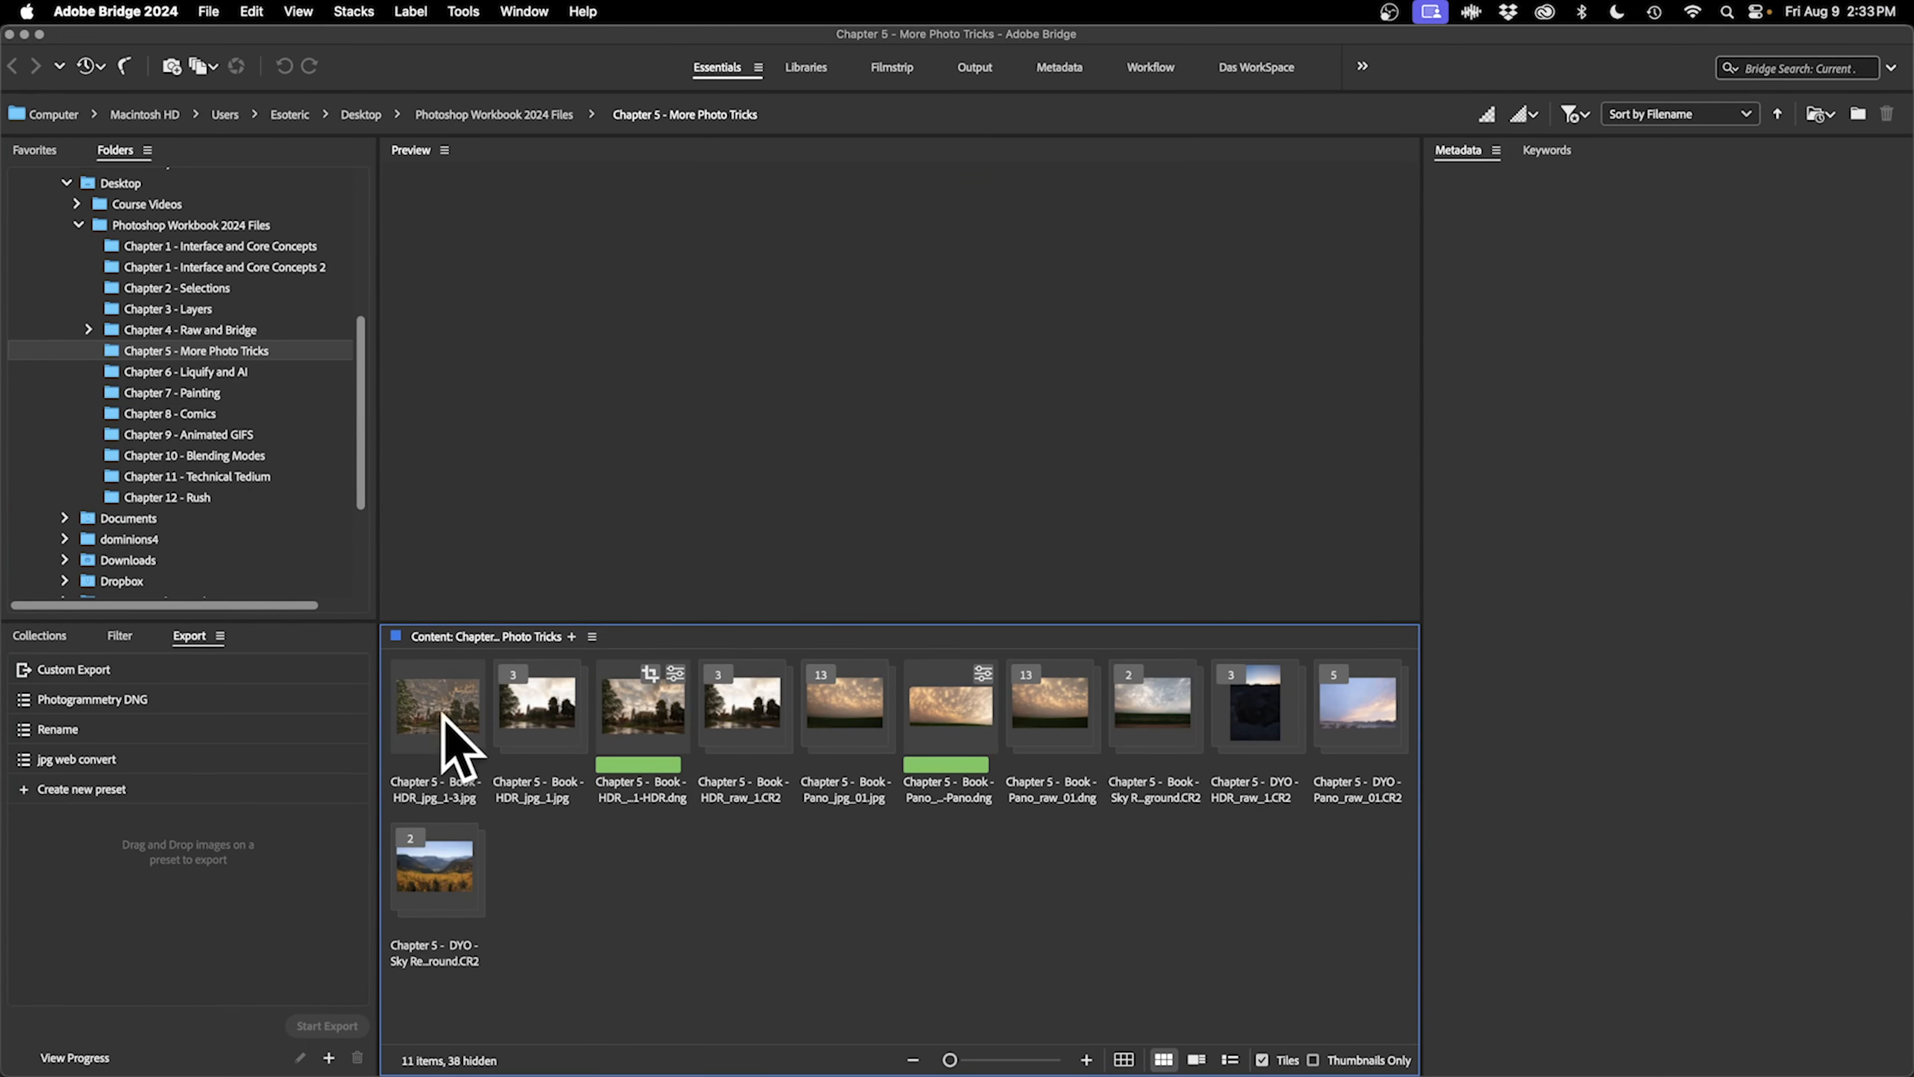
{"action": "left_click", "coordinate": [442, 715]}
{"action": "right_click", "coordinate": [441, 712]}
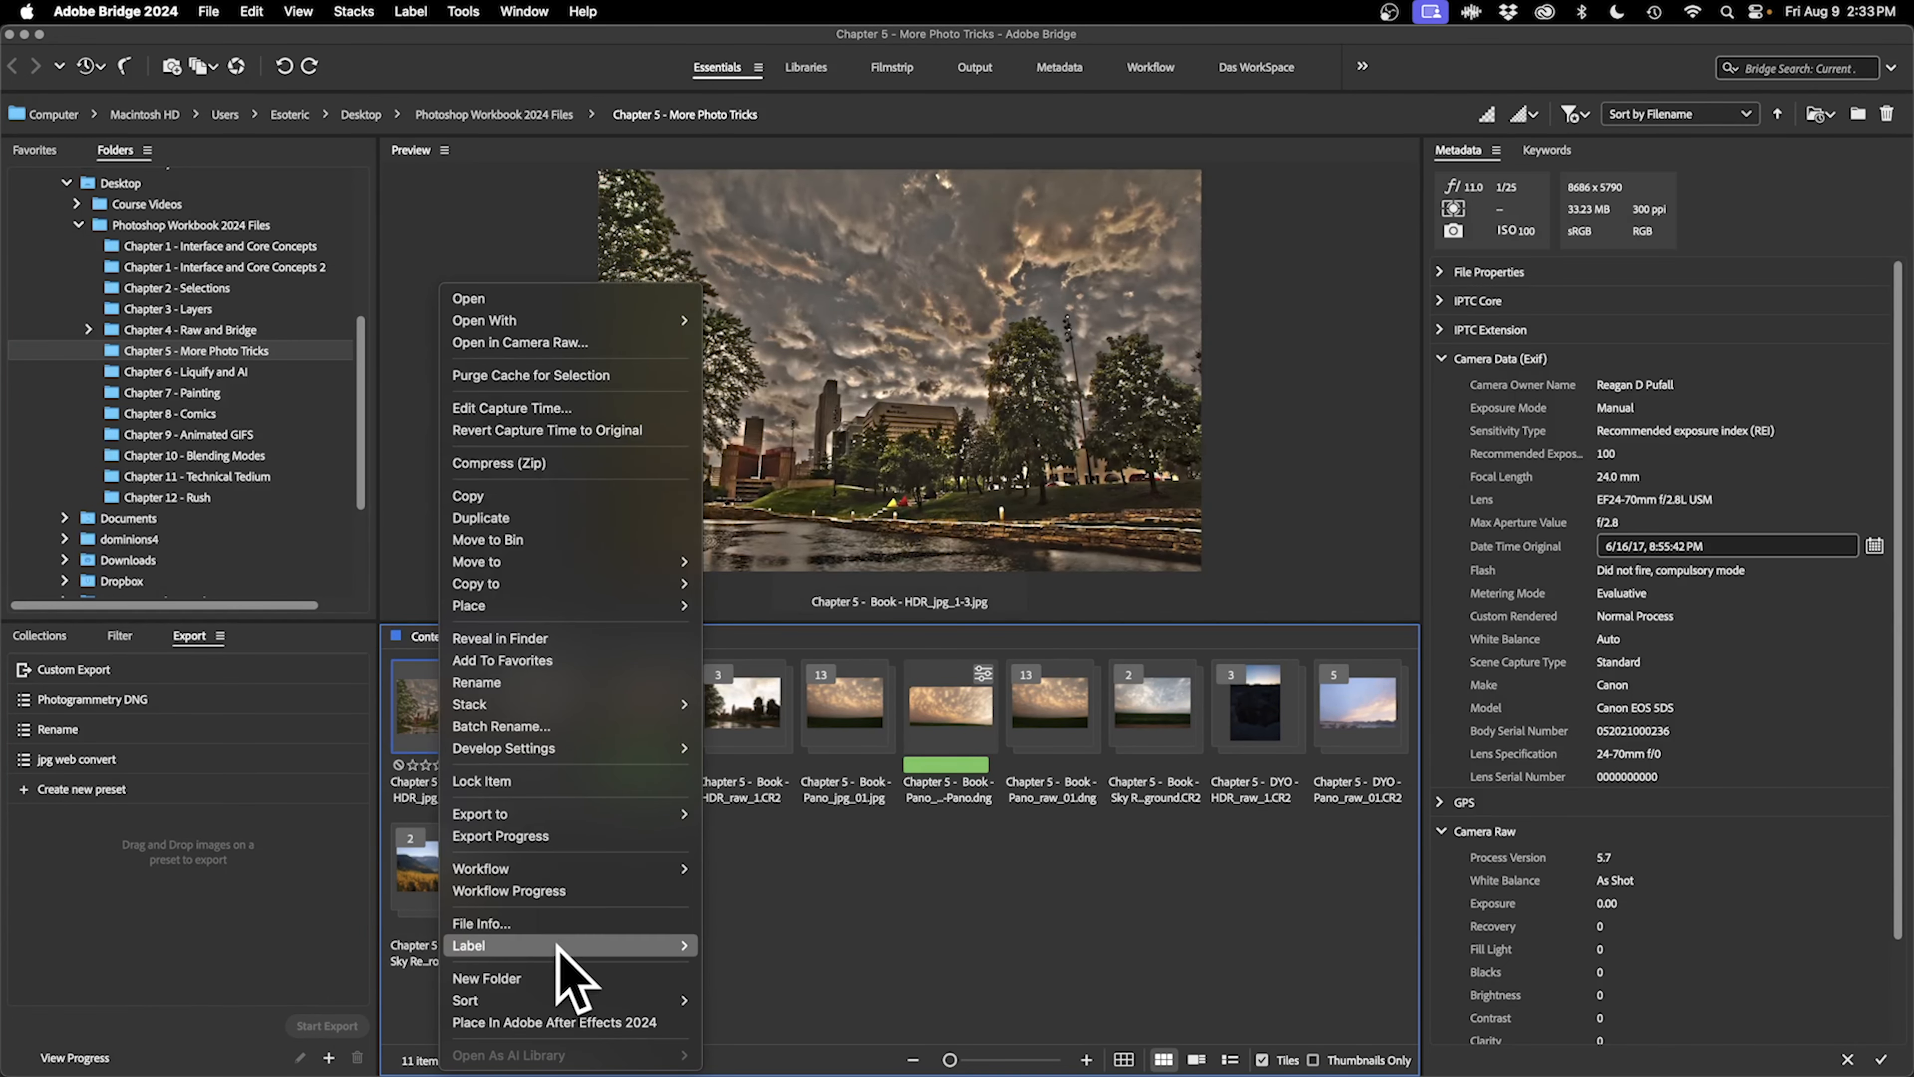
{"action": "mouse_move", "coordinate": [558, 946]}
{"action": "left_click", "coordinate": [754, 1012]}
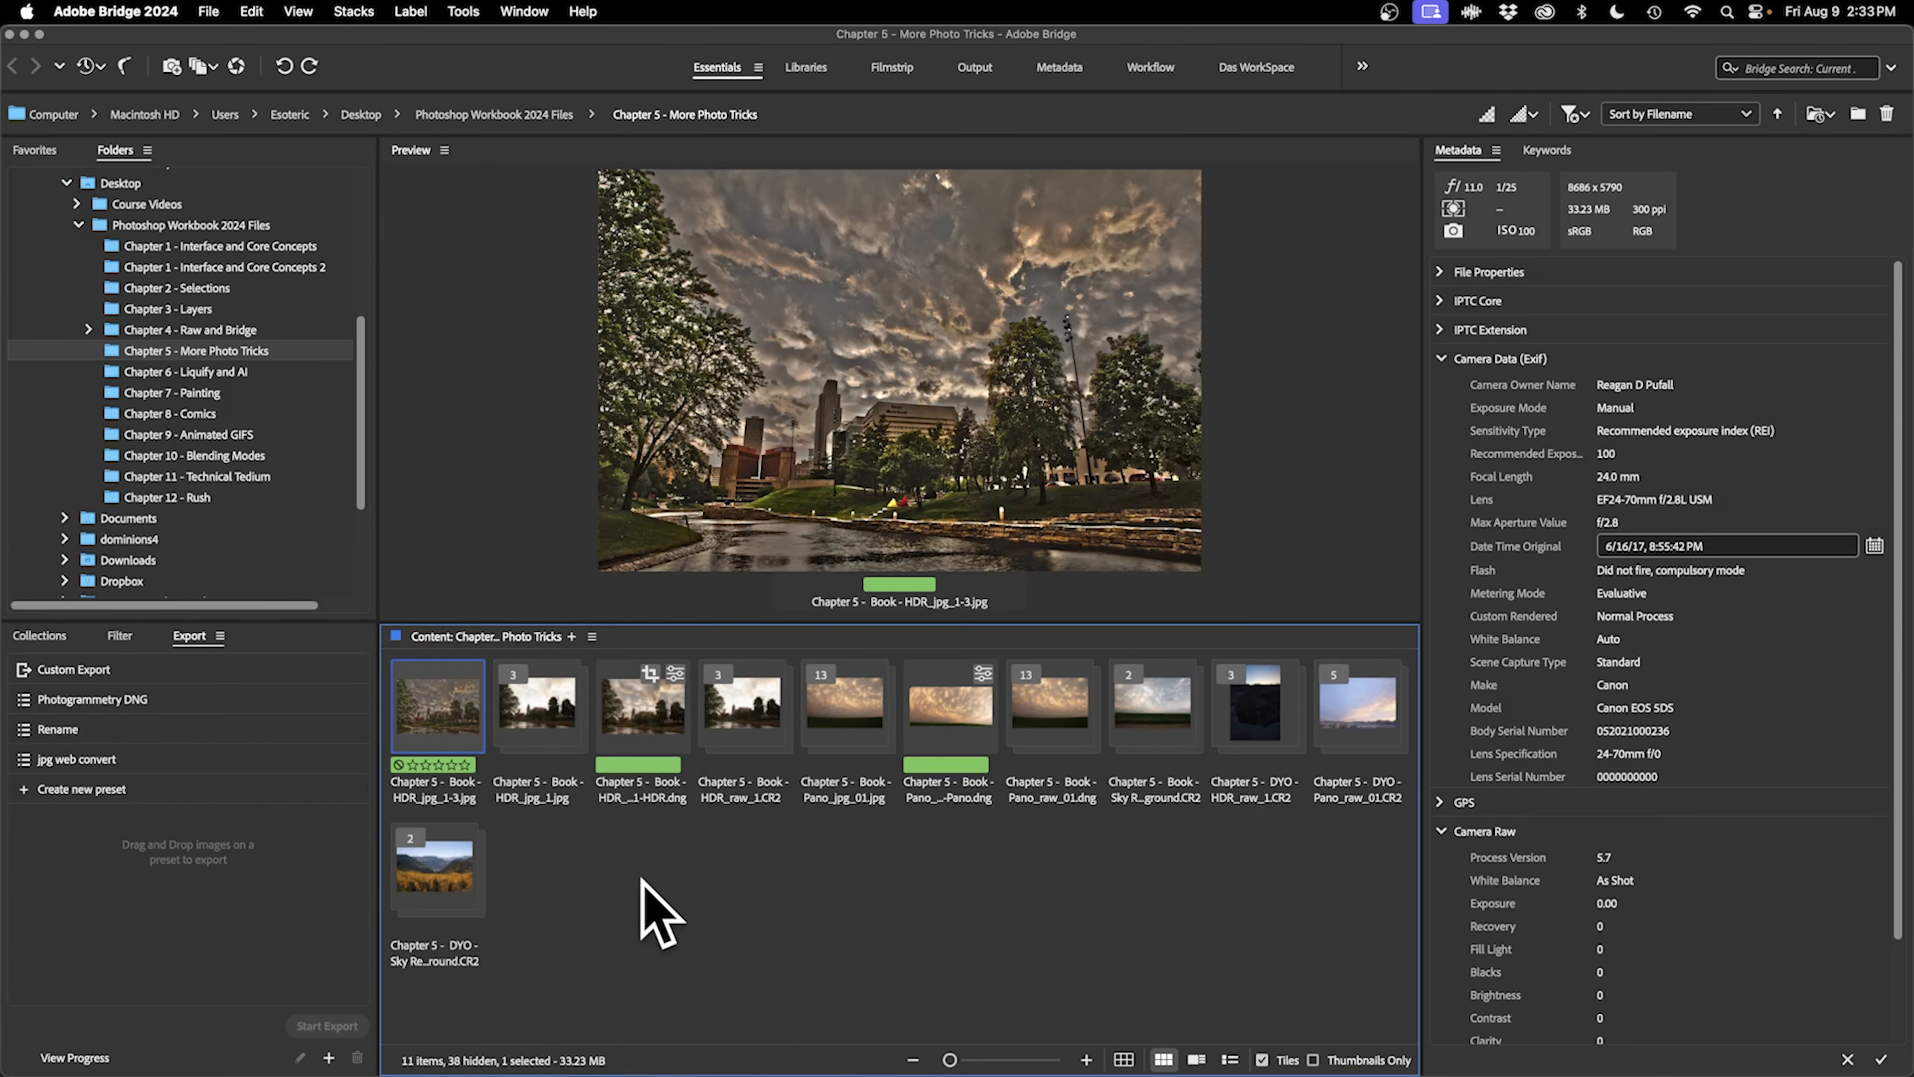
{"action": "left_click", "coordinate": [645, 882]}
Select the whole stack of 13 Chapter 5 - Book - Pano_jpg images and send it to Photoshop's Photomerge.
{"action": "left_click", "coordinate": [852, 758]}
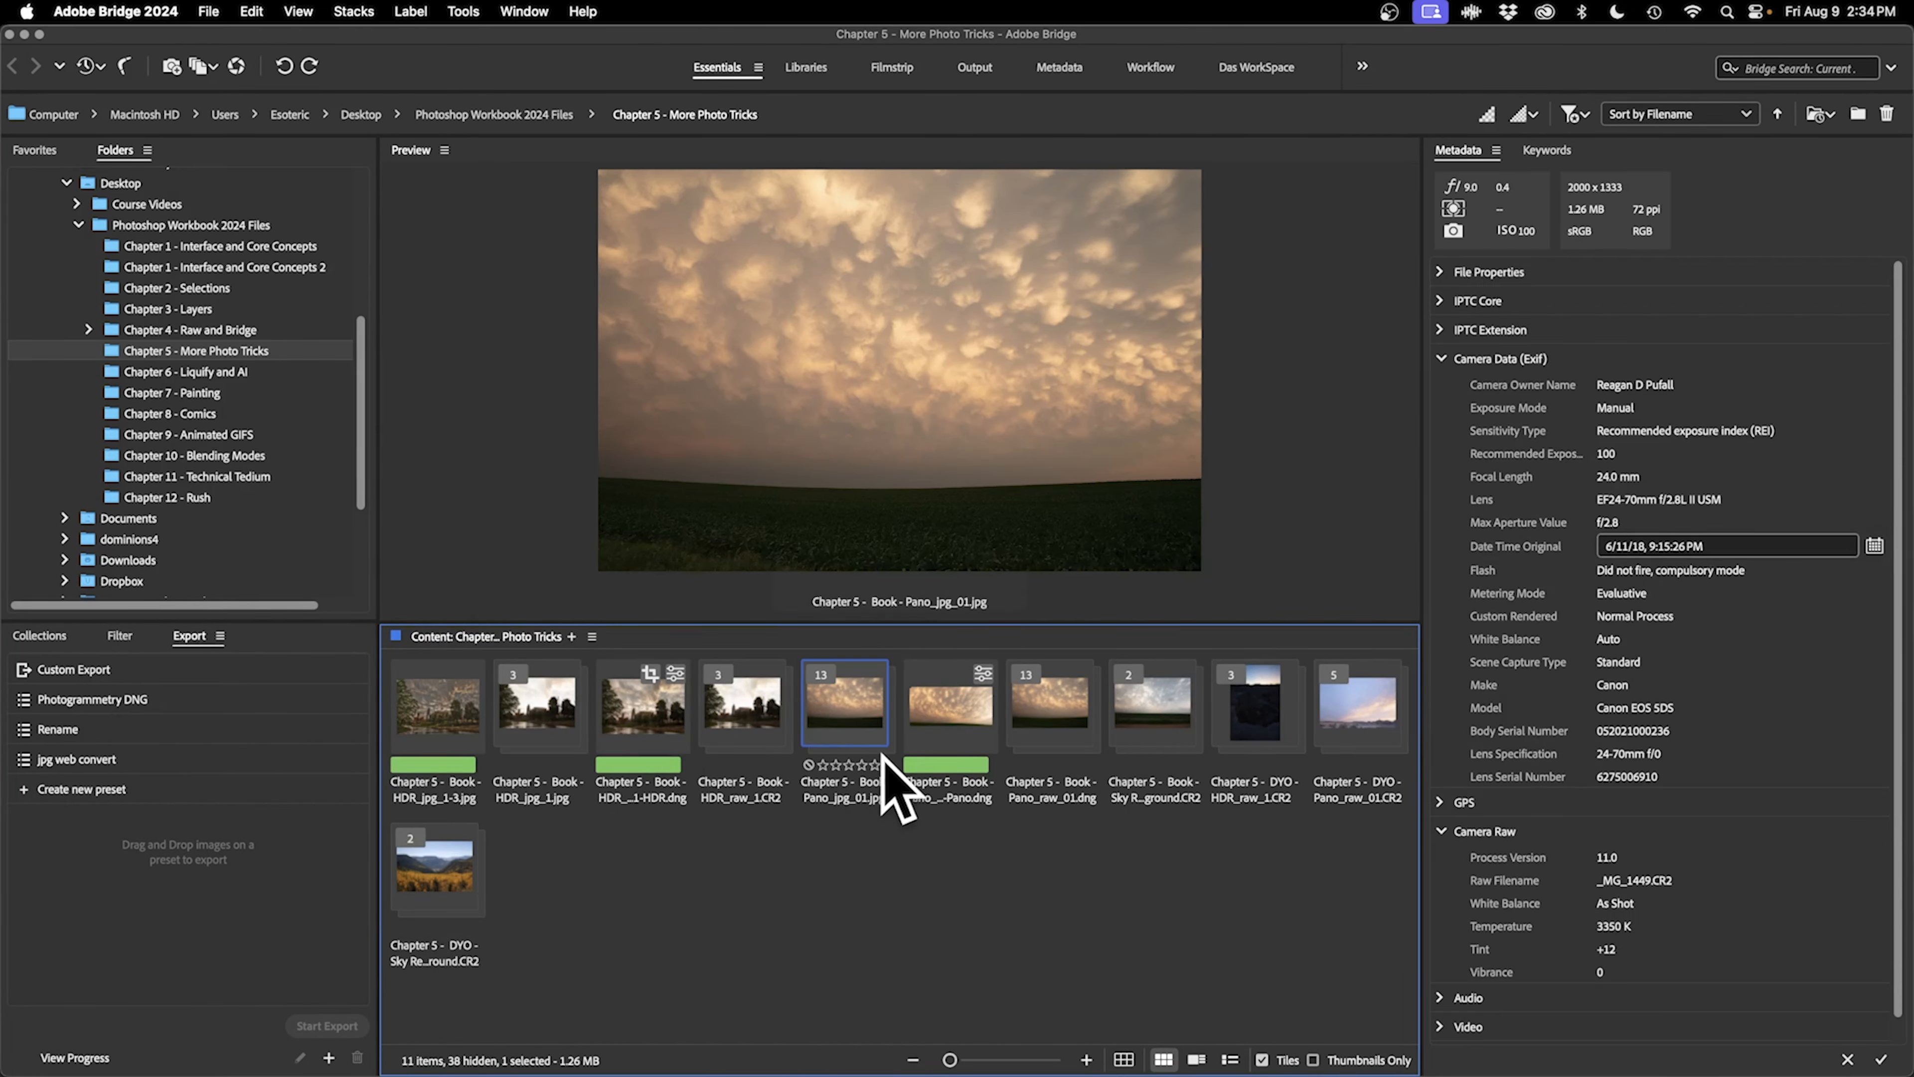
{"action": "left_click", "coordinate": [894, 737]}
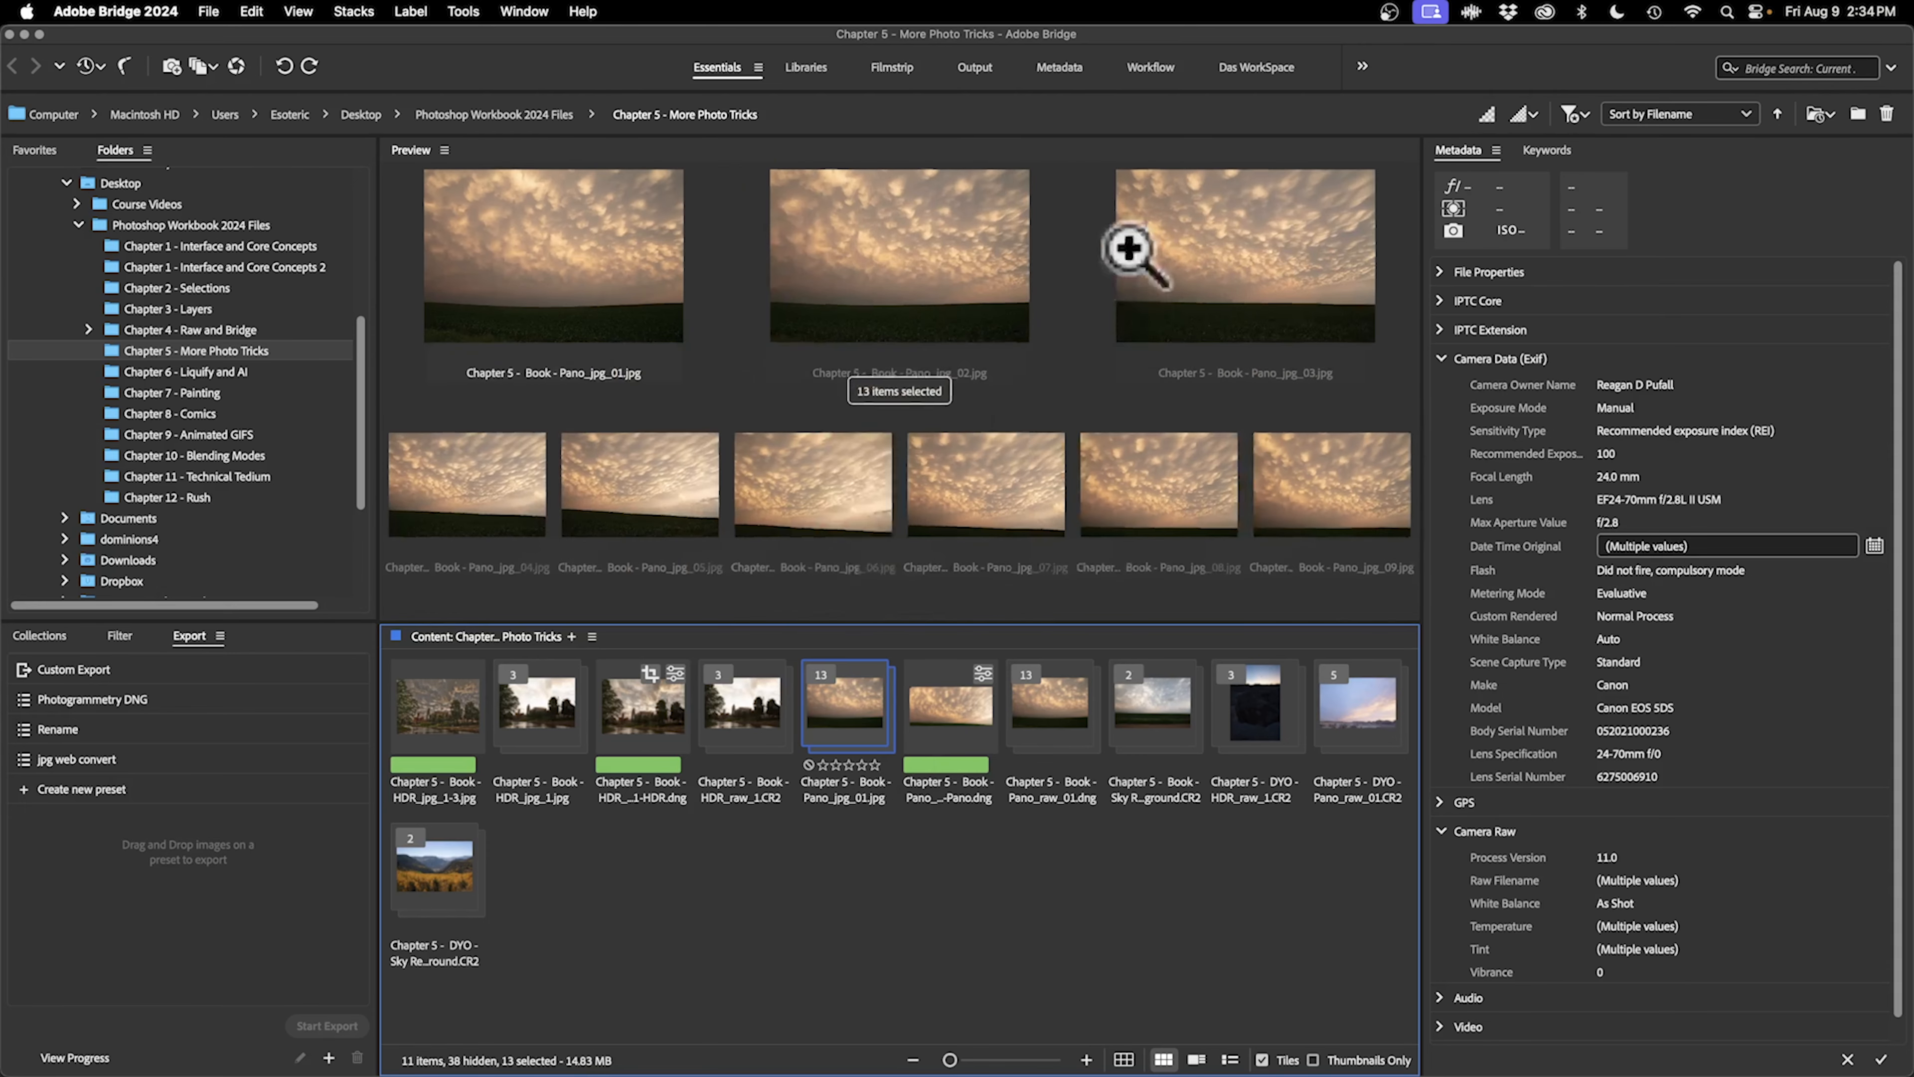
{"action": "left_click", "coordinate": [462, 12]}
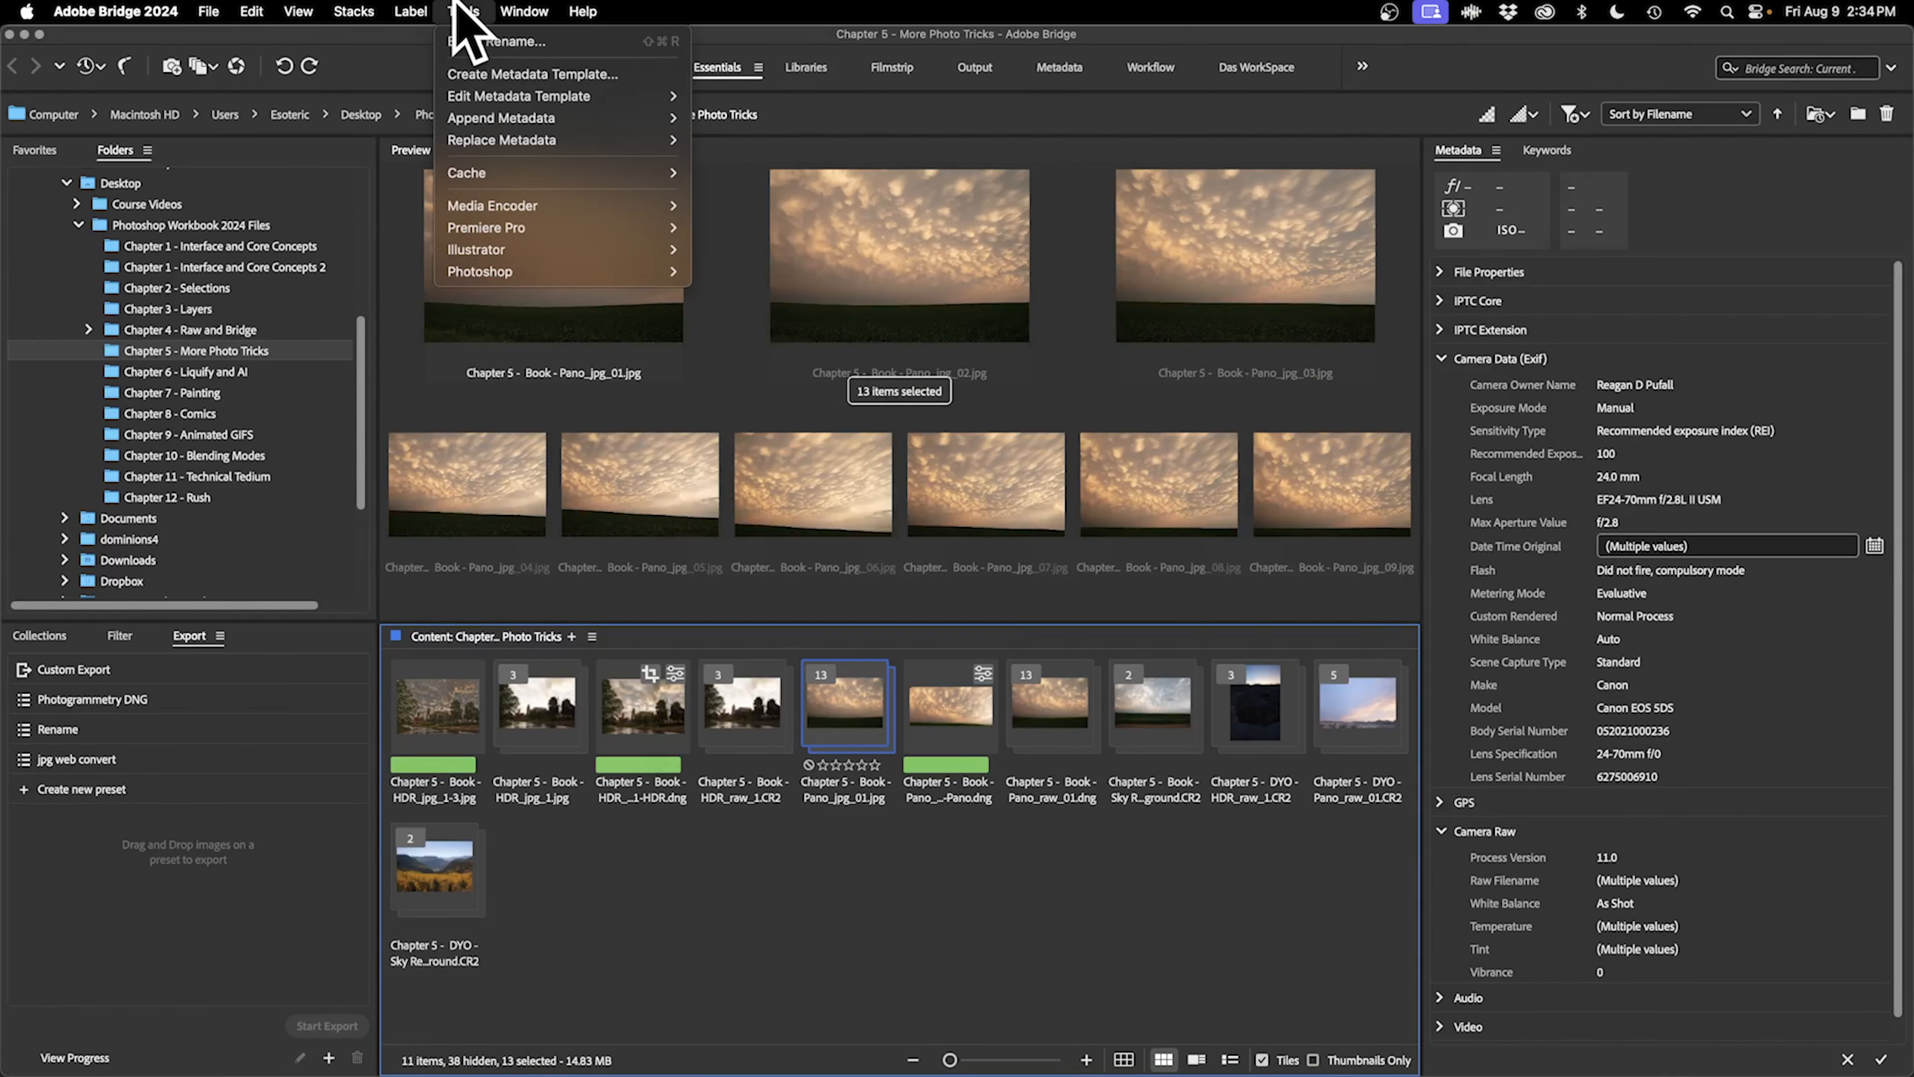
{"action": "mouse_move", "coordinate": [584, 271]}
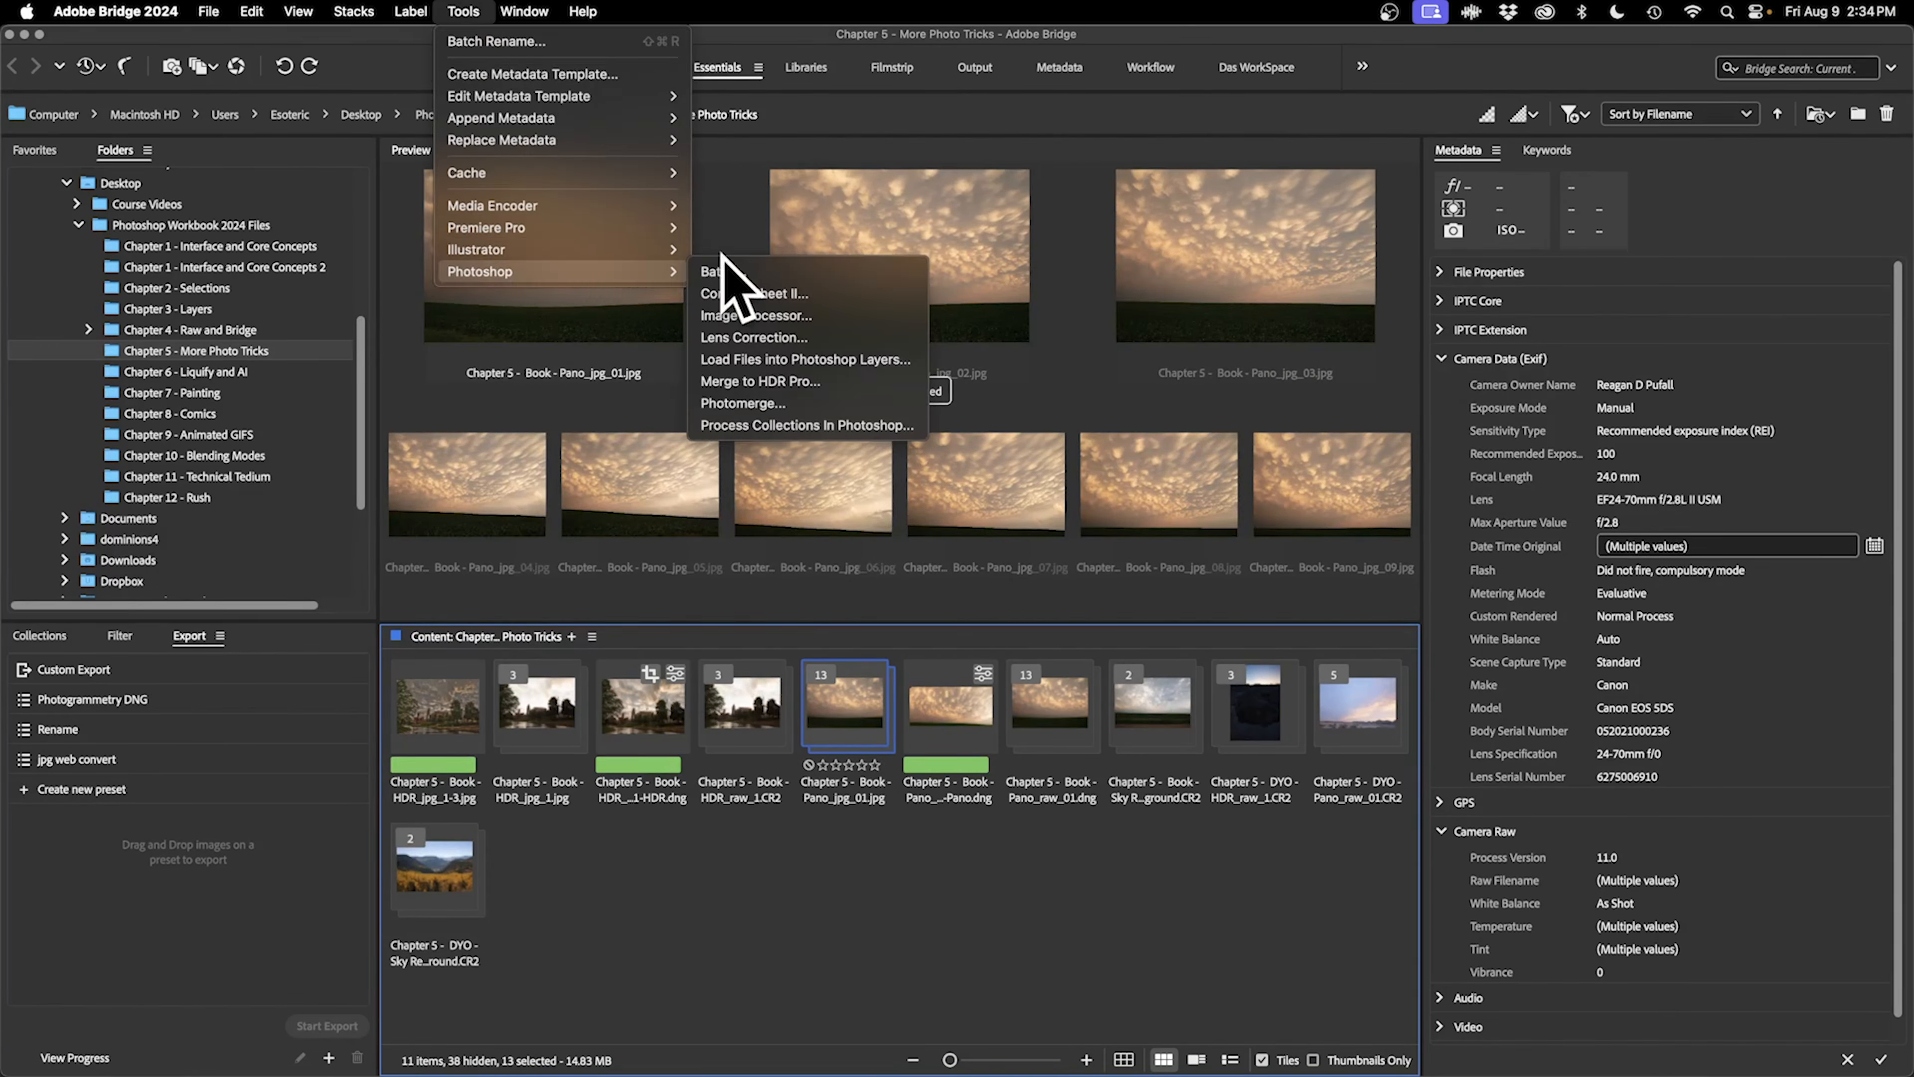
{"action": "left_click", "coordinate": [892, 403]}
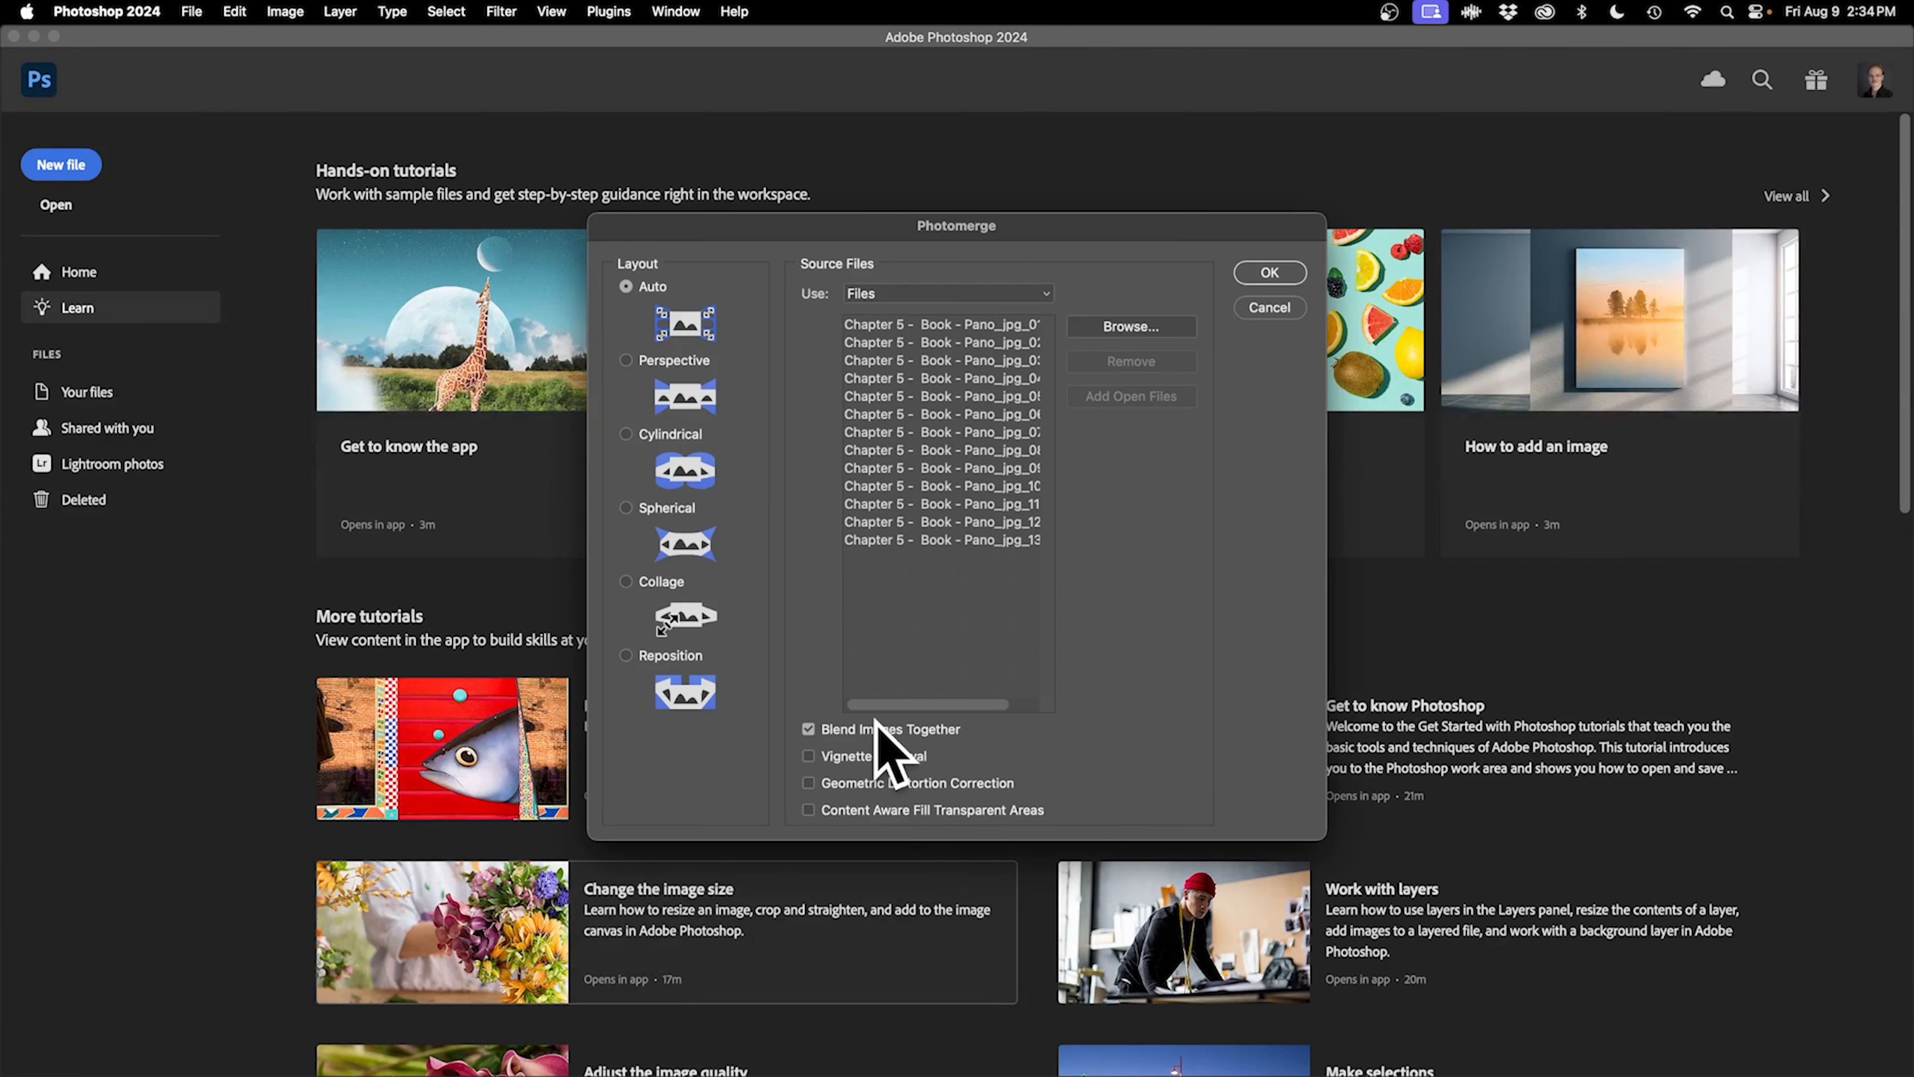
Run Photomerge with Cylindrical layout, Blend Images Together, Vignette Removal and Geometric Distortion Correction, without Content Aware Fill.
{"action": "left_click_drag", "start_coordinate": [998, 223], "coordinate": [985, 225]}
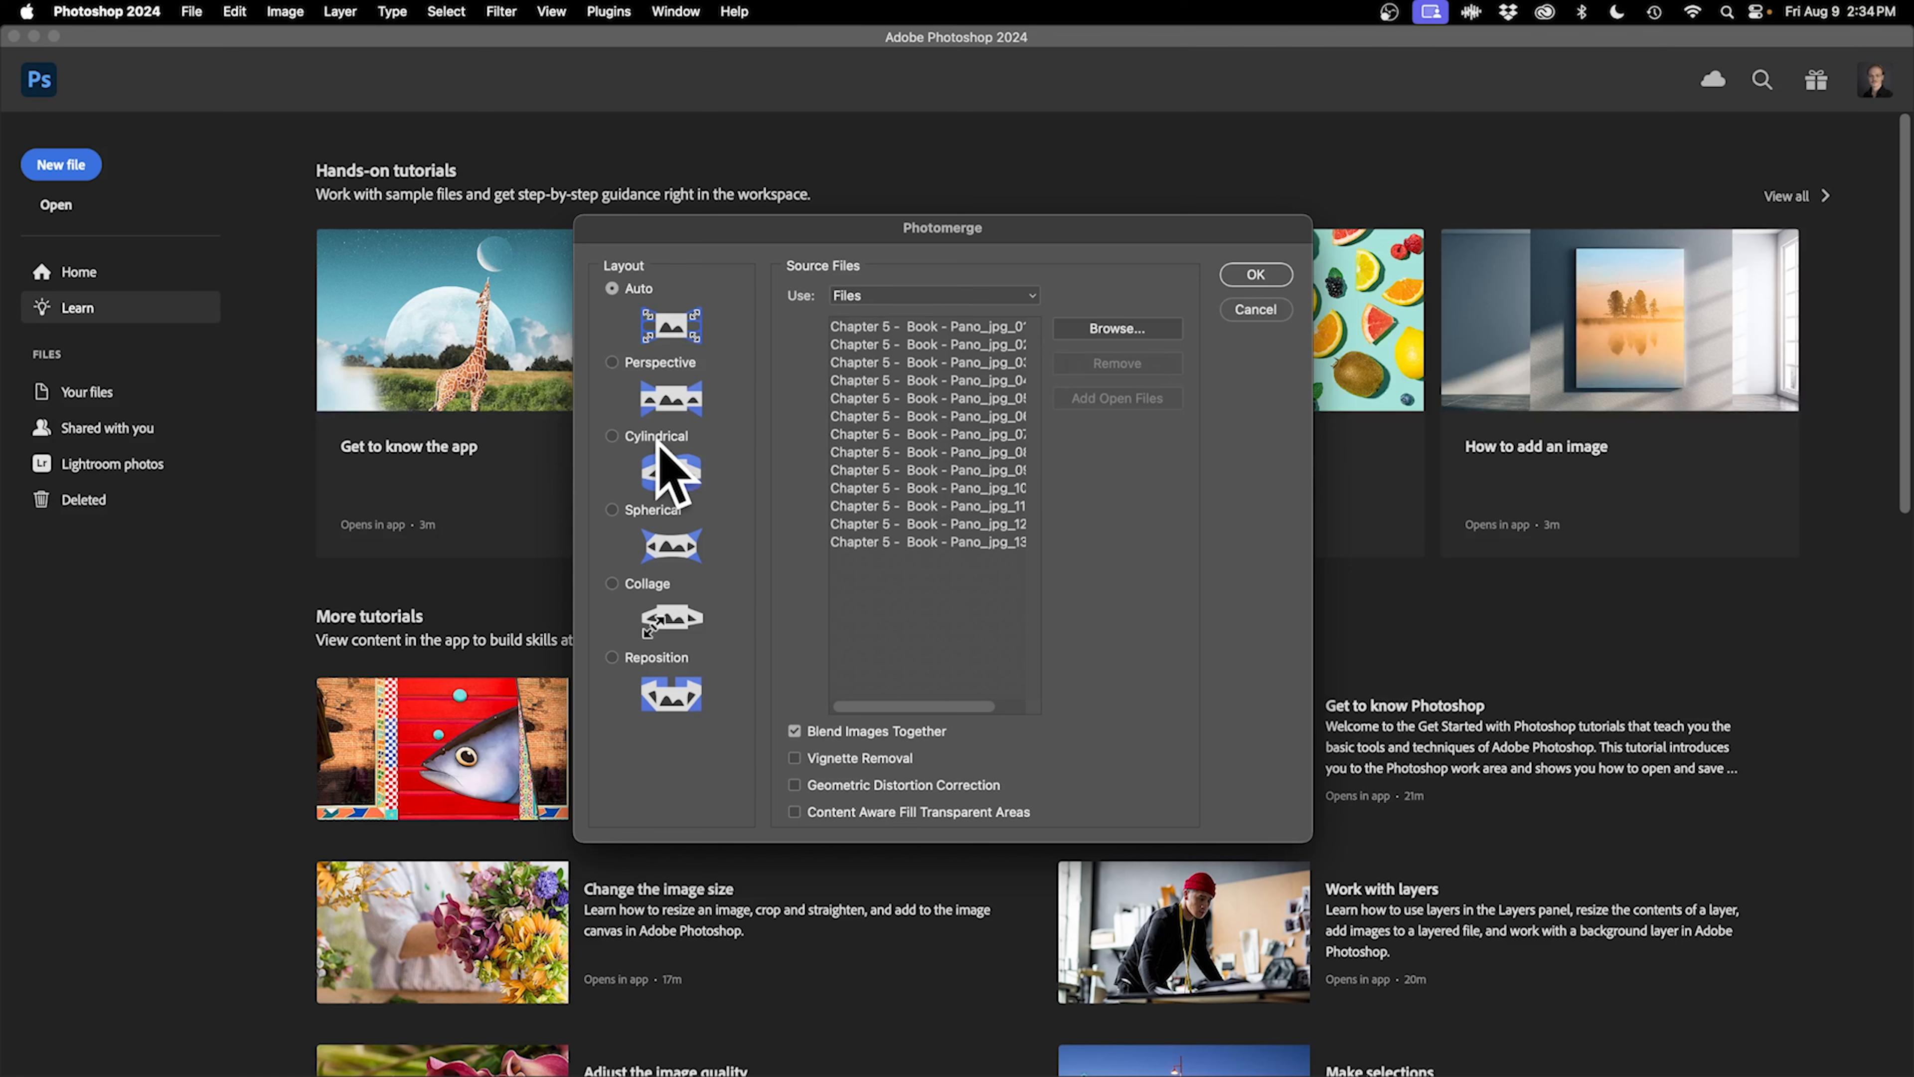
{"action": "left_click", "coordinate": [638, 433]}
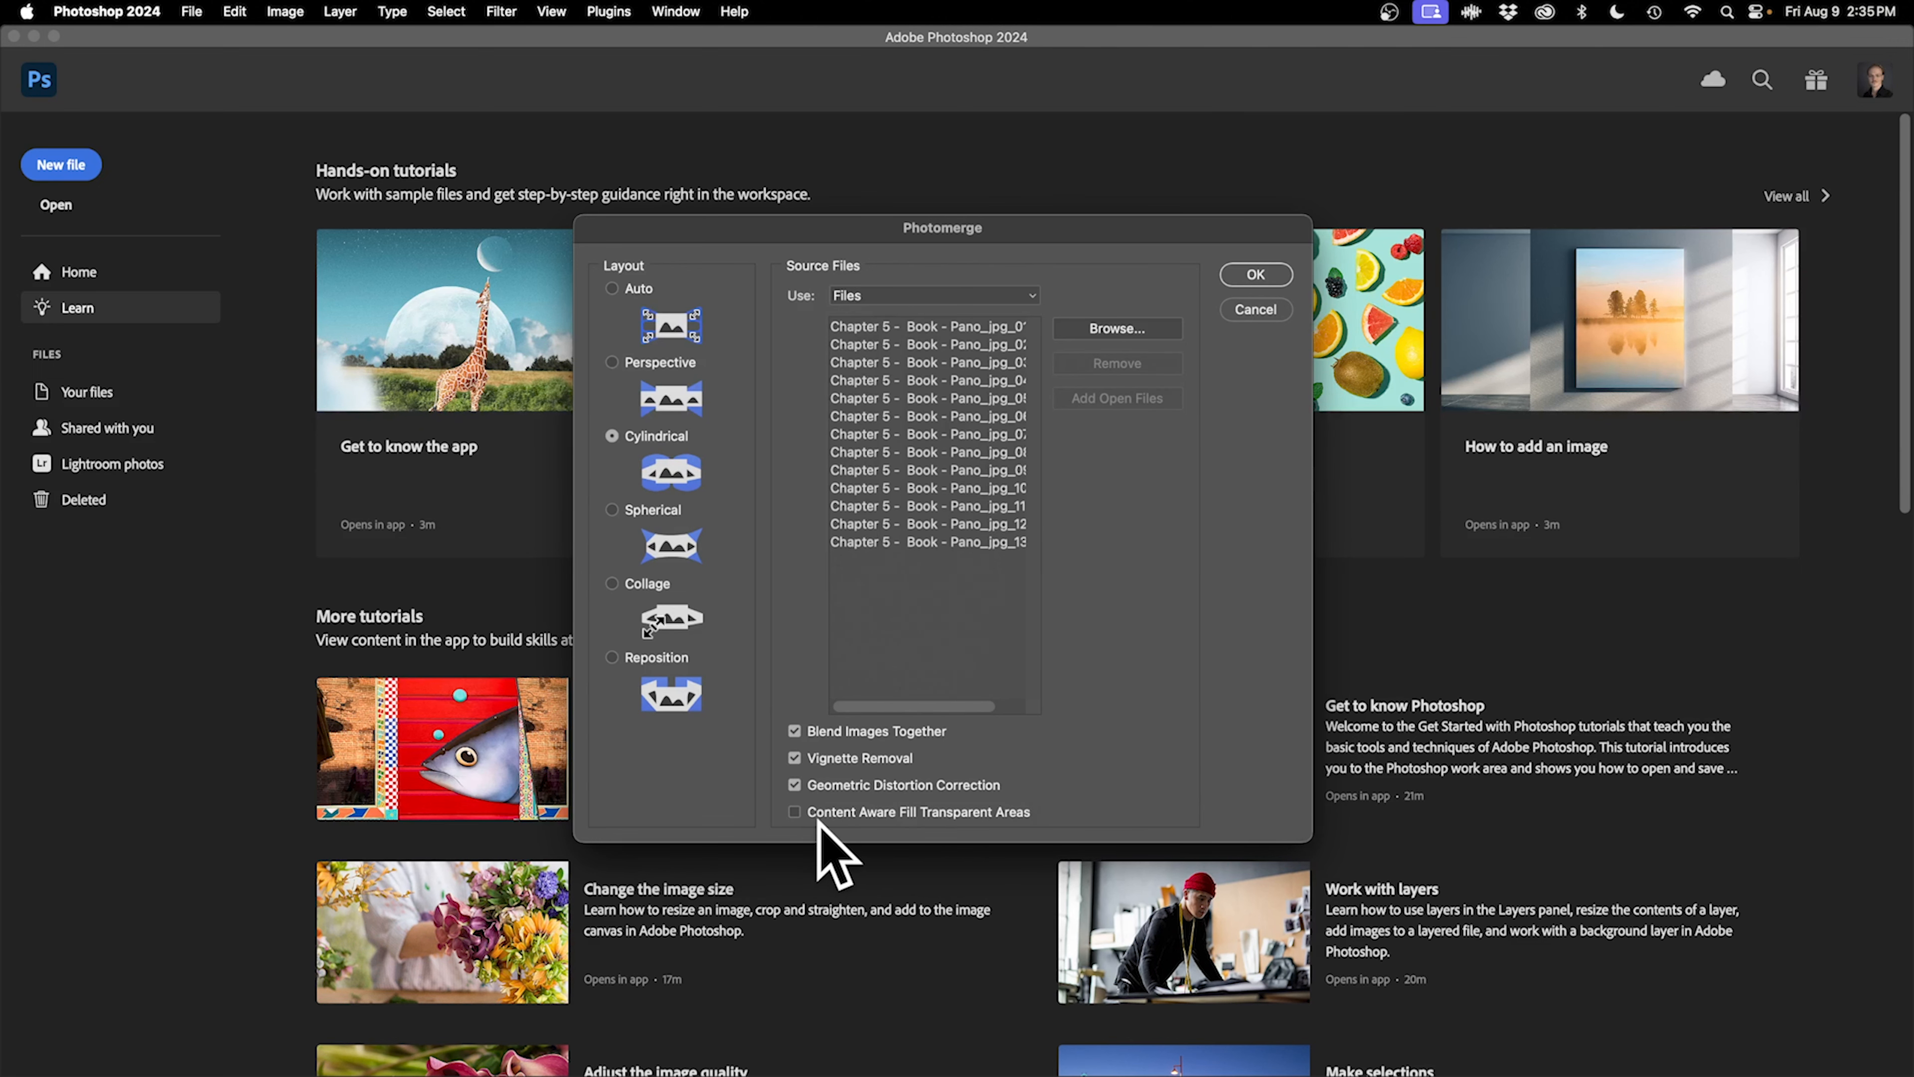
{"action": "left_click", "coordinate": [1275, 276]}
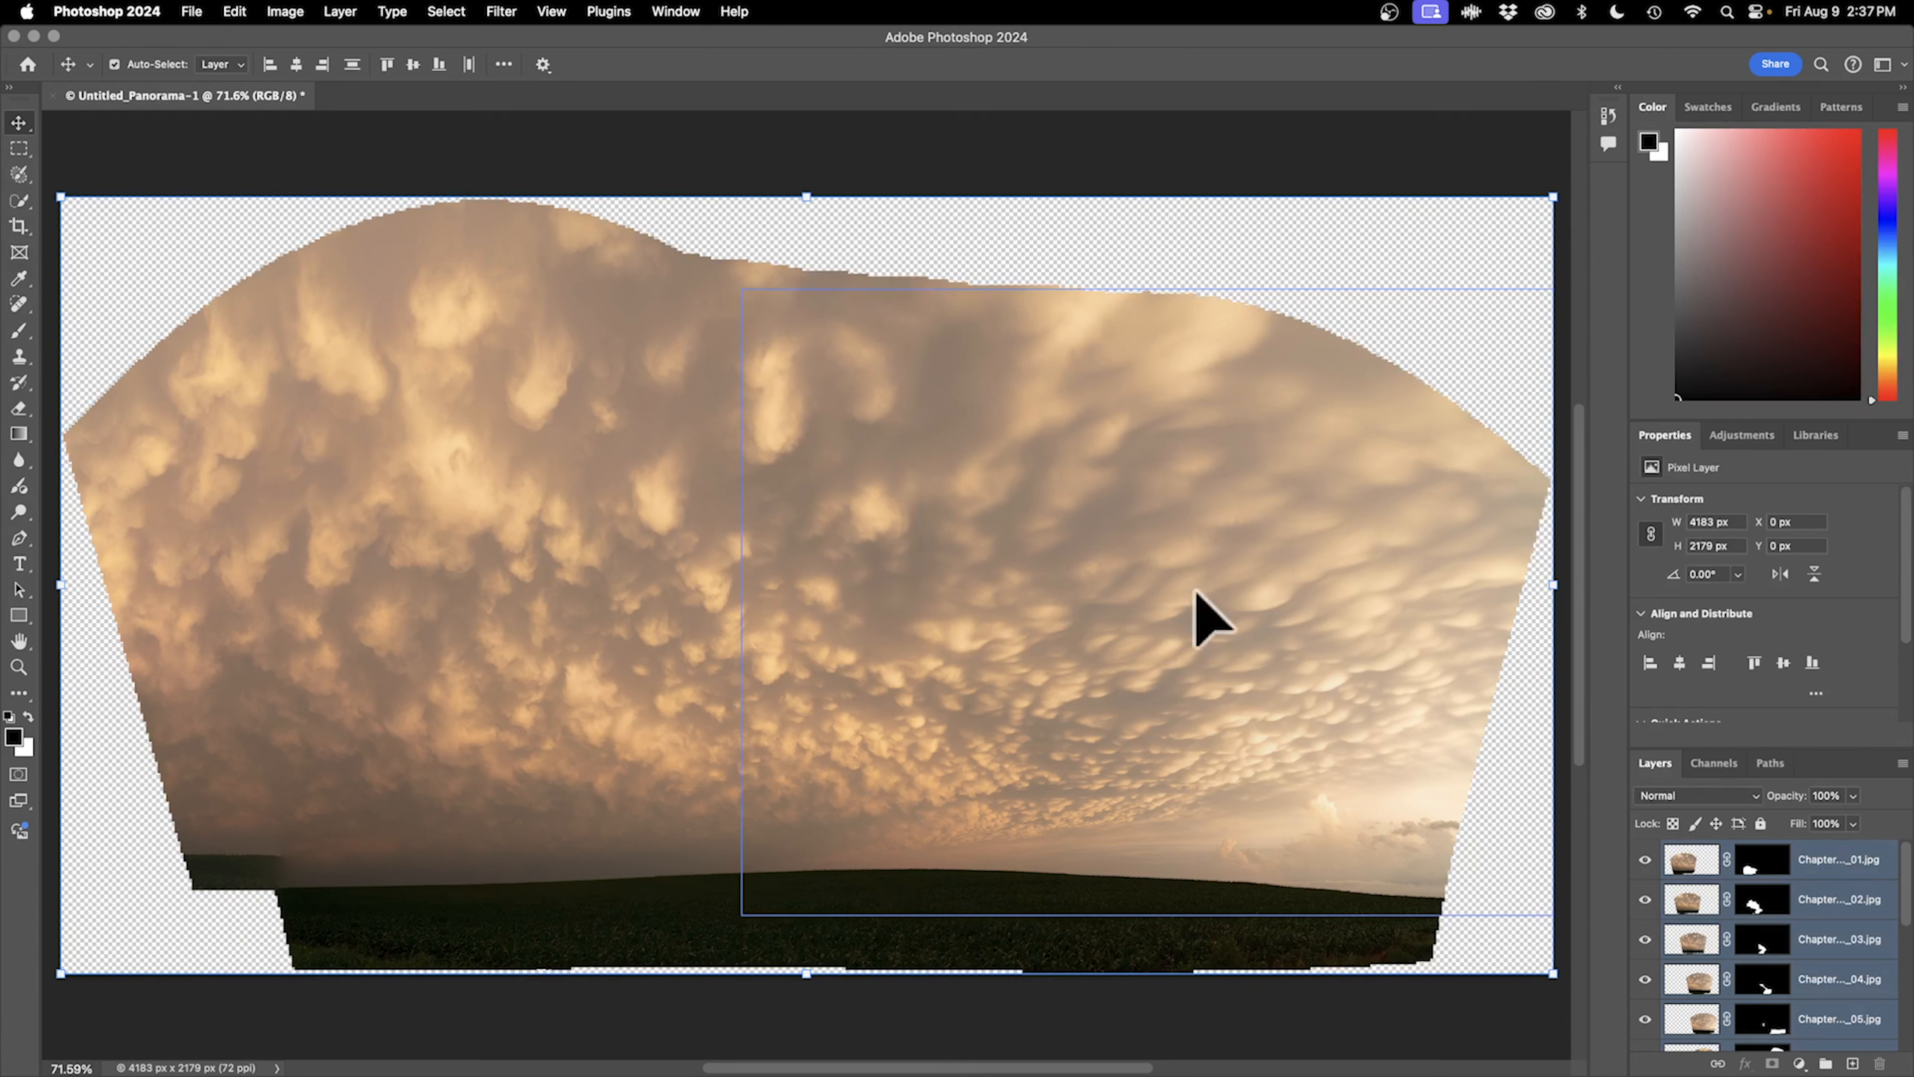
Float and enlarge the Layers panel and examine the layer masks of the merged panorama pieces.
{"action": "left_click_drag", "start_coordinate": [1657, 763], "coordinate": [1311, 215]}
{"action": "left_click_drag", "start_coordinate": [1389, 440], "coordinate": [1415, 943]}
{"action": "left_click", "coordinate": [1402, 313]}
{"action": "left_click", "coordinate": [1400, 350]}
{"action": "left_click", "coordinate": [1401, 428]}
{"action": "left_click", "coordinate": [1389, 598]}
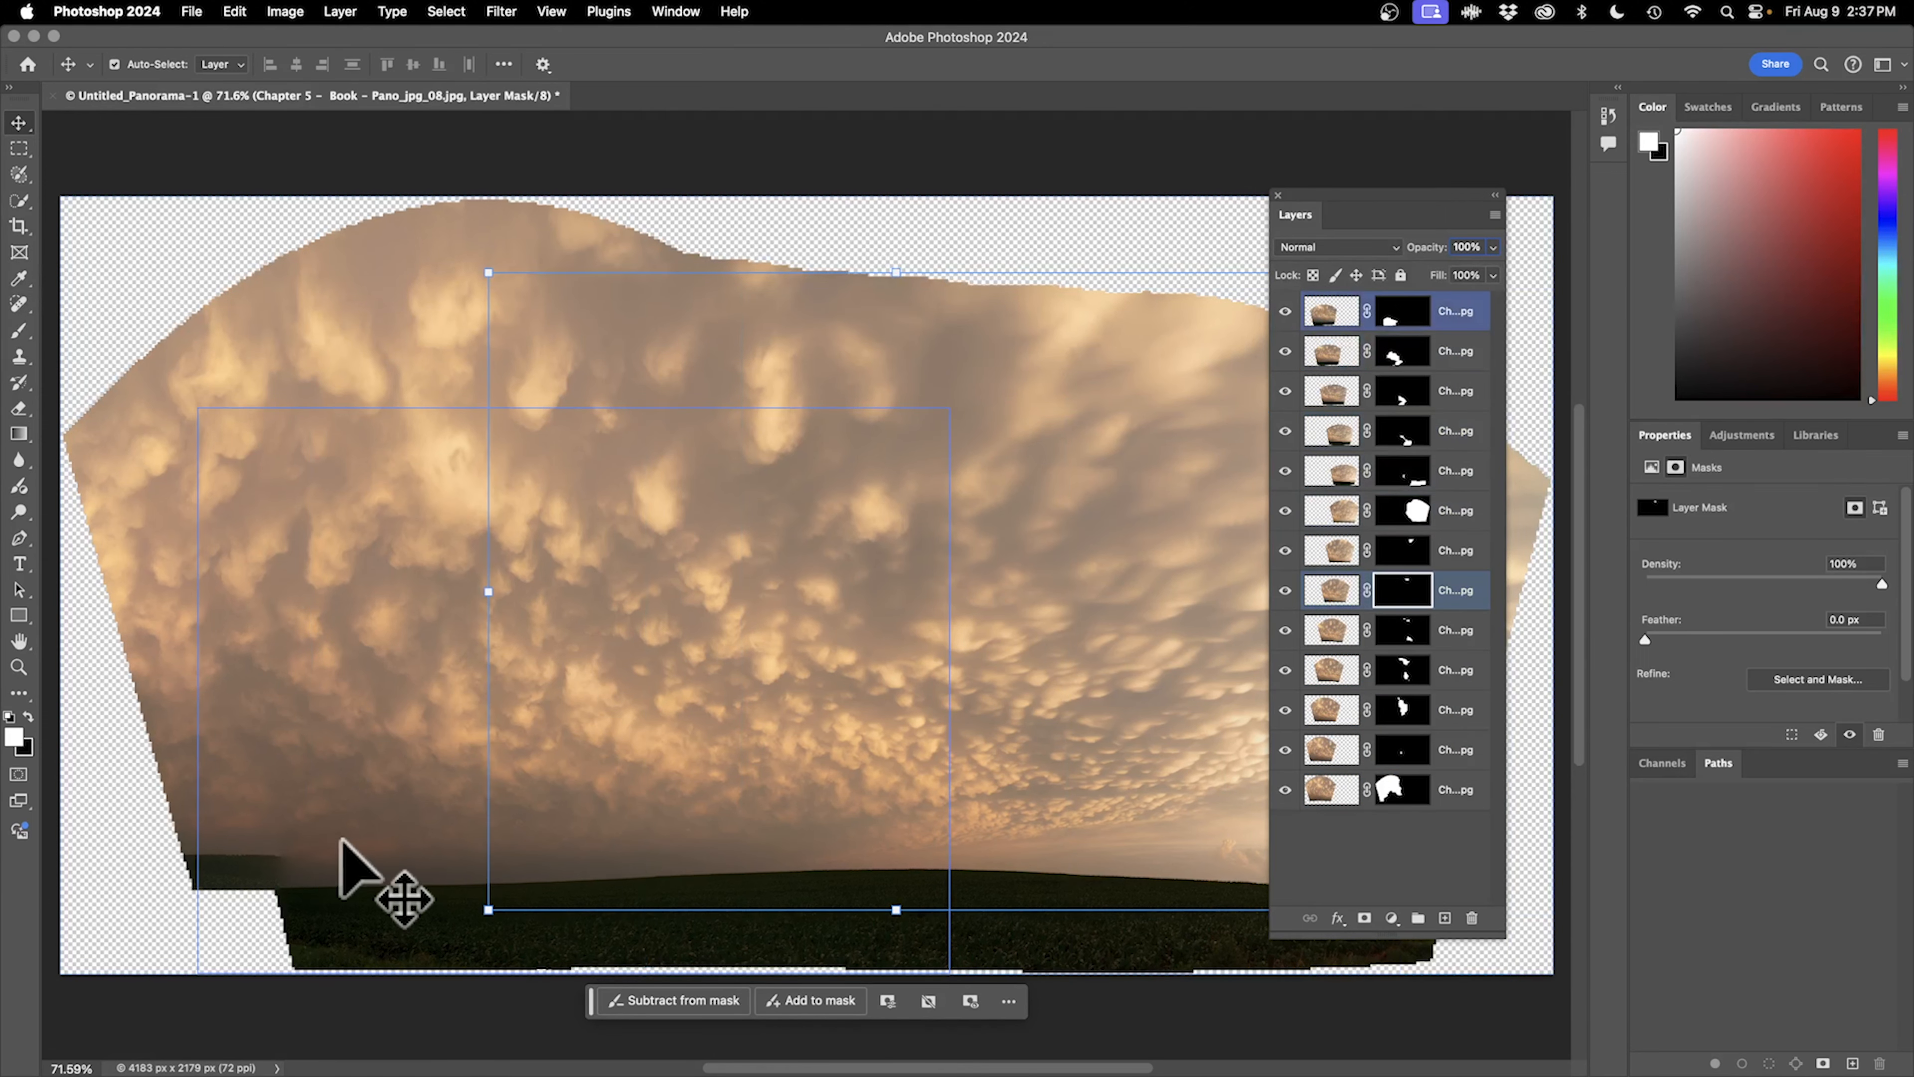
{"action": "left_click", "coordinate": [177, 667]}
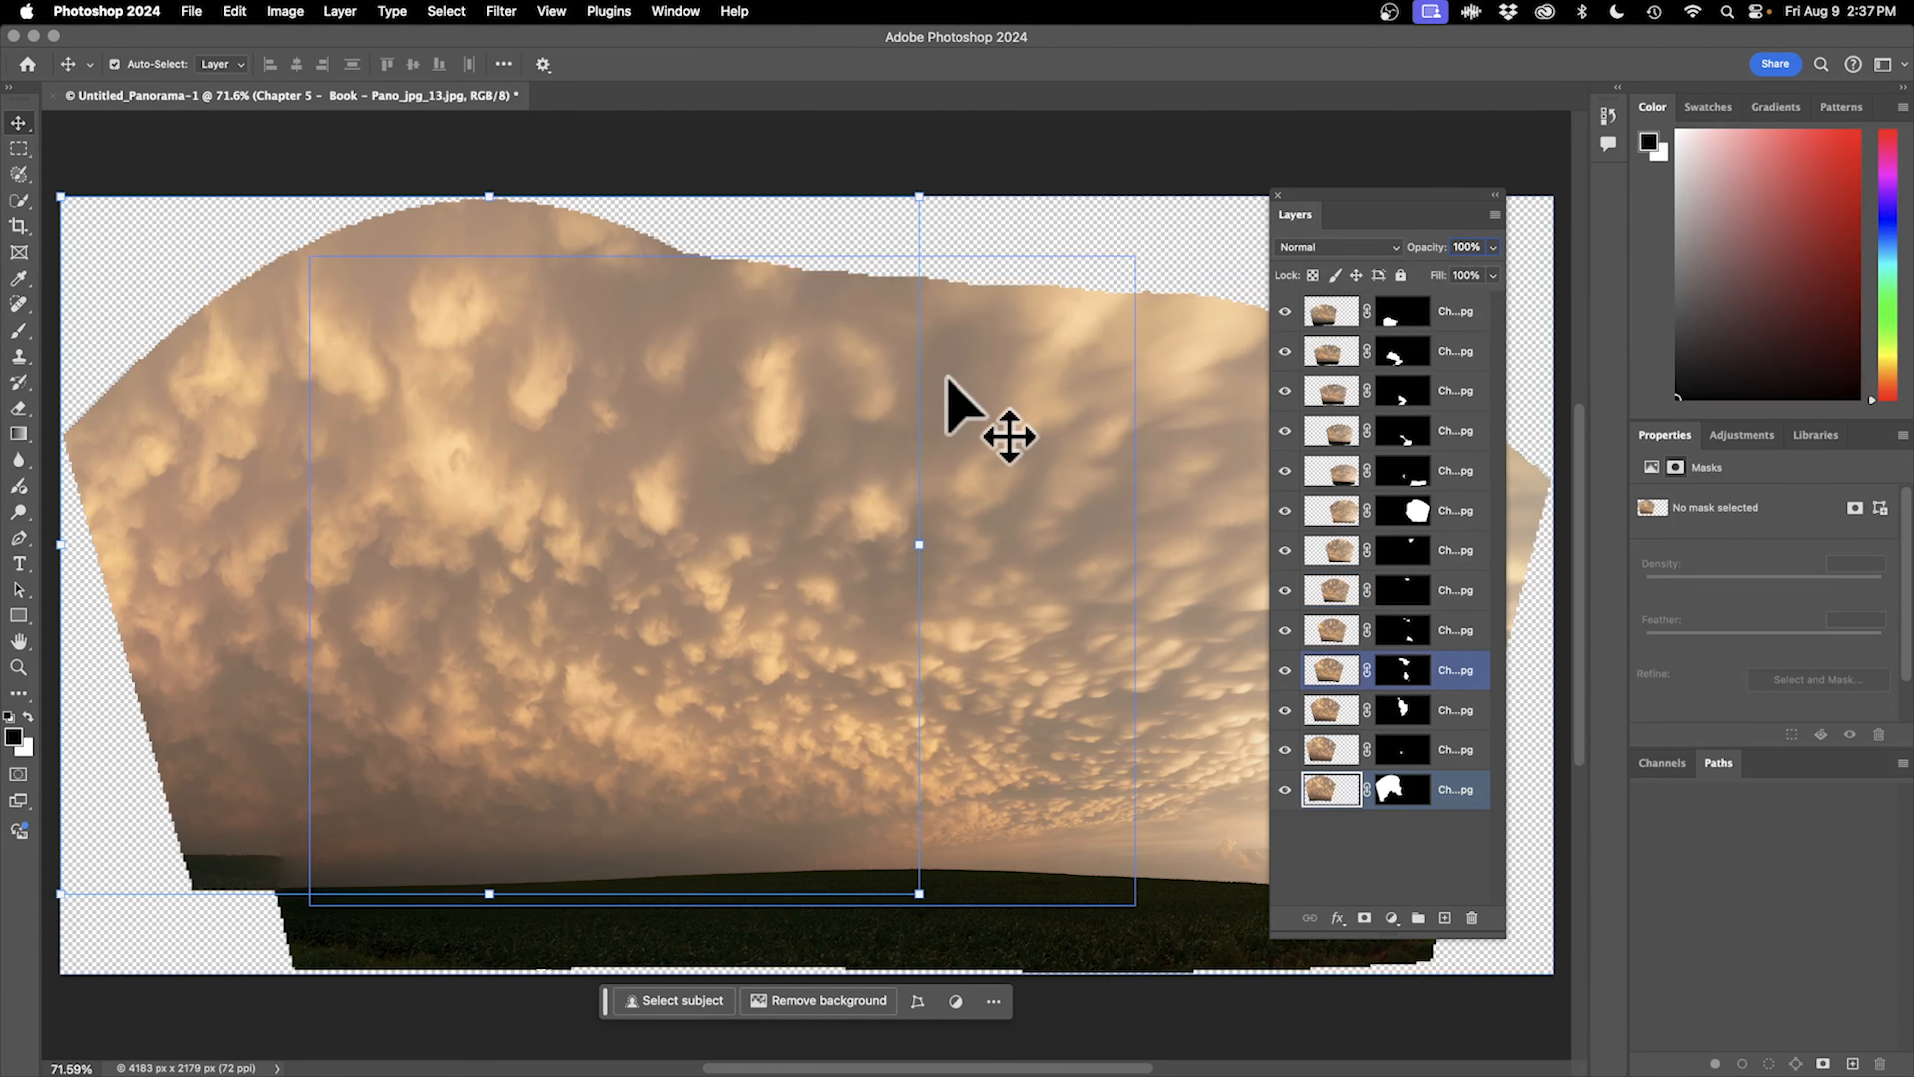
Toggle the lowest panorama layer's visibility to check its contribution, and dock the Layers panel again.
{"action": "left_click", "coordinate": [1285, 790]}
{"action": "left_click", "coordinate": [1285, 790]}
{"action": "left_click", "coordinate": [1285, 790]}
{"action": "left_click", "coordinate": [1285, 789]}
{"action": "left_click", "coordinate": [1285, 789]}
{"action": "left_click", "coordinate": [1285, 789]}
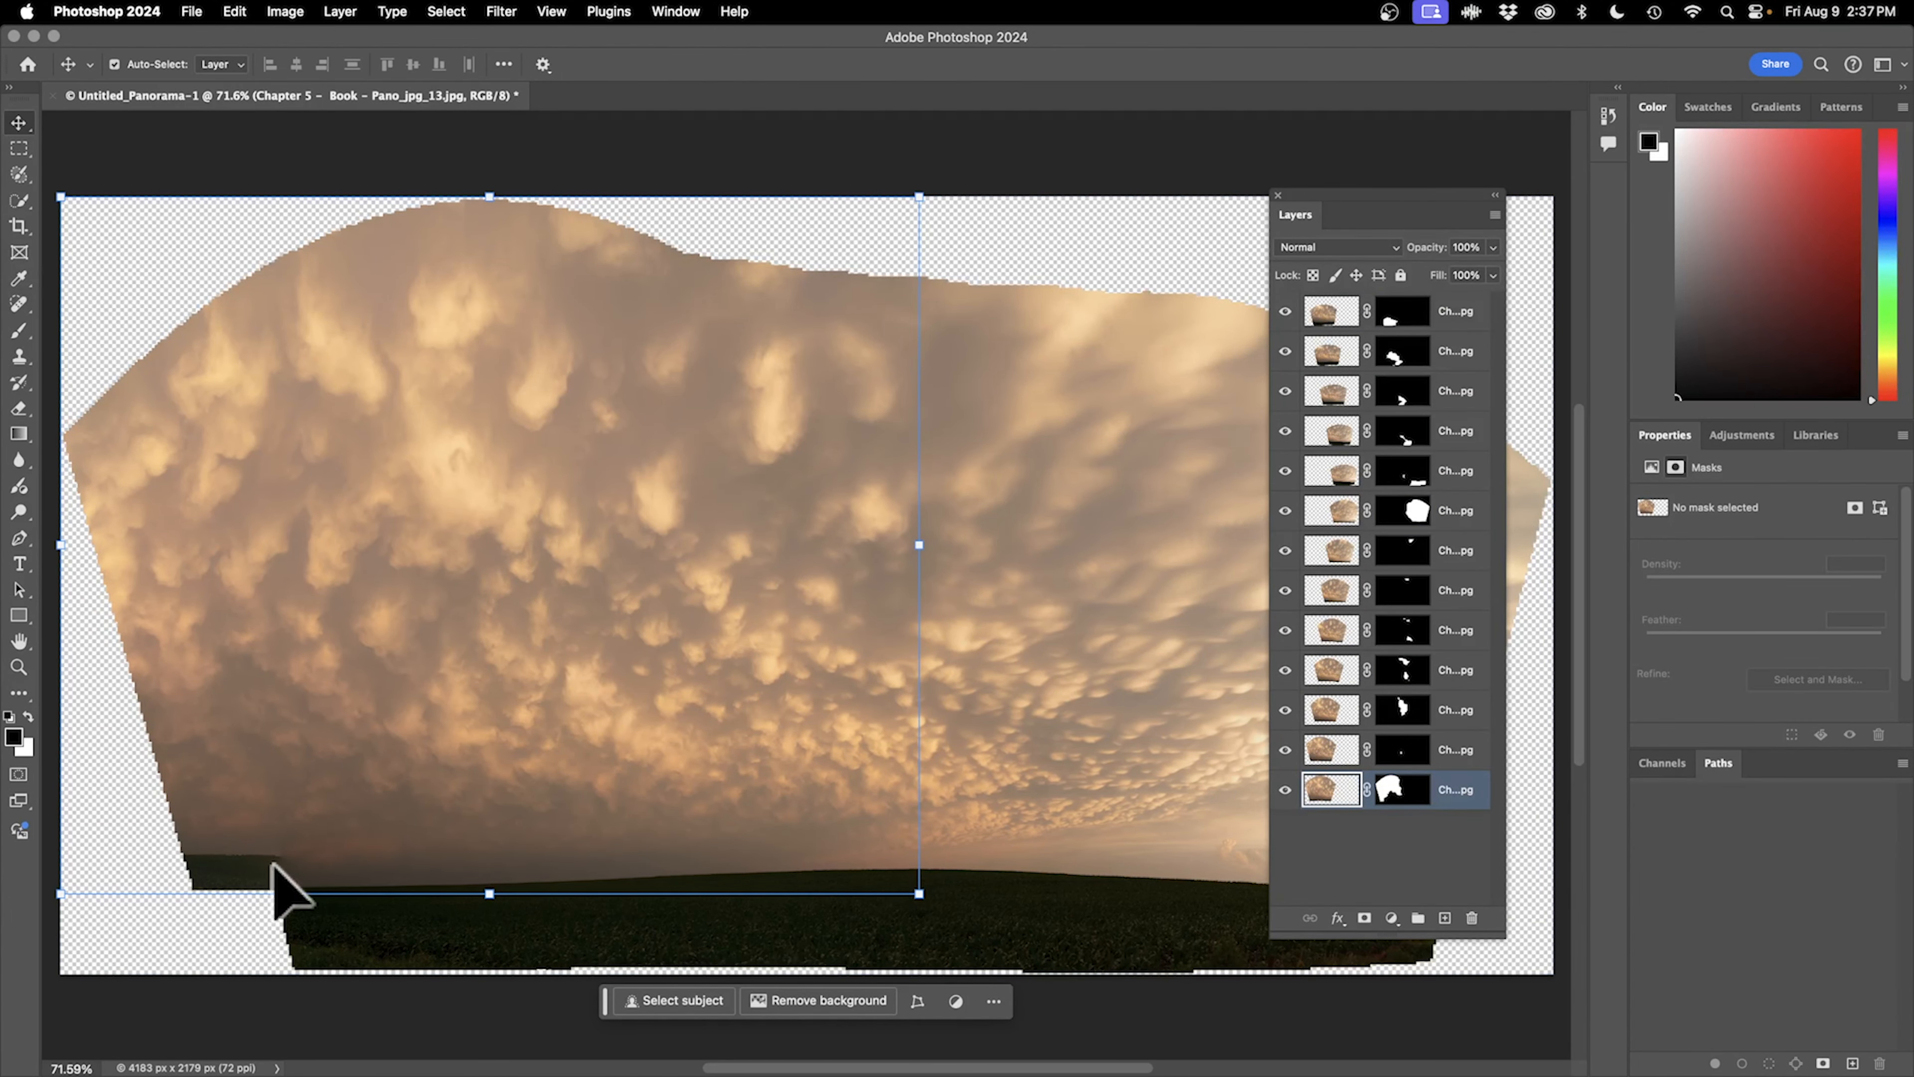
{"action": "left_click_drag", "start_coordinate": [1296, 219], "coordinate": [1752, 791]}
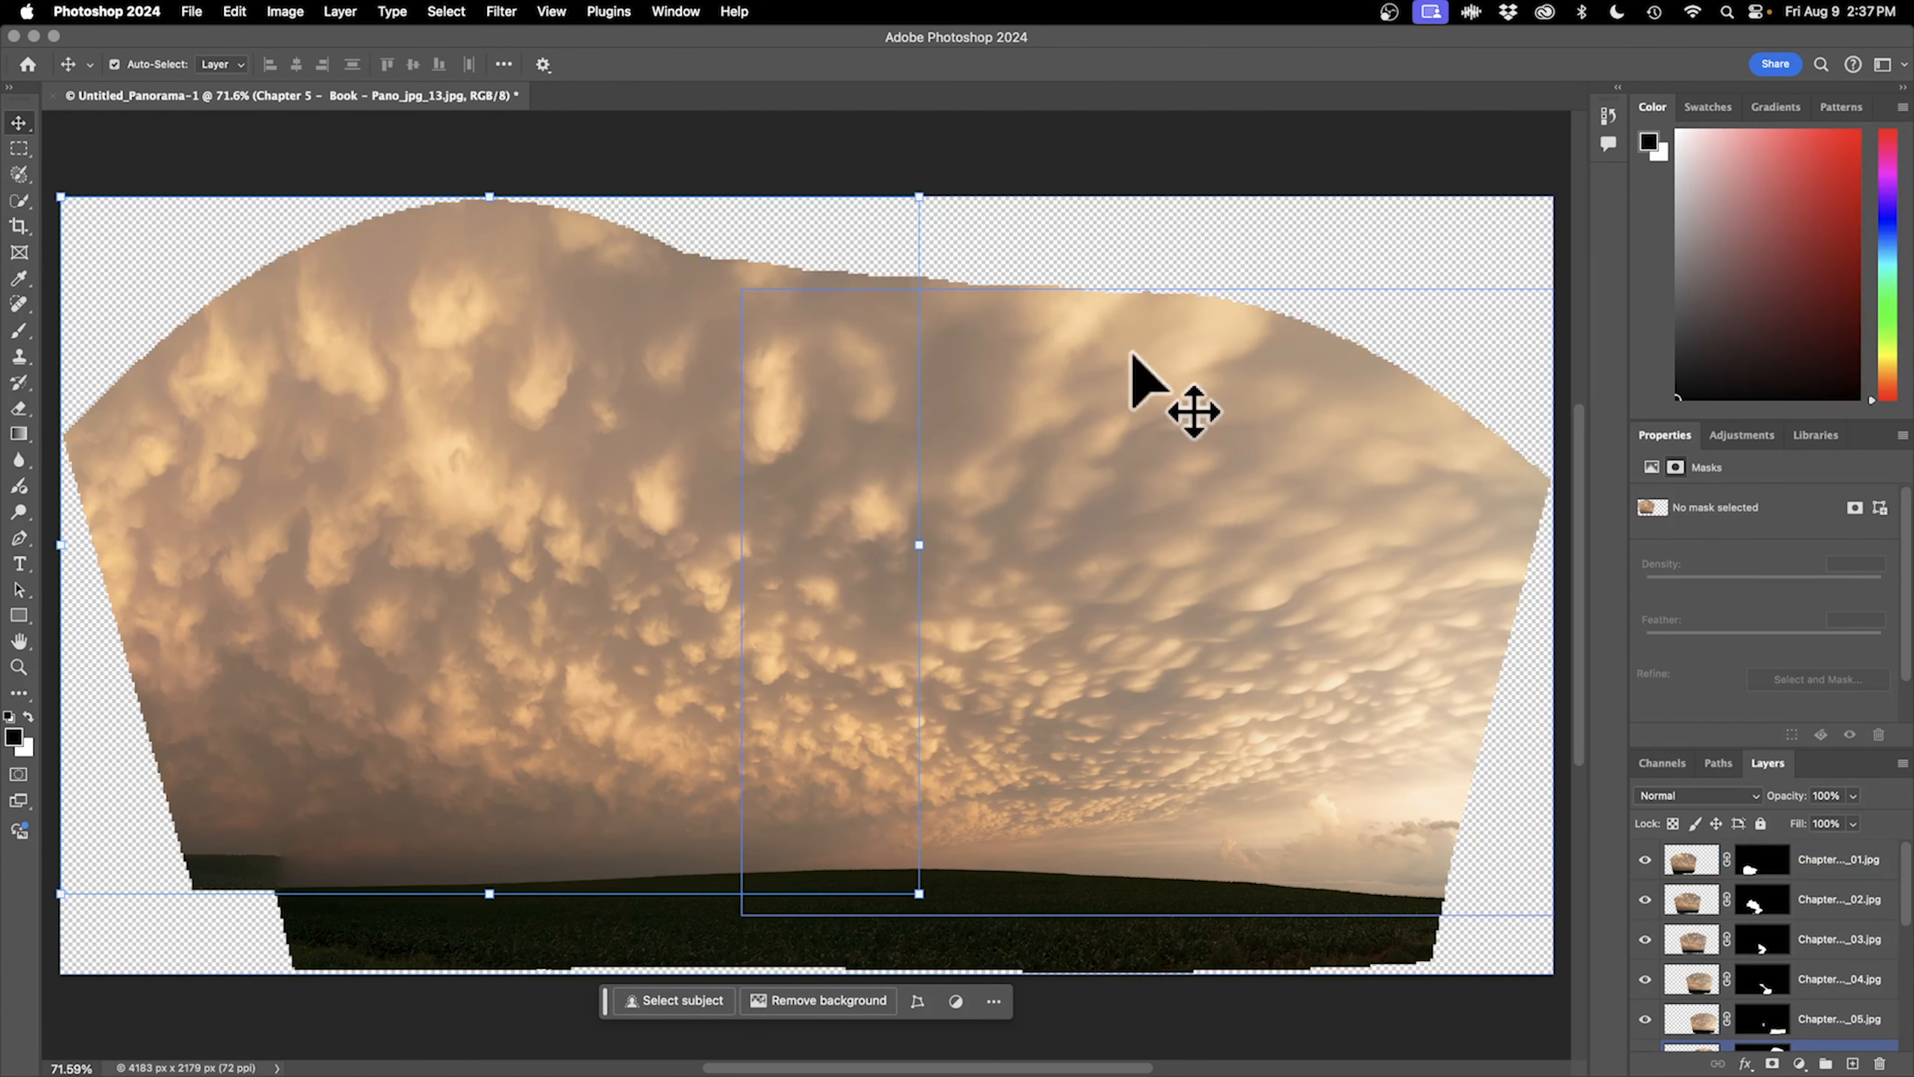
Deselect the layers and look through the full stack of masked panorama layers.
{"action": "left_click", "coordinate": [1296, 127]}
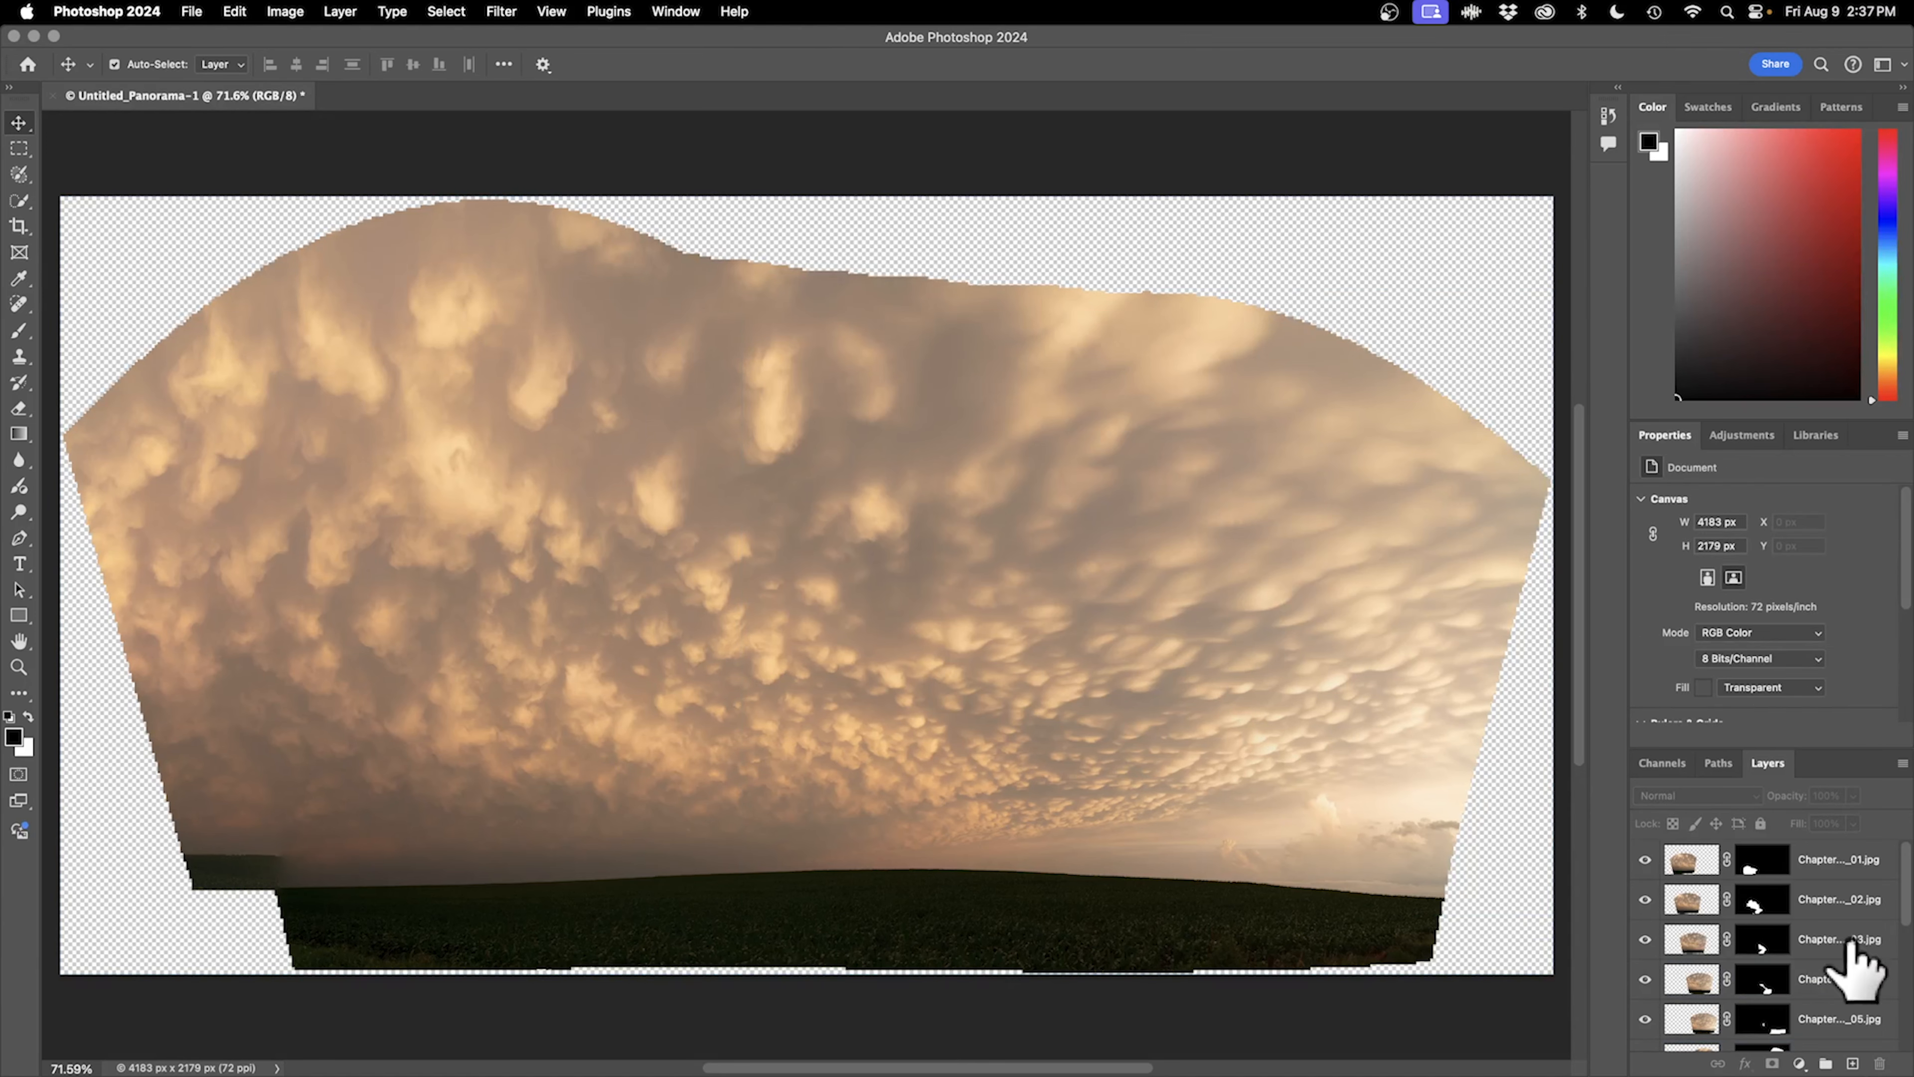
{"action": "left_click", "coordinate": [1868, 948]}
{"action": "scroll", "coordinate": [1868, 960], "scroll_direction": "down", "scroll_amount": 6}
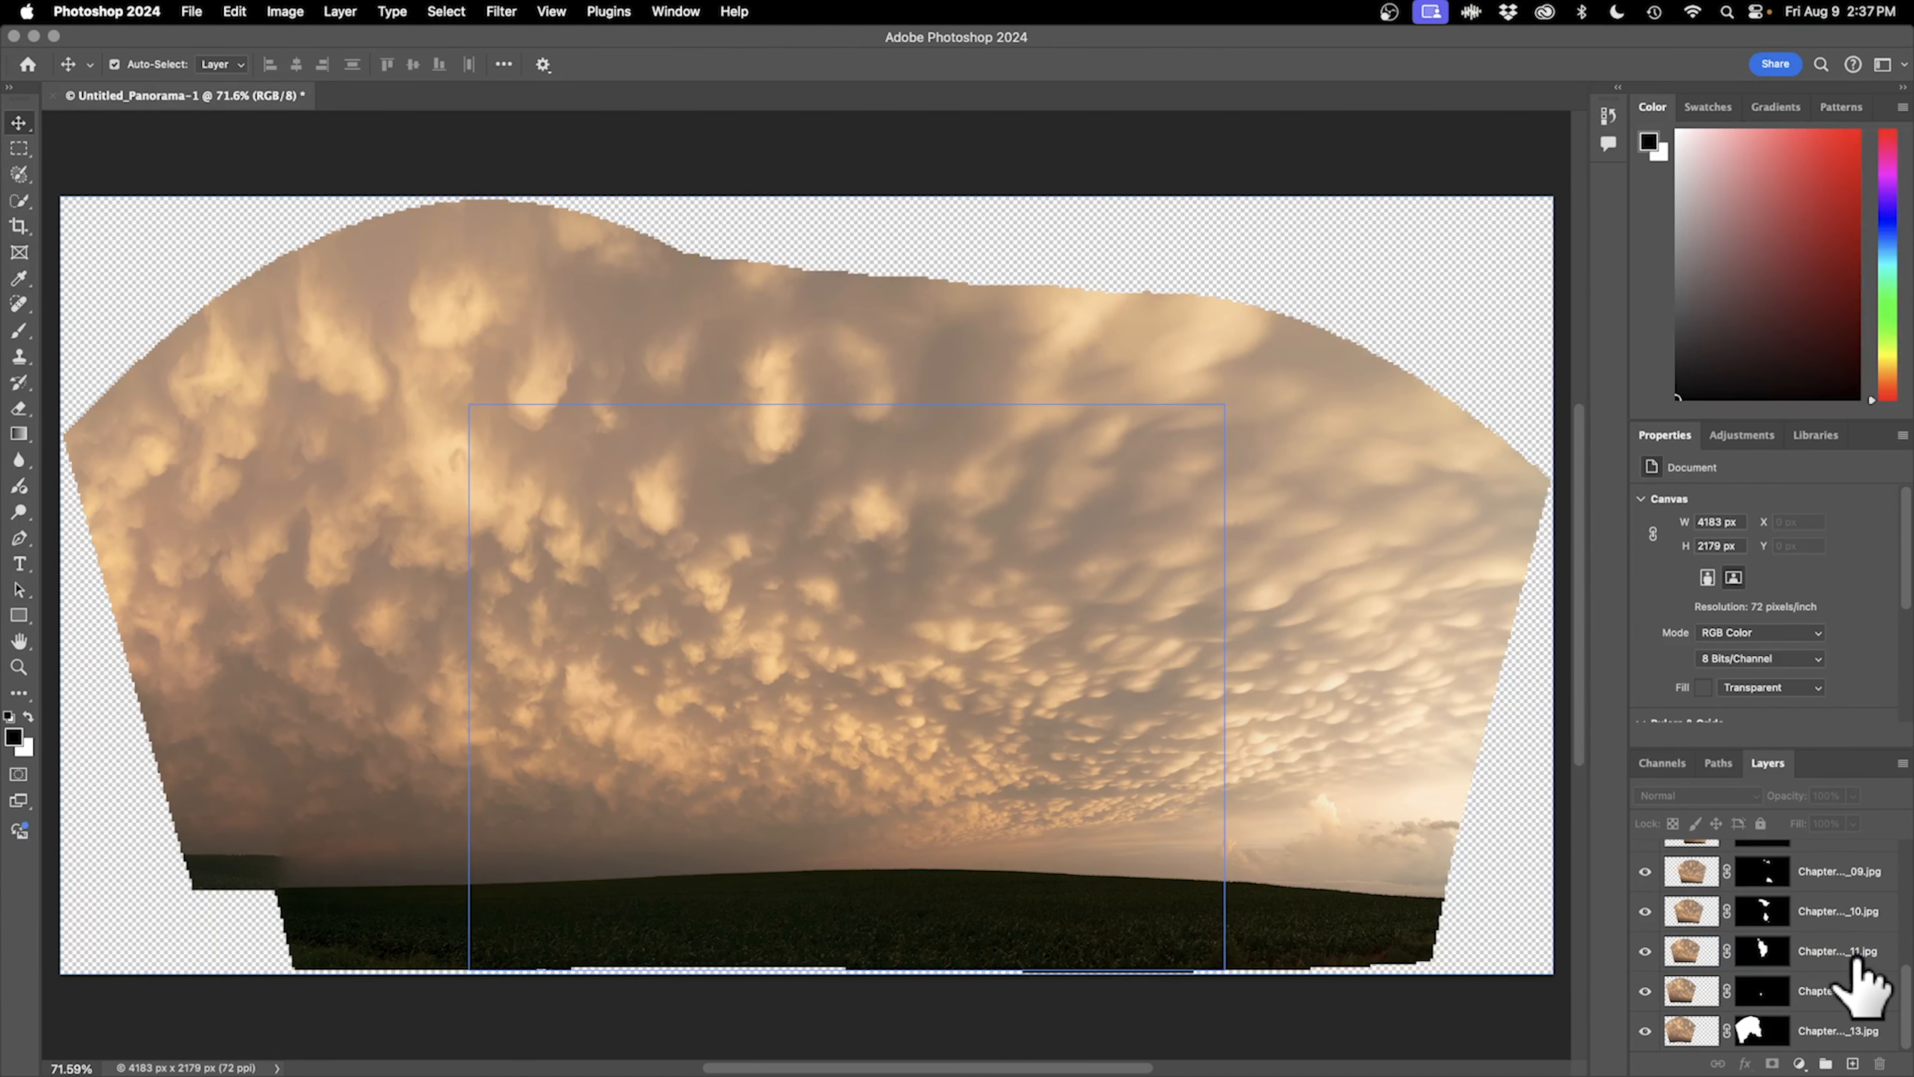
{"action": "scroll", "coordinate": [1741, 1059], "scroll_direction": "down", "scroll_amount": 10}
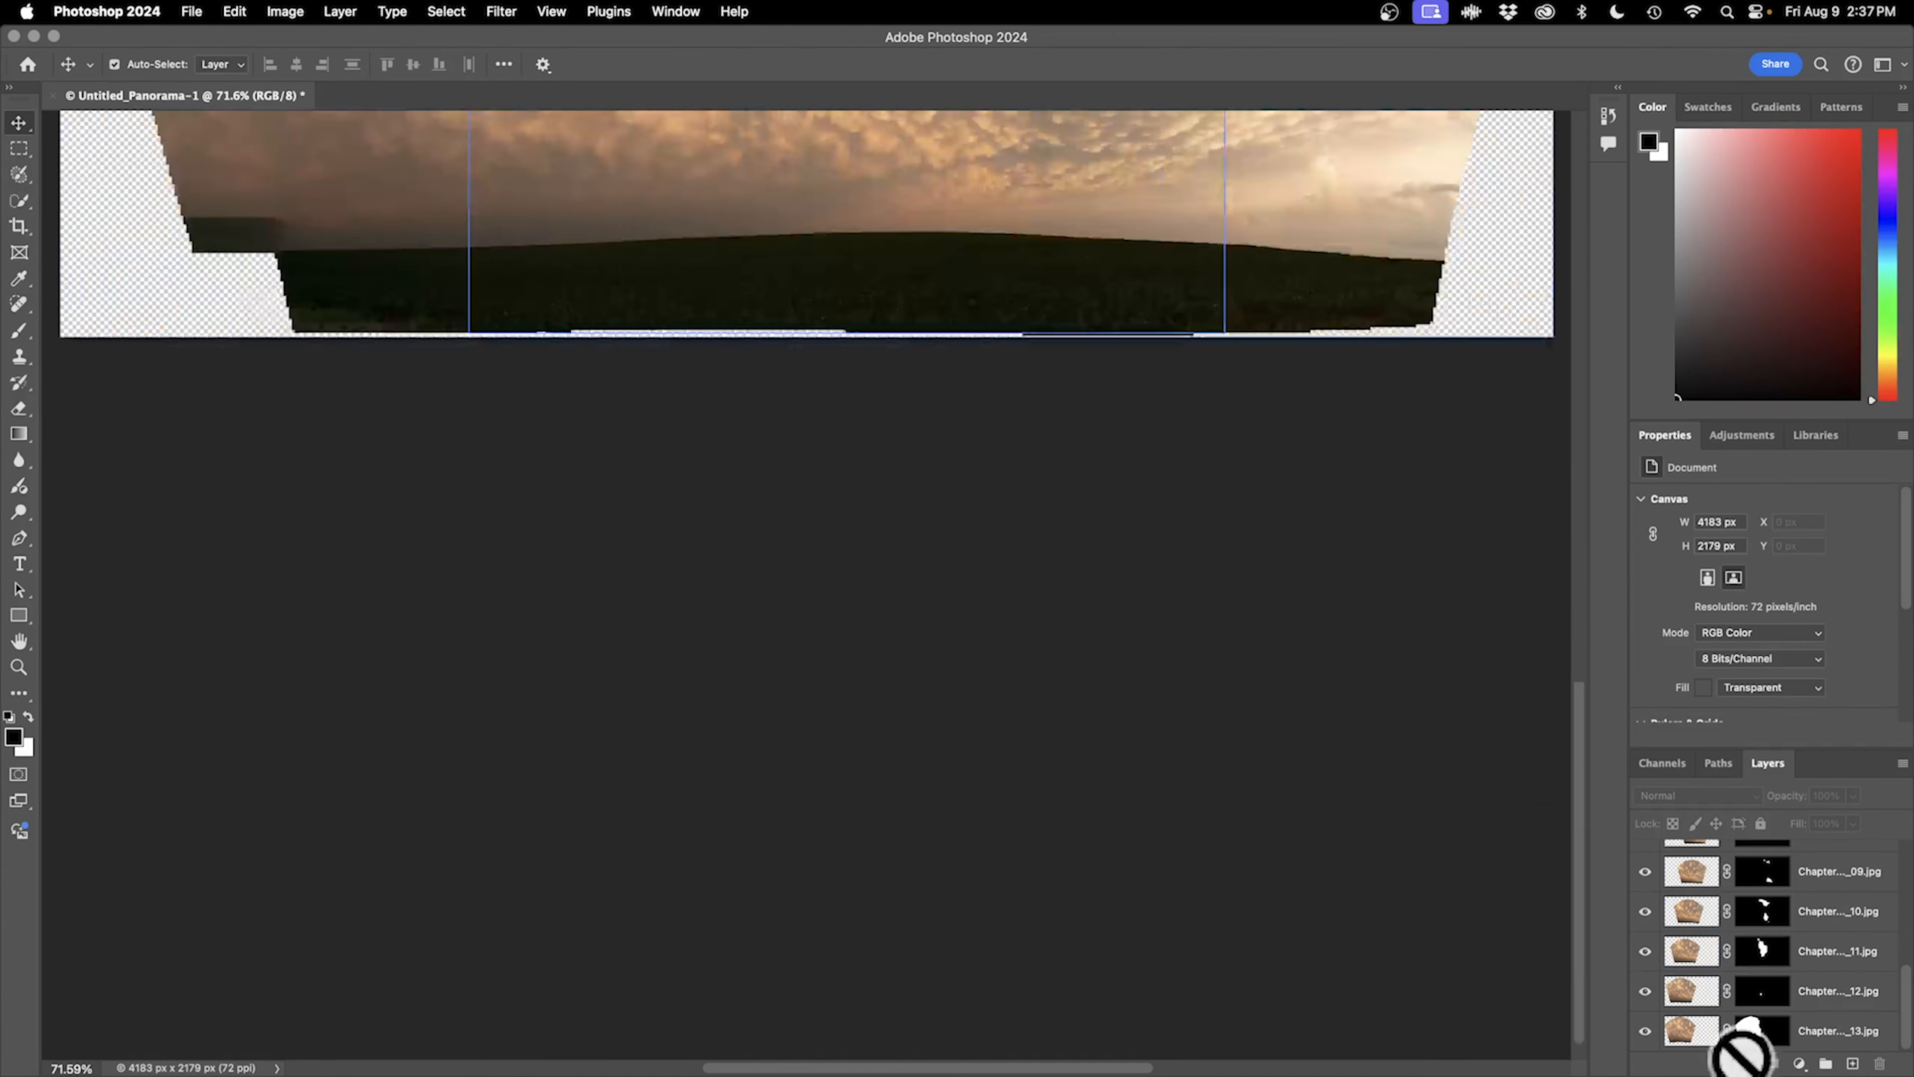
{"action": "scroll", "coordinate": [1753, 1022], "scroll_direction": "up", "scroll_amount": 4}
{"action": "scroll", "coordinate": [1753, 1019], "scroll_direction": "down", "scroll_amount": 2}
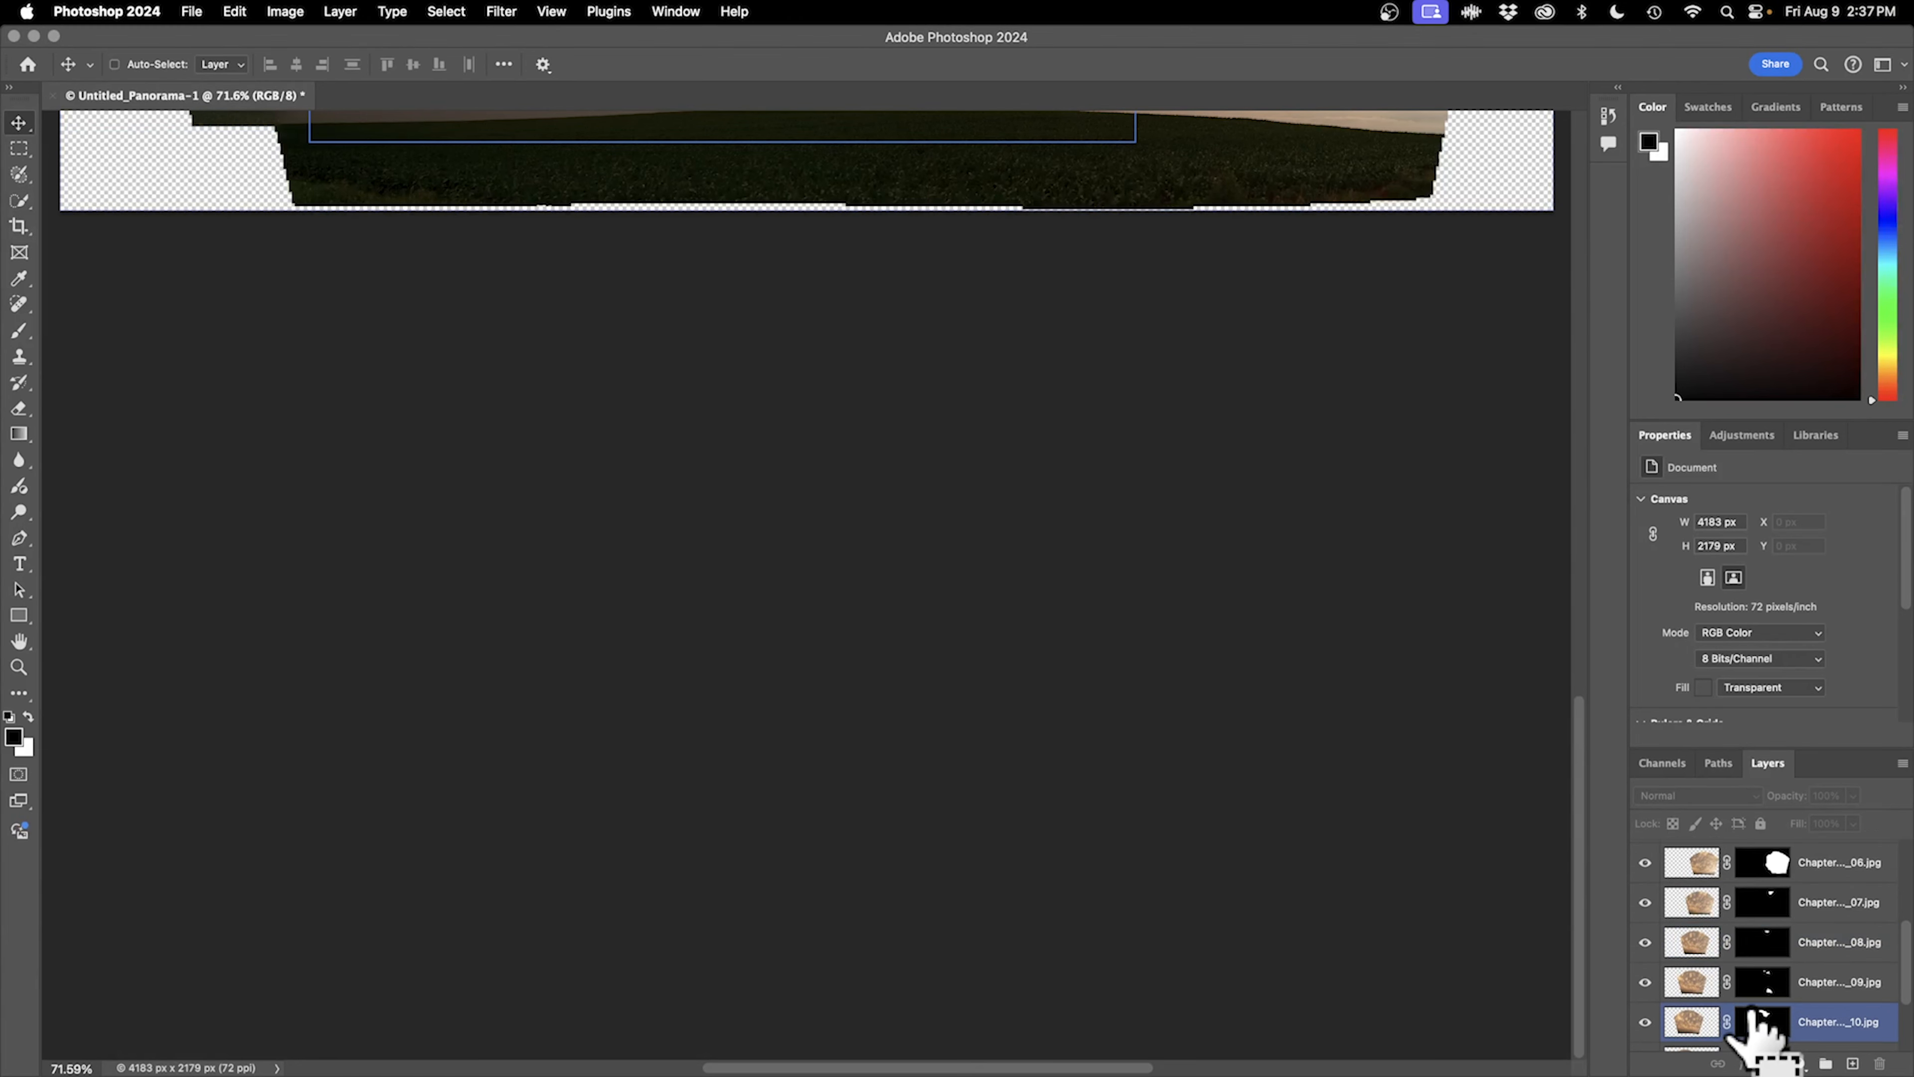
{"action": "key", "text": "super+0"}
{"action": "left_click", "coordinate": [1686, 901]}
{"action": "left_click", "coordinate": [1688, 941]}
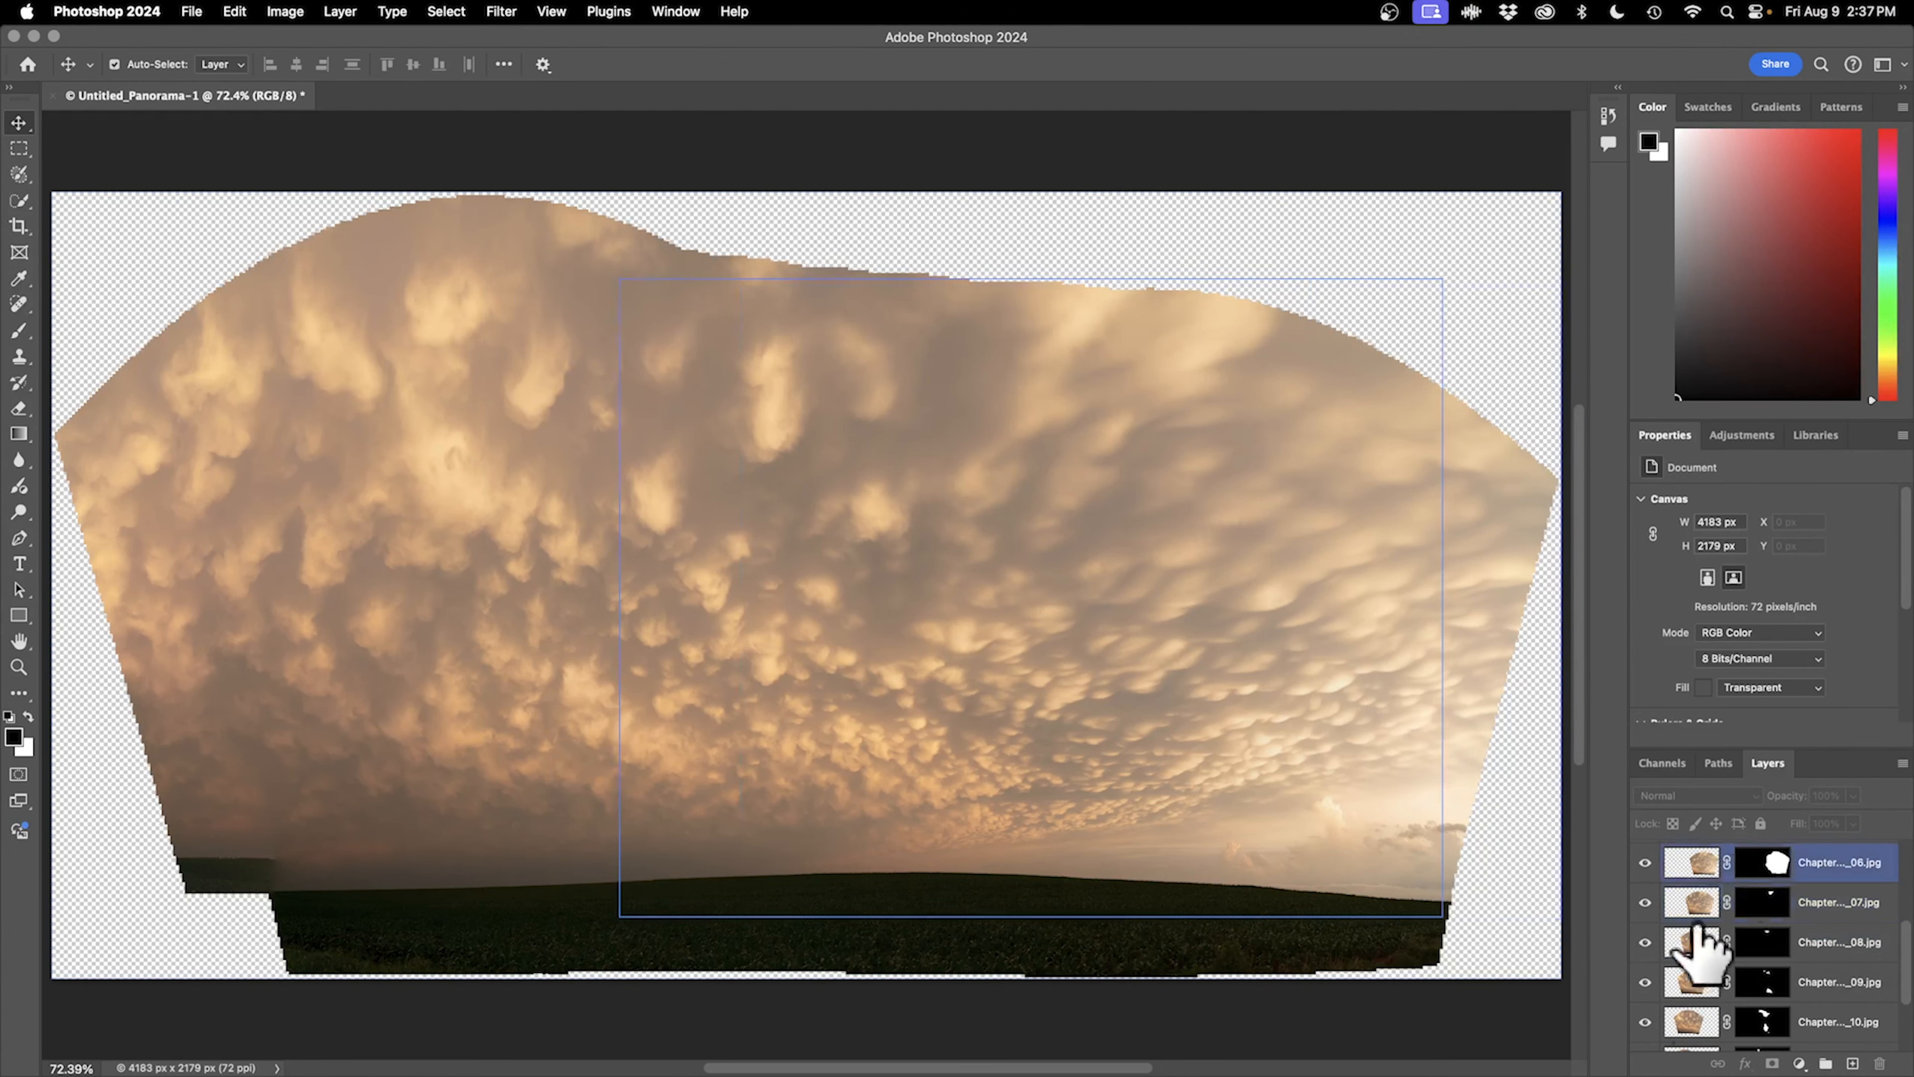
{"action": "left_click", "coordinate": [850, 593]}
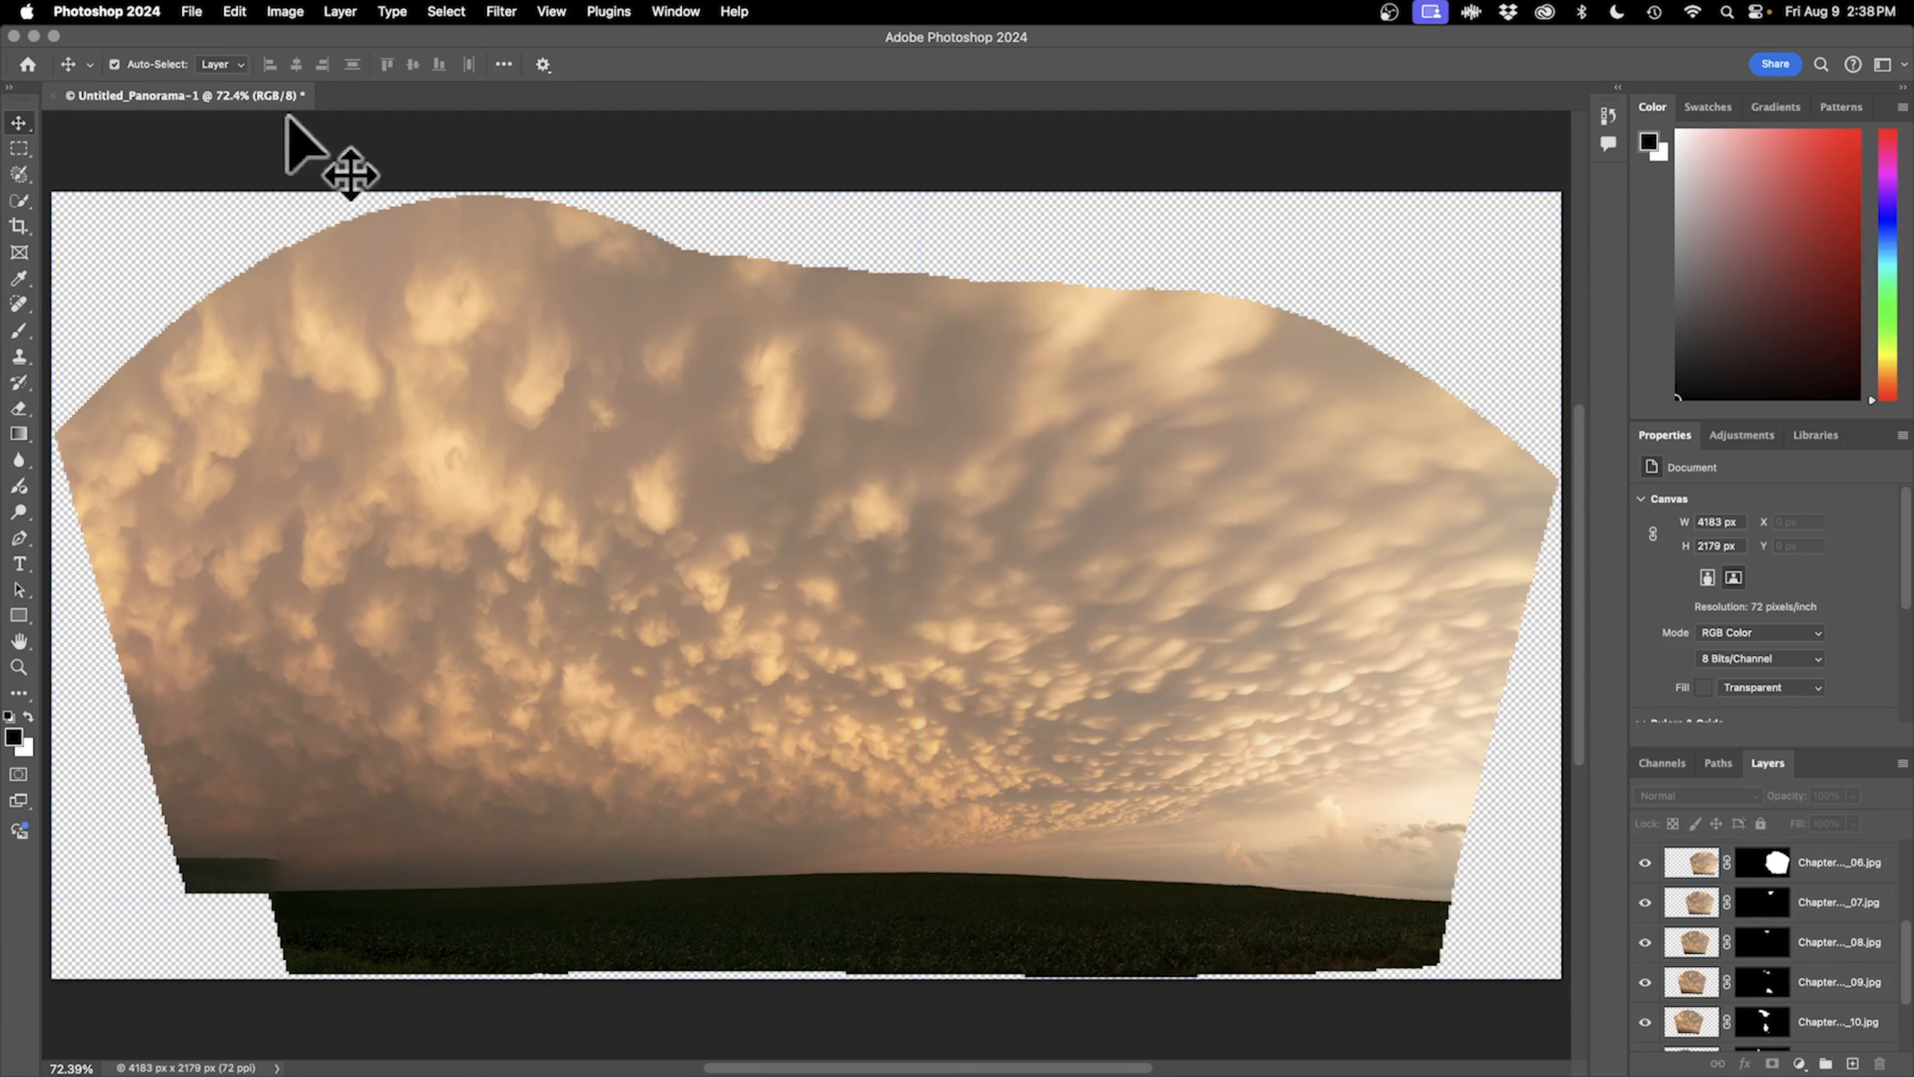
Try flattening the panorama image to see how its transparent areas are treated, and undo the flattening.
{"action": "left_click", "coordinate": [340, 12]}
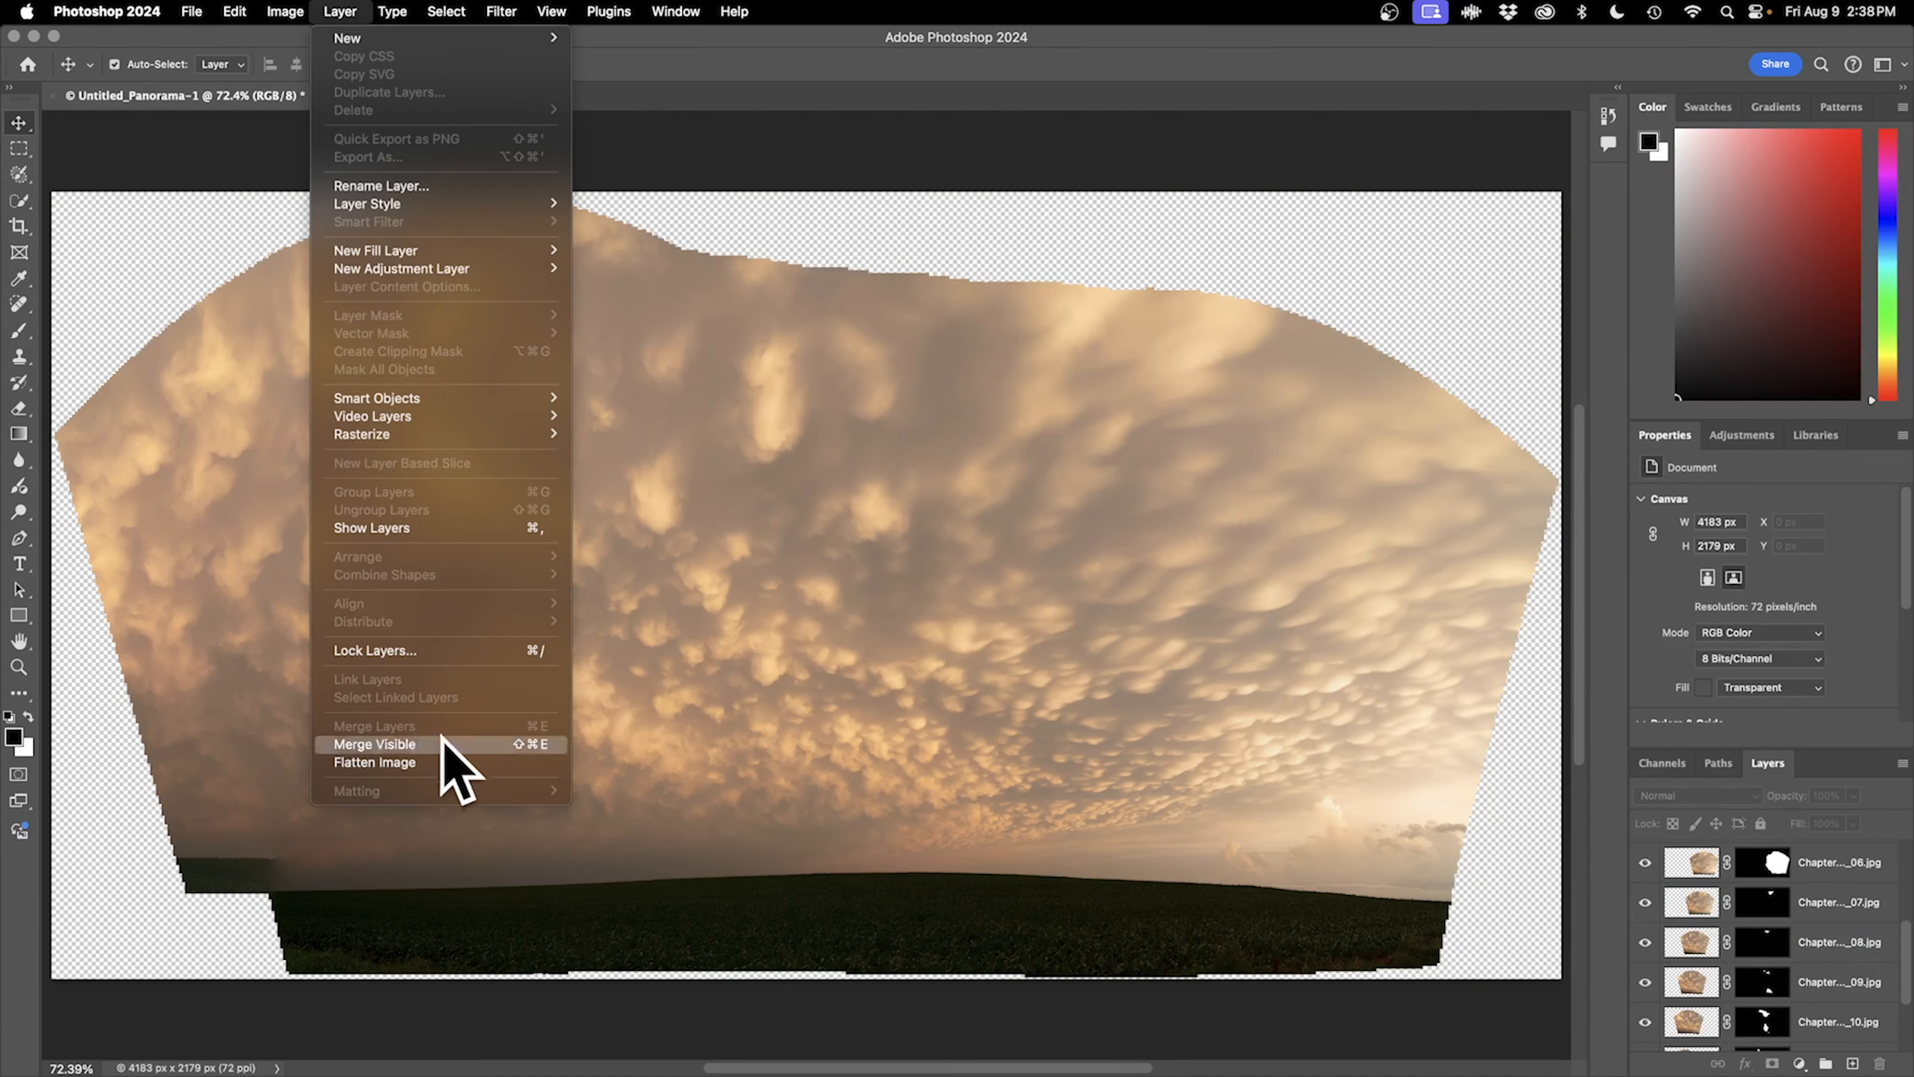
{"action": "left_click", "coordinate": [384, 762]}
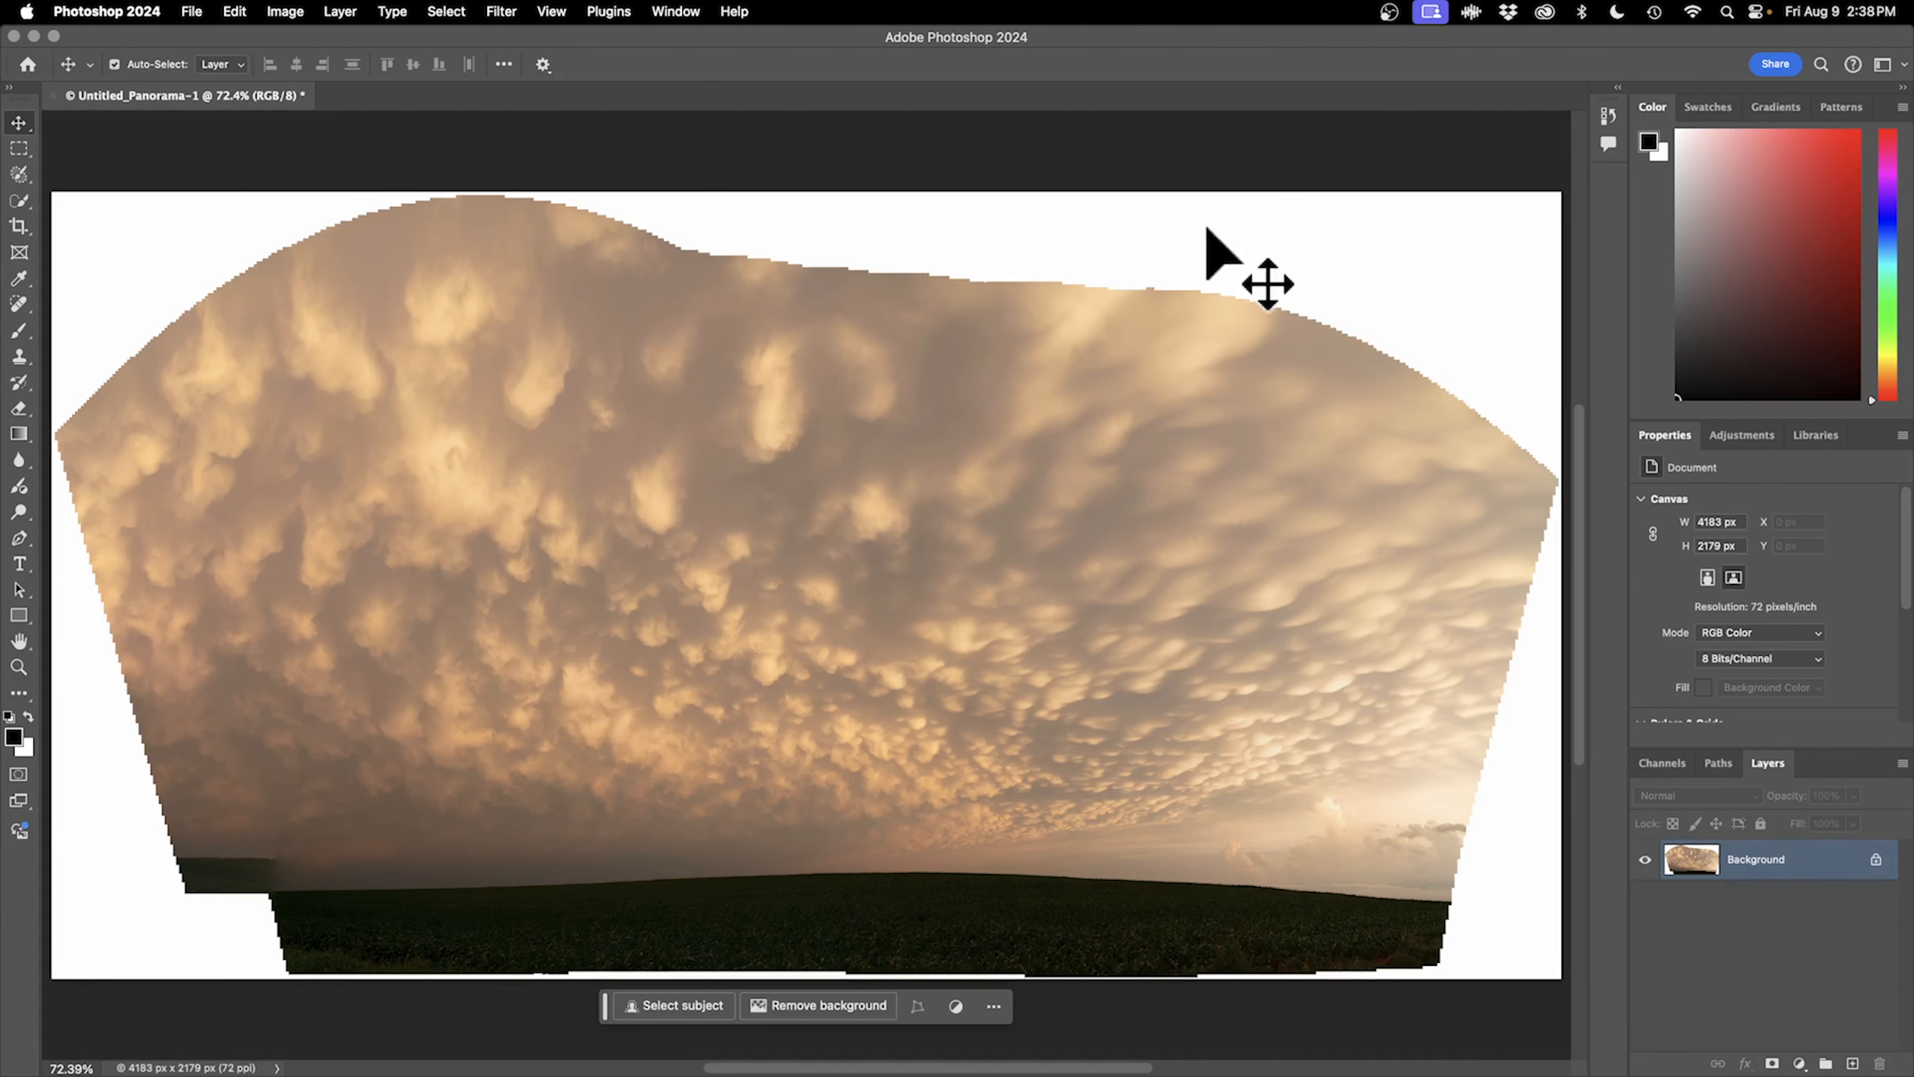
{"action": "key", "text": "super+z"}
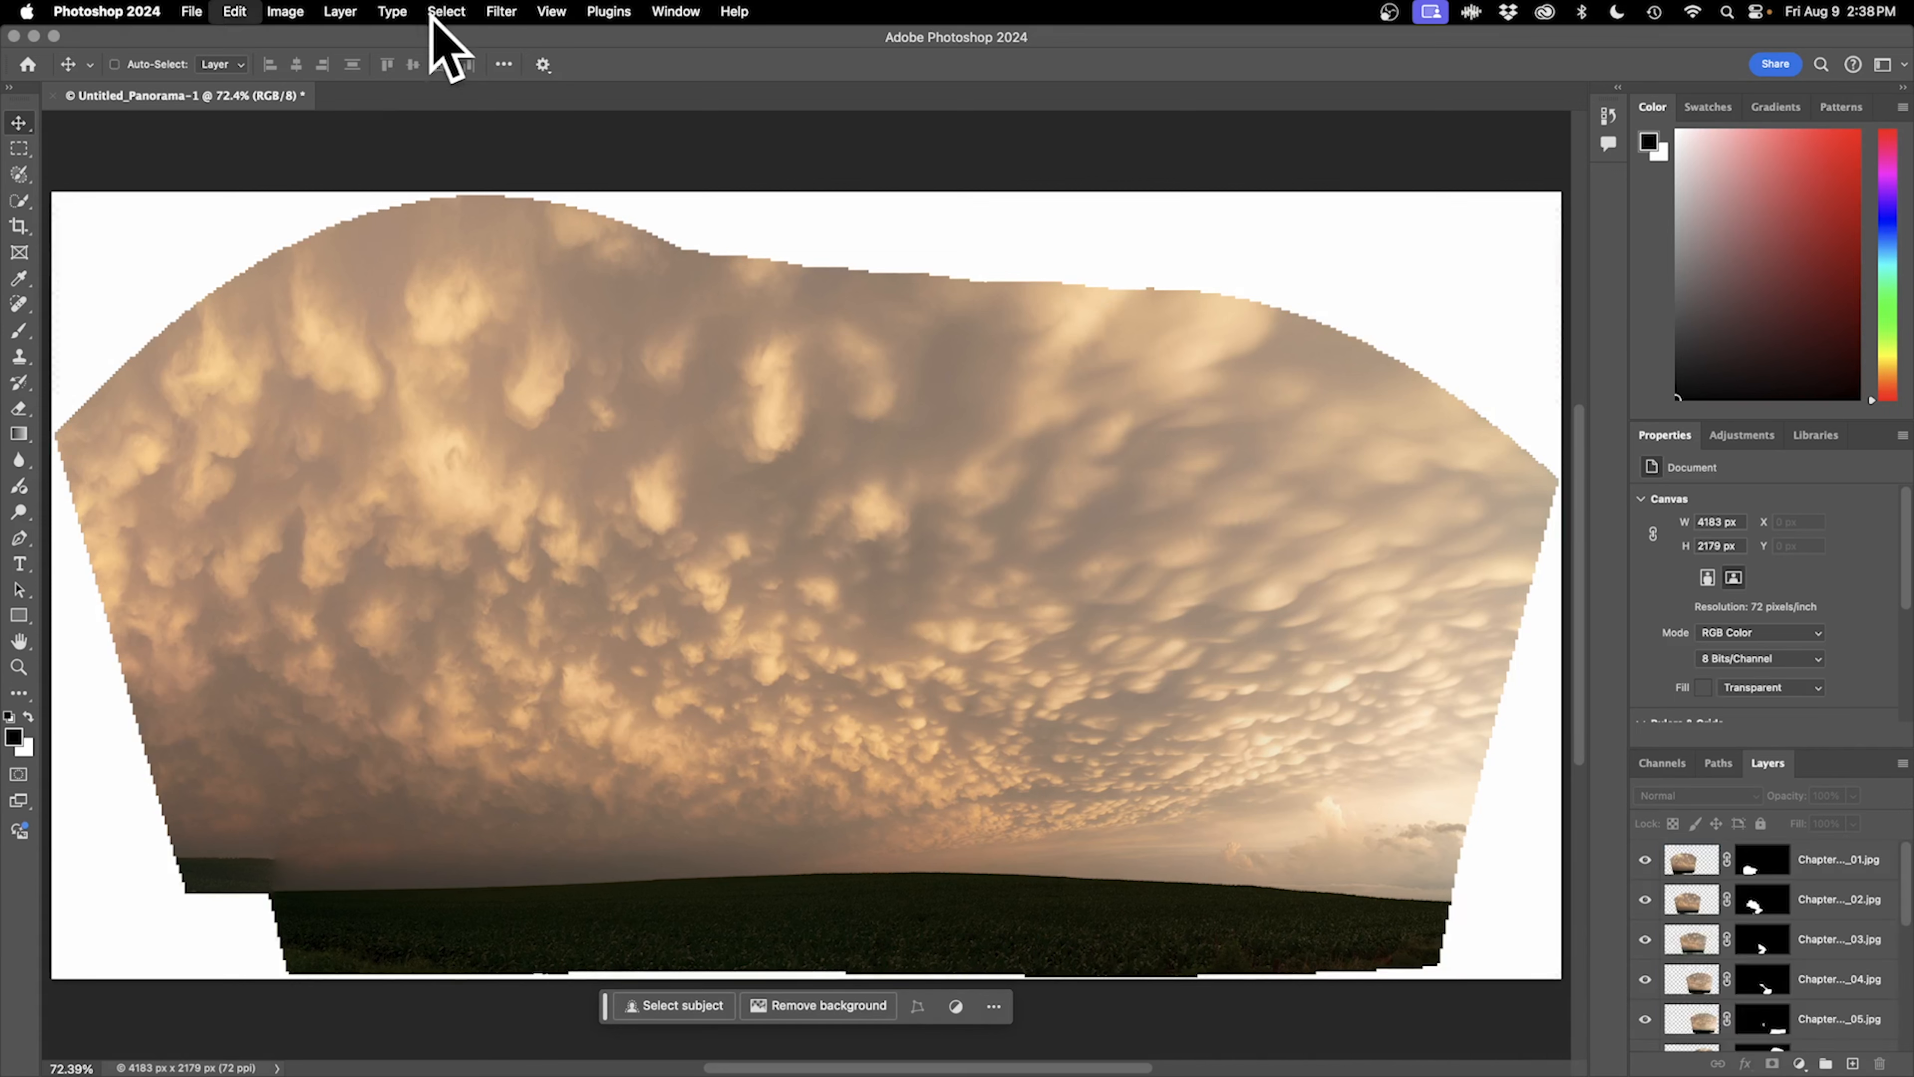
Merge all visible panorama layers into one layer that keeps its transparent surroundings, and deselect it.
{"action": "left_click", "coordinate": [343, 11]}
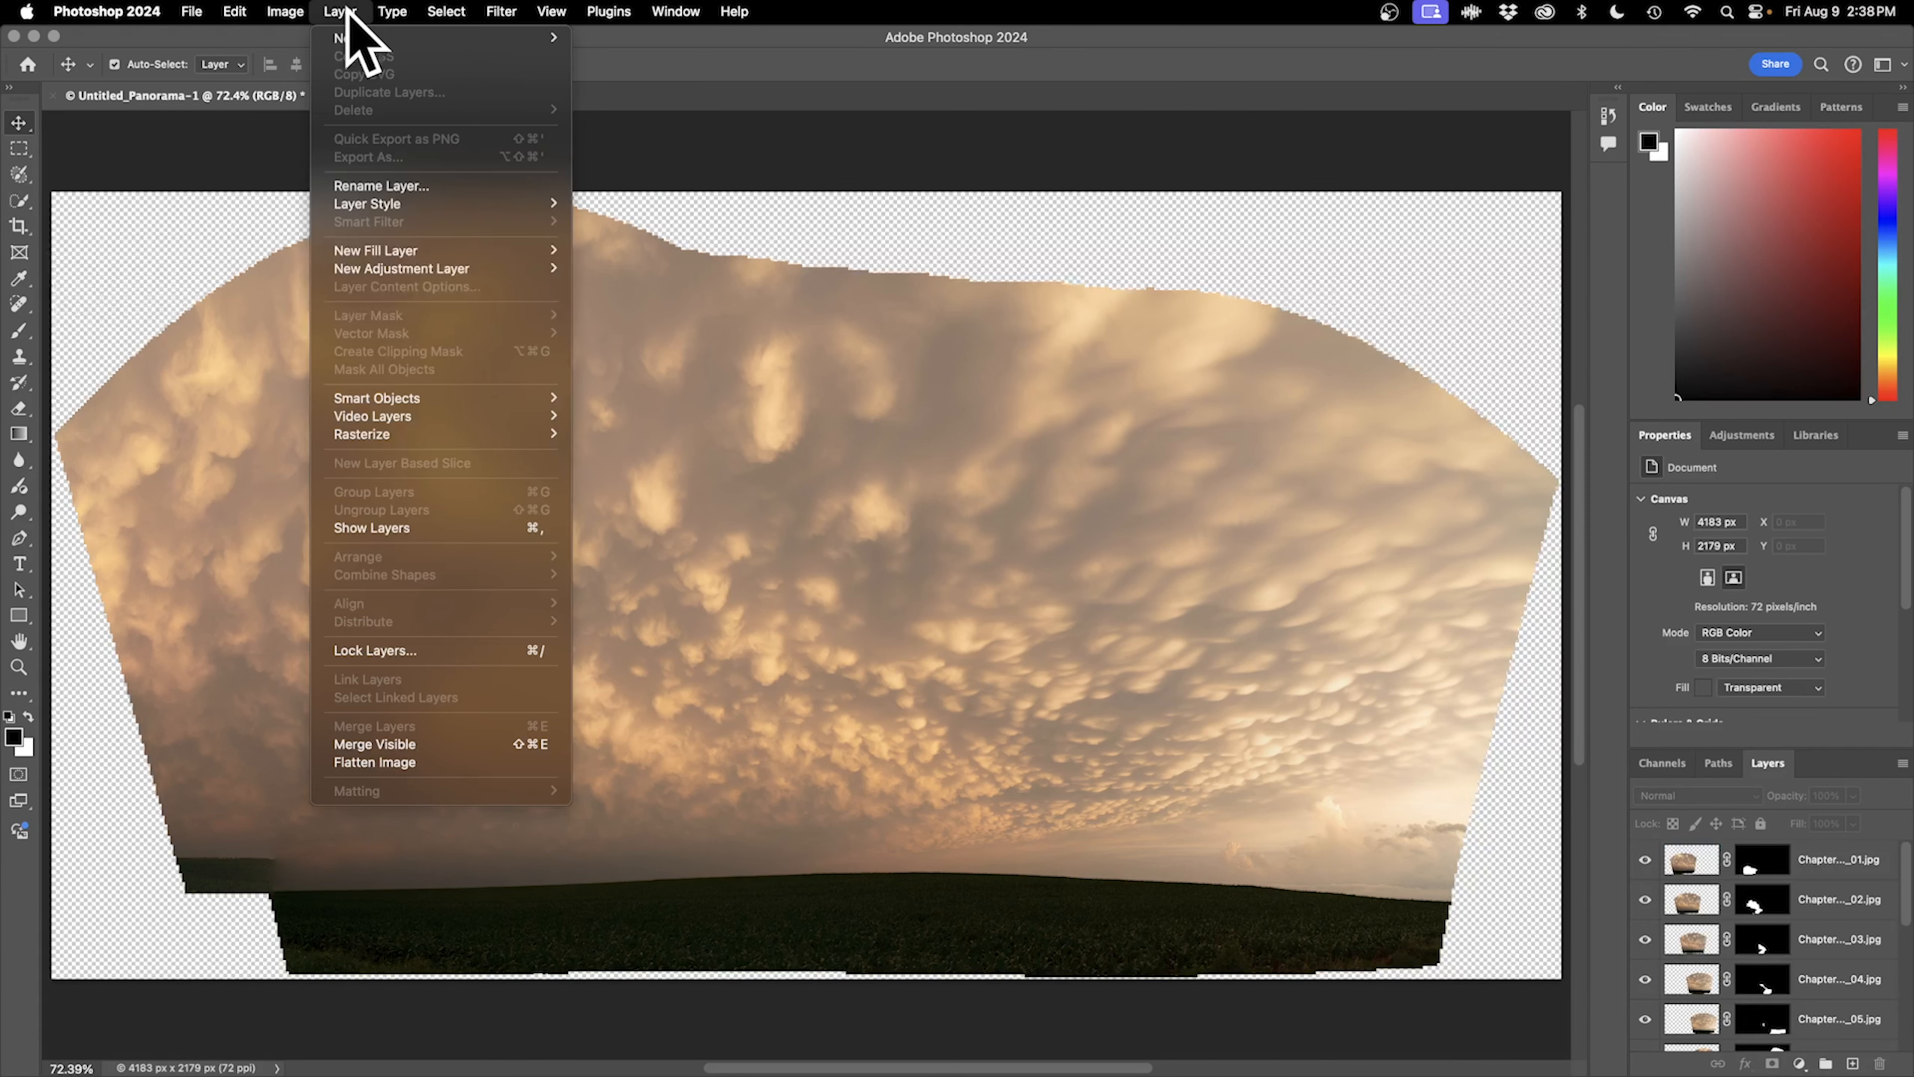
{"action": "left_click", "coordinate": [399, 744]}
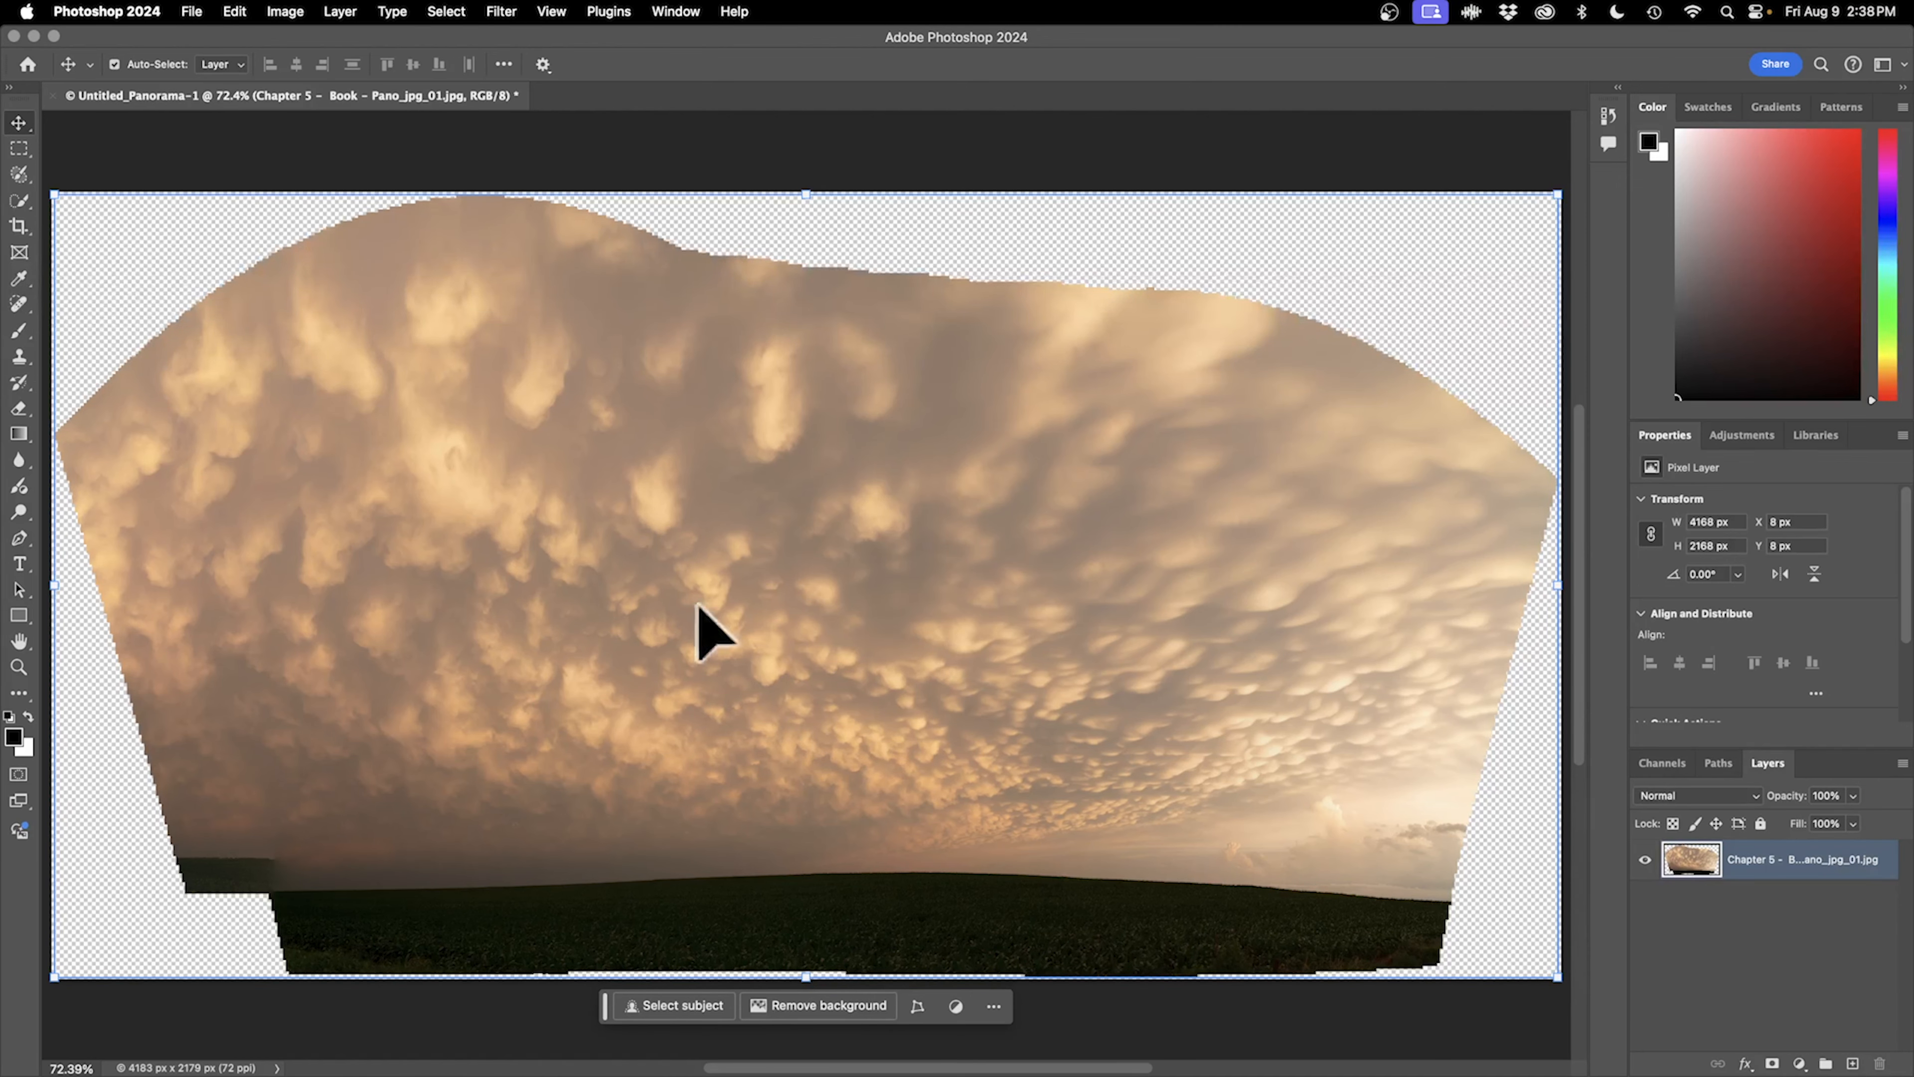
{"action": "mouse_move", "coordinate": [861, 611]}
{"action": "left_mouse_down"}
{"action": "mouse_move", "coordinate": [770, 625]}
{"action": "mouse_move", "coordinate": [871, 629]}
{"action": "mouse_move", "coordinate": [893, 650]}
{"action": "mouse_move", "coordinate": [849, 622]}
{"action": "mouse_move", "coordinate": [865, 618]}
{"action": "left_mouse_up"}
{"action": "left_click", "coordinate": [1083, 258]}
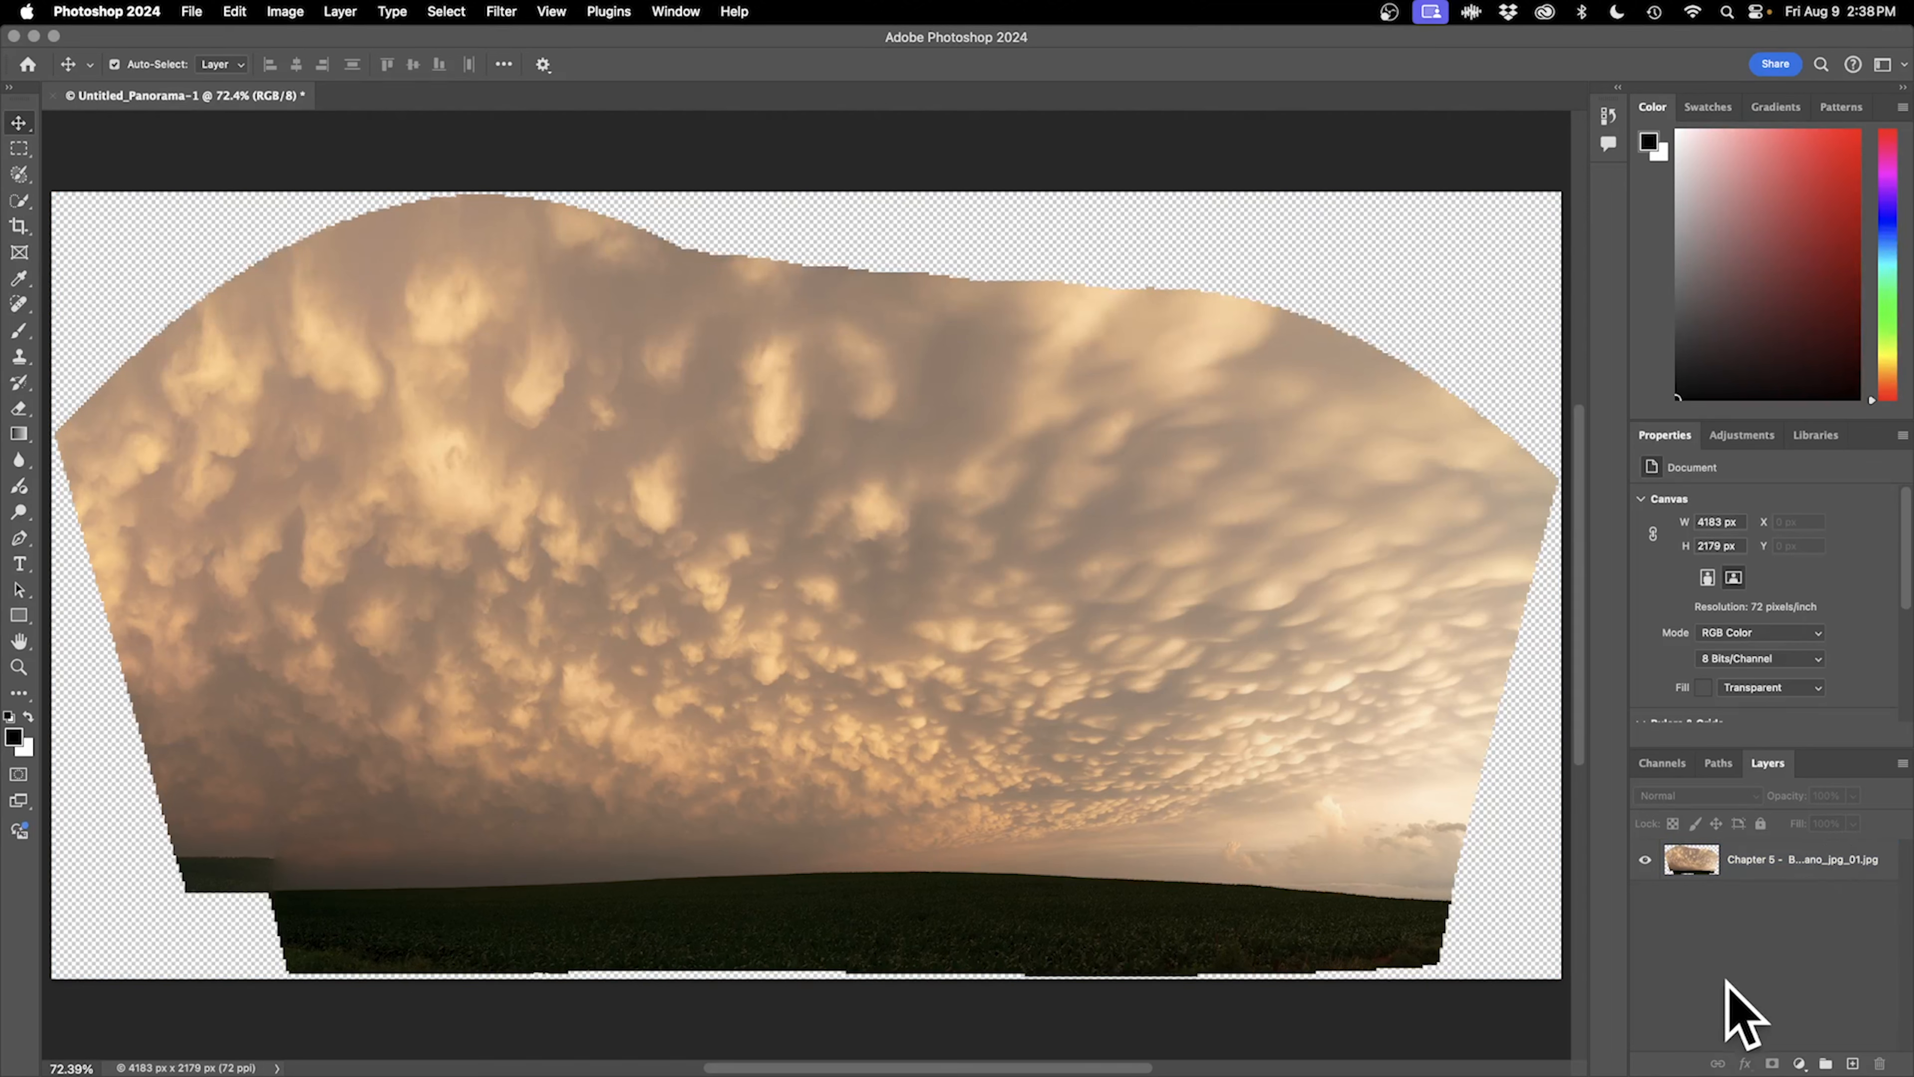
Load the merged layer's outline as a selection, examine its stair-stepped upper-left edge at pixel level, and deselect.
{"action": "left_click", "coordinate": [1687, 863], "text": "super"}
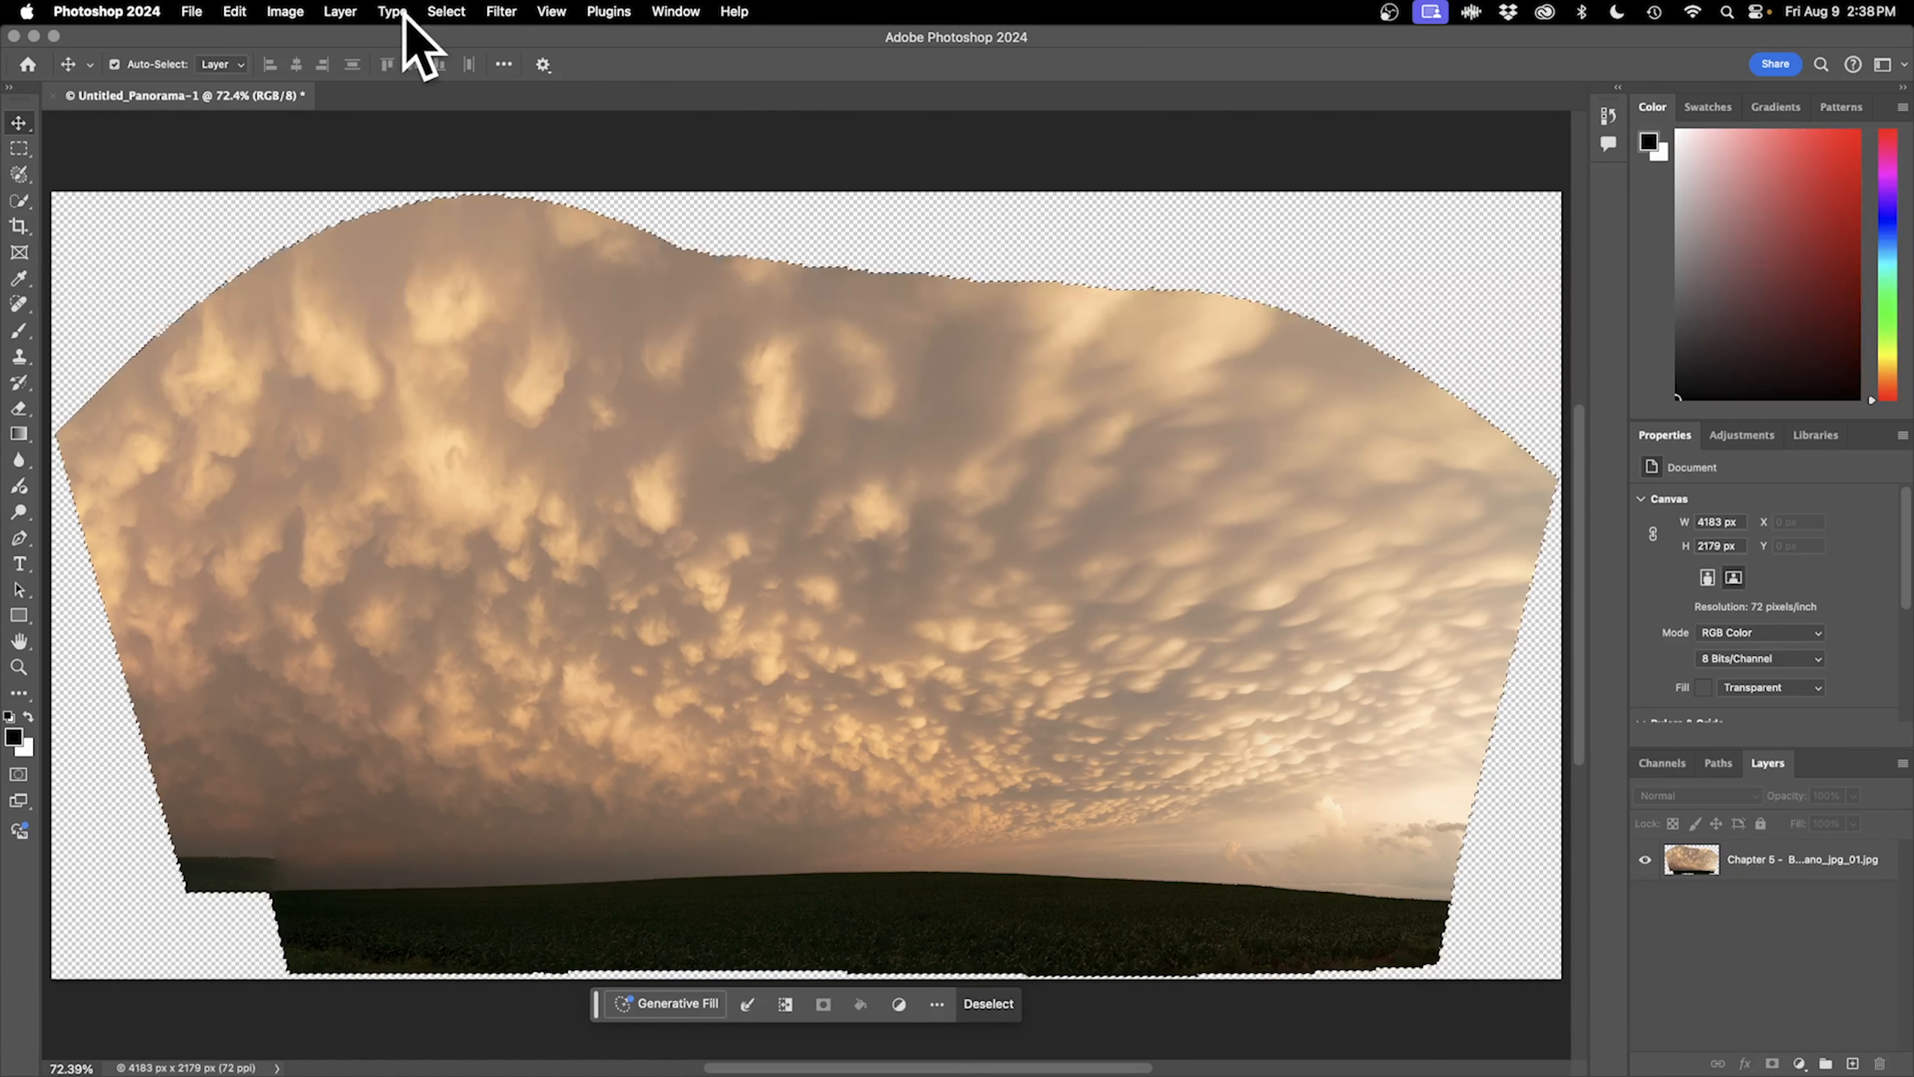
{"action": "key", "text": "z"}
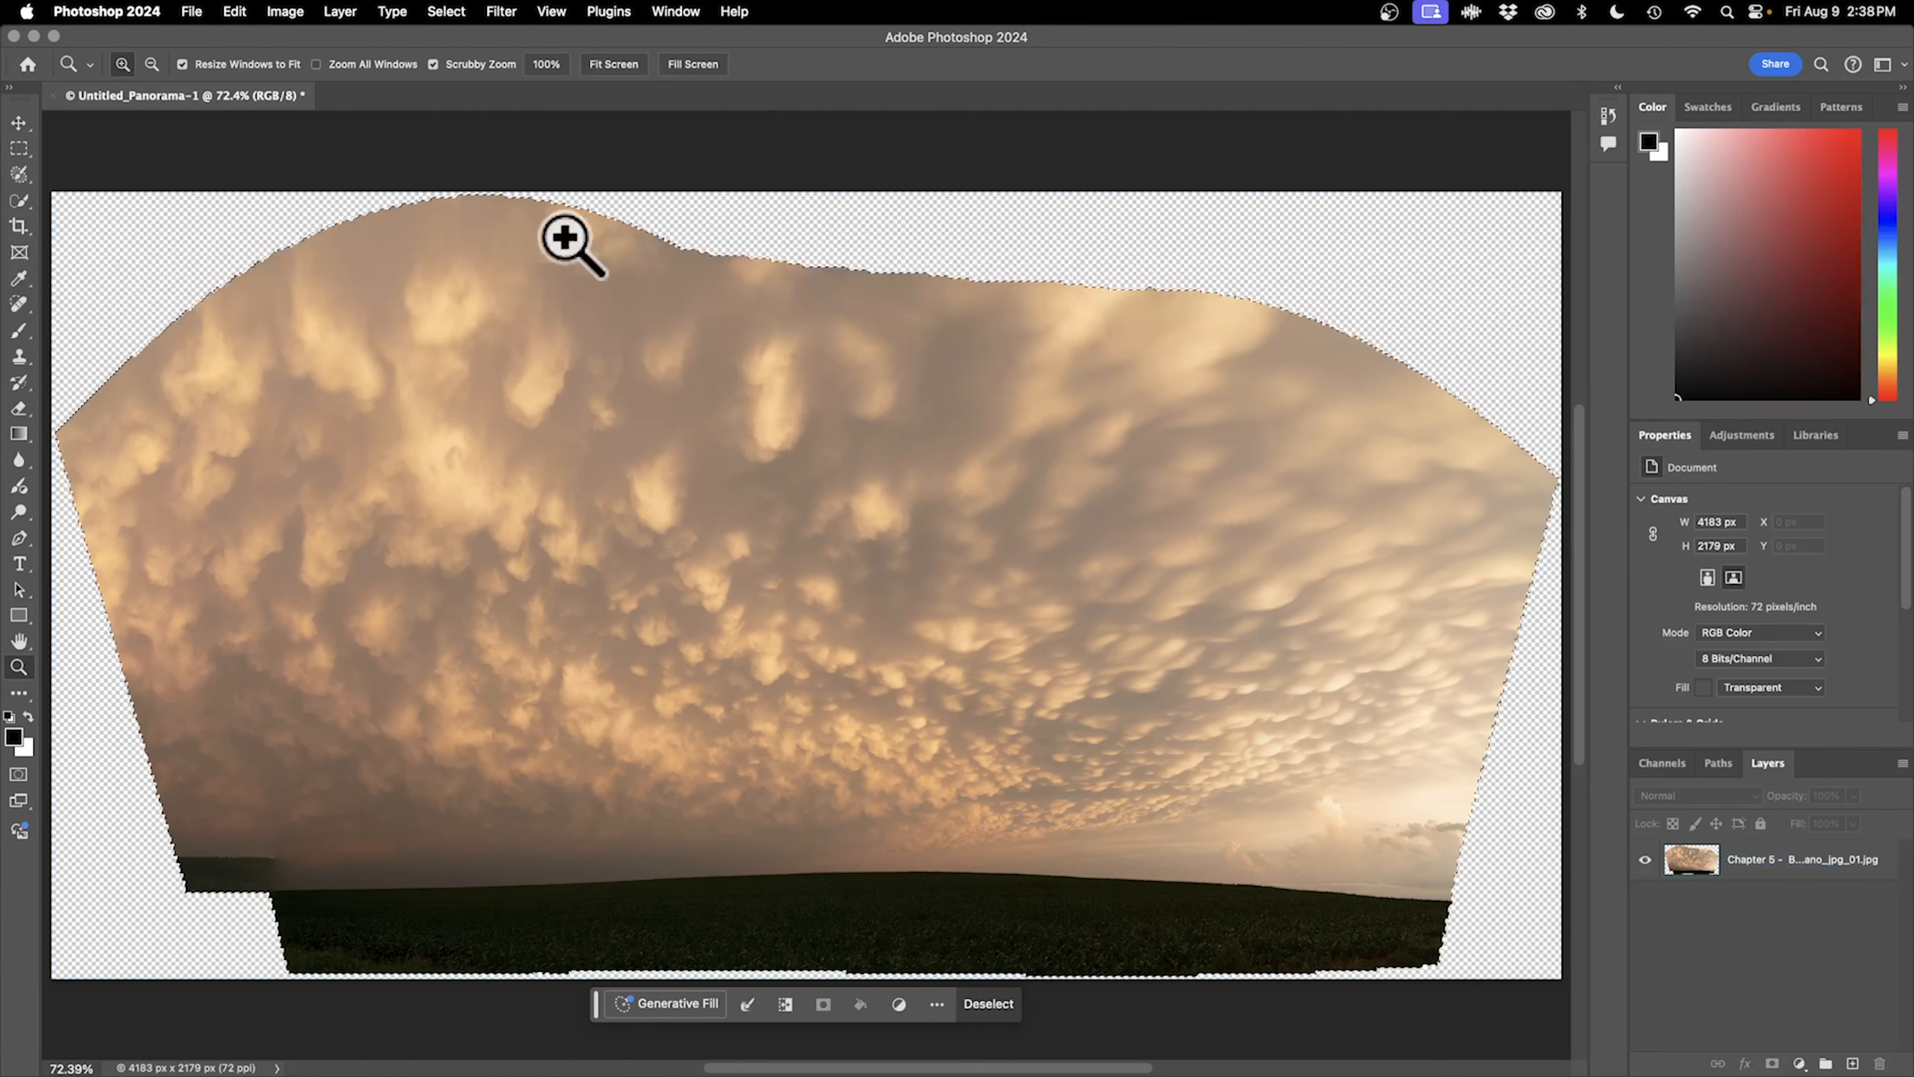
{"action": "left_click_drag", "start_coordinate": [213, 299], "coordinate": [760, 637]}
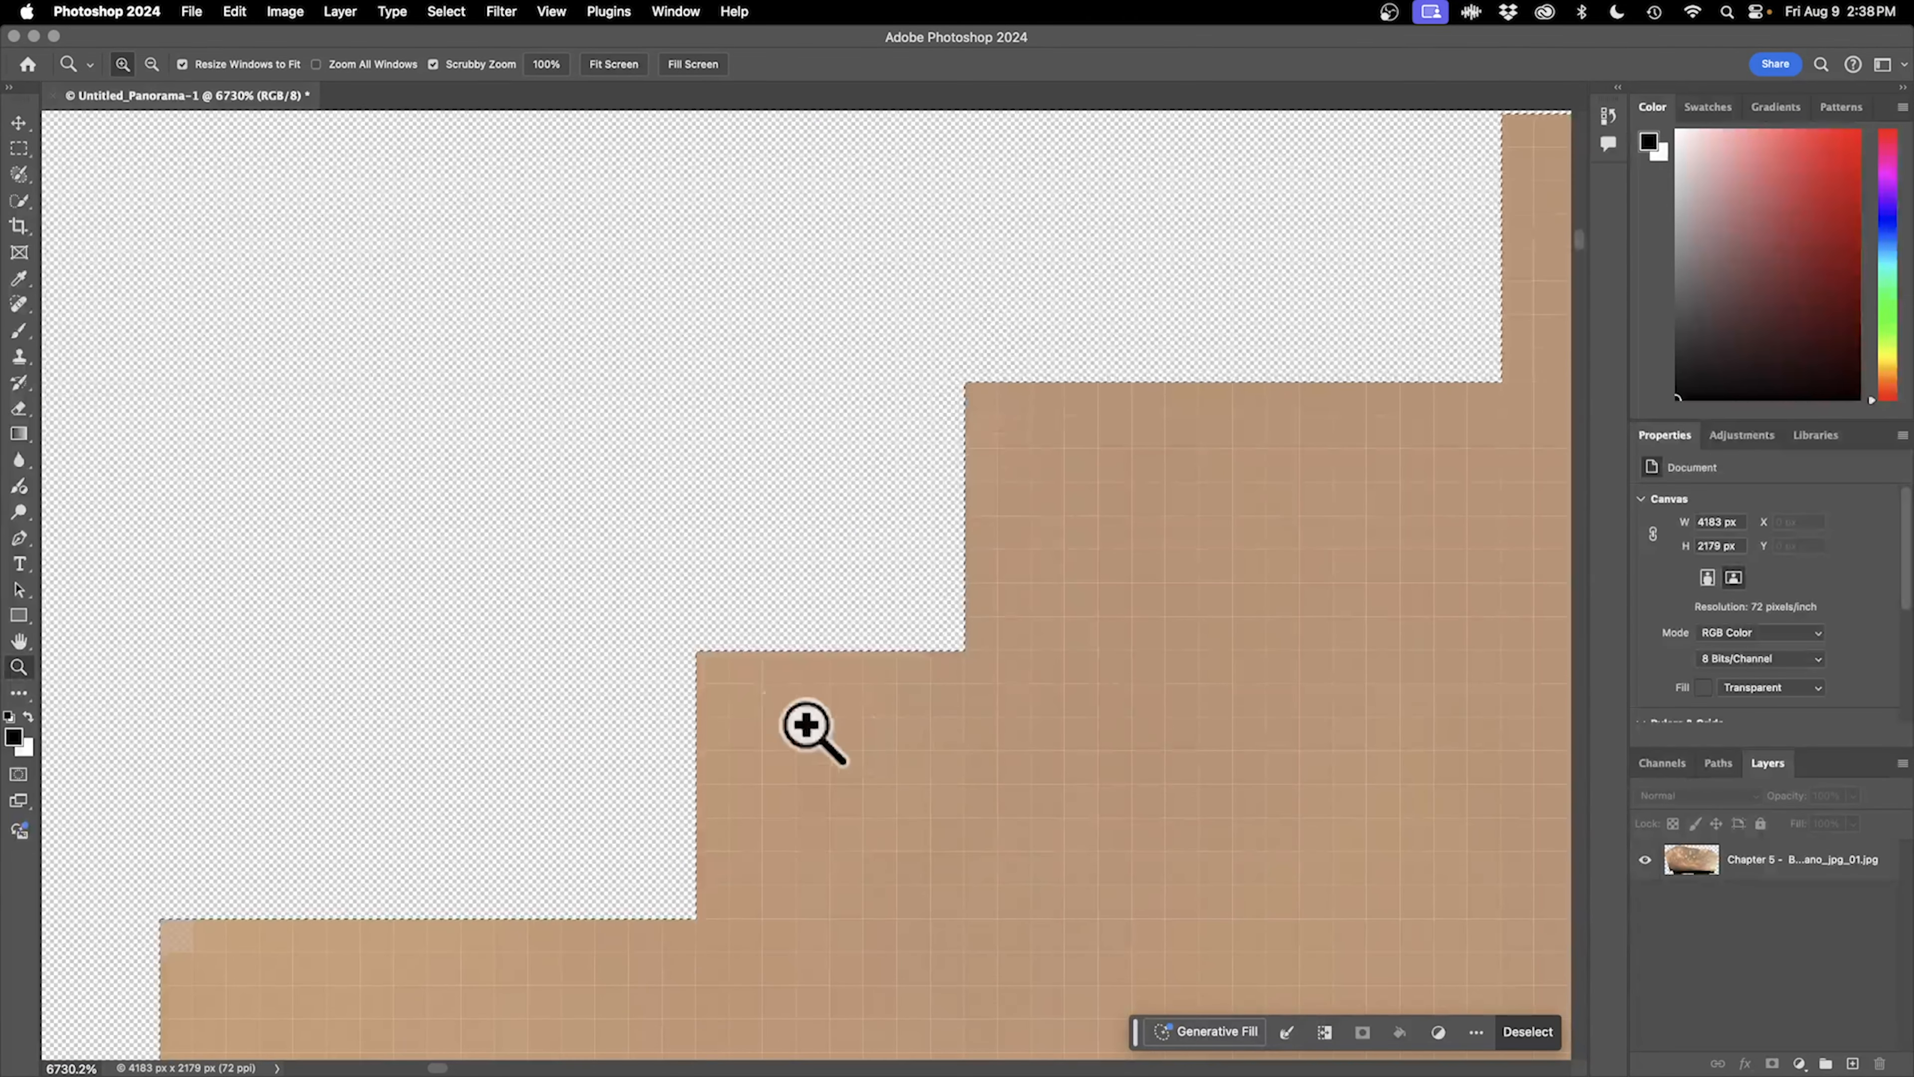
{"action": "key", "text": "super+d"}
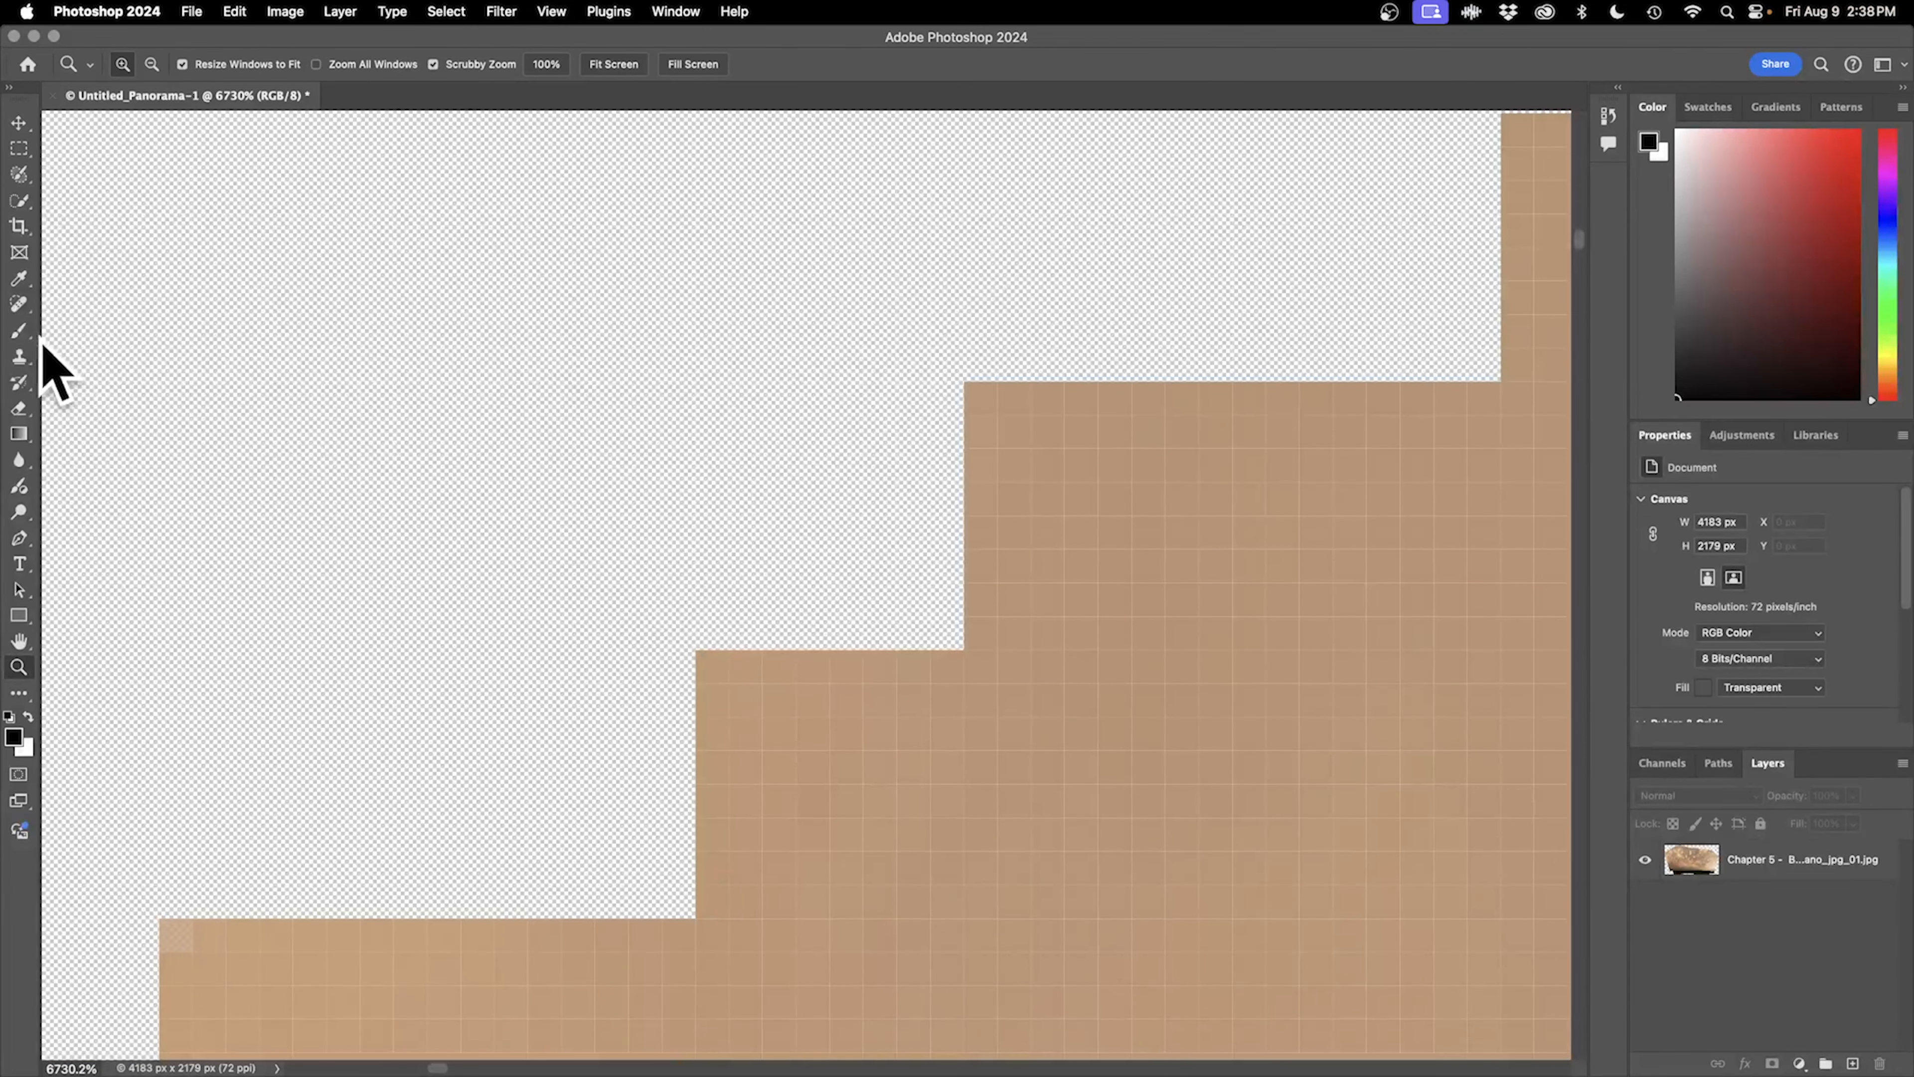
Try painting black across the stair-stepped edge with a soft 13 px brush at 0% hardness, and undo the strokes.
{"action": "left_click", "coordinate": [18, 331]}
{"action": "left_click", "coordinate": [1695, 859]}
{"action": "right_click", "coordinate": [1068, 597]}
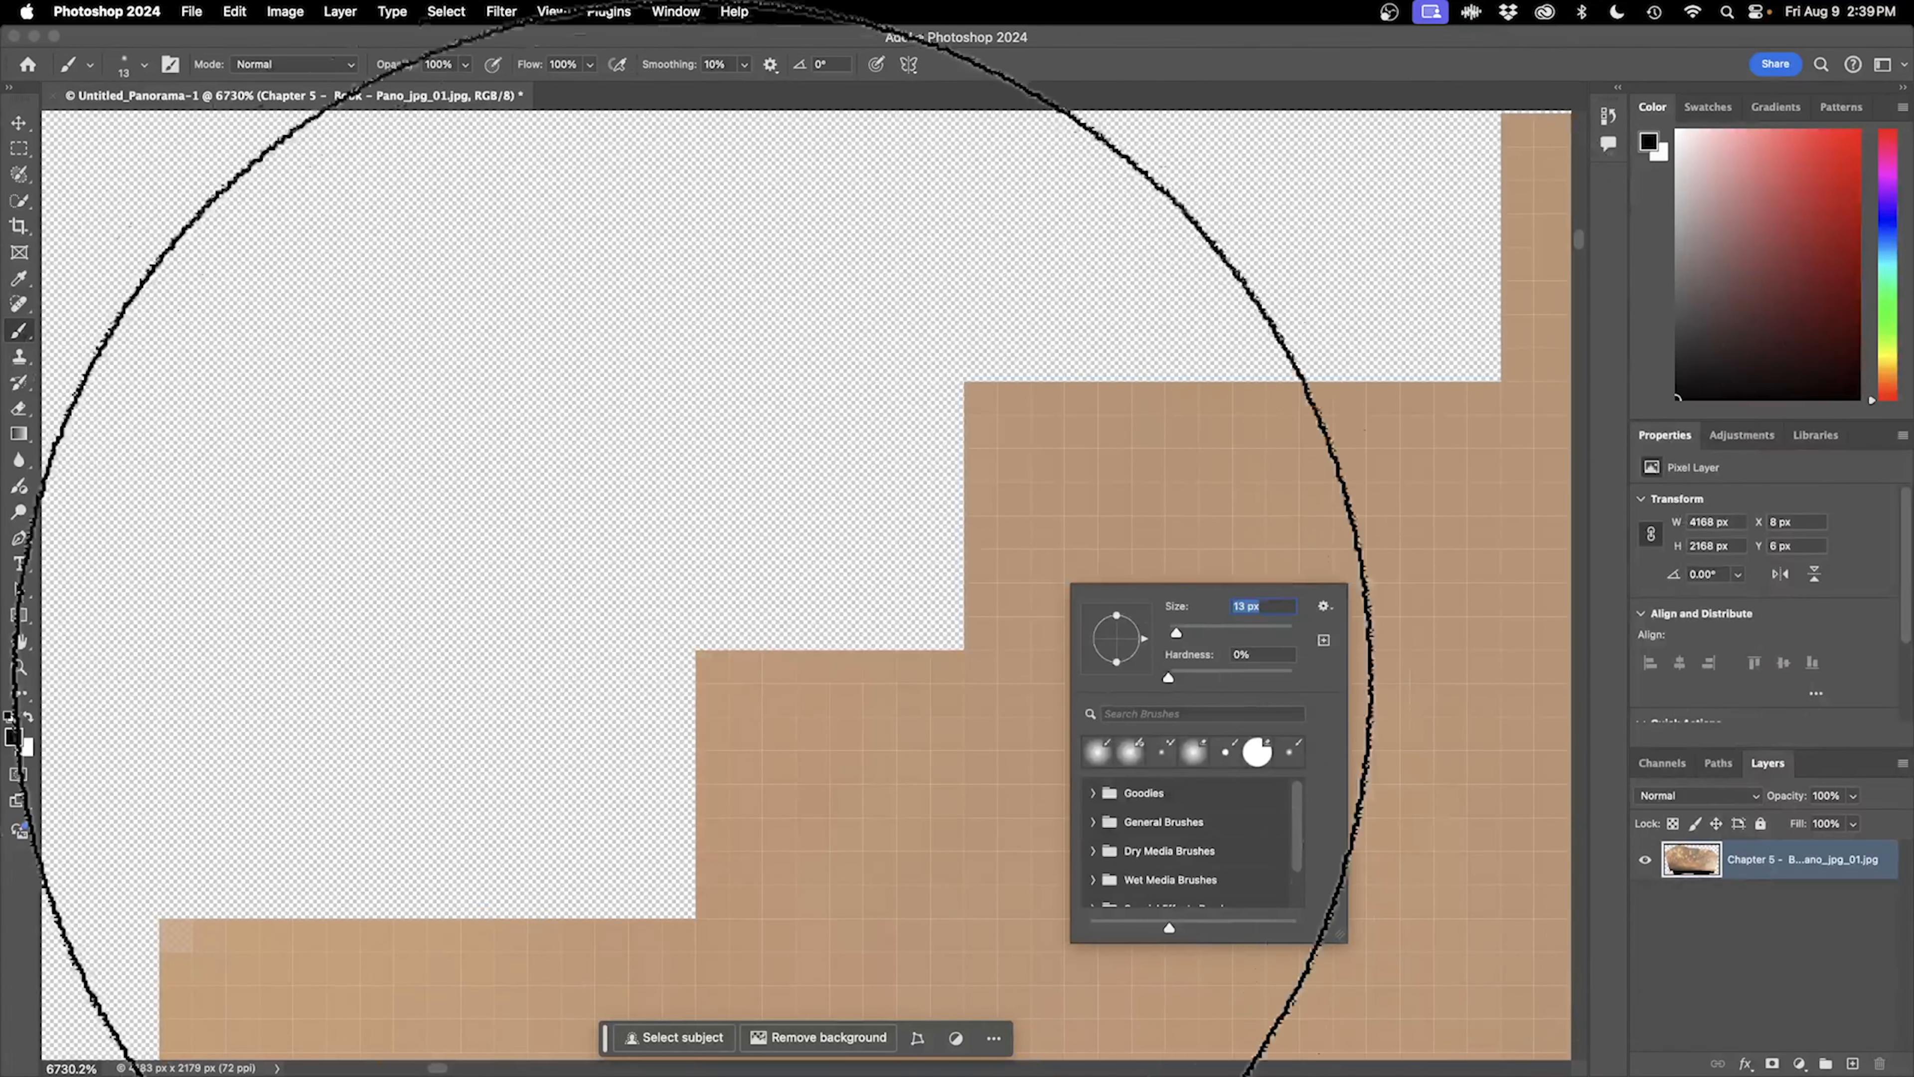
{"action": "left_click", "coordinate": [748, 711]}
{"action": "left_click", "coordinate": [958, 634]}
{"action": "left_click", "coordinate": [1016, 552]}
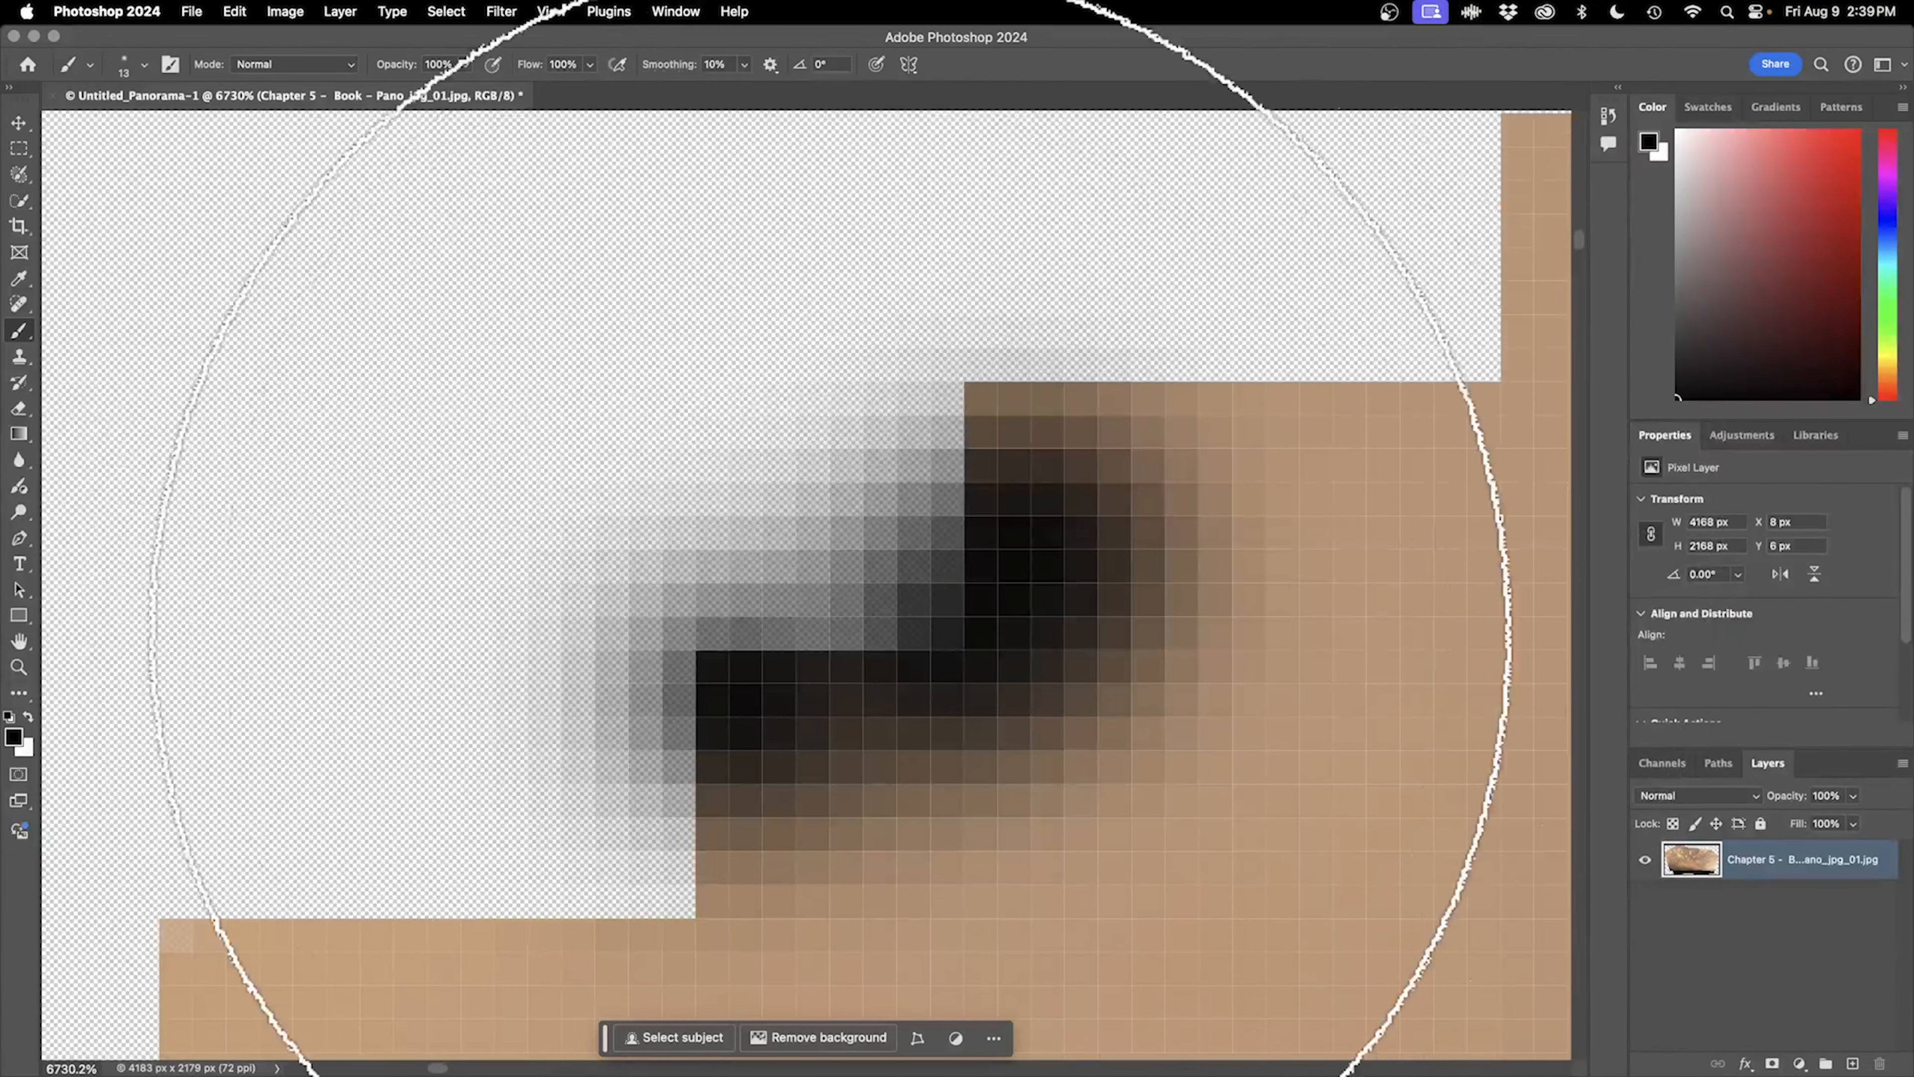
{"action": "left_click", "coordinate": [12, 119]}
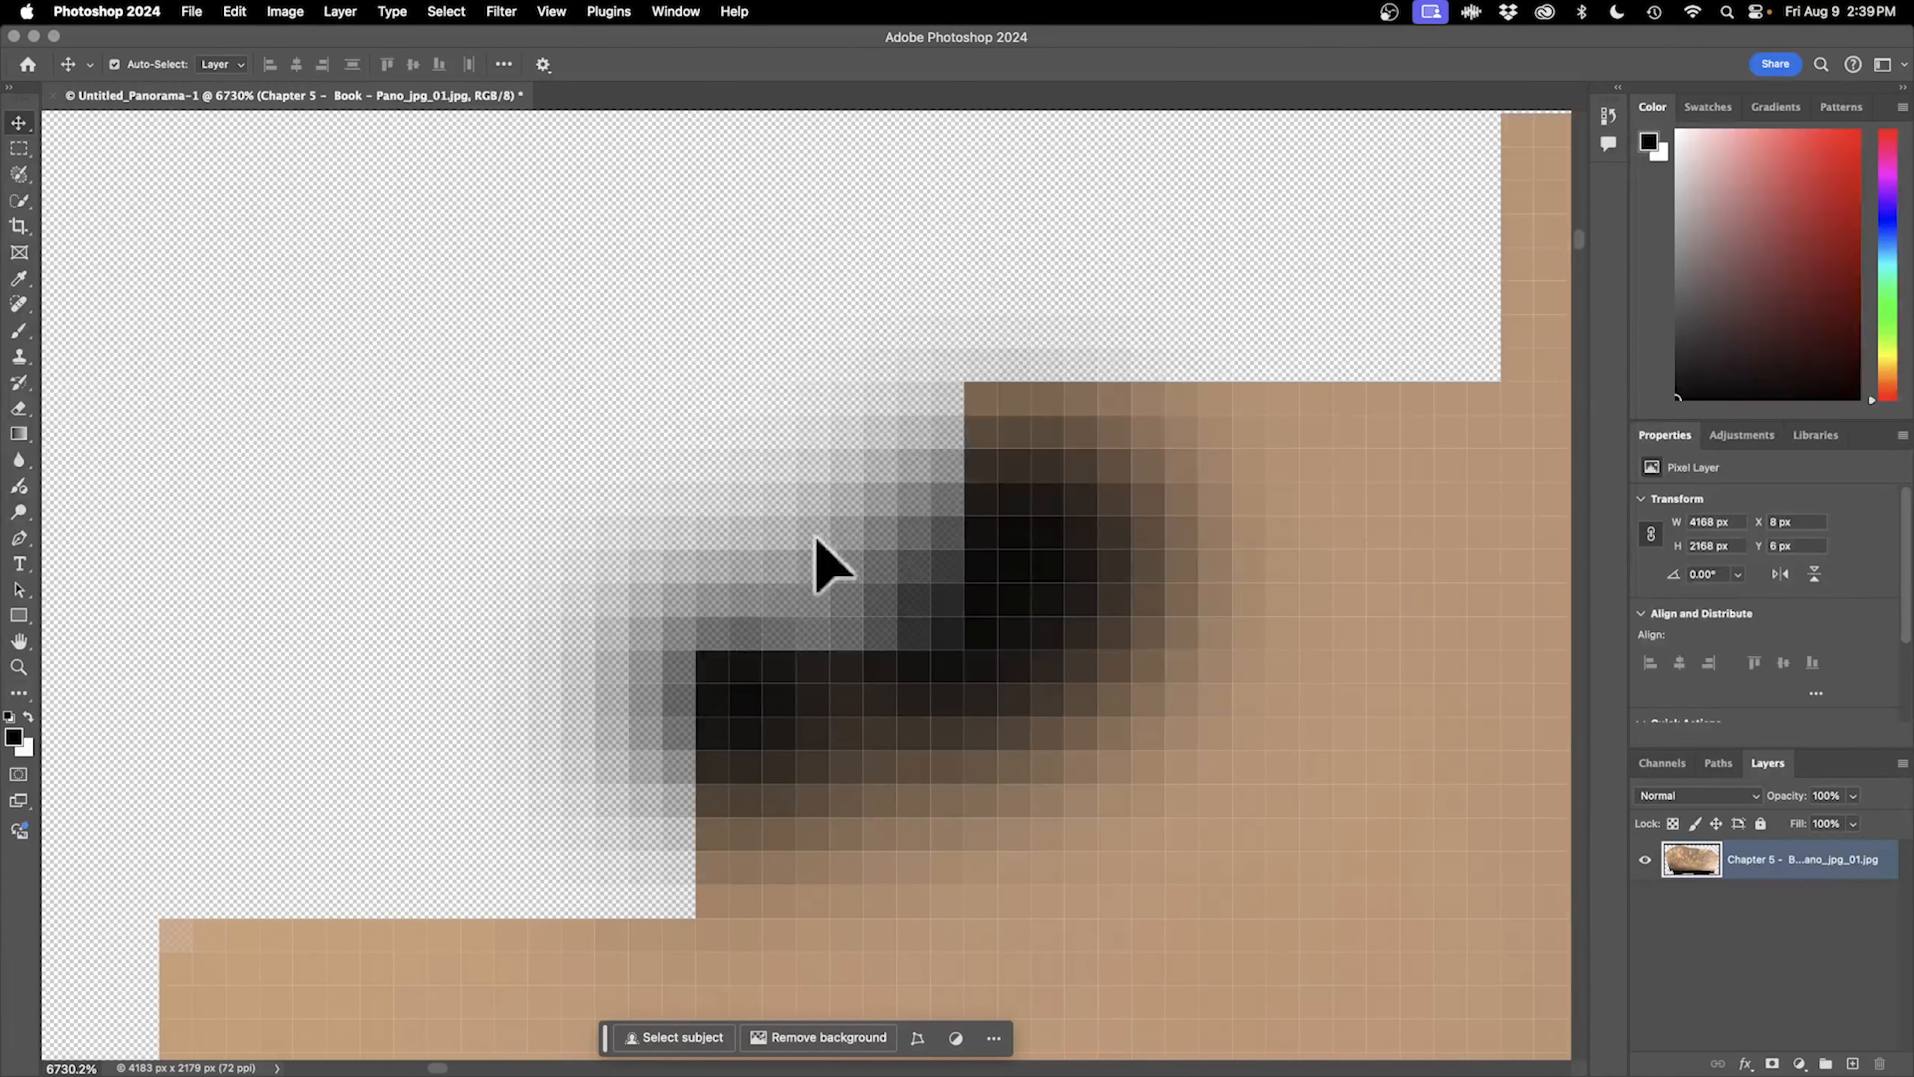
{"action": "key", "text": "super+z"}
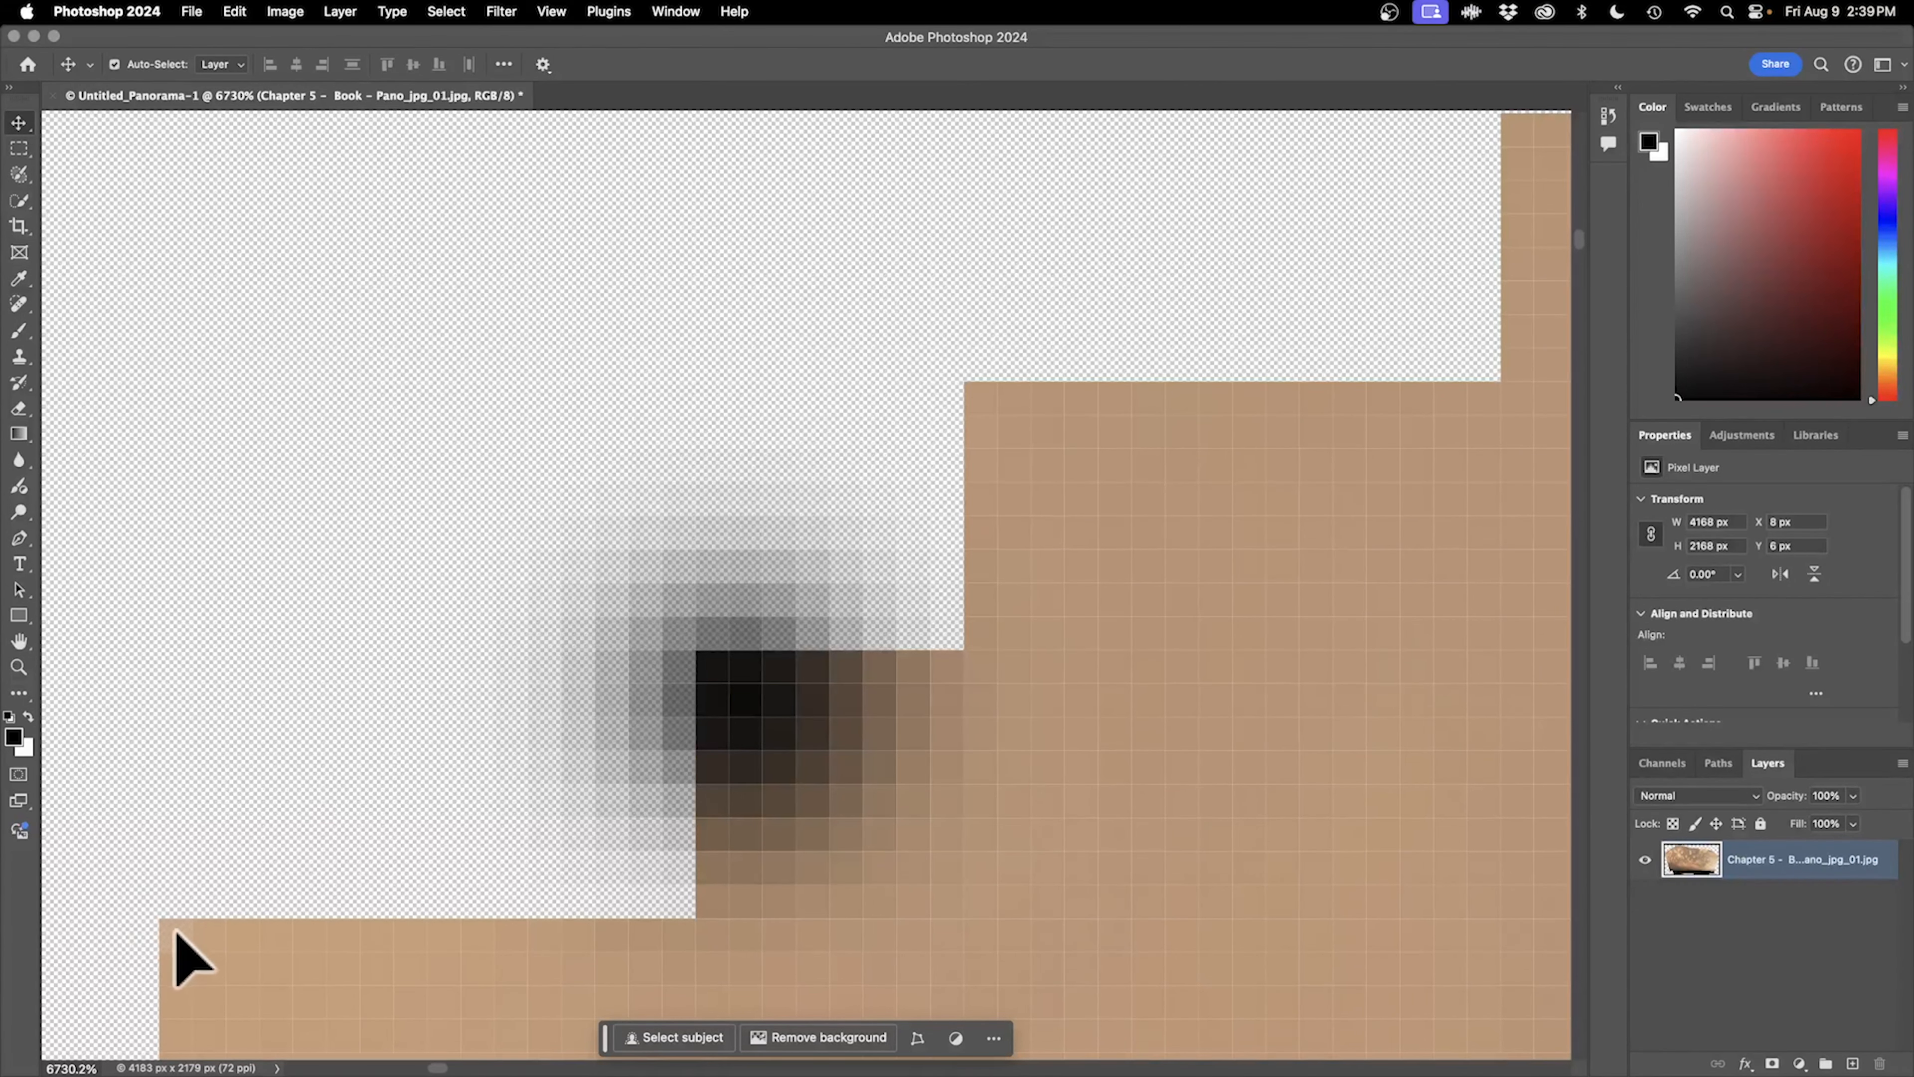
{"action": "key", "text": "super+z"}
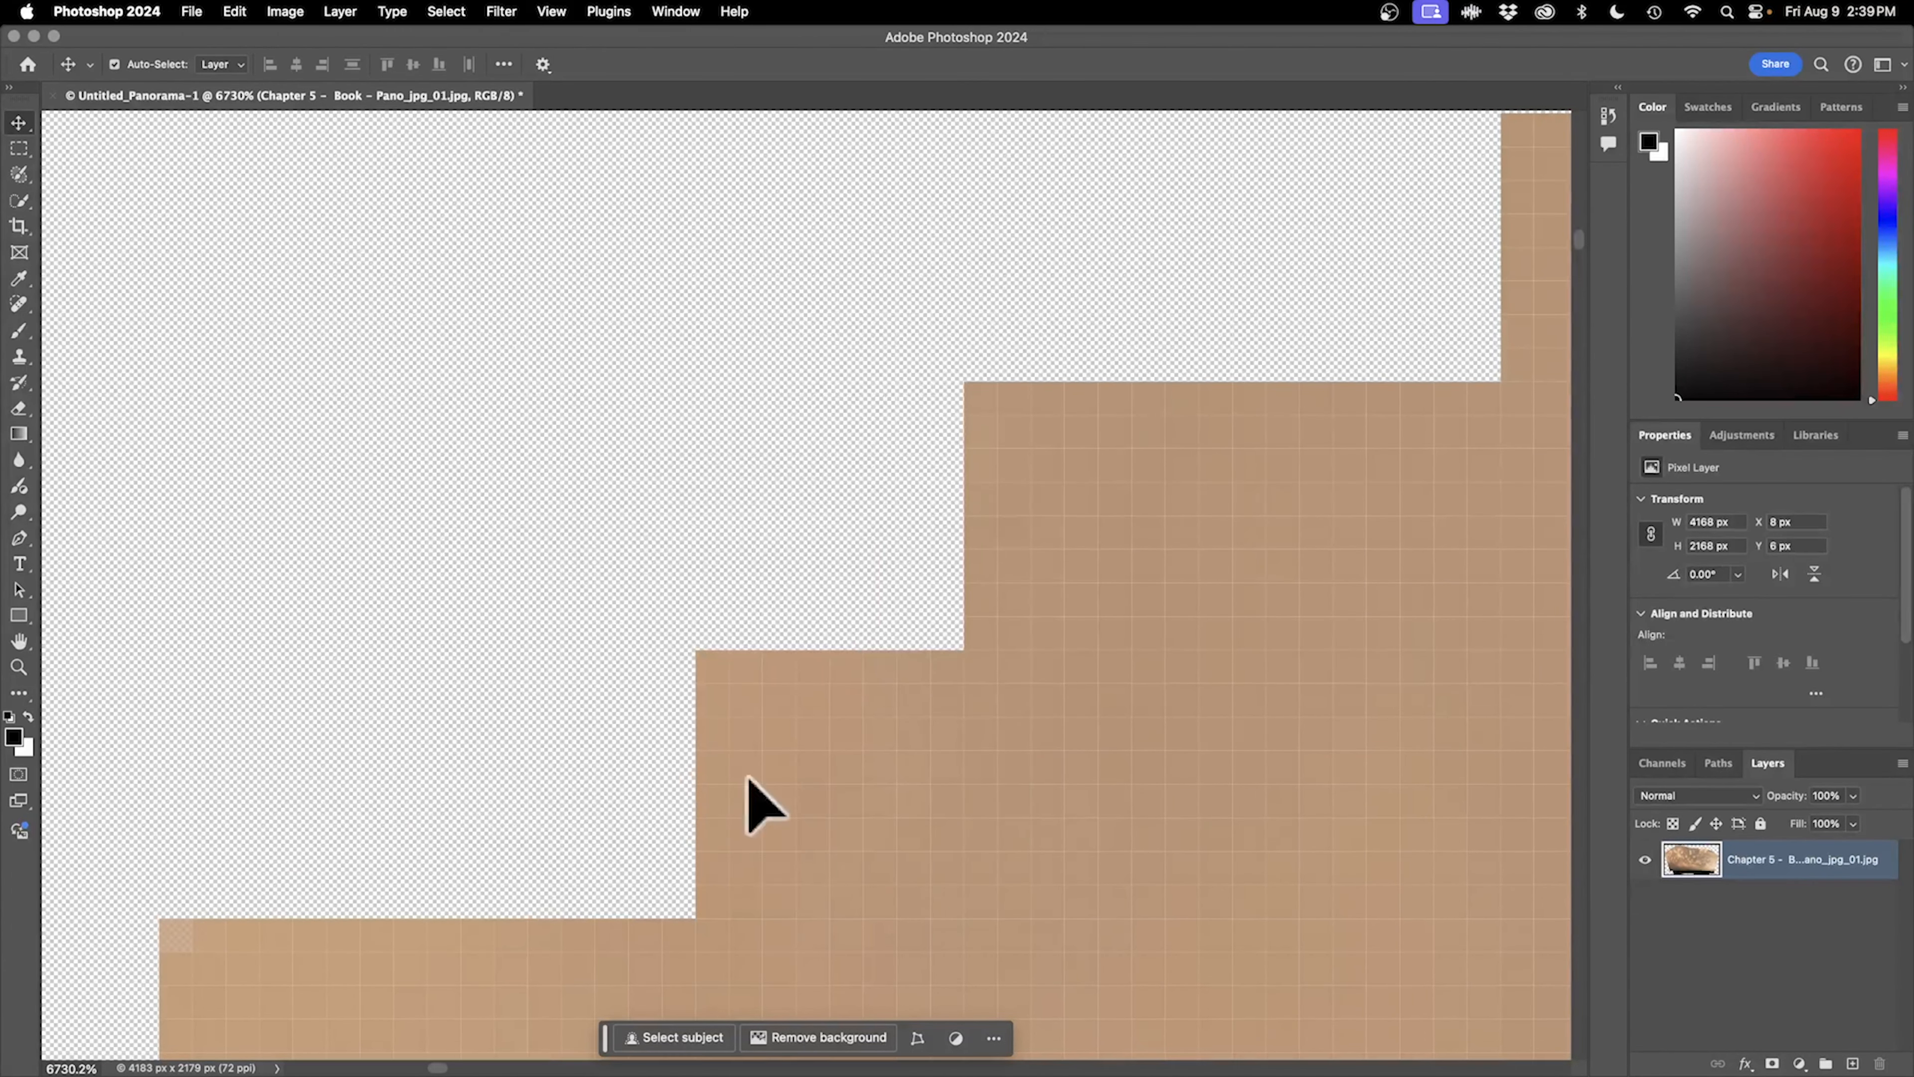
Load the merged layer's outline as a selection and invert it to select the transparent surroundings.
{"action": "left_click", "coordinate": [1691, 859], "text": "super"}
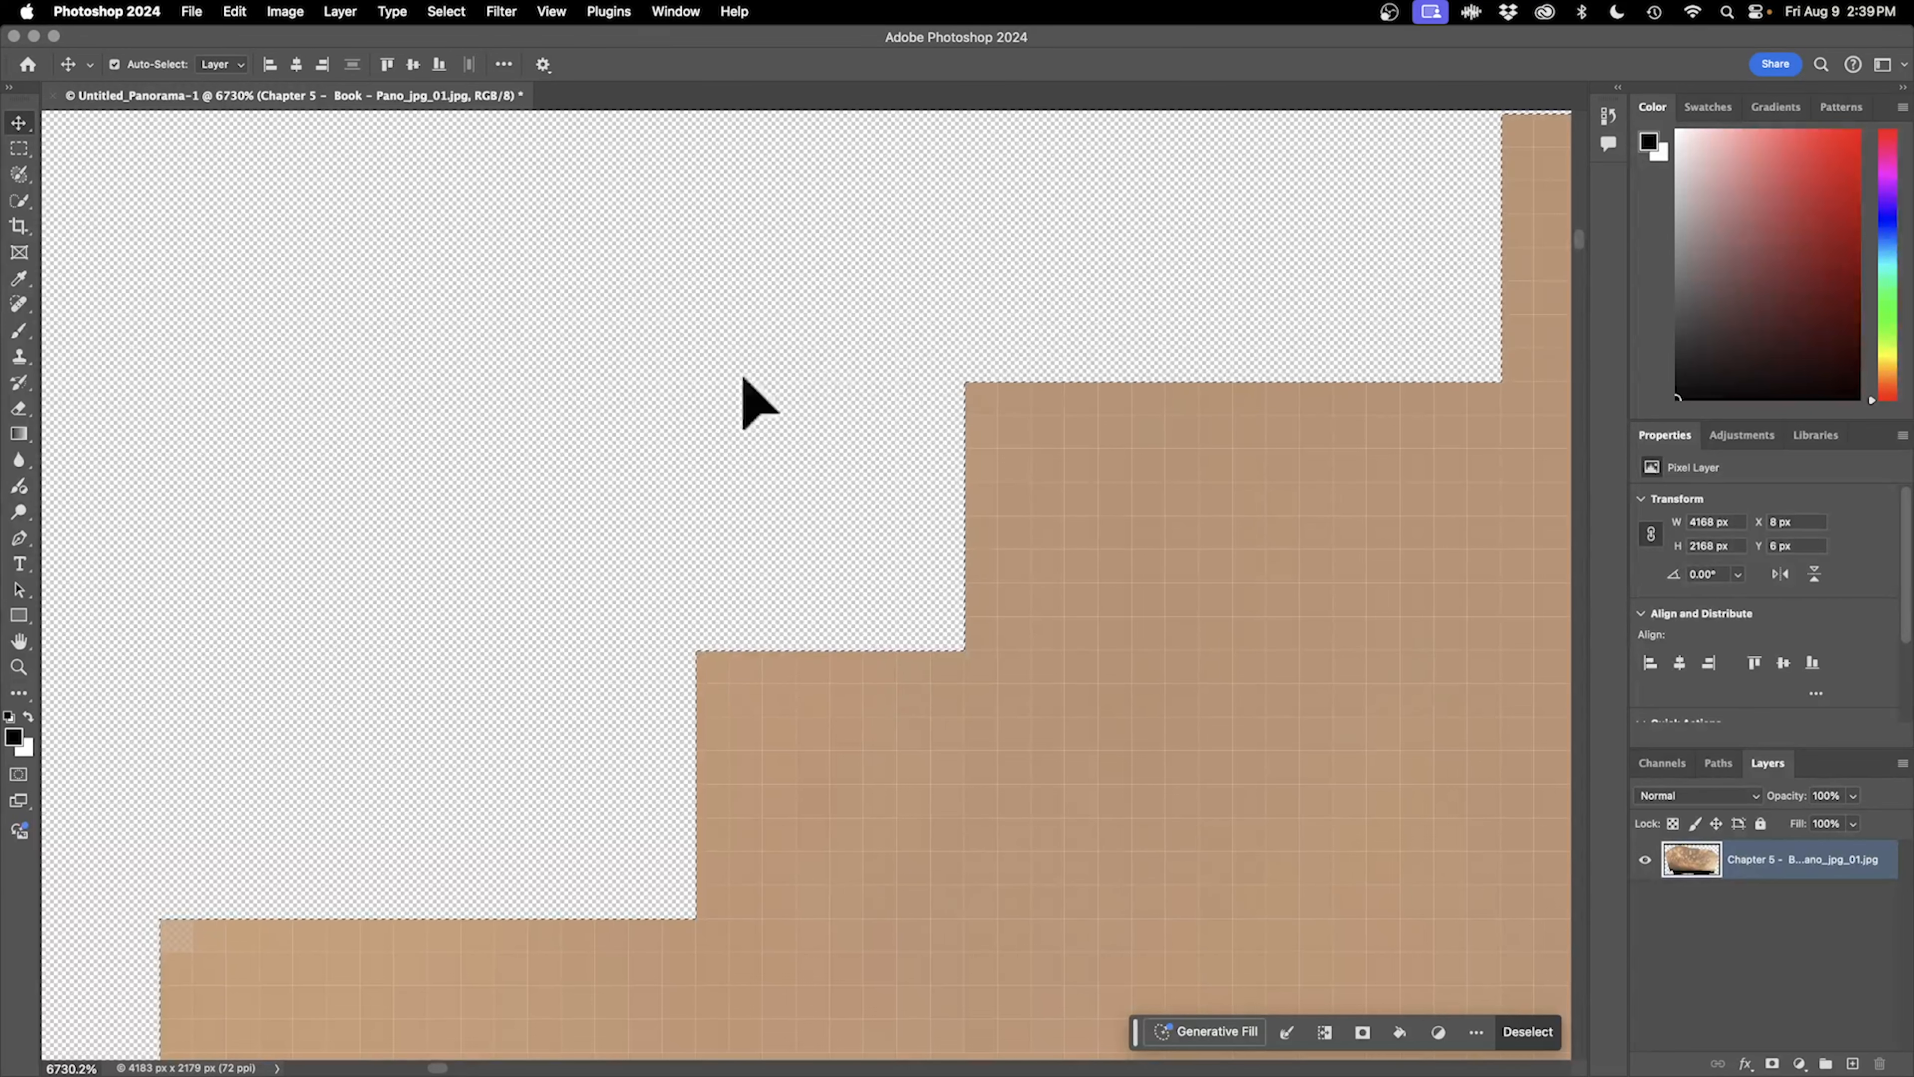
{"action": "key", "text": "super+0"}
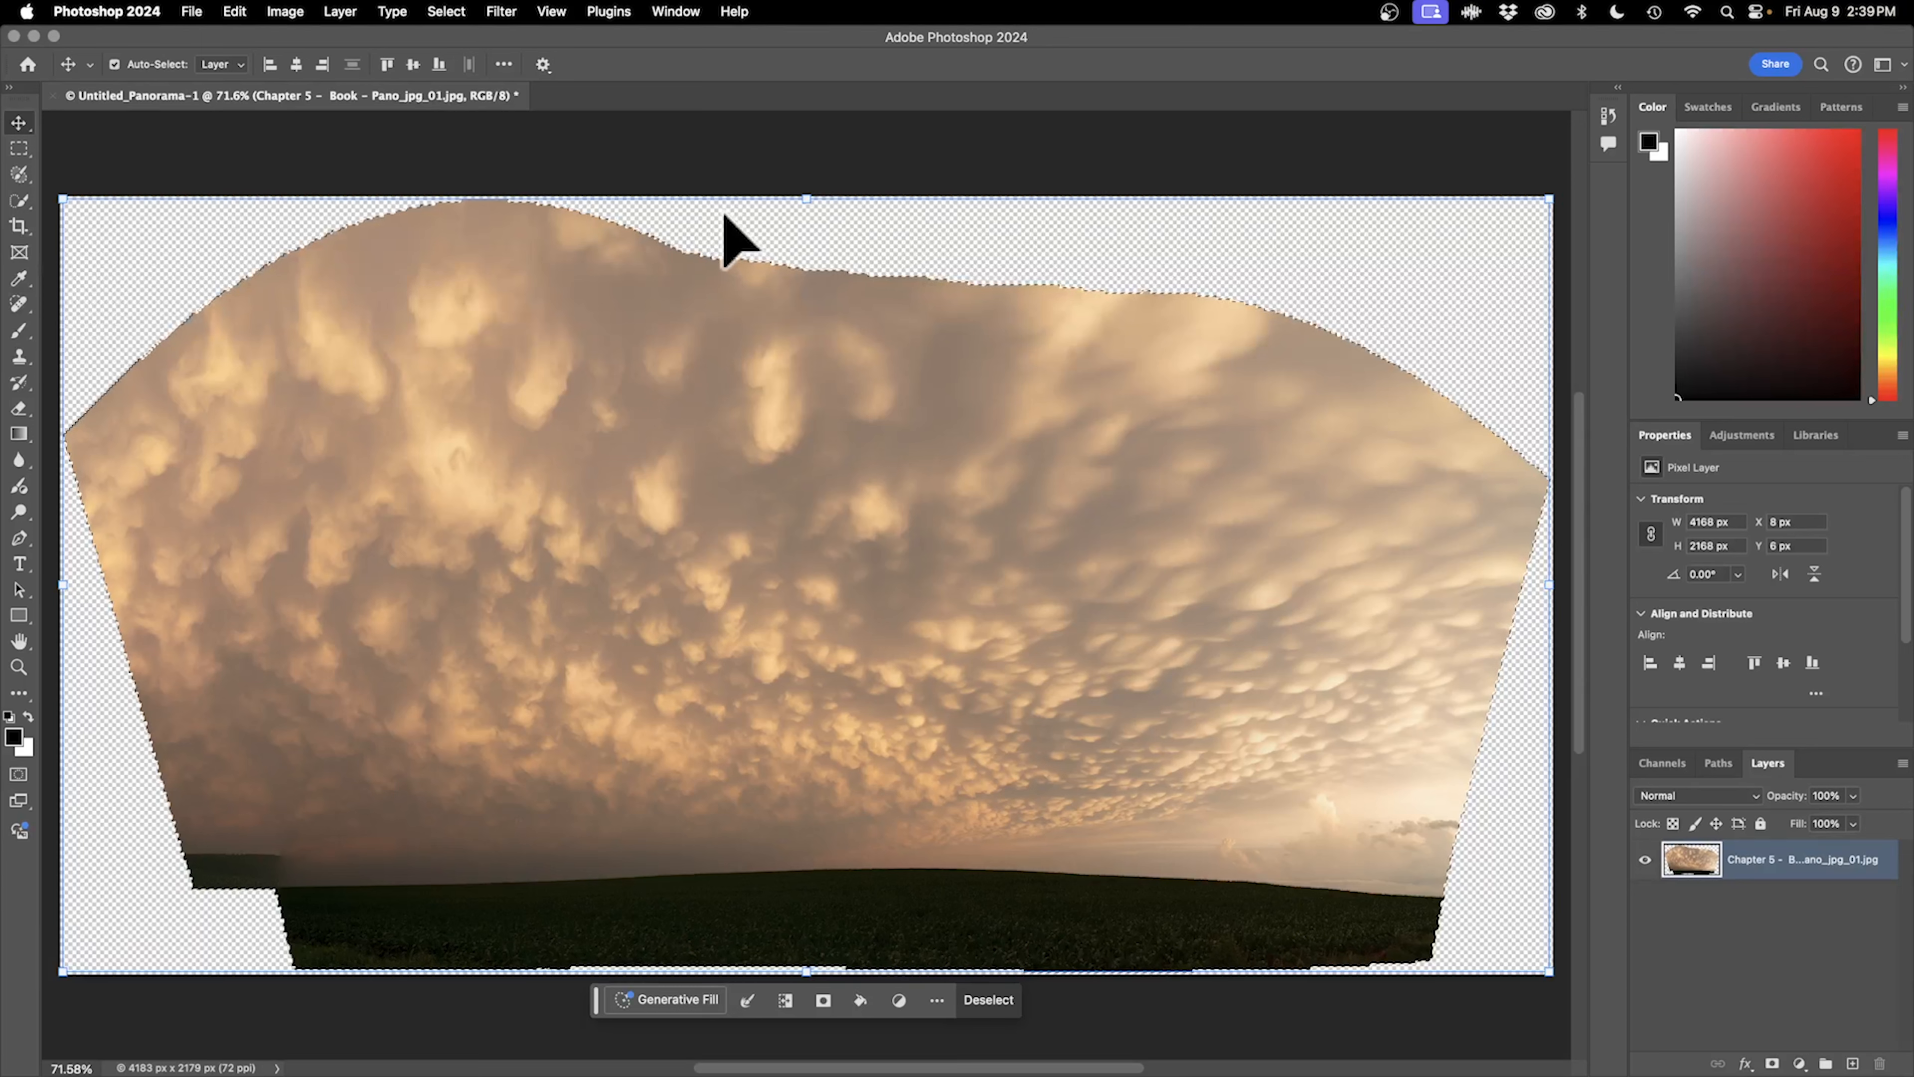
{"action": "left_click", "coordinate": [785, 1003]}
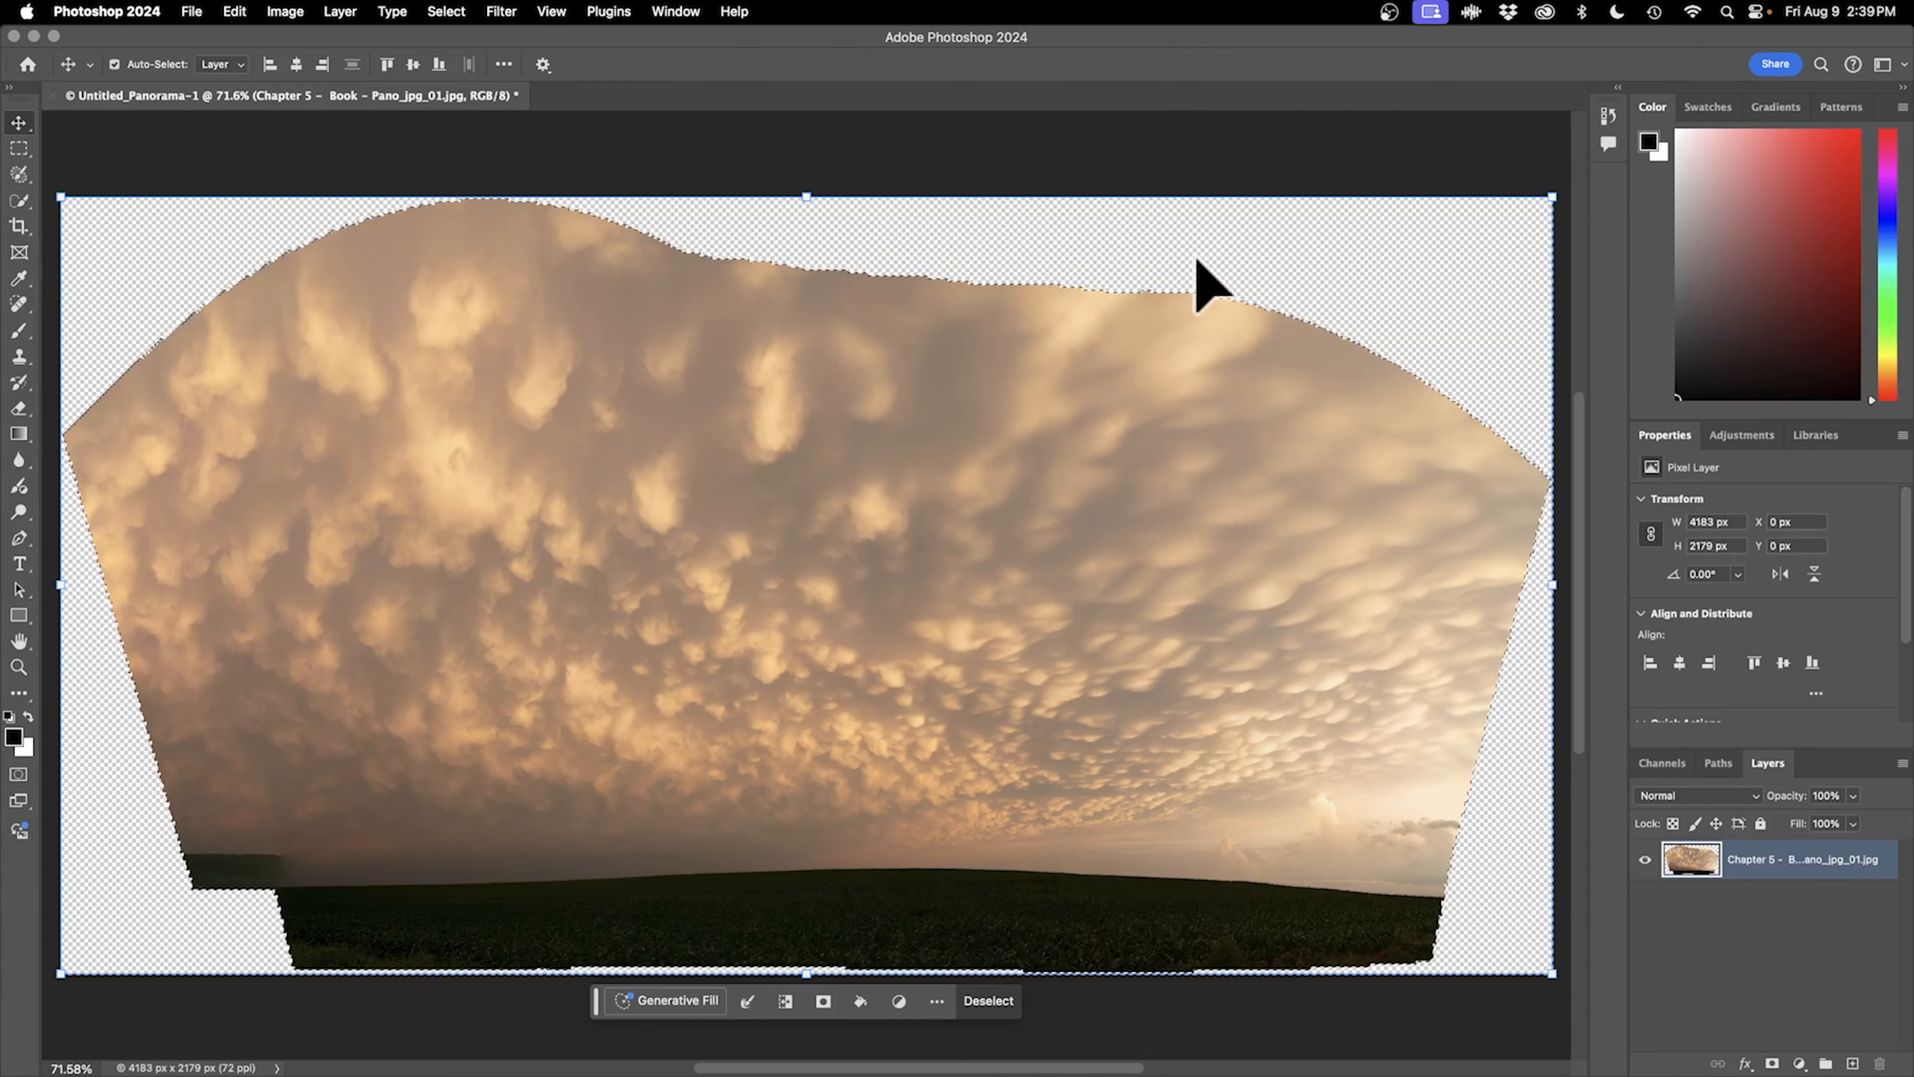
Expand the selection of the transparent surroundings by 5 pixels so it overlaps the panorama's edge.
{"action": "key", "text": "z"}
{"action": "left_click_drag", "start_coordinate": [271, 237], "coordinate": [492, 305]}
{"action": "key", "text": "space"}
{"action": "left_click_drag", "start_coordinate": [911, 806], "coordinate": [1333, 428]}
{"action": "left_click_drag", "start_coordinate": [573, 954], "coordinate": [929, 537]}
{"action": "left_click_drag", "start_coordinate": [632, 782], "coordinate": [915, 427]}
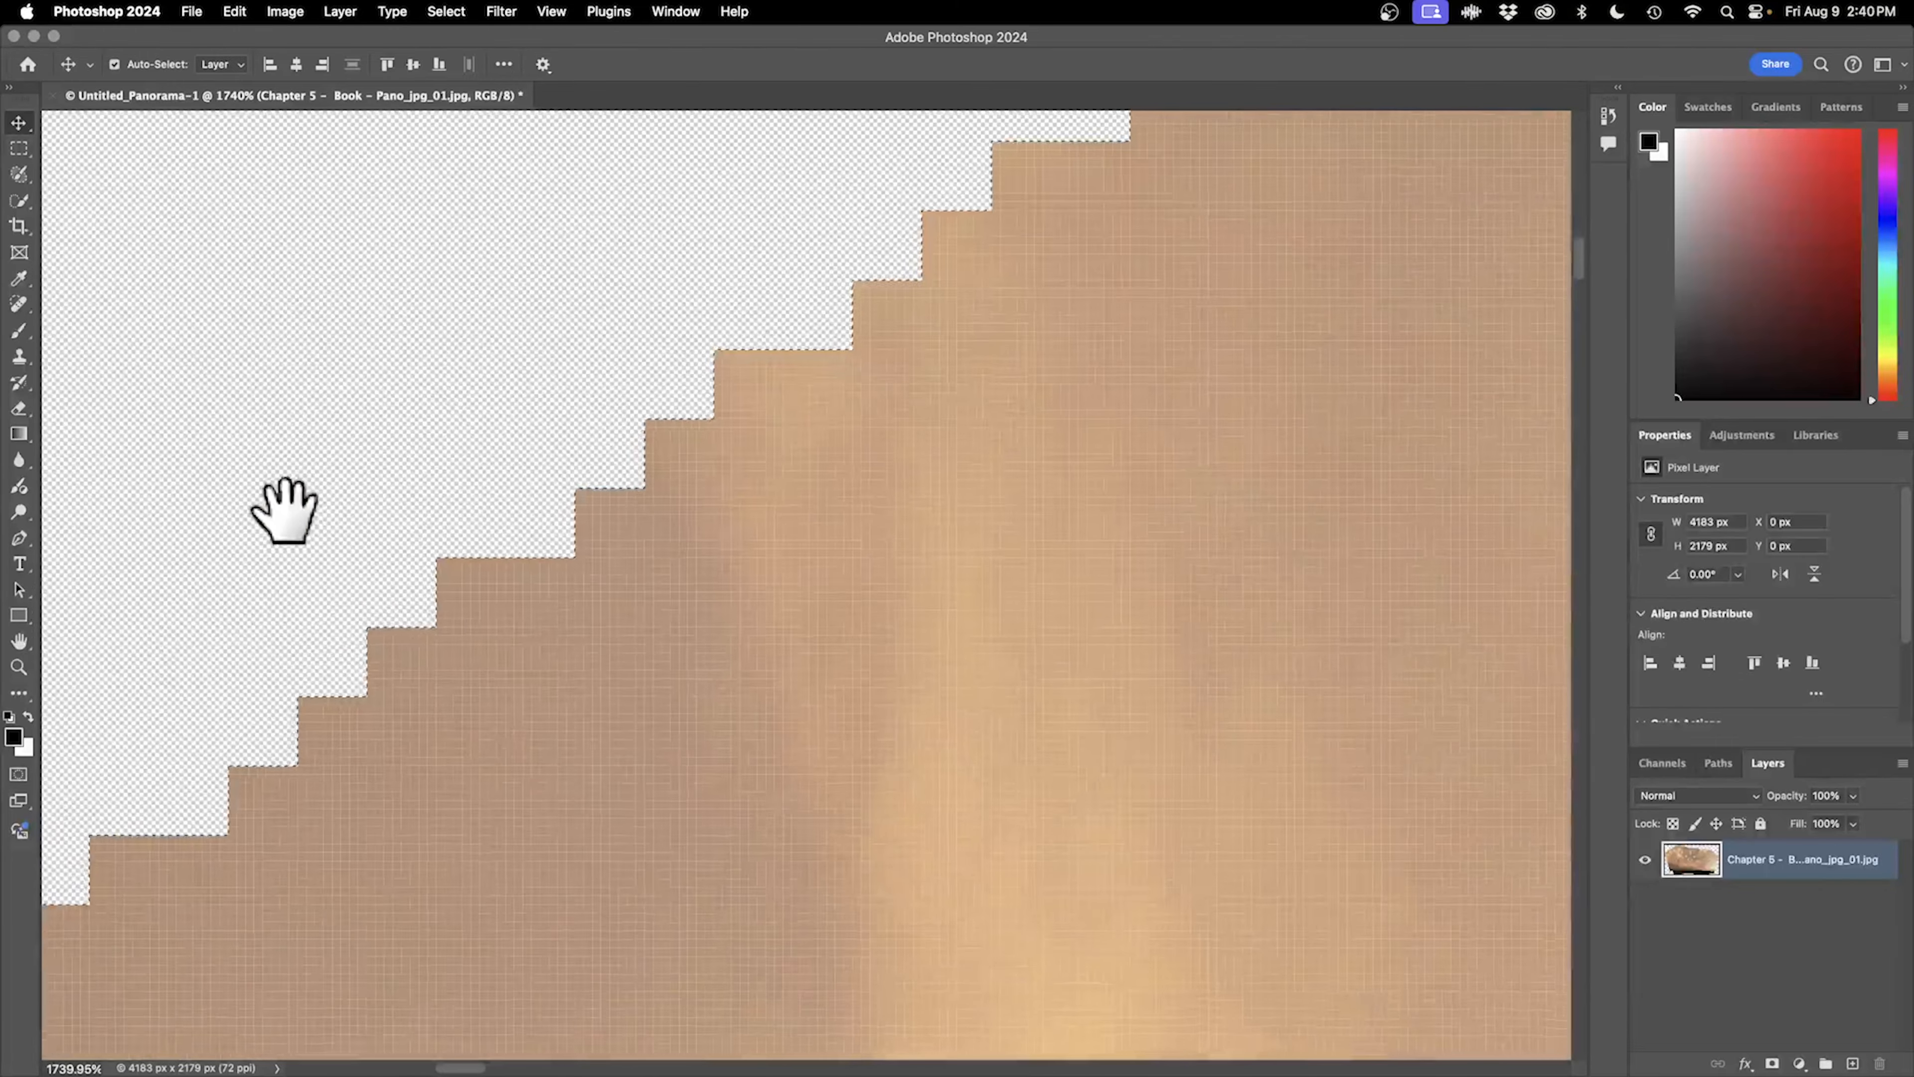
{"action": "left_click_drag", "start_coordinate": [445, 637], "coordinate": [569, 609]}
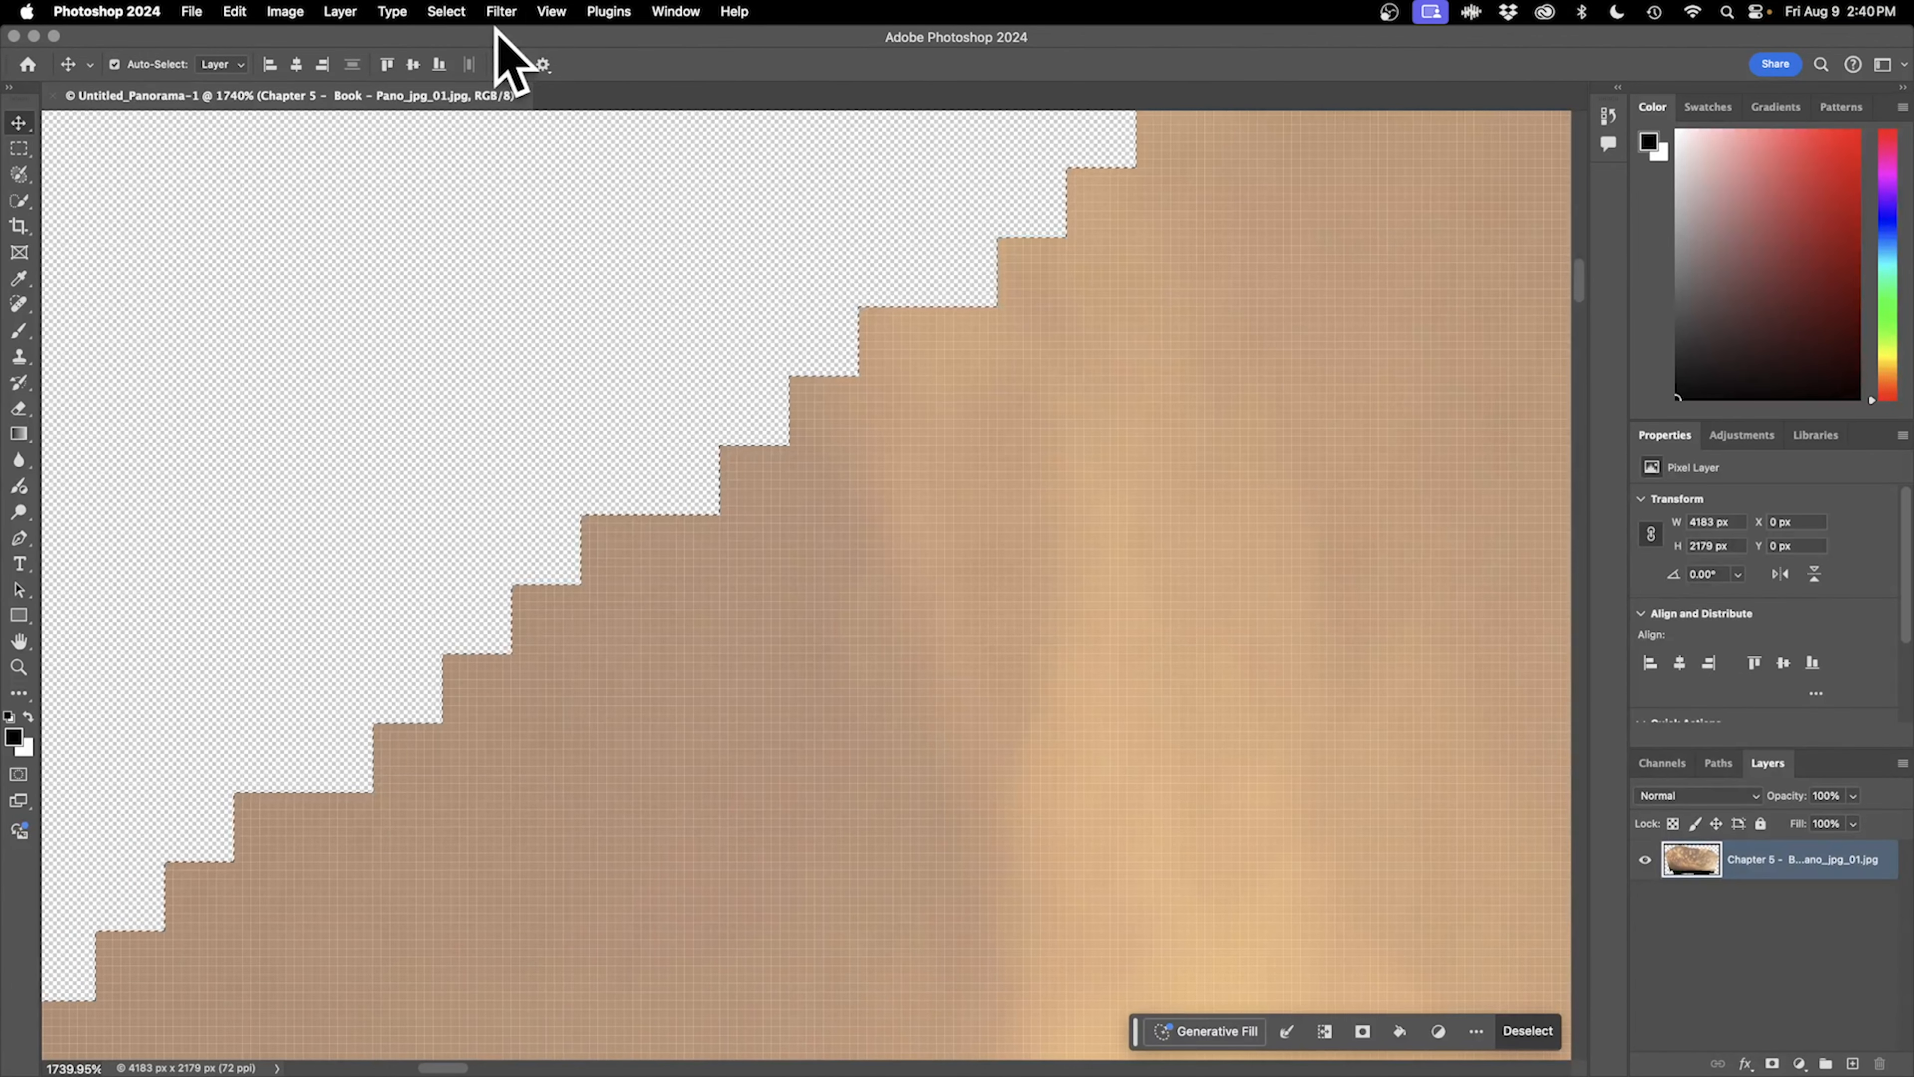
{"action": "left_click", "coordinate": [452, 12]}
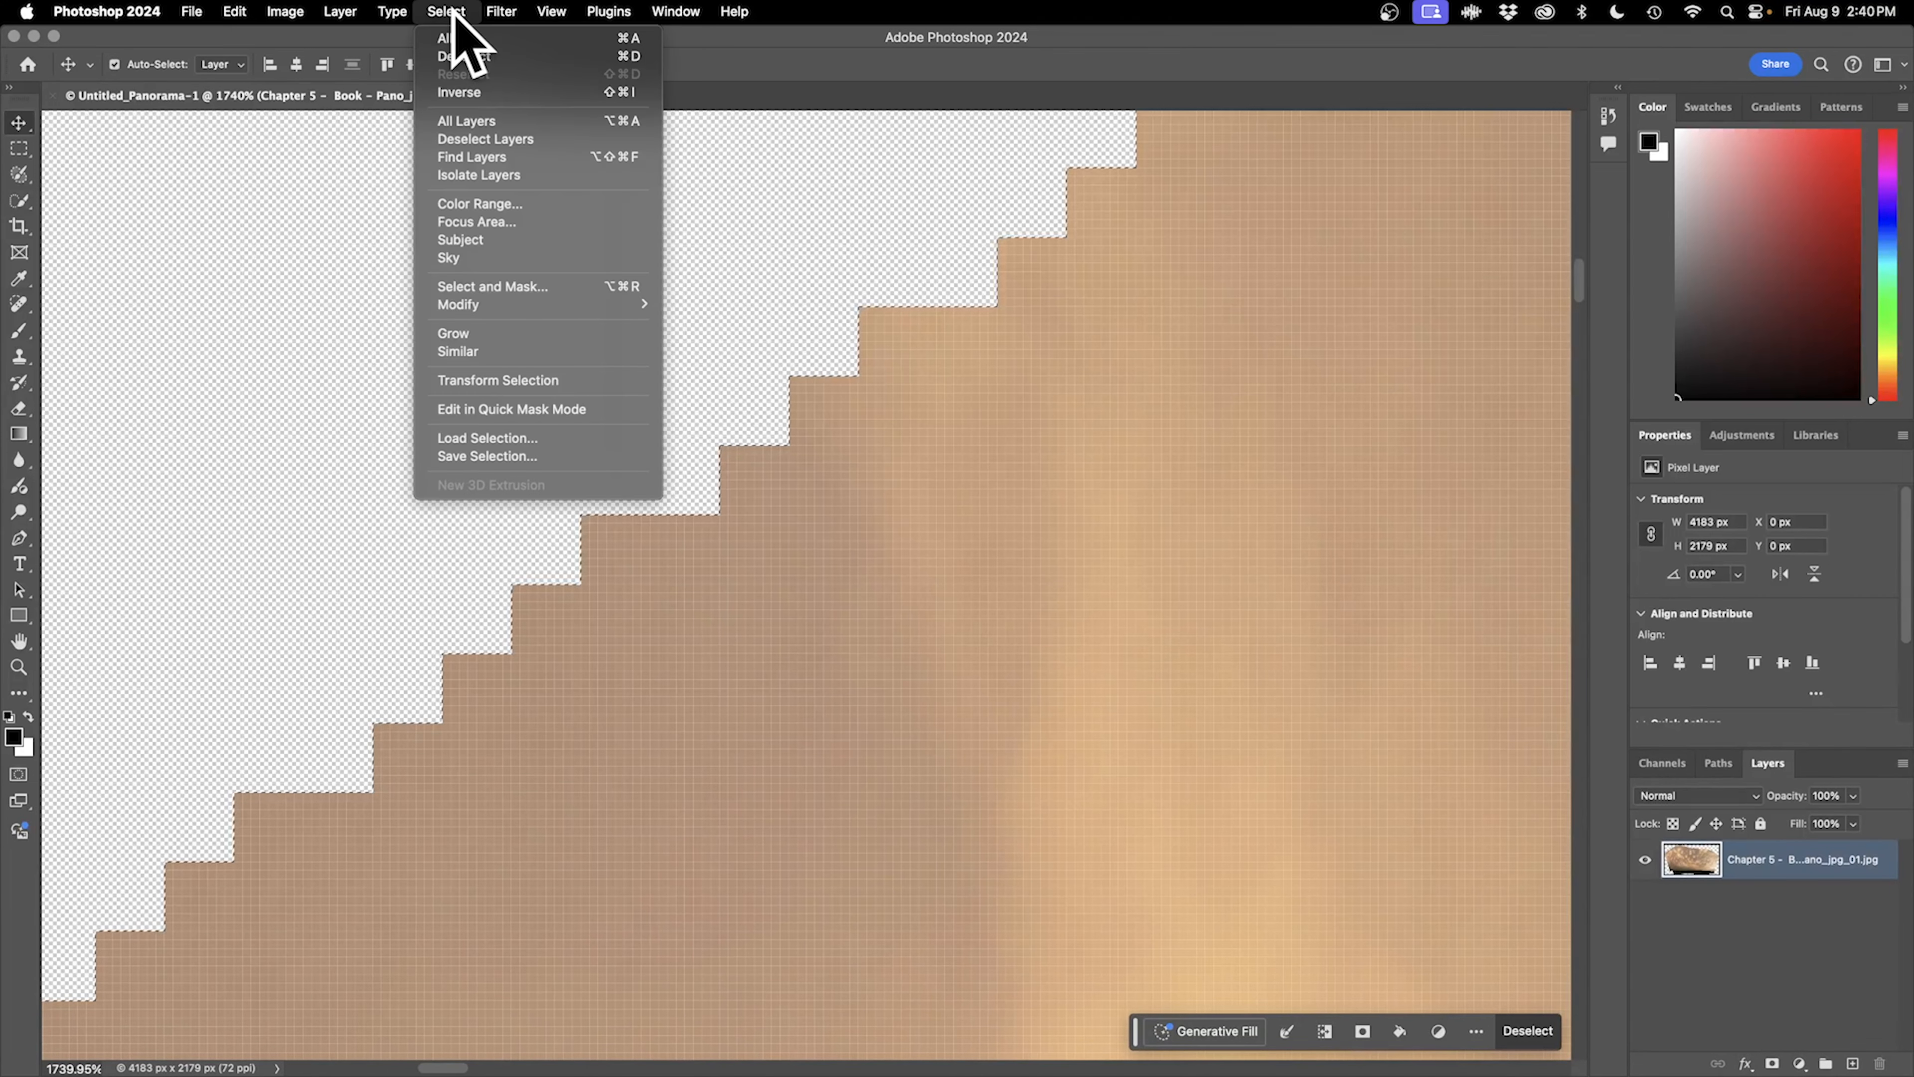
{"action": "mouse_move", "coordinate": [505, 305]}
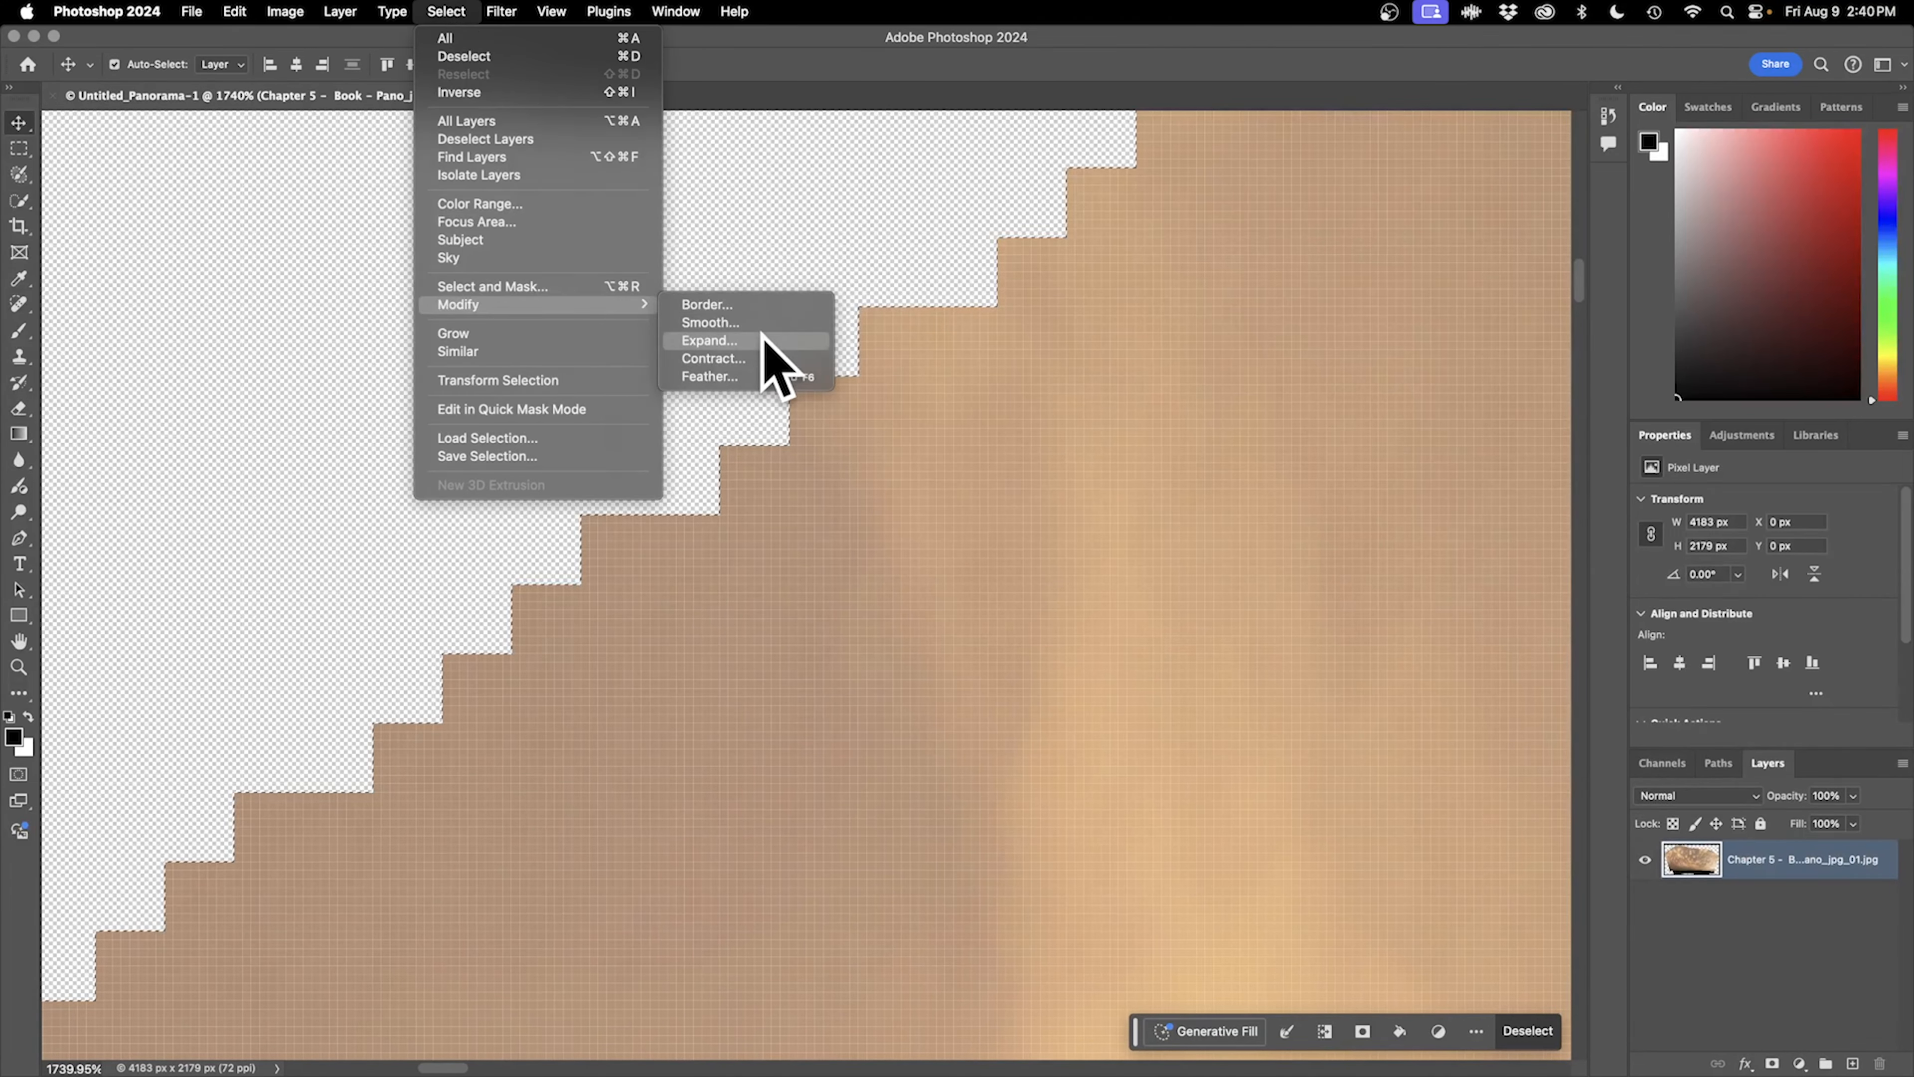
{"action": "left_click", "coordinate": [763, 340]}
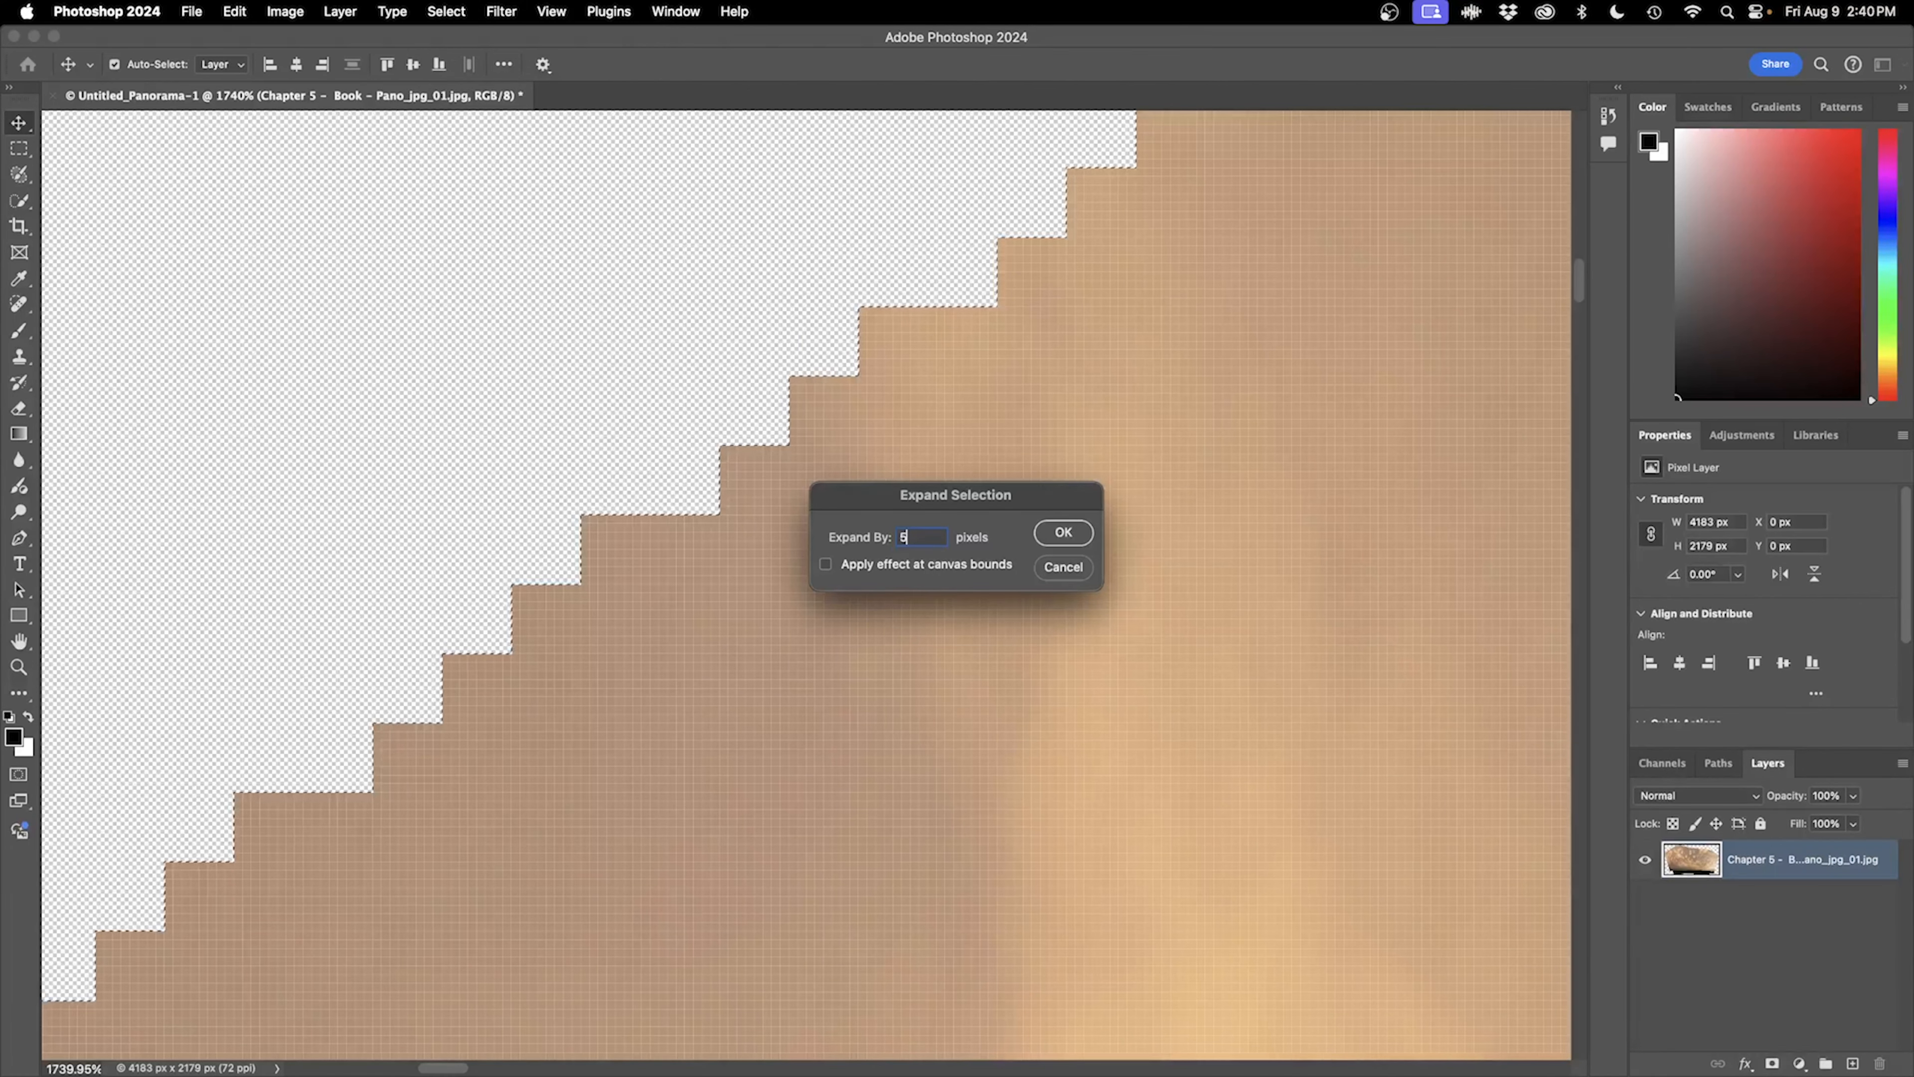
{"action": "left_click", "coordinate": [1085, 537]}
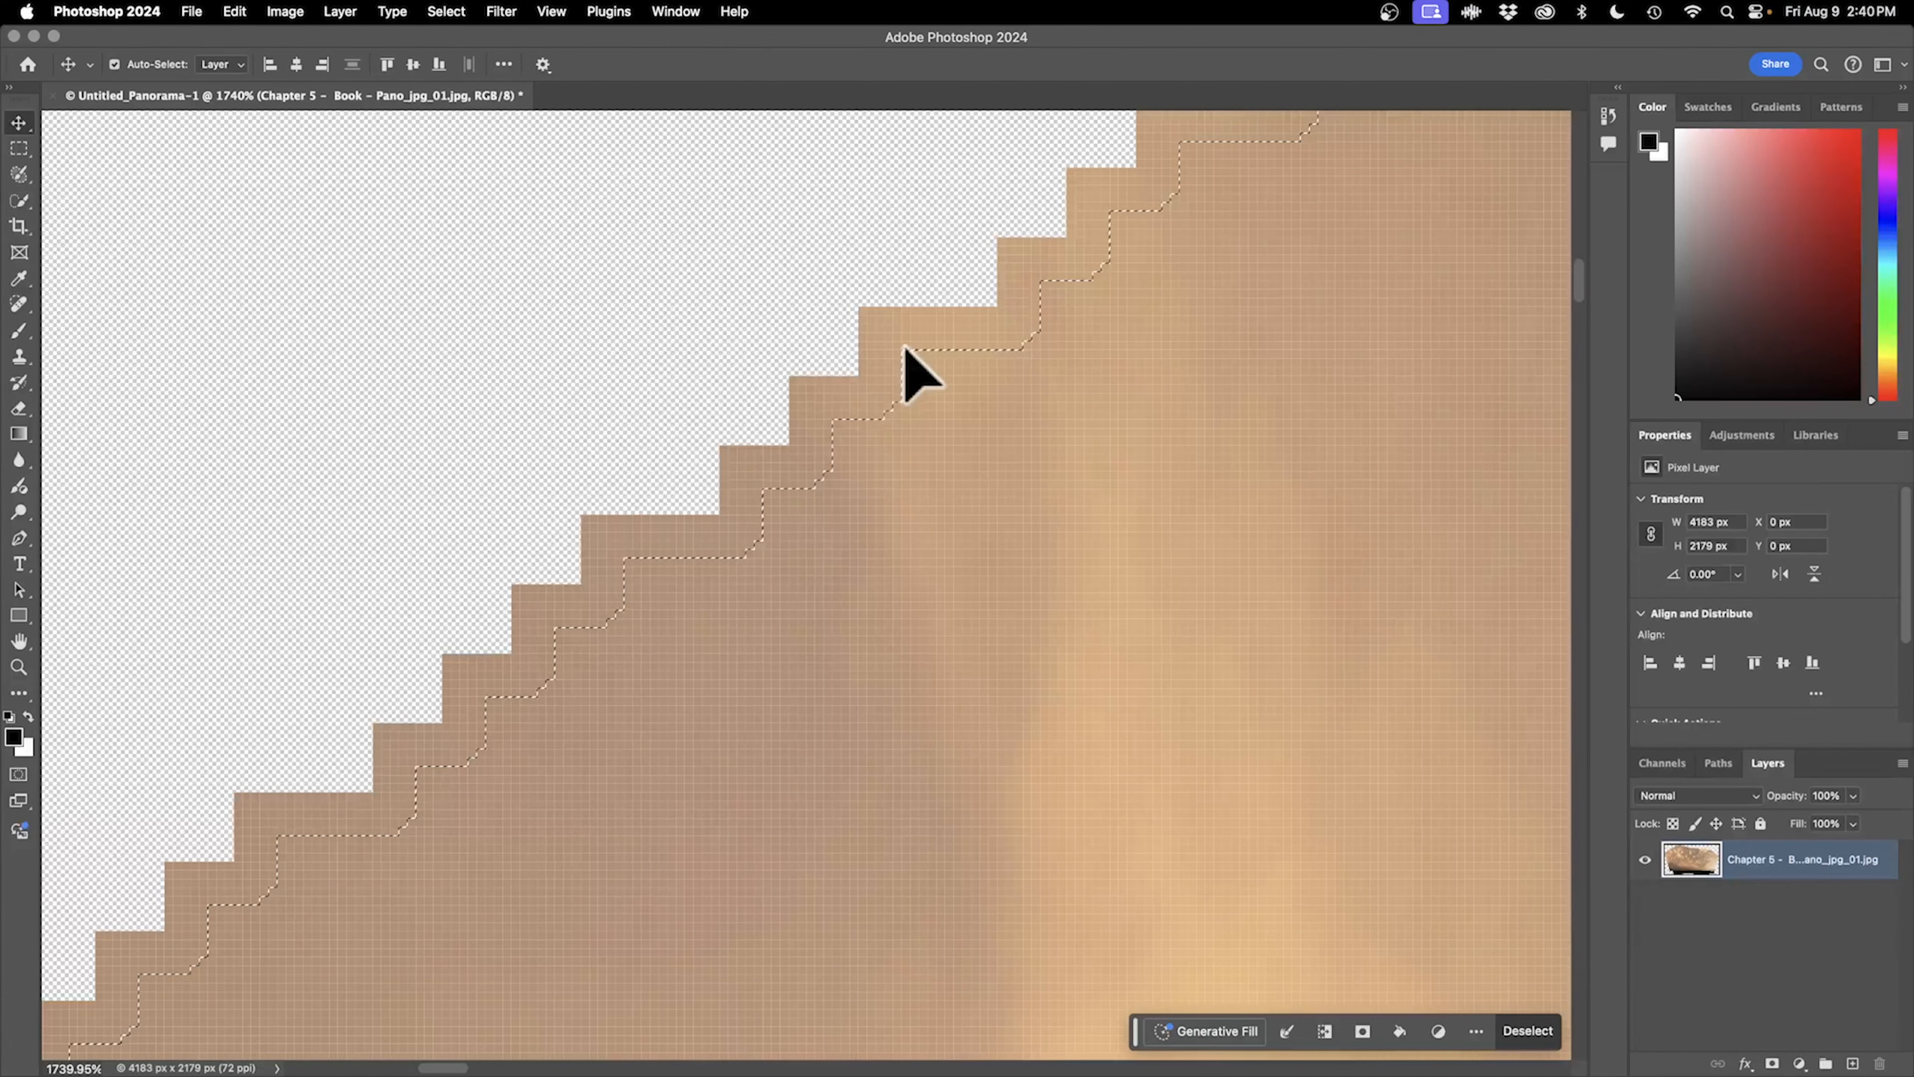
{"action": "key", "text": "super+0"}
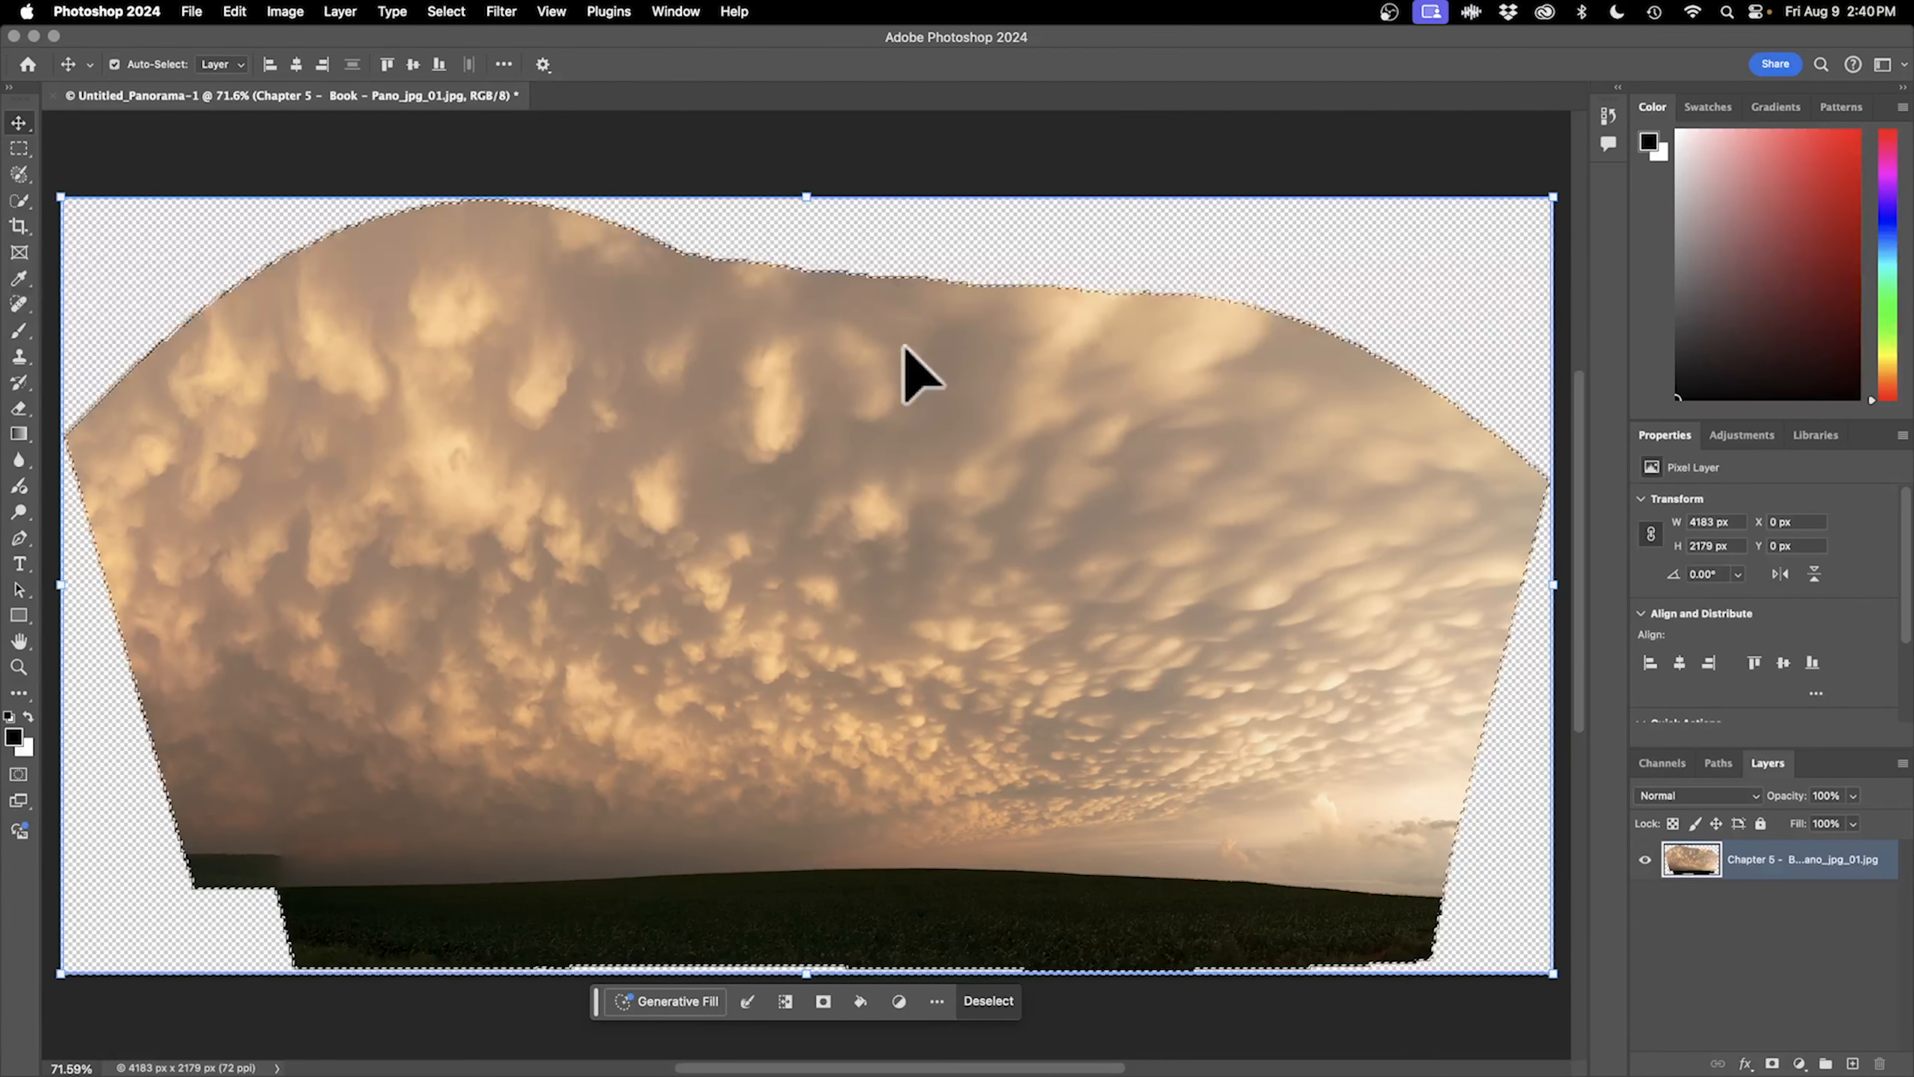
Fill the selected surroundings using Content-Aware with Color Adaptation, Normal mode and 100% opacity, and deselect.
{"action": "left_click", "coordinate": [234, 11]}
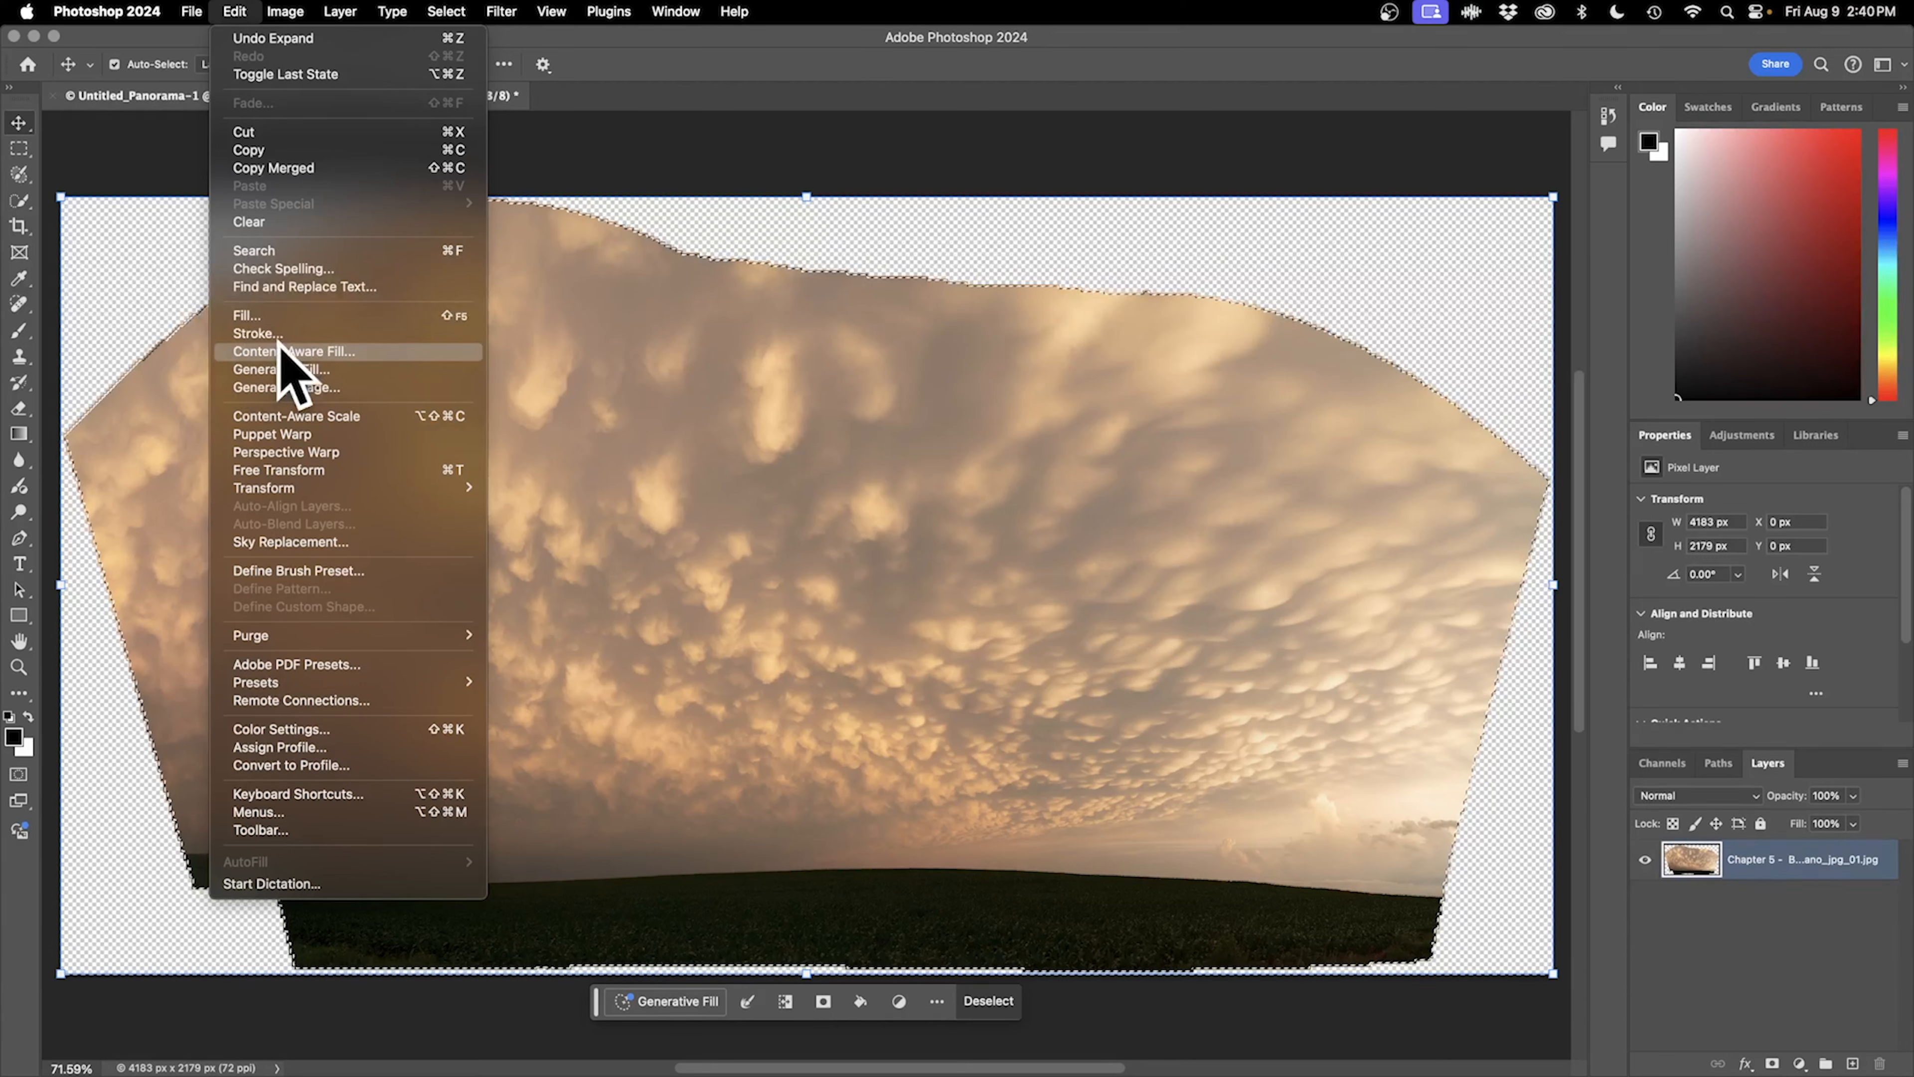
{"action": "left_click", "coordinate": [243, 314]}
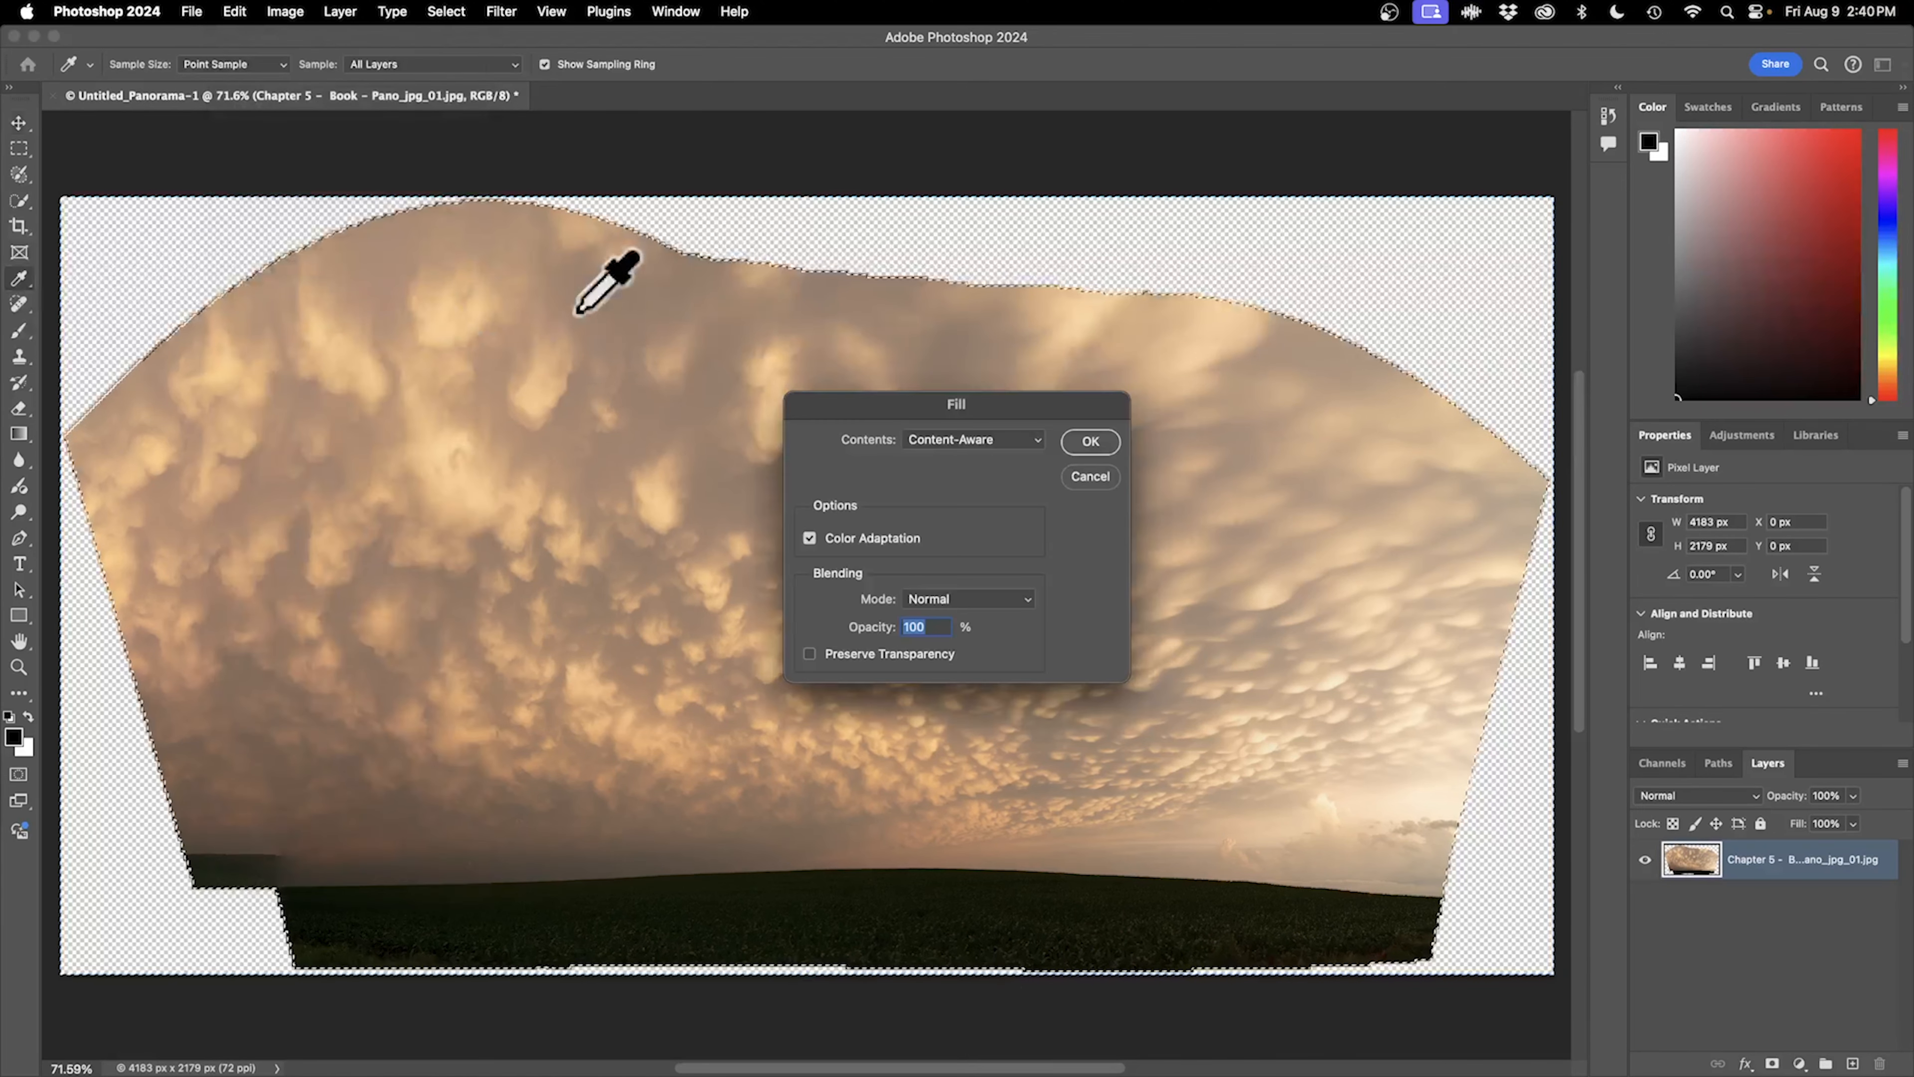
{"action": "left_click", "coordinate": [955, 438]}
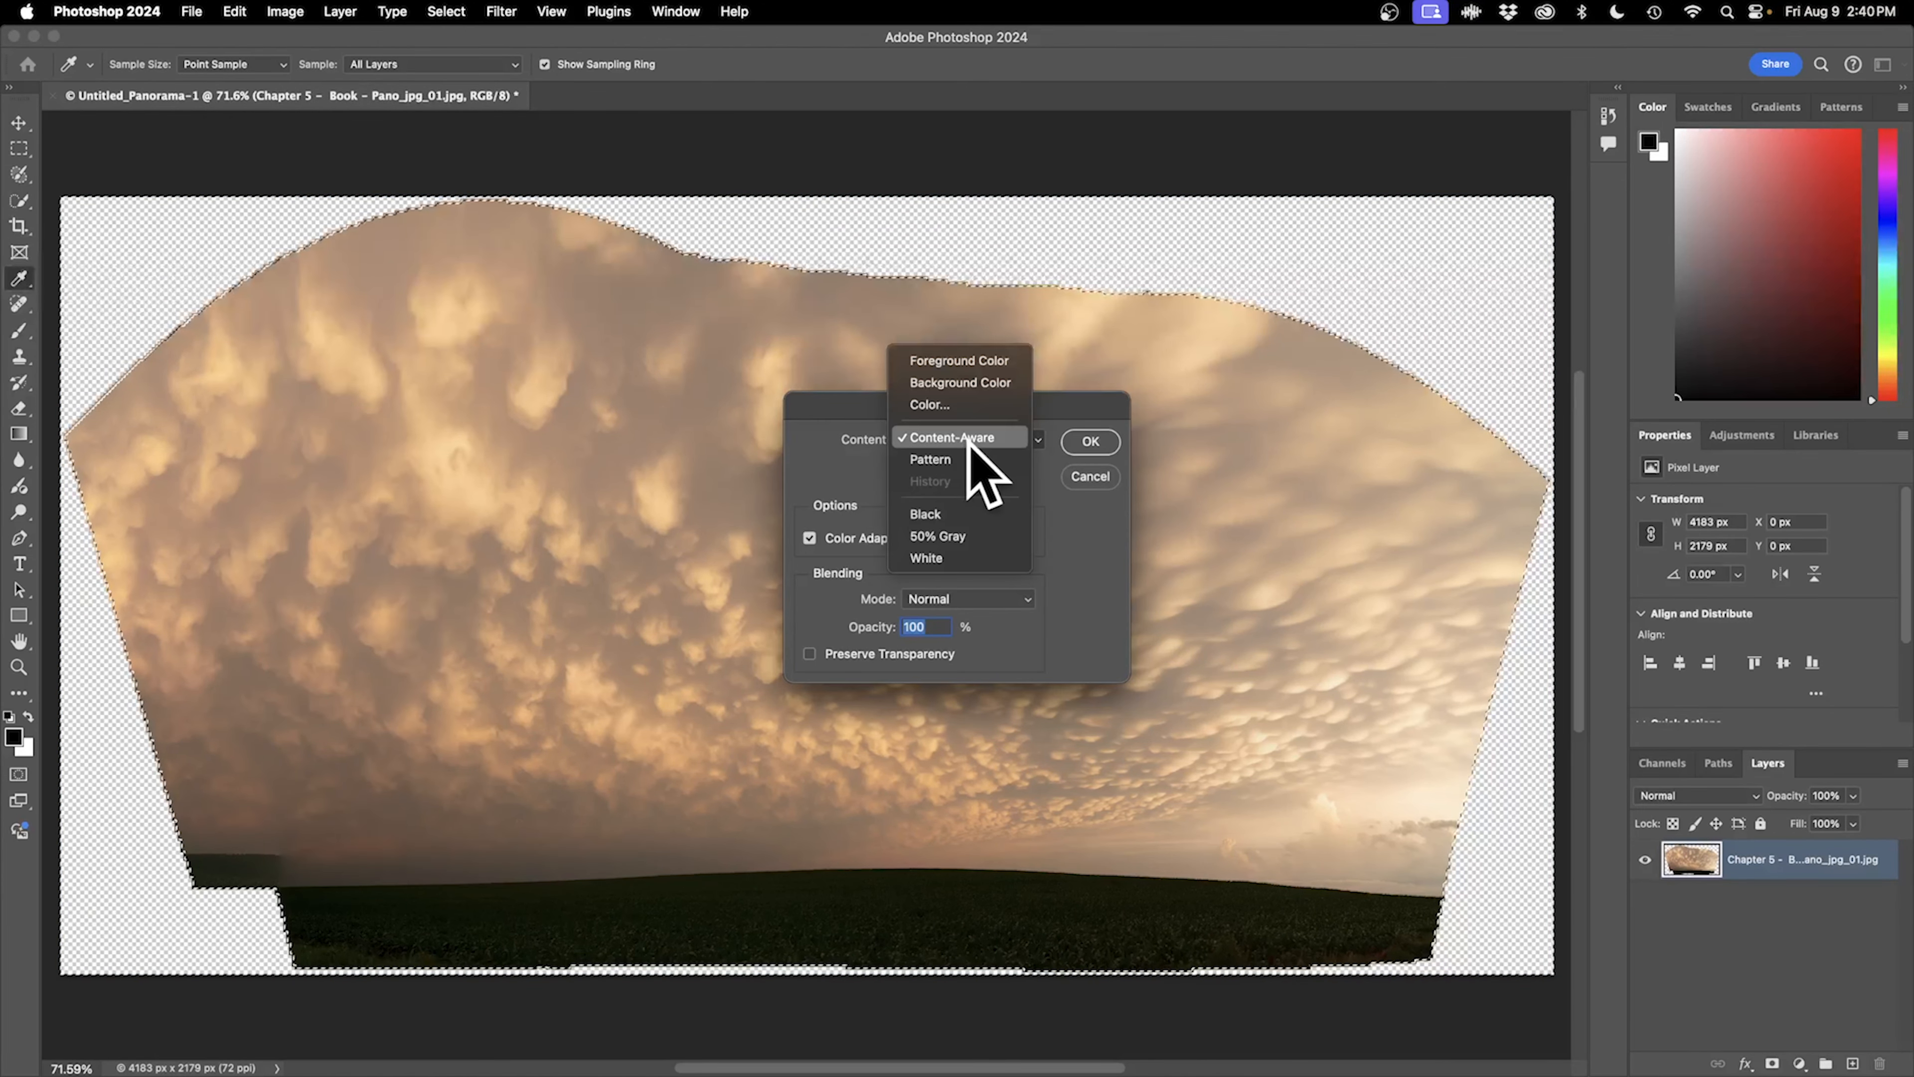
{"action": "left_click", "coordinate": [966, 439]}
{"action": "left_click", "coordinate": [1094, 444]}
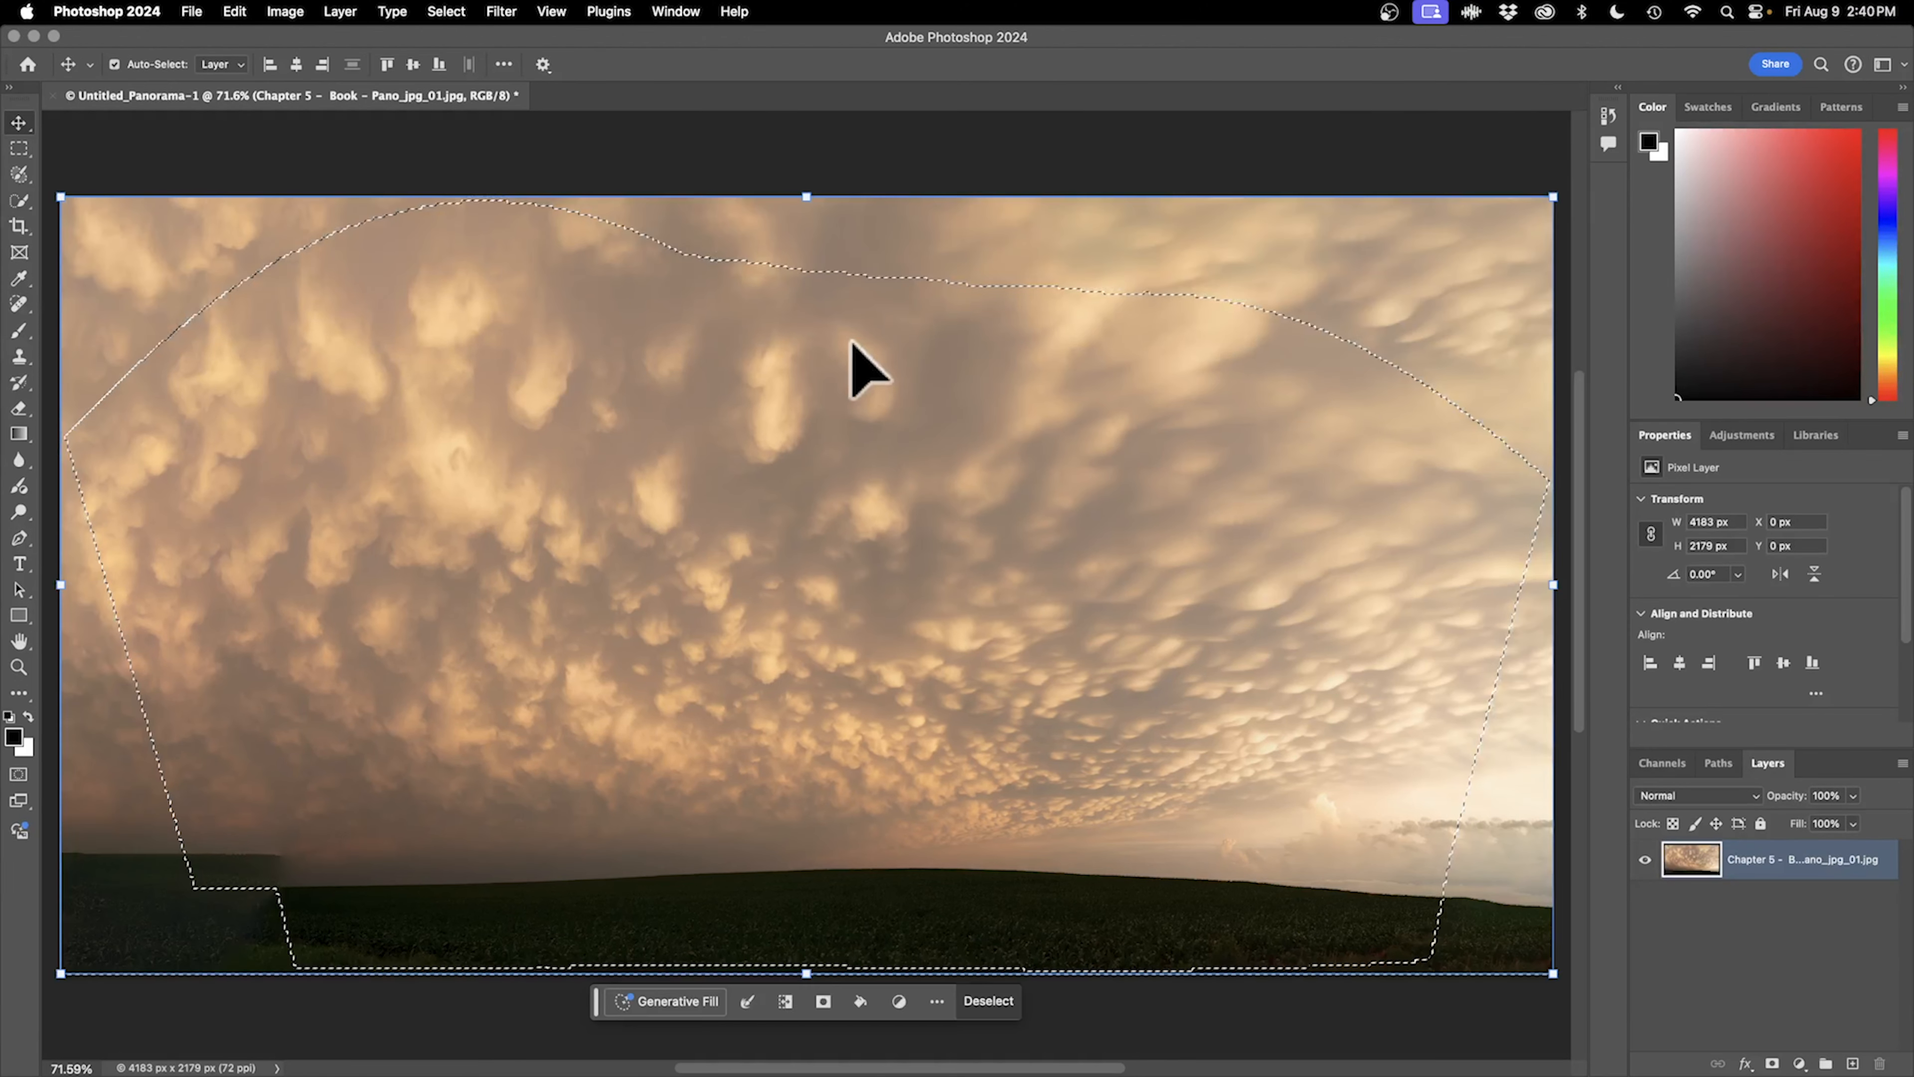
{"action": "left_click", "coordinate": [984, 1000]}
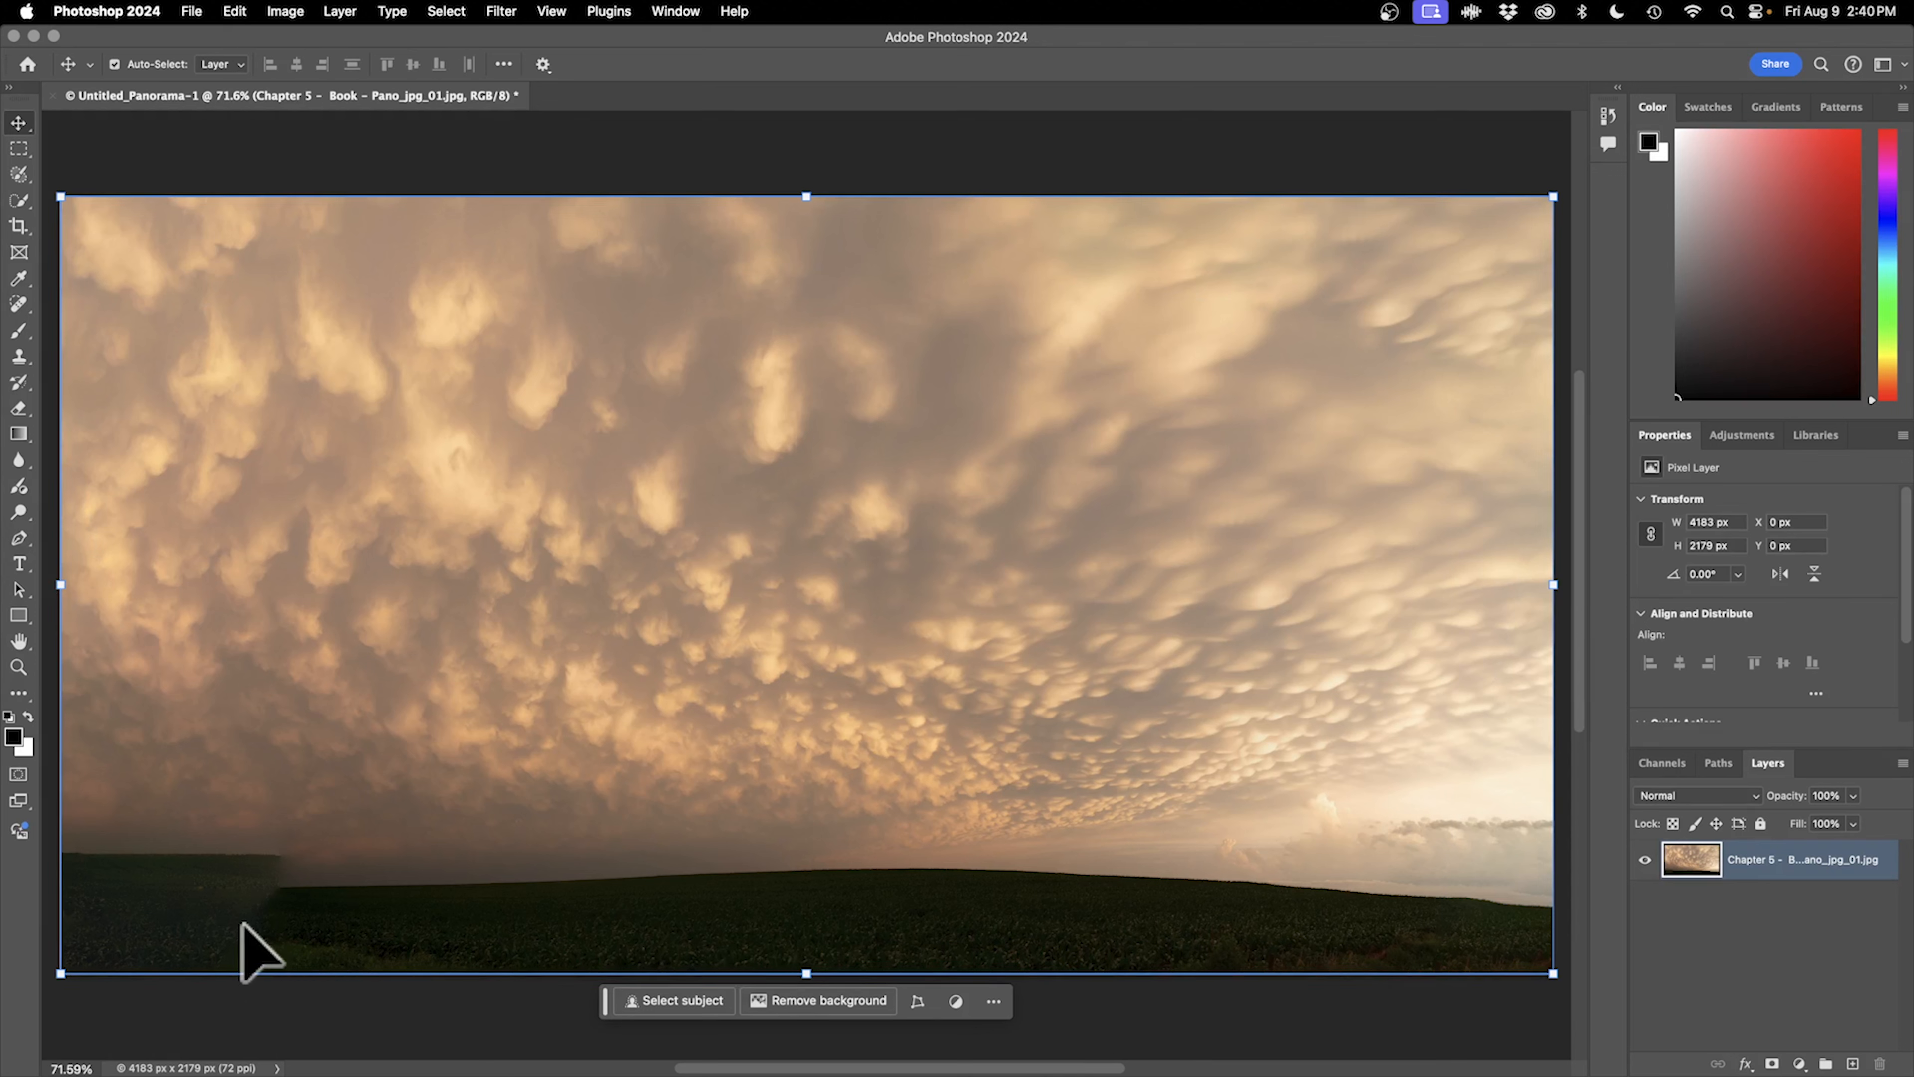
Lasso the mismatched lower-left field corner, try Generative Fill without a prompt, preview the second variation, and delete the generated layer.
{"action": "key", "text": "l"}
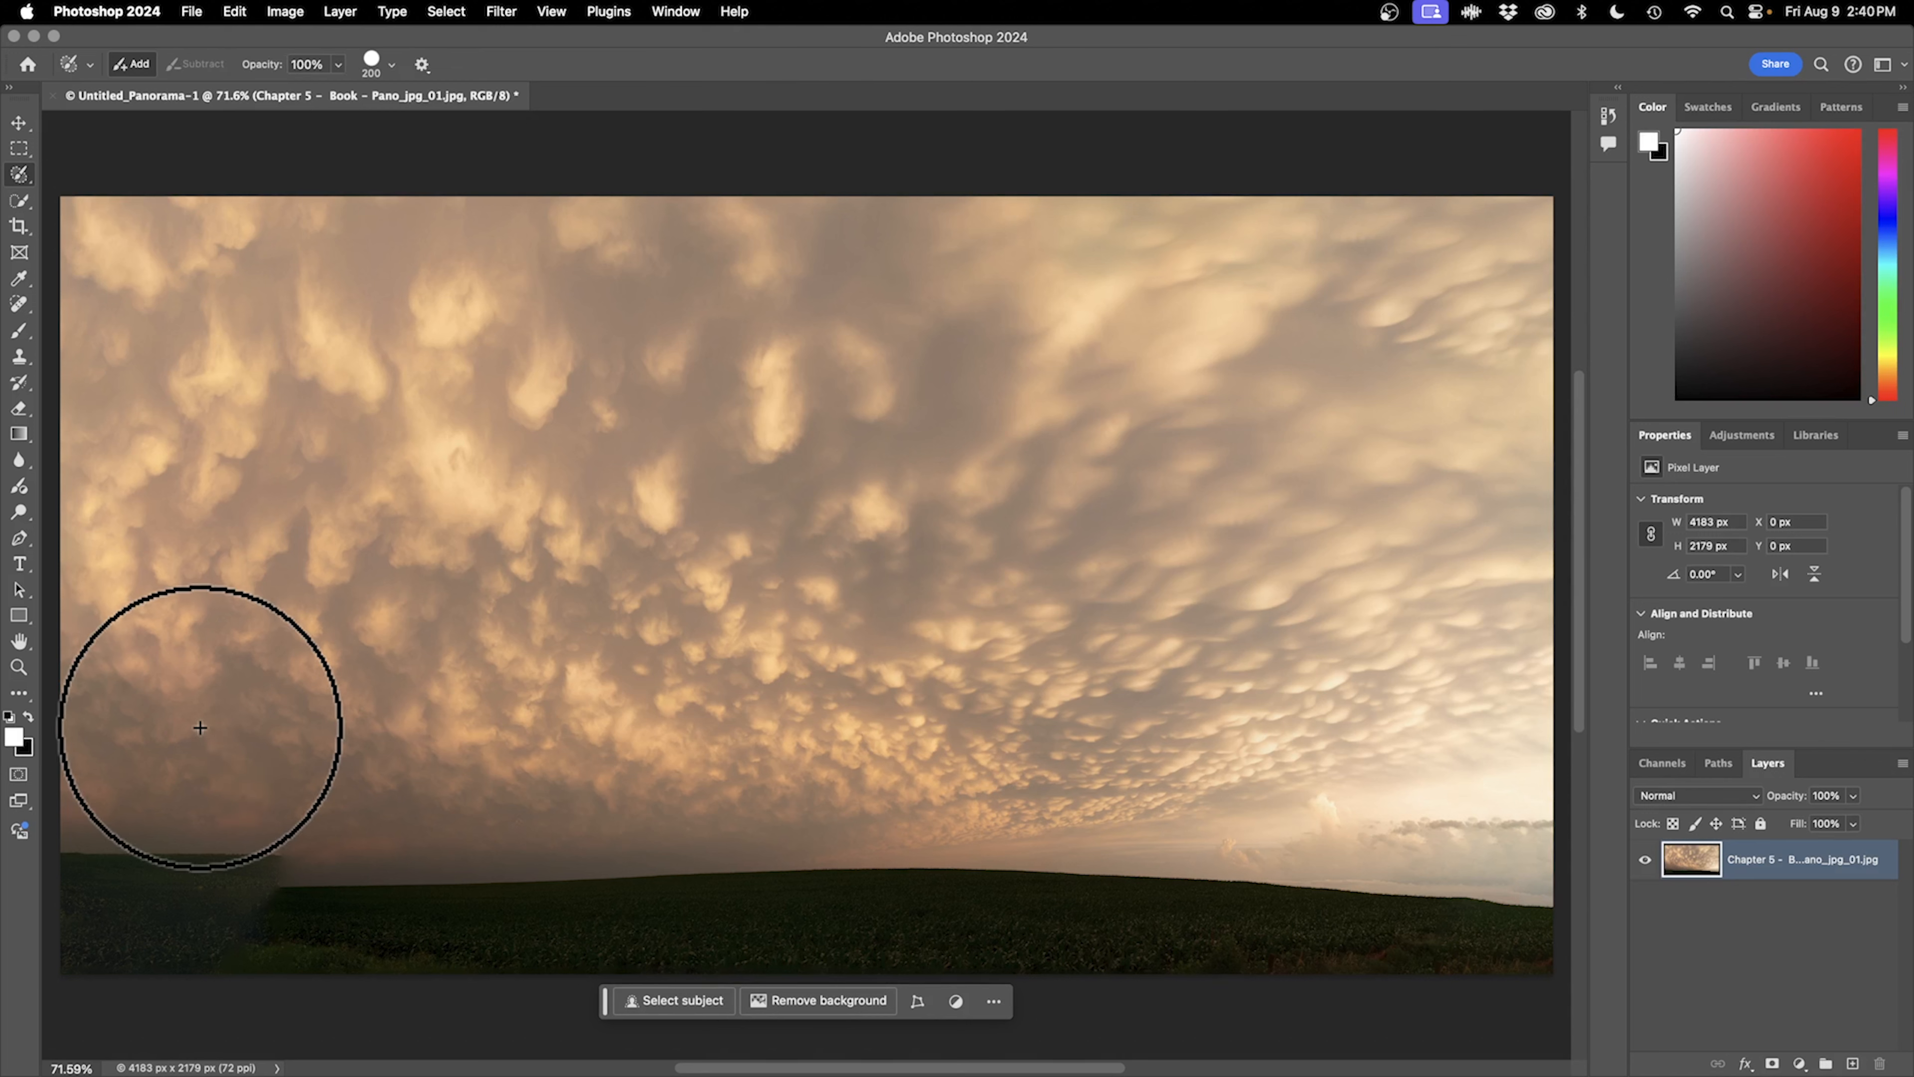
{"action": "key", "text": "l"}
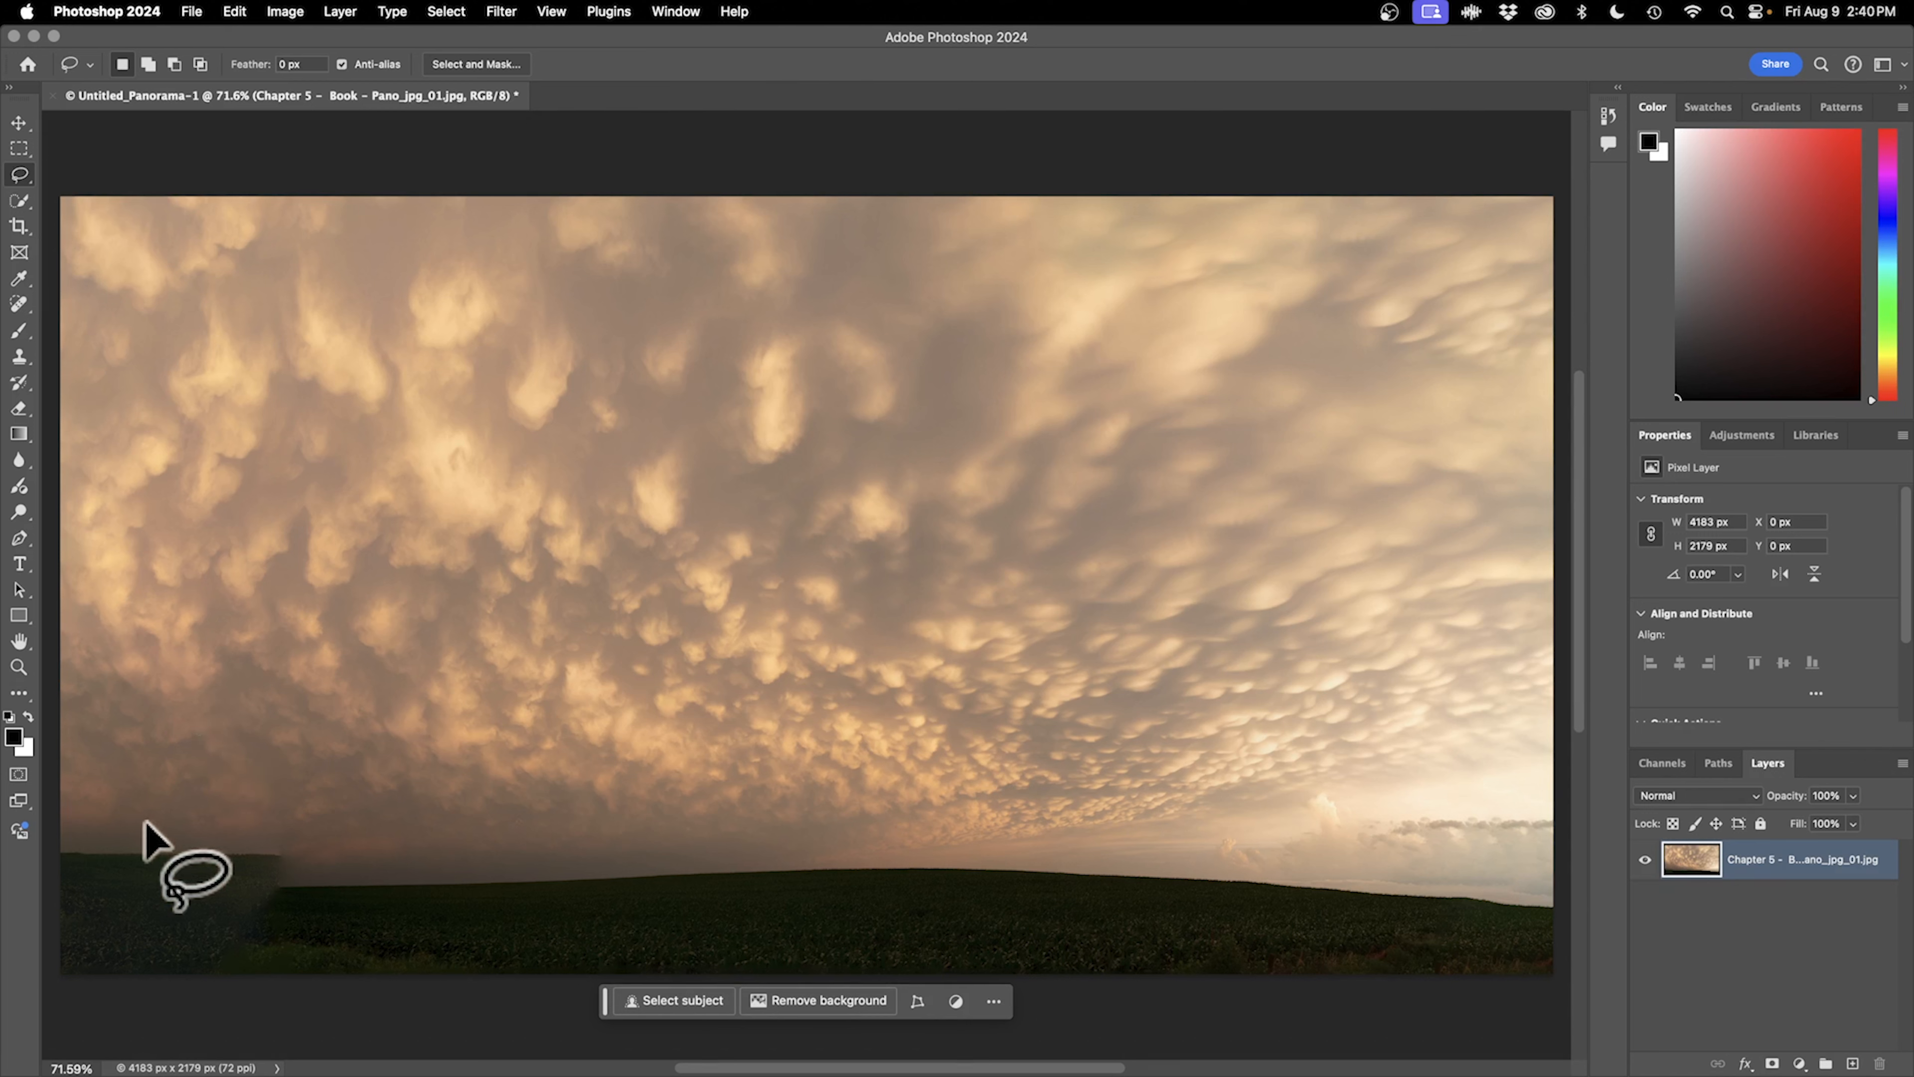
{"action": "mouse_move", "coordinate": [60, 839]}
{"action": "left_mouse_down"}
{"action": "mouse_move", "coordinate": [338, 851]}
{"action": "mouse_move", "coordinate": [288, 941]}
{"action": "mouse_move", "coordinate": [173, 1009]}
{"action": "mouse_move", "coordinate": [15, 1011]}
{"action": "left_mouse_up"}
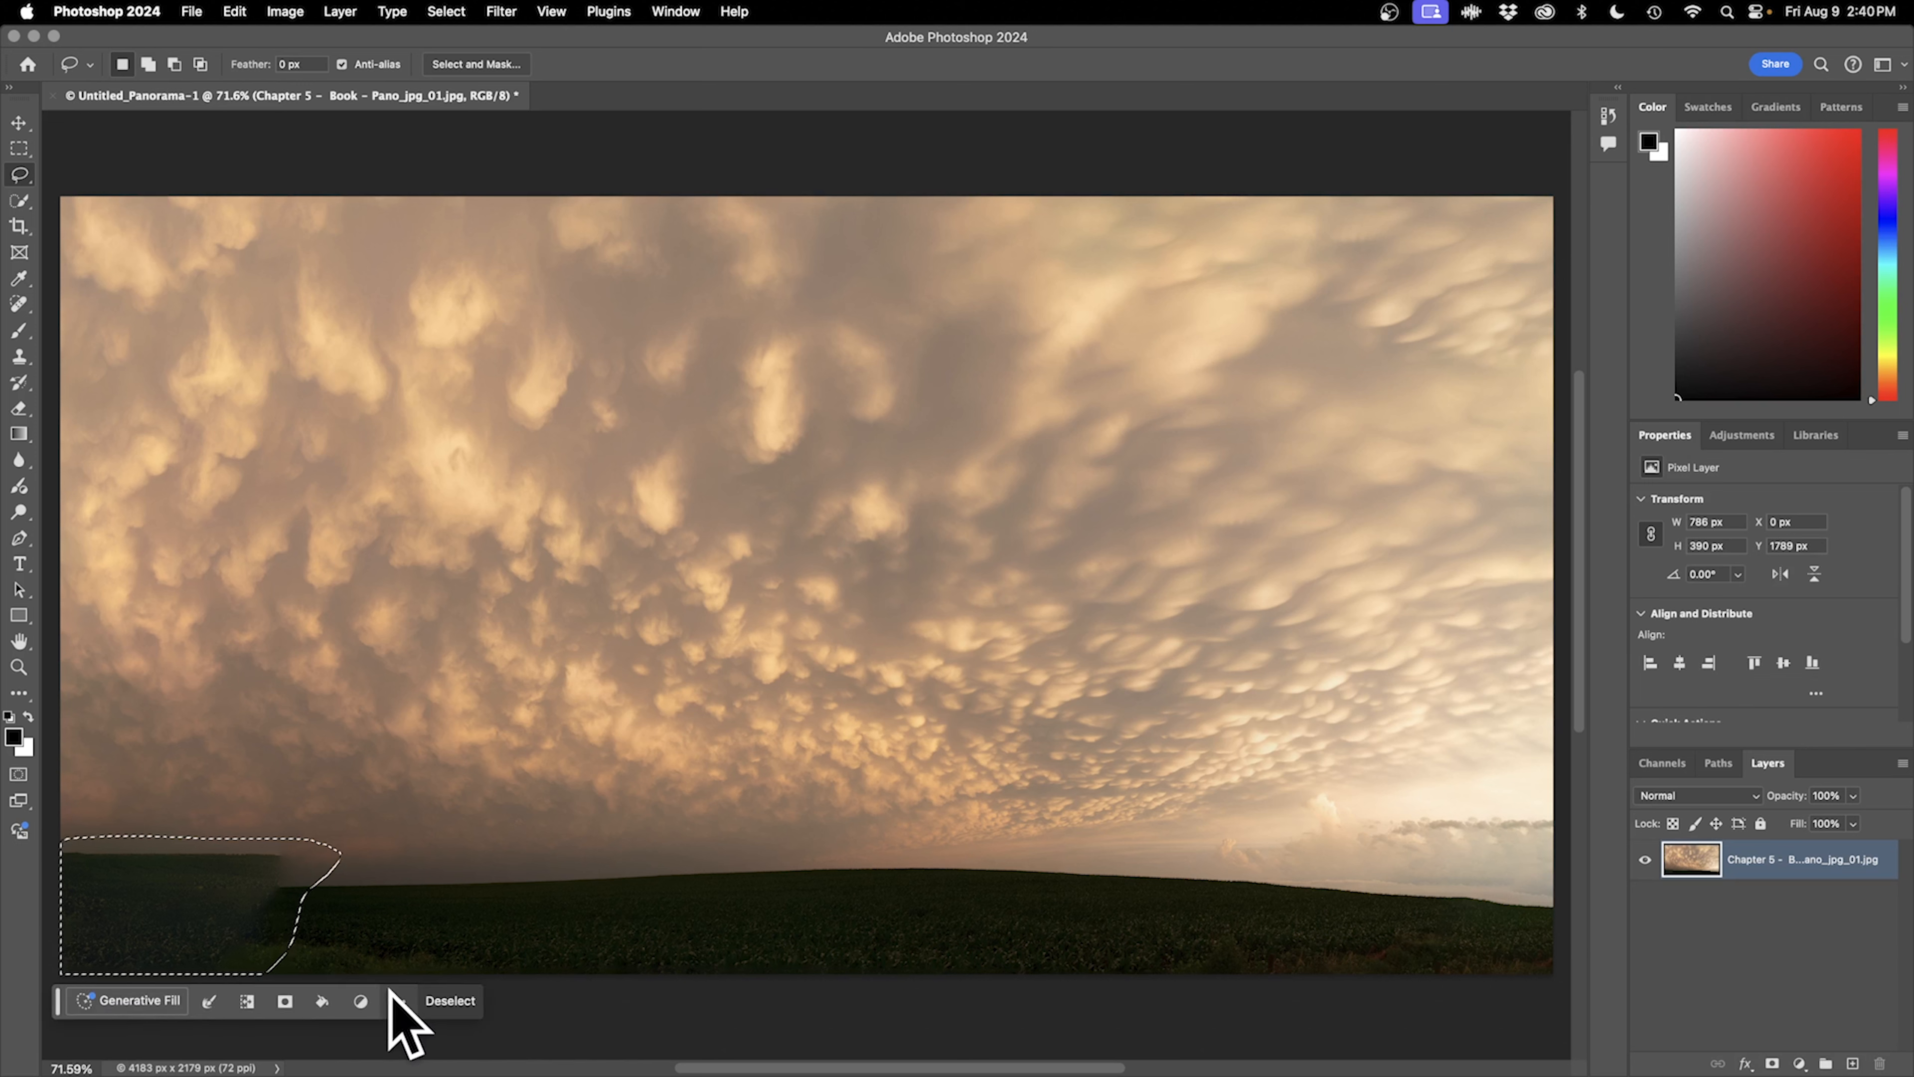
{"action": "left_click", "coordinate": [143, 1000]}
{"action": "key", "text": "Return"}
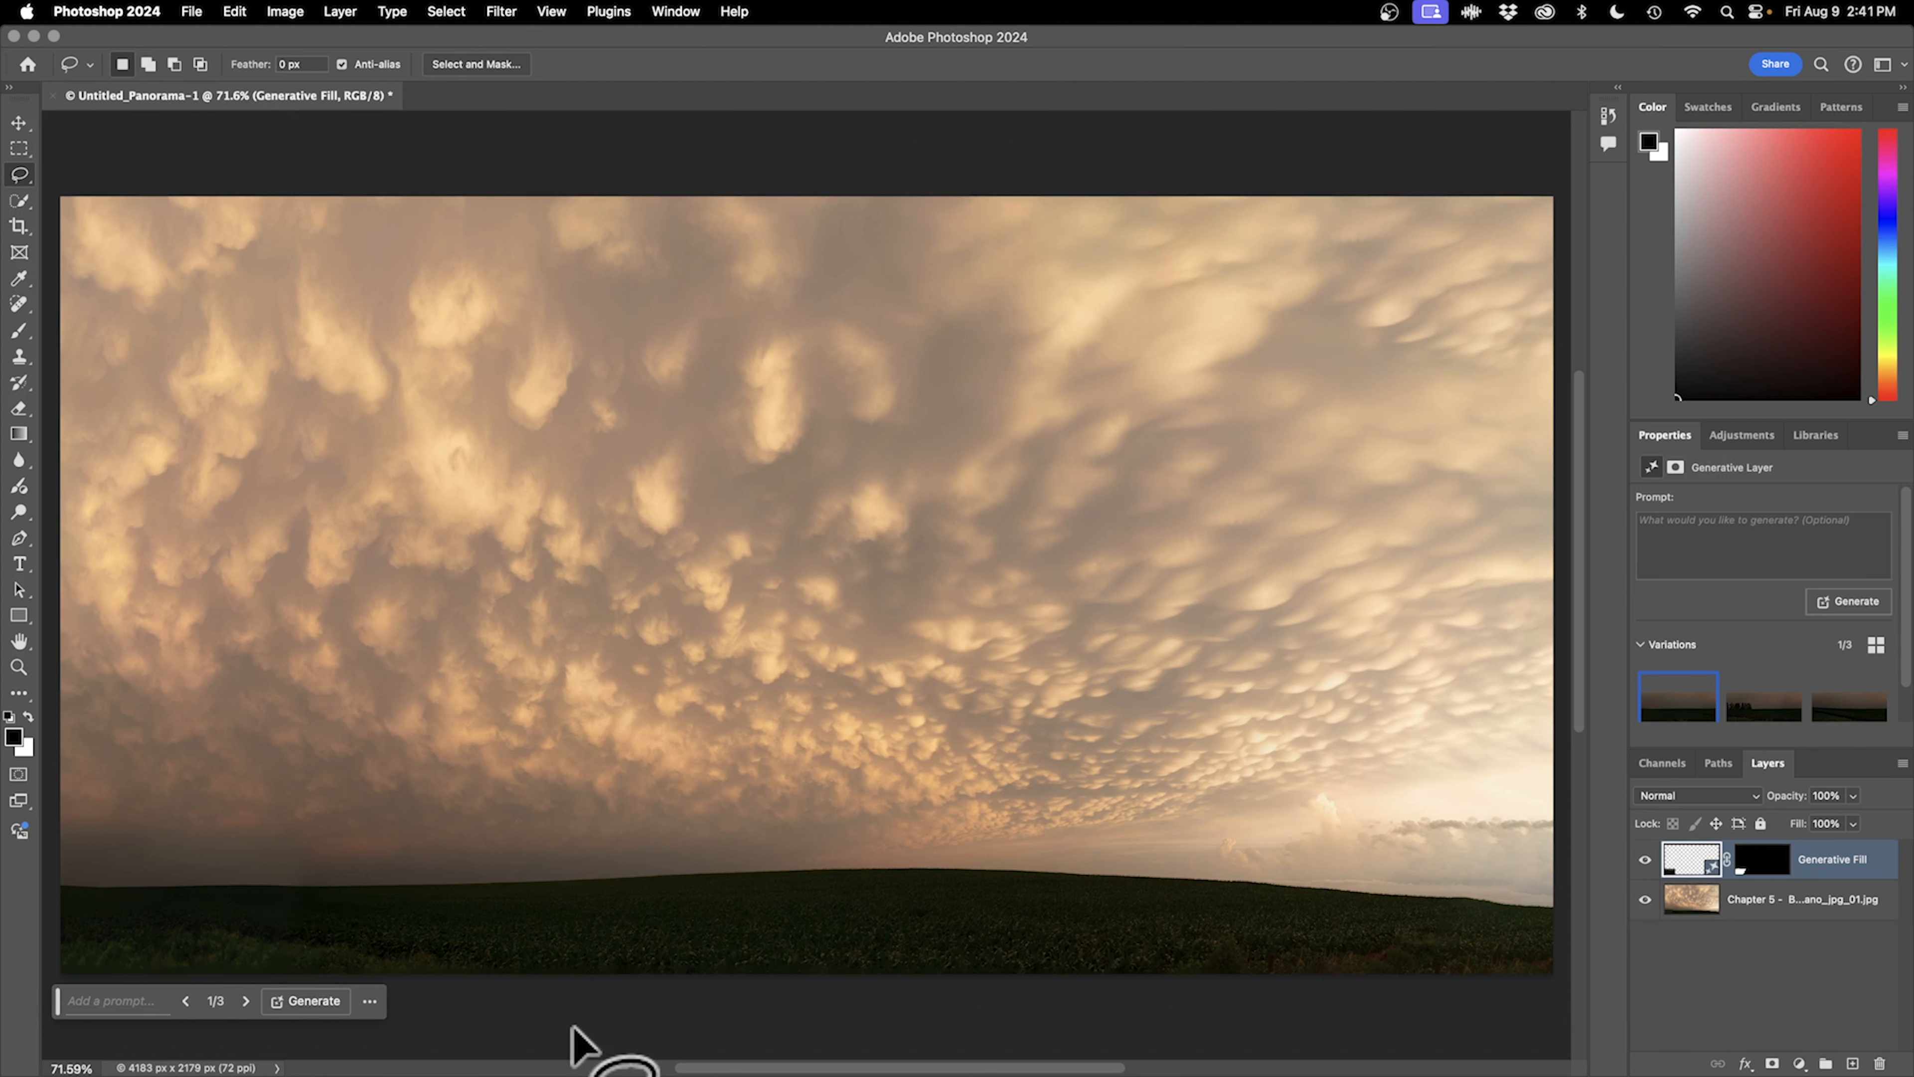
{"action": "left_click", "coordinate": [1762, 712]}
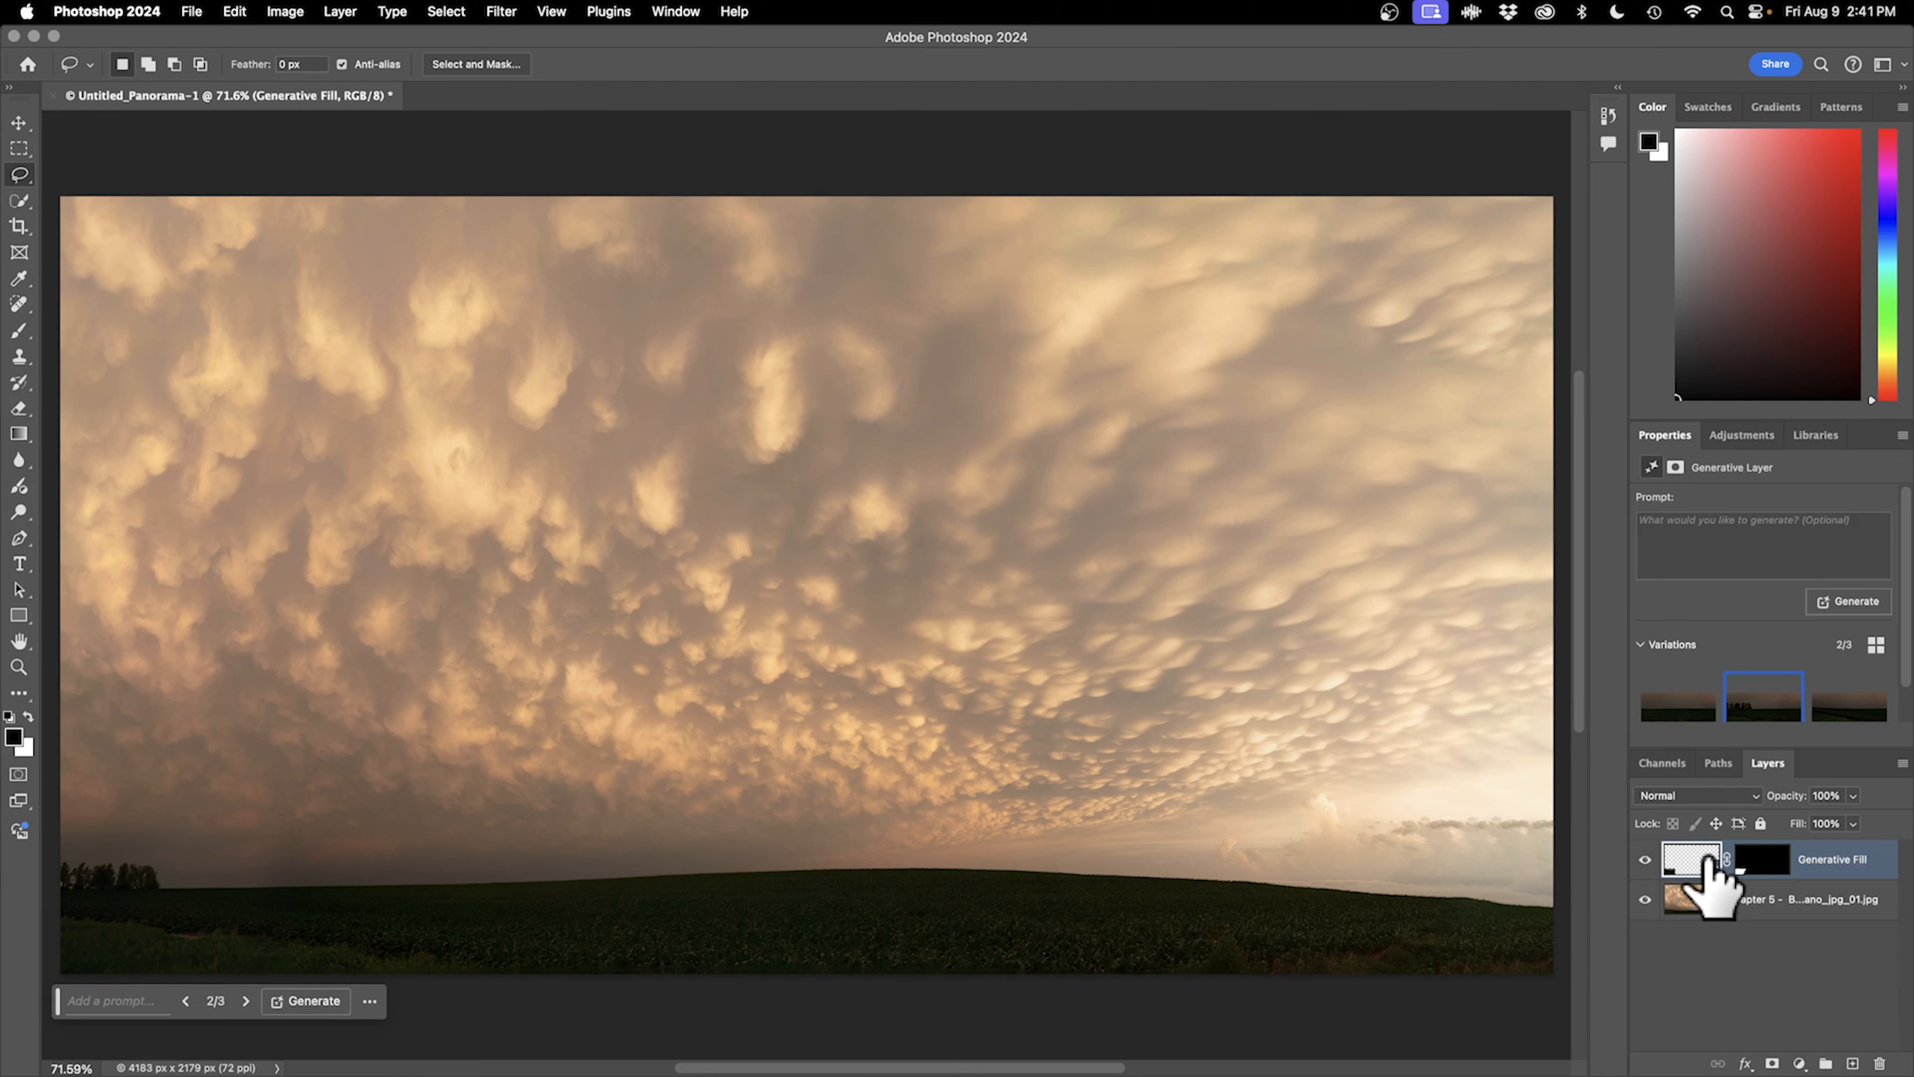
{"action": "key", "text": "BackSpace"}
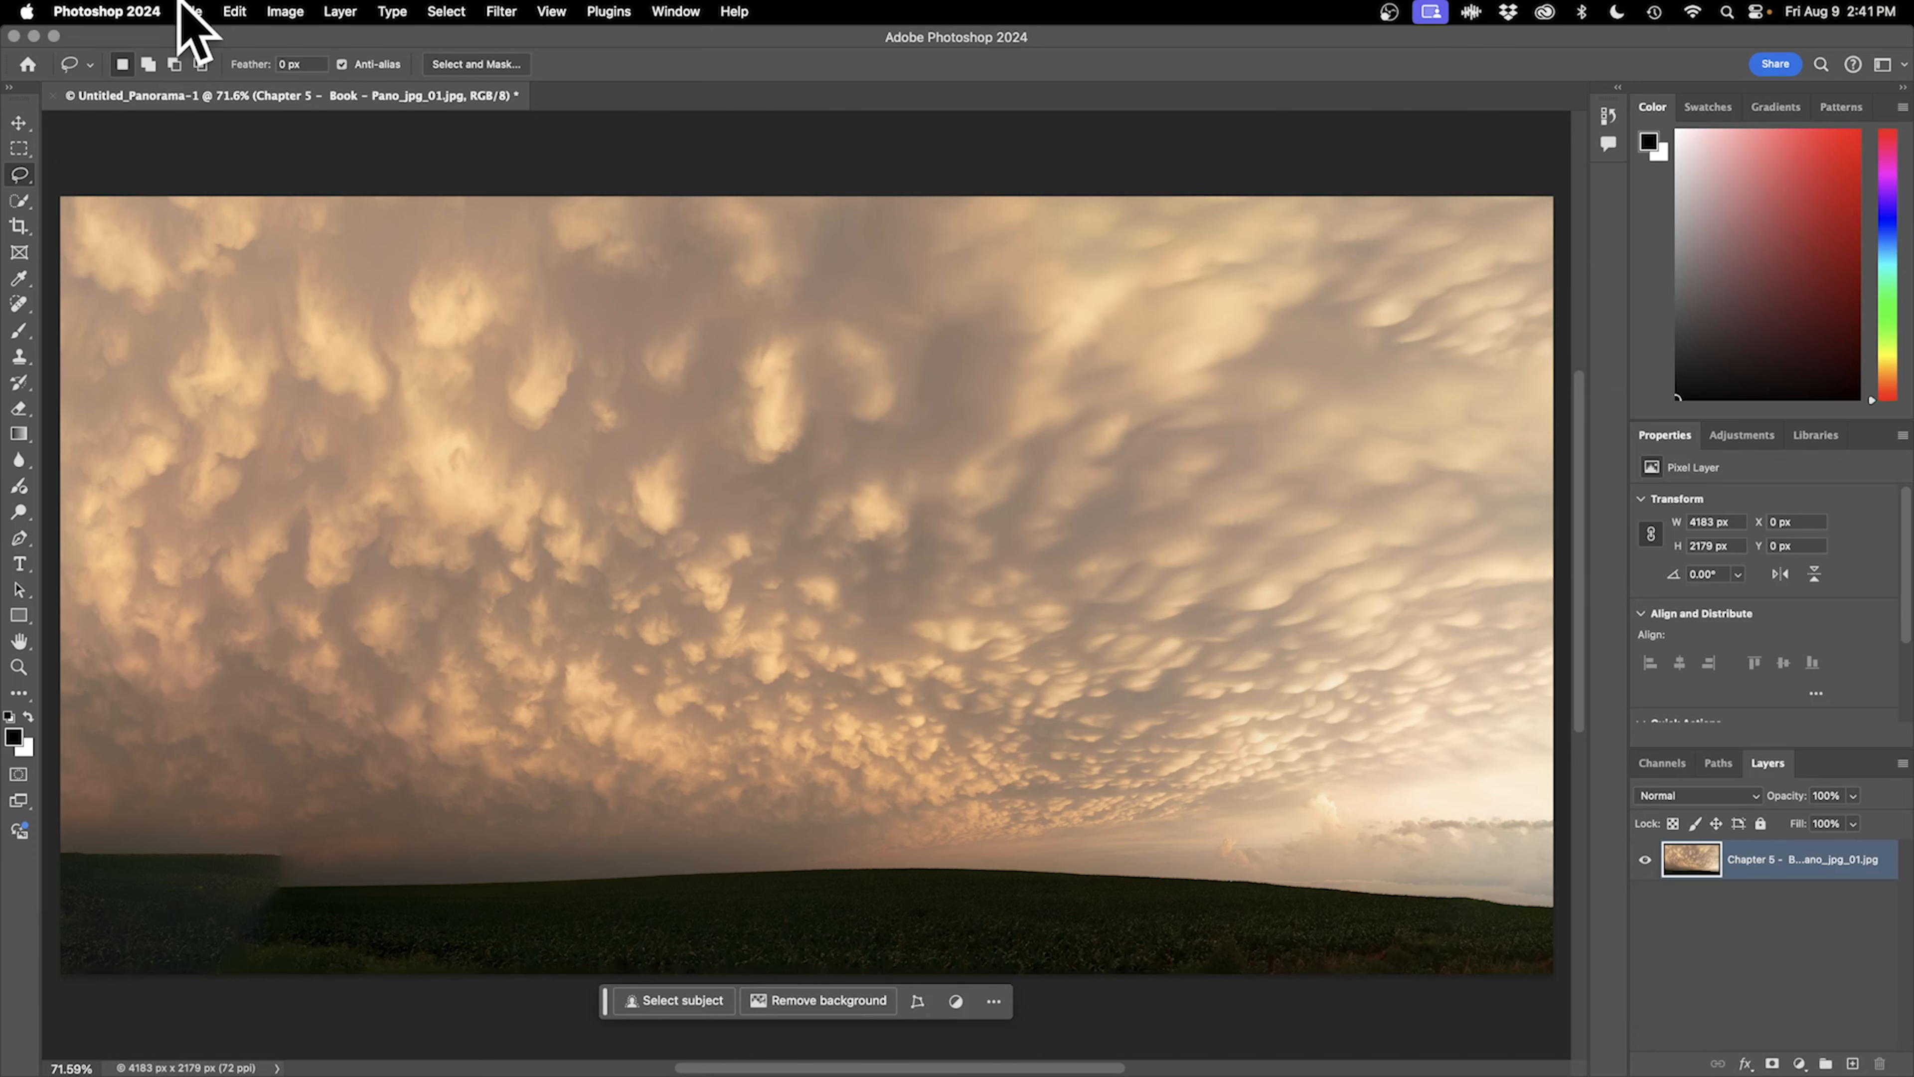
Save a JPEG copy of the panorama as "Chapter 5 - Book - Pano_jpg_01-13.jpg" at quality 12, Baseline Optimized.
{"action": "left_click", "coordinate": [191, 12]}
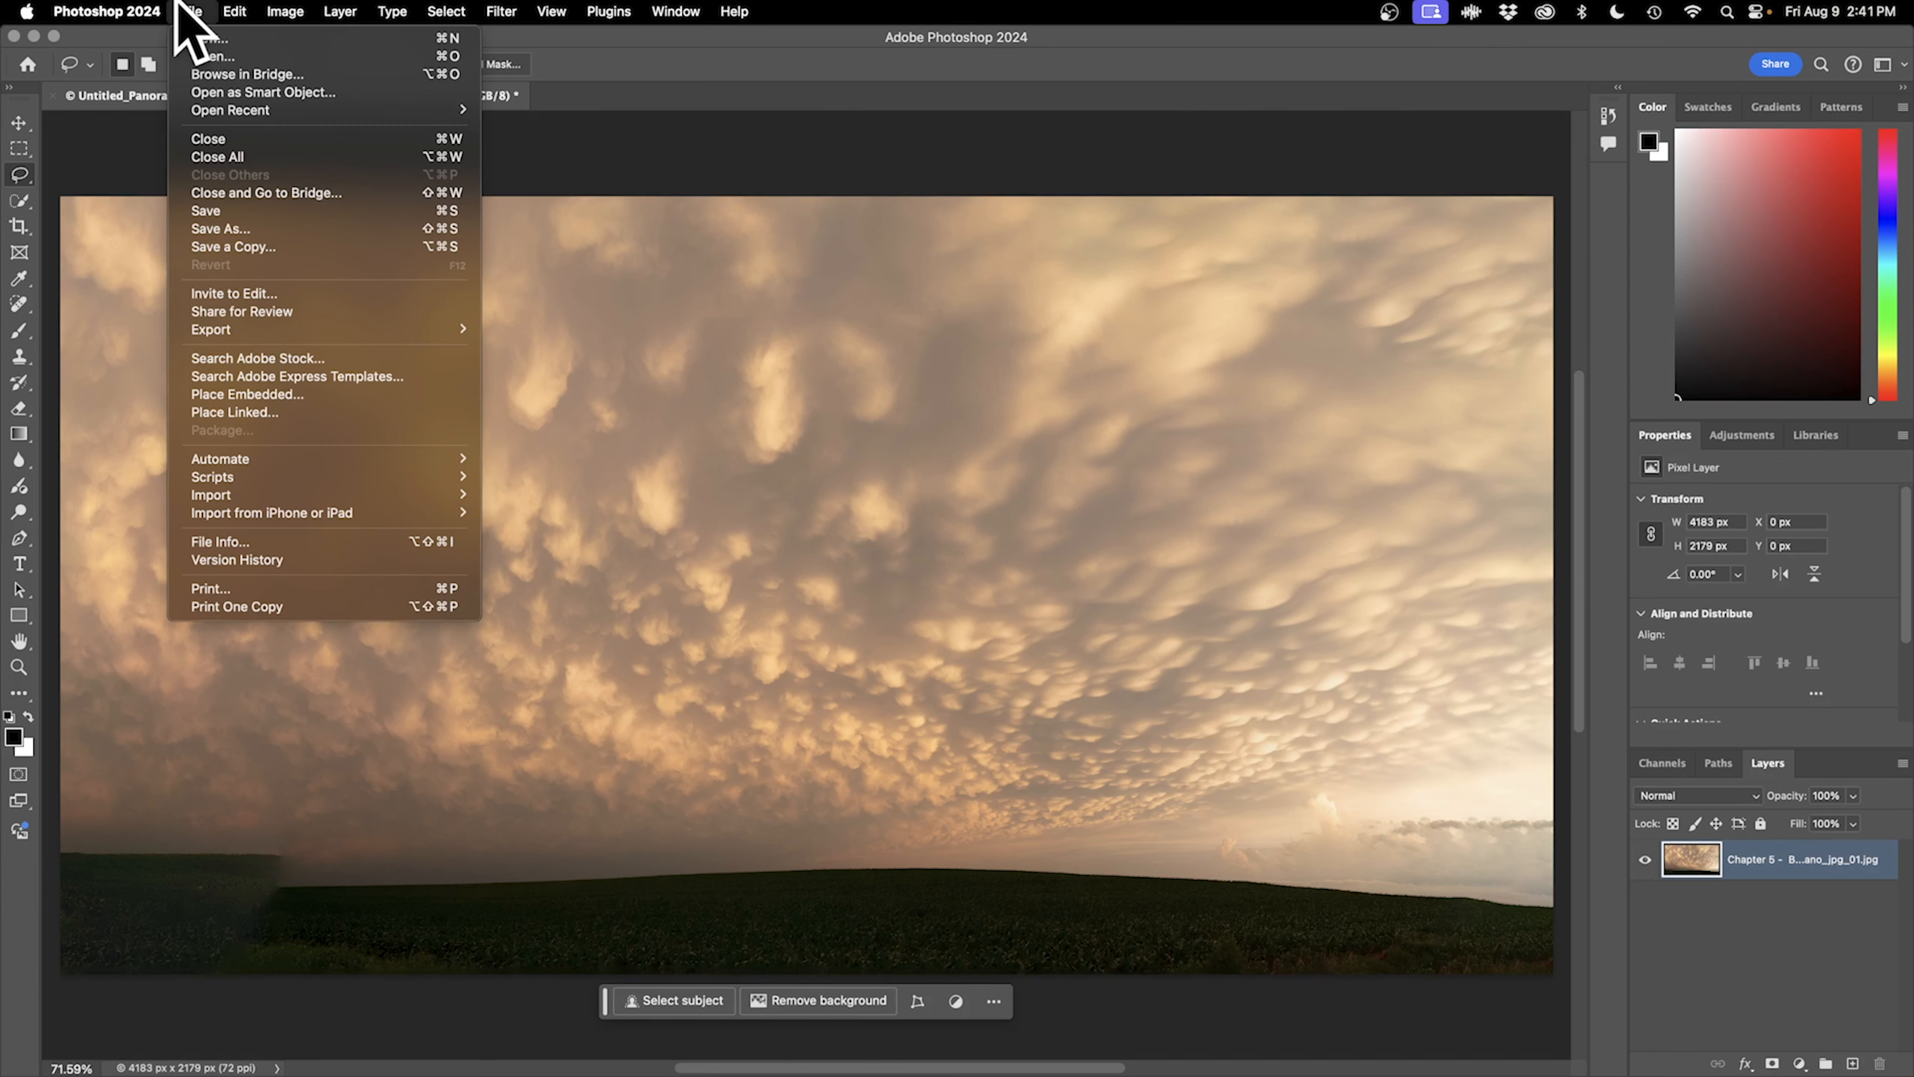
{"action": "left_click", "coordinate": [319, 246]}
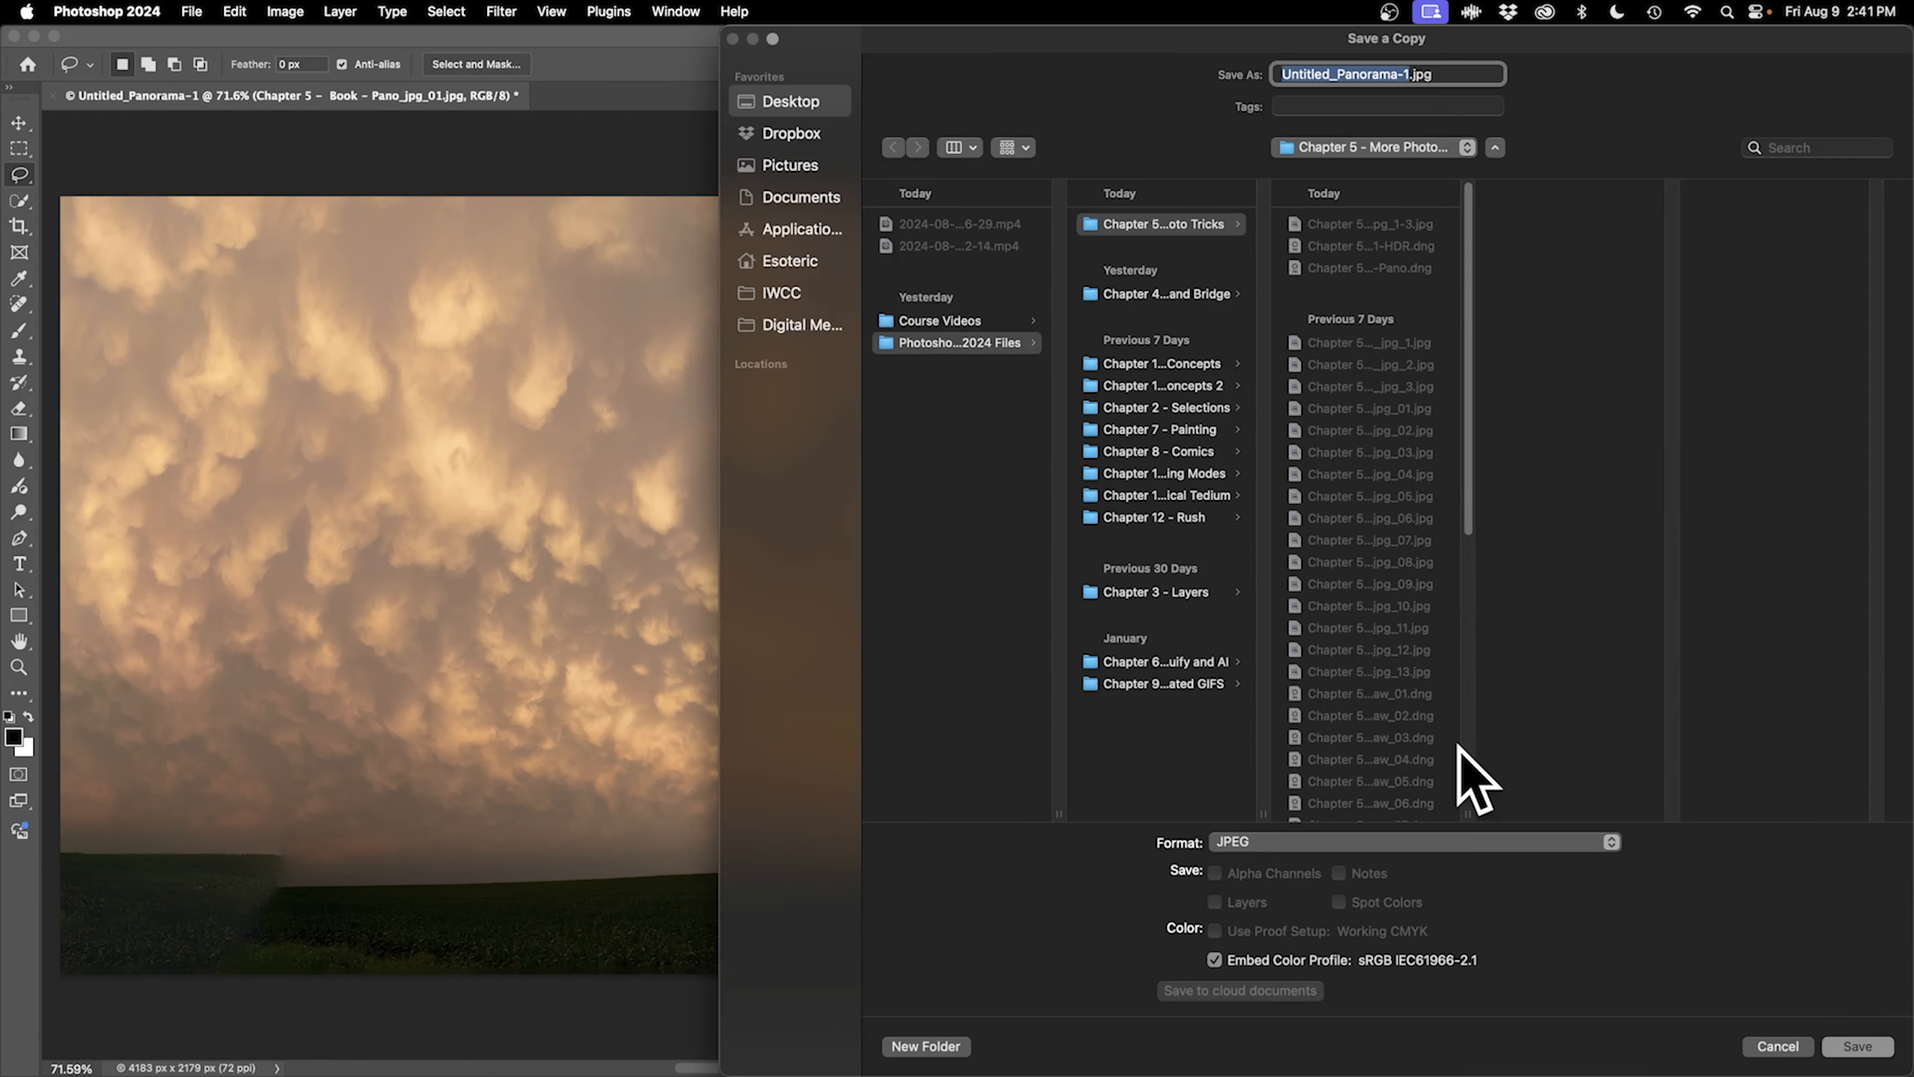
{"action": "left_click_drag", "start_coordinate": [1466, 803], "coordinate": [1637, 795]}
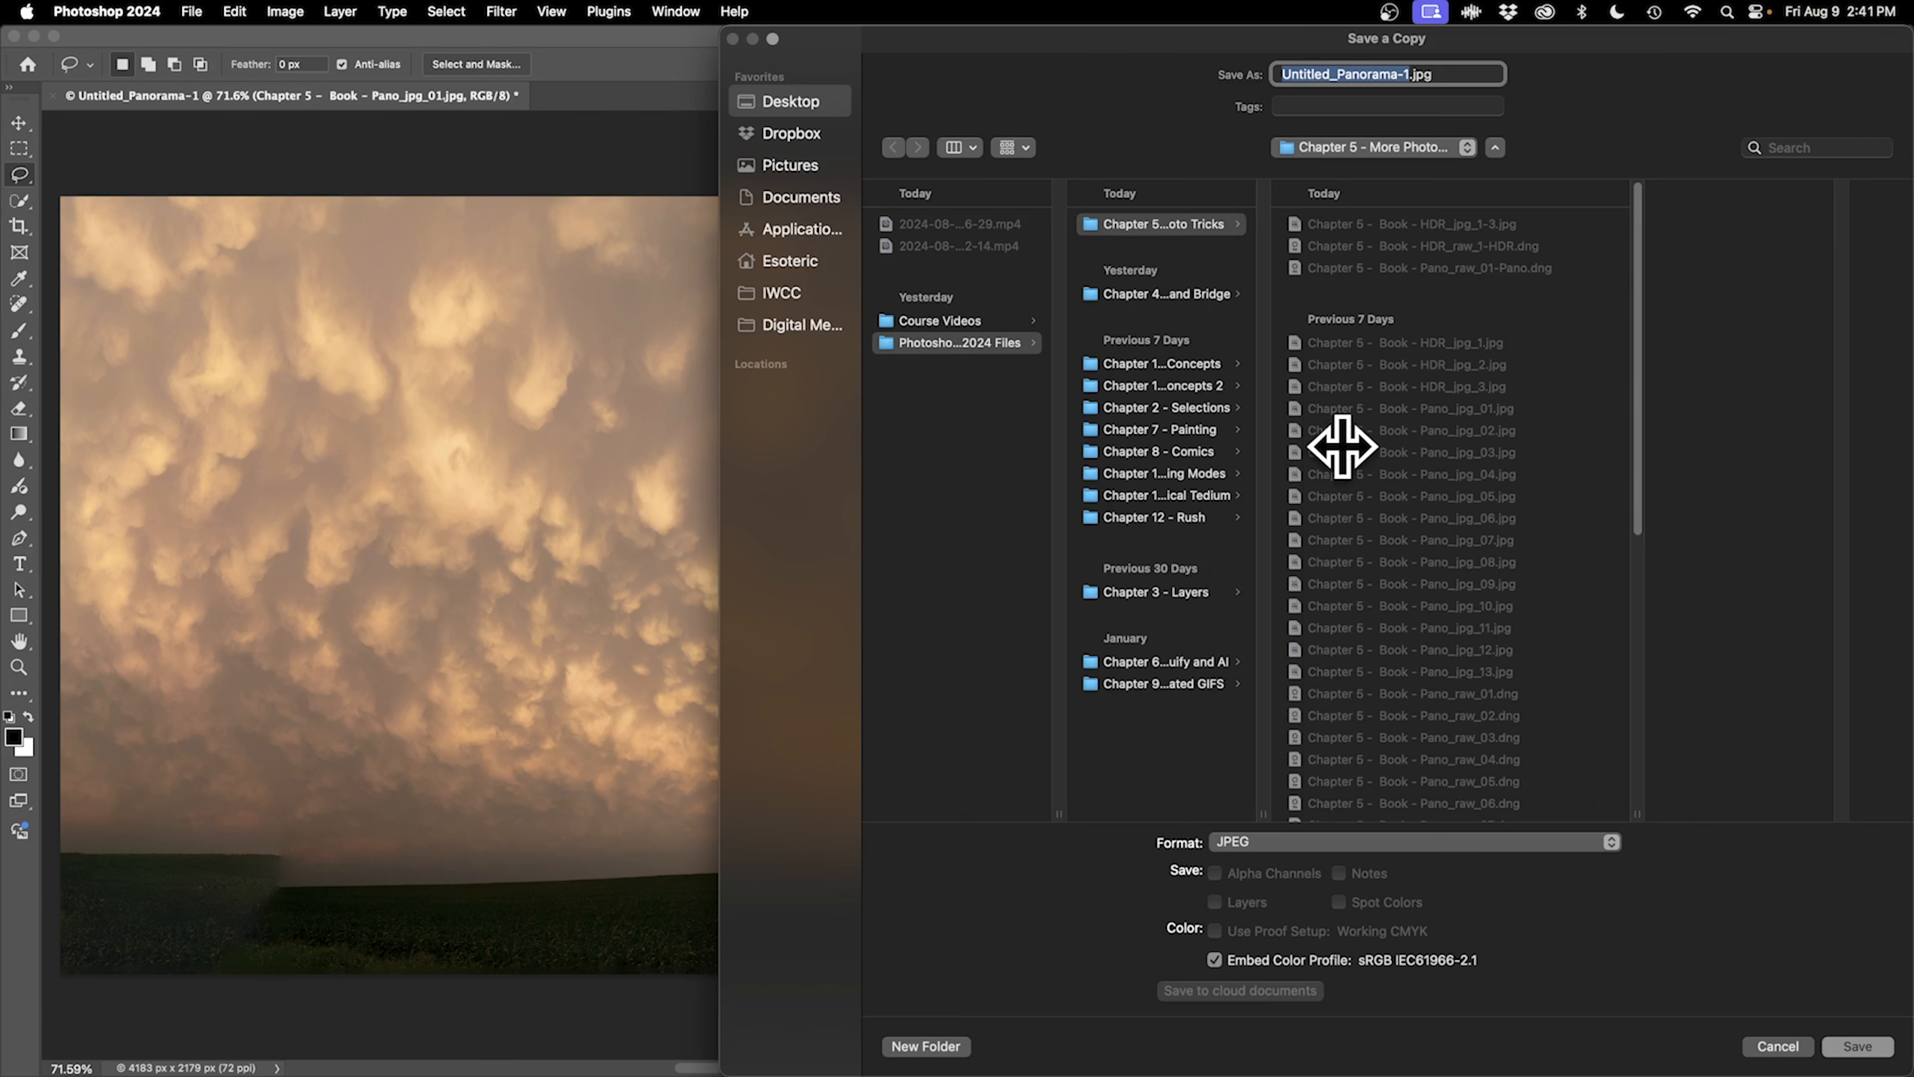
{"action": "left_click", "coordinate": [1488, 408]}
{"action": "left_click", "coordinate": [1479, 73]}
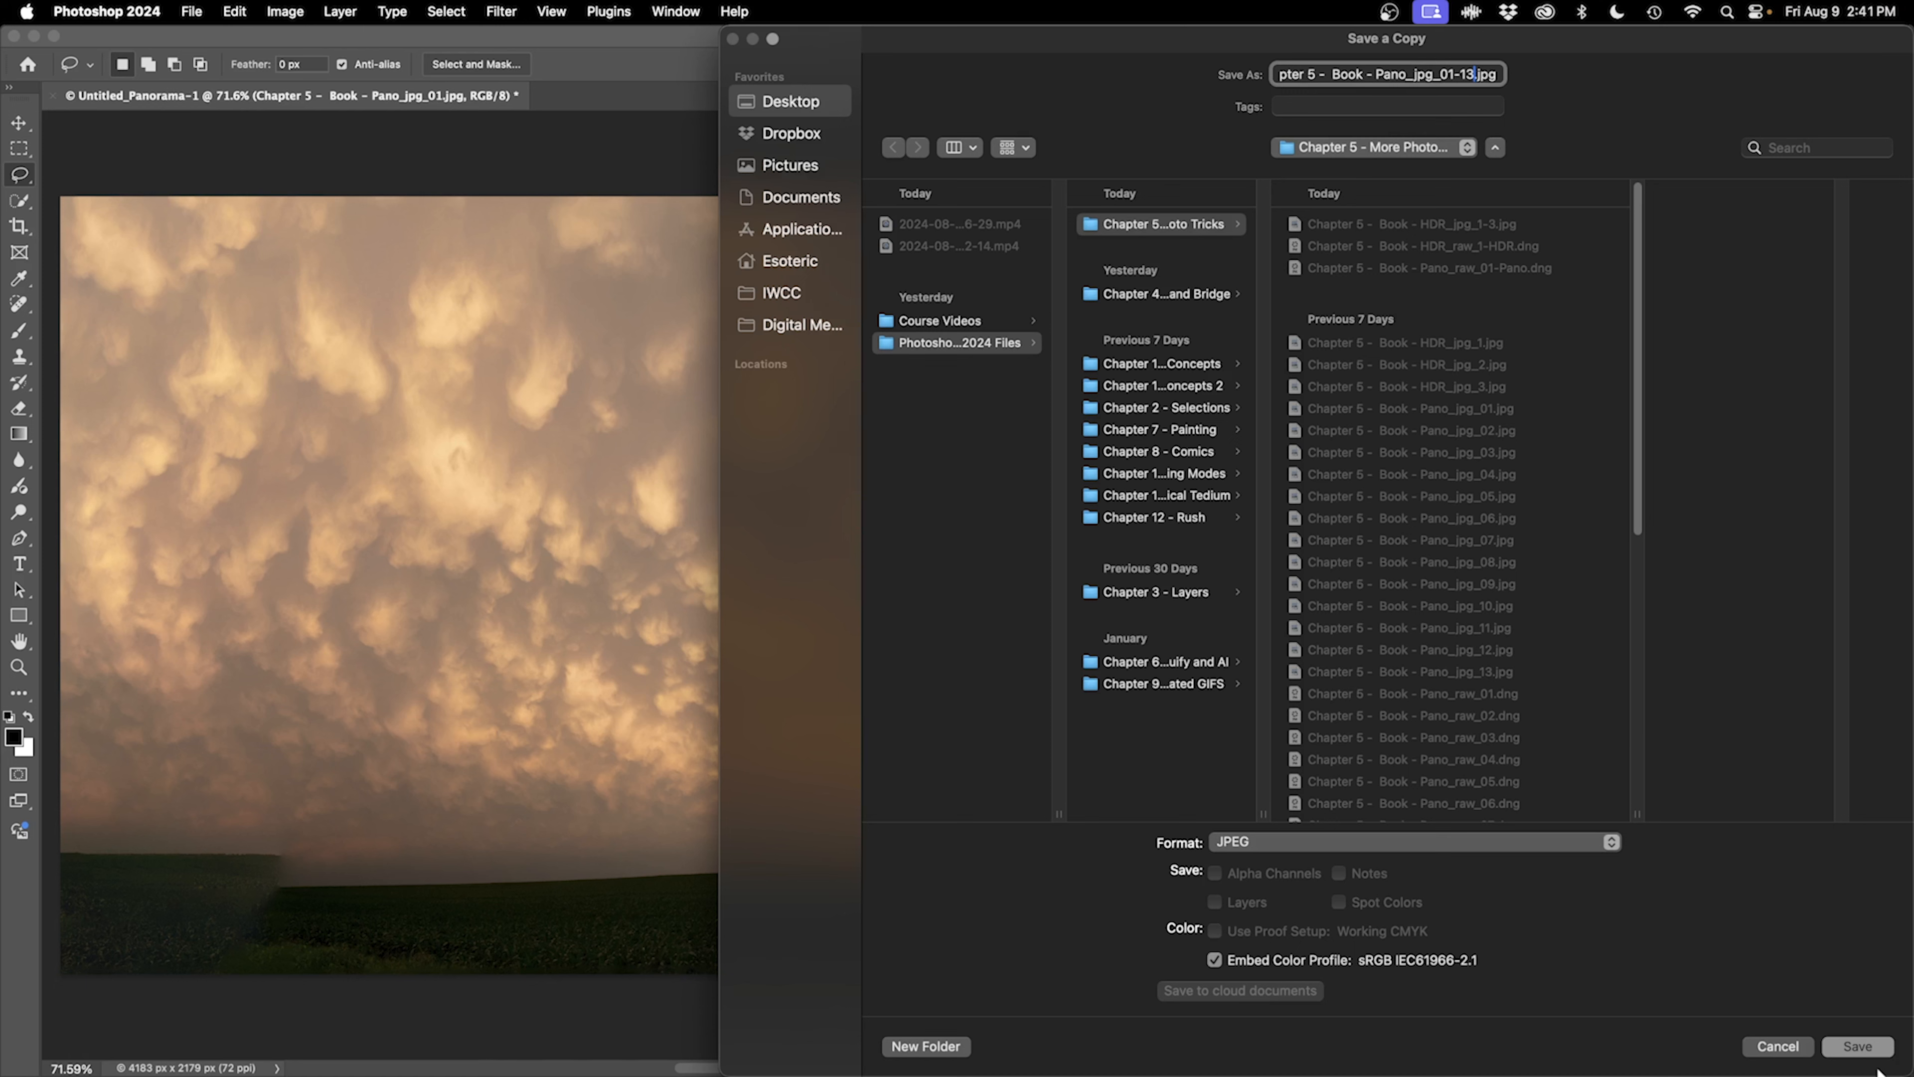
{"action": "left_click", "coordinate": [1883, 1050]}
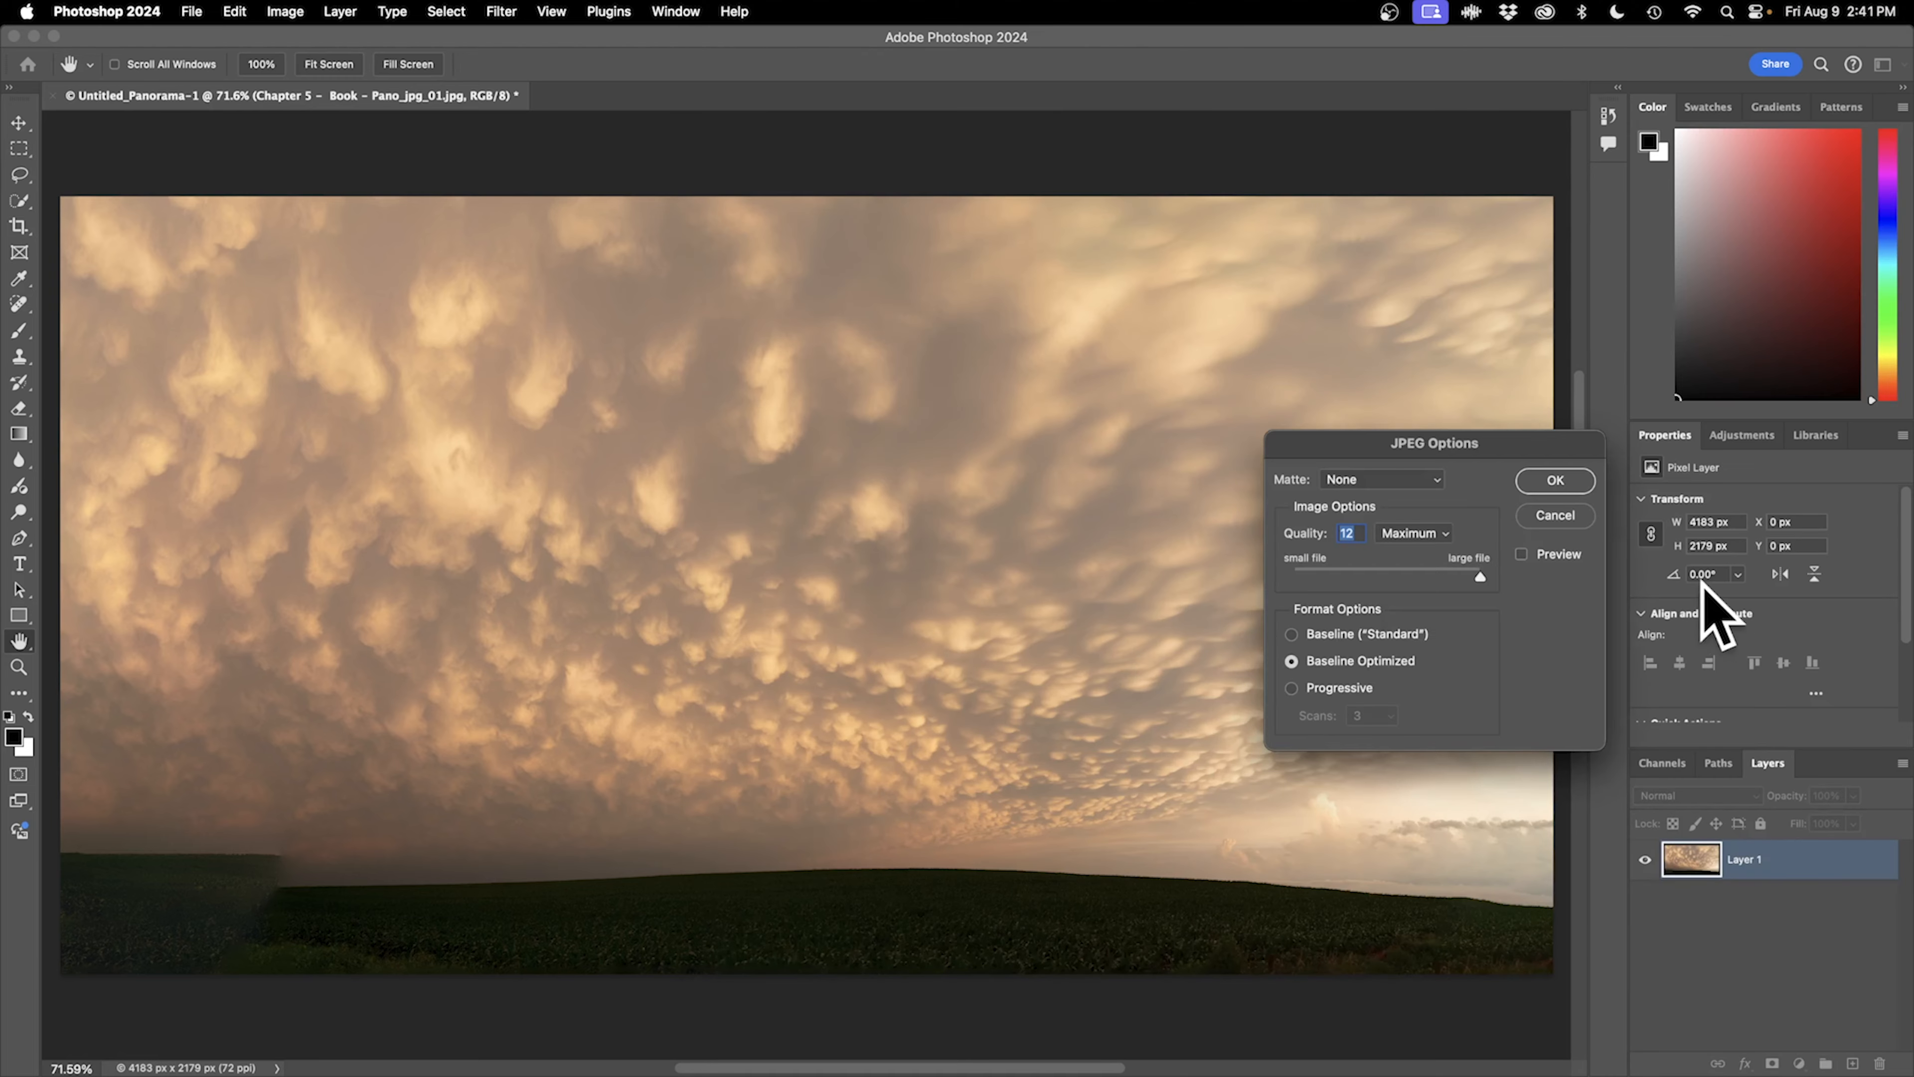
{"action": "left_click", "coordinate": [1556, 481]}
{"action": "key", "text": "l"}
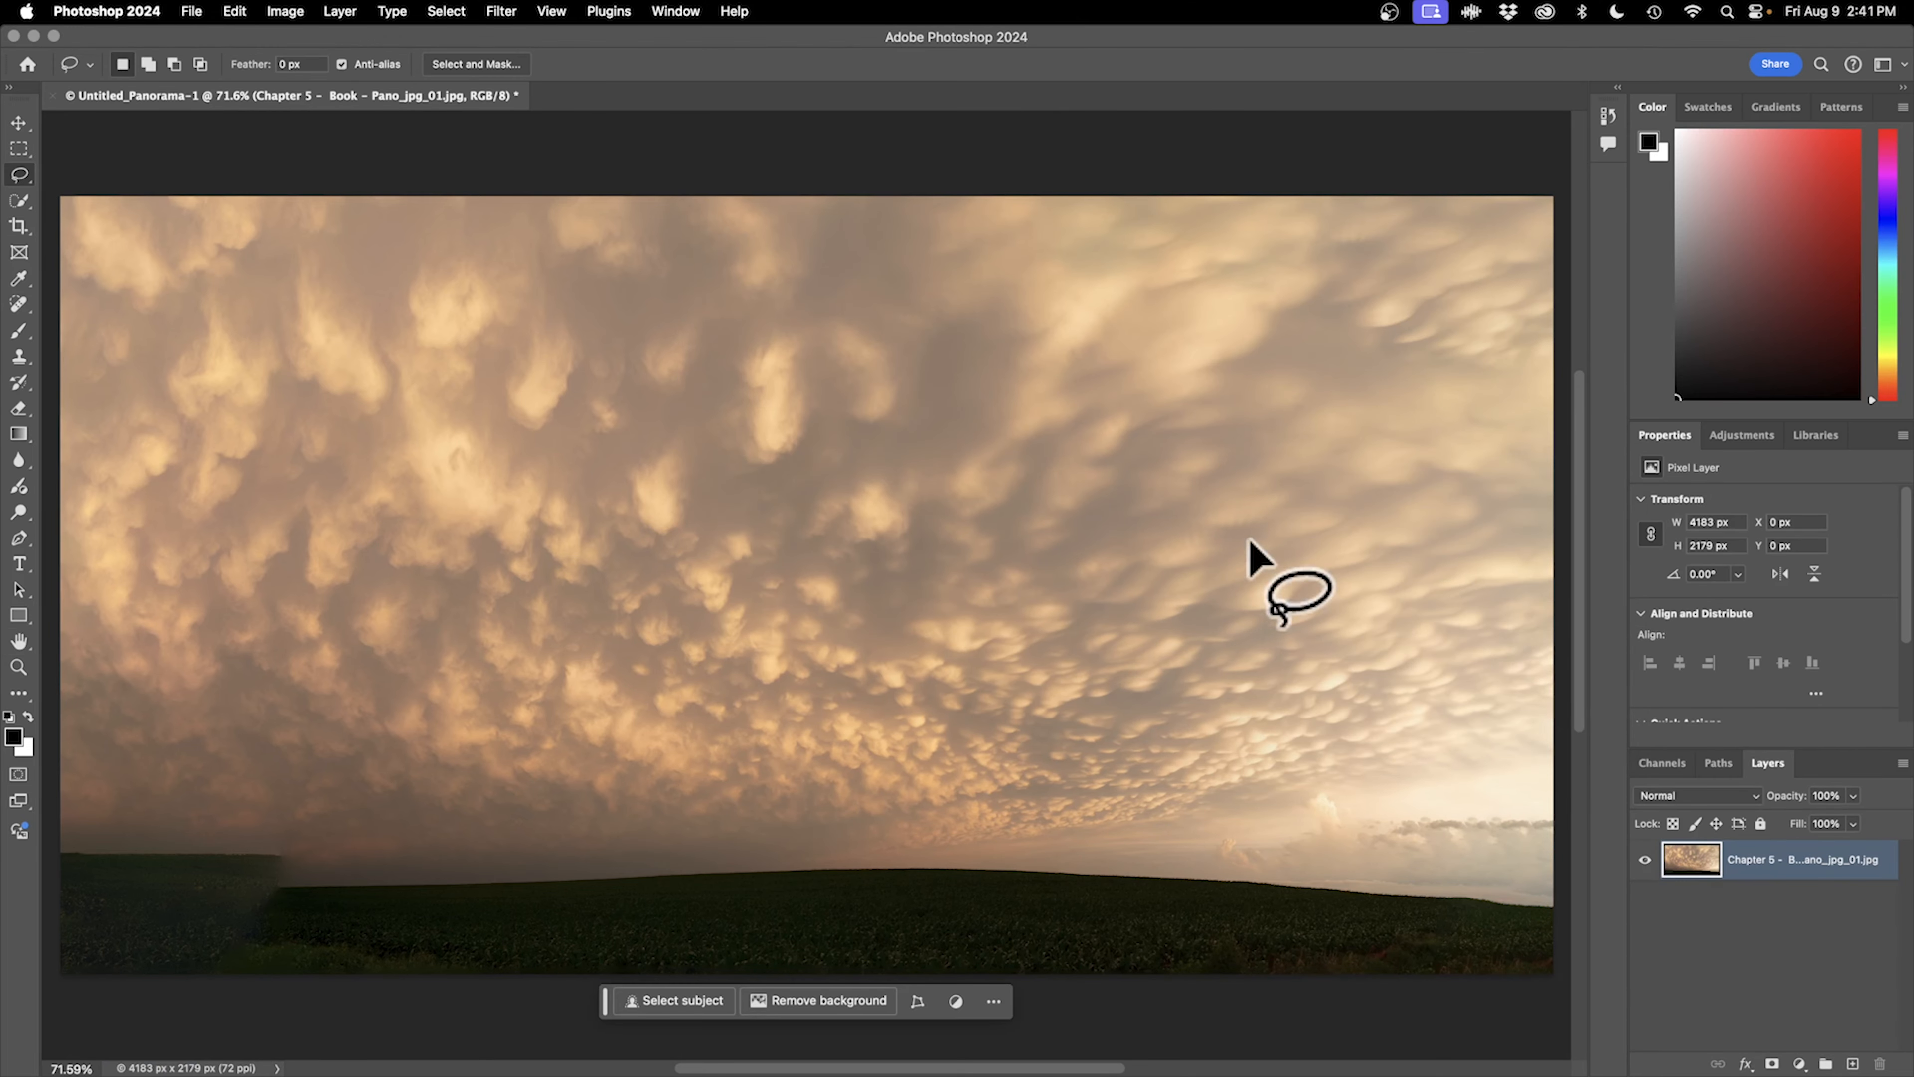
Close the panorama document without saving its changes and switch to Bridge.
{"action": "left_click", "coordinate": [57, 95]}
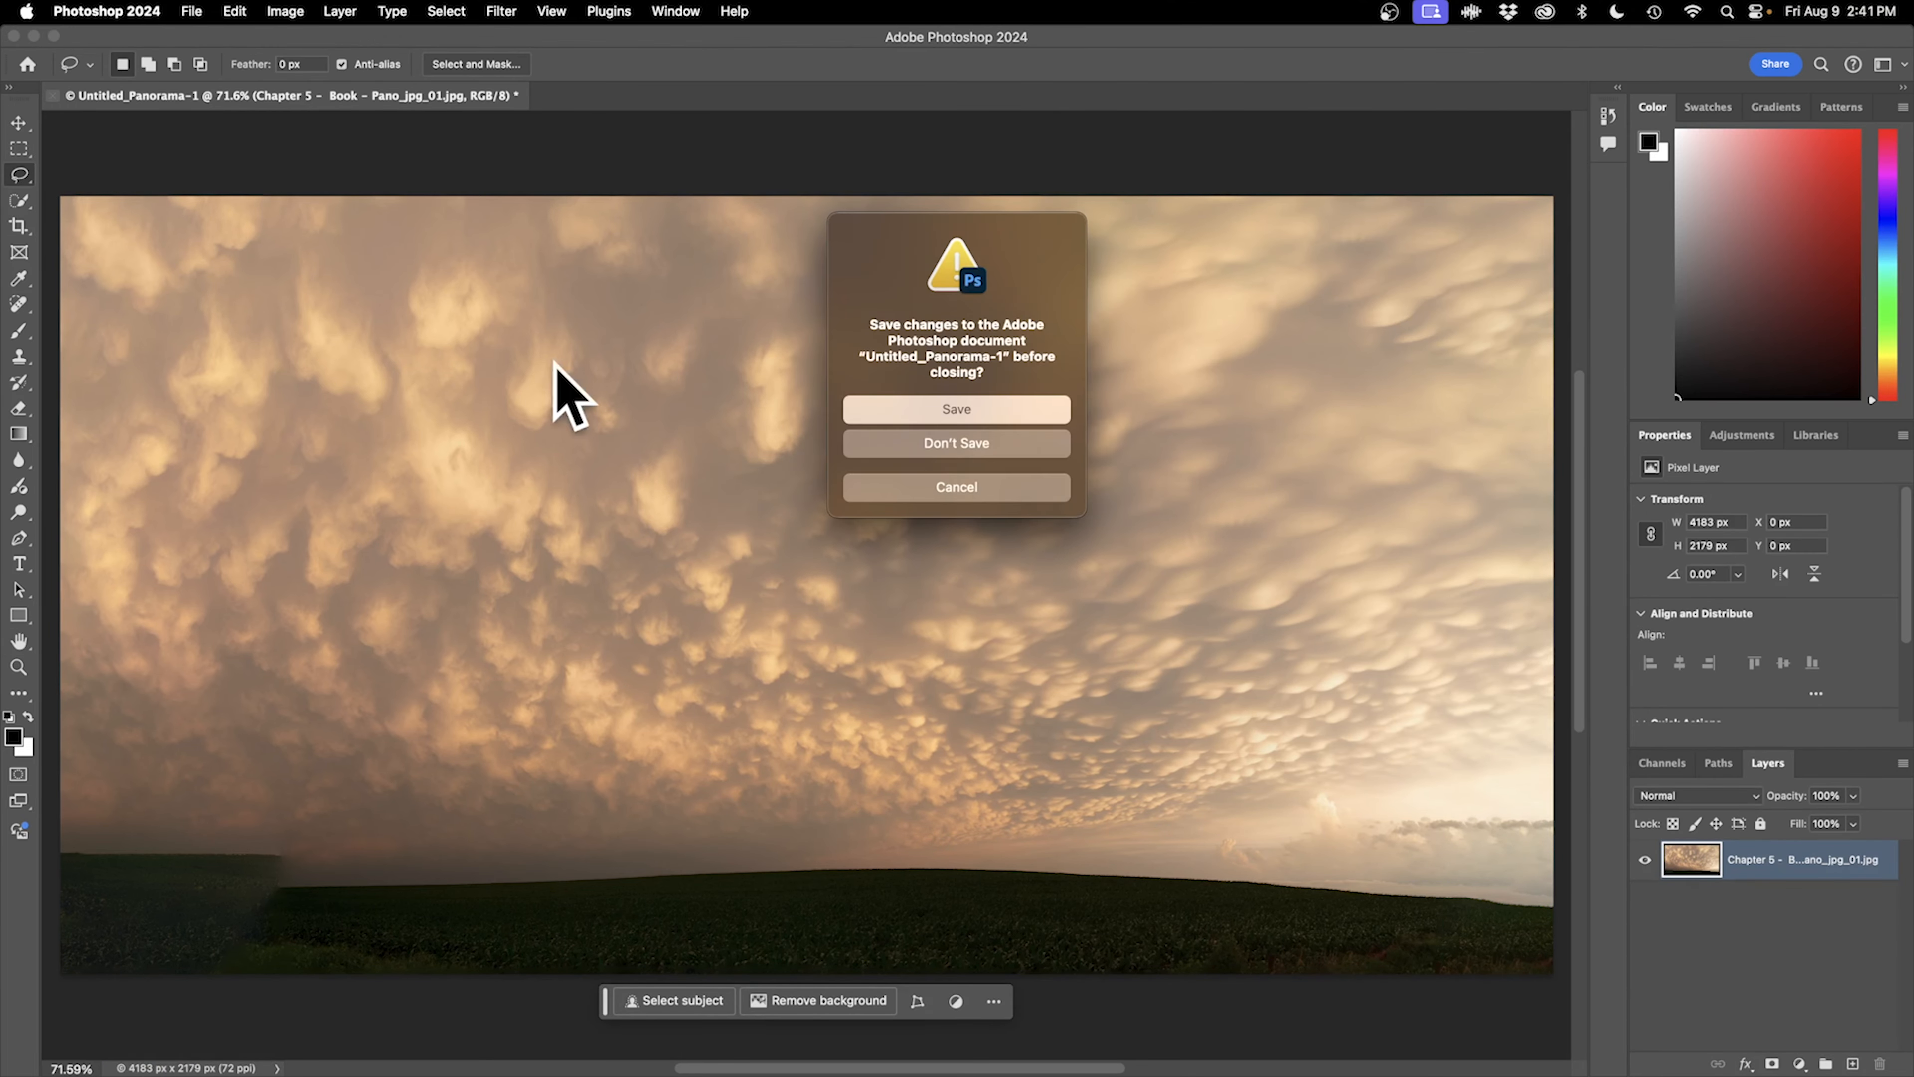
{"action": "left_click", "coordinate": [1024, 447]}
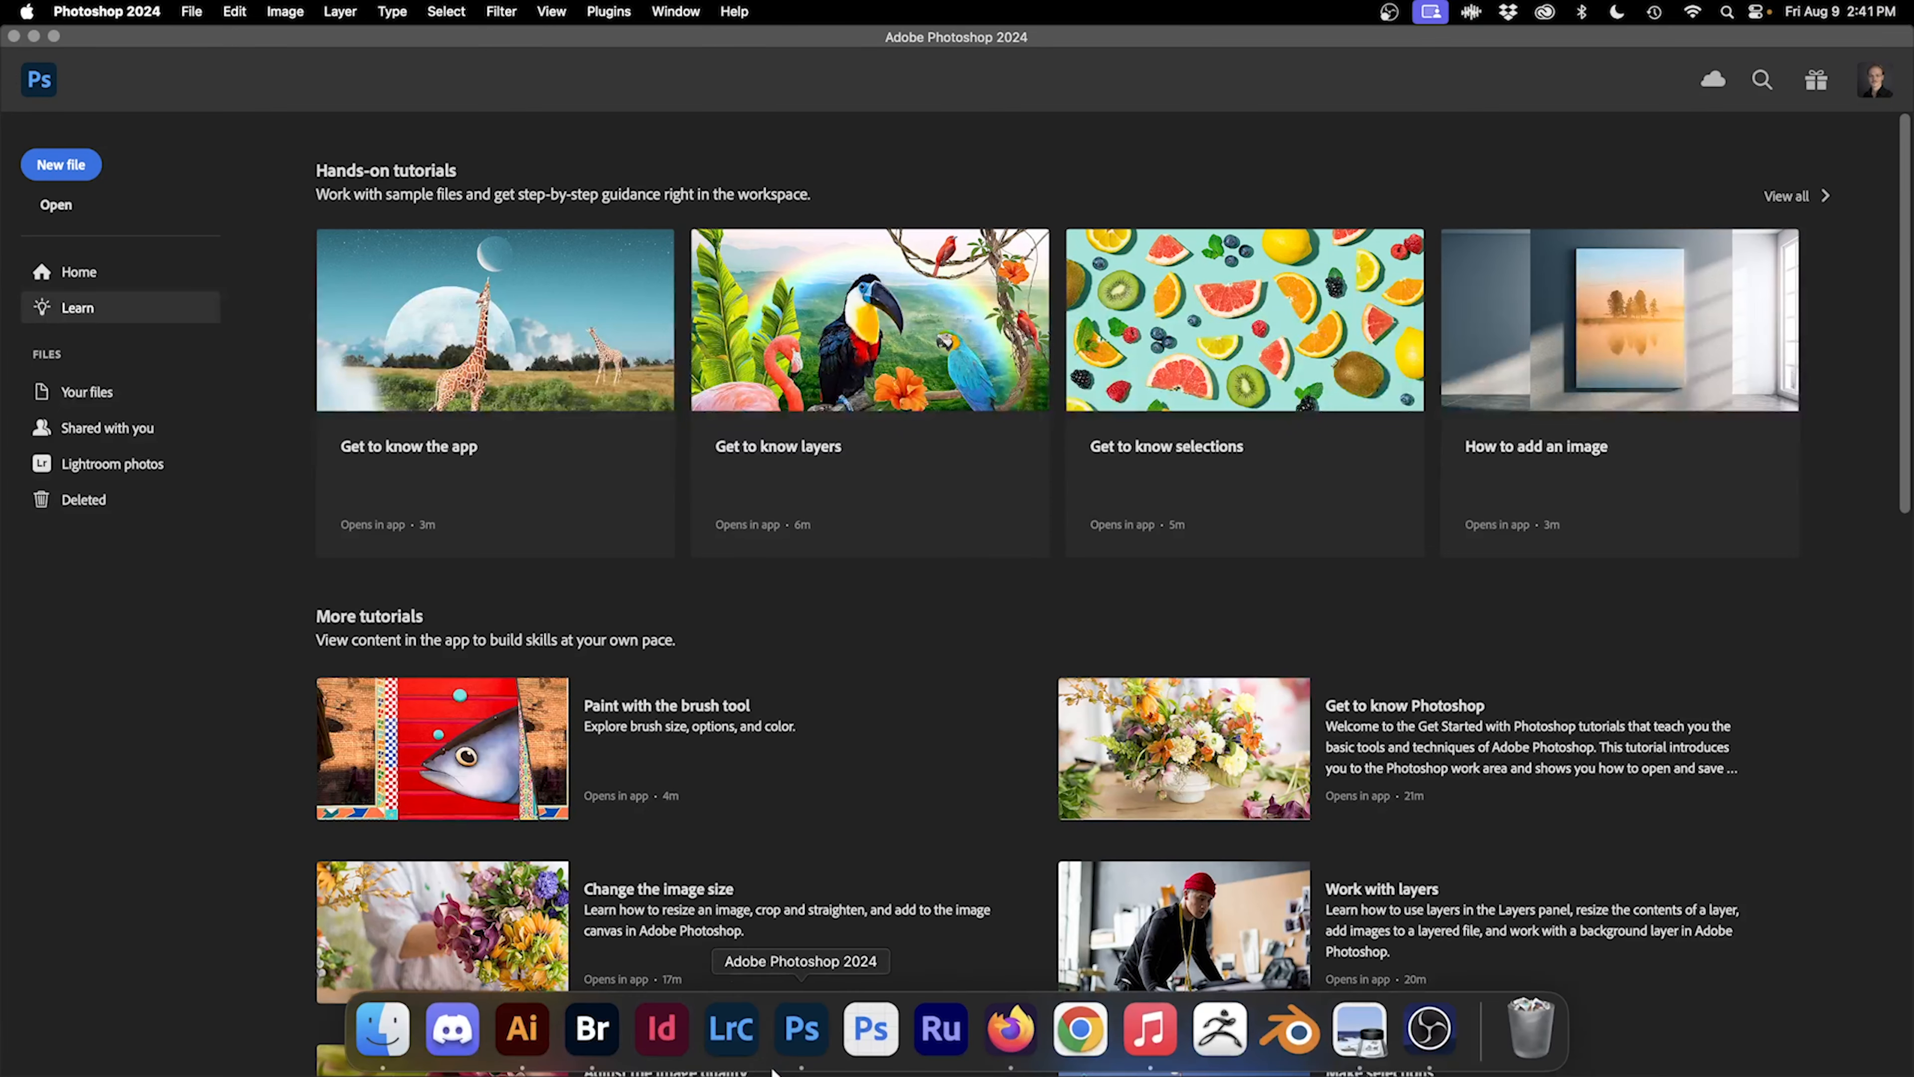
{"action": "left_click", "coordinate": [590, 1044]}
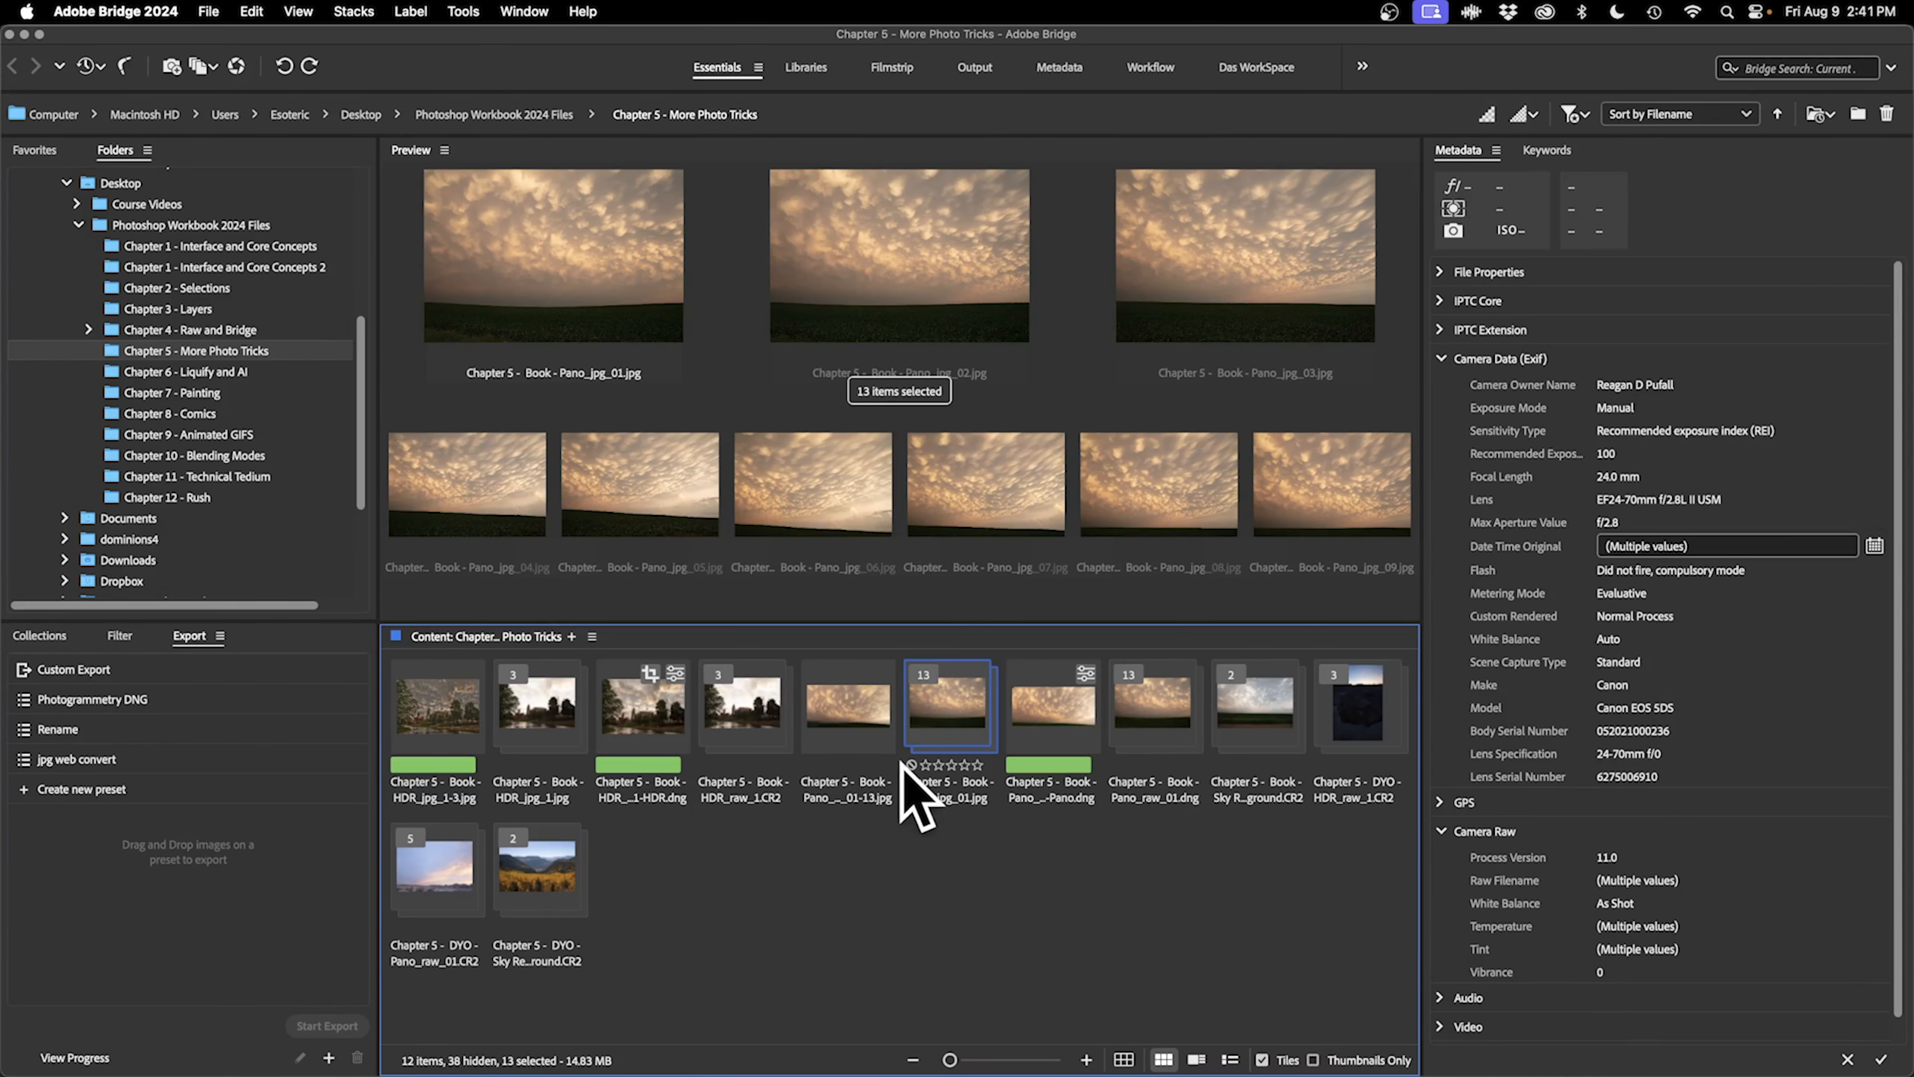
Label the JPEG panorama "Chapter 5 - Book - Pano_jpg_01-13.jpg" as Approved.
{"action": "left_click", "coordinate": [875, 725]}
{"action": "right_click", "coordinate": [875, 727]}
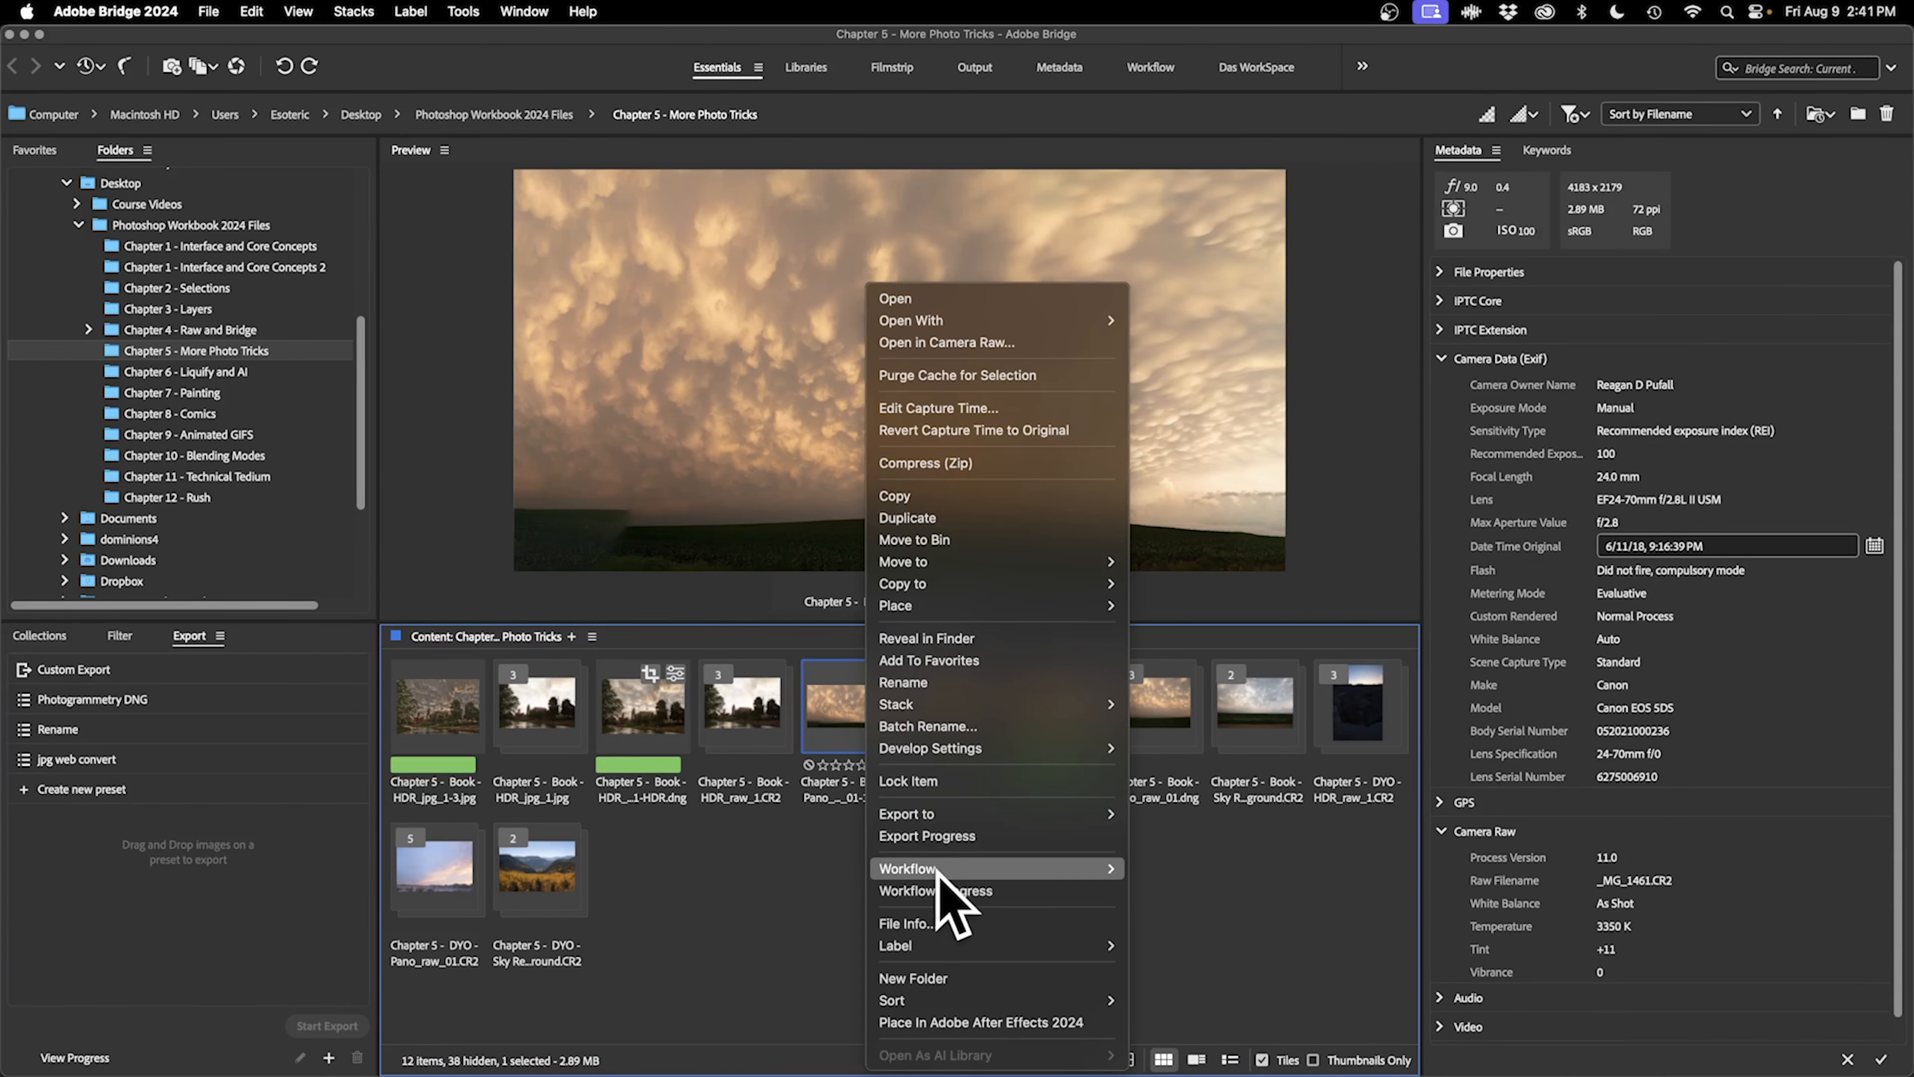
{"action": "mouse_move", "coordinate": [979, 946]}
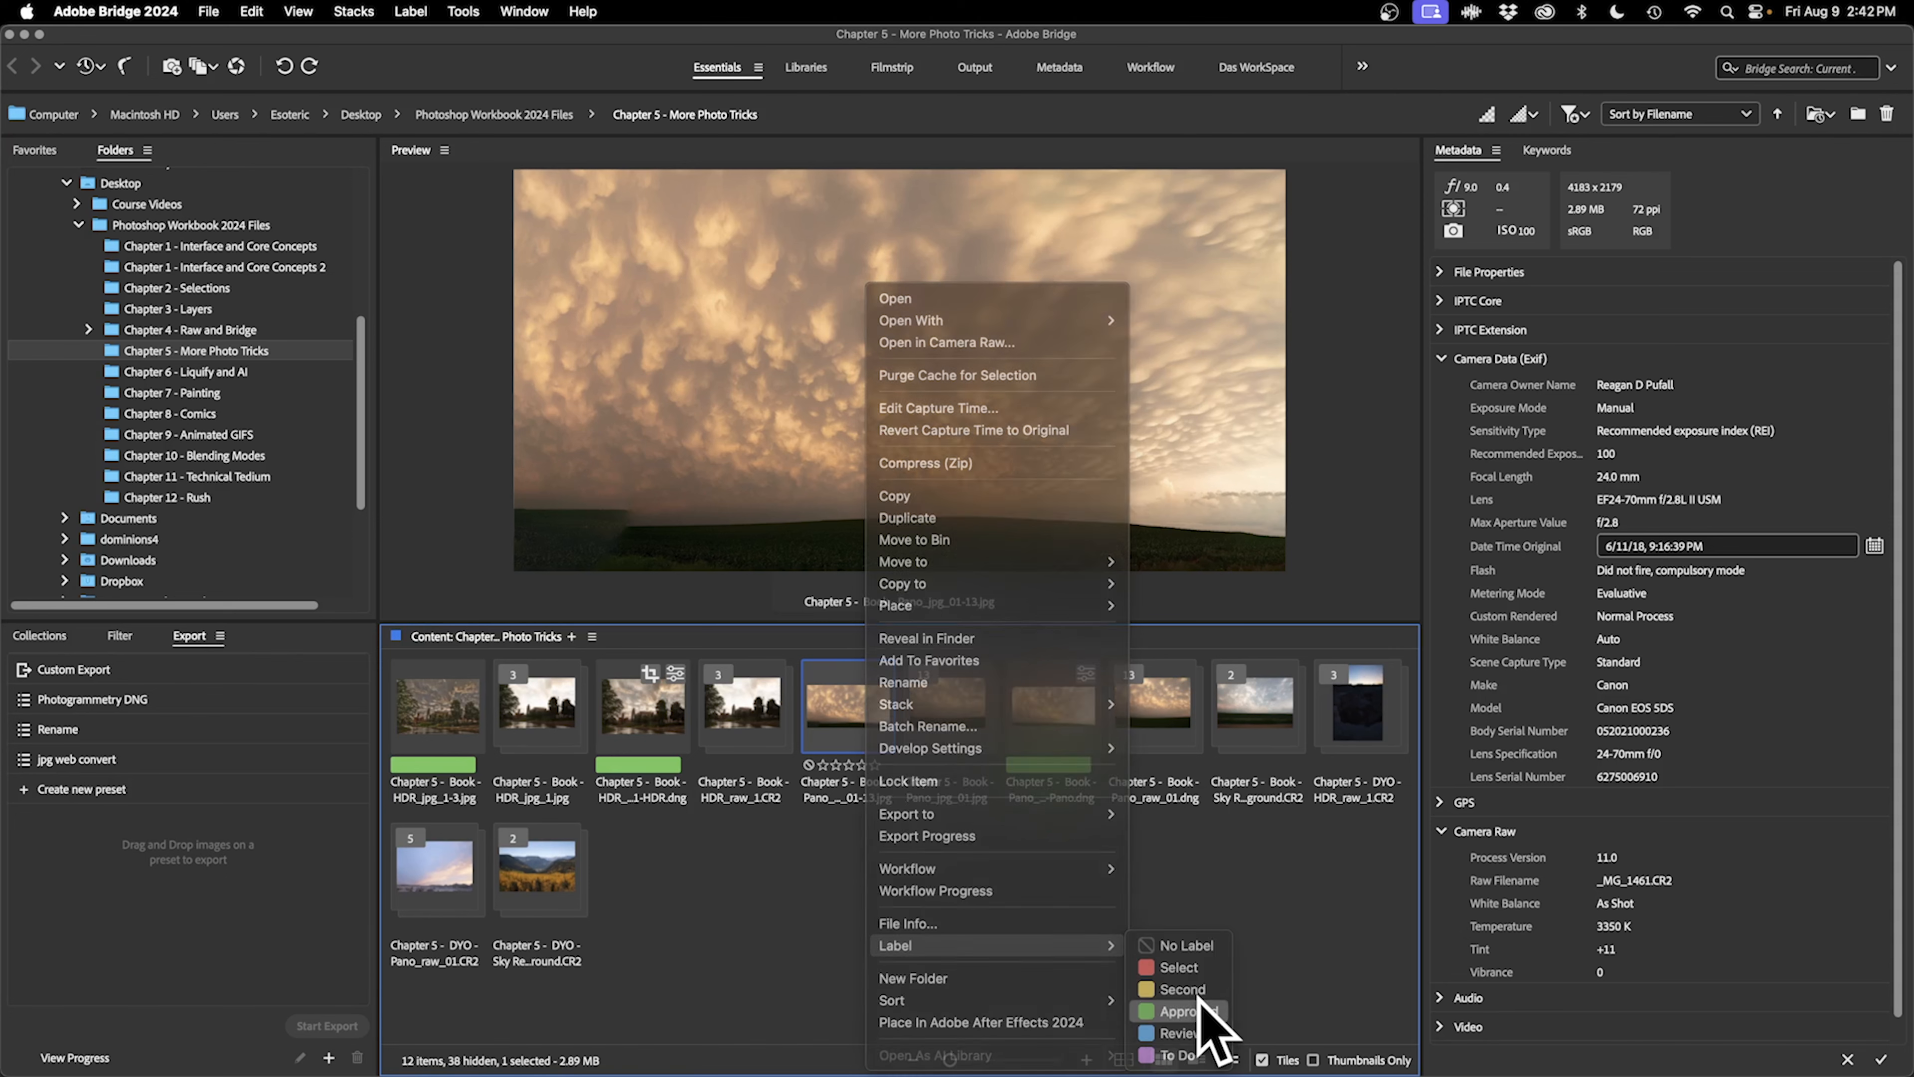
{"action": "left_click", "coordinate": [1200, 1011]}
Preview each of the HDR and panorama results labelled Approved.
{"action": "left_click", "coordinate": [440, 717]}
{"action": "left_click", "coordinate": [663, 746]}
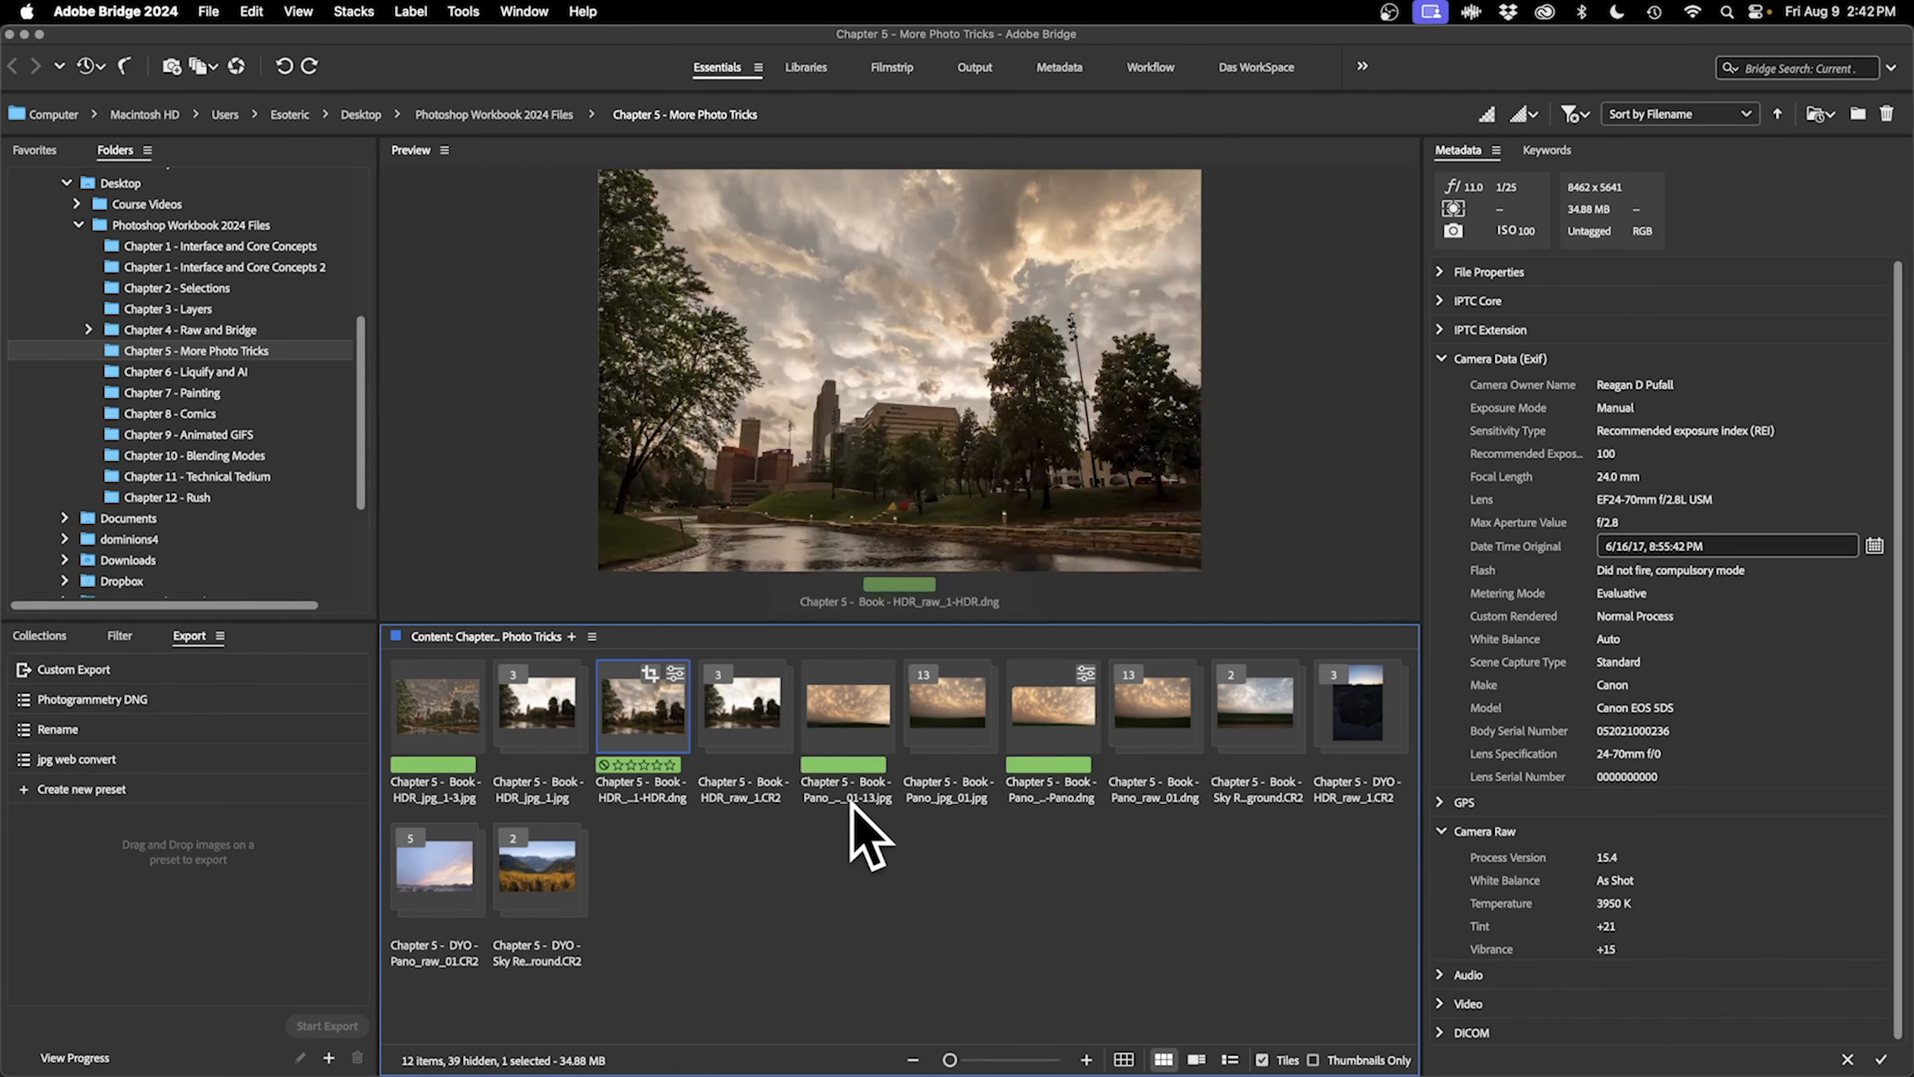
{"action": "left_click", "coordinate": [856, 735]}
{"action": "left_click", "coordinate": [1085, 740]}
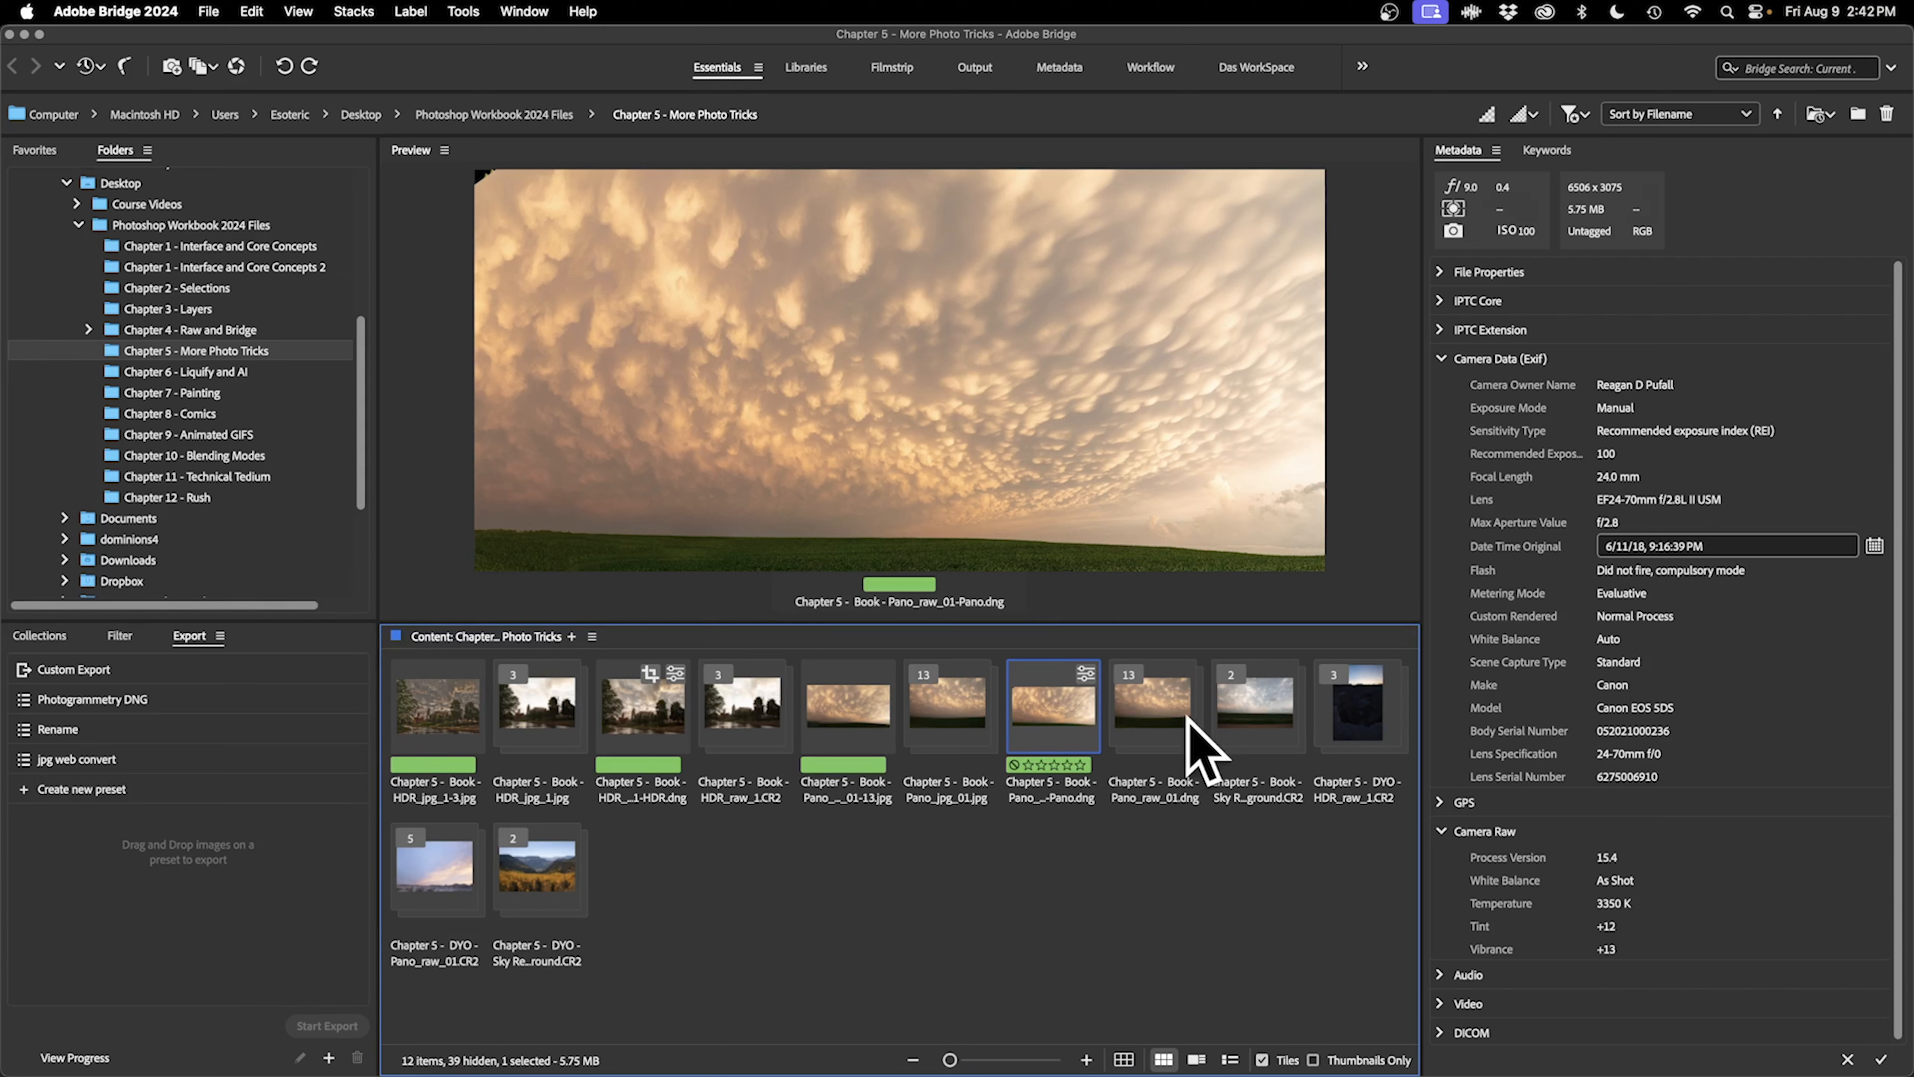
Expand the Chapter 5 Book Sky Replacement stack into its separate raw files and show the File Properties metadata.
{"action": "left_click", "coordinate": [1240, 712]}
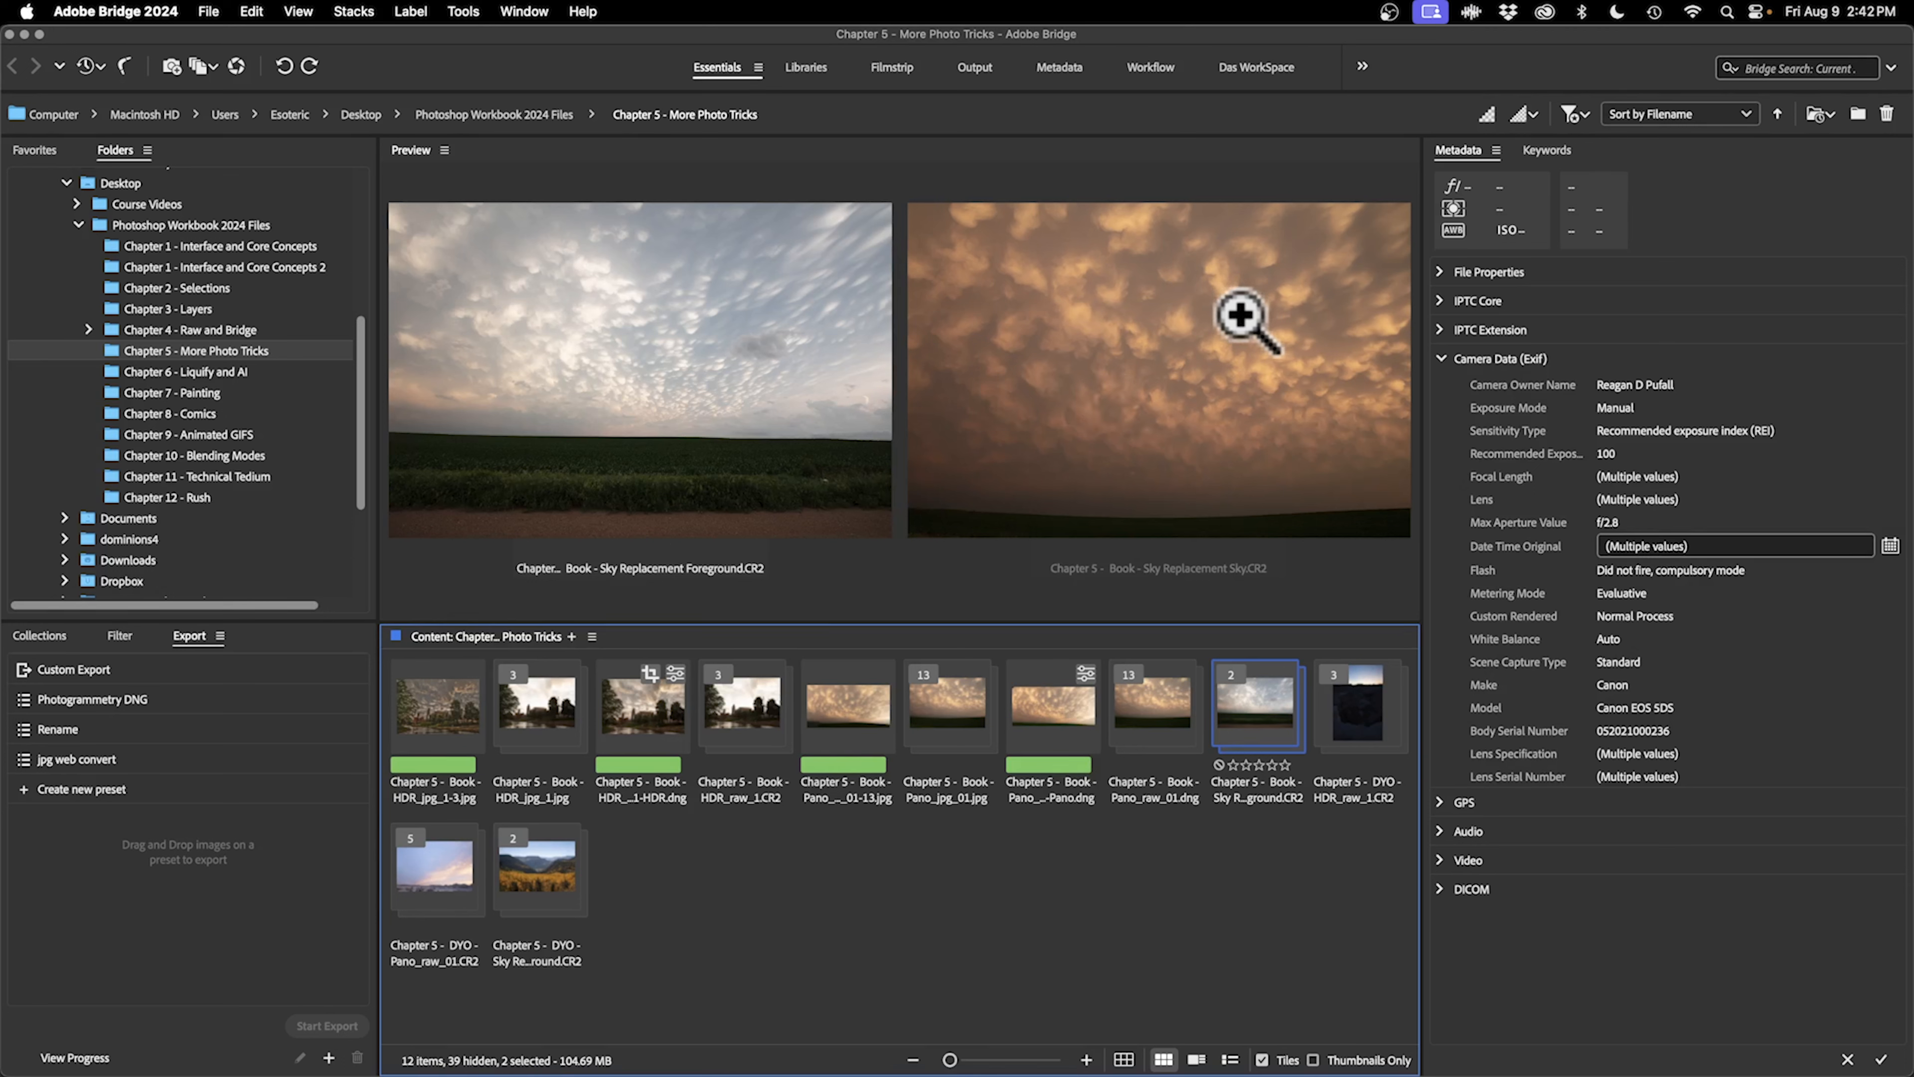
{"action": "left_click", "coordinate": [776, 422]}
{"action": "left_click", "coordinate": [1201, 822]}
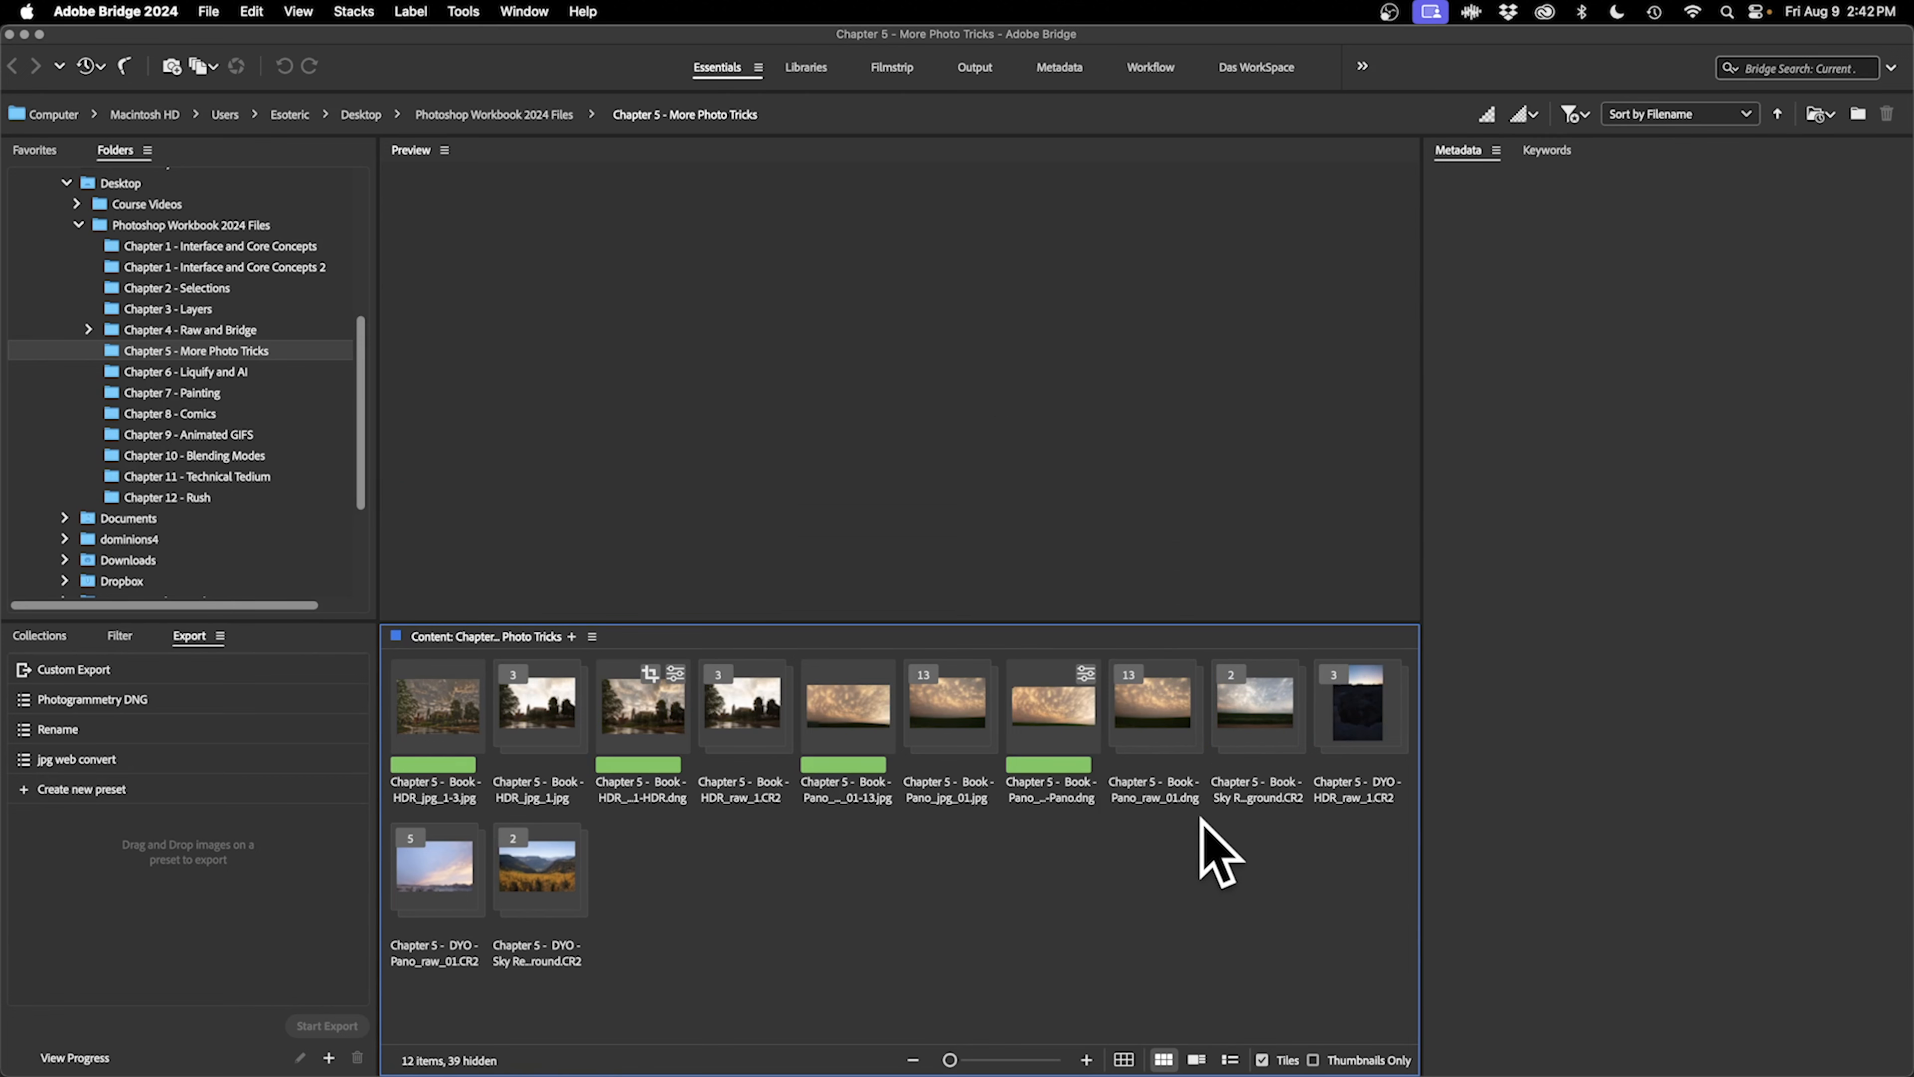
{"action": "left_click", "coordinate": [1268, 720]}
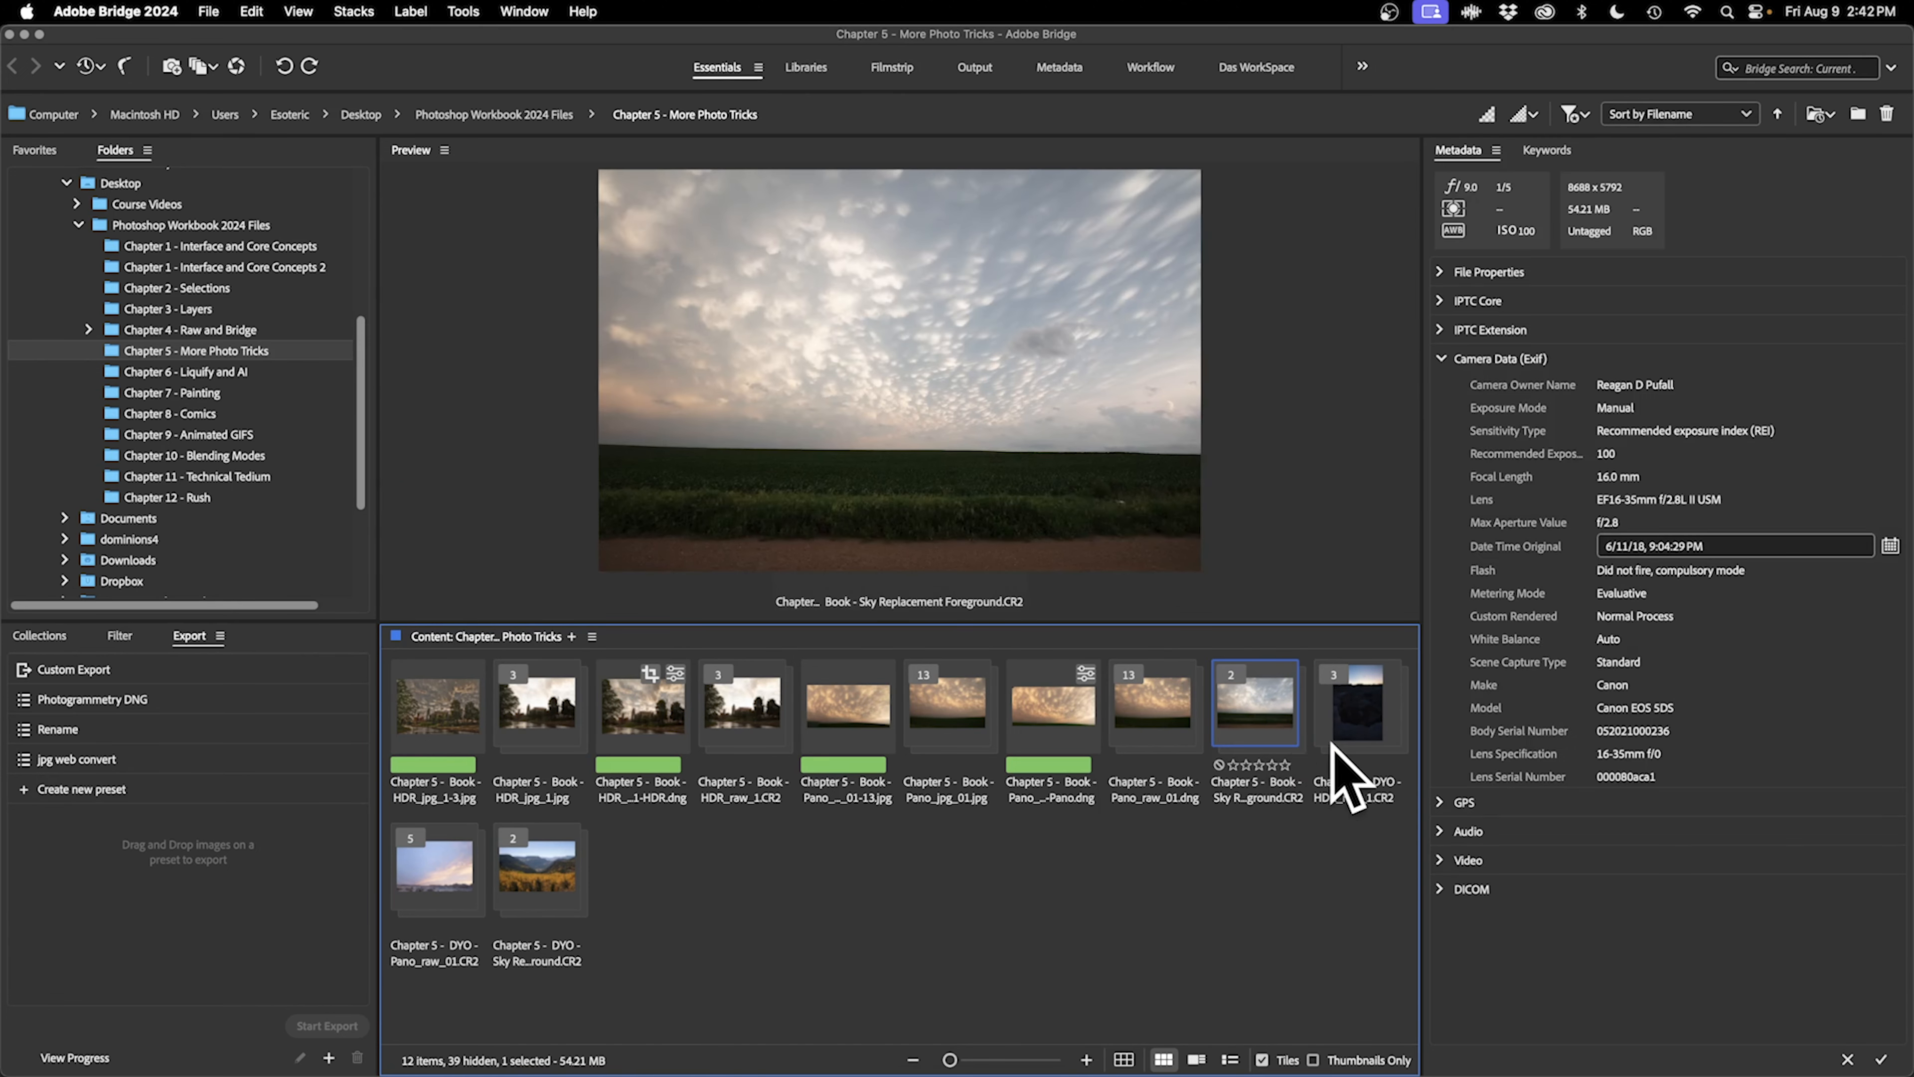
{"action": "left_click", "coordinate": [1316, 745]}
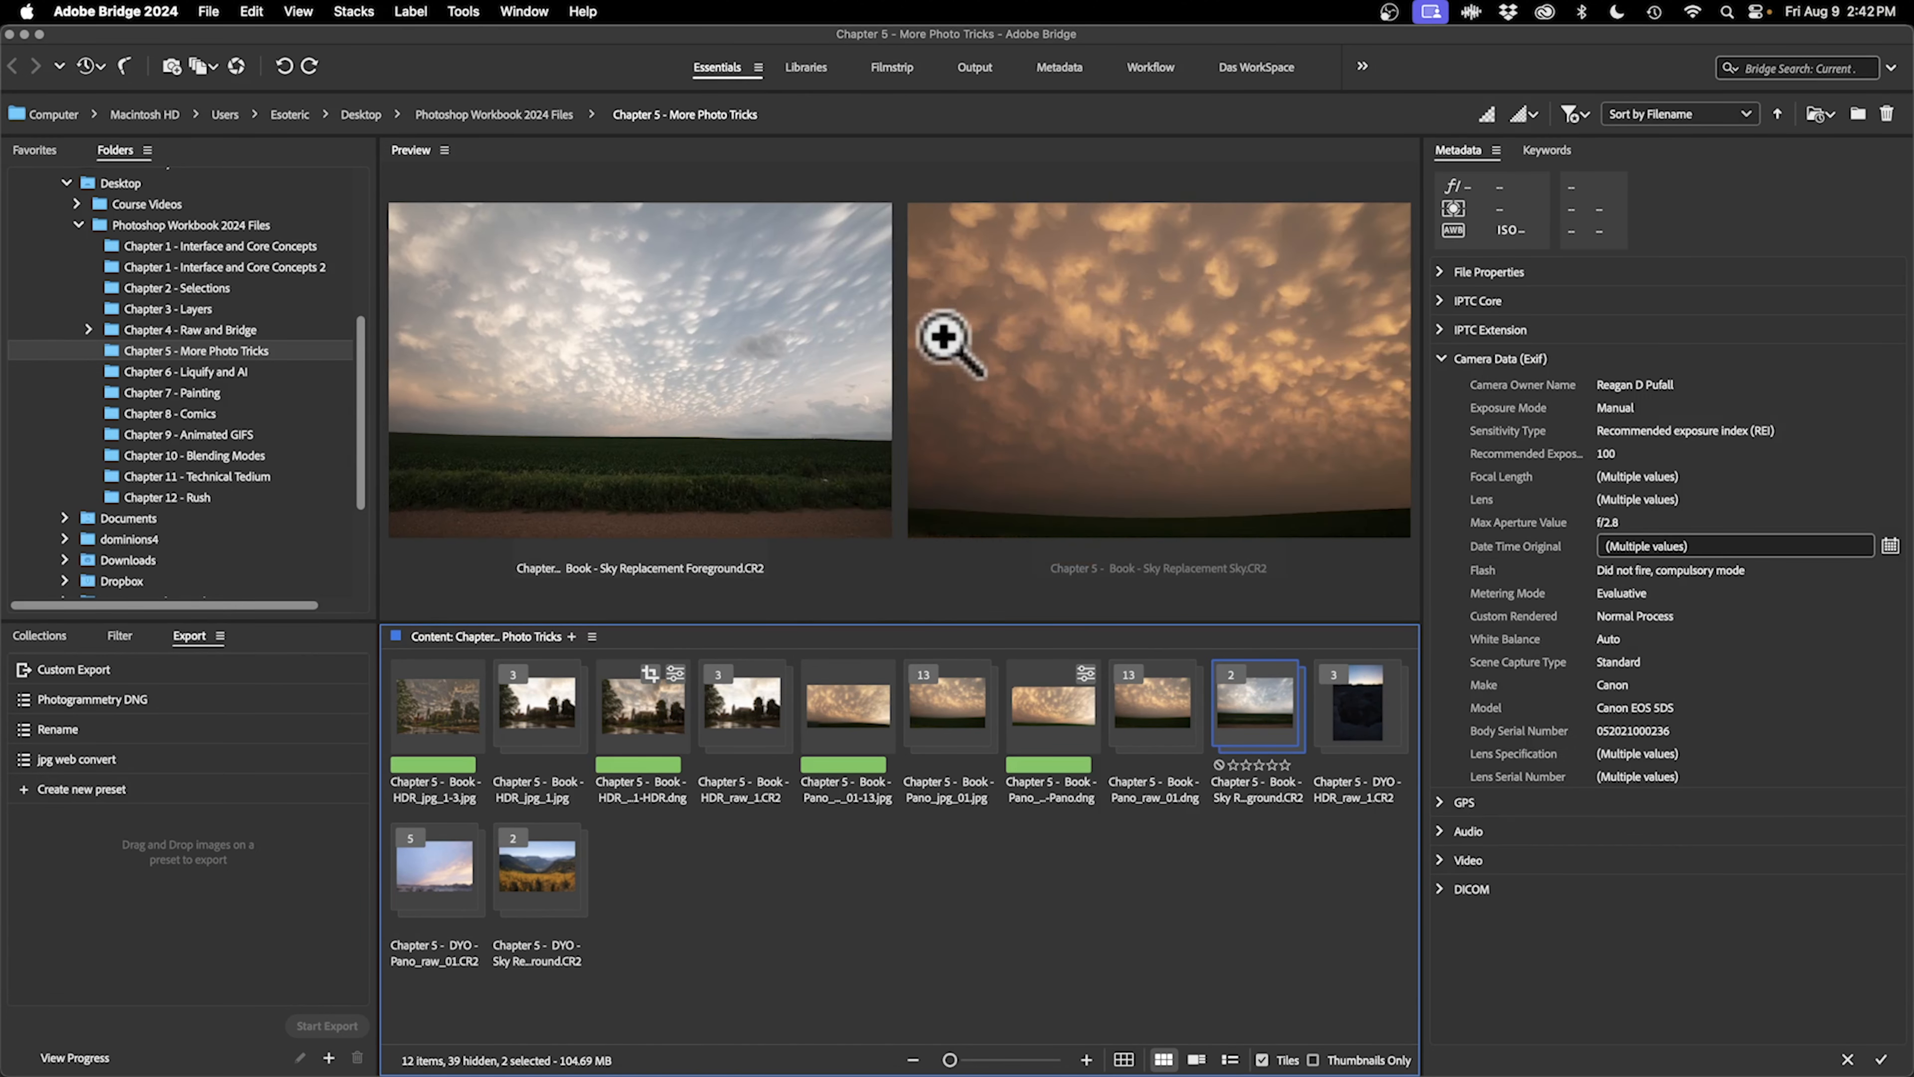
{"action": "left_click", "coordinate": [1443, 272]}
{"action": "left_click", "coordinate": [1231, 675]}
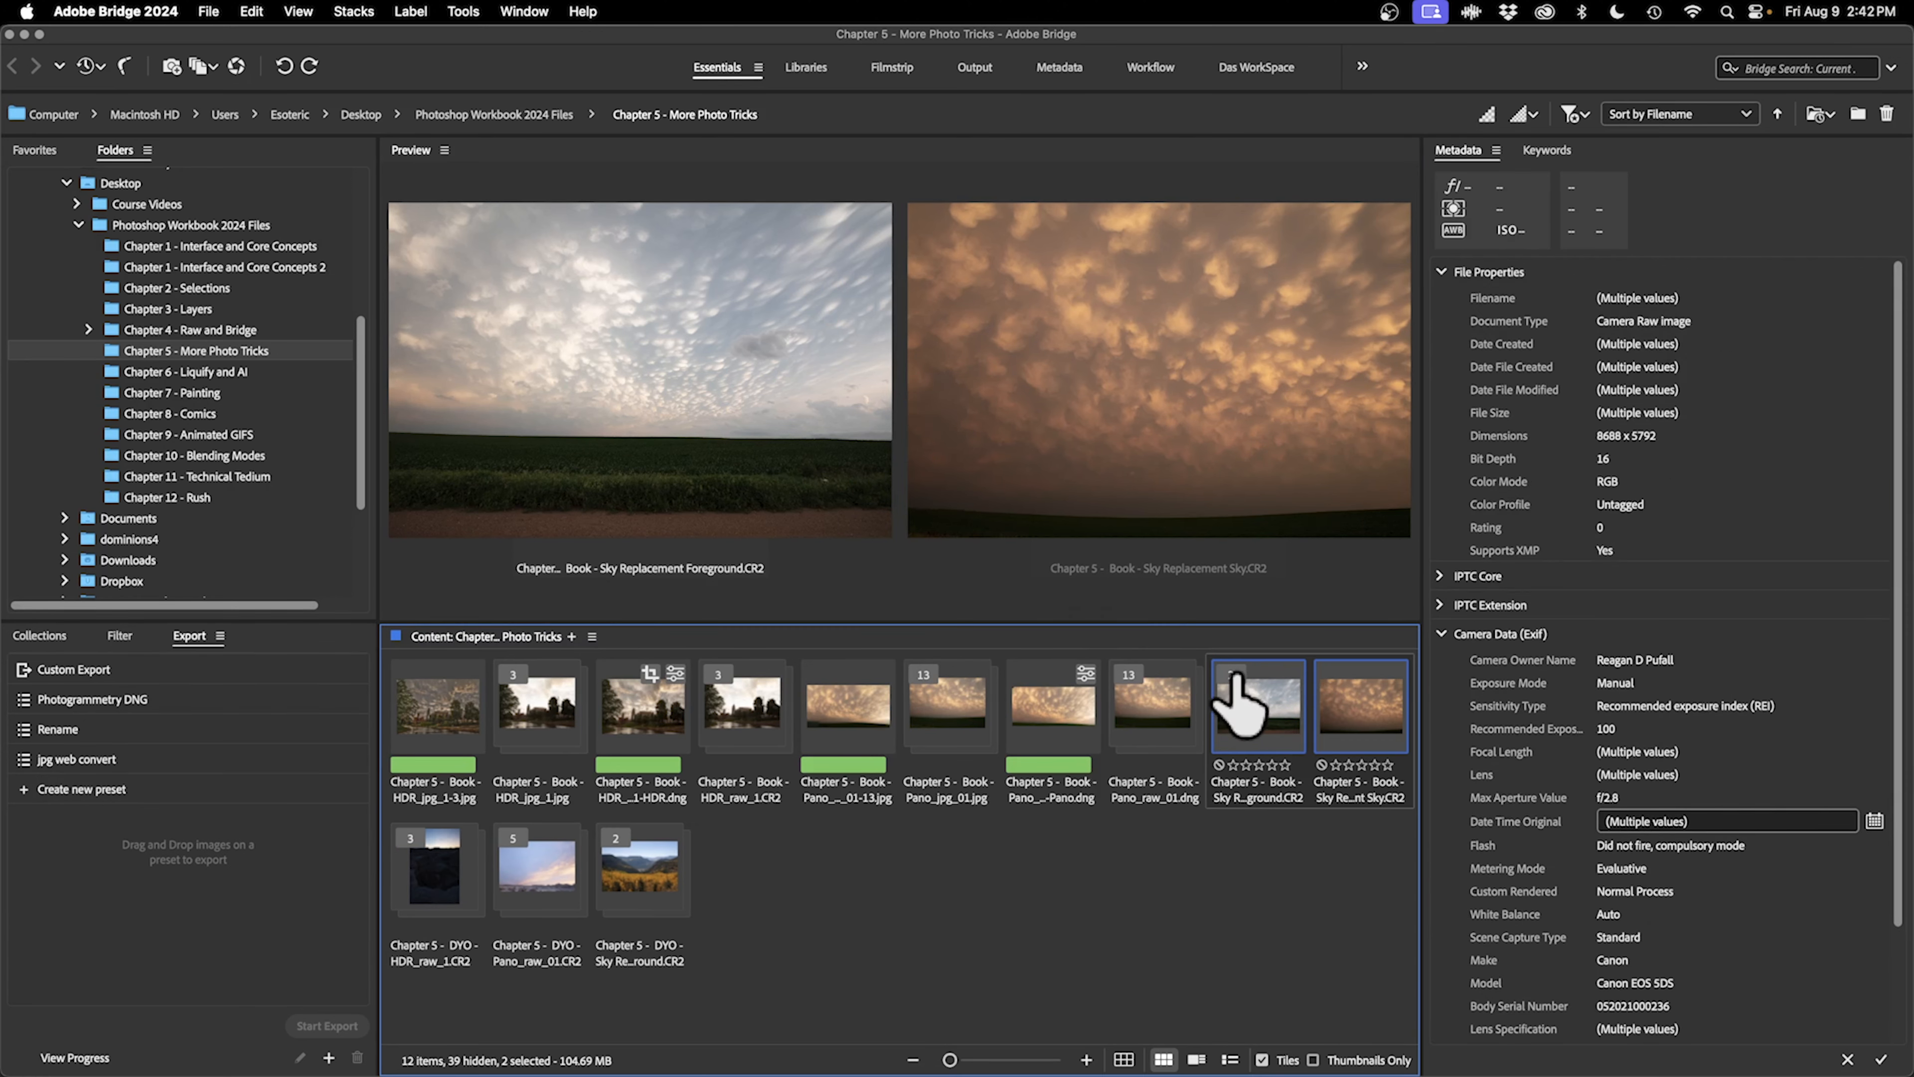
Compare the previews and creation times of the Sky Replacement Foreground and Sky raw files.
{"action": "left_click", "coordinate": [1368, 746]}
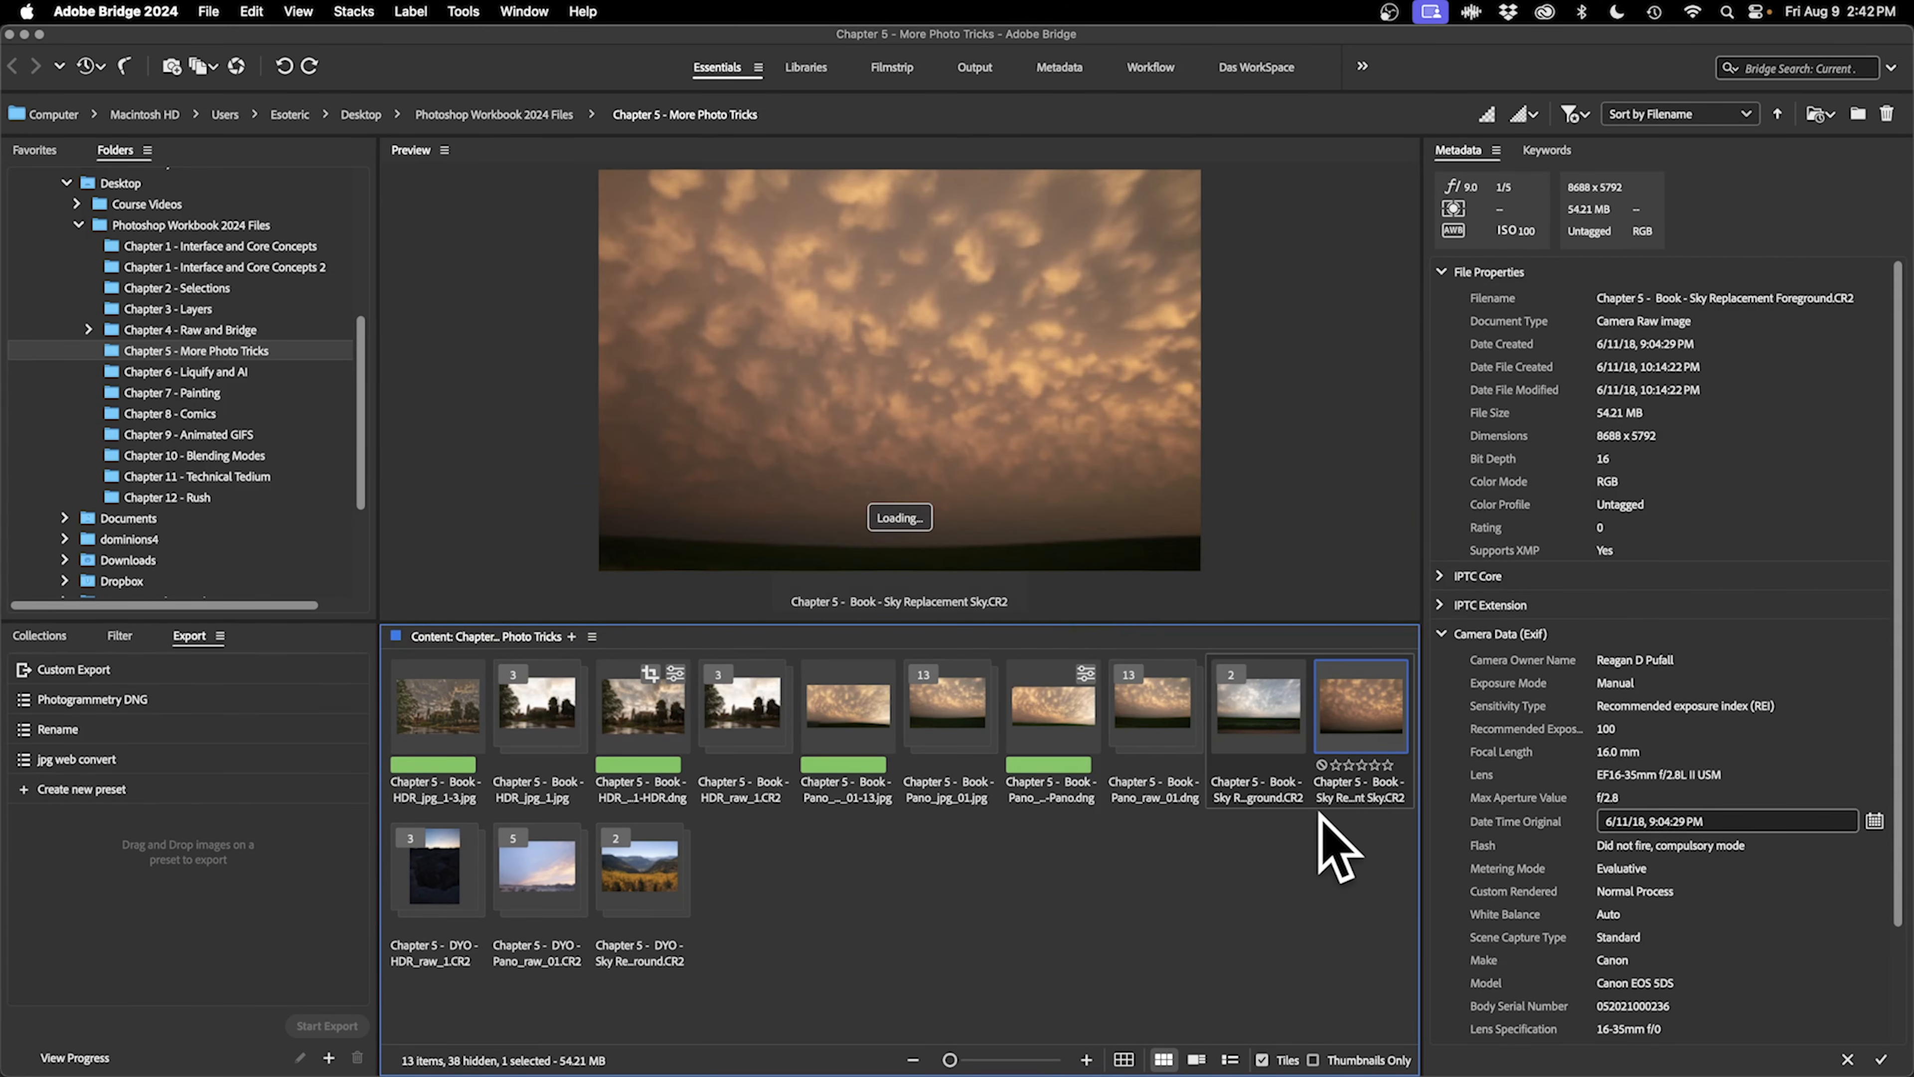
{"action": "left_click", "coordinate": [1285, 754]}
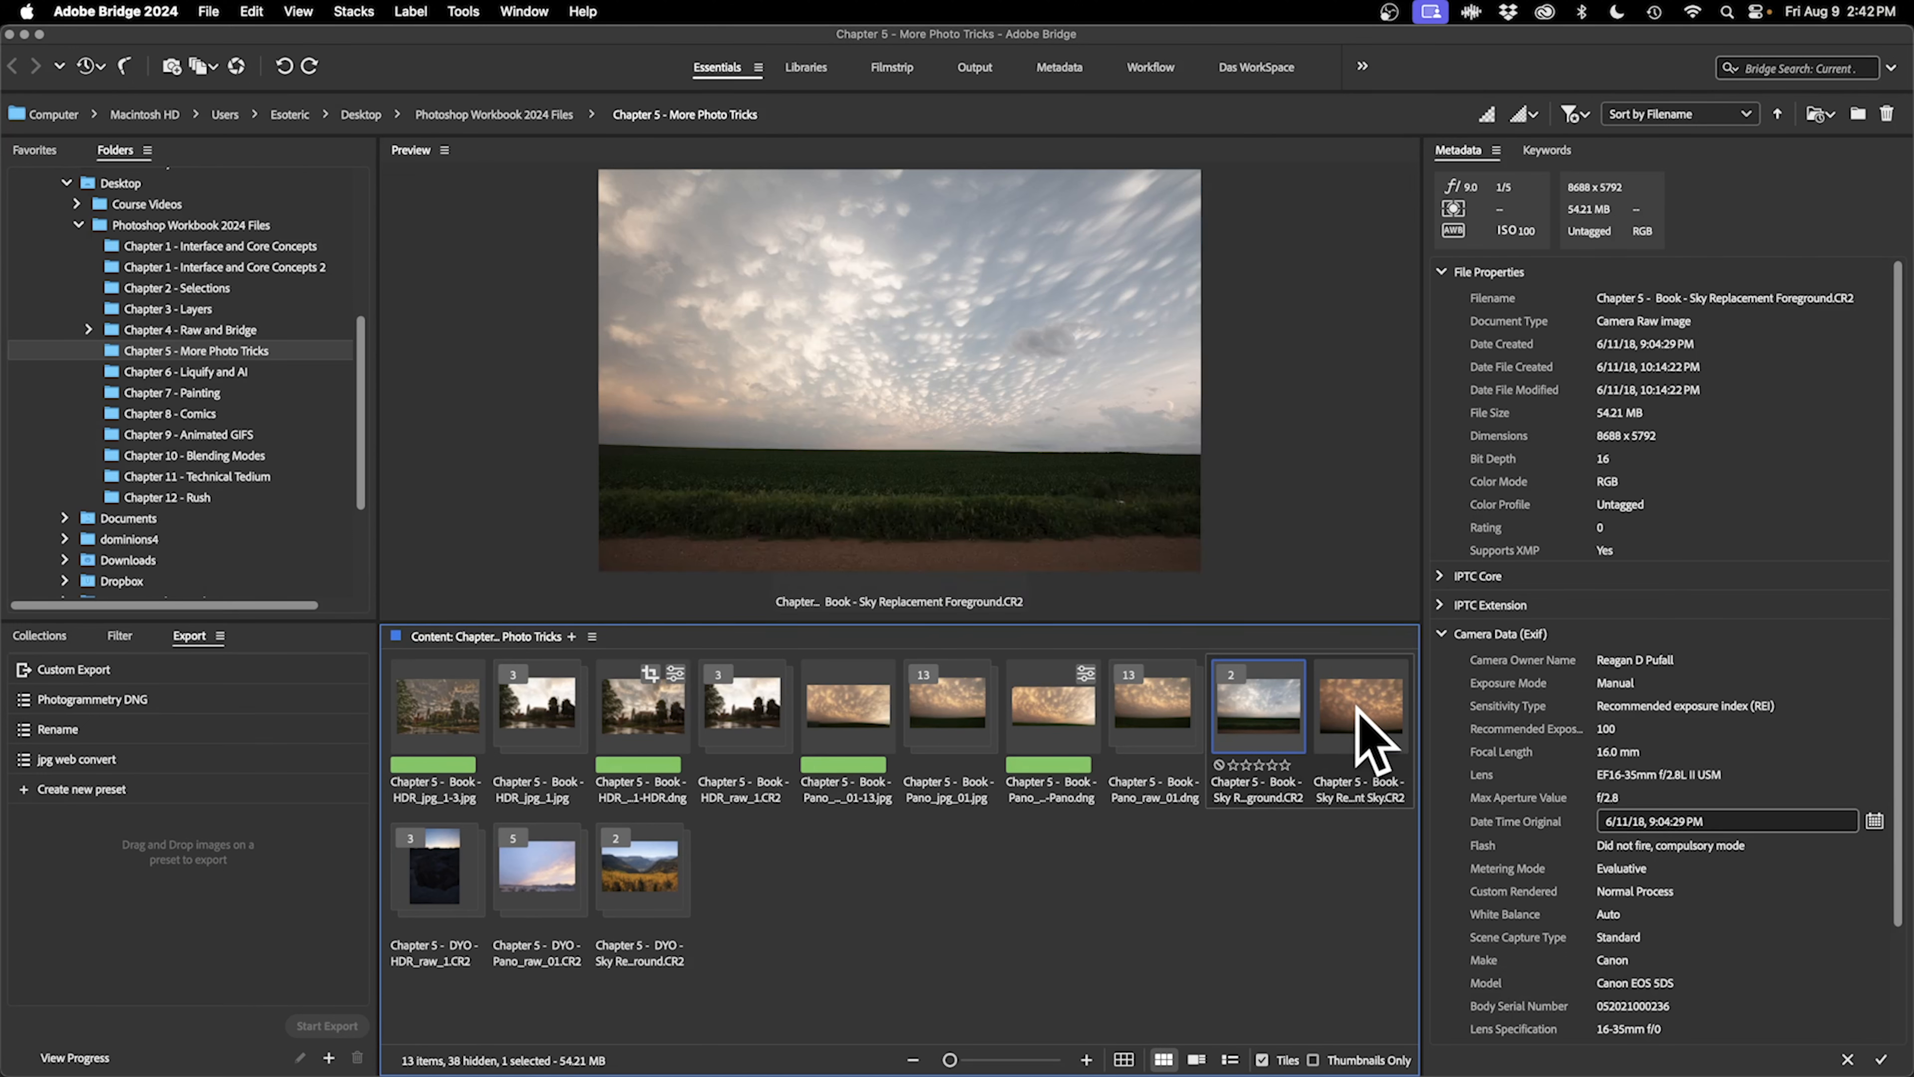
{"action": "left_click", "coordinate": [1366, 735]}
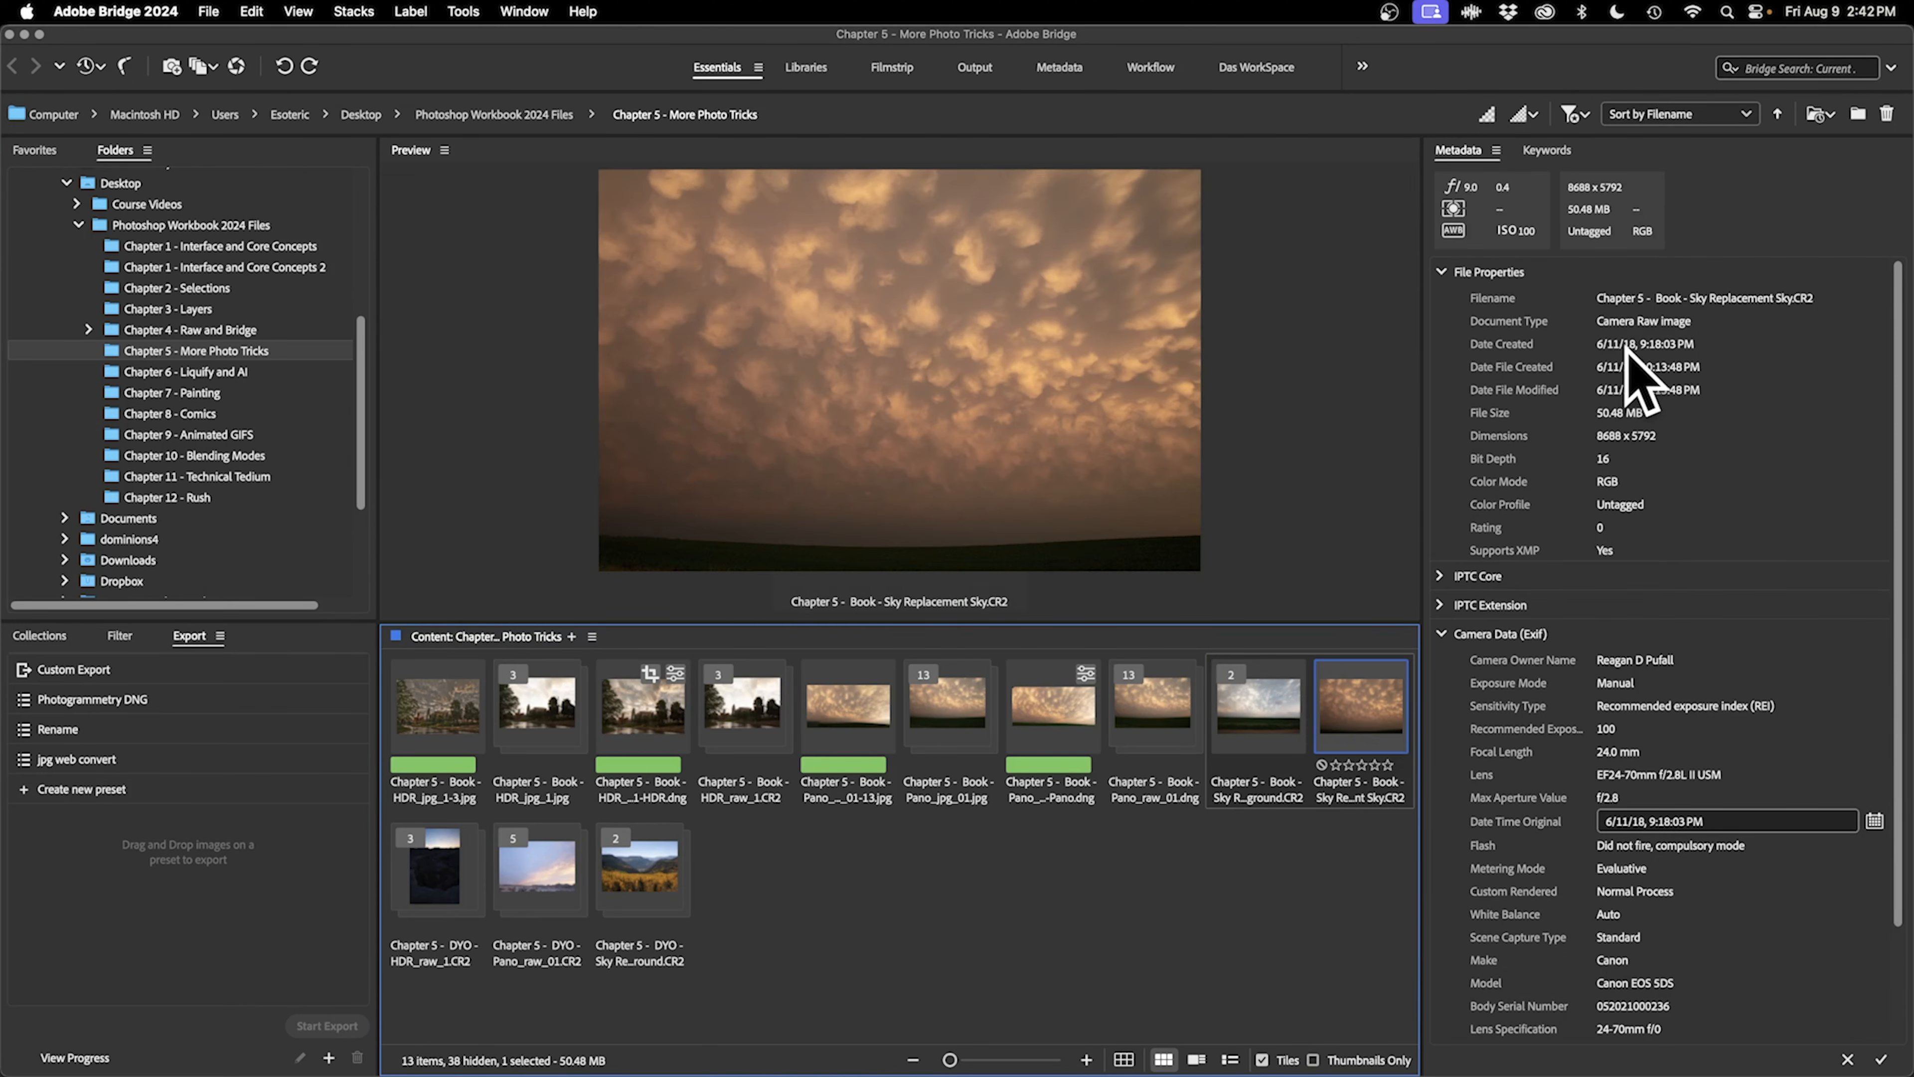
{"action": "left_click", "coordinate": [1267, 724]}
{"action": "left_click", "coordinate": [1340, 725]}
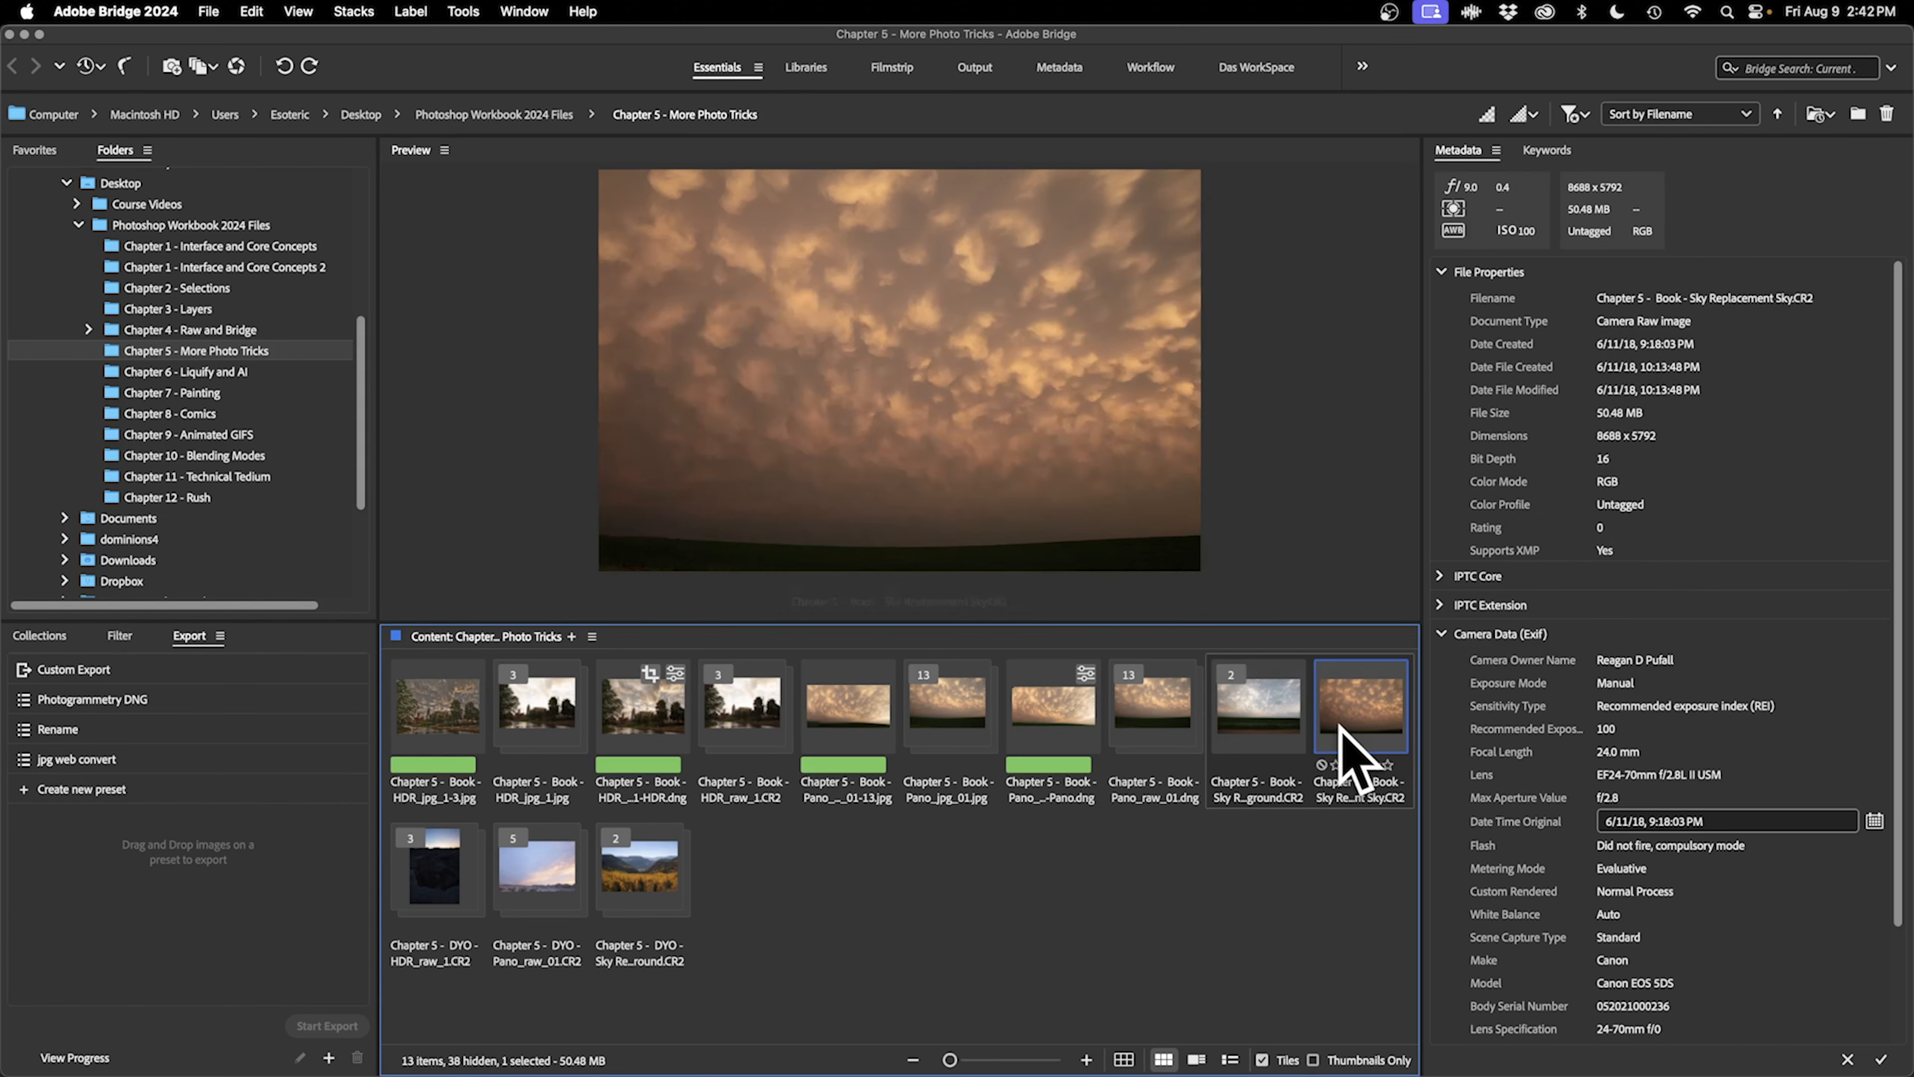
{"action": "left_click", "coordinate": [1285, 725]}
{"action": "left_click", "coordinate": [1344, 724]}
{"action": "left_click", "coordinate": [1281, 716]}
{"action": "left_click", "coordinate": [1335, 712]}
{"action": "left_click", "coordinate": [1295, 716]}
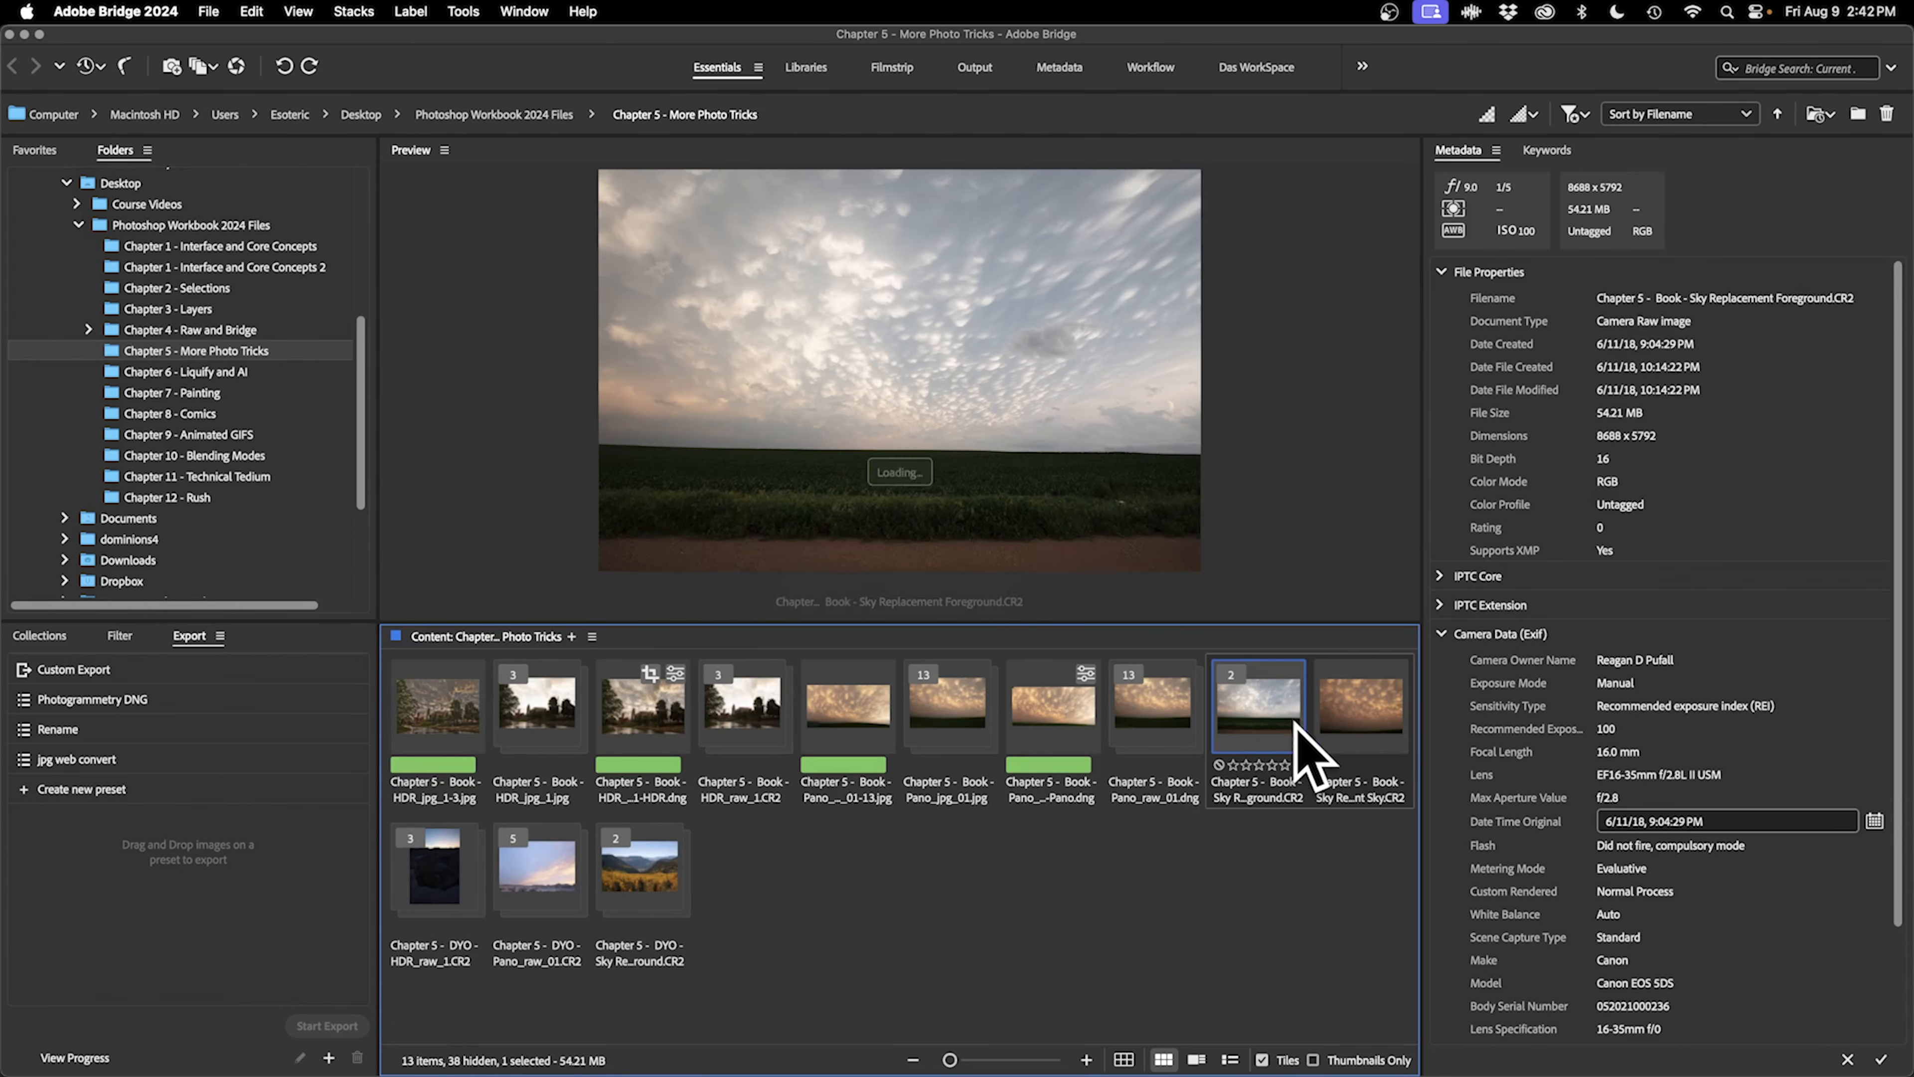
Open the Sky Replacement Foreground and Sky raw files together with Adobe Photoshop 2024.
{"action": "left_click", "coordinate": [1338, 720], "text": "super"}
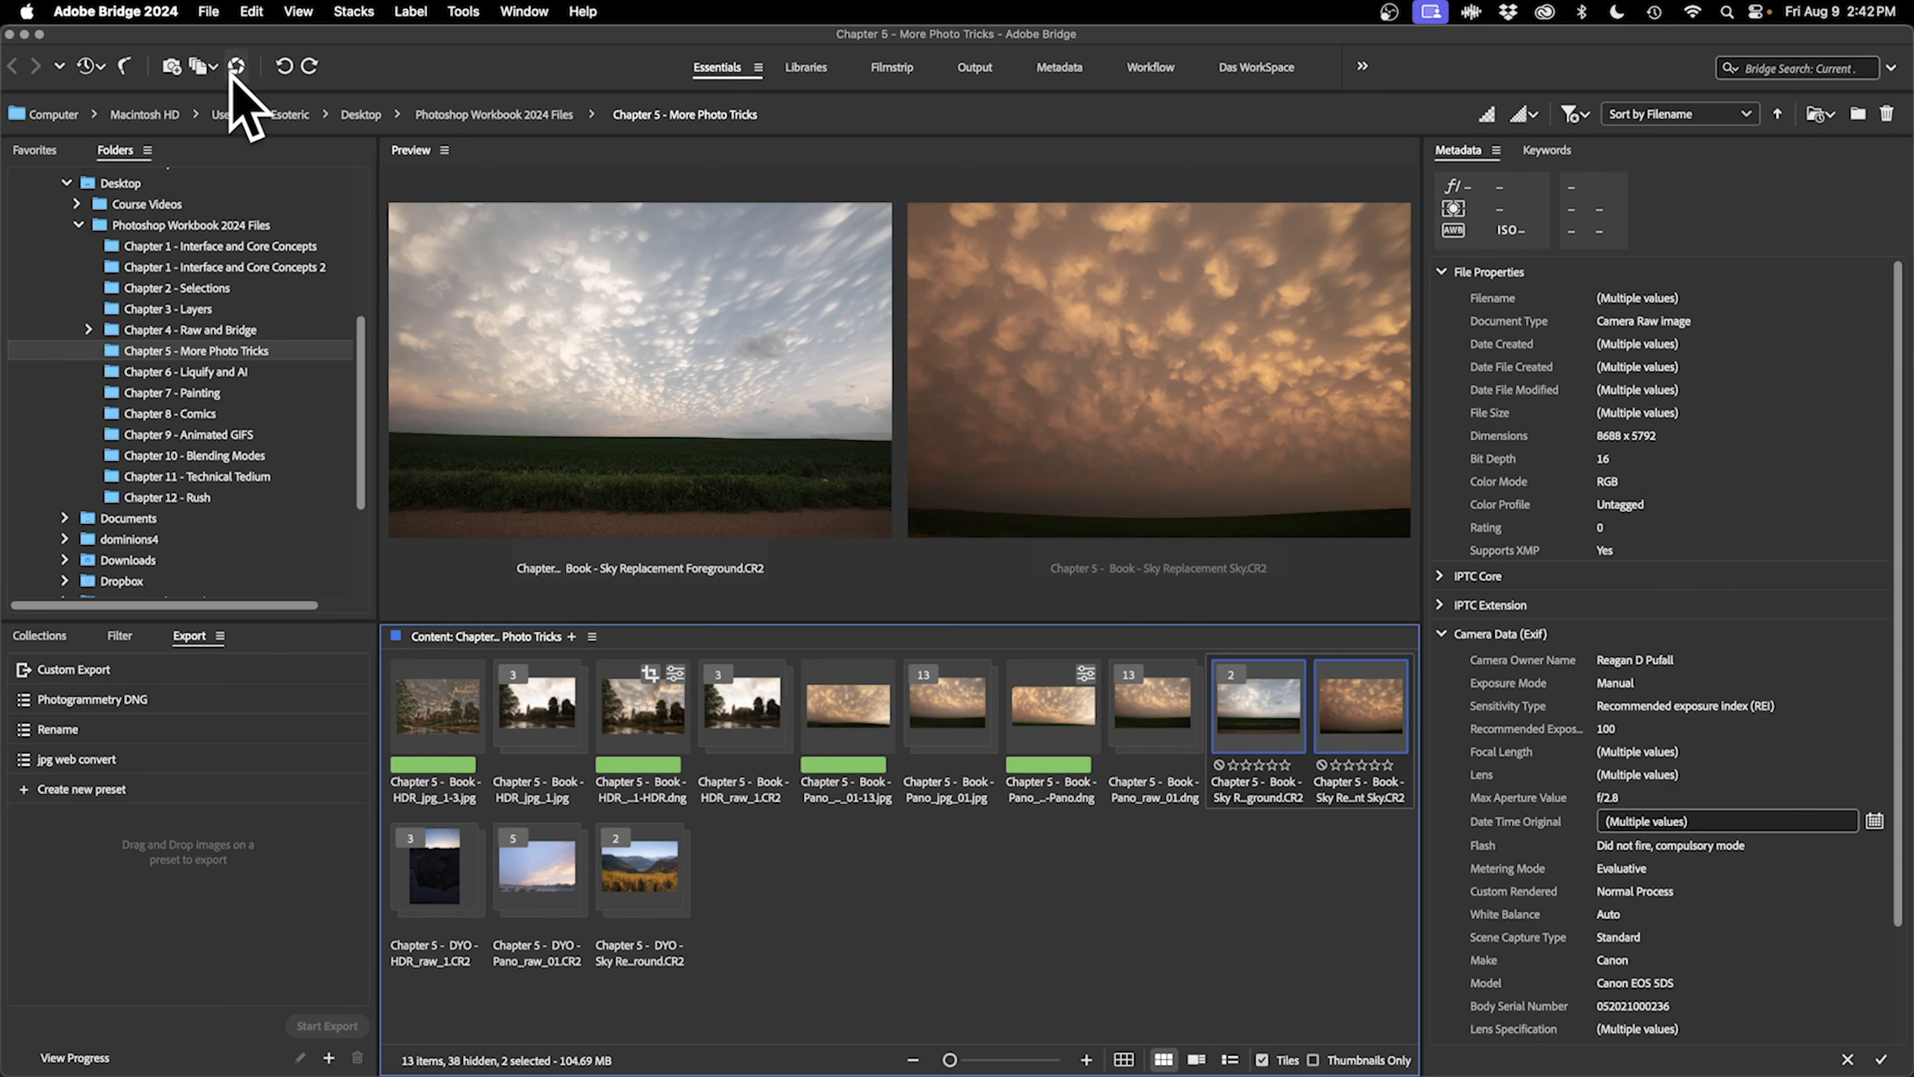
{"action": "right_click", "coordinate": [1307, 754]}
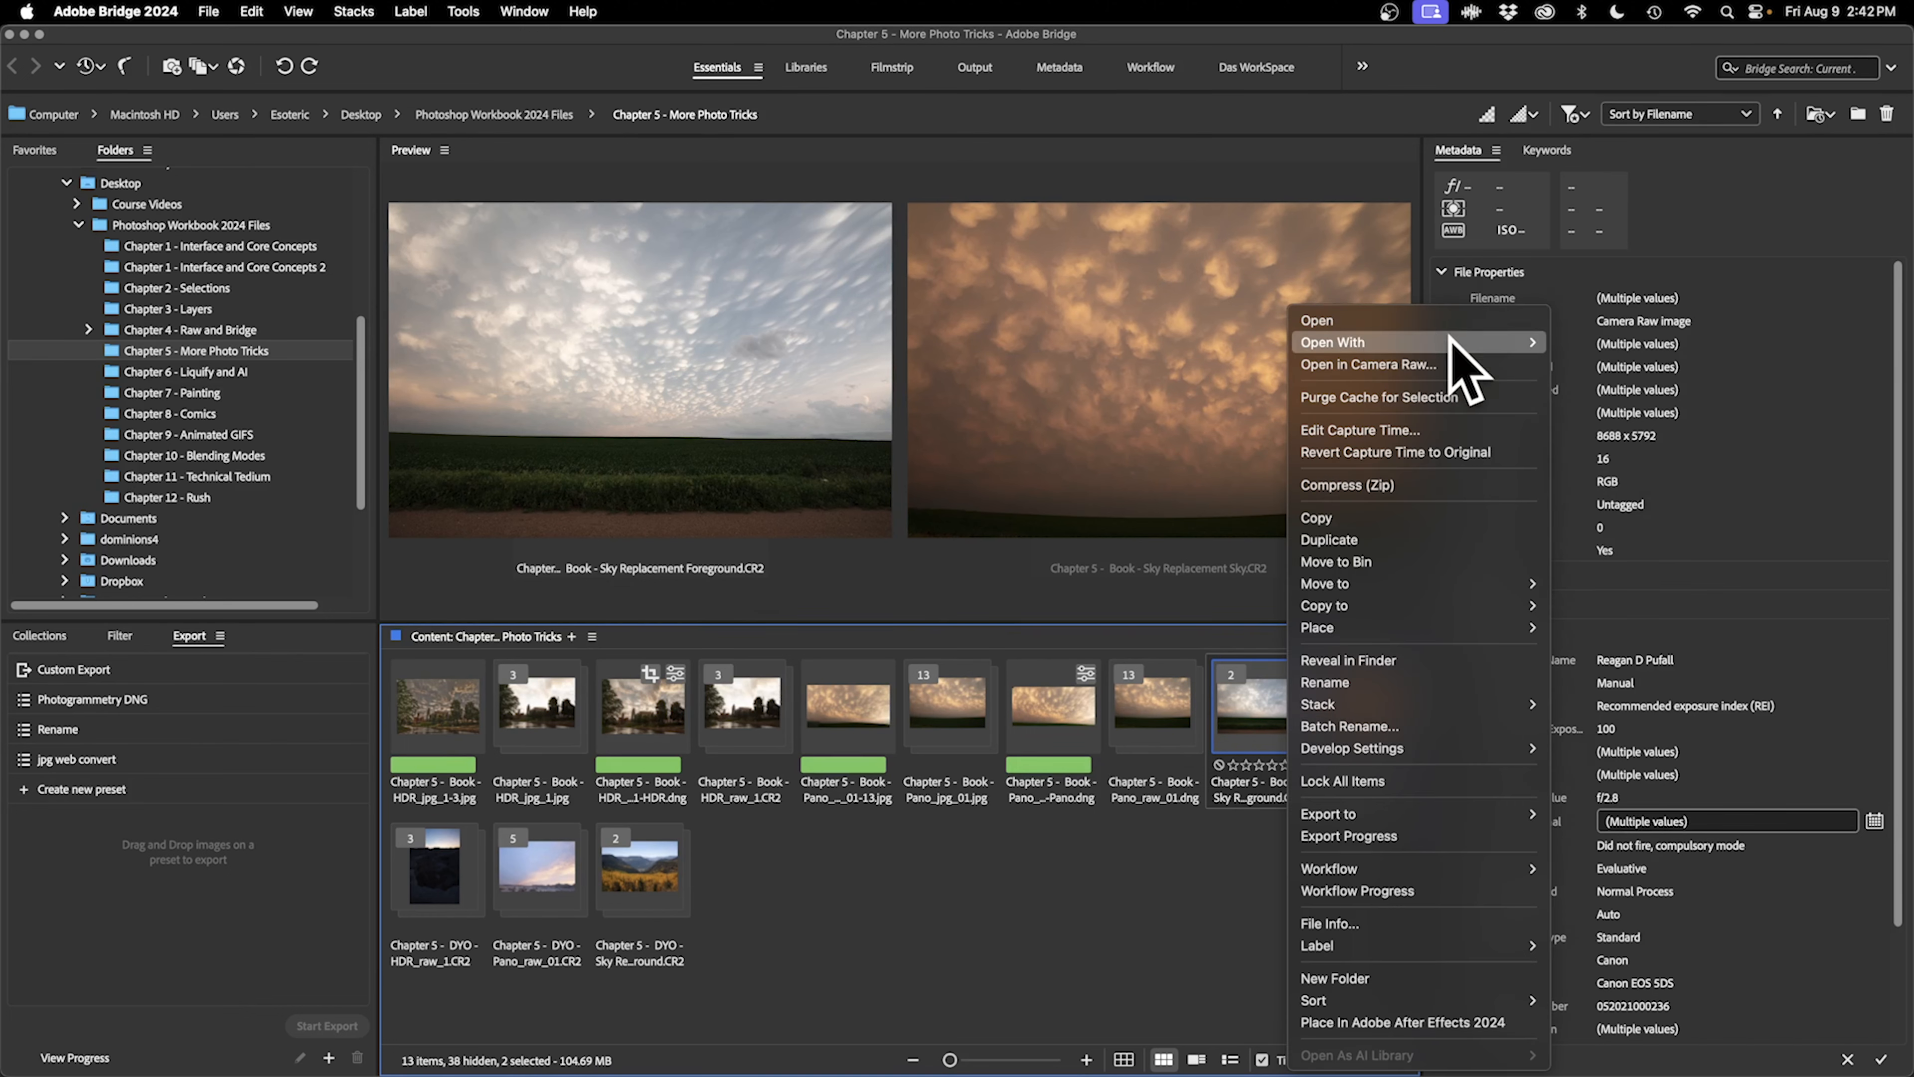
{"action": "mouse_move", "coordinate": [1356, 343]}
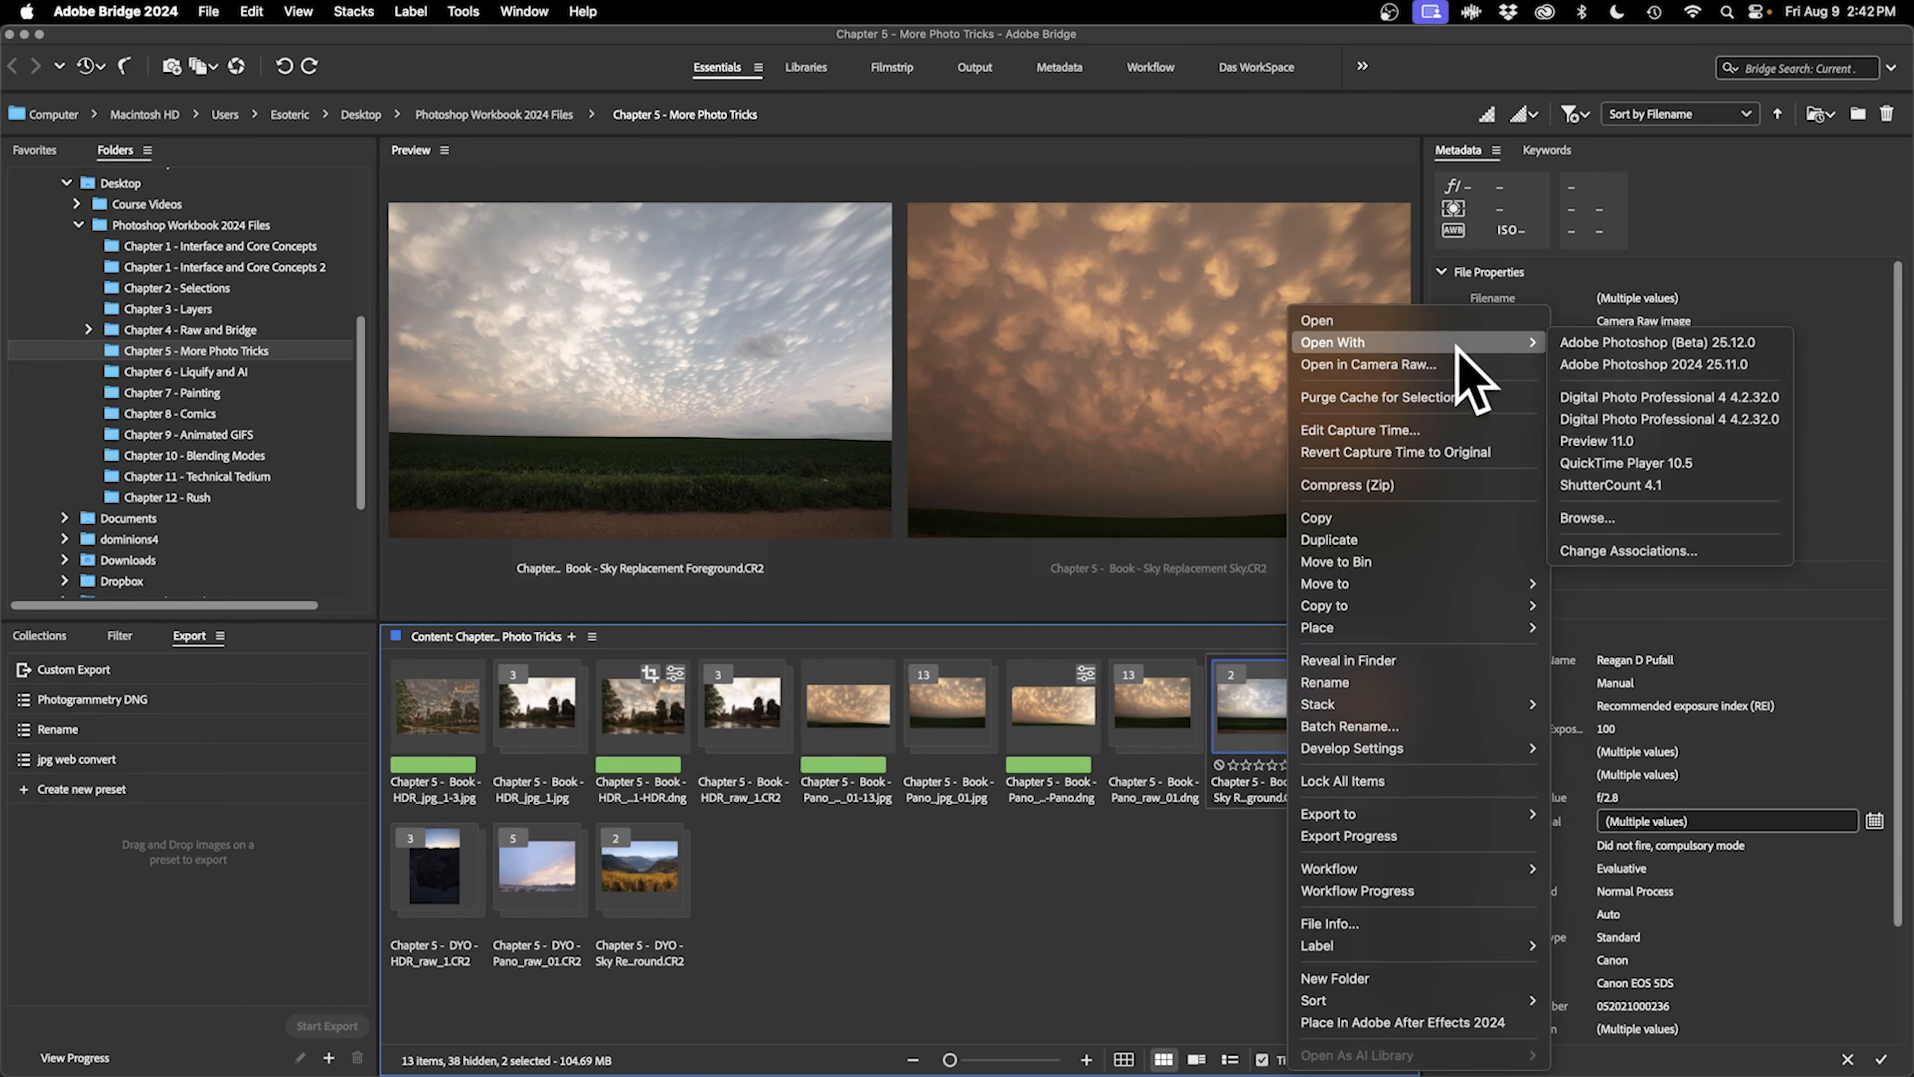
{"action": "left_click", "coordinate": [1691, 368]}
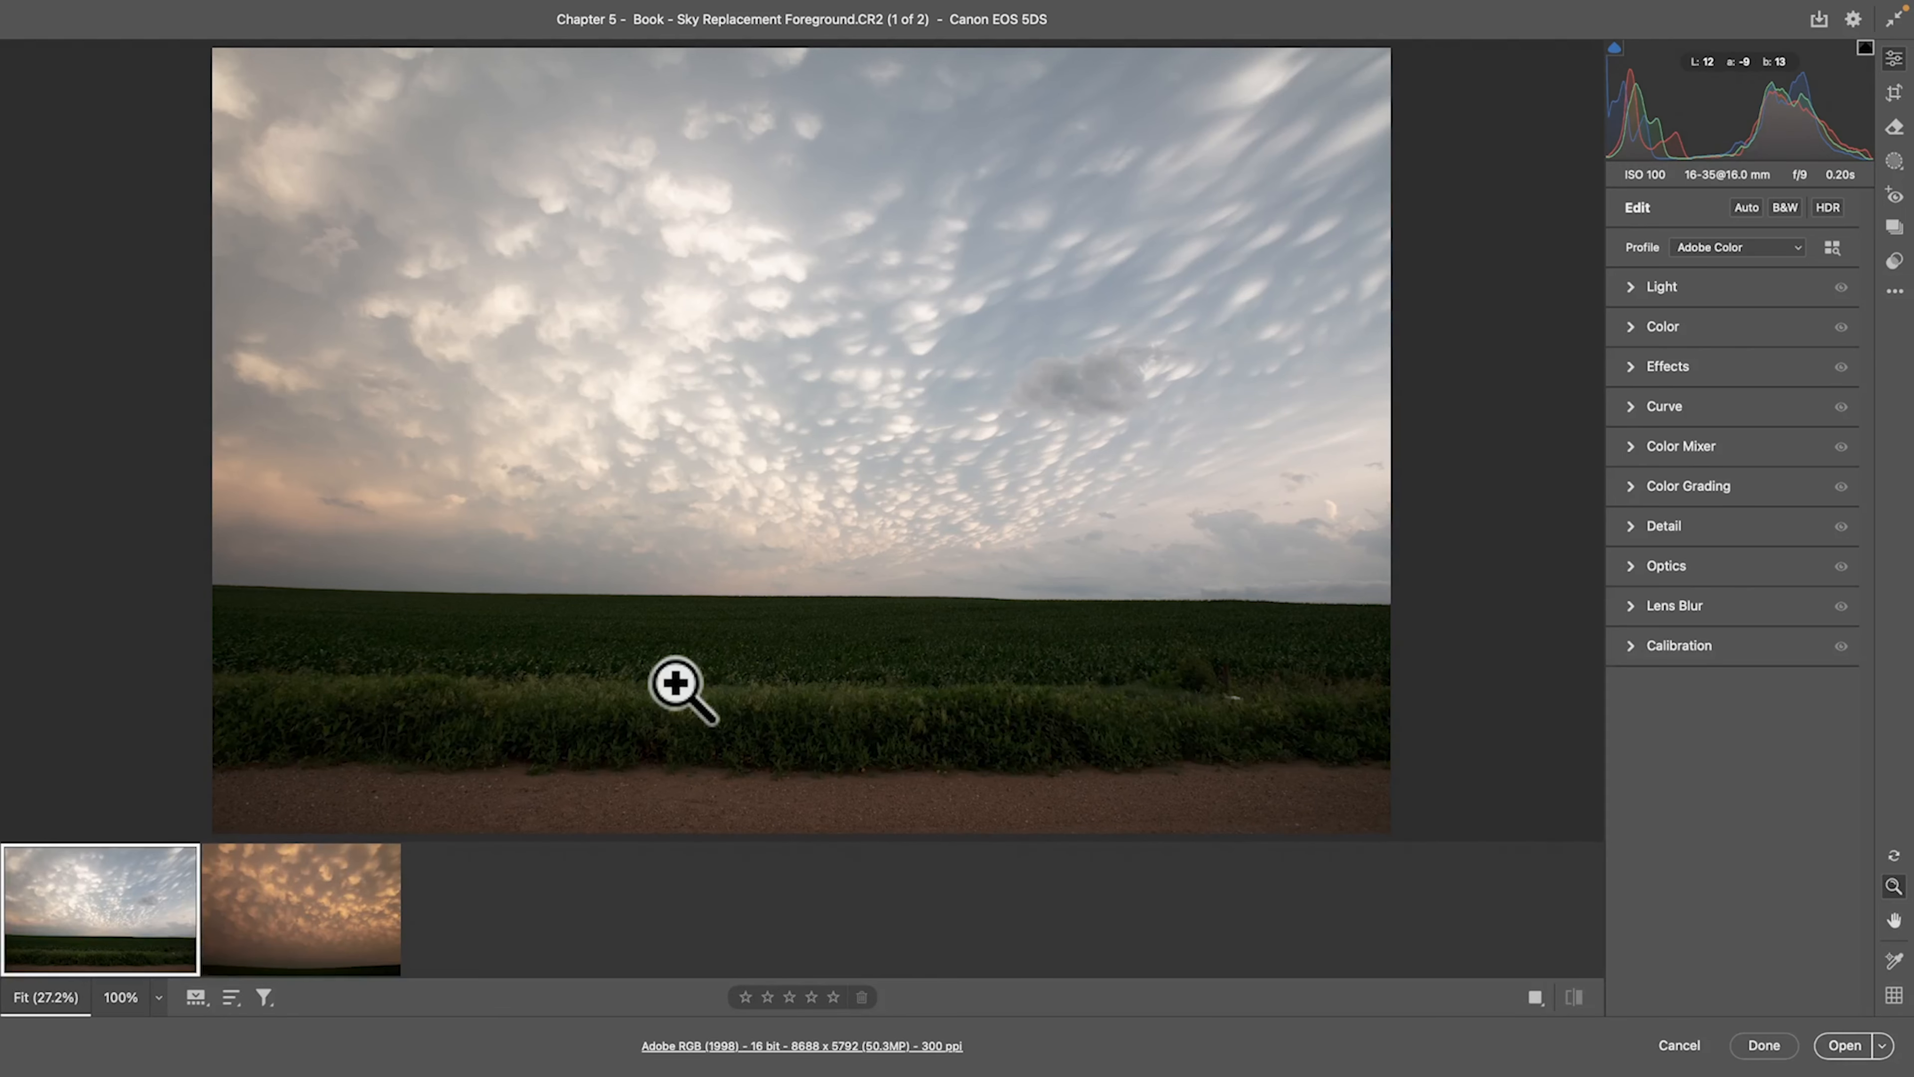
Compare the foreground and sky photos in Camera Raw by alternating between them.
{"action": "left_click", "coordinate": [317, 897]}
{"action": "left_click", "coordinate": [140, 916]}
{"action": "left_click", "coordinate": [250, 938]}
{"action": "left_click", "coordinate": [168, 943]}
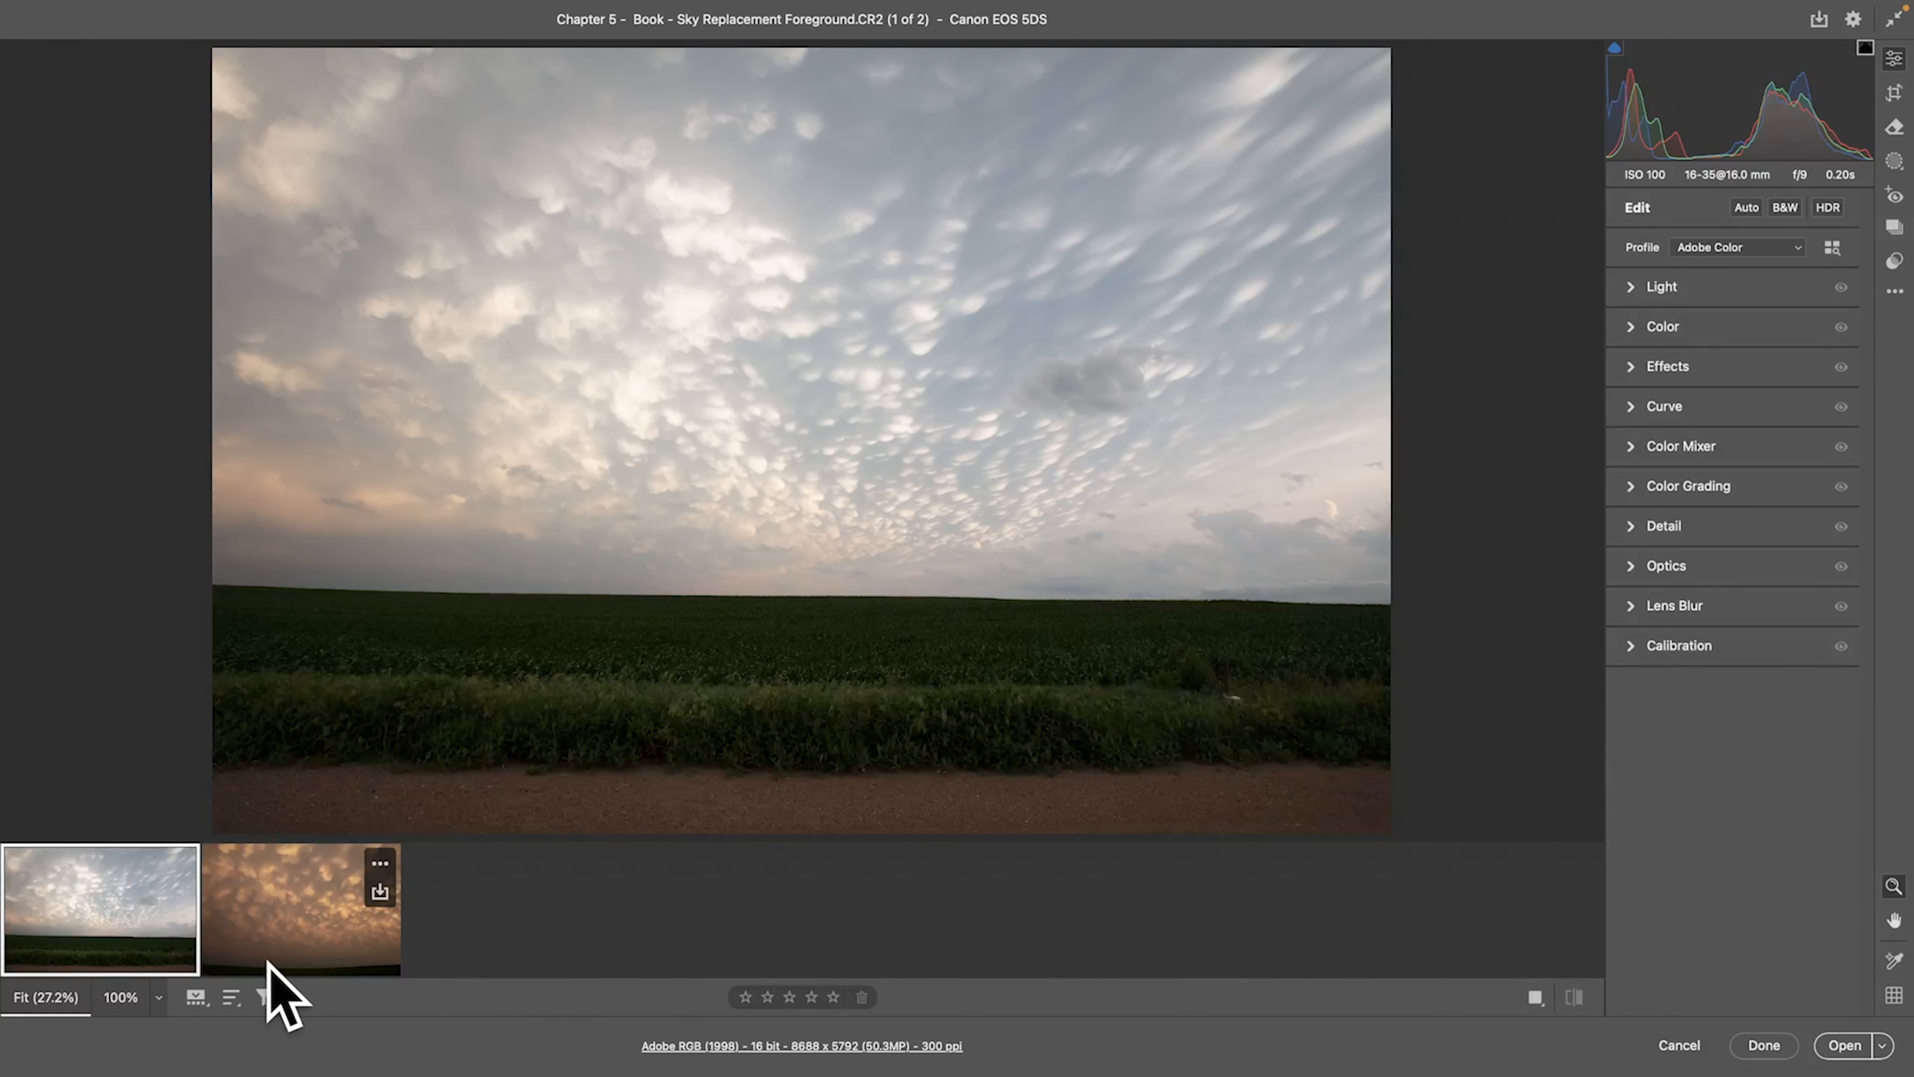
{"action": "left_click", "coordinate": [288, 946]}
{"action": "left_click", "coordinate": [143, 953]}
{"action": "left_click", "coordinate": [226, 954]}
{"action": "left_click", "coordinate": [122, 956]}
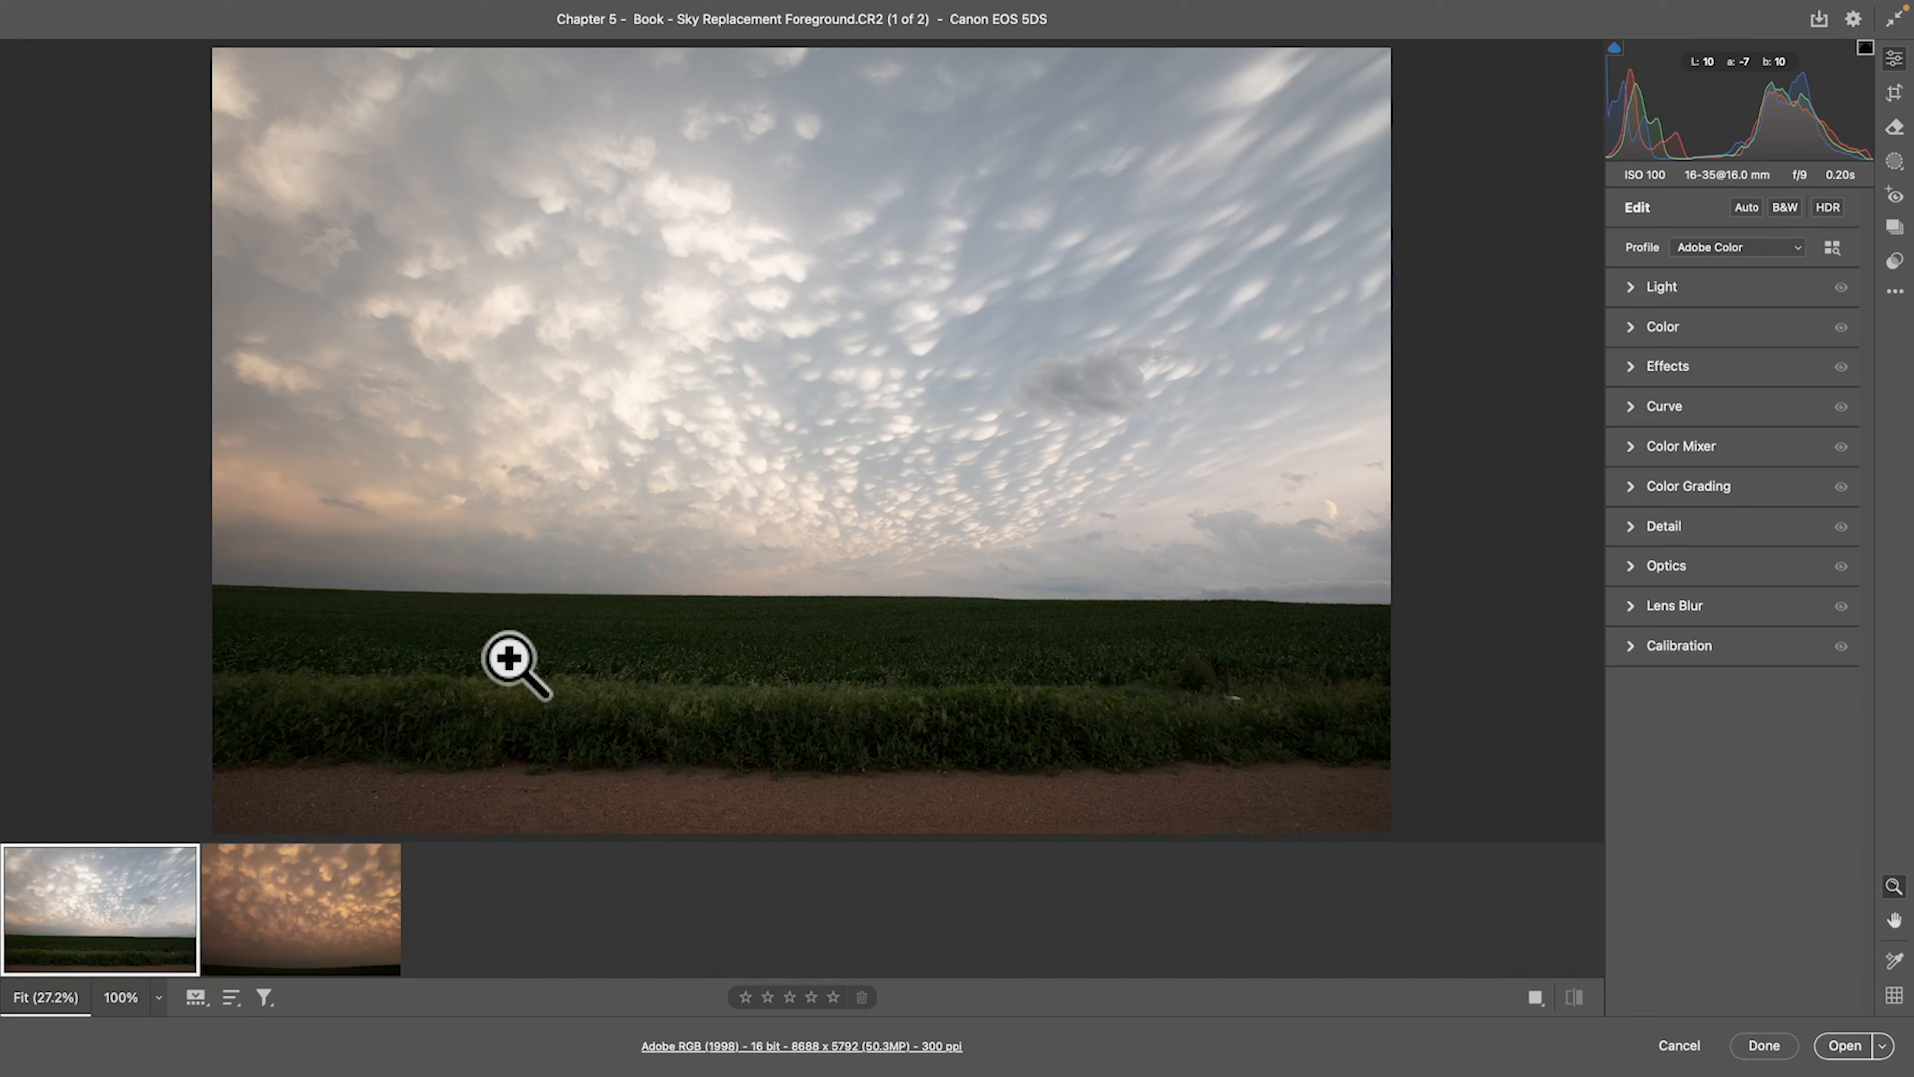
{"action": "mouse_move", "coordinate": [166, 890]}
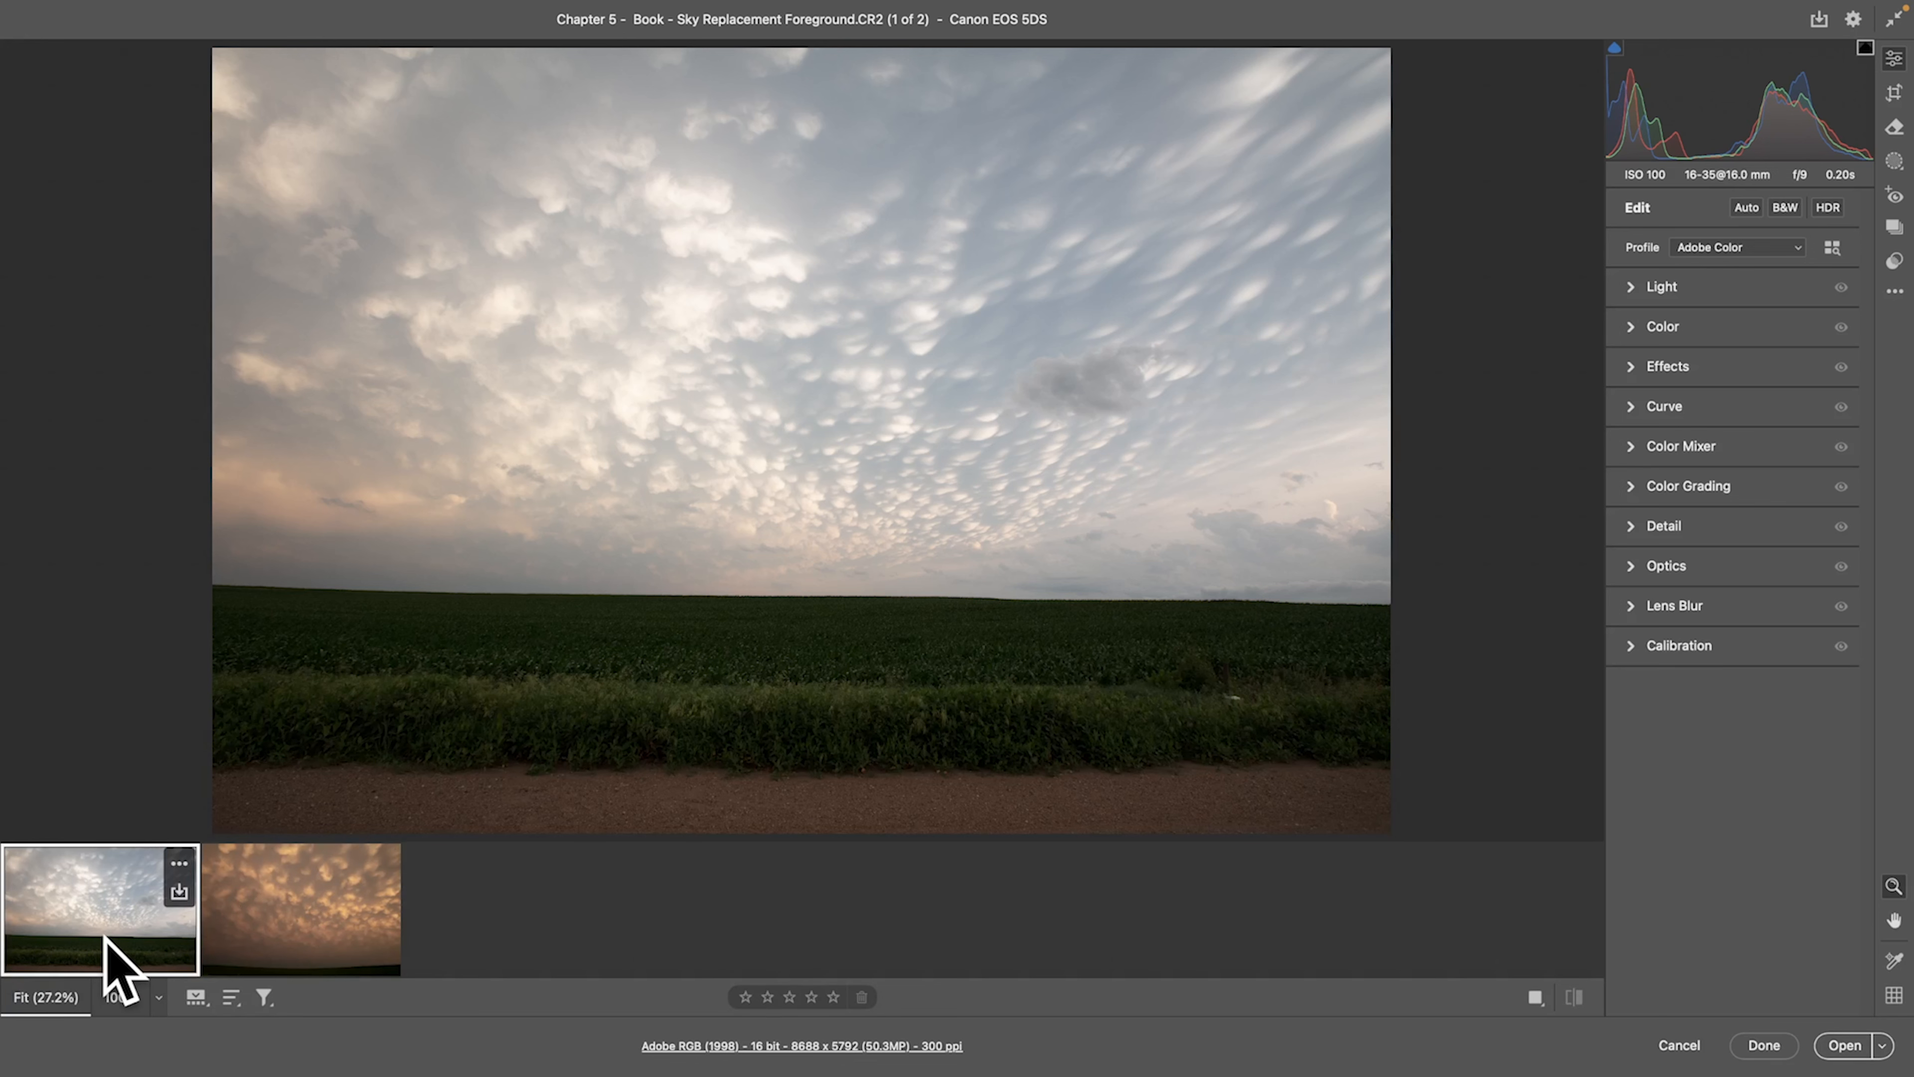
{"action": "left_click", "coordinate": [323, 959]}
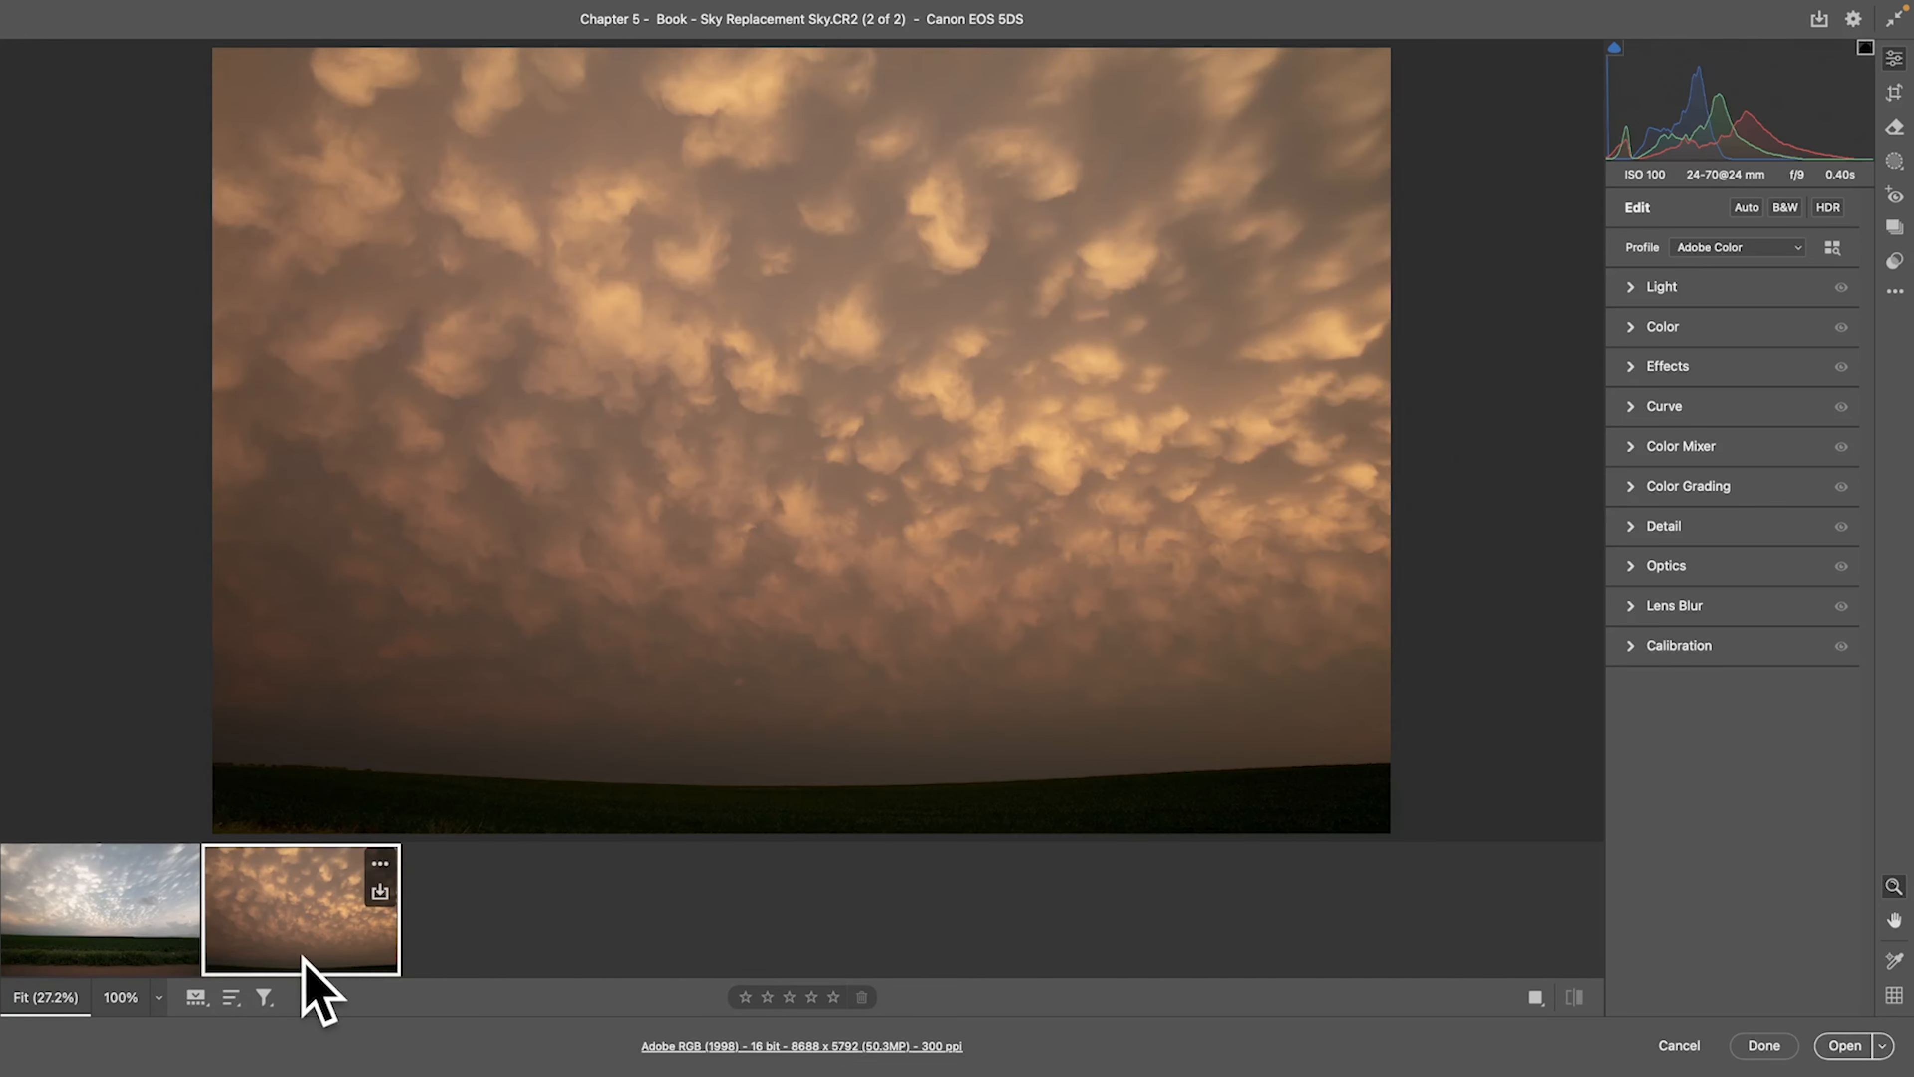
Enable chromatic aberration removal and lens profile corrections for the foreground photo.
{"action": "left_click", "coordinate": [111, 932]}
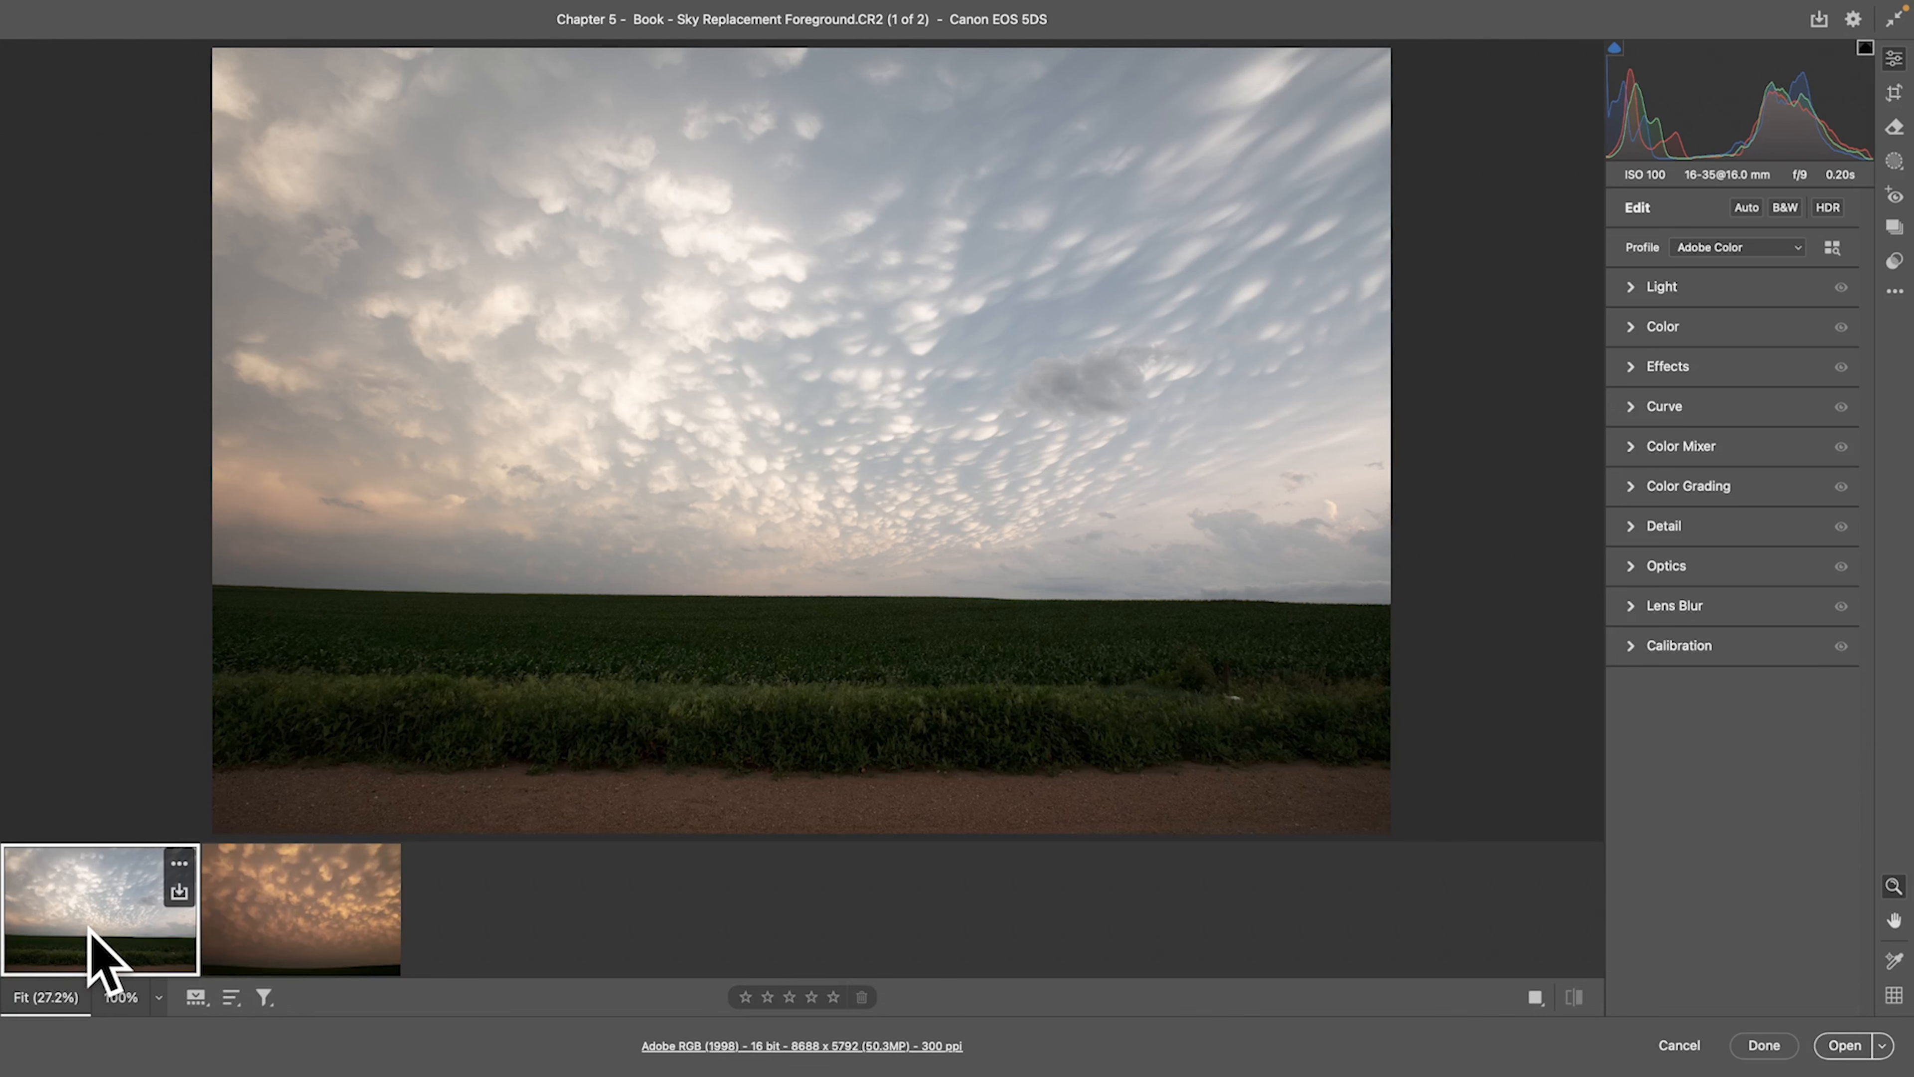
{"action": "left_click", "coordinate": [1631, 567]}
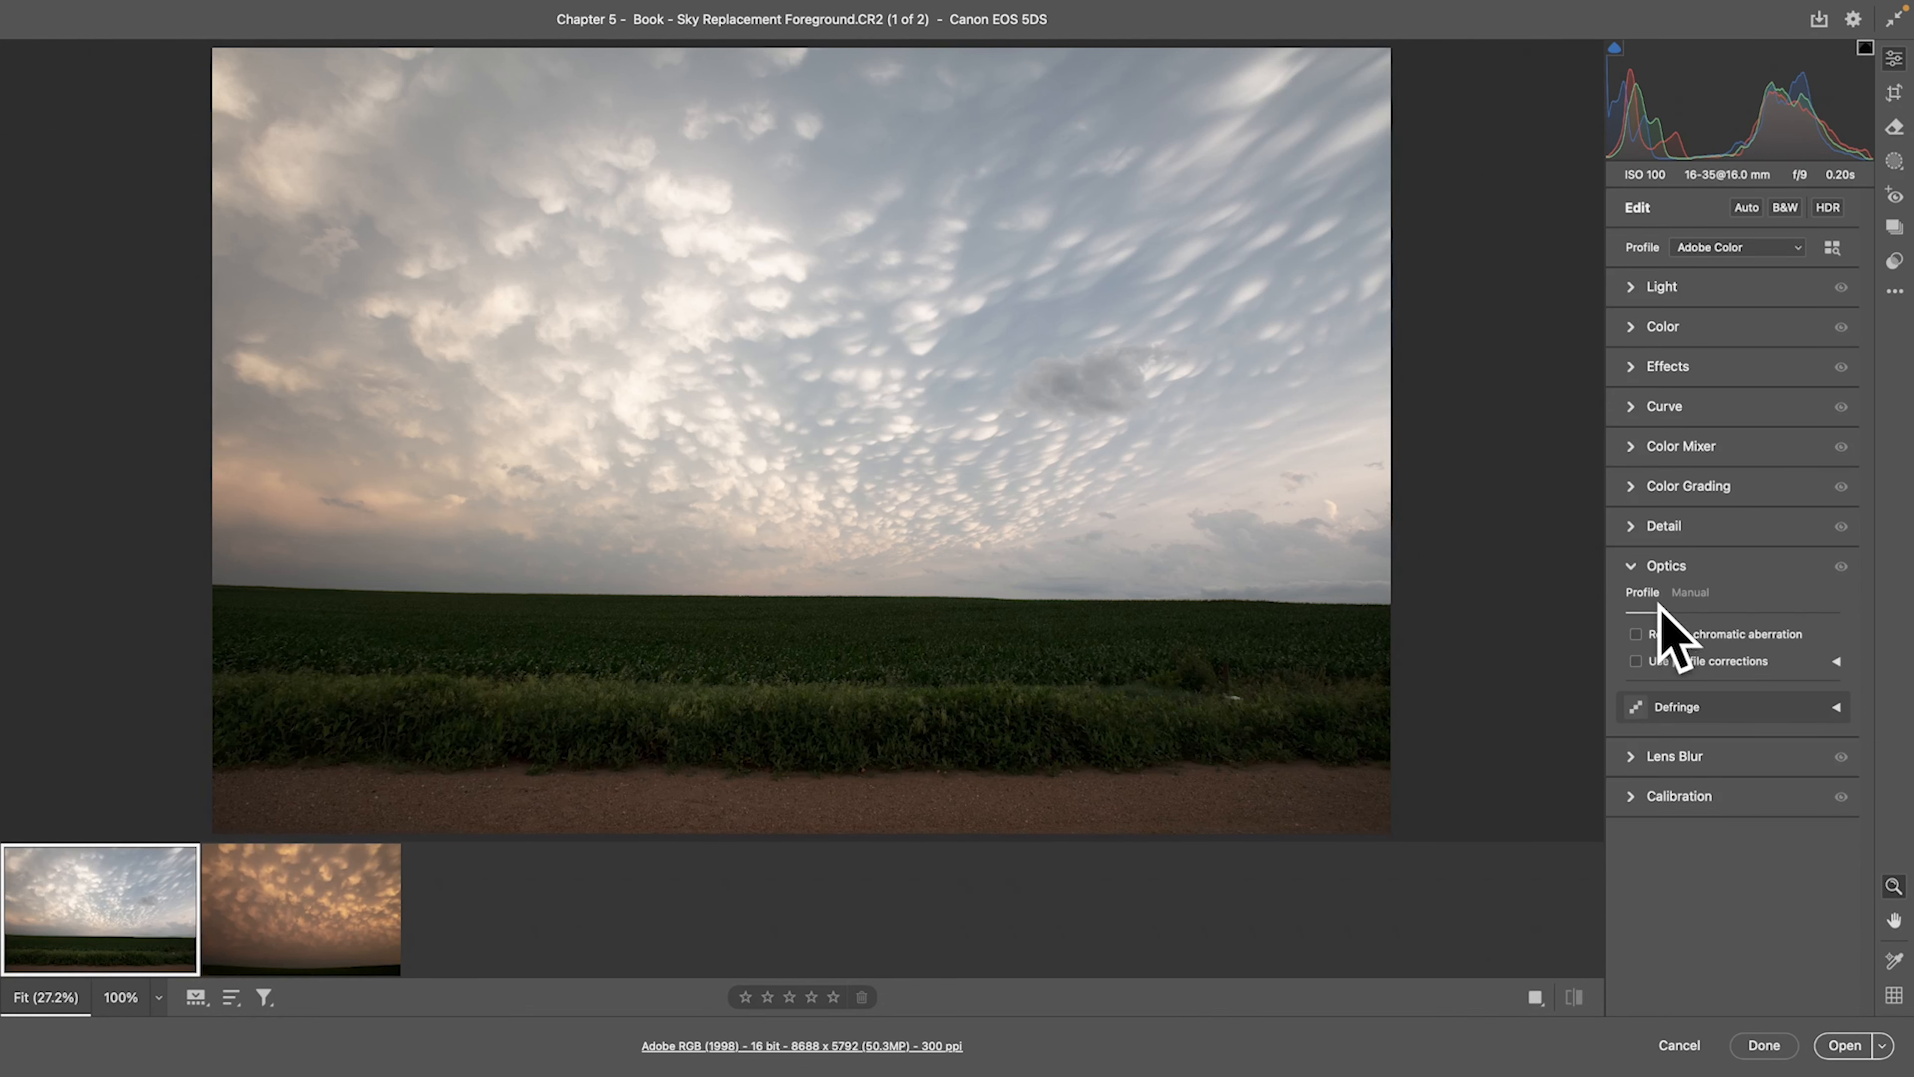
{"action": "left_click", "coordinate": [1643, 634]}
{"action": "left_click", "coordinate": [1647, 662]}
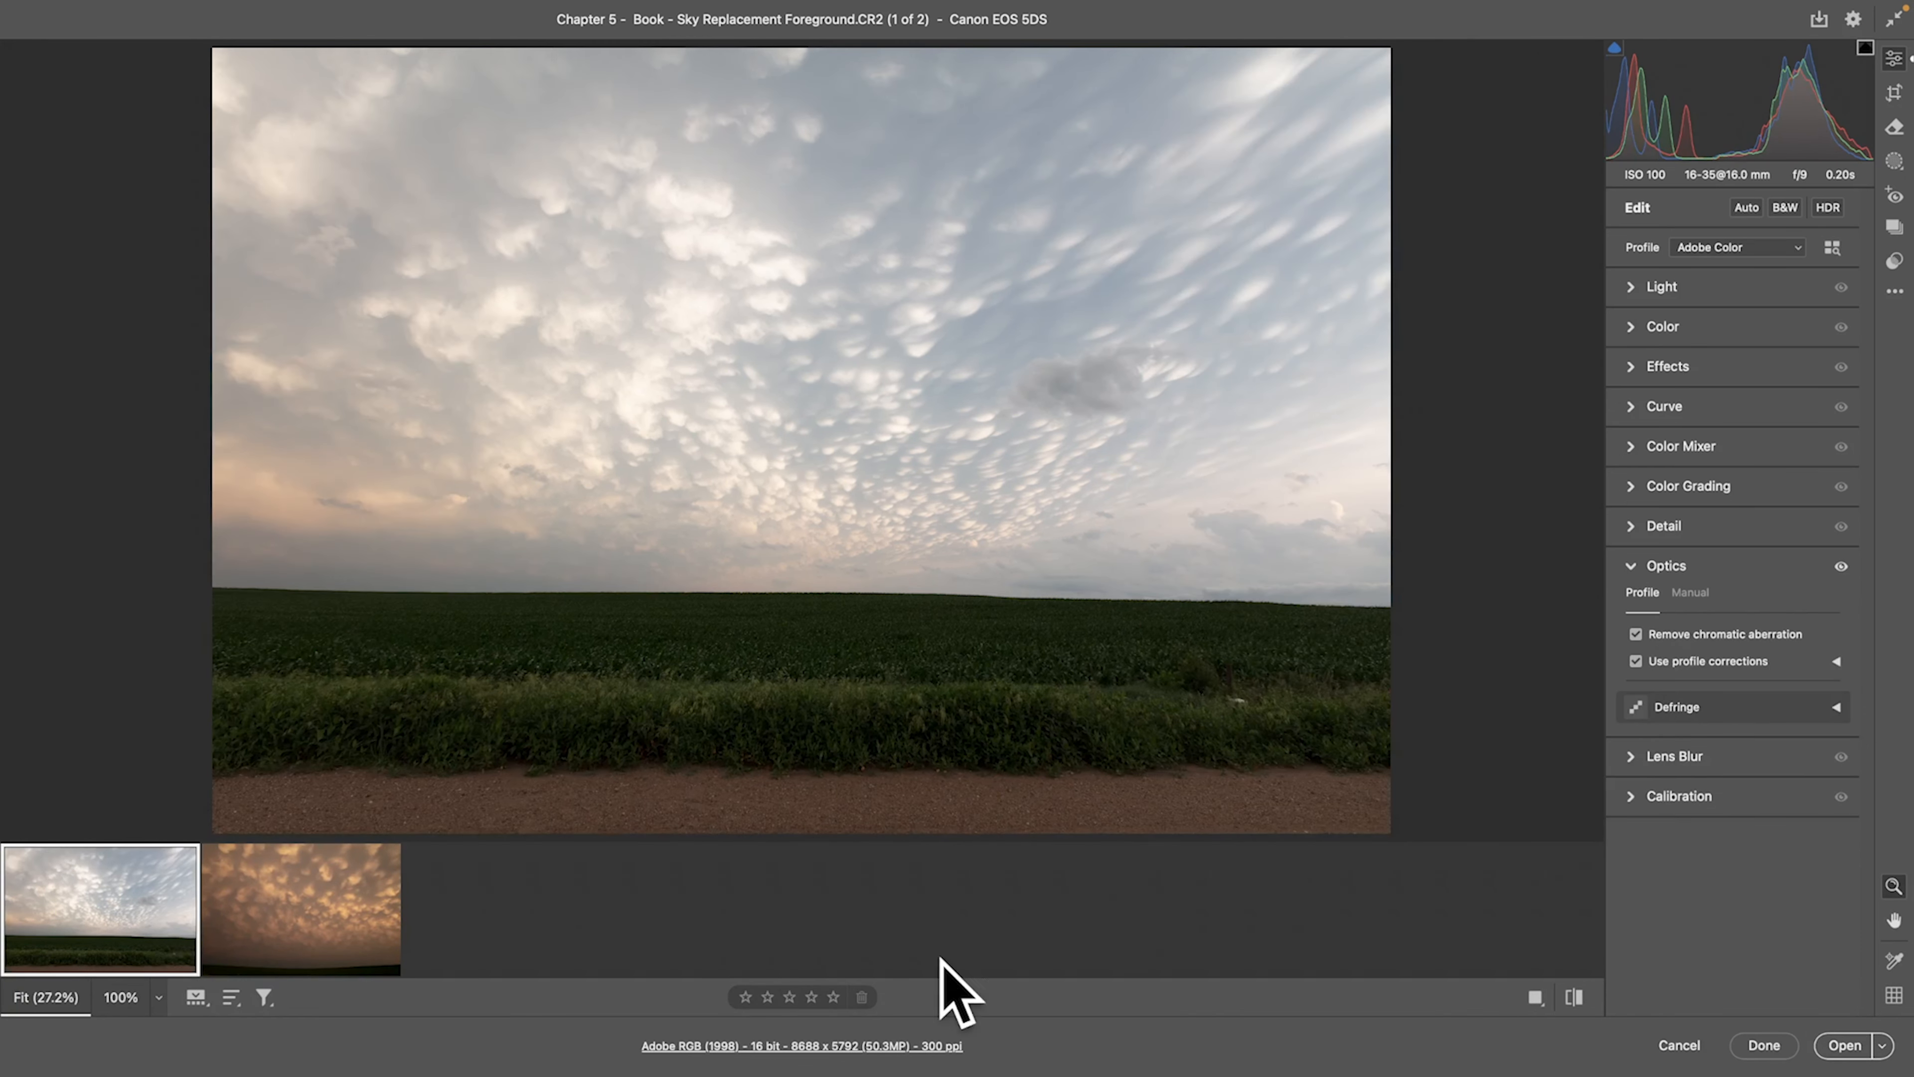
Toggle the profile corrections off and on to compare their effect on the foreground photo, leaving them enabled.
{"action": "left_click", "coordinate": [1711, 657]}
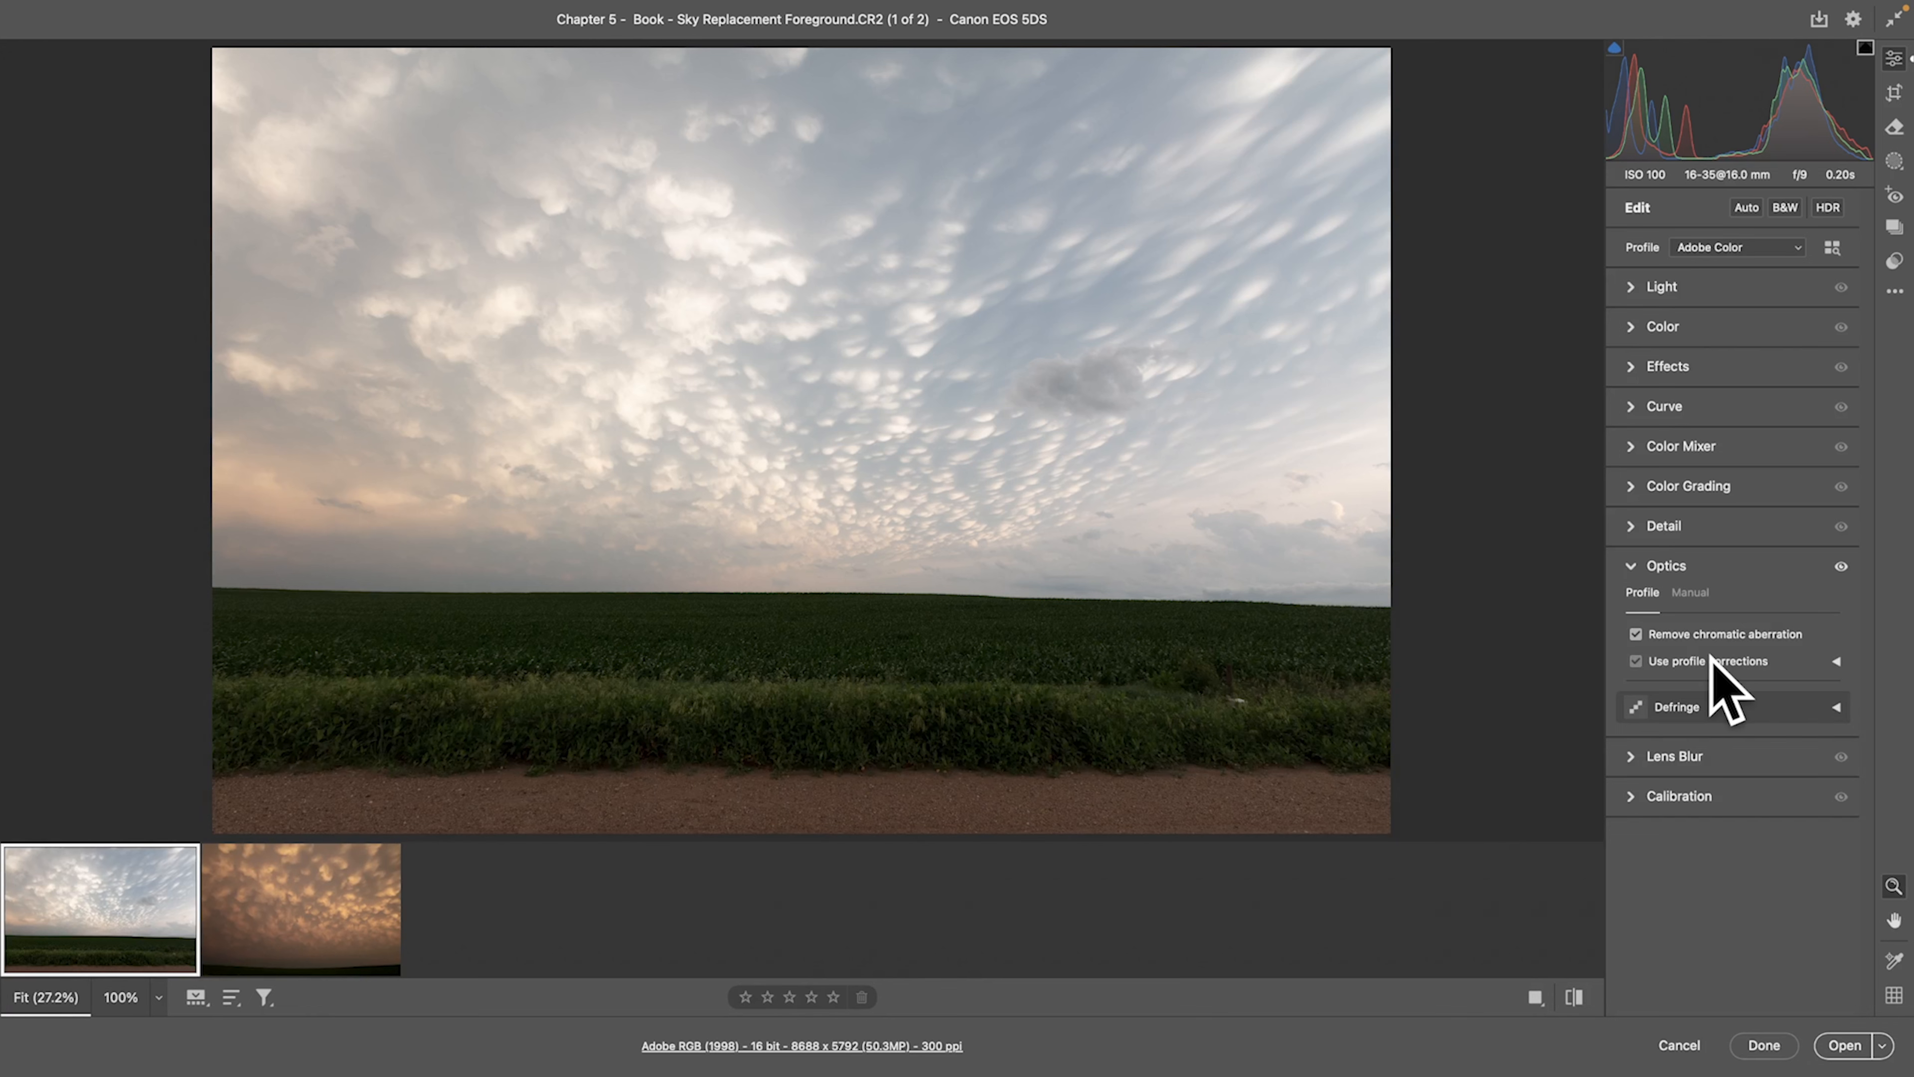
{"action": "left_click", "coordinate": [1710, 658]}
{"action": "left_click", "coordinate": [1710, 657]}
{"action": "left_click", "coordinate": [1711, 658]}
{"action": "left_click", "coordinate": [1710, 660]}
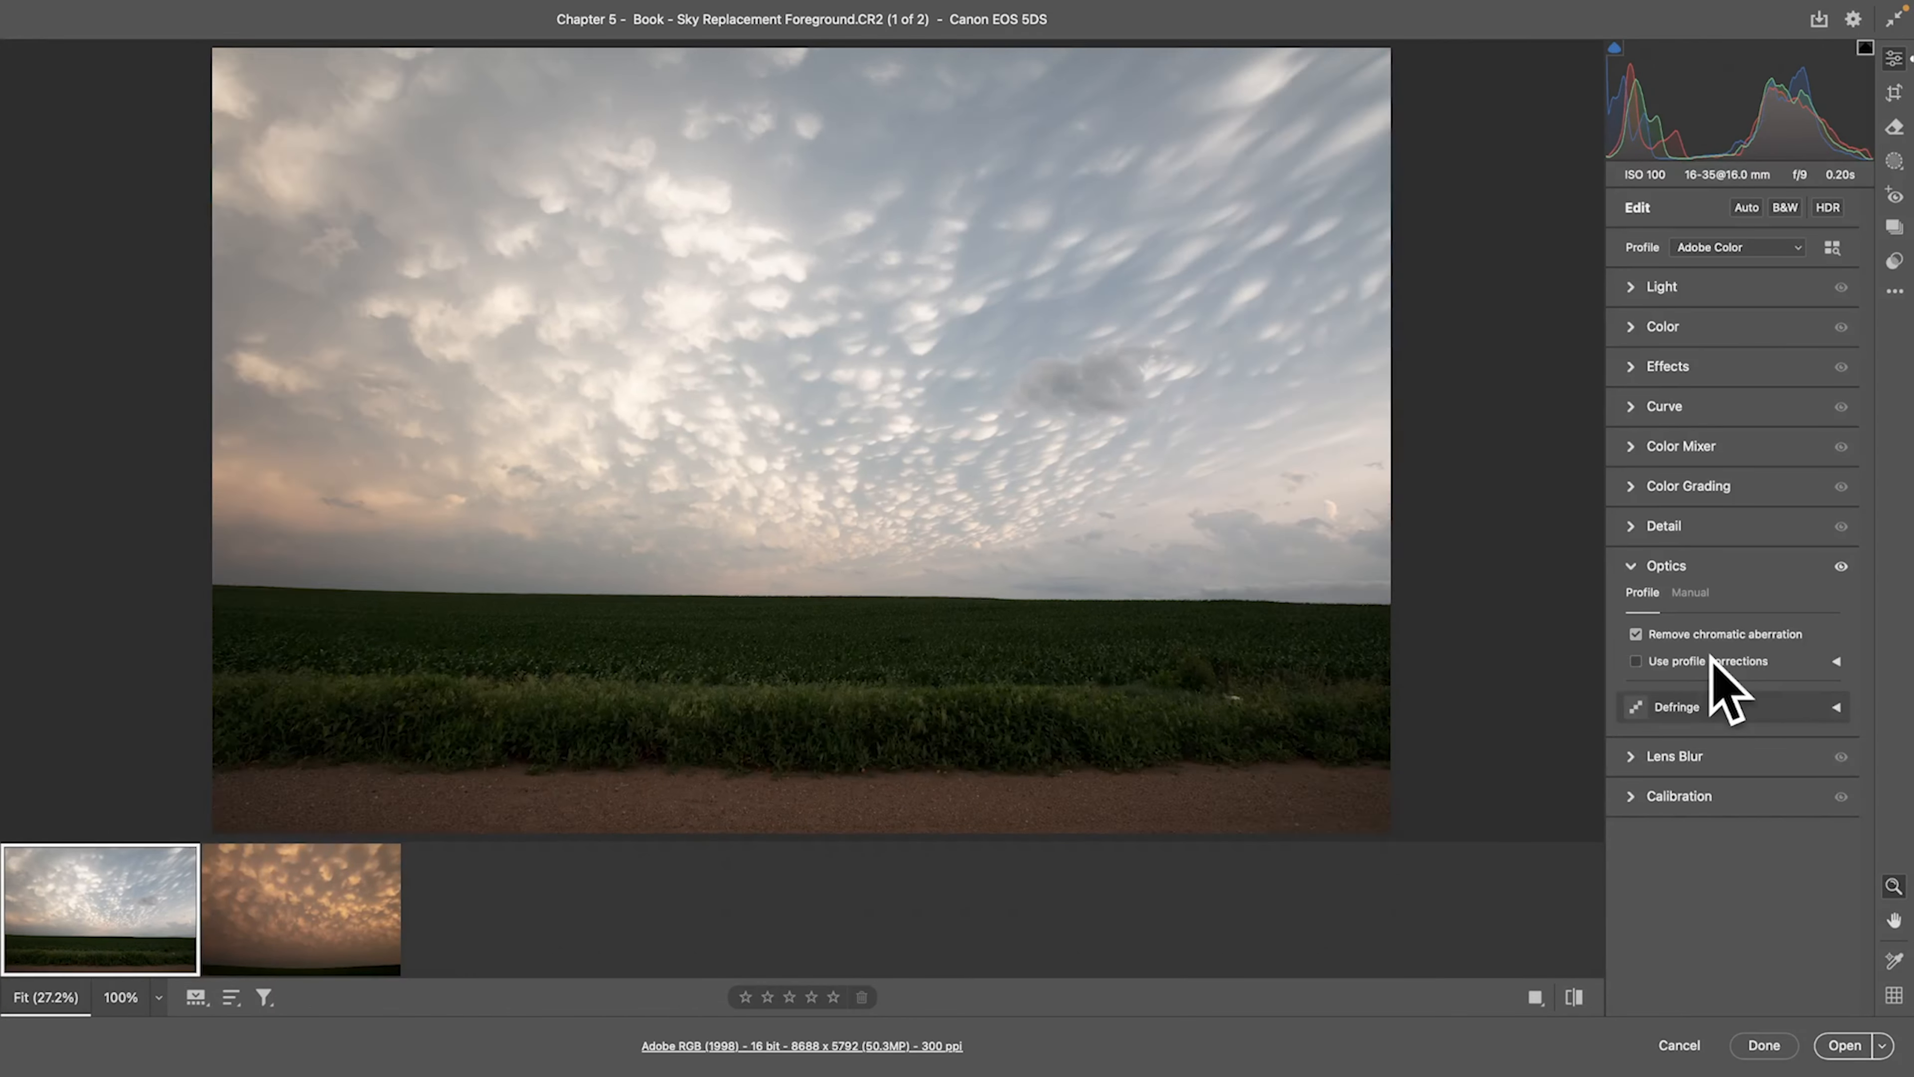
{"action": "left_click", "coordinate": [1711, 660]}
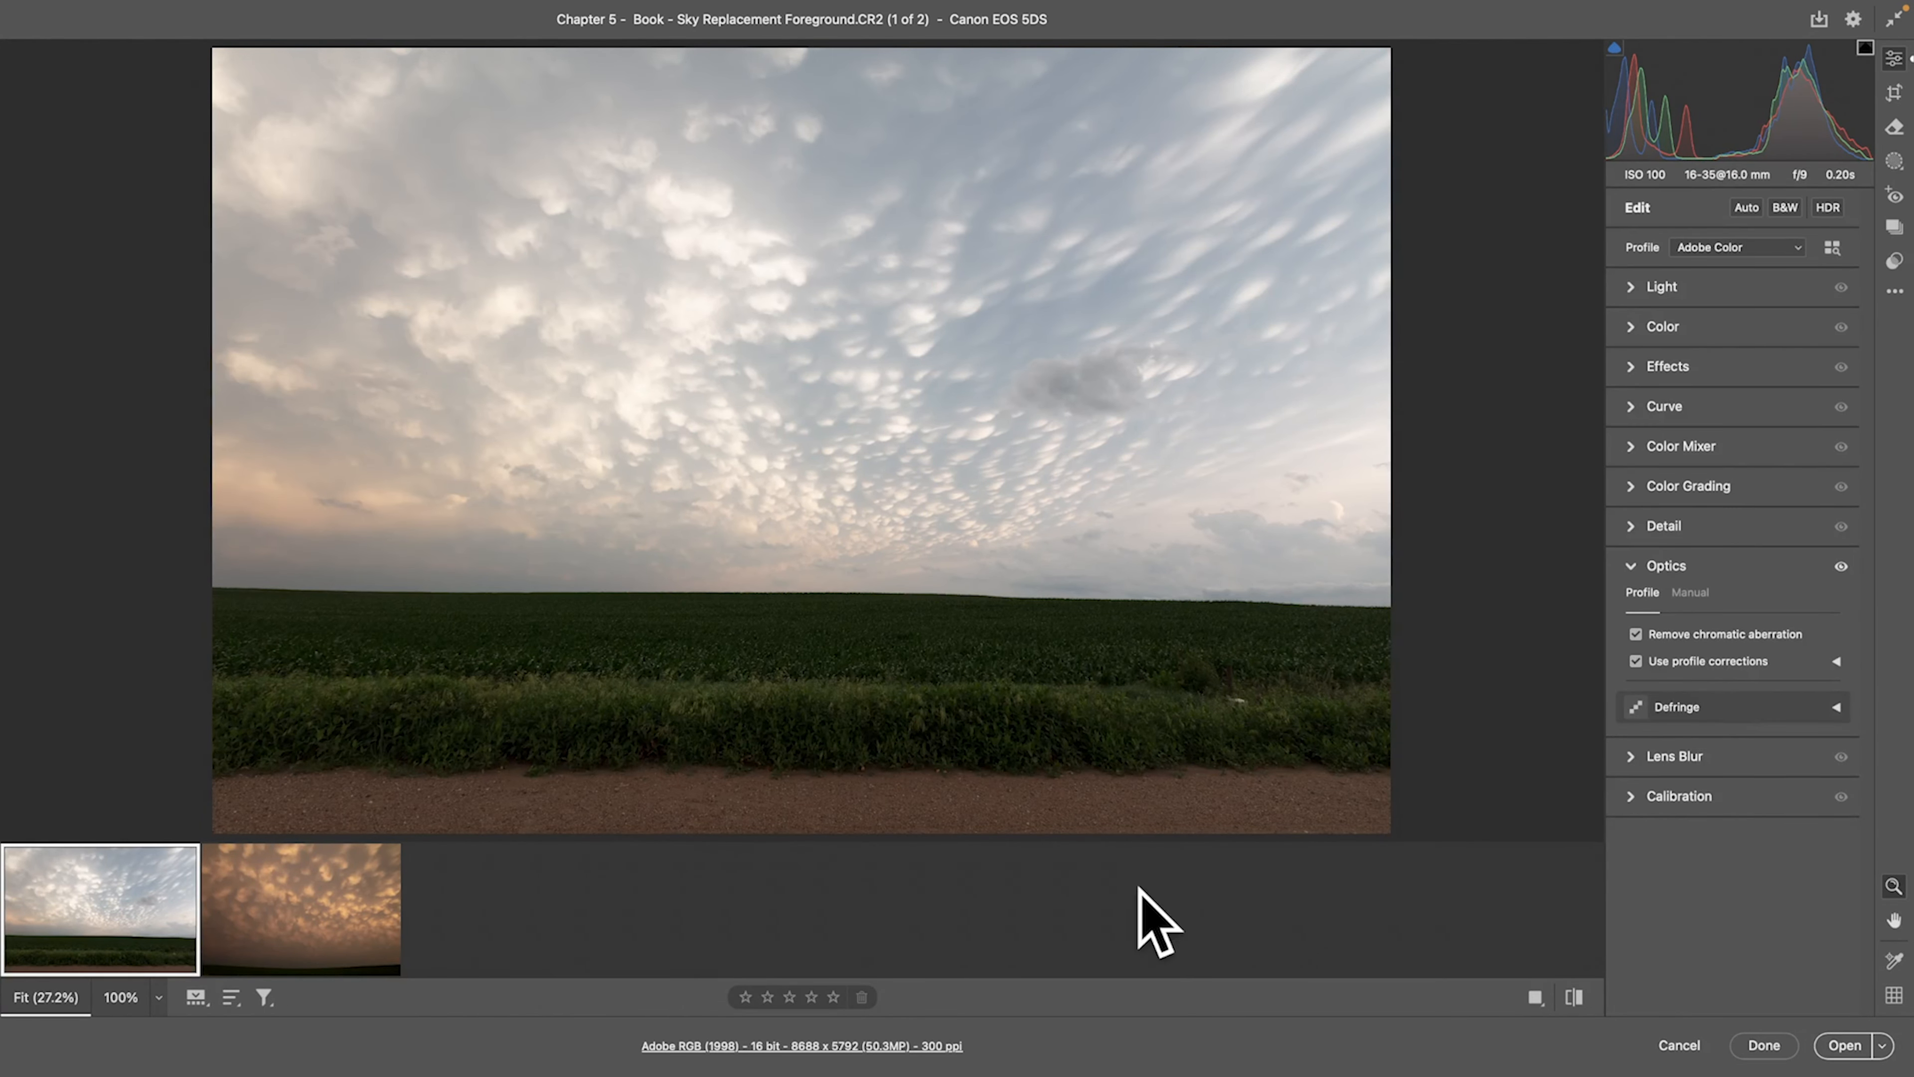
Set the foreground photo's Exposure to 0.8.
{"action": "left_click", "coordinate": [1631, 289]}
{"action": "left_click", "coordinate": [1816, 317]}
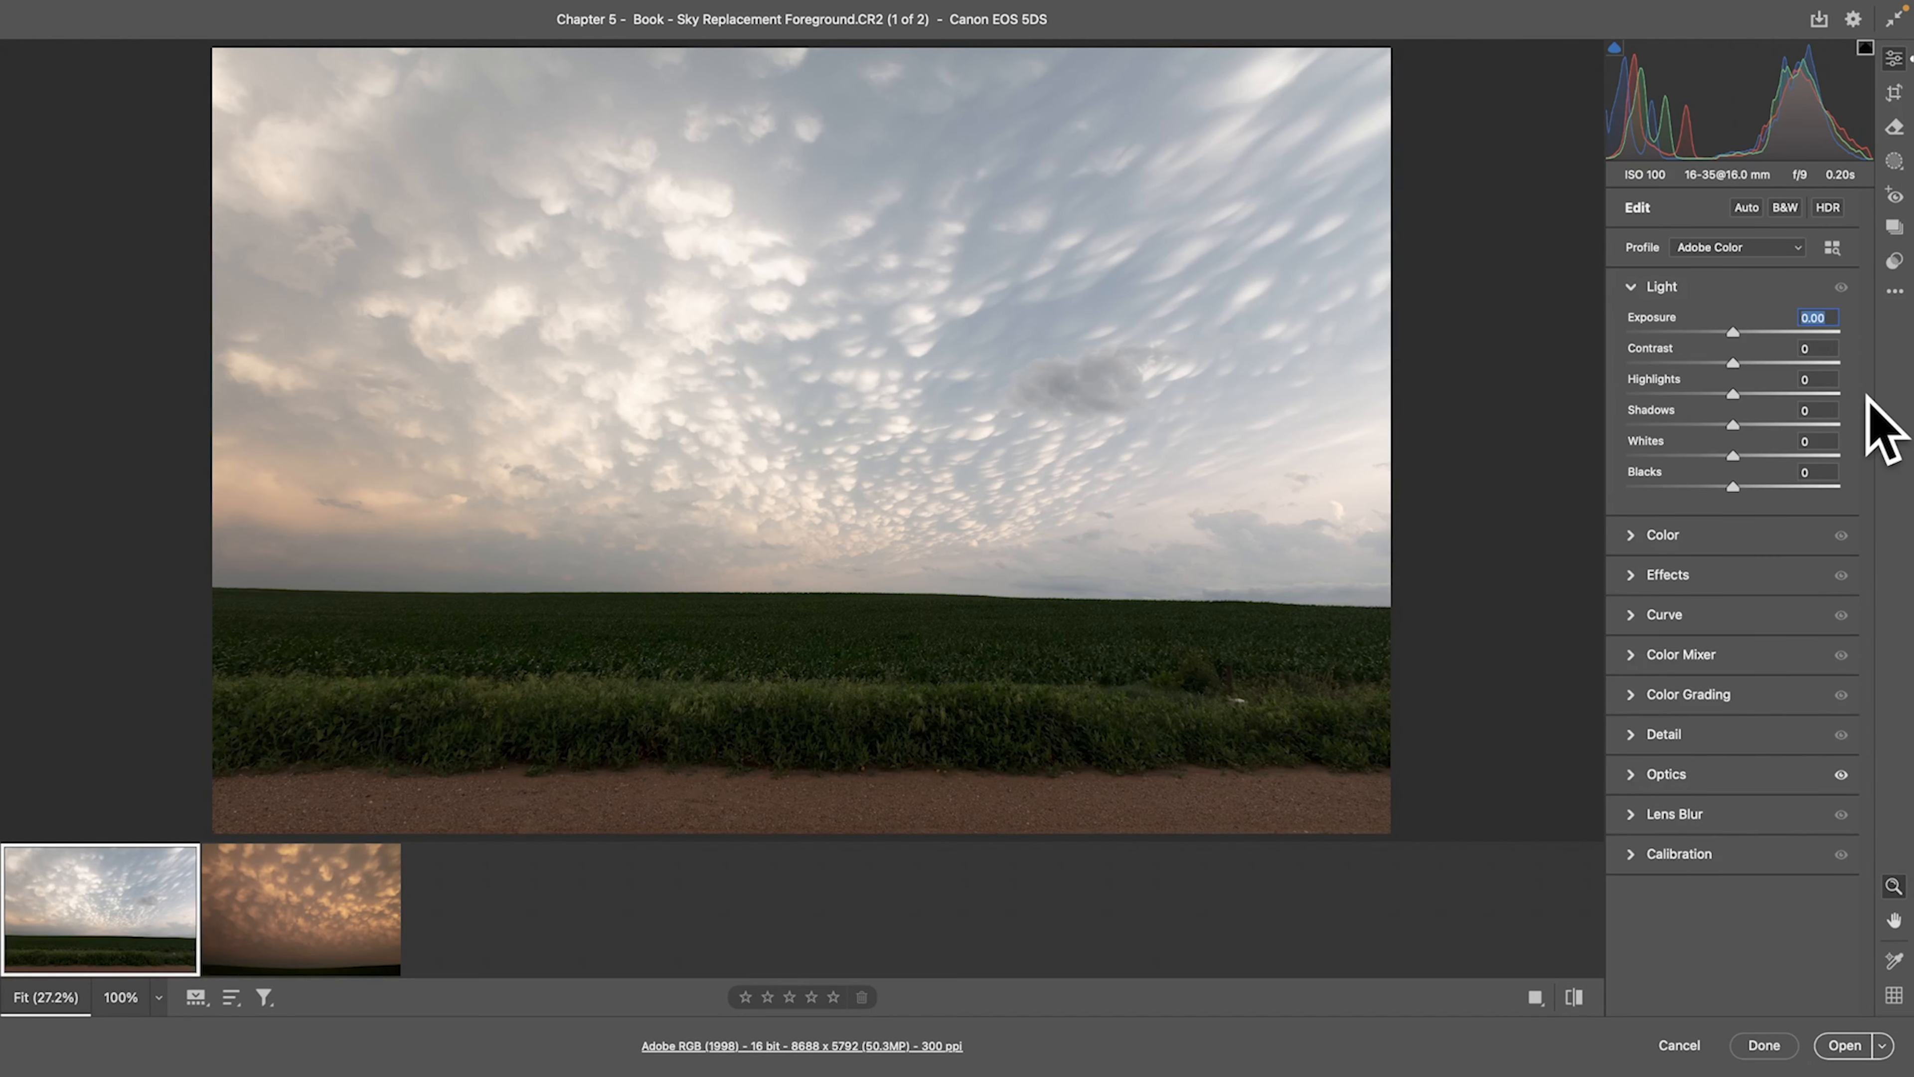
{"action": "type", "text": ".8"}
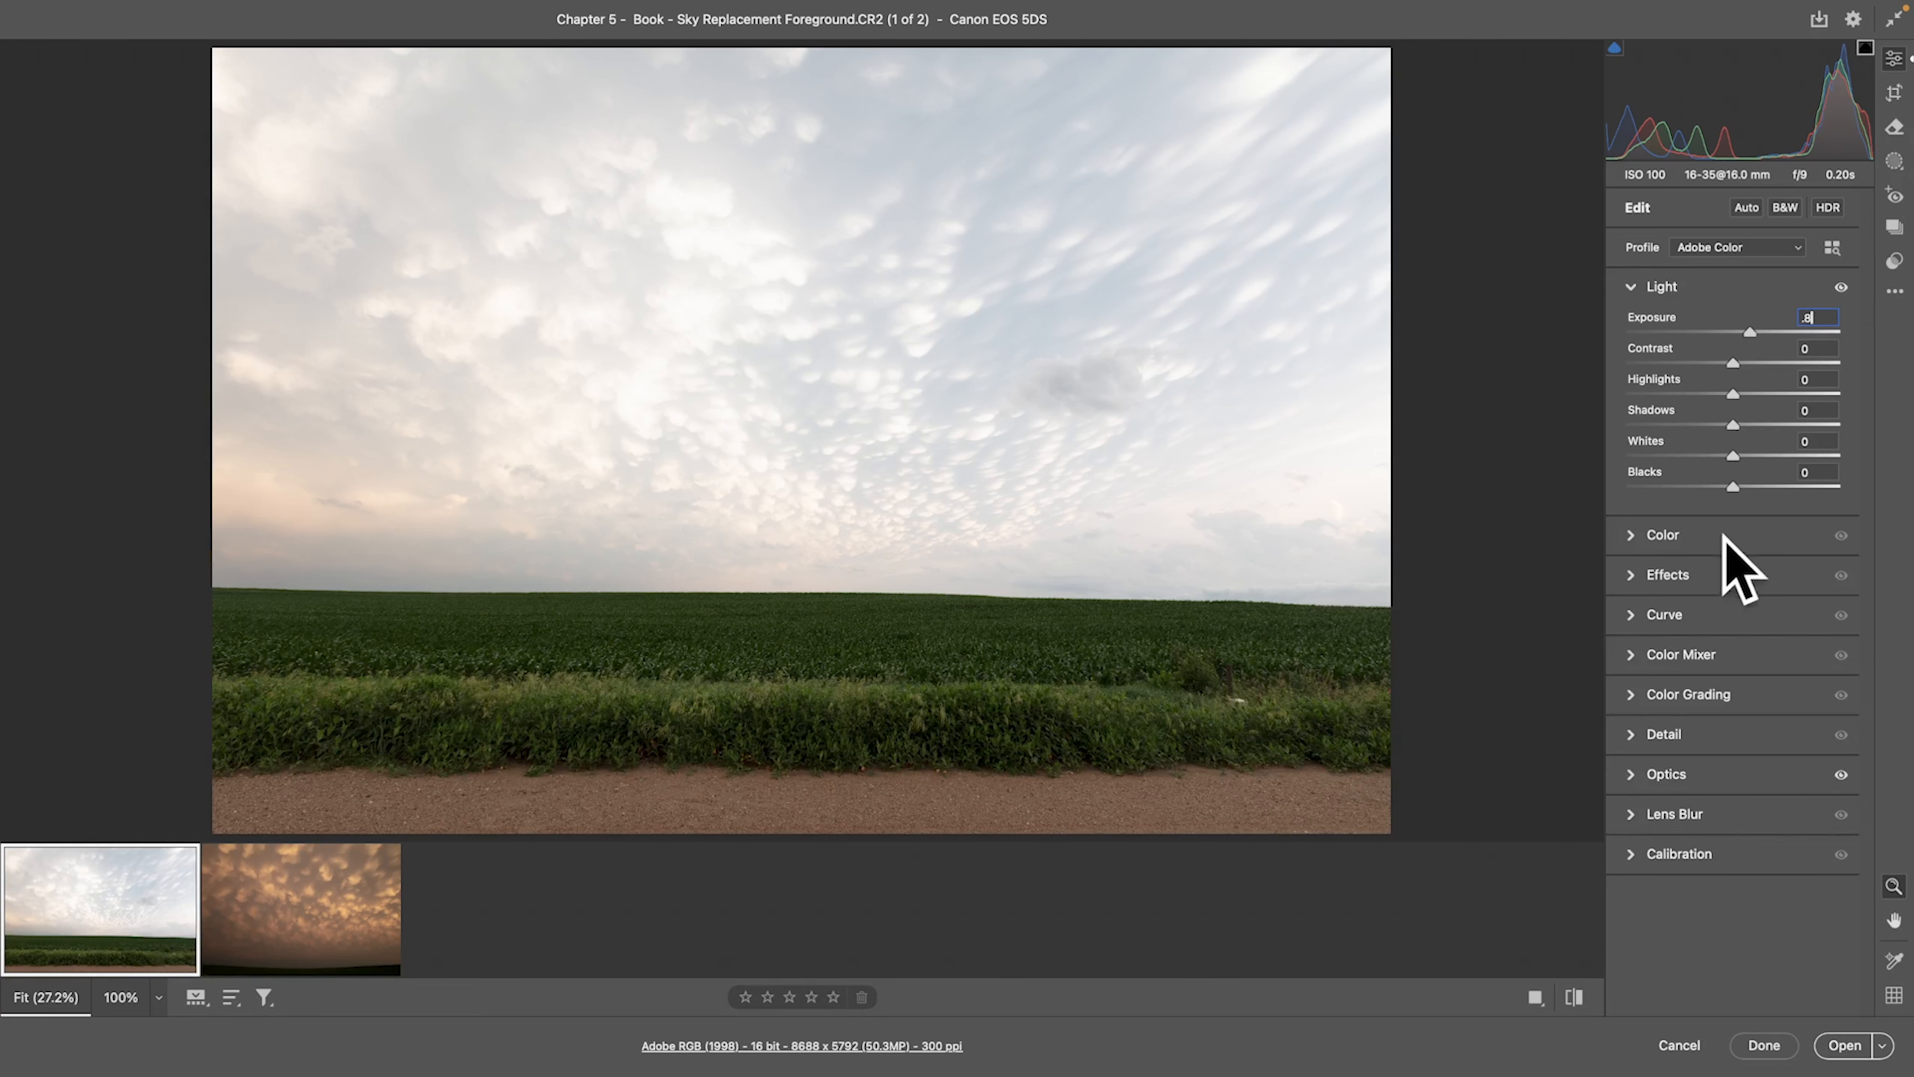
Set the foreground photo's color Temperature to 4900 and Tint to 30.
{"action": "left_click", "coordinate": [1630, 536]}
{"action": "left_click", "coordinate": [1830, 392]}
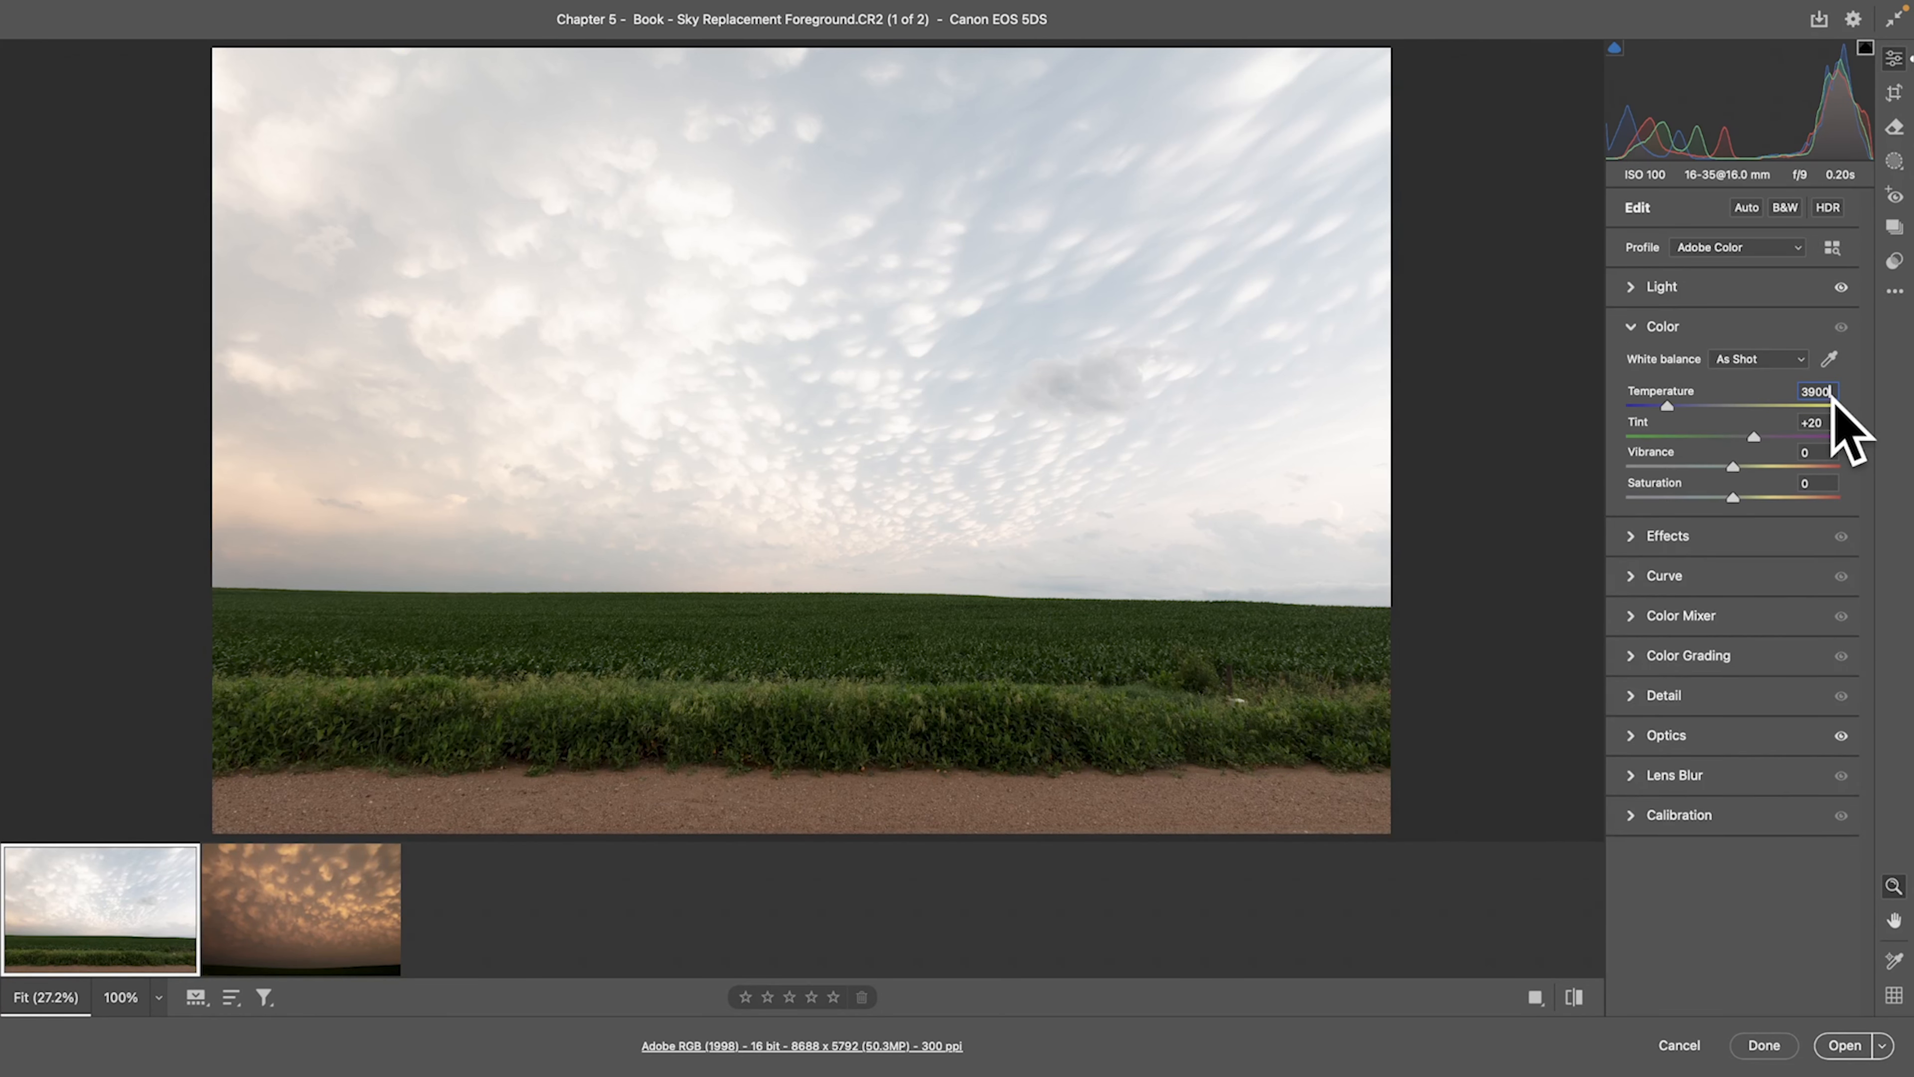
{"action": "type", "text": "4900"}
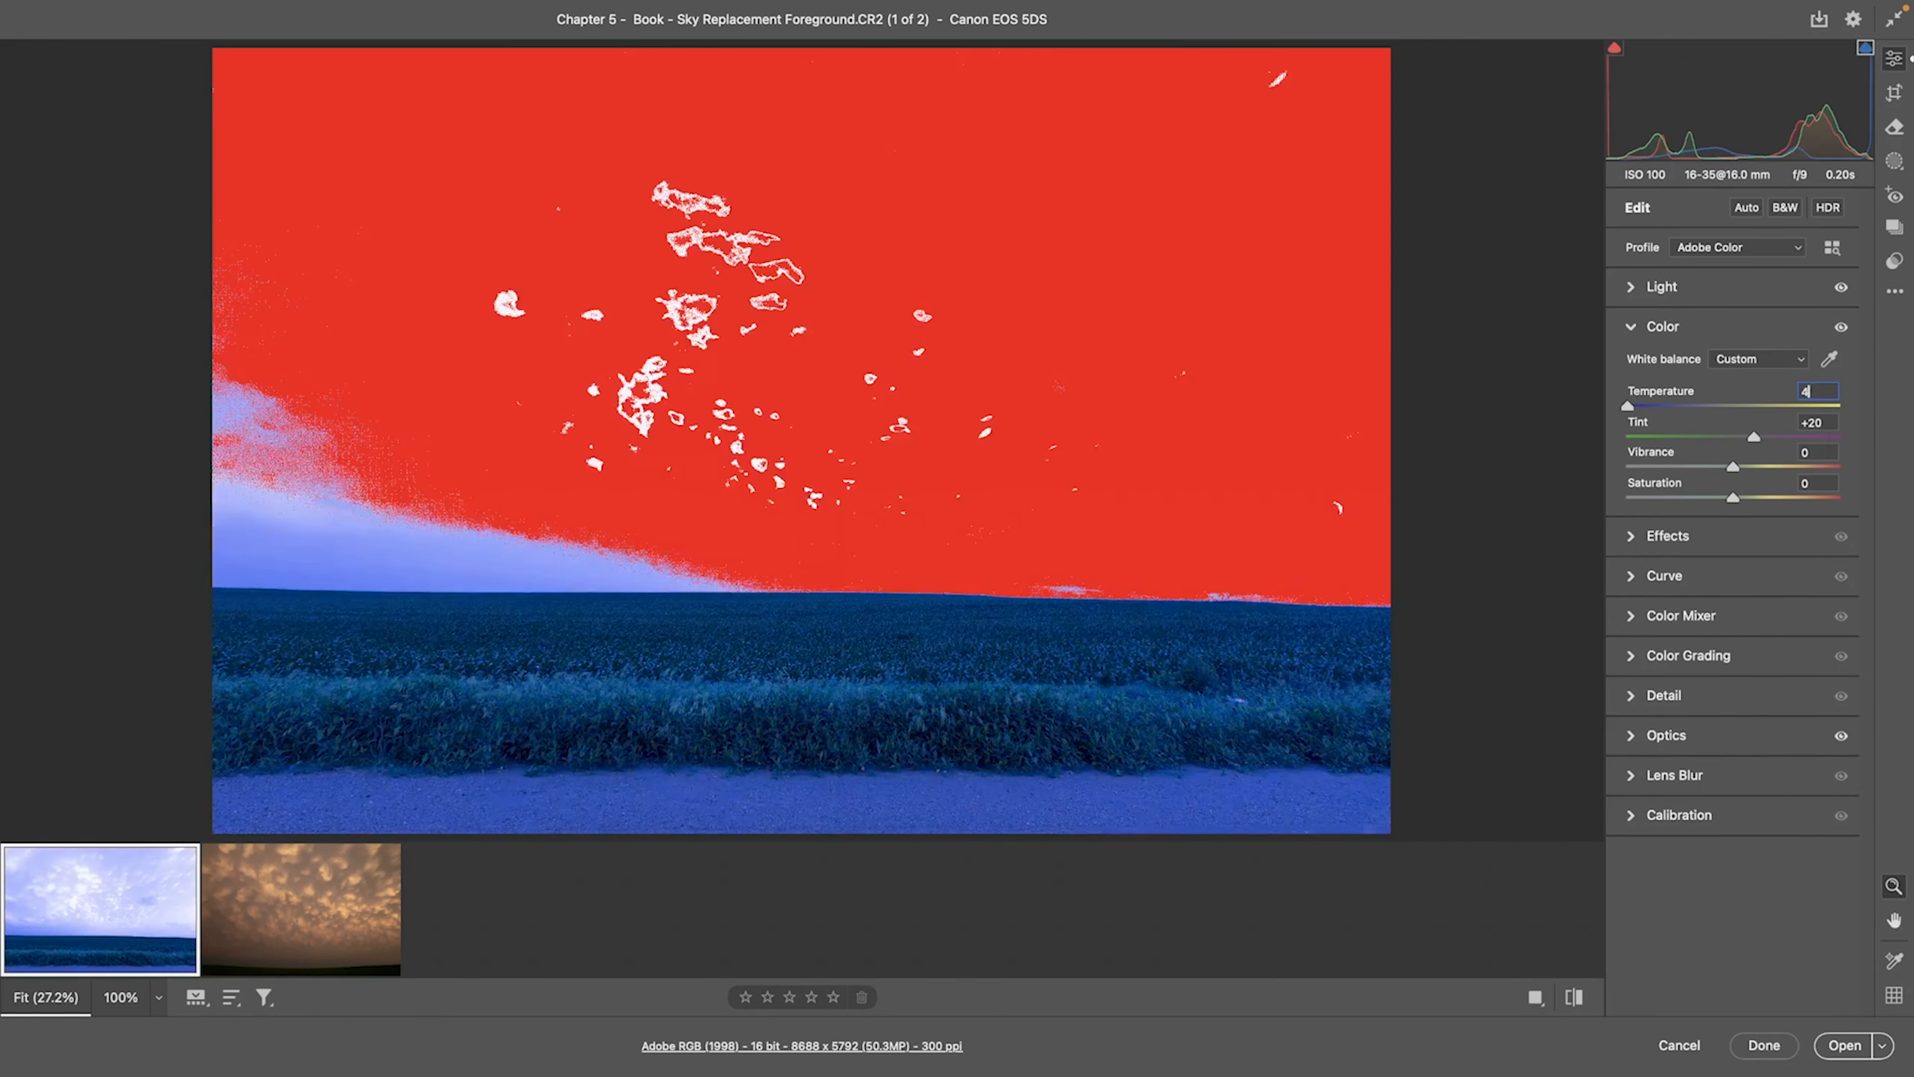
{"action": "type", "text": "30"}
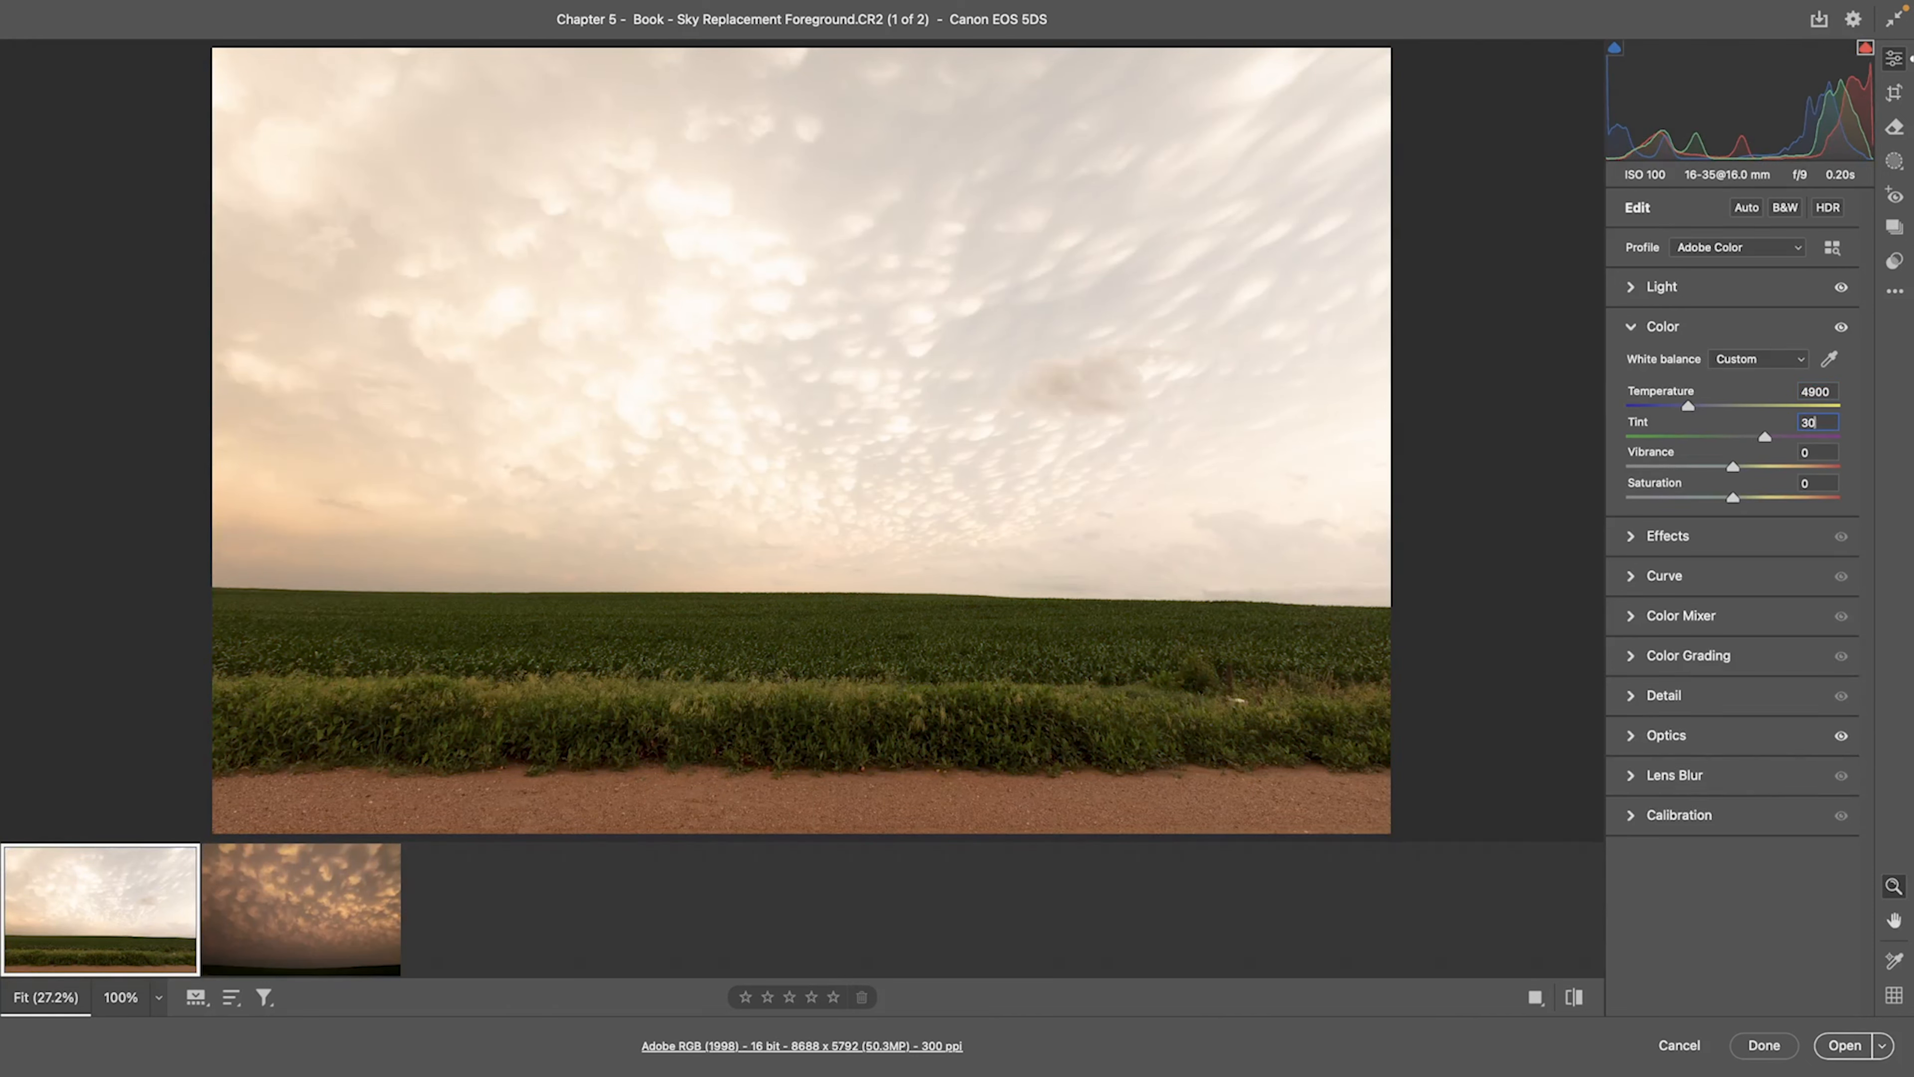
{"action": "left_click", "coordinate": [1651, 536]}
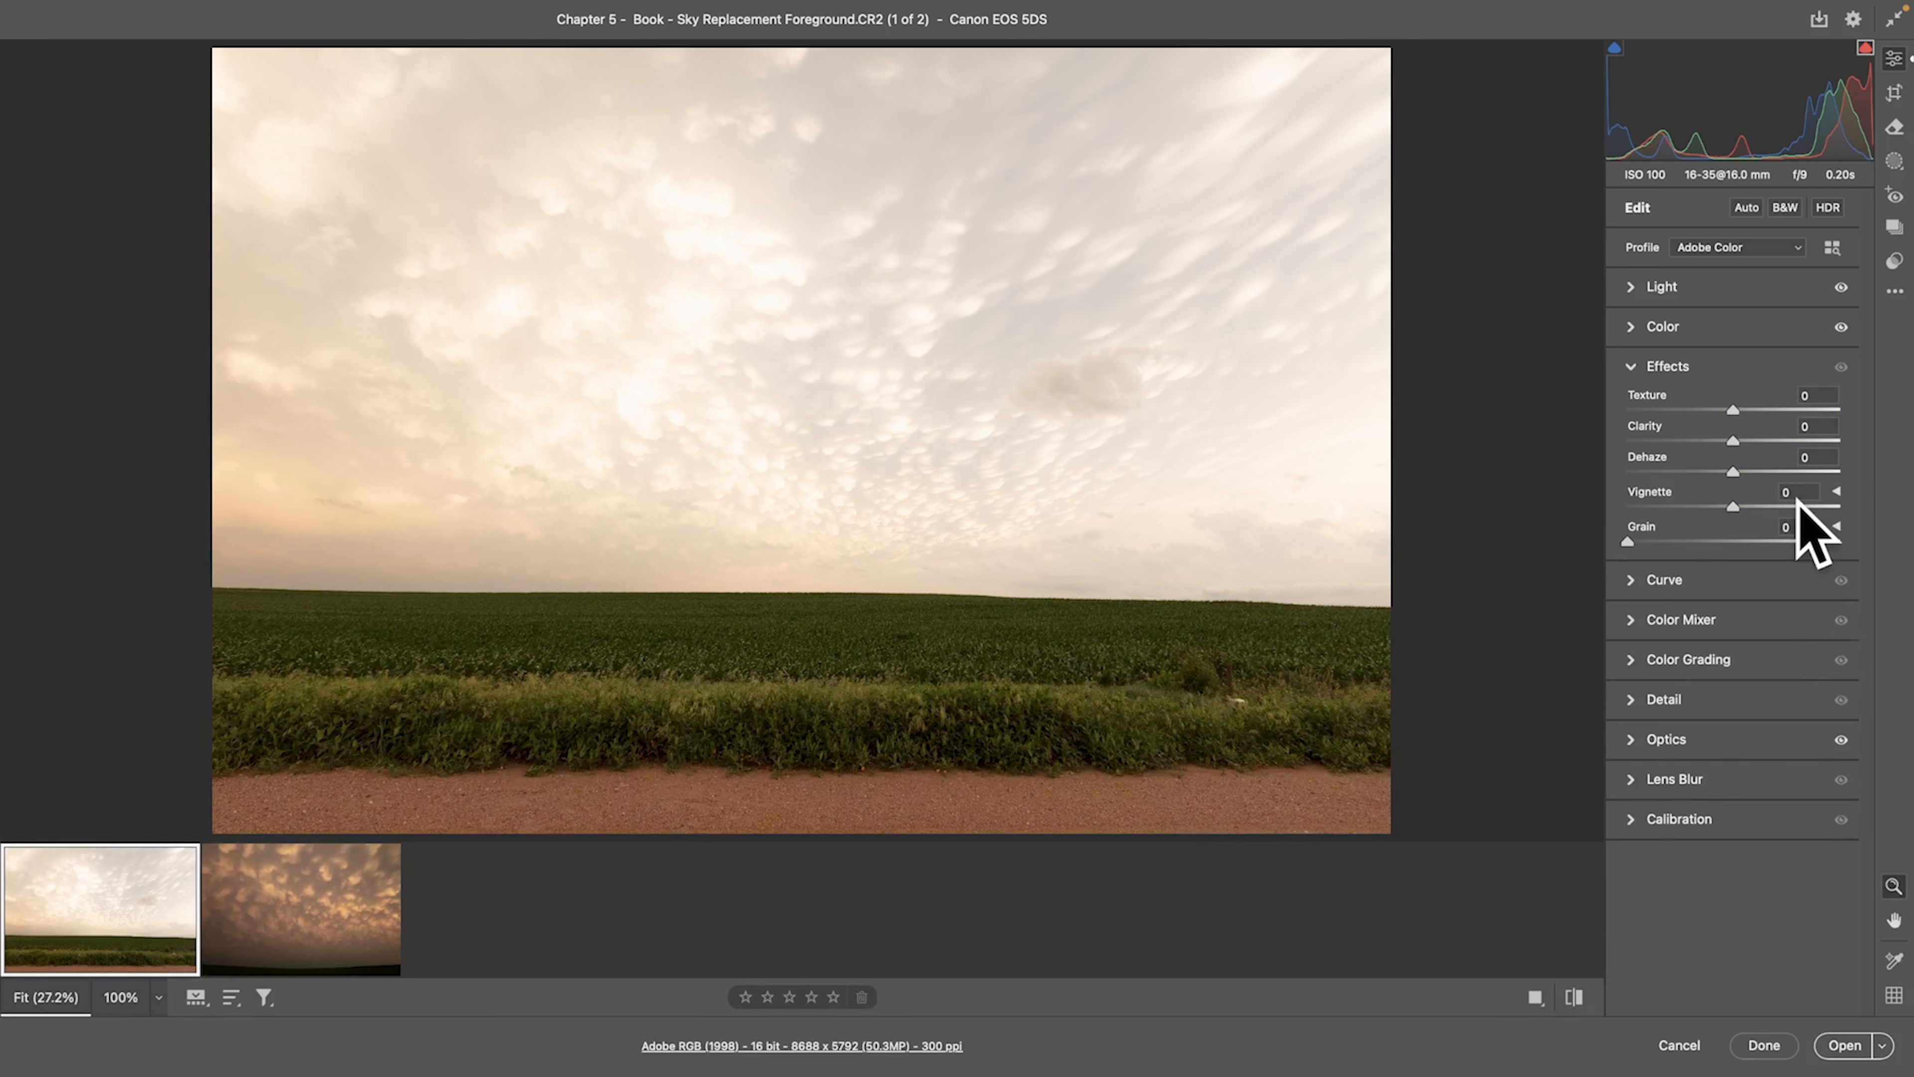
{"action": "left_click", "coordinate": [1661, 366]}
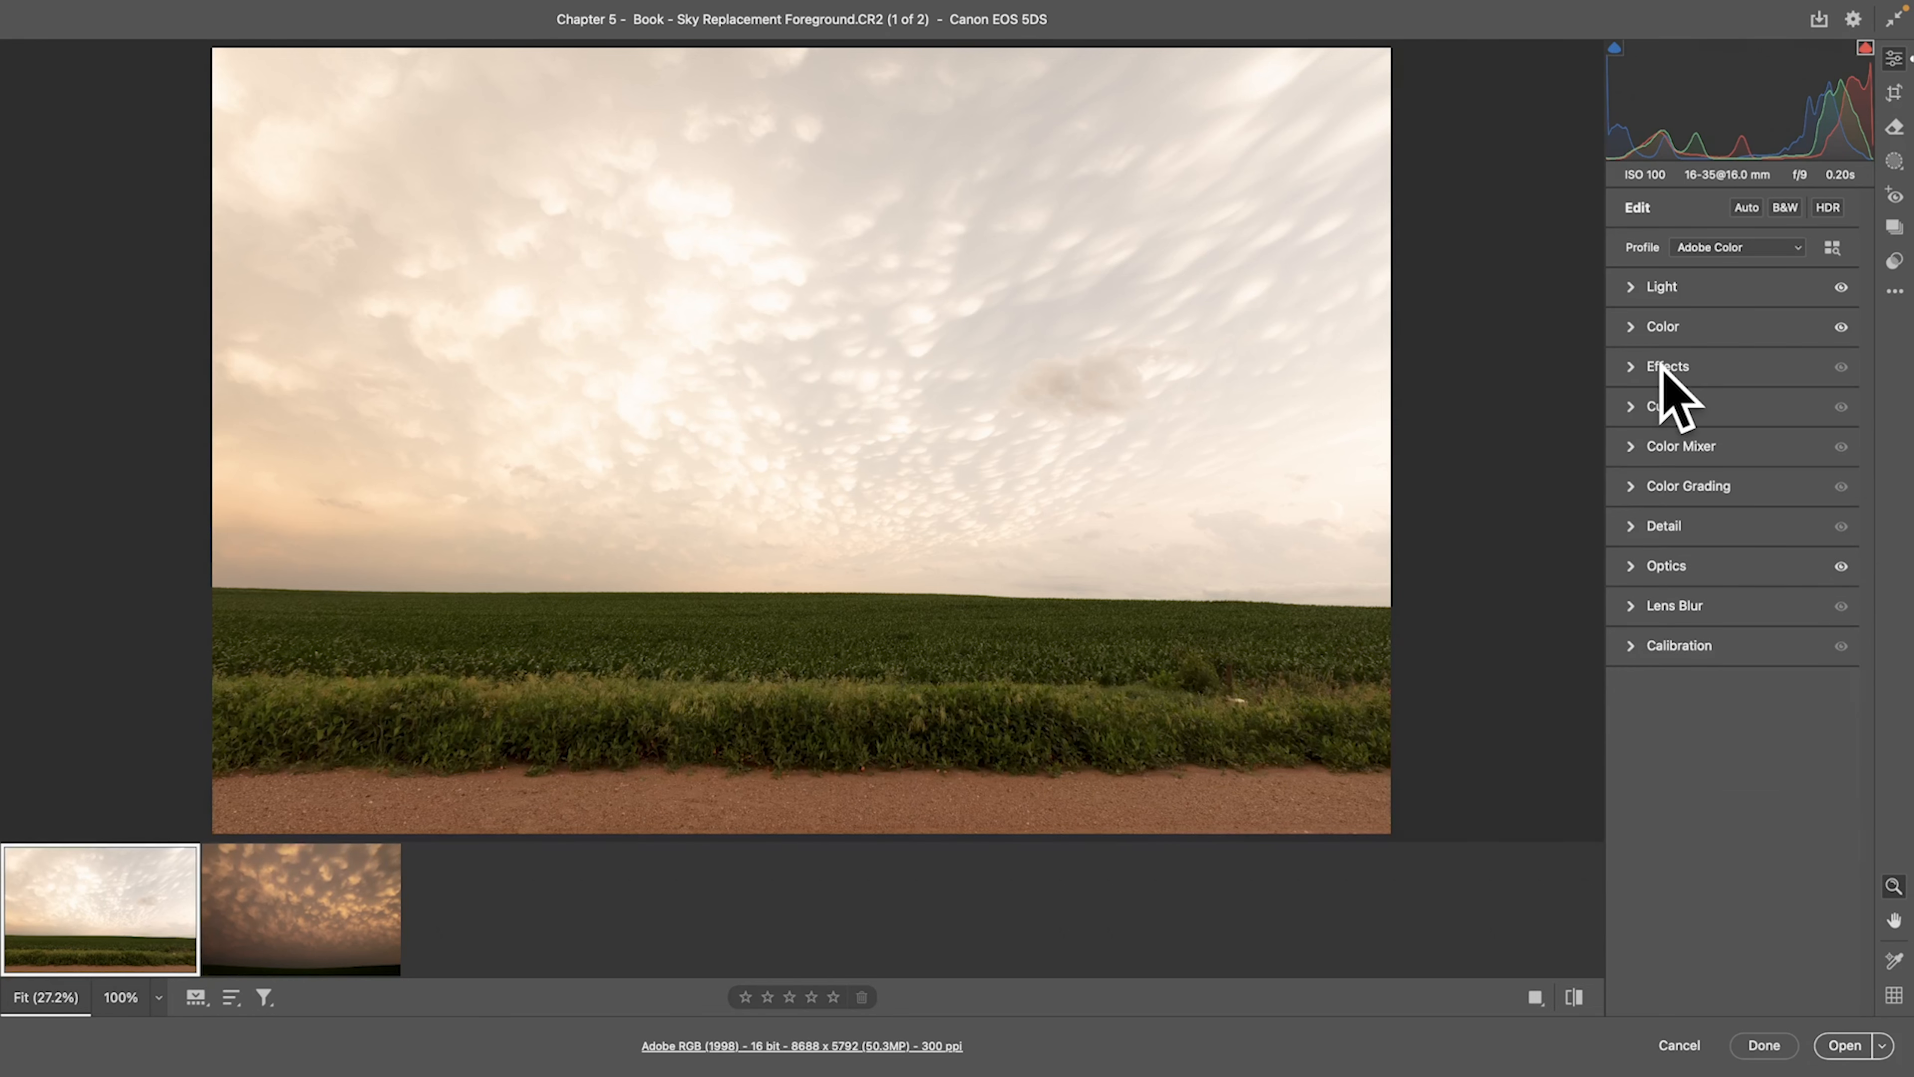
Set the foreground photo's Contrast to 5 and Clarity to 5.
{"action": "left_click", "coordinate": [1672, 288]}
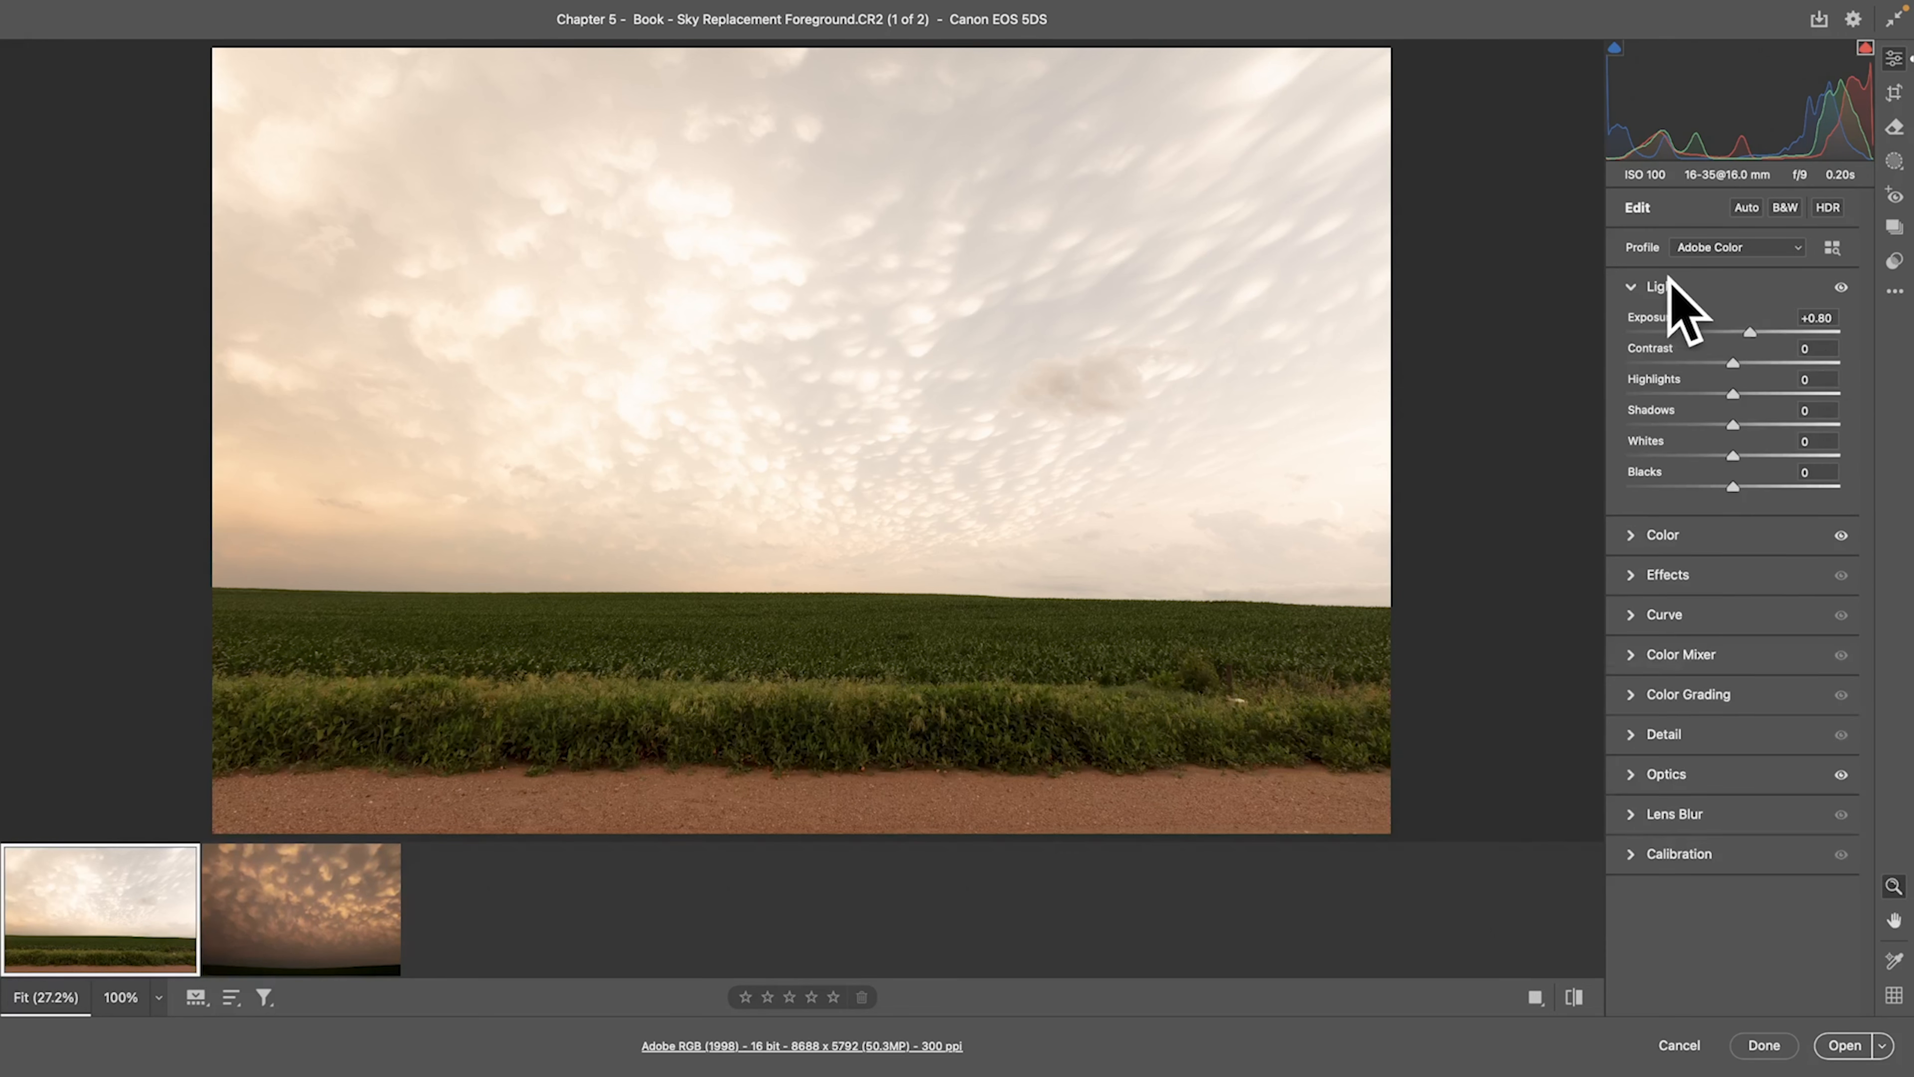
{"action": "left_click", "coordinate": [1814, 349]}
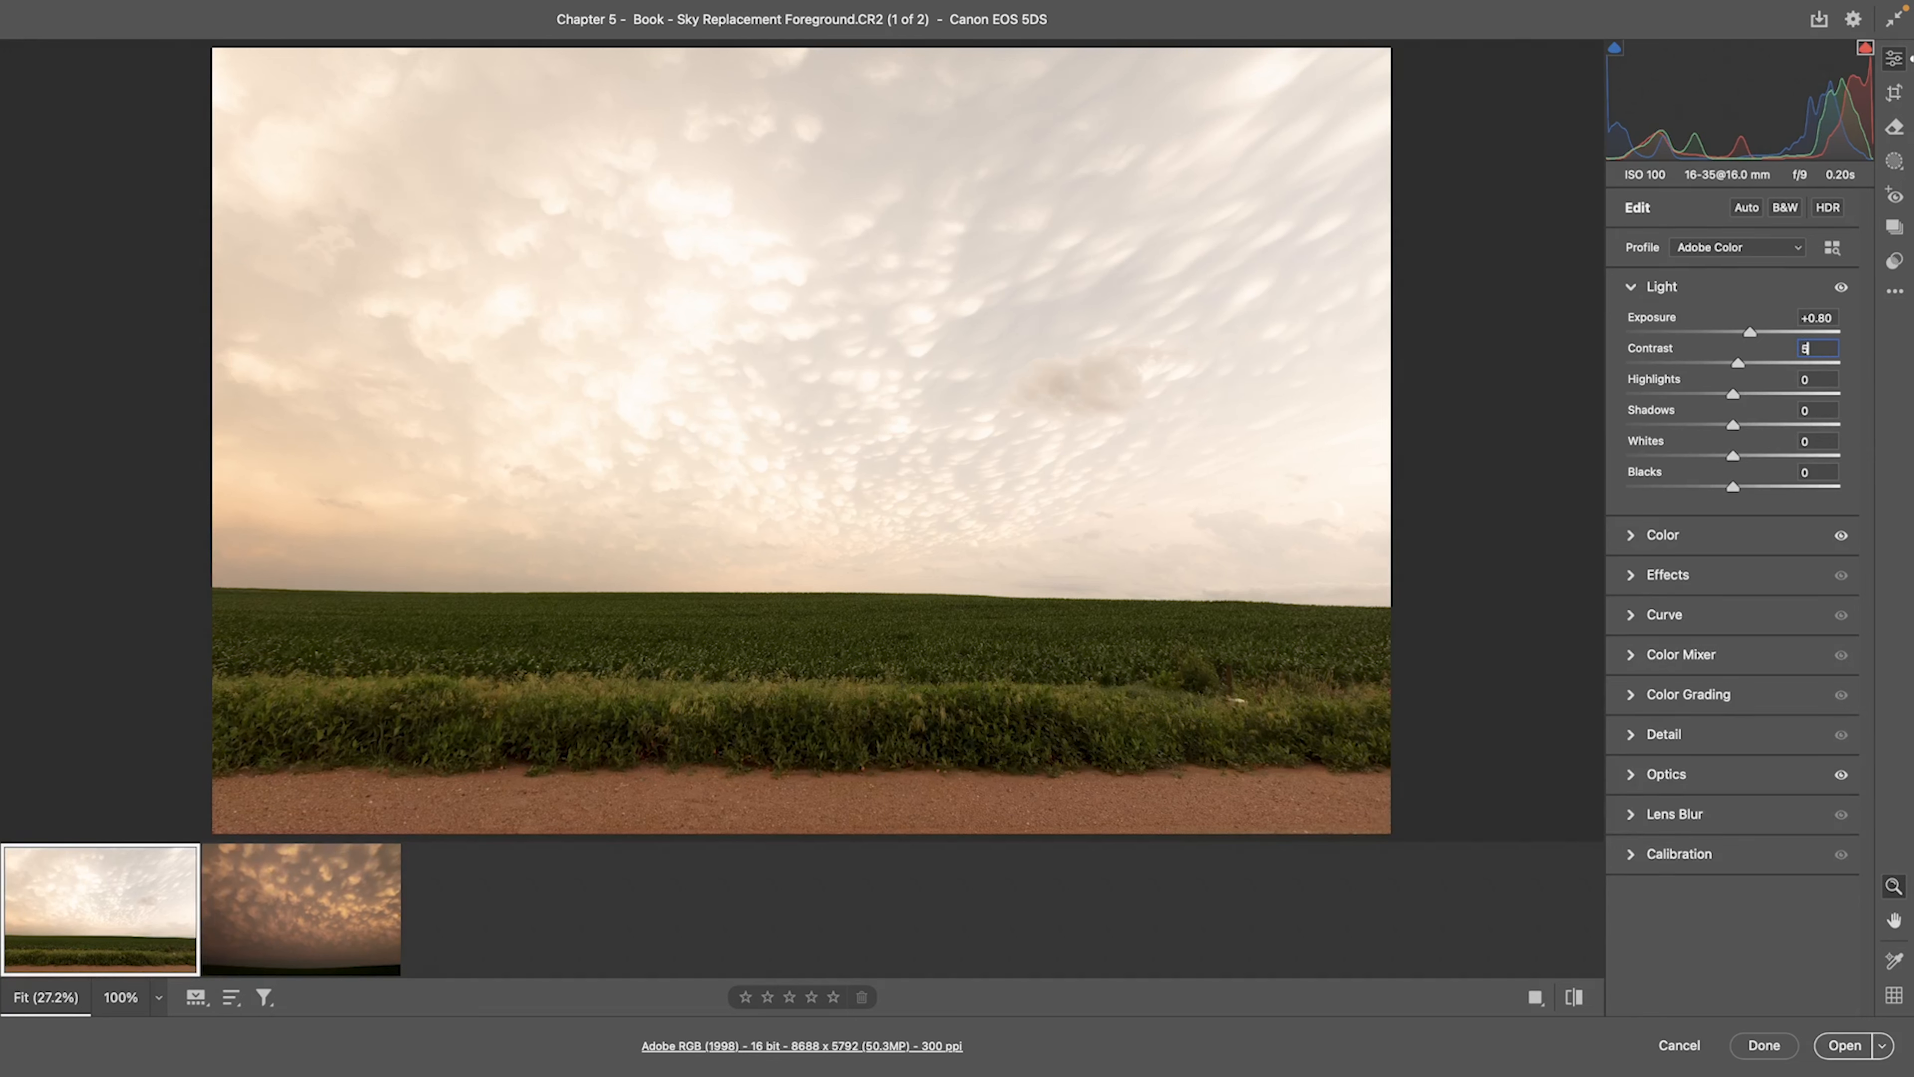
{"action": "left_click", "coordinate": [1654, 575]}
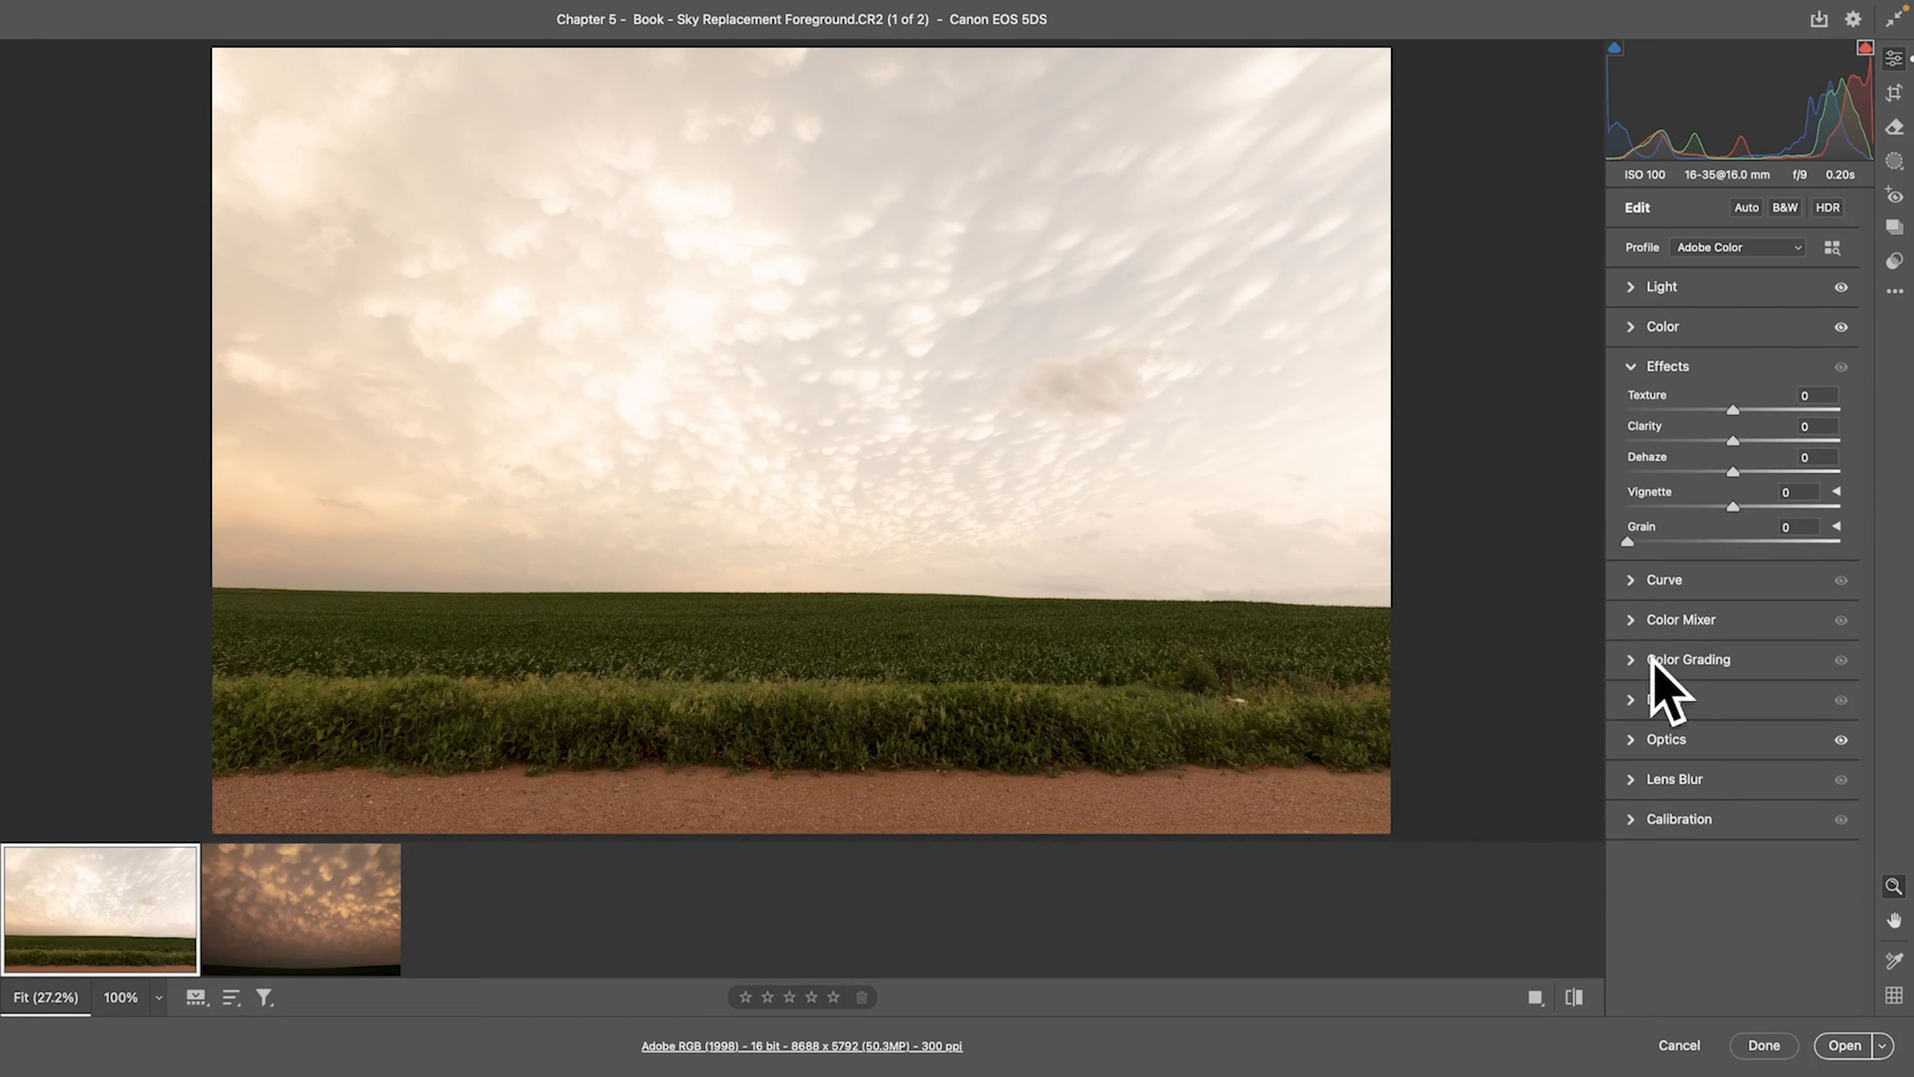
{"action": "left_click", "coordinate": [1813, 426]}
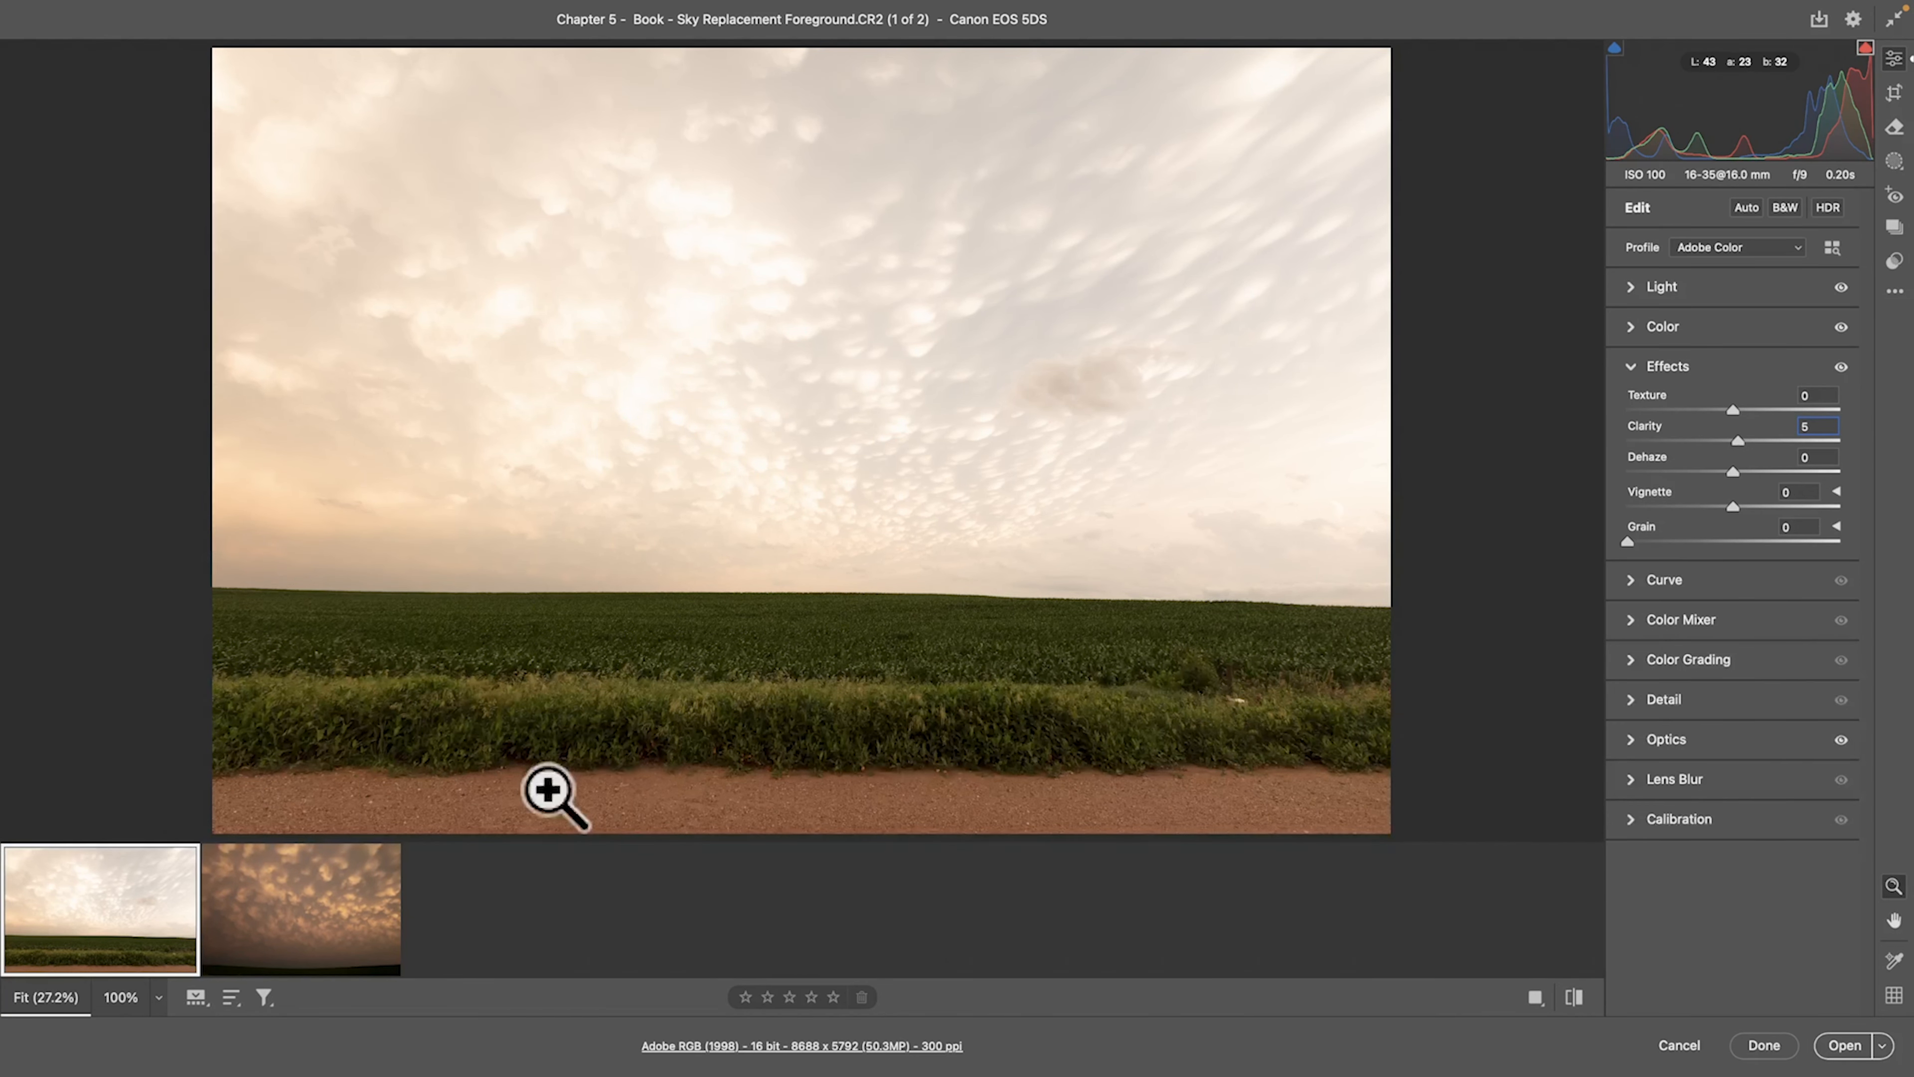
Enable chromatic aberration removal and lens profile corrections for the sky photo.
{"action": "left_click", "coordinate": [351, 923]}
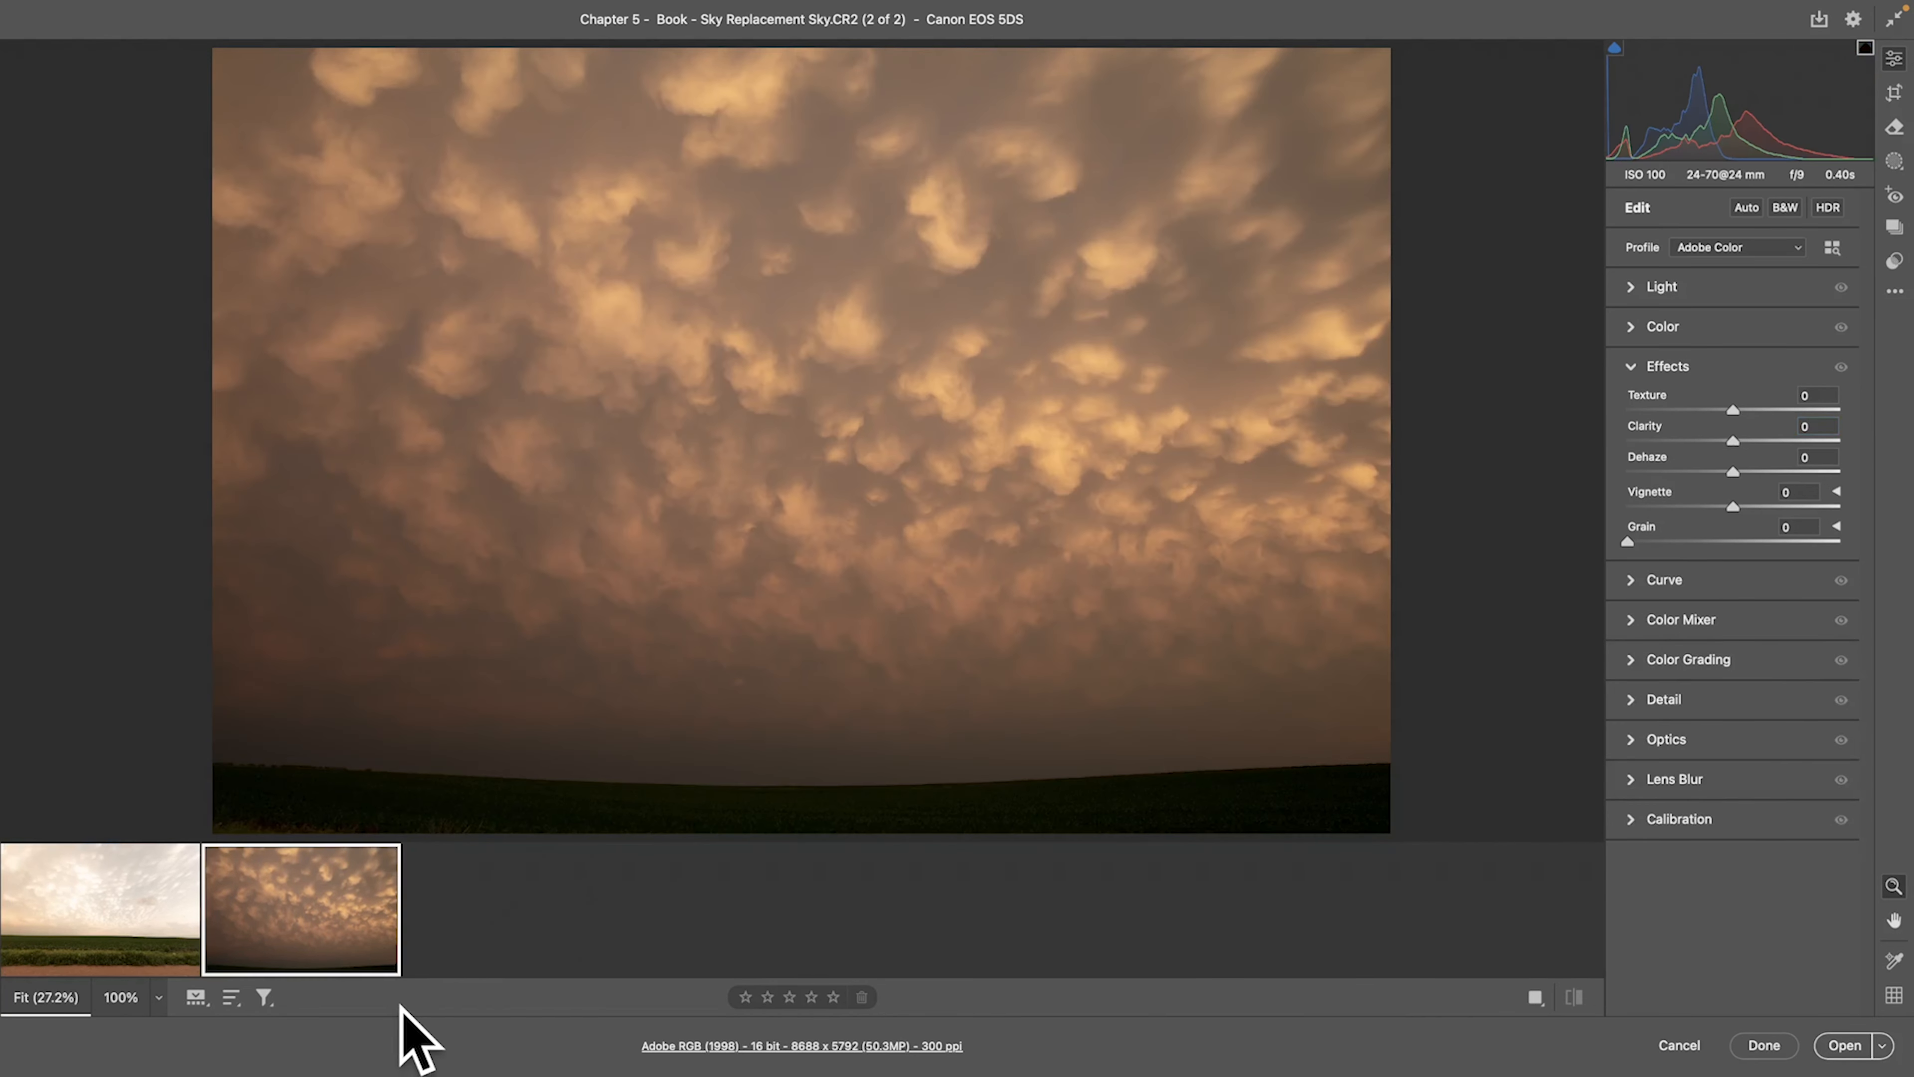
{"action": "left_click", "coordinate": [1629, 738]}
{"action": "left_click", "coordinate": [1696, 634]}
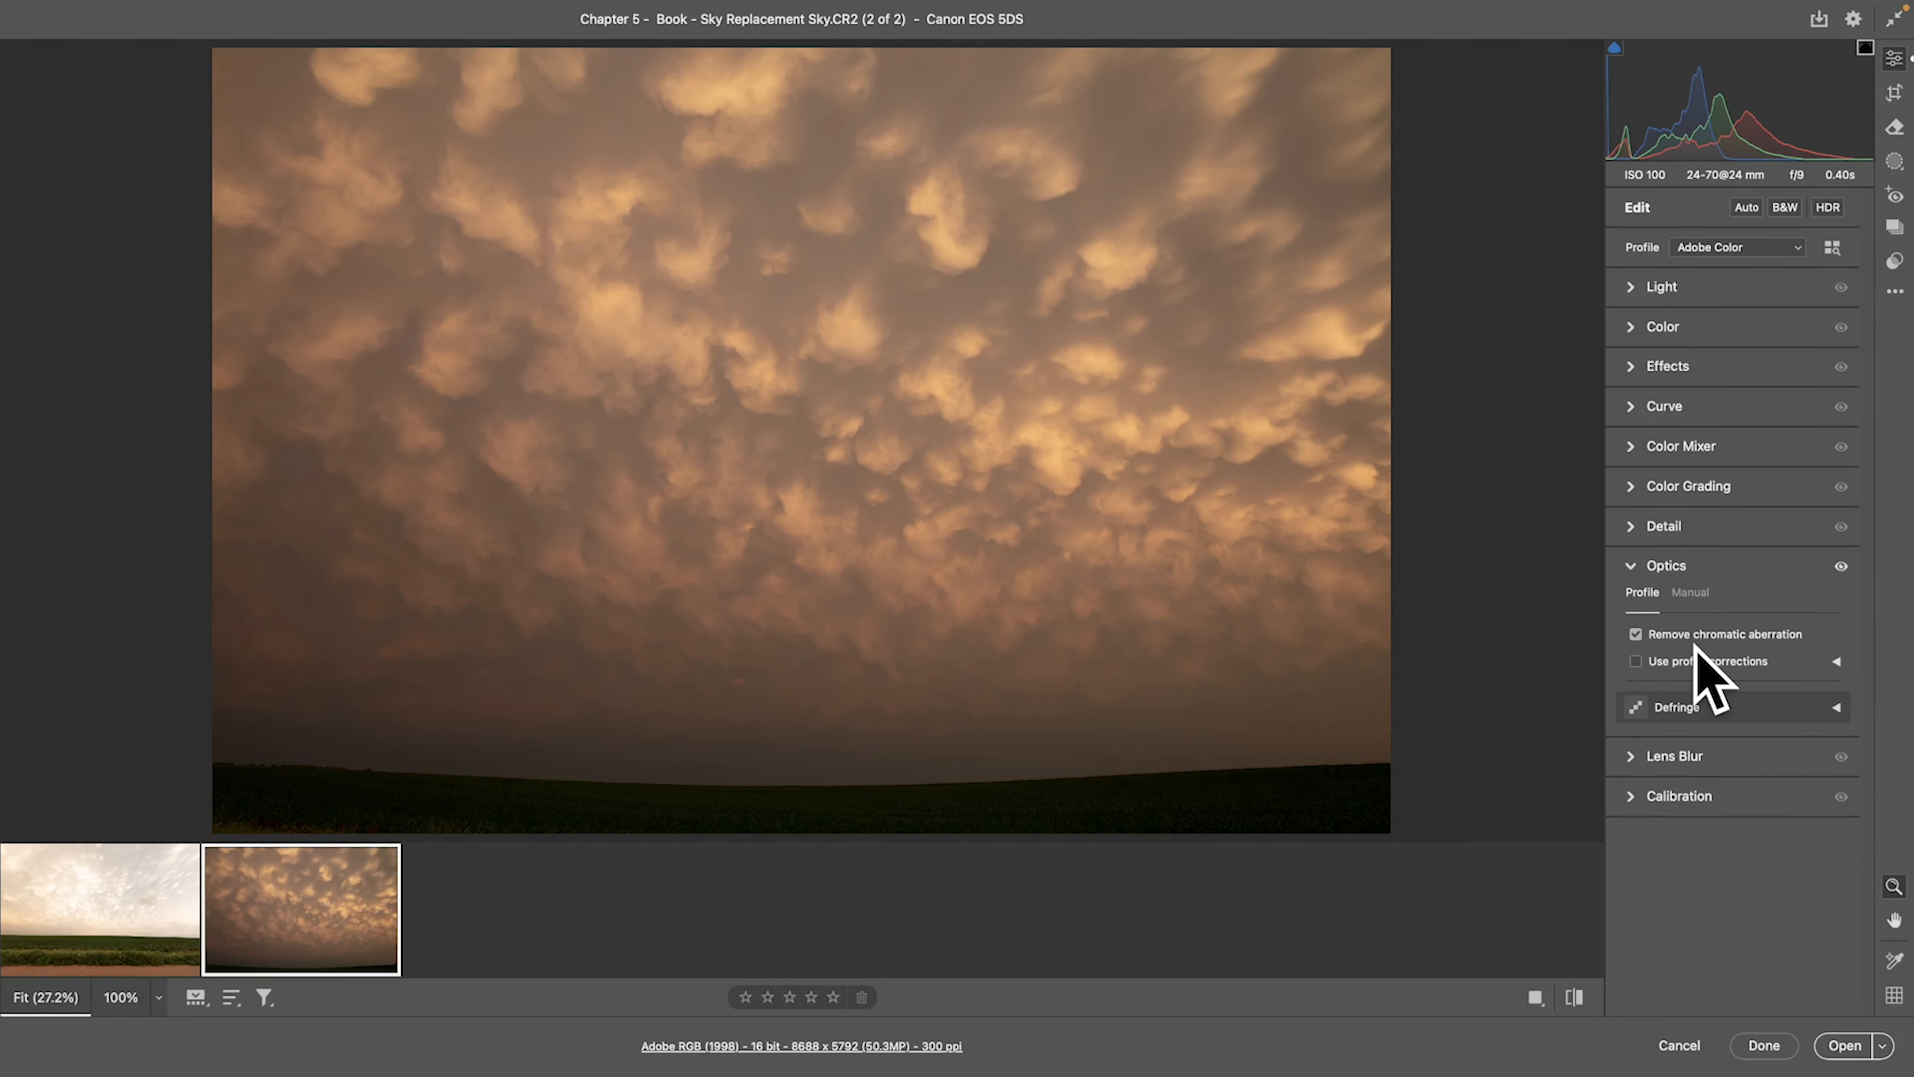
{"action": "left_click", "coordinate": [1635, 661]}
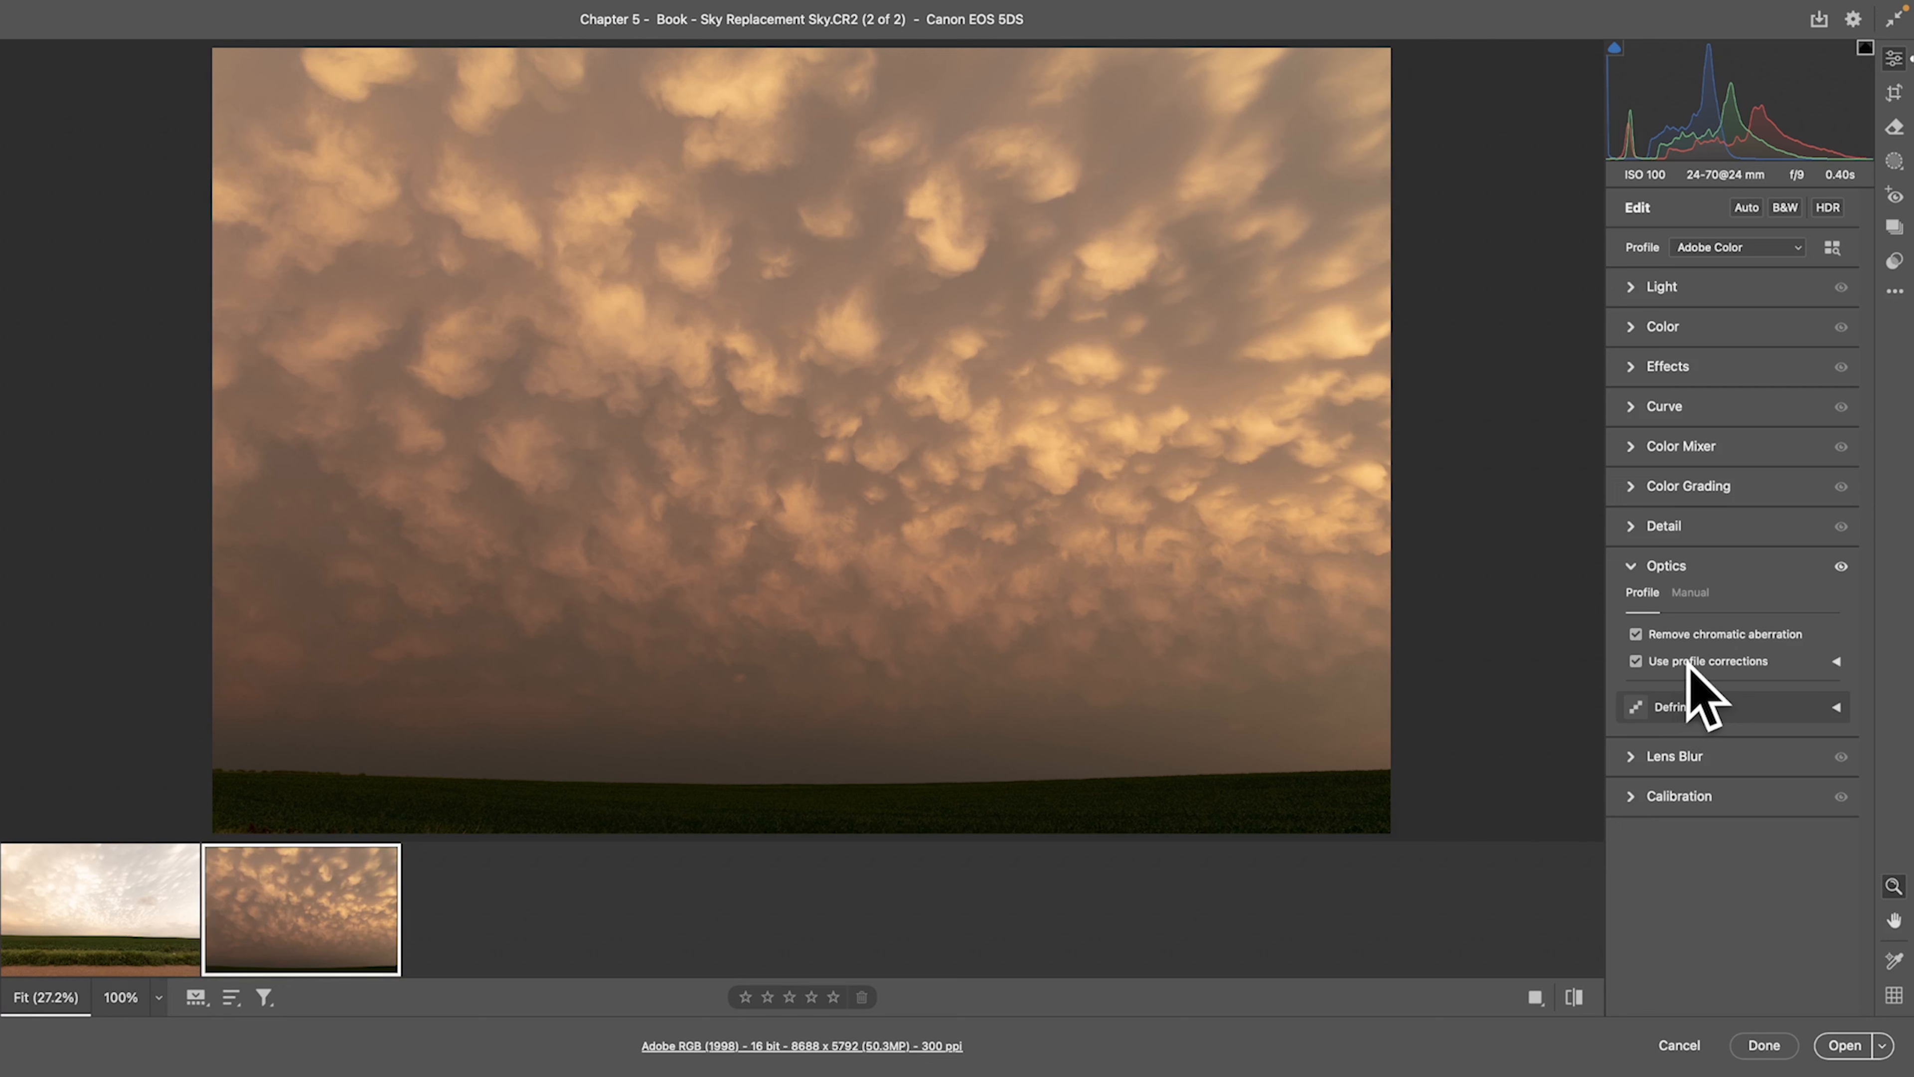
Adjust the sky photo with Contrast 10, Whites 30, Tint 12 and Clarity 10.
{"action": "left_click", "coordinate": [1687, 287]}
{"action": "left_click", "coordinate": [1810, 349]}
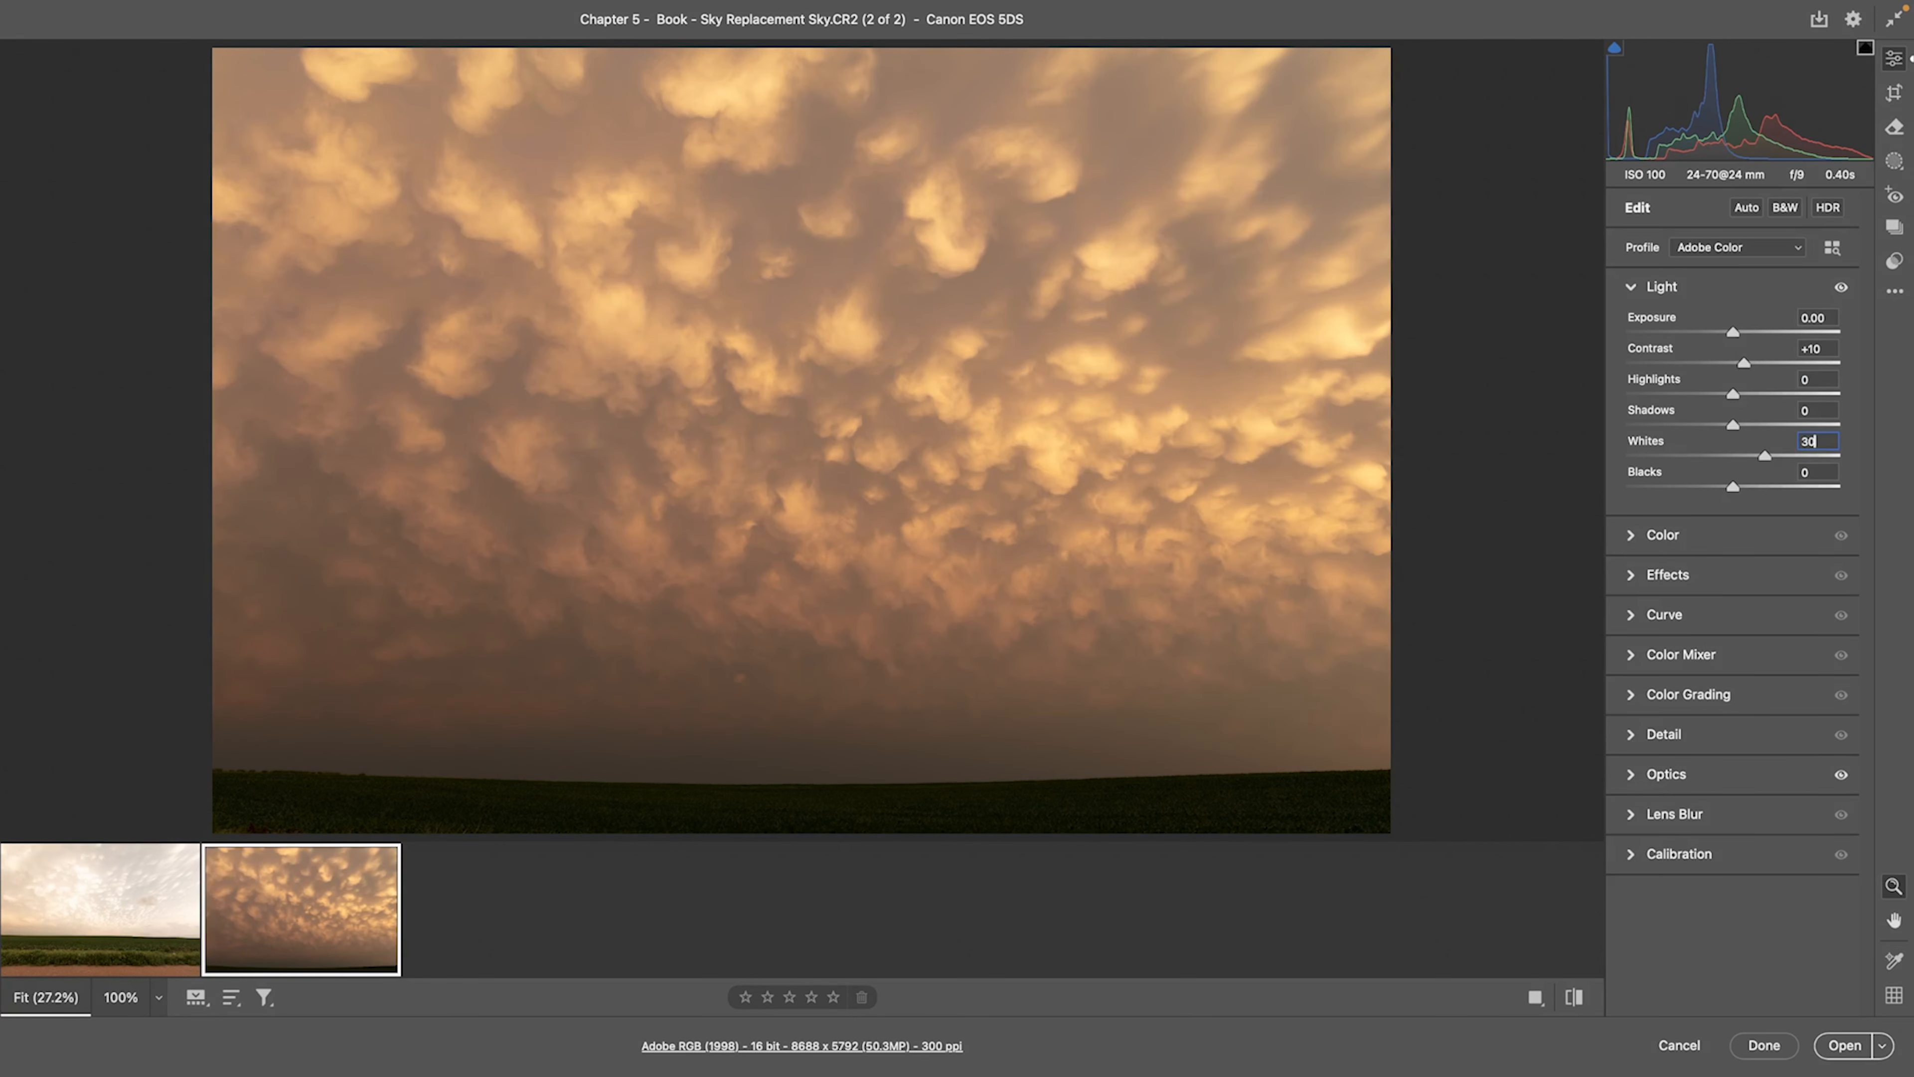
{"action": "left_click", "coordinate": [1663, 534]}
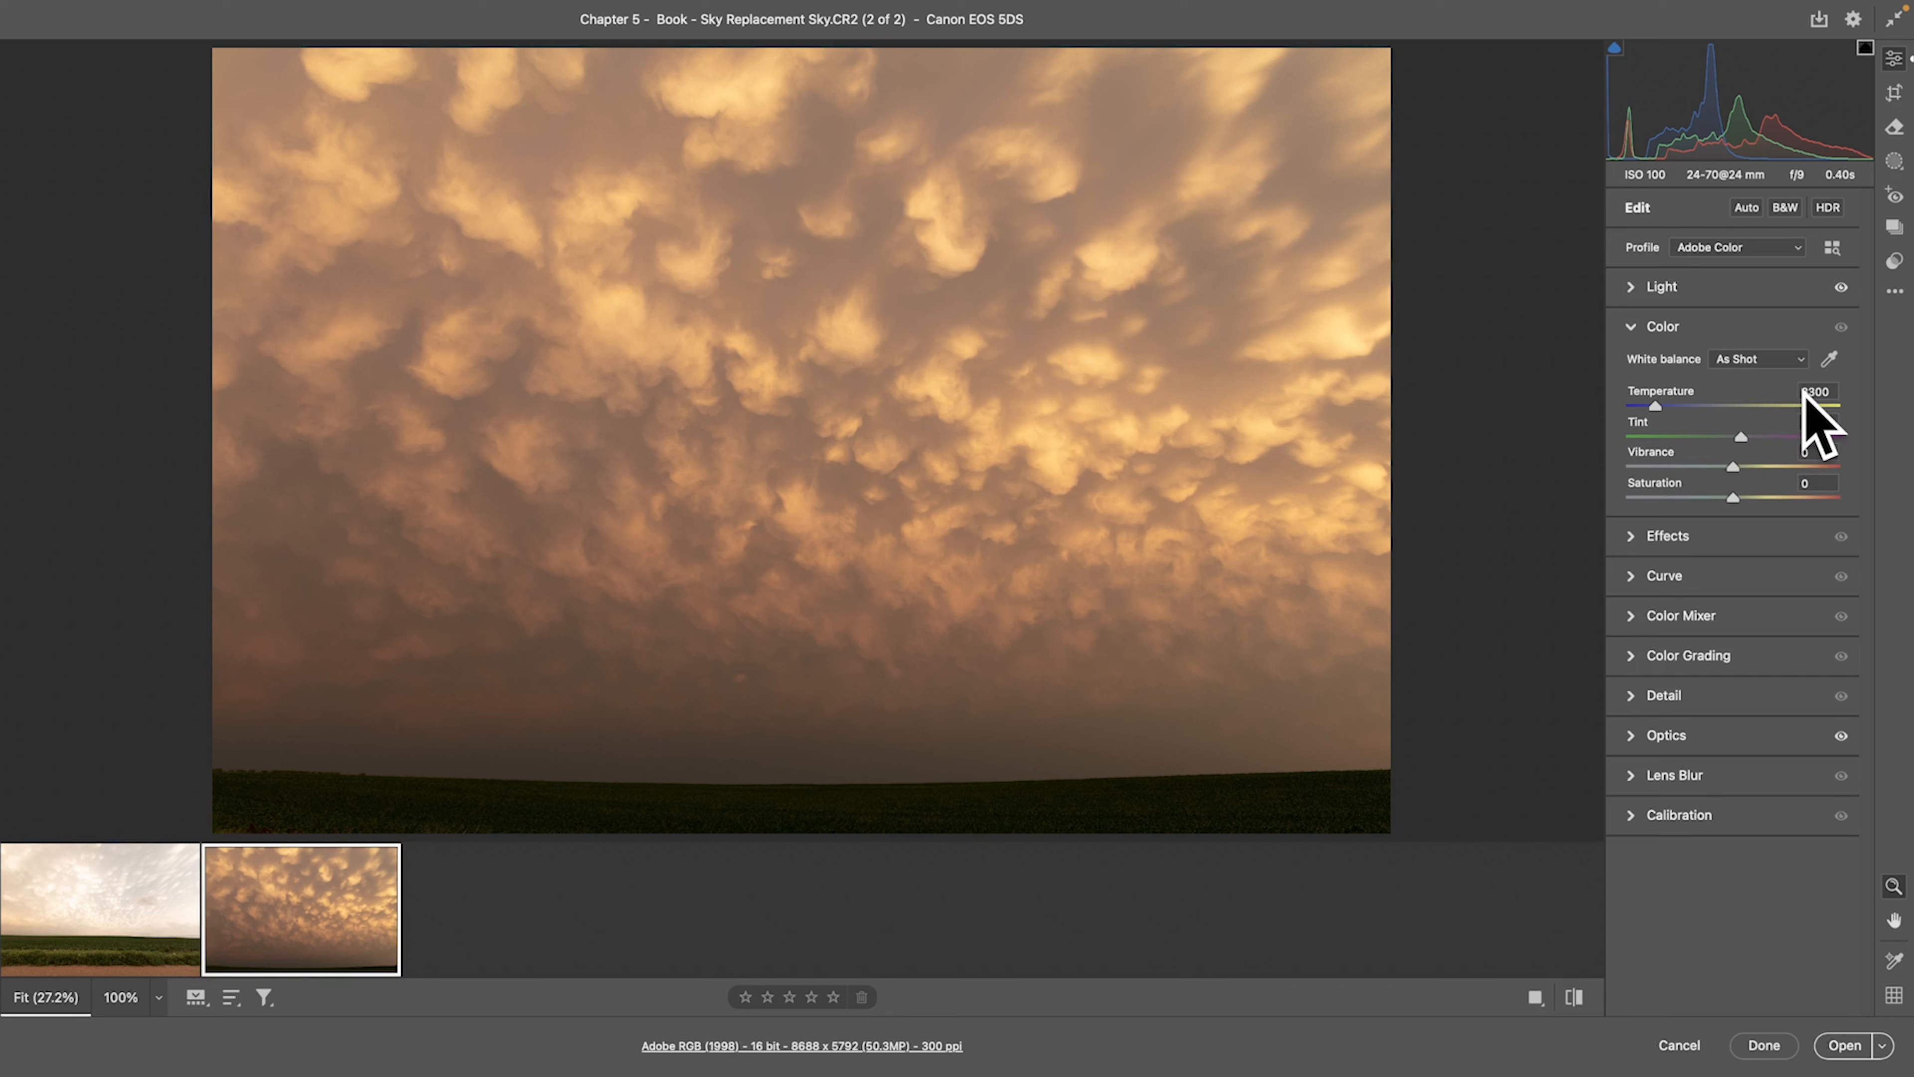
{"action": "left_click", "coordinate": [1805, 421]}
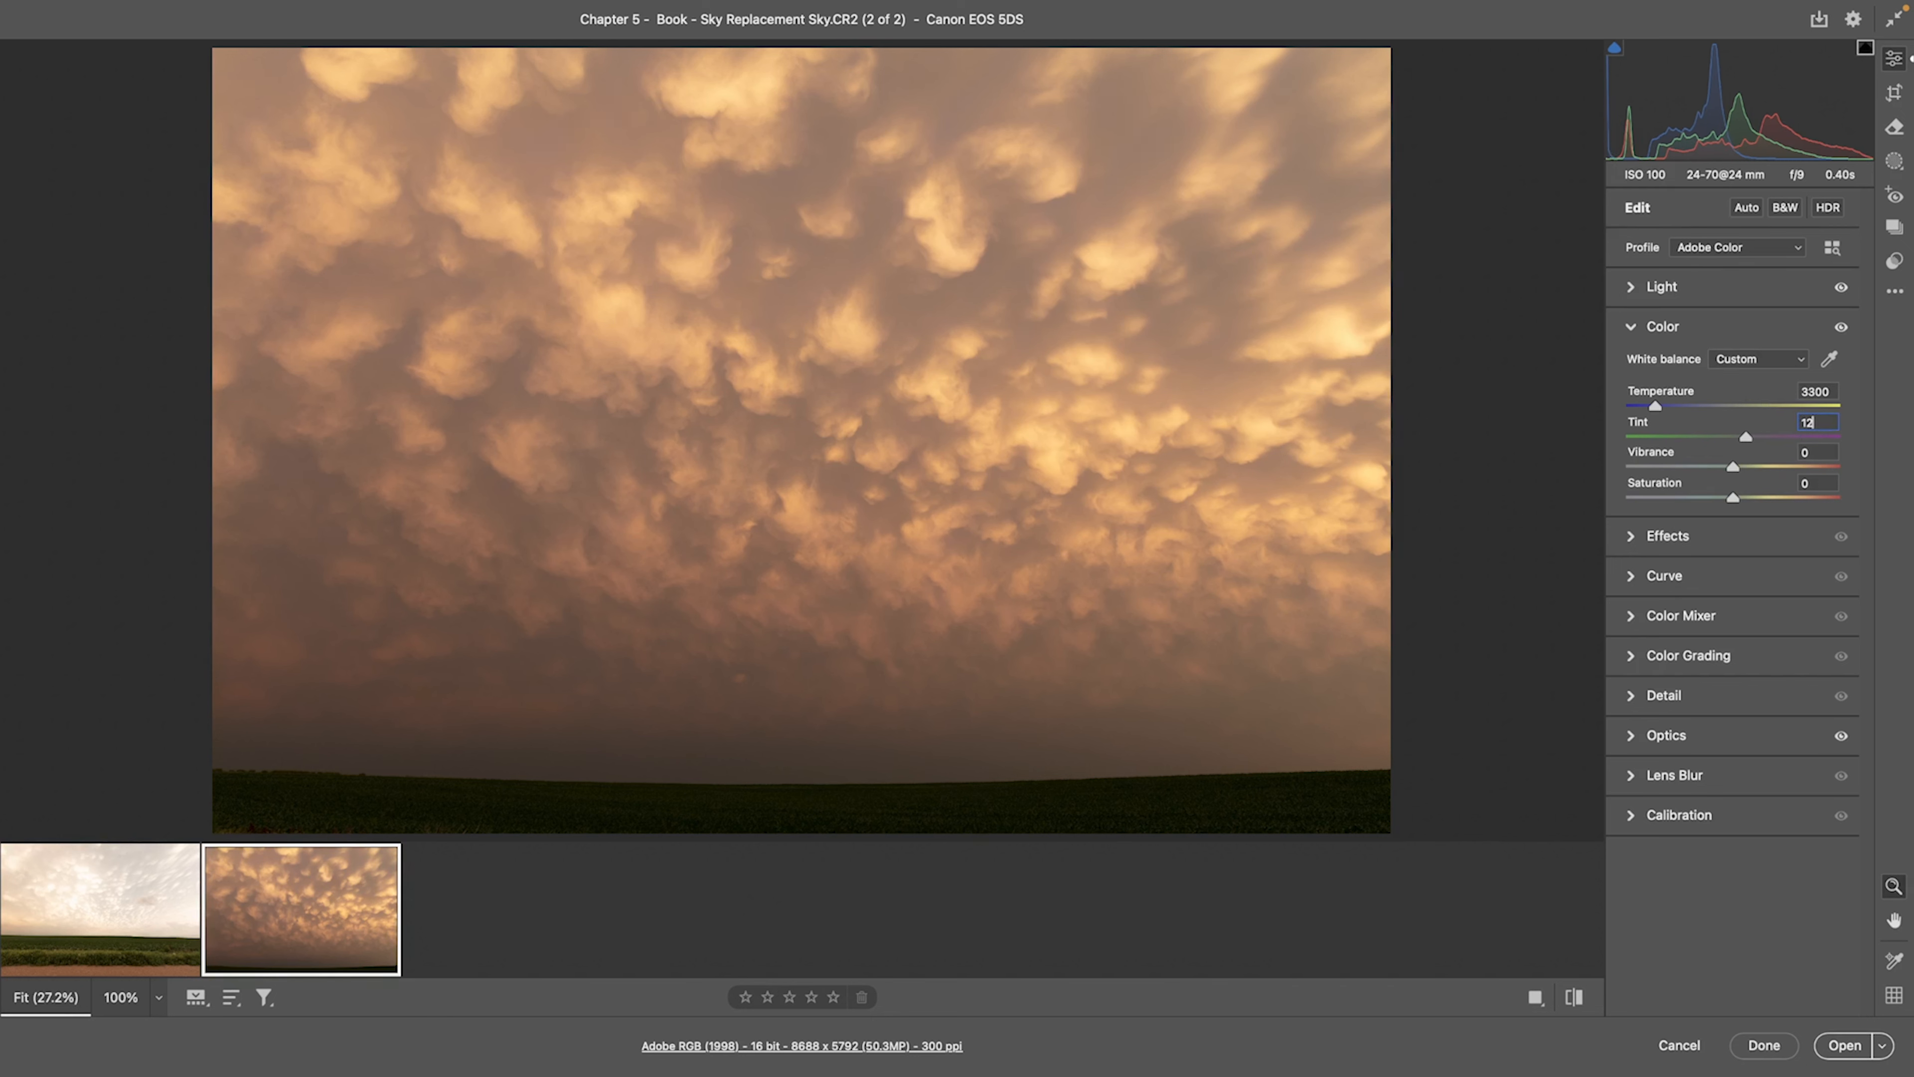
{"action": "left_click", "coordinate": [1667, 536]}
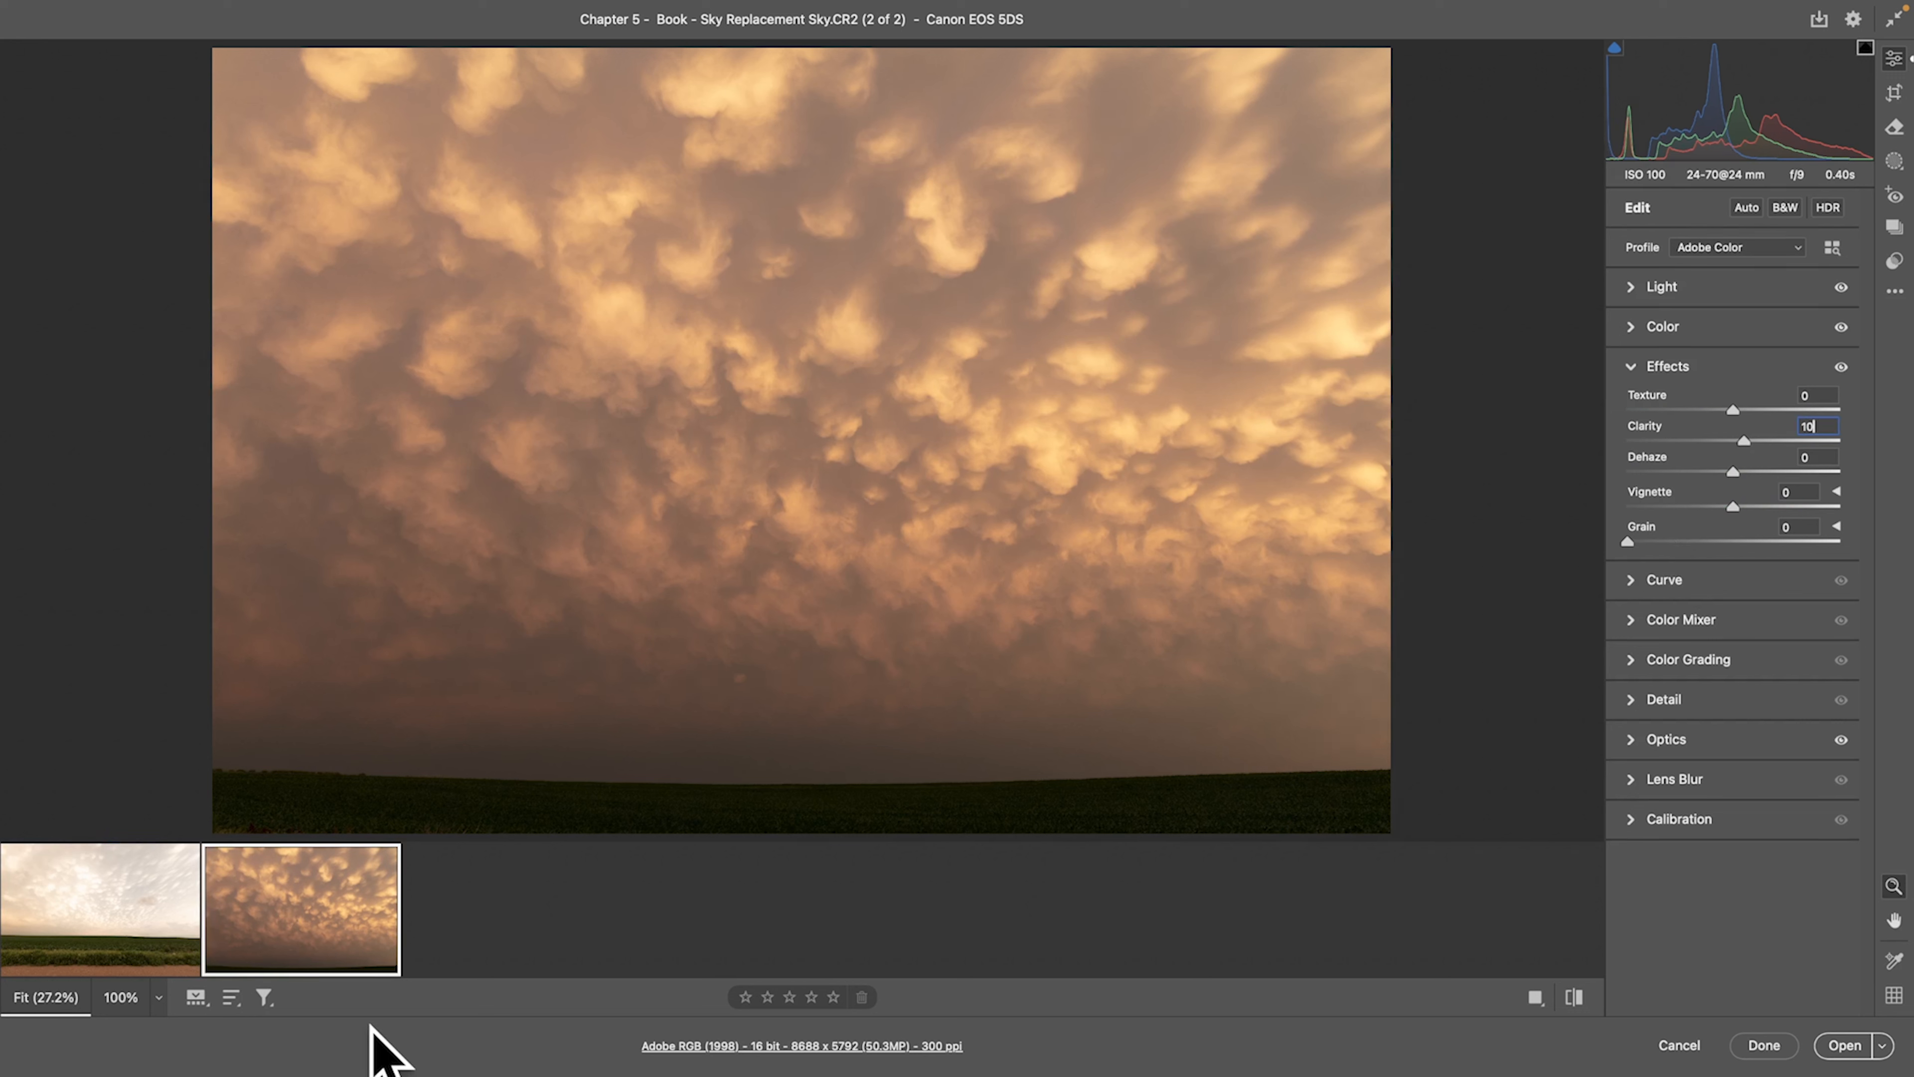
Review both edited photos, leave only the foreground photo selected, and open it in Photoshop.
{"action": "mouse_move", "coordinate": [362, 966]}
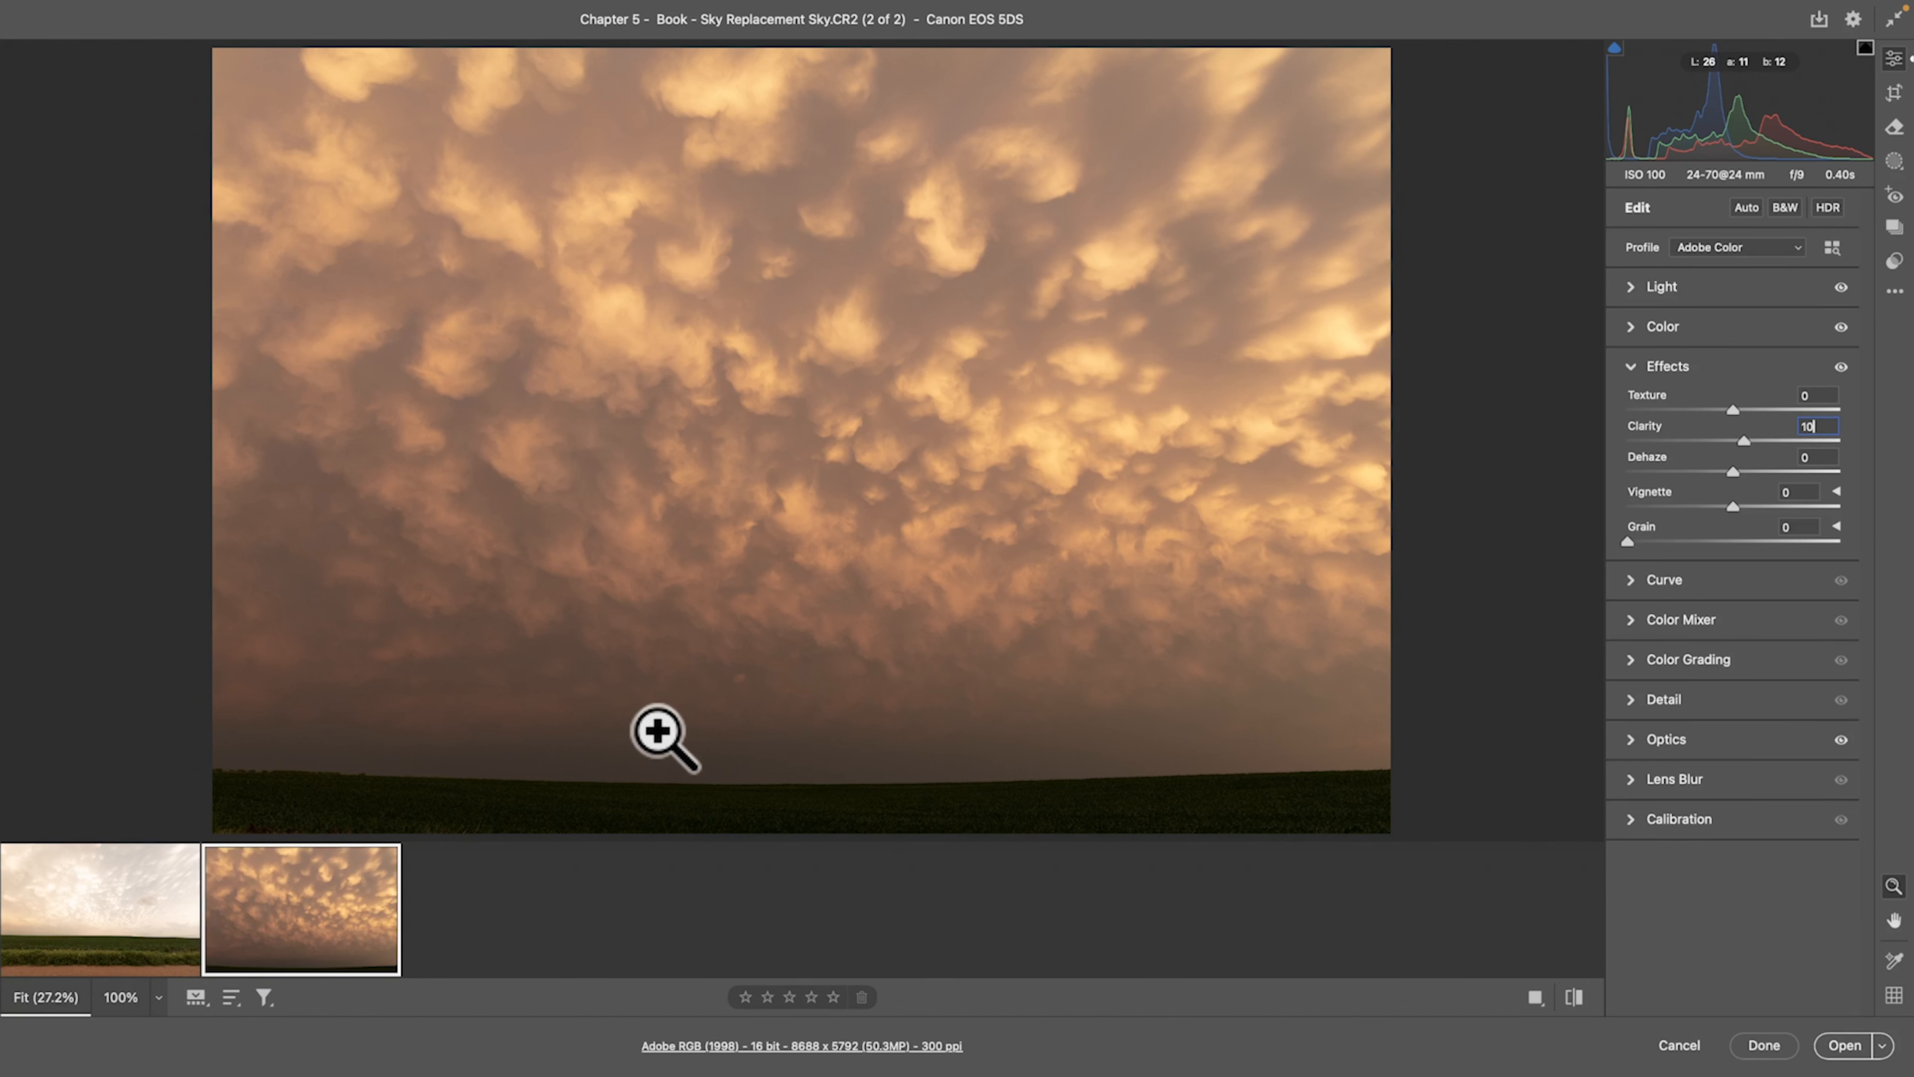
{"action": "left_click", "coordinate": [89, 920]}
{"action": "left_click", "coordinate": [321, 945]}
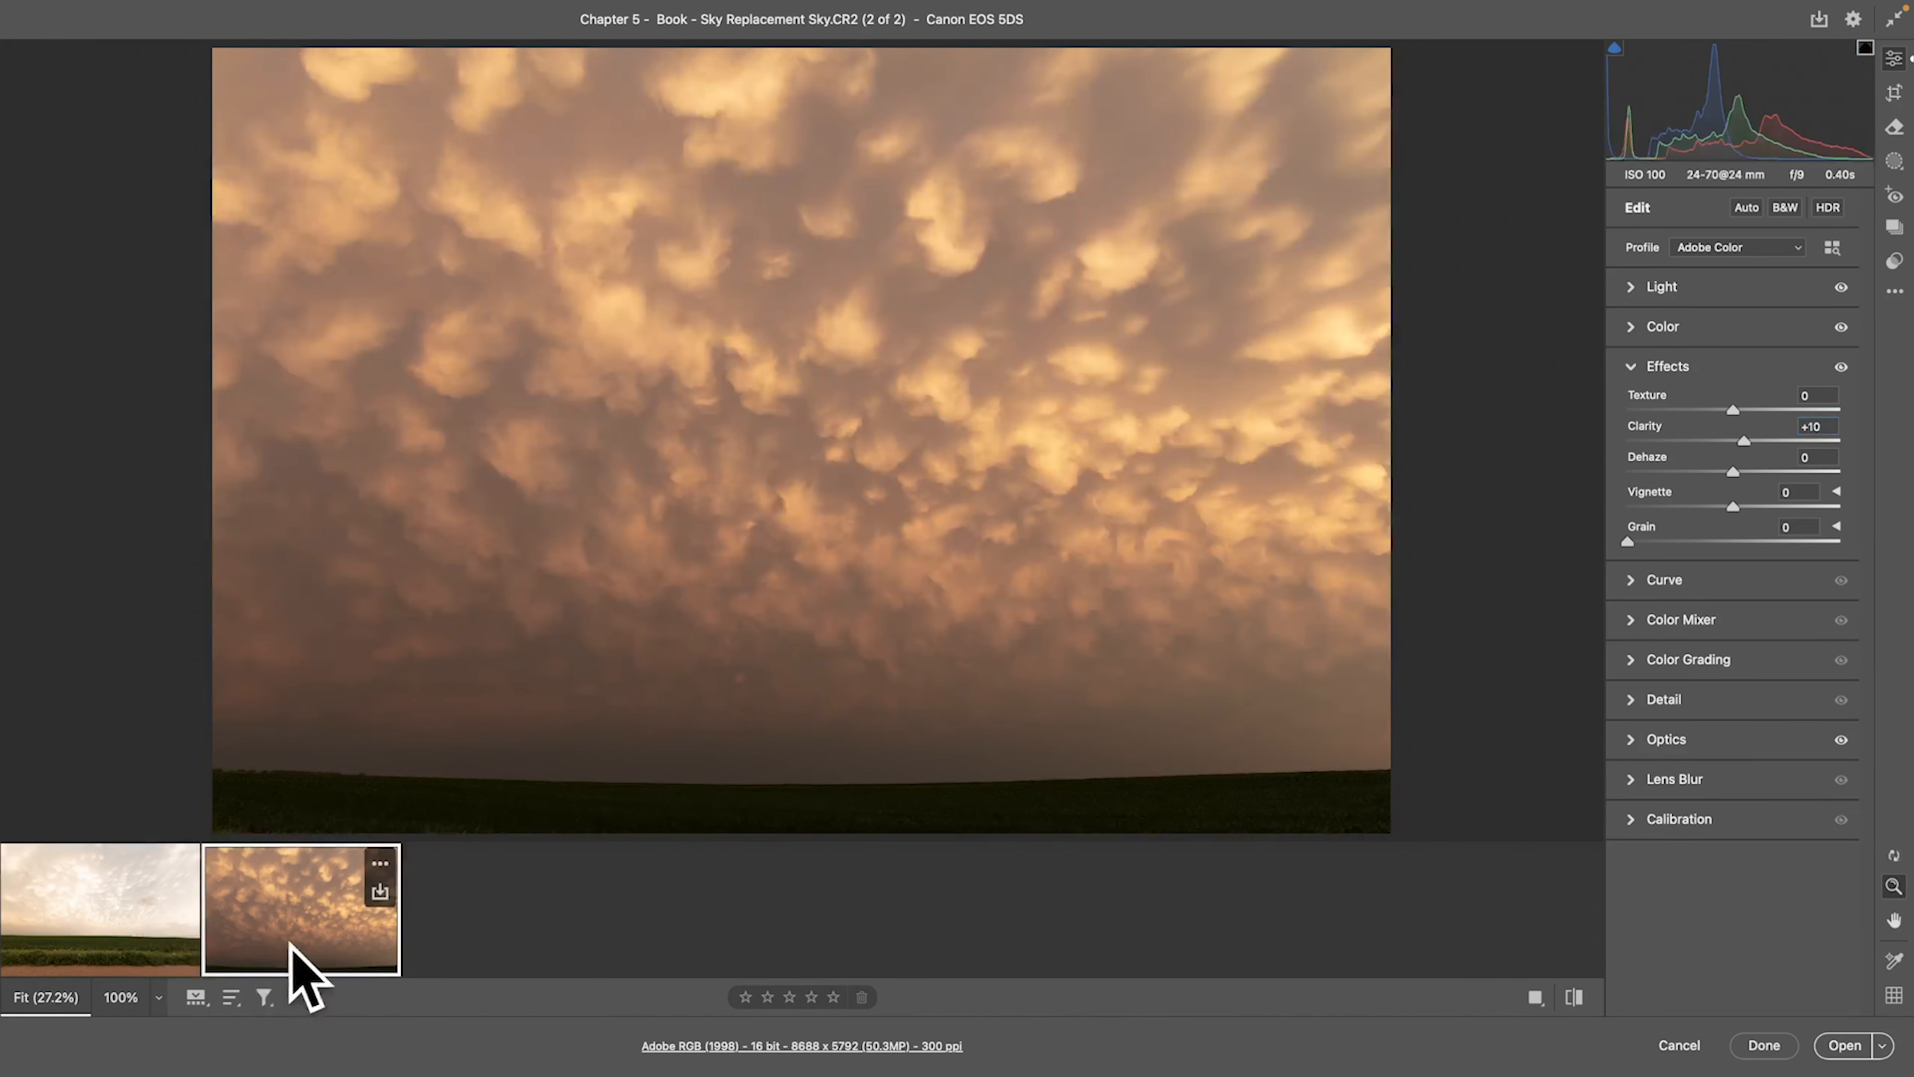
{"action": "left_click", "coordinate": [160, 942]}
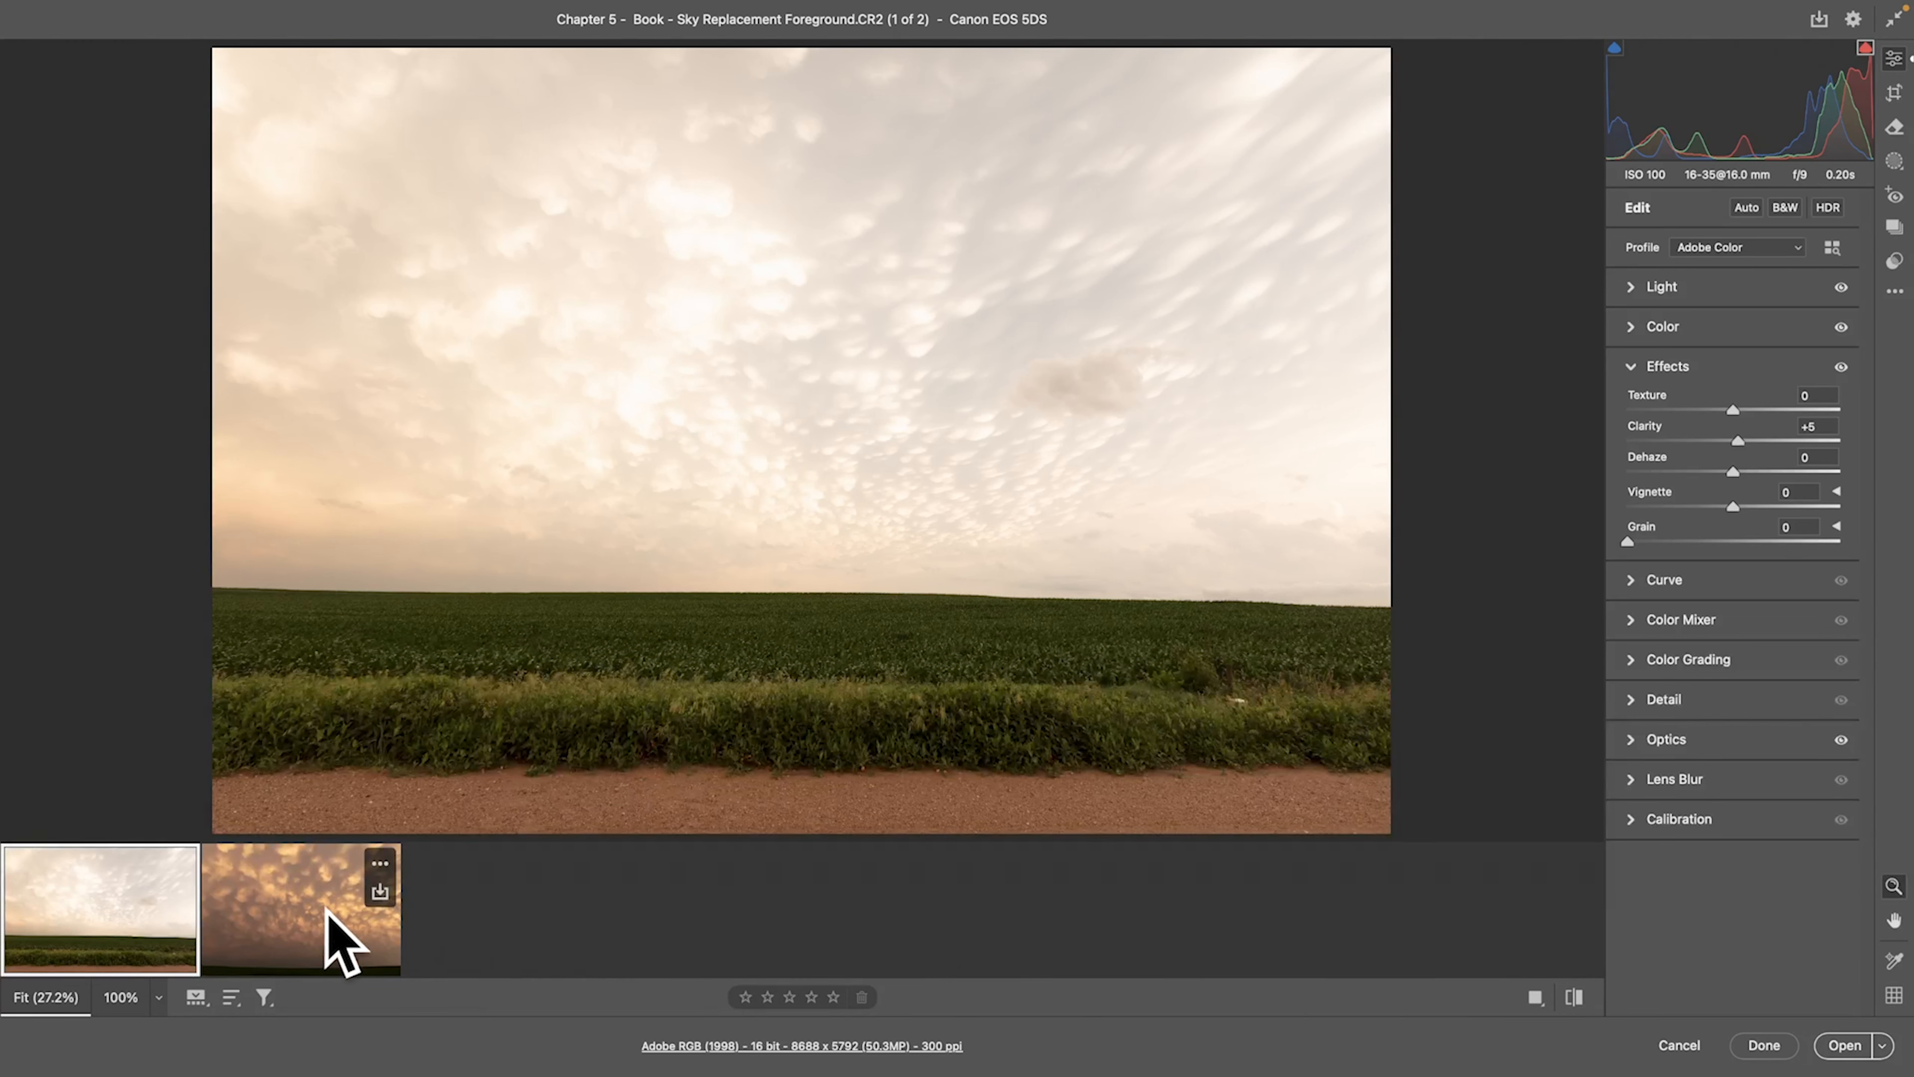
{"action": "left_click", "coordinate": [299, 911], "text": "shift"}
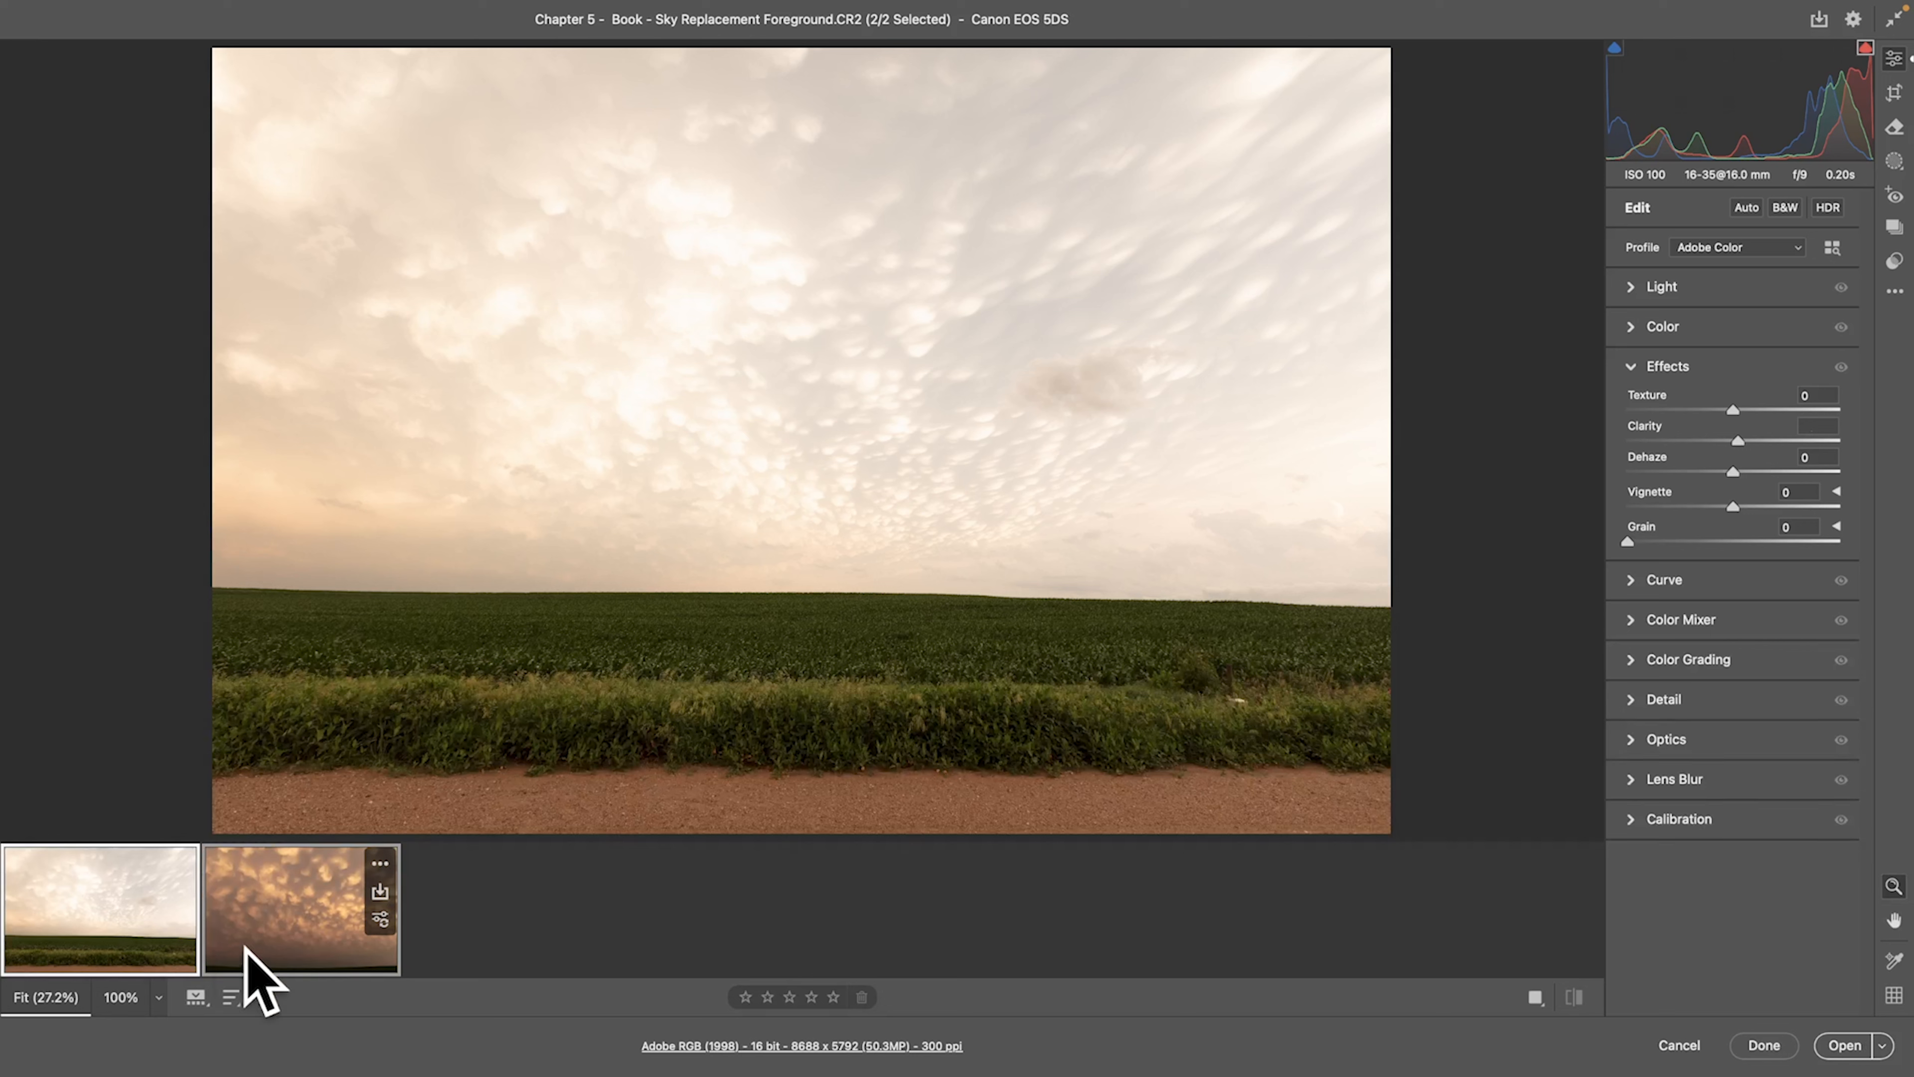
{"action": "left_click", "coordinate": [66, 946]}
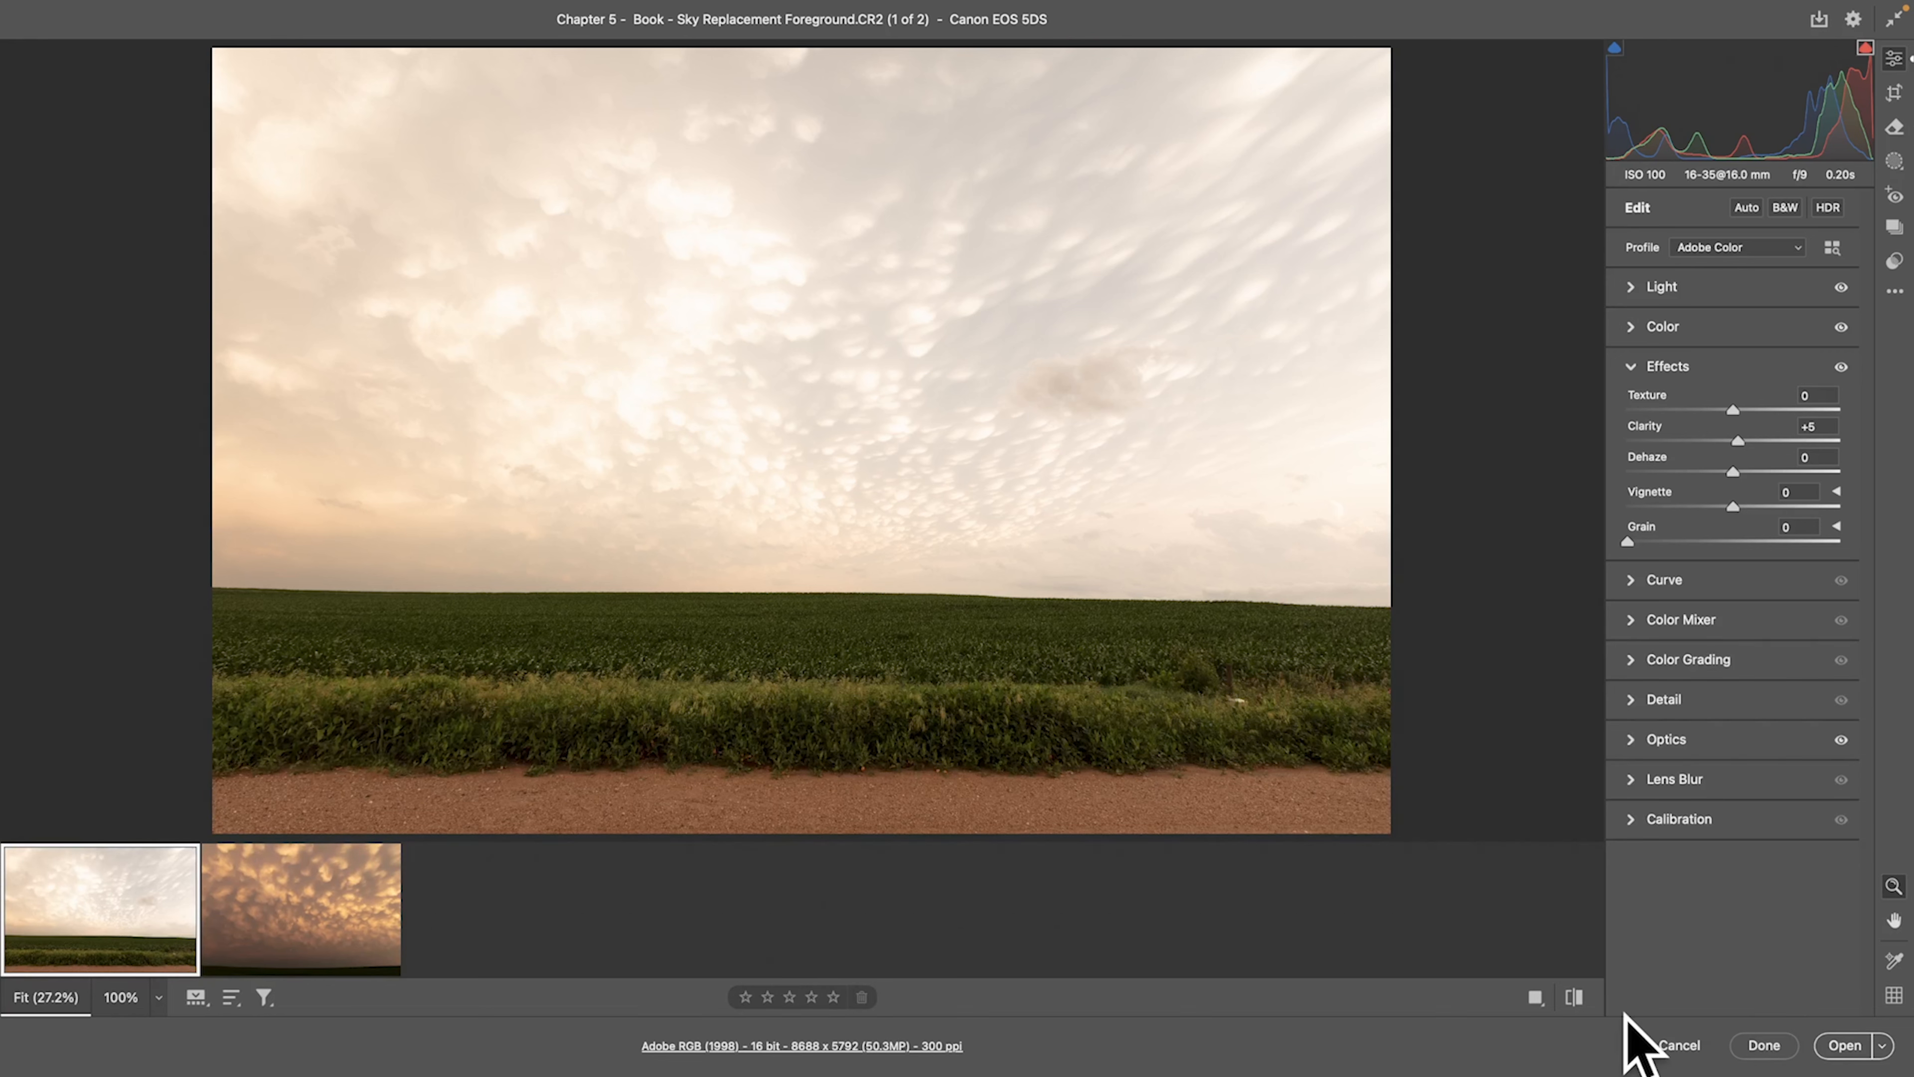
{"action": "mouse_move", "coordinate": [342, 891]}
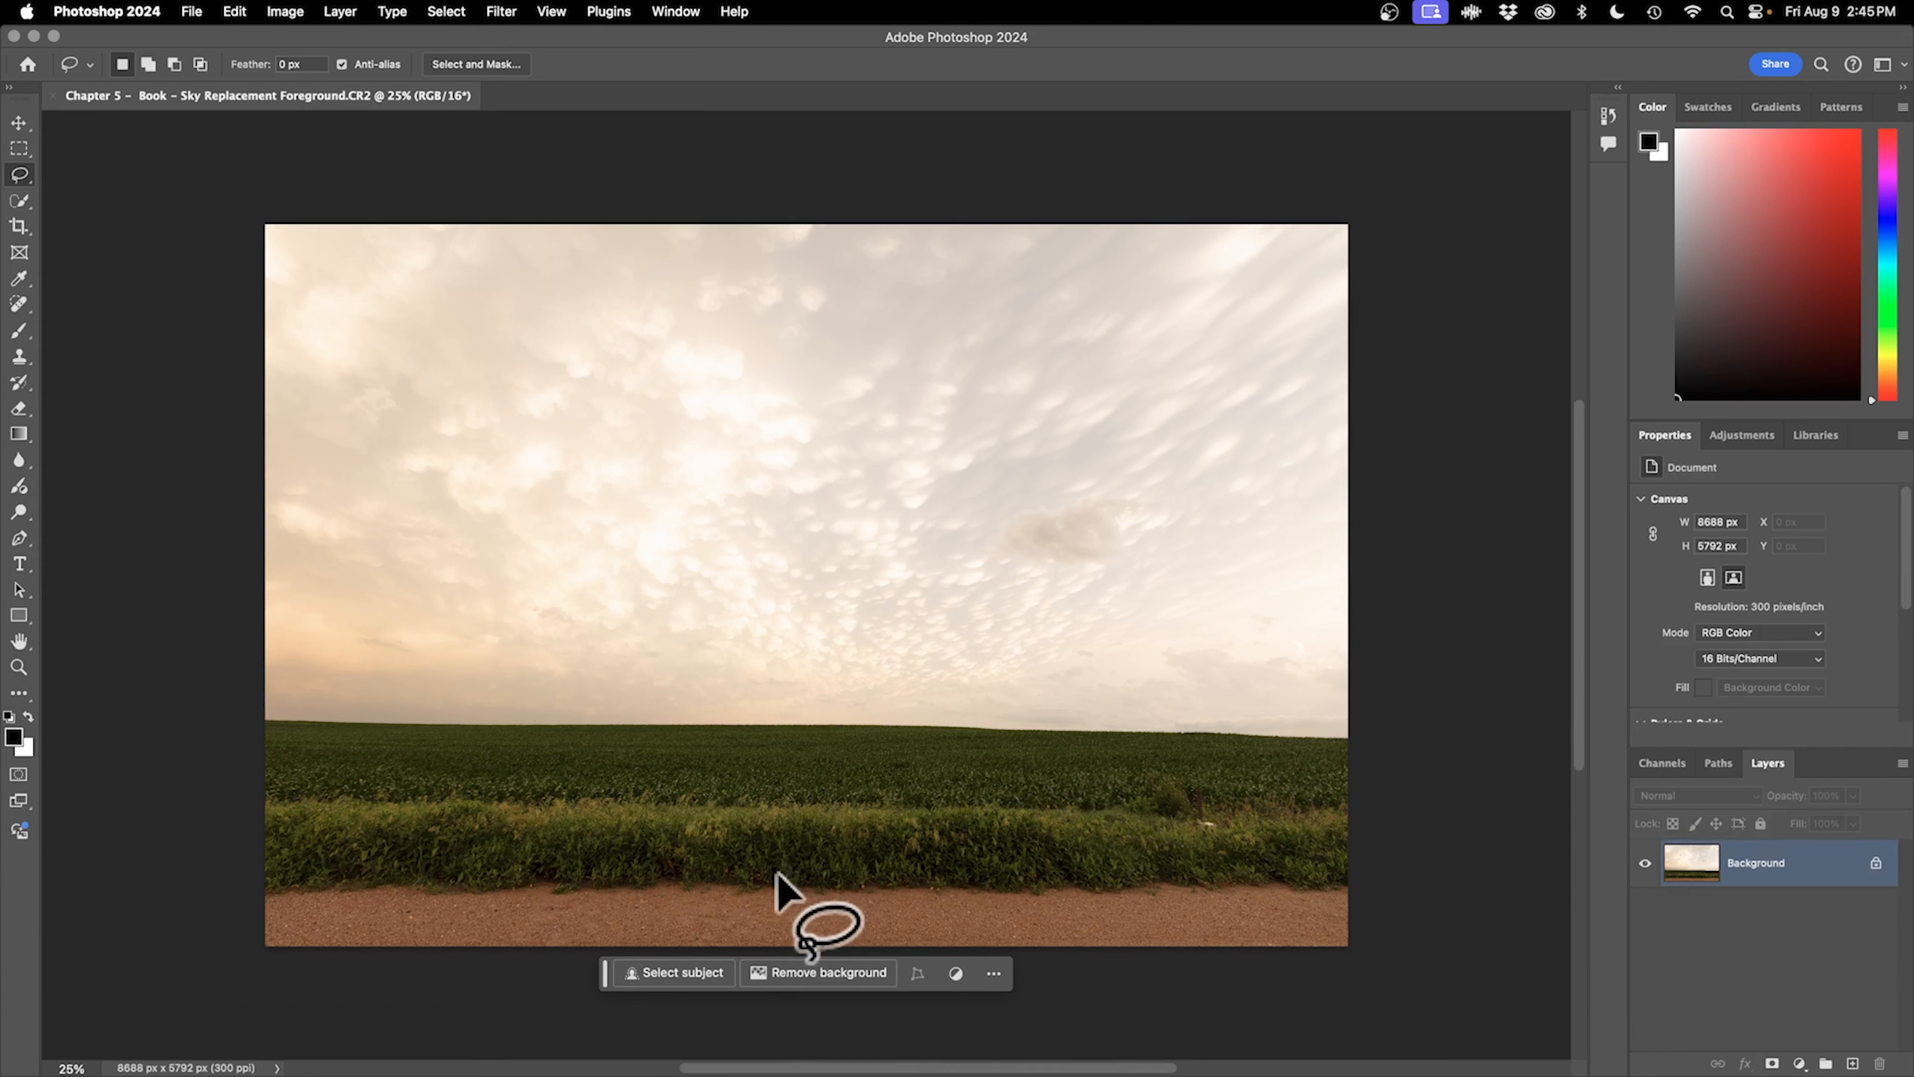
Try a Quick Selection of the foreground photo's sky and clear the selection.
{"action": "left_click", "coordinate": [19, 200]}
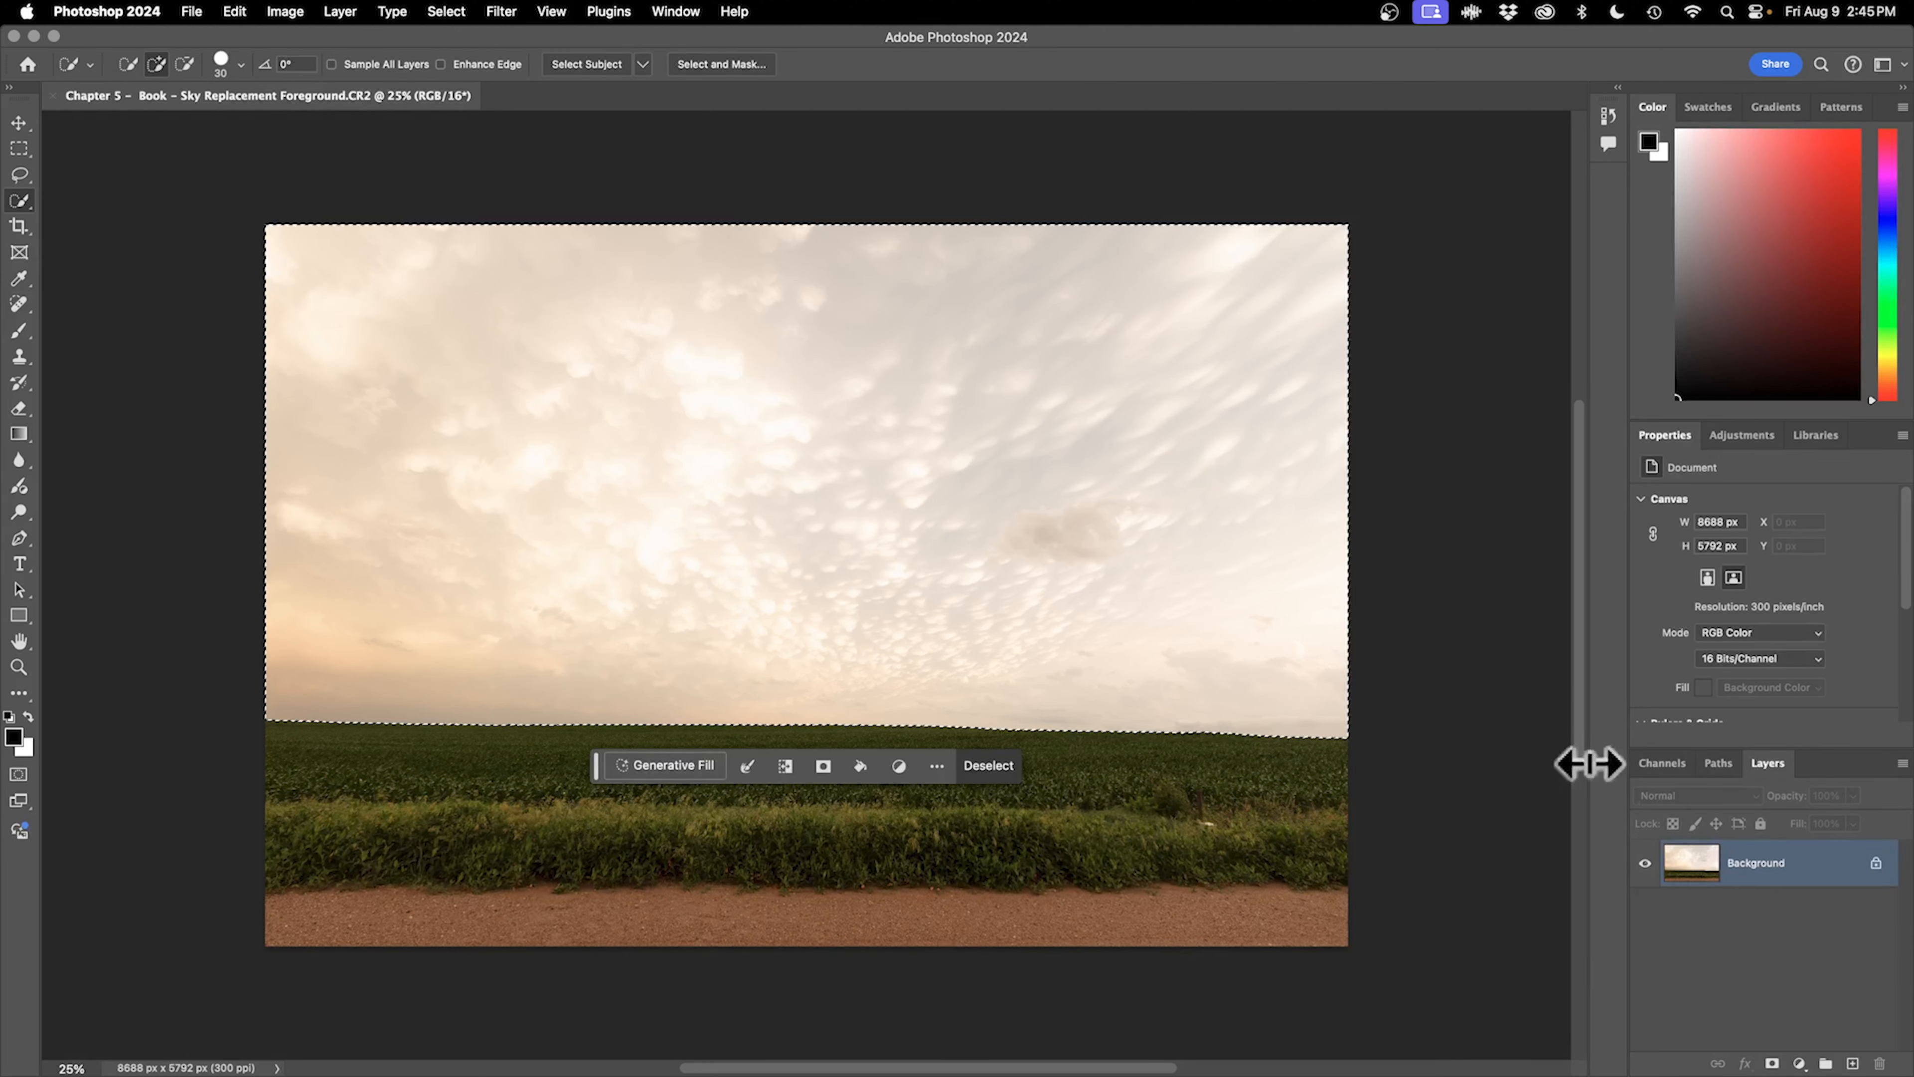
{"action": "key", "text": "super+d"}
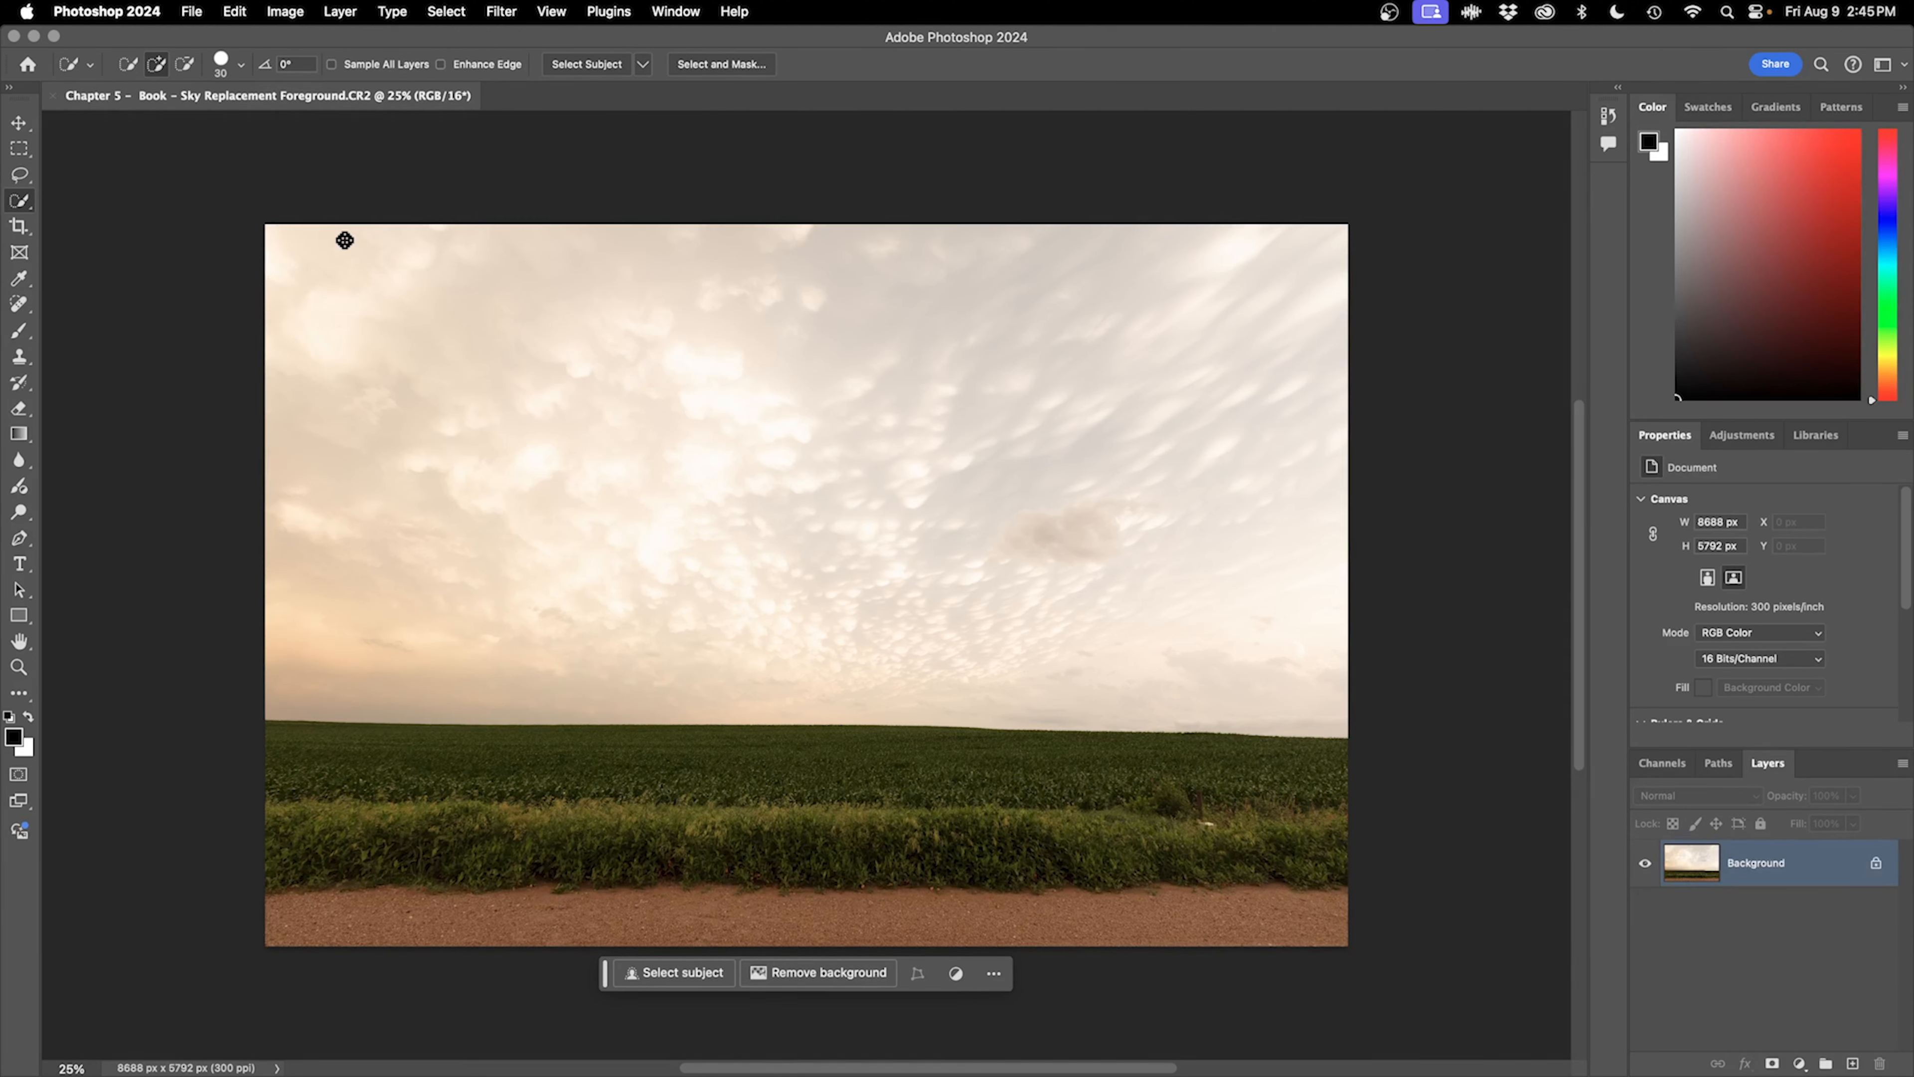
Start Sky Replacement on the foreground photo and move its dialog slightly aside.
{"action": "left_click", "coordinate": [191, 11]}
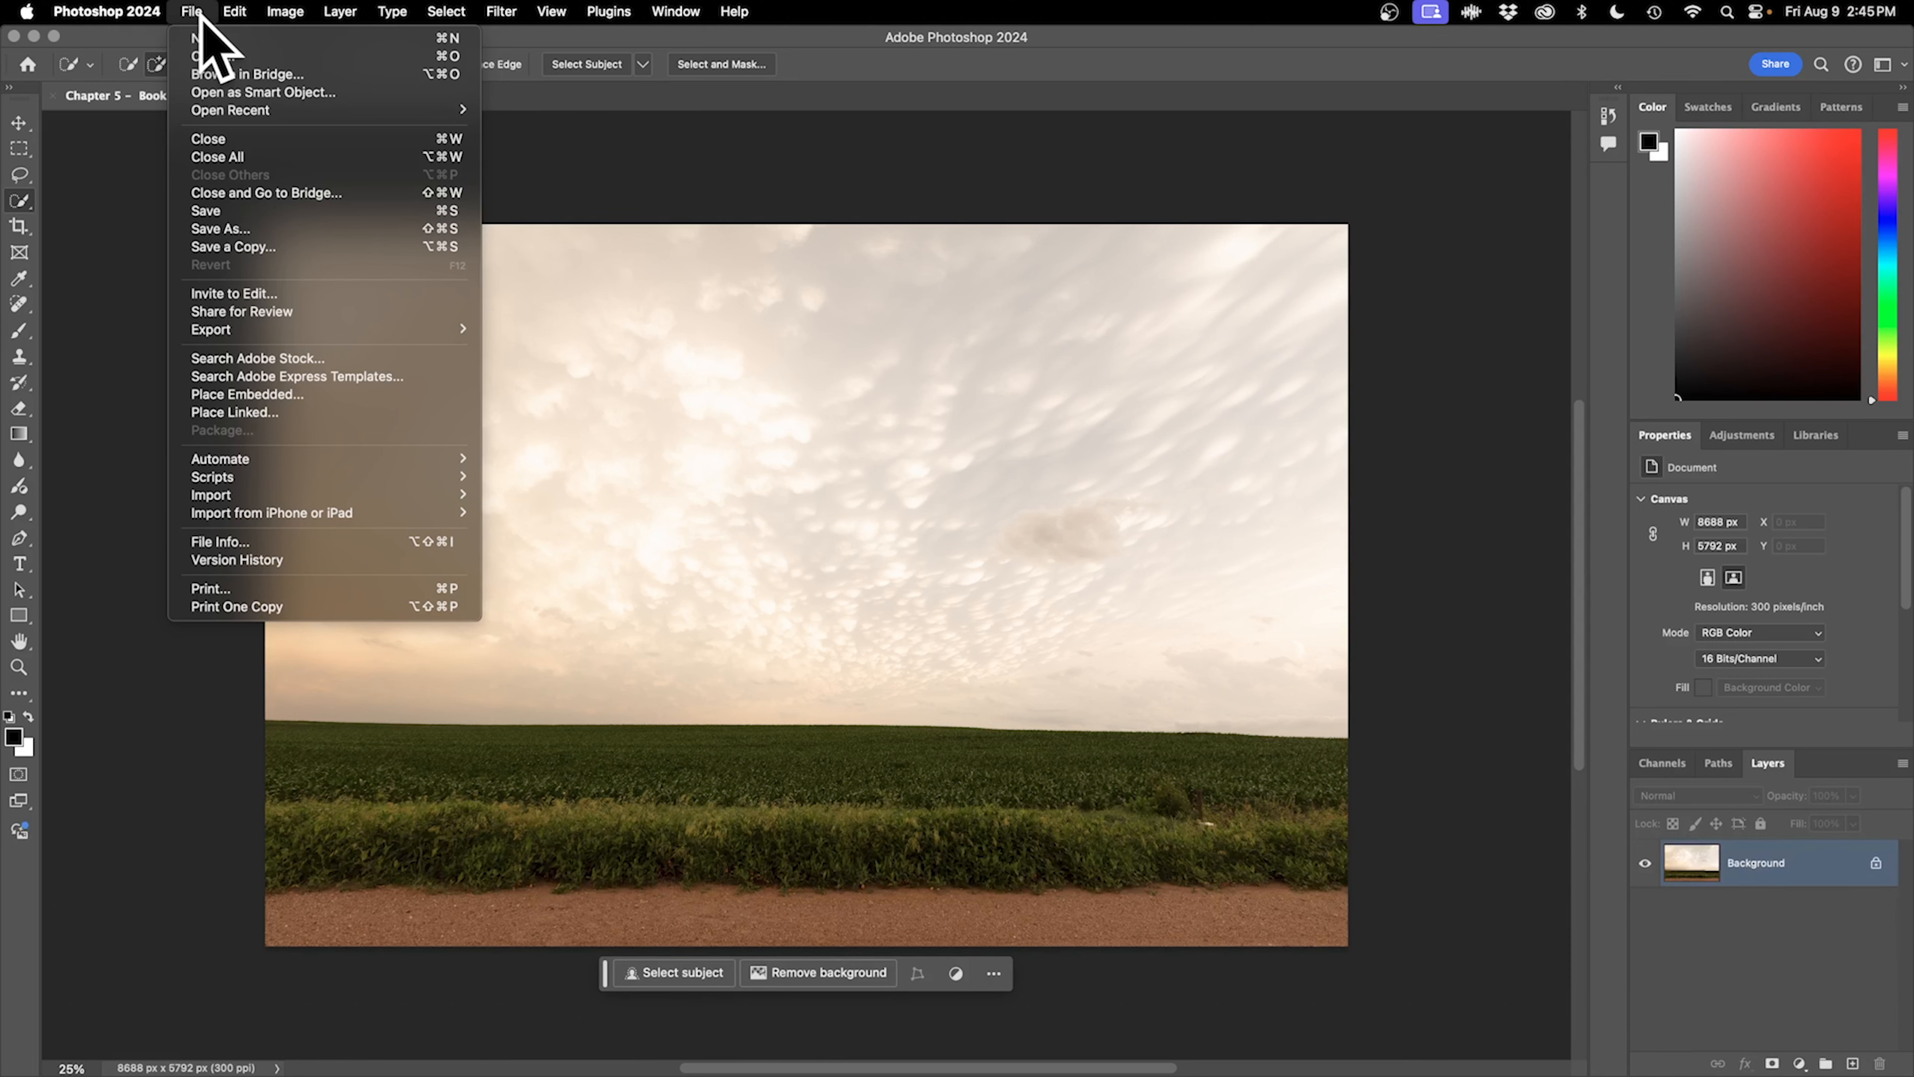
{"action": "mouse_move", "coordinate": [246, 16]}
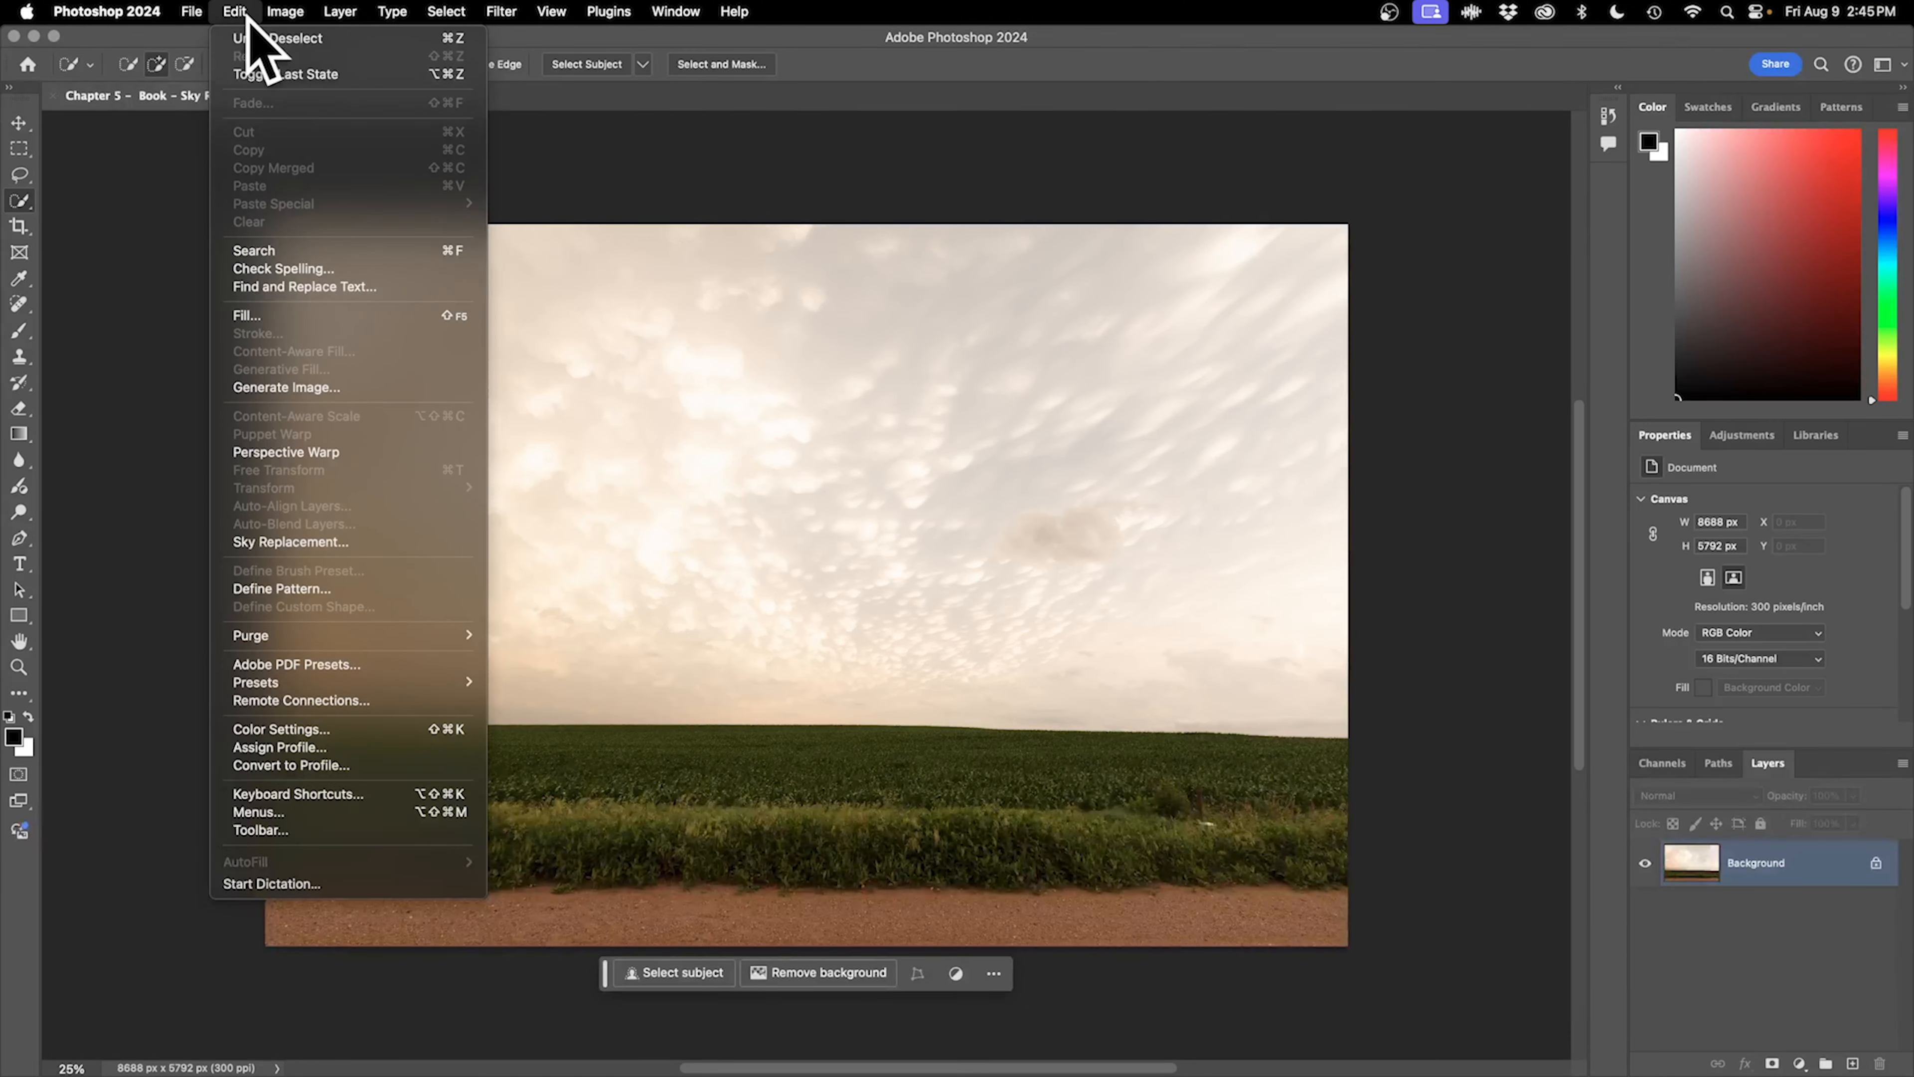
{"action": "left_click", "coordinate": [325, 543]}
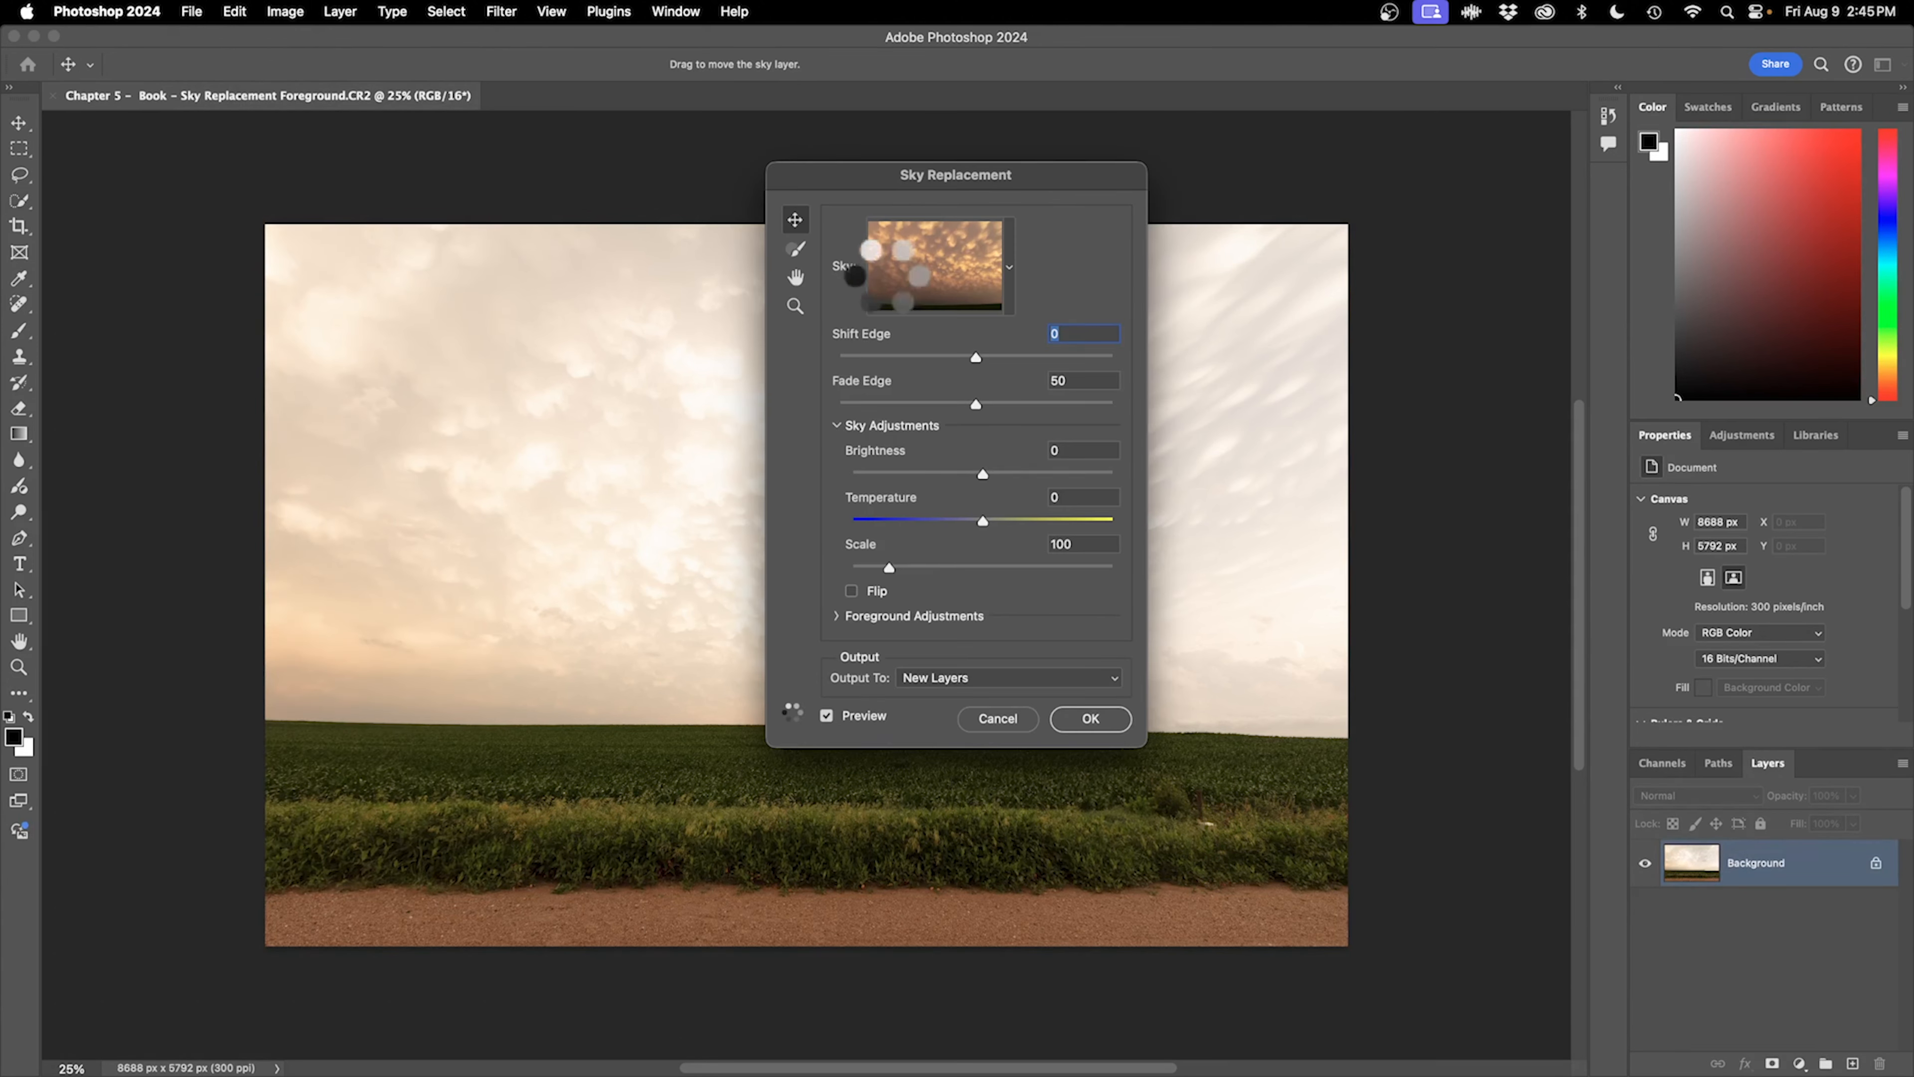
{"action": "left_click_drag", "start_coordinate": [955, 169], "coordinate": [893, 178]}
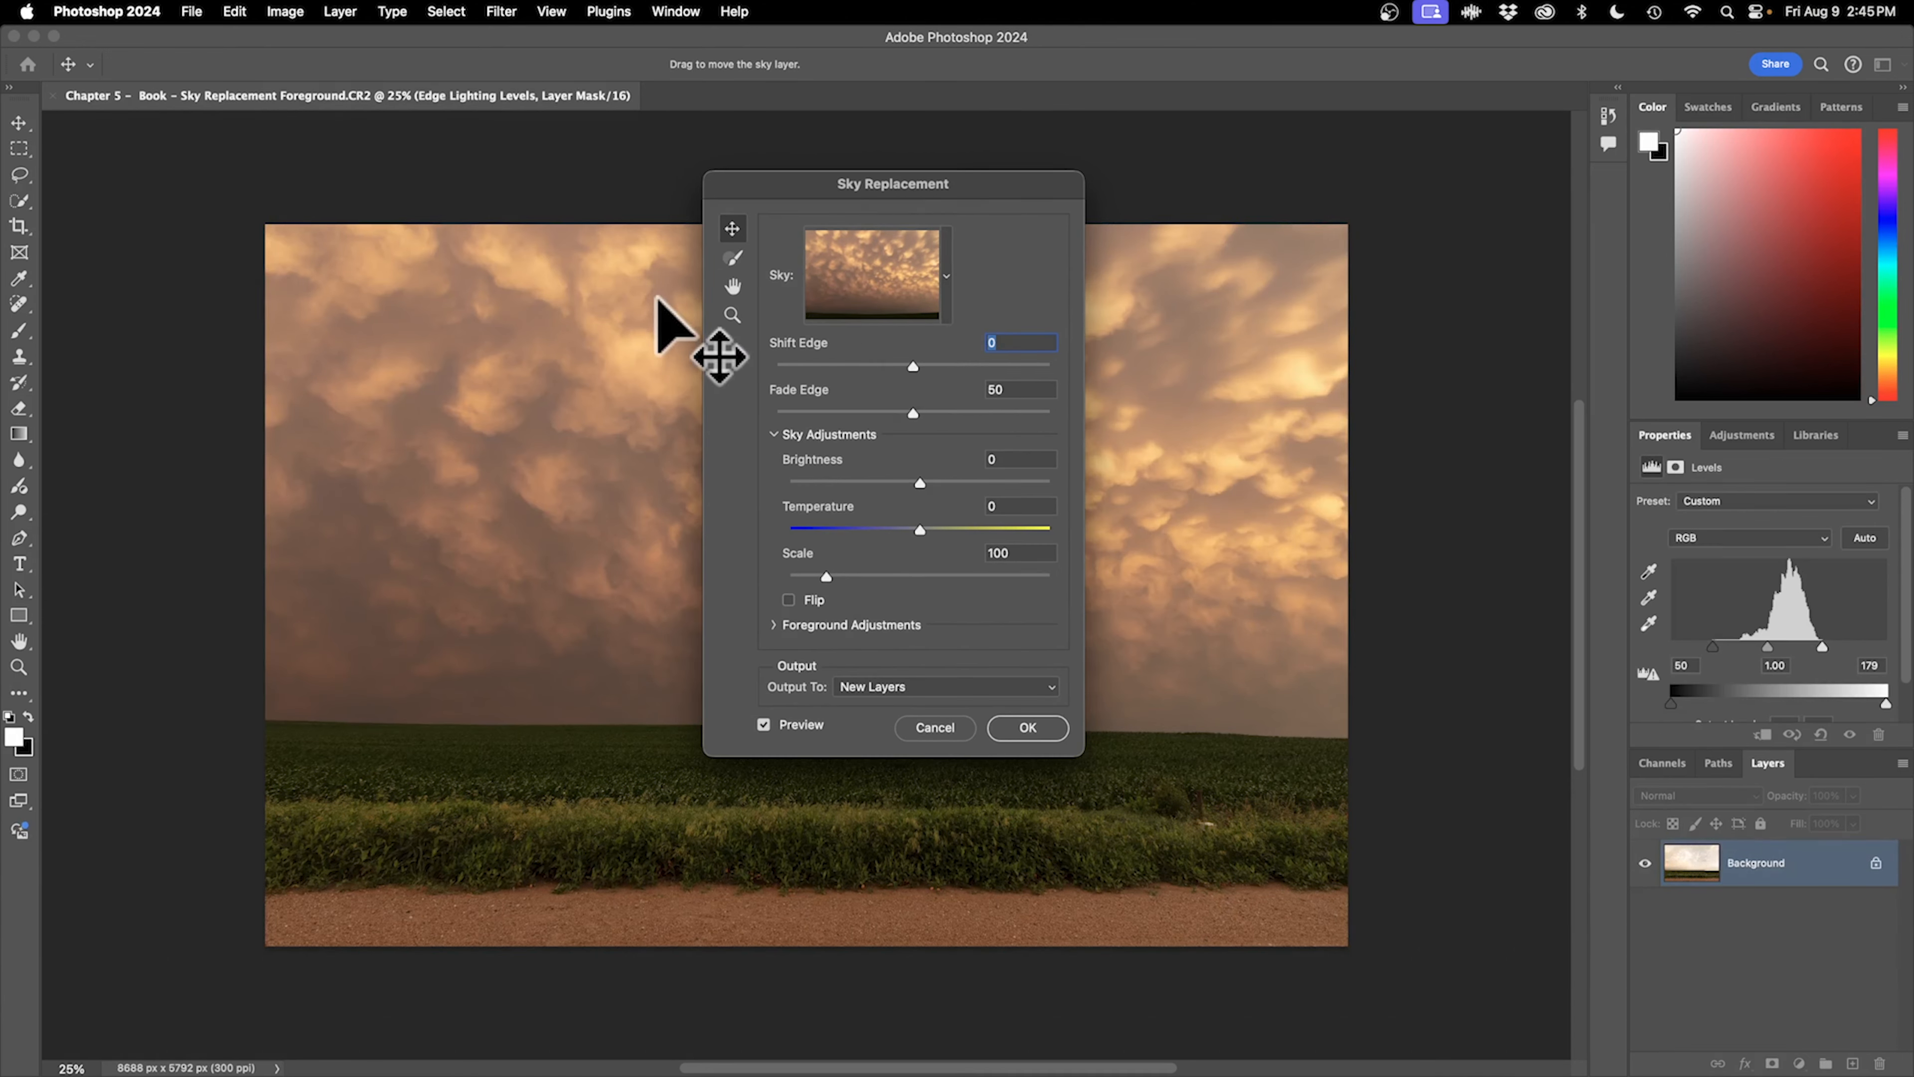
Import "Chapter 5 - Book - Sky Replacement Sky.CR2" as a new sky preset and choose it as the replacement sky.
{"action": "left_click", "coordinate": [946, 276]}
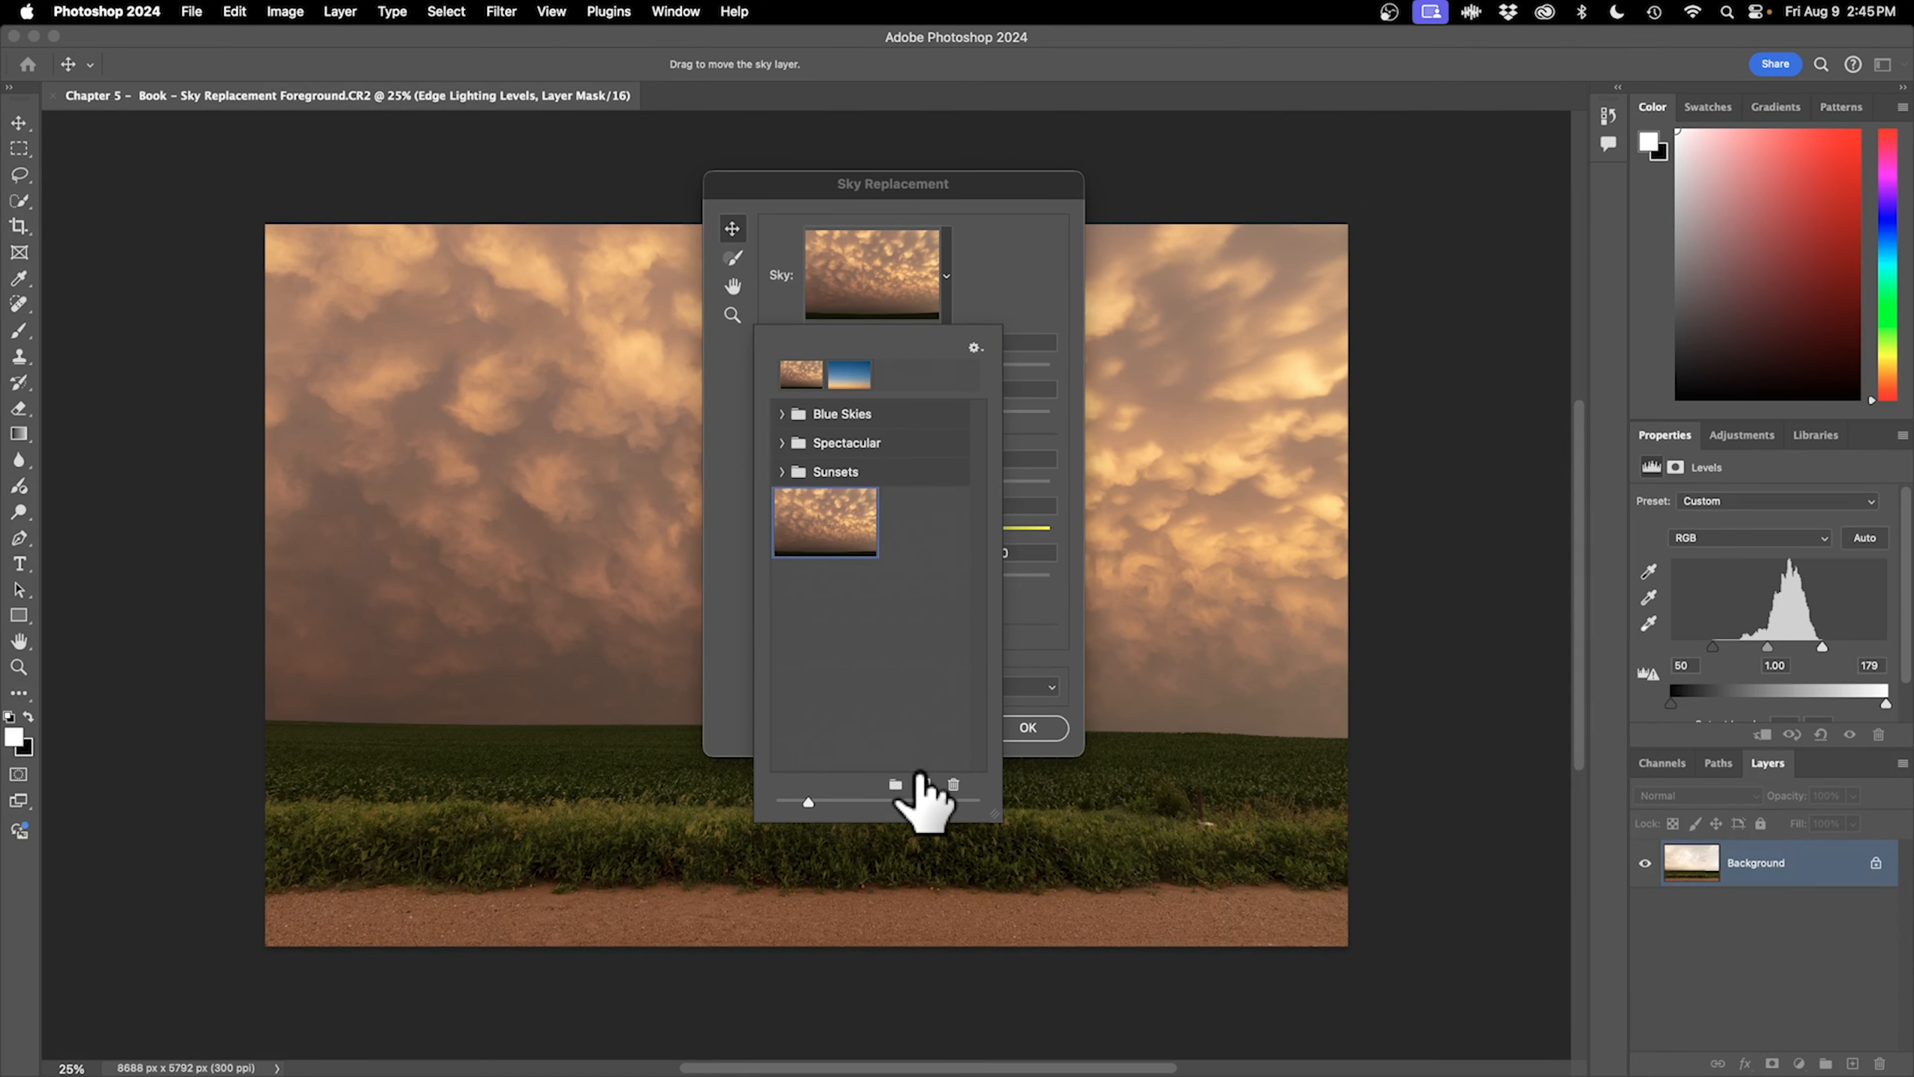
{"action": "left_click", "coordinate": [924, 782]}
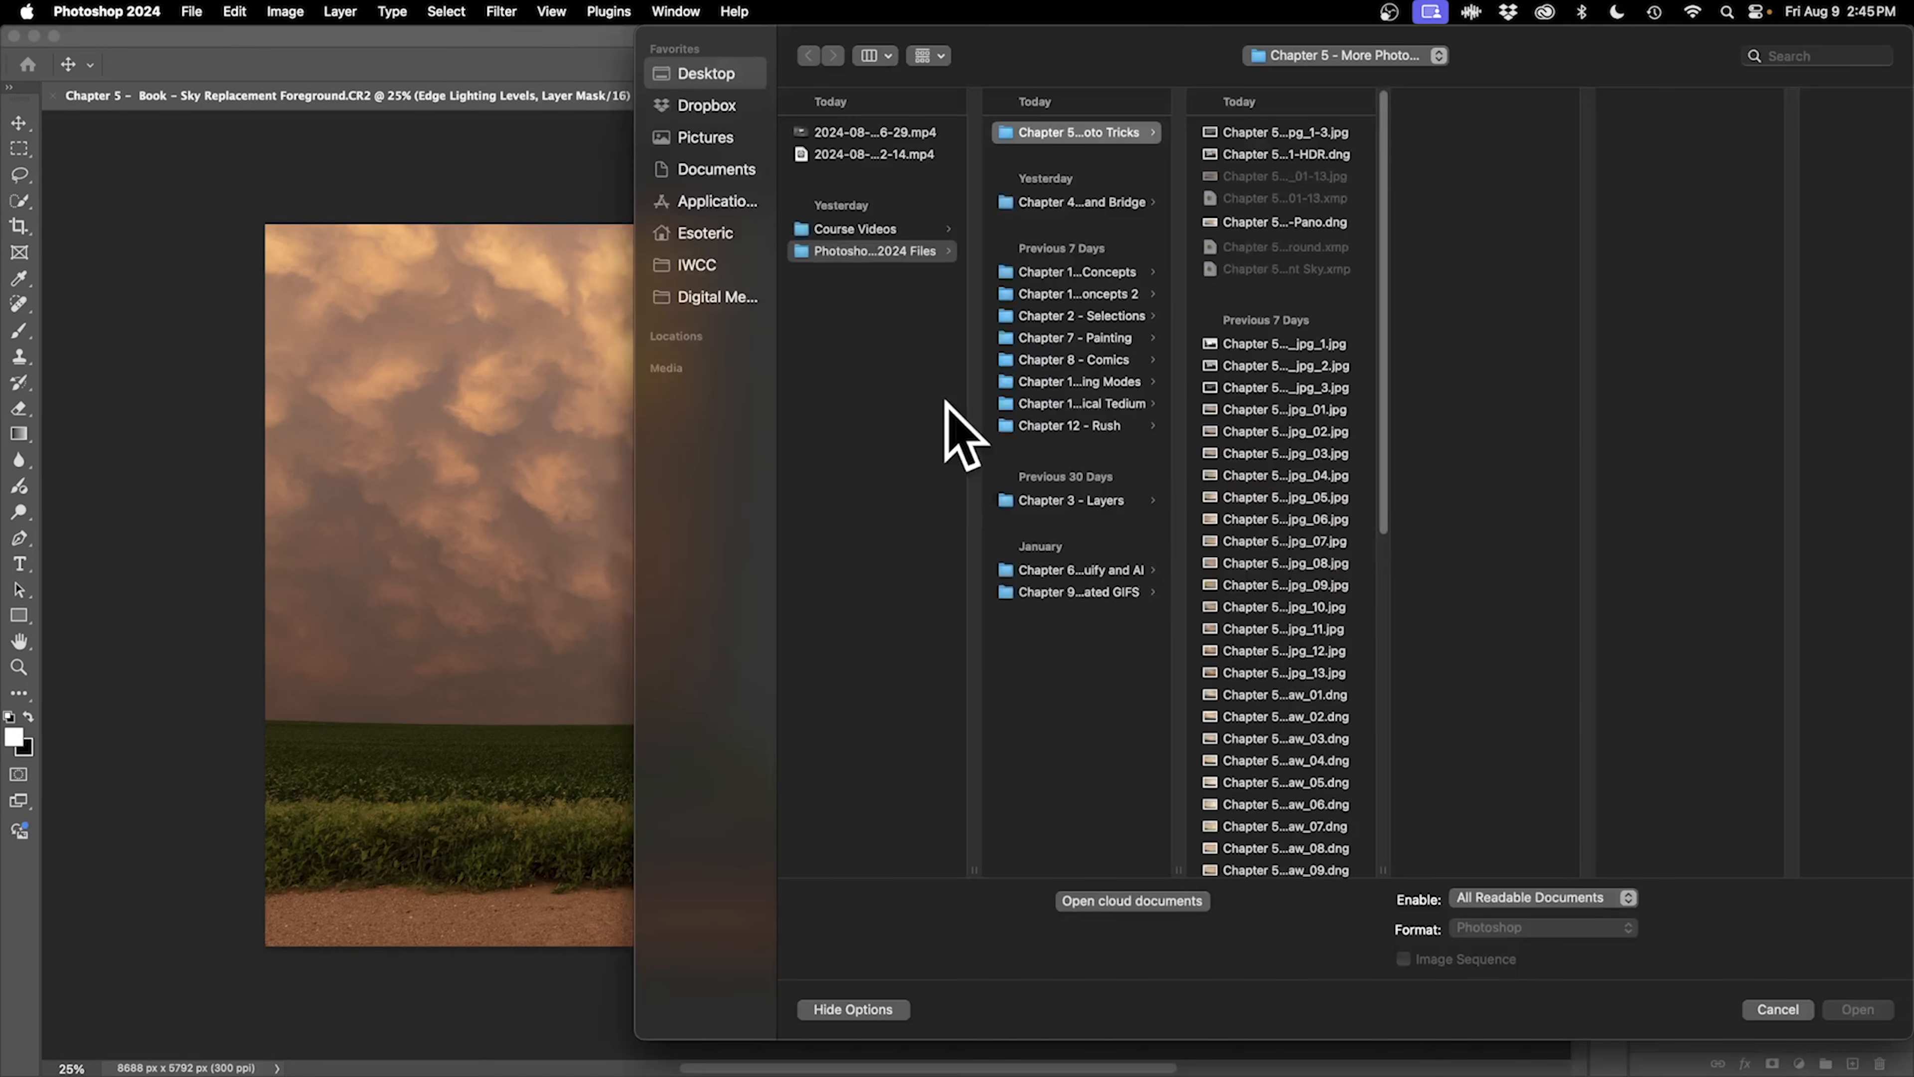
{"action": "left_click", "coordinate": [1312, 223]}
{"action": "left_click_drag", "start_coordinate": [1382, 869], "coordinate": [1602, 855]}
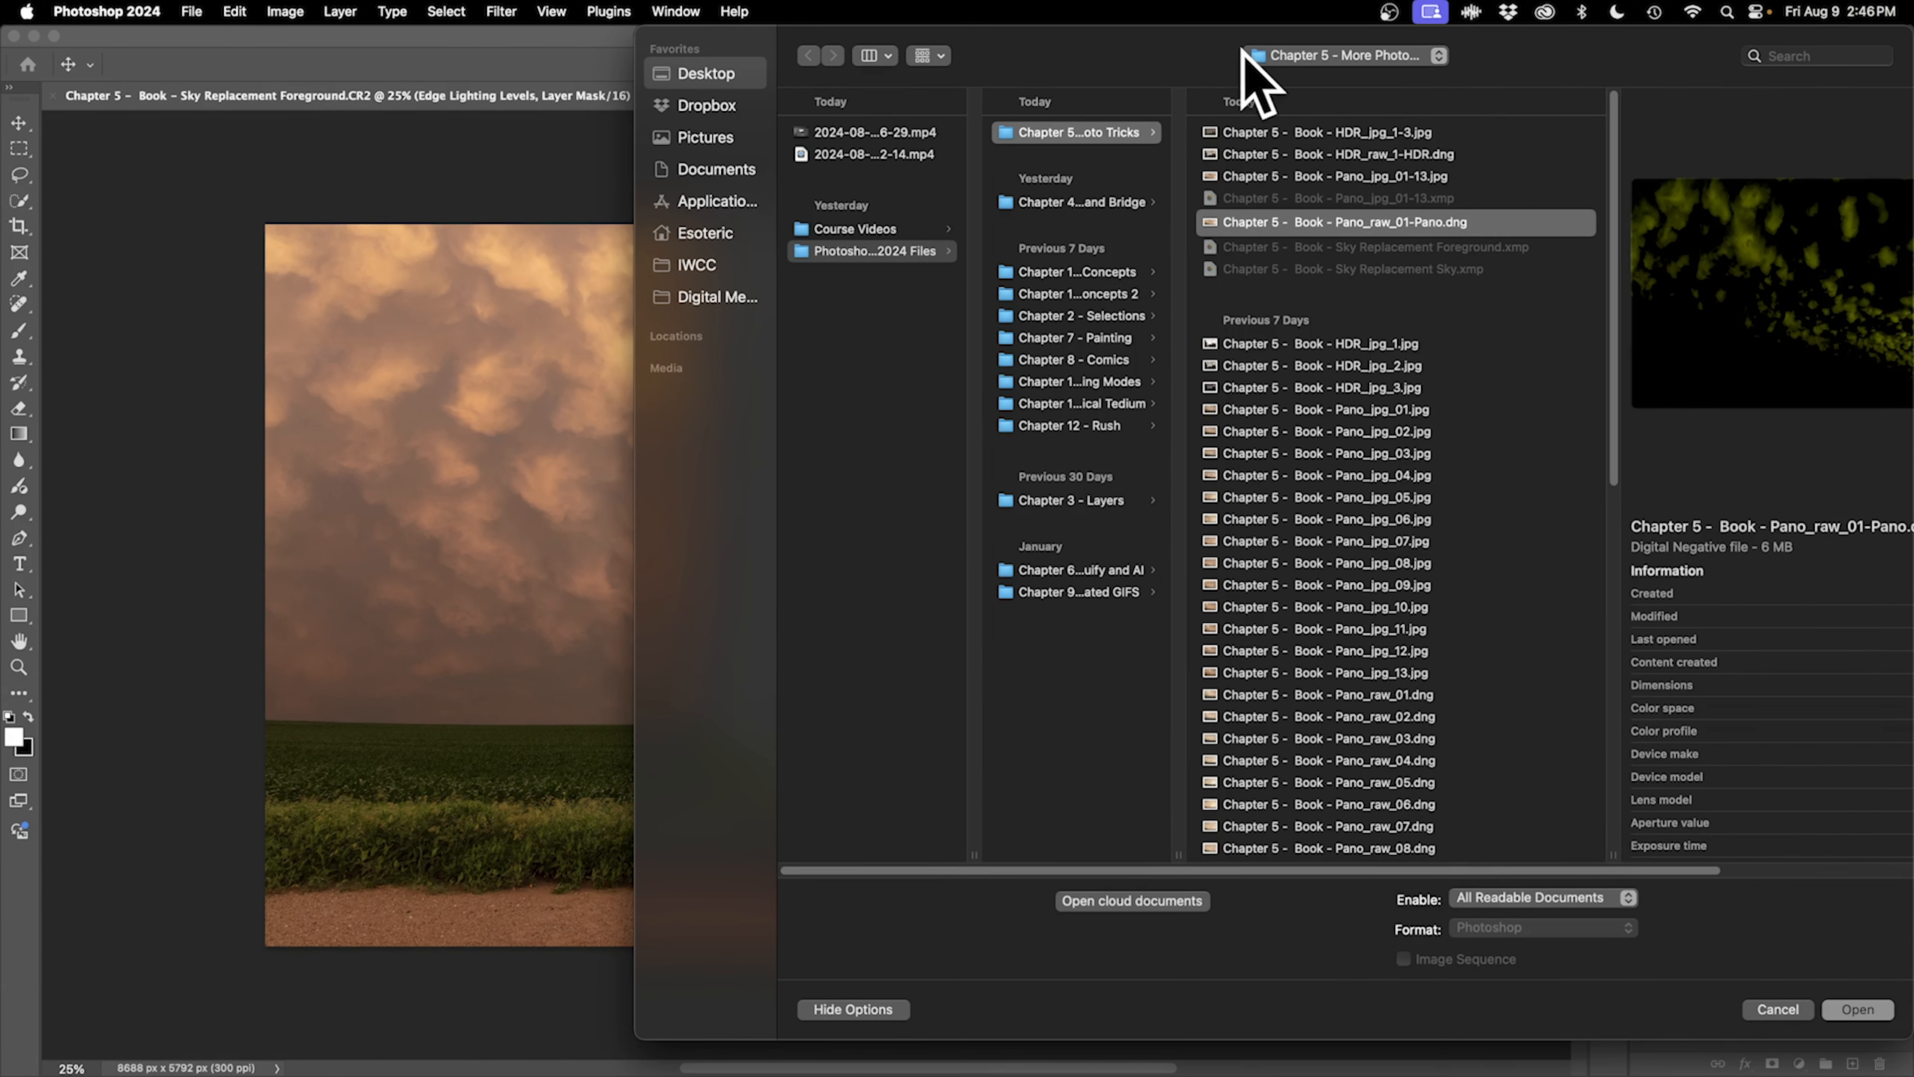
{"action": "left_click", "coordinate": [933, 54]}
{"action": "left_click", "coordinate": [1002, 111]}
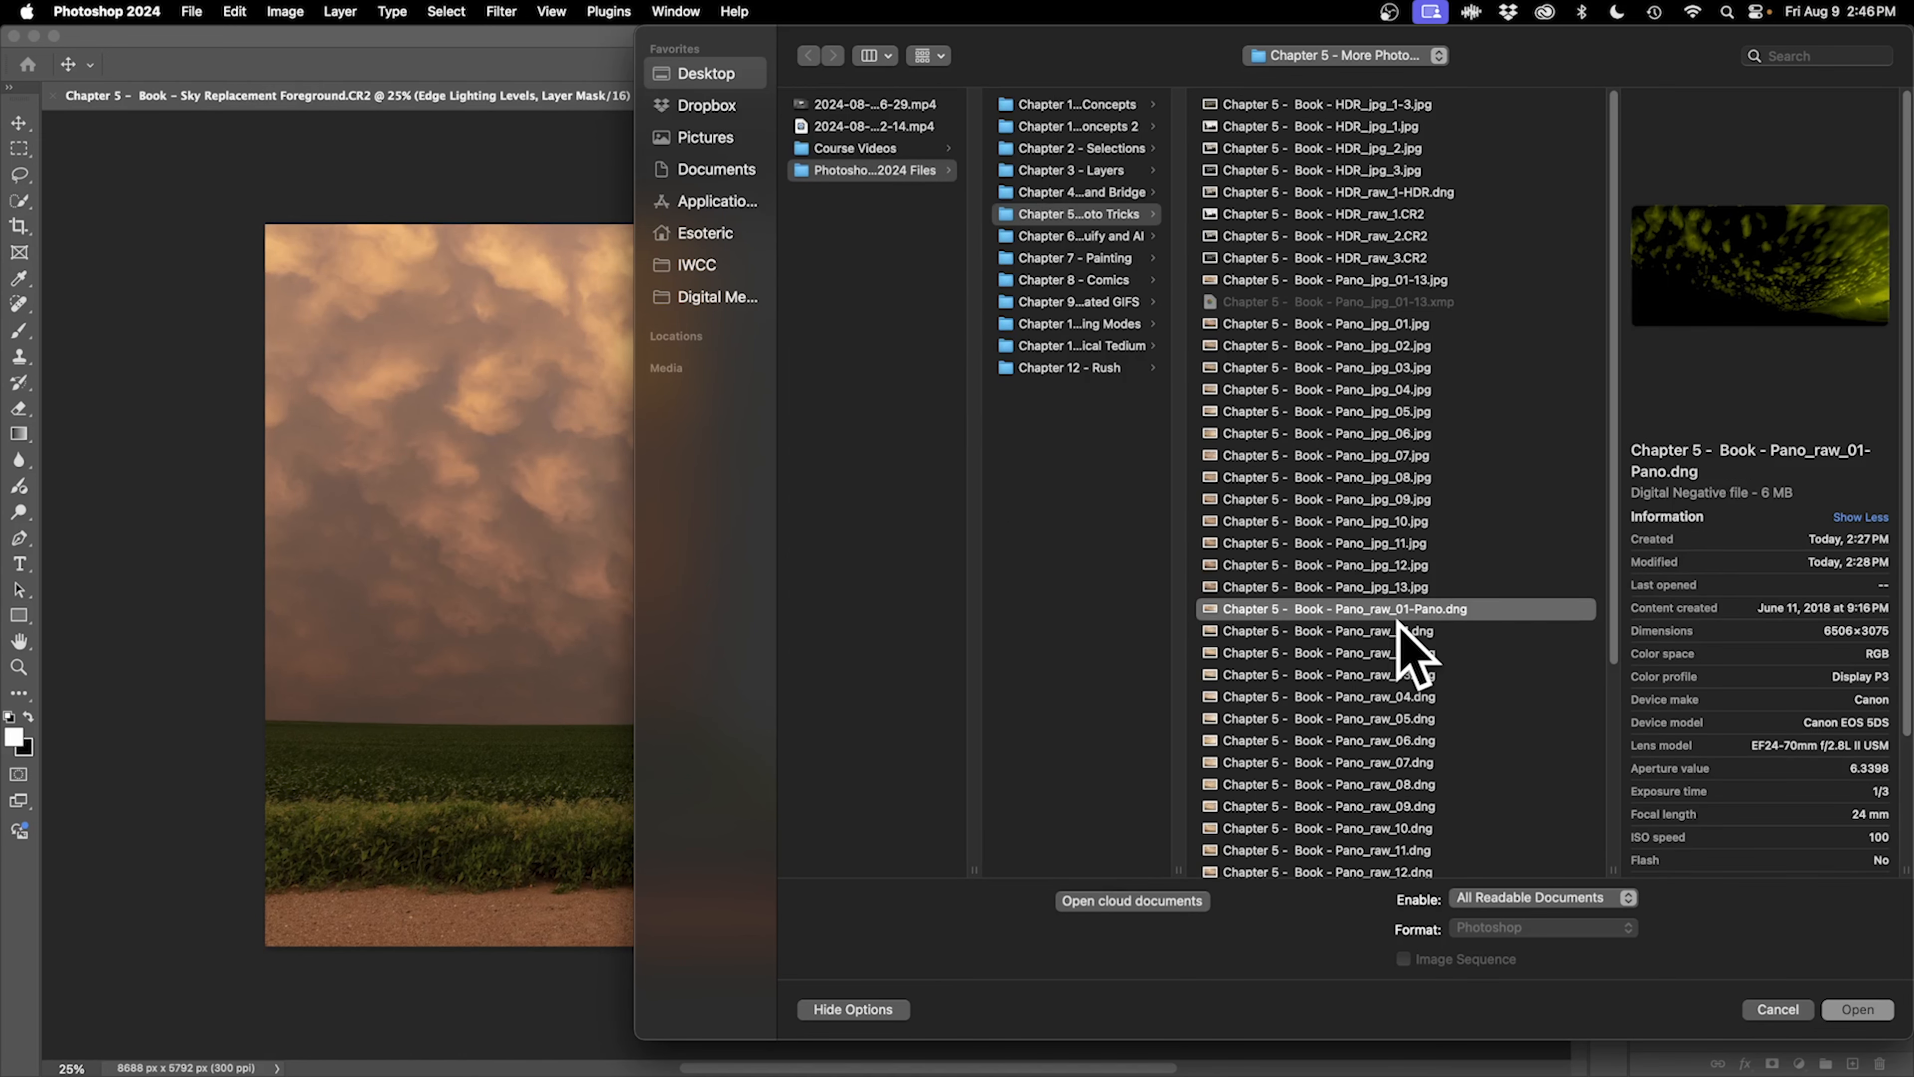
{"action": "scroll", "coordinate": [1451, 528], "scroll_direction": "down", "scroll_amount": 5}
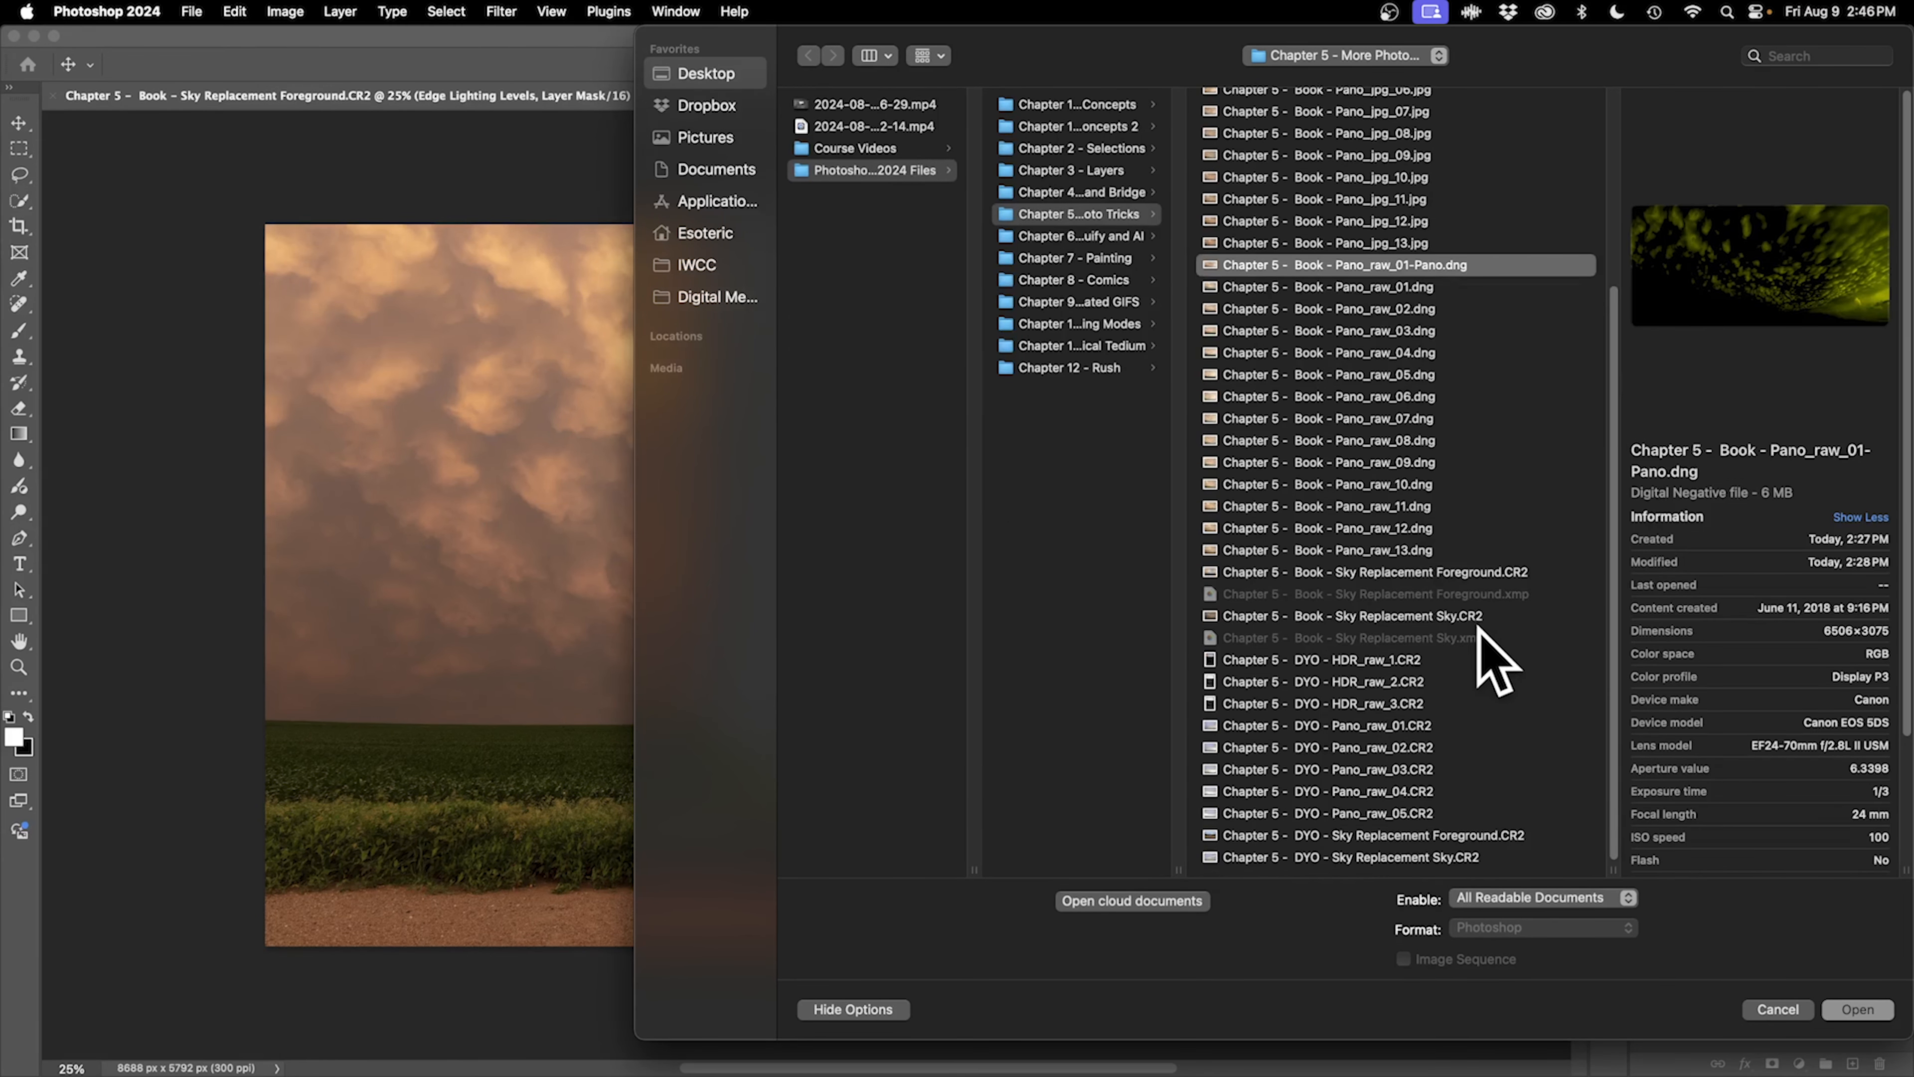
{"action": "left_click", "coordinate": [1455, 616]}
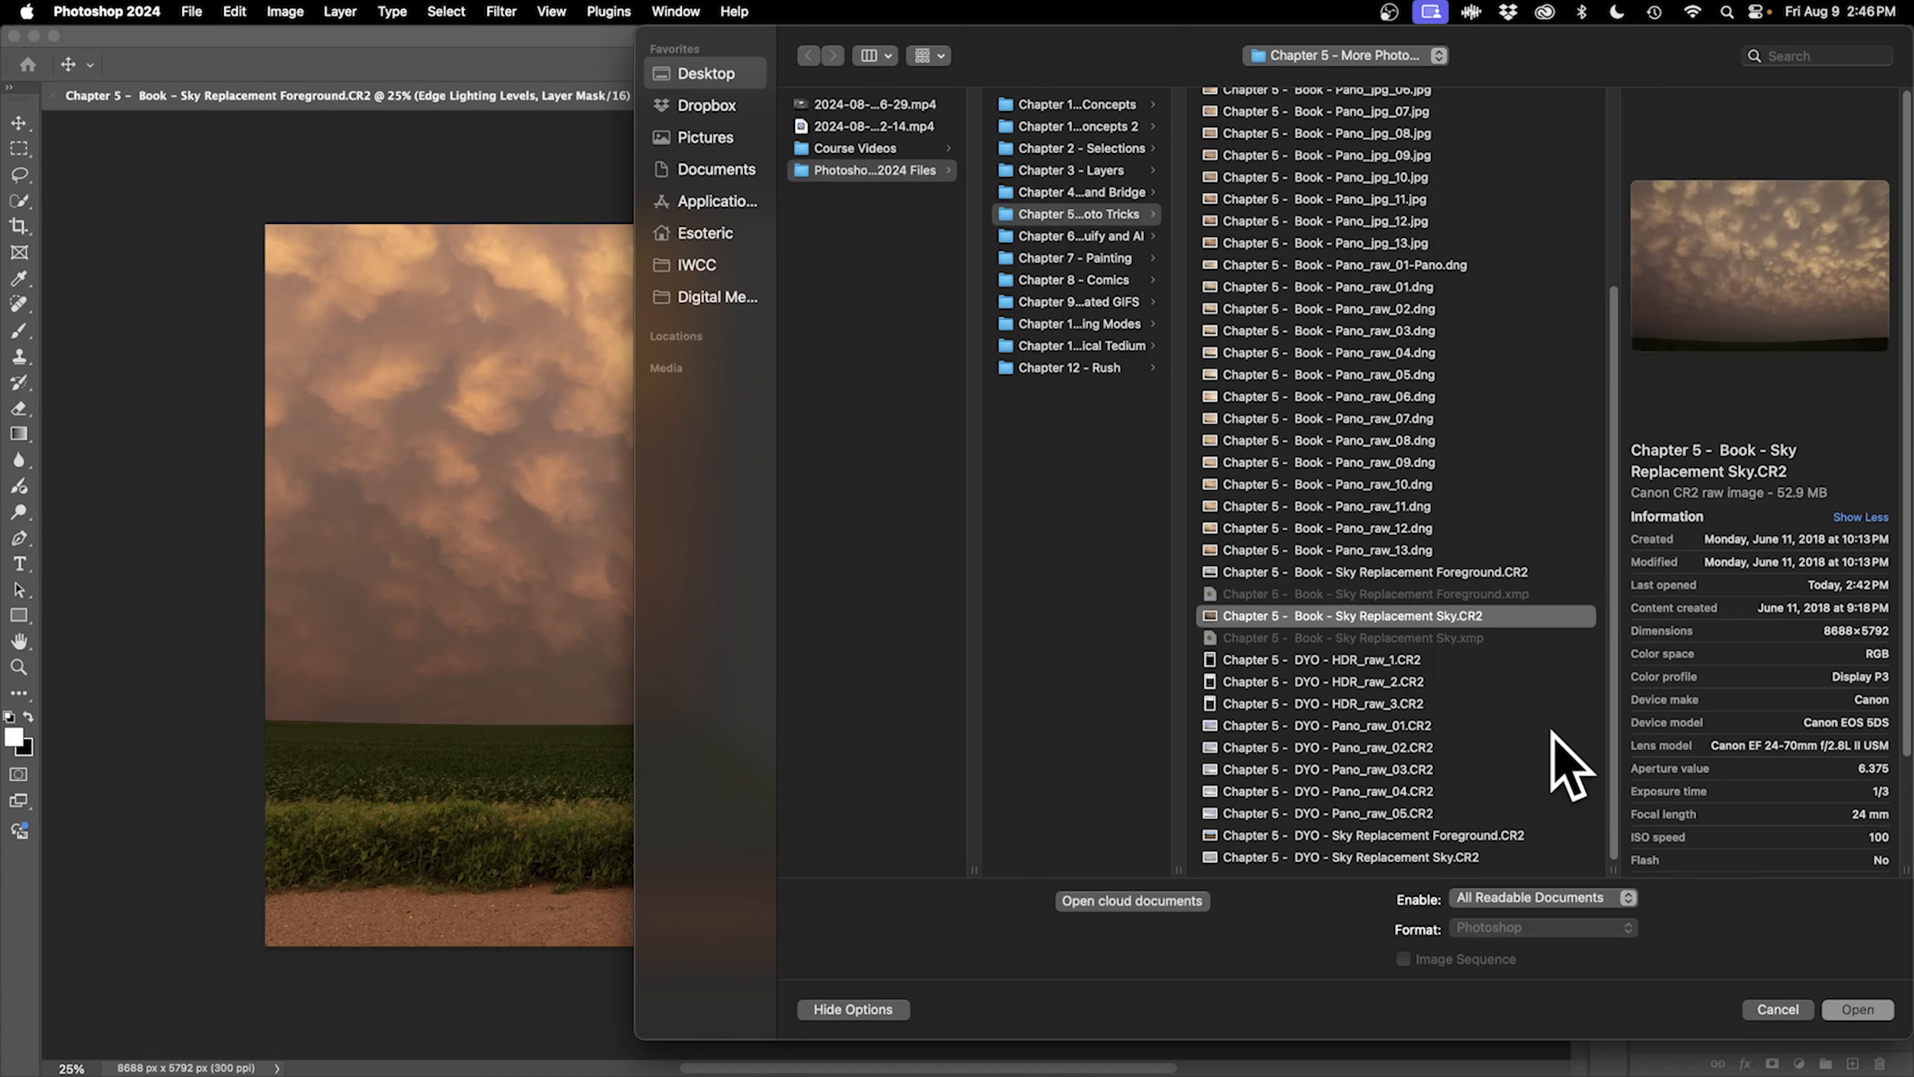
{"action": "left_click", "coordinate": [1884, 1009]}
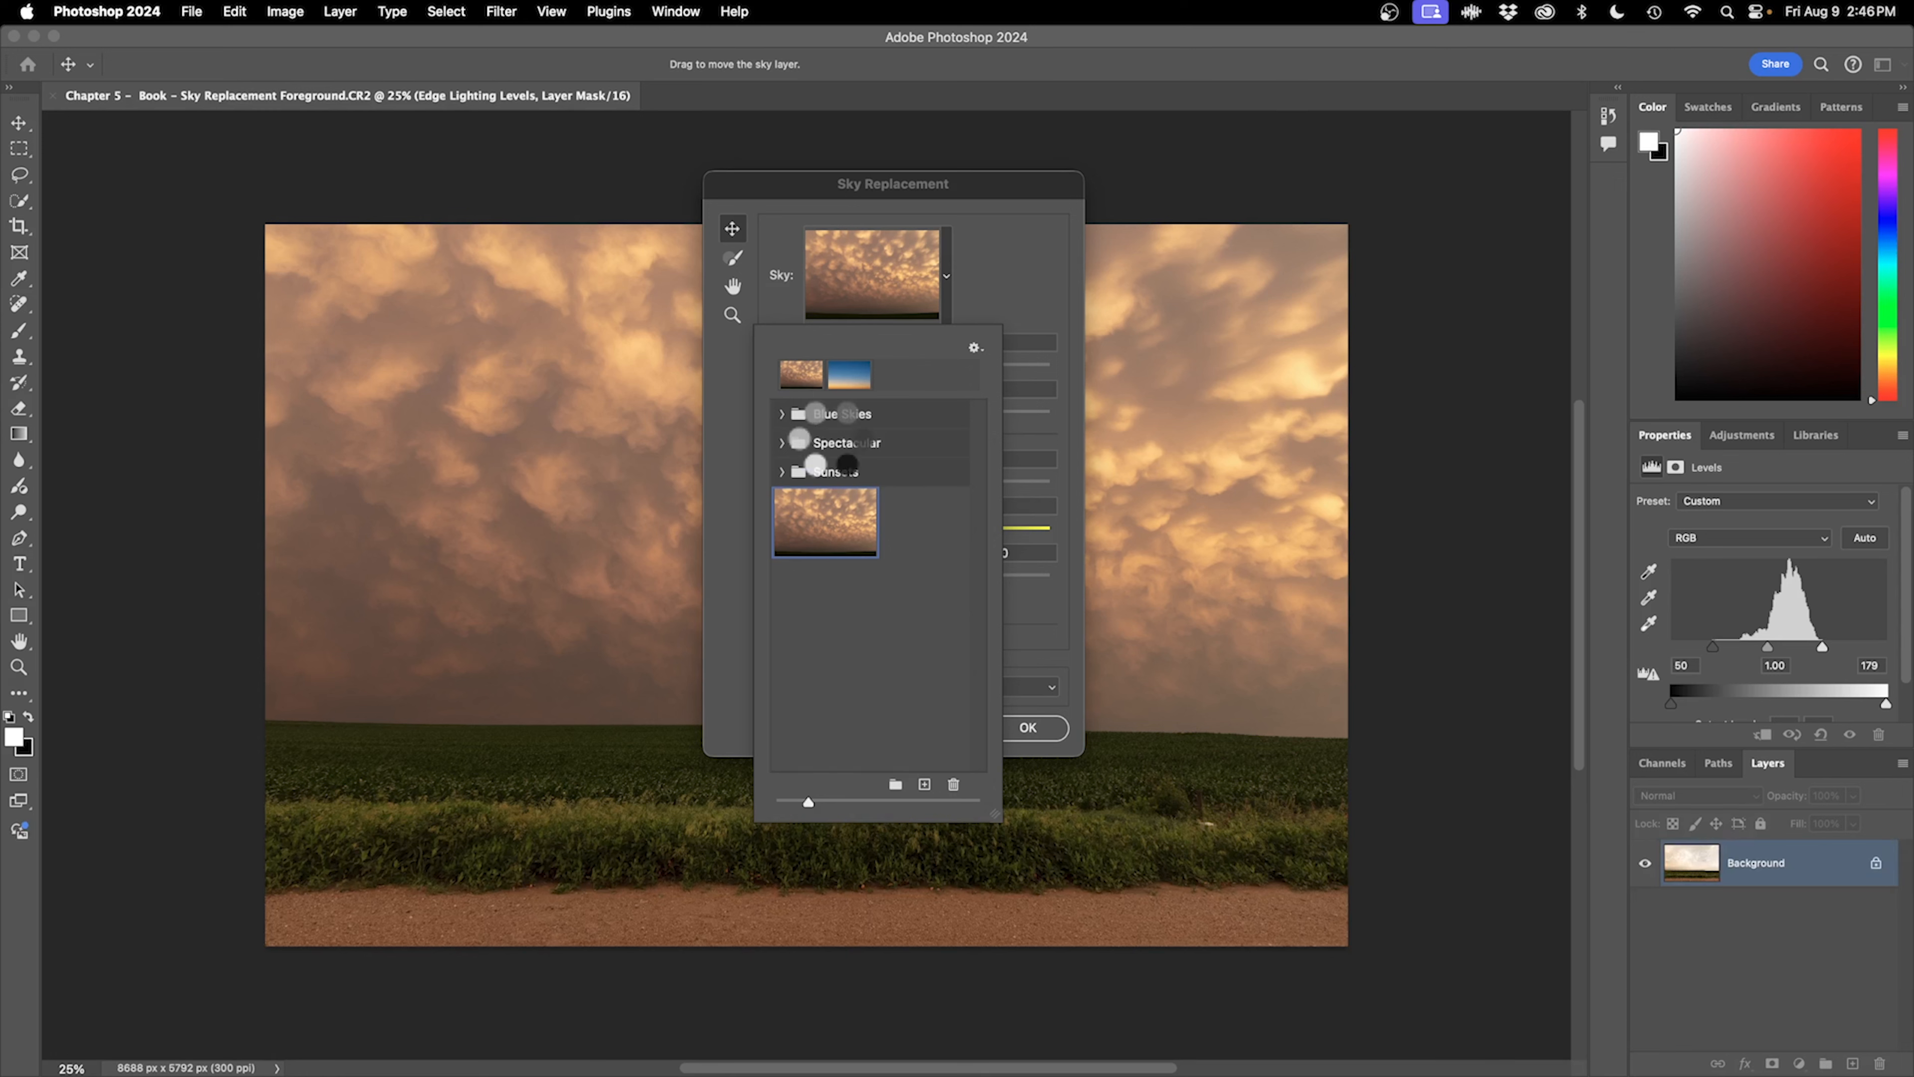
{"action": "left_click", "coordinate": [844, 587]}
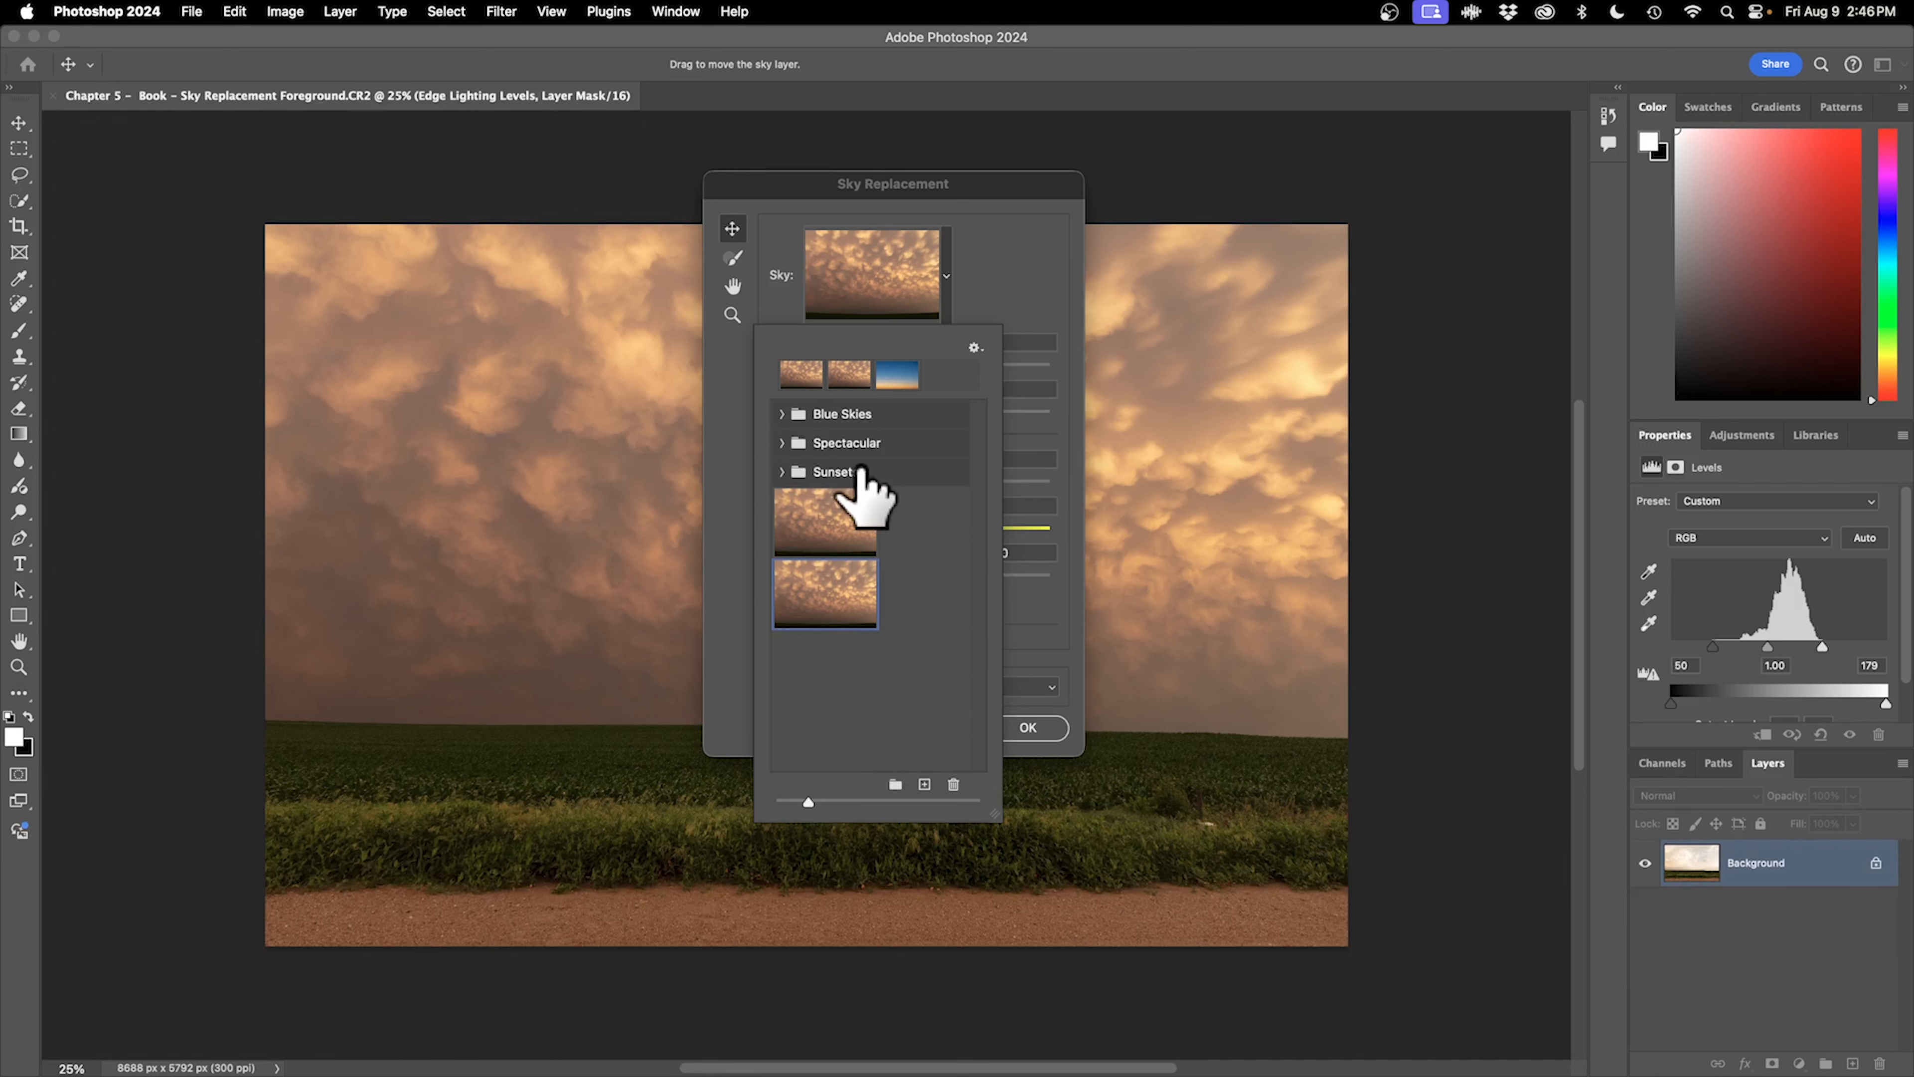
{"action": "left_click", "coordinate": [969, 270]}
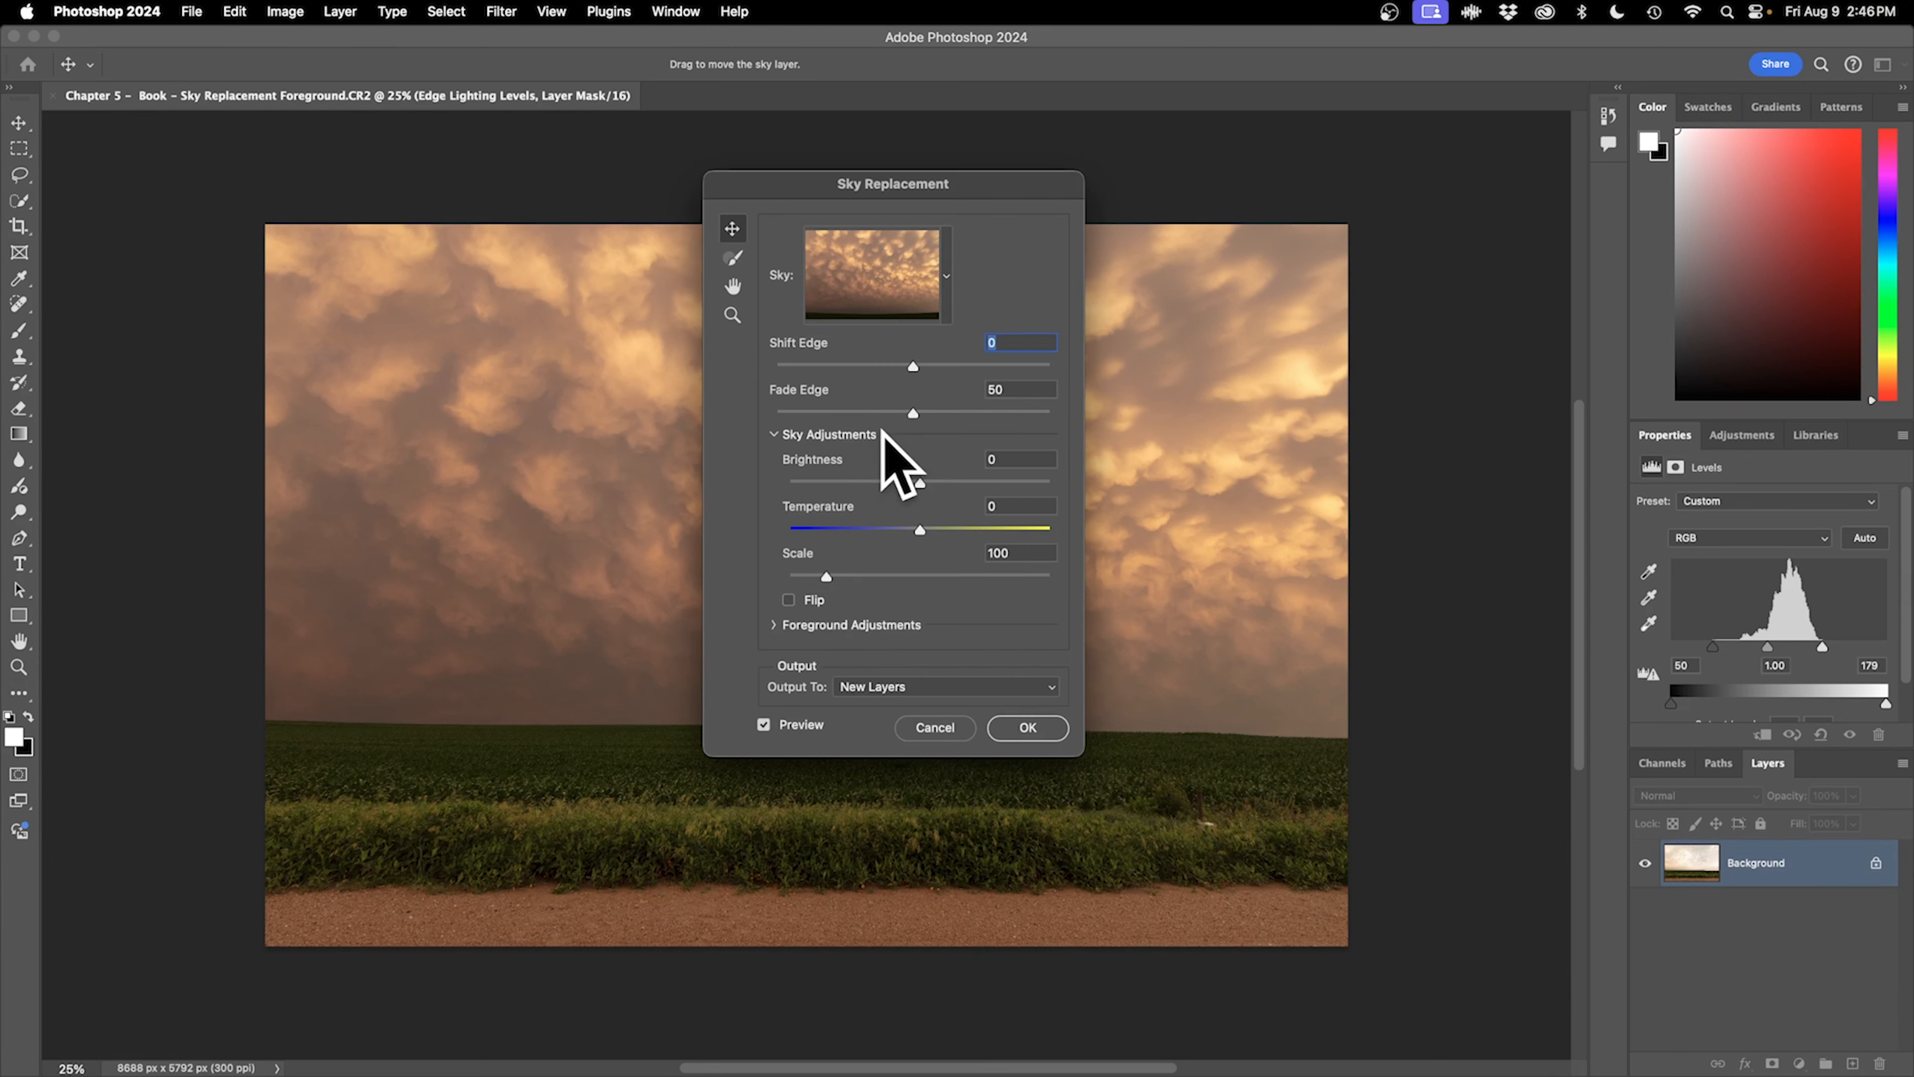
Set the sky replacement's Shift Edge to 45, Fade Edge to 20 and sky Brightness to 15.
{"action": "left_click_drag", "start_coordinate": [902, 363], "coordinate": [990, 364]}
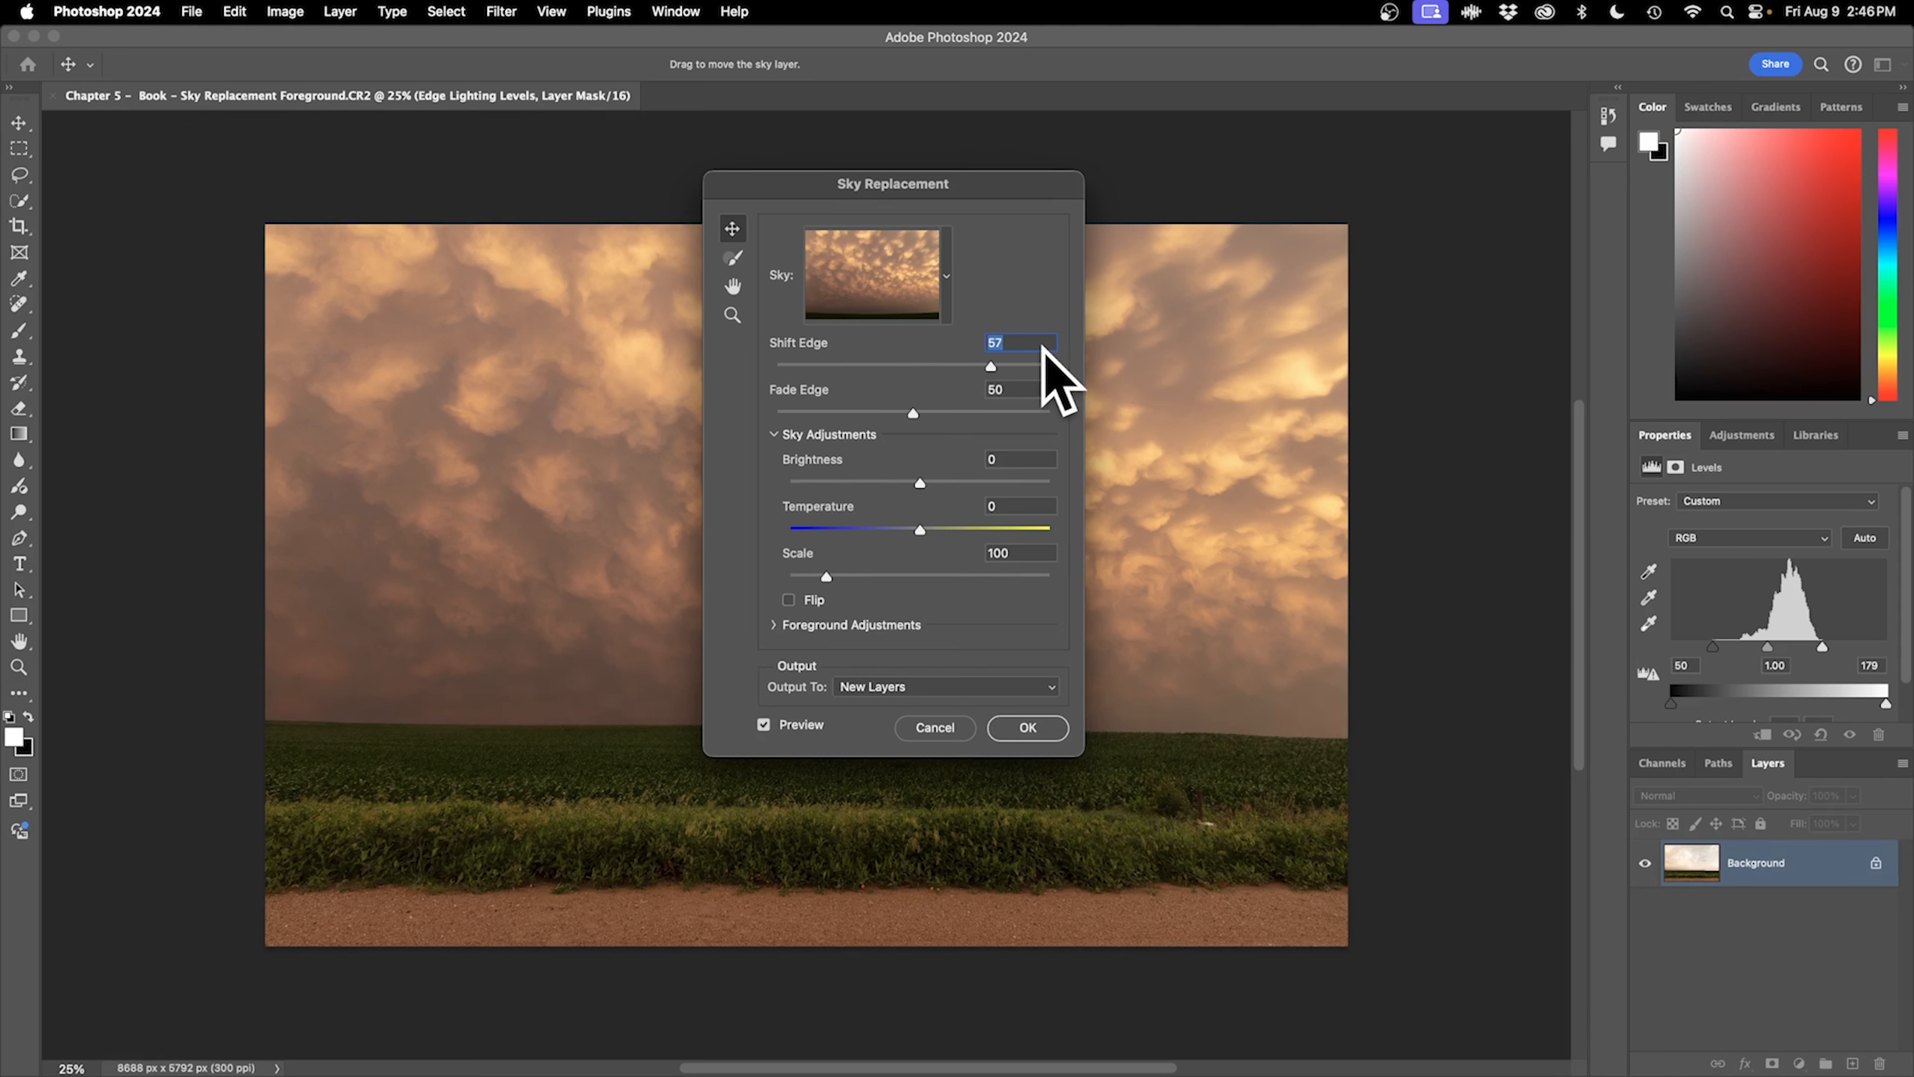
{"action": "type", "text": "45"}
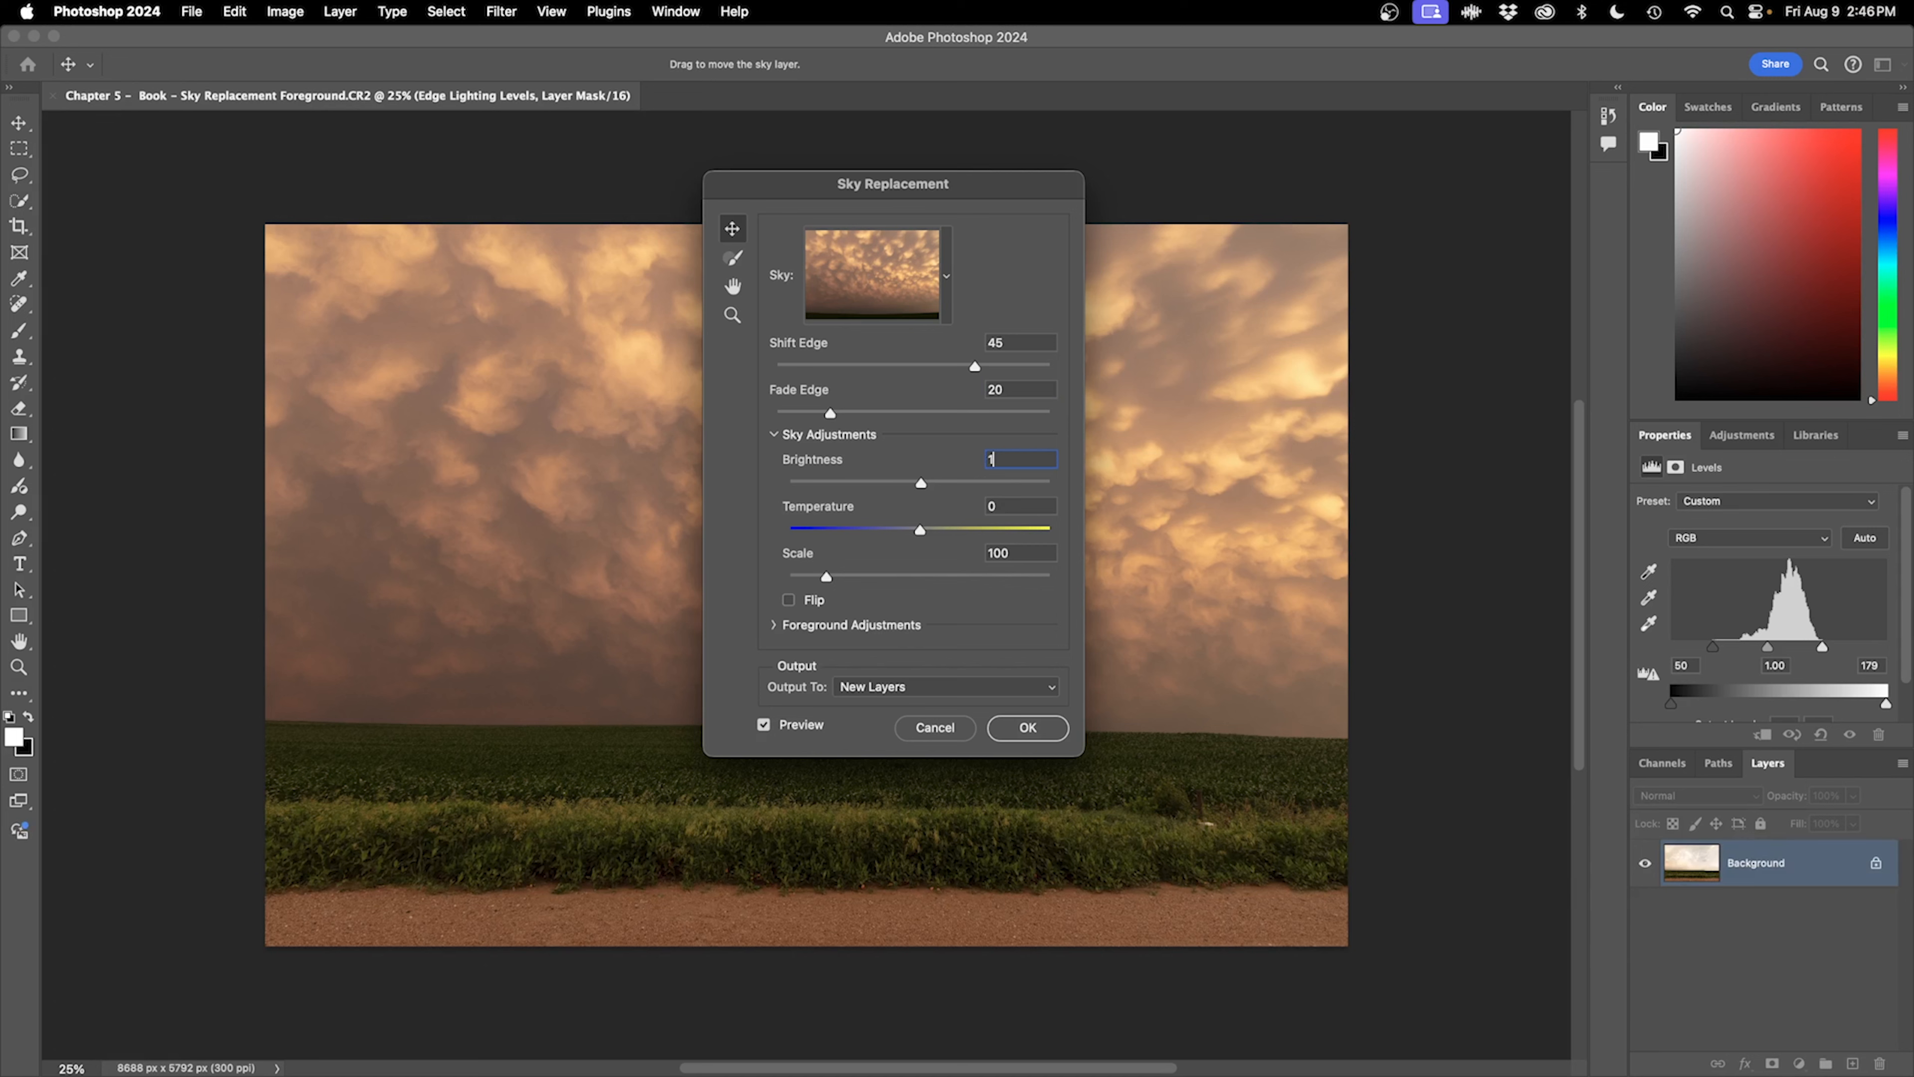
{"action": "type", "text": "5"}
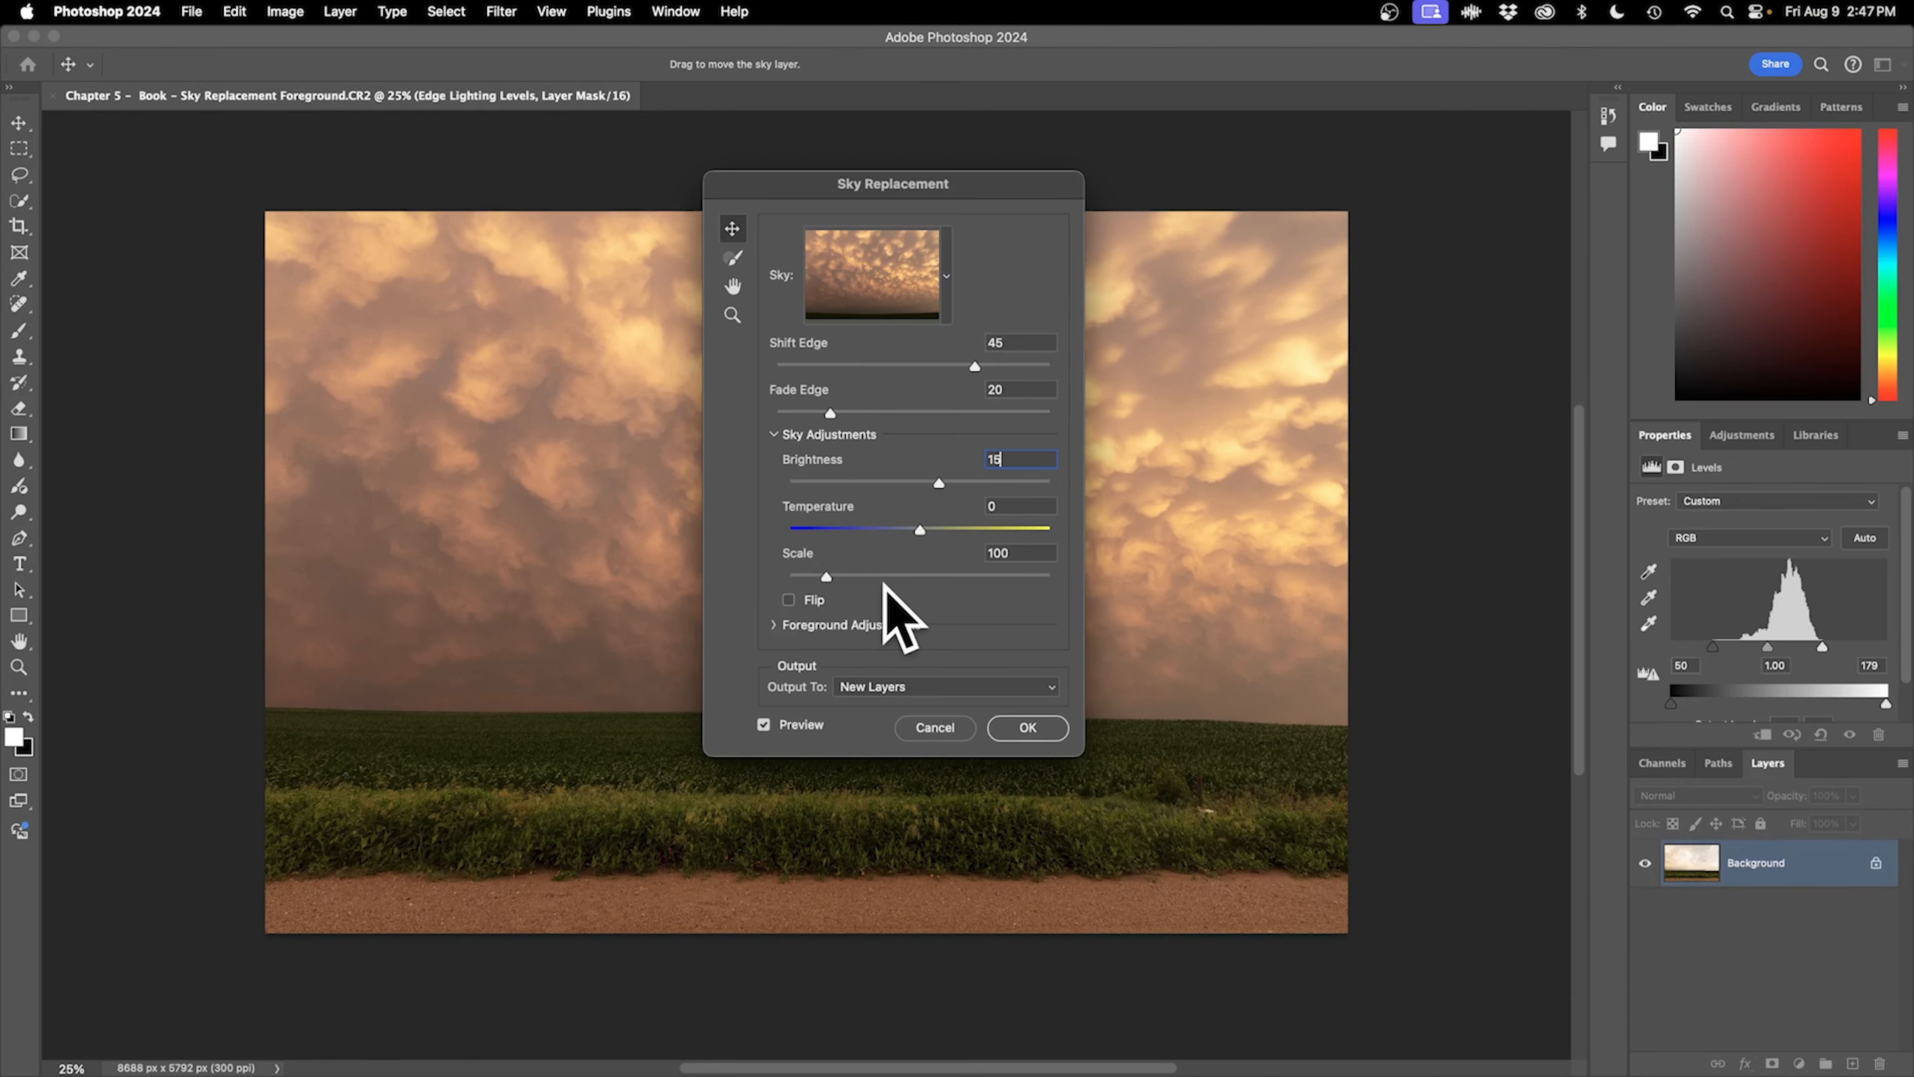
Review the sky replacement's Foreground Adjustments and apply the replacement with output to New Layers.
{"action": "left_click", "coordinate": [774, 624]}
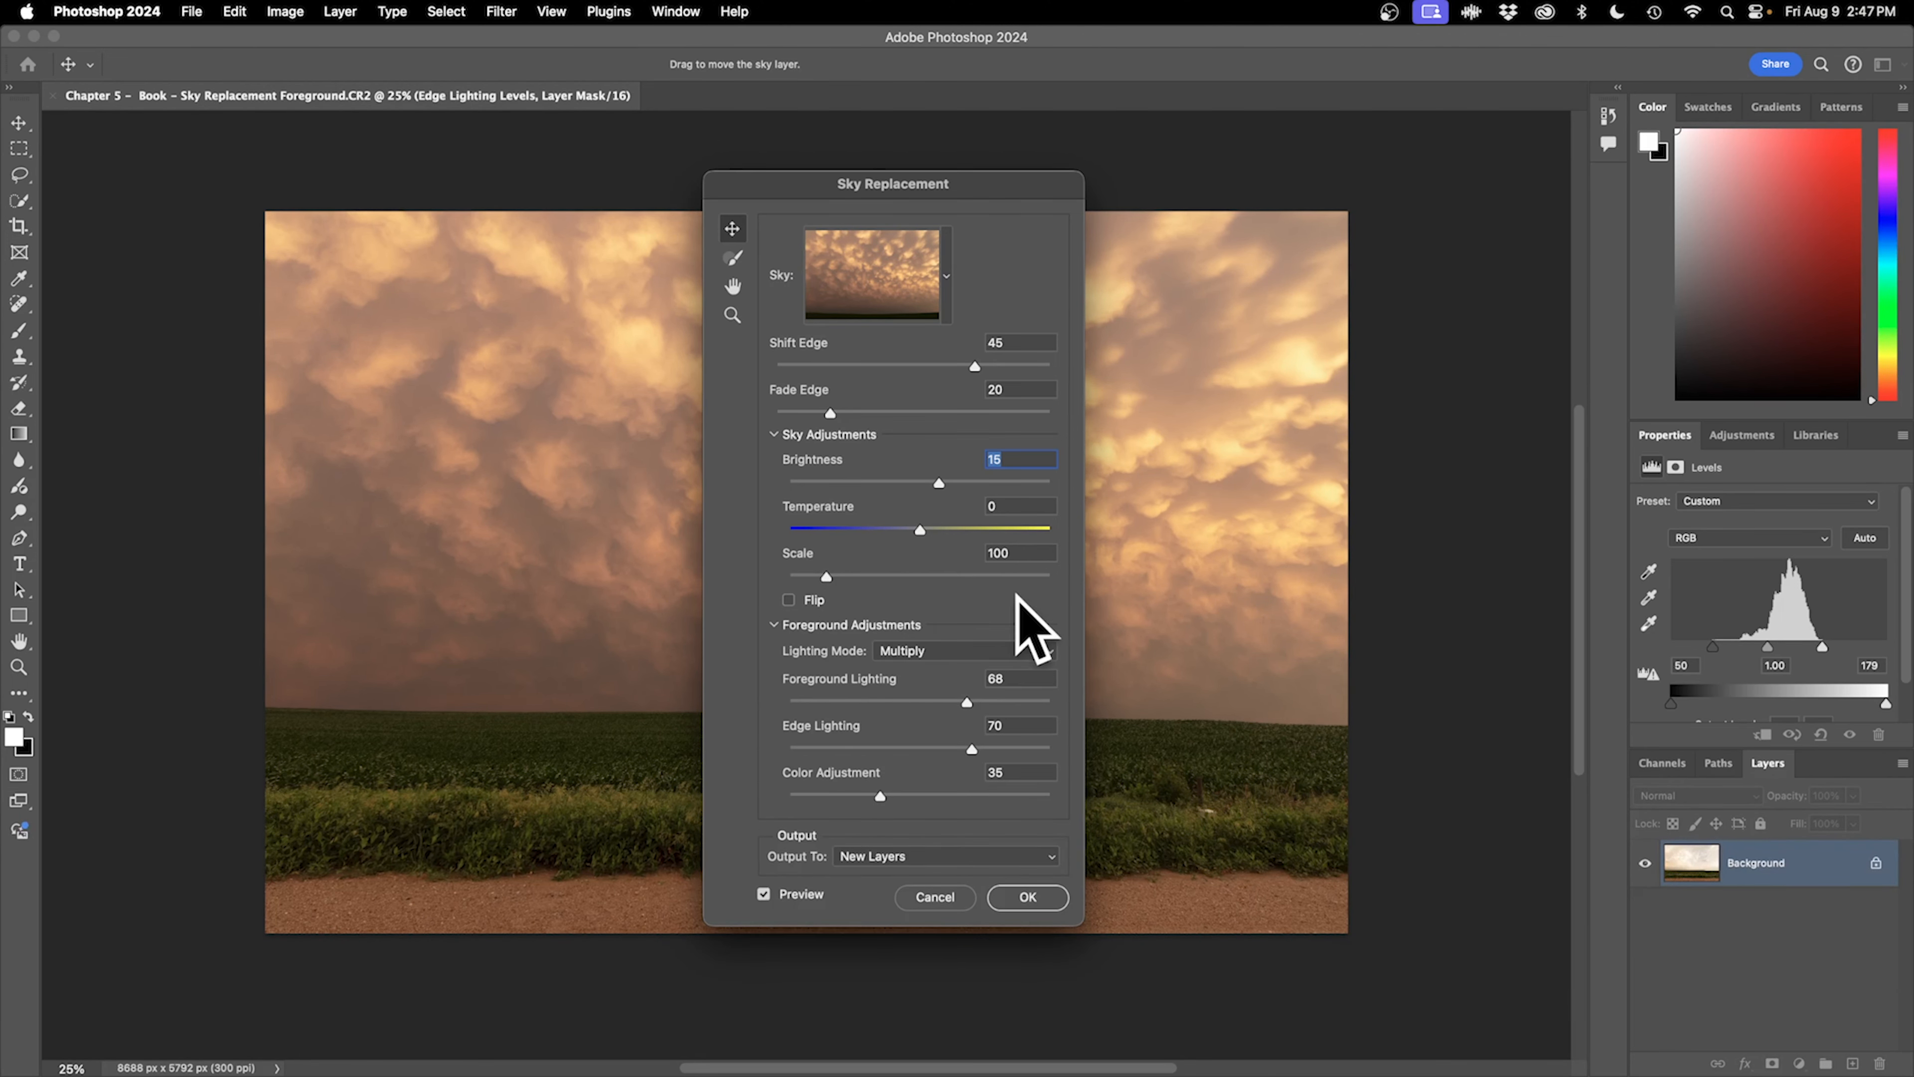
{"action": "left_click", "coordinate": [834, 628]}
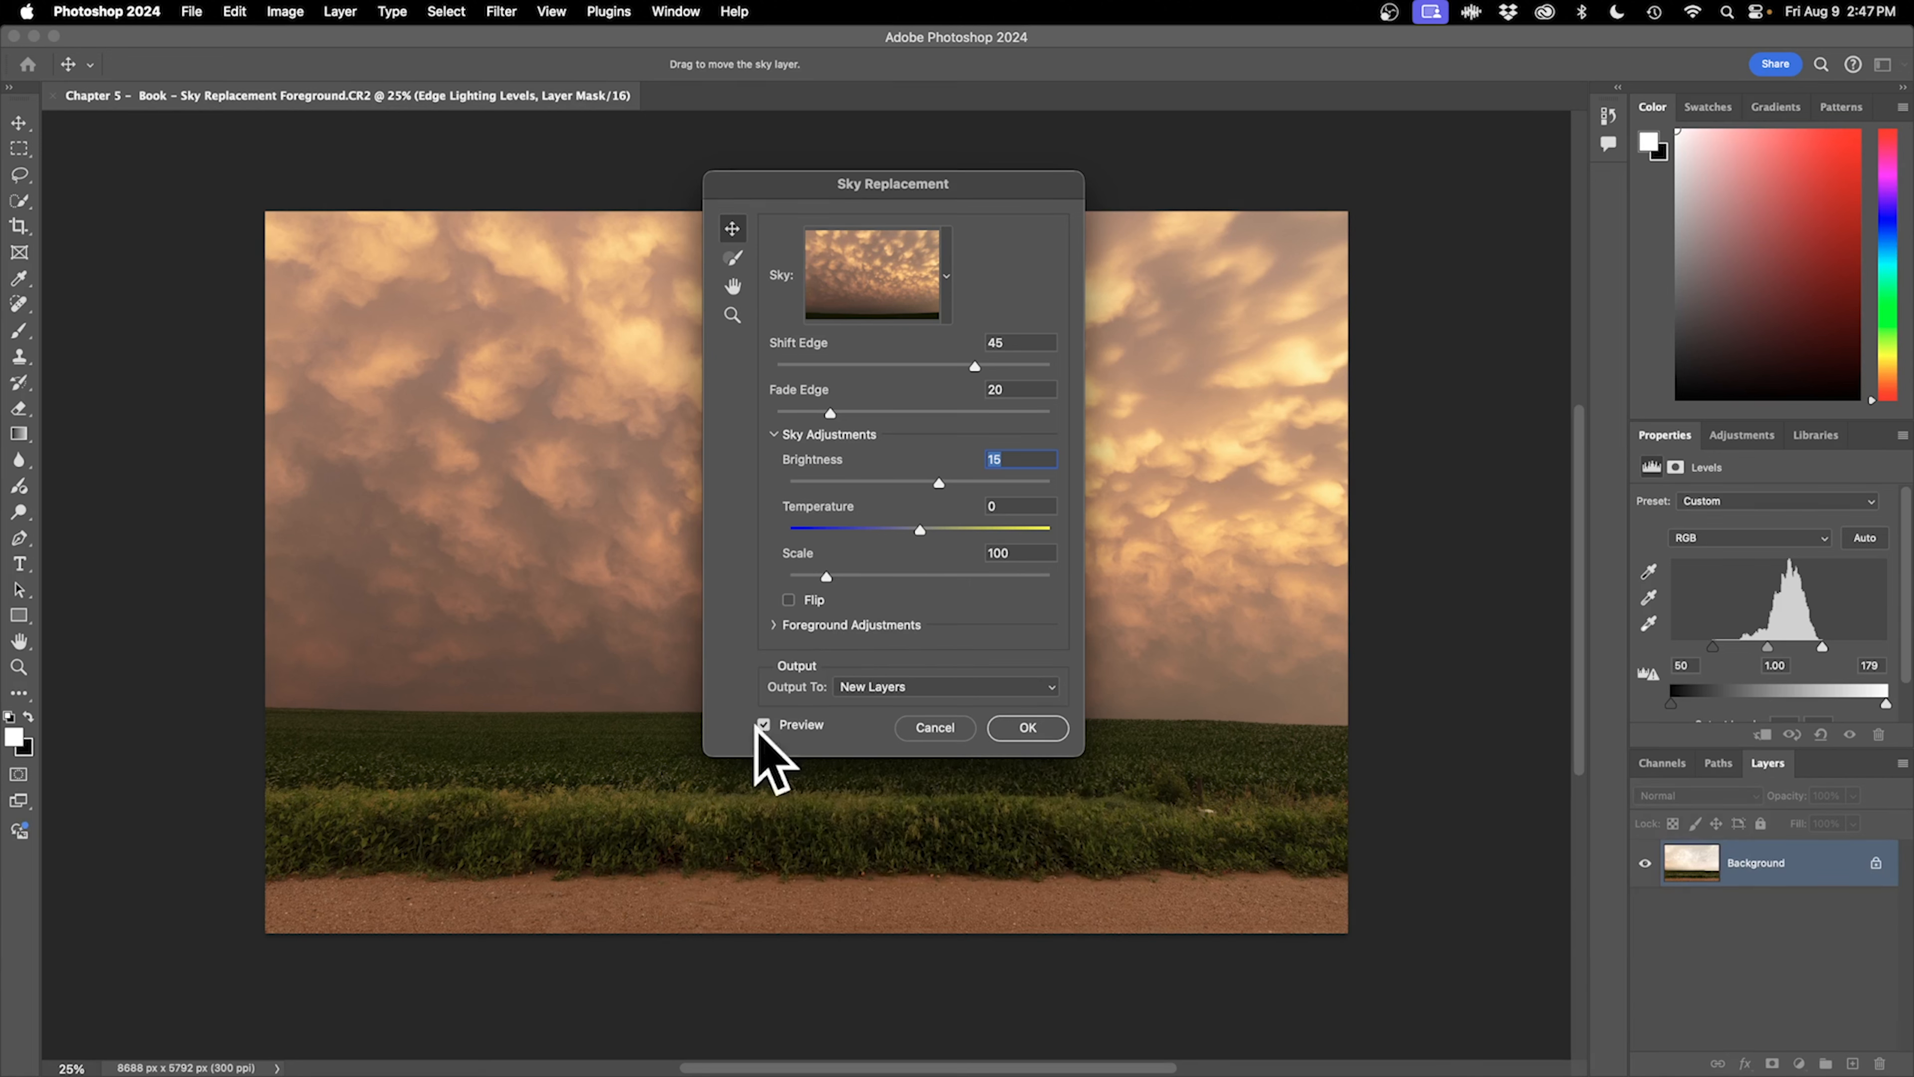
{"action": "left_click", "coordinate": [1026, 729]}
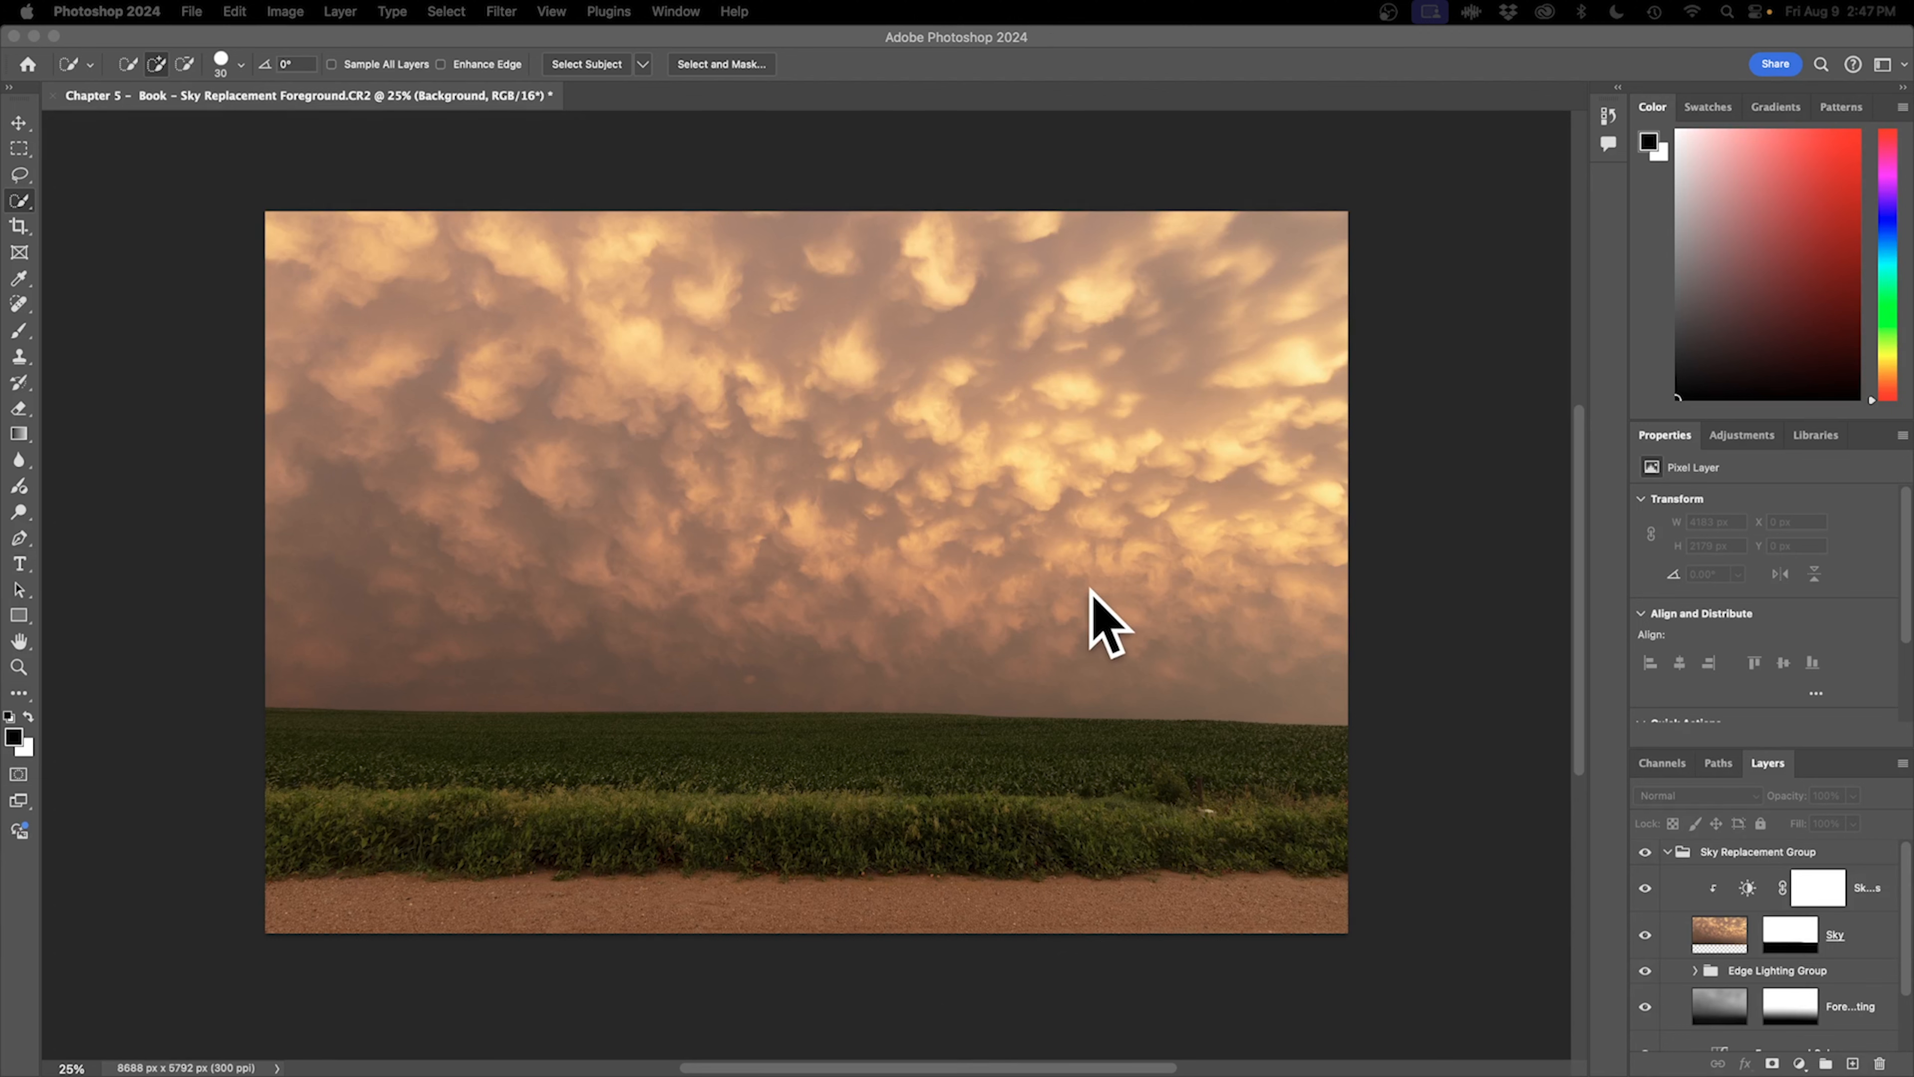
Dock the Layers panel in its own column and toggle the clipped sky adjustment and the Sky layer off and on.
{"action": "left_click", "coordinate": [1767, 762]}
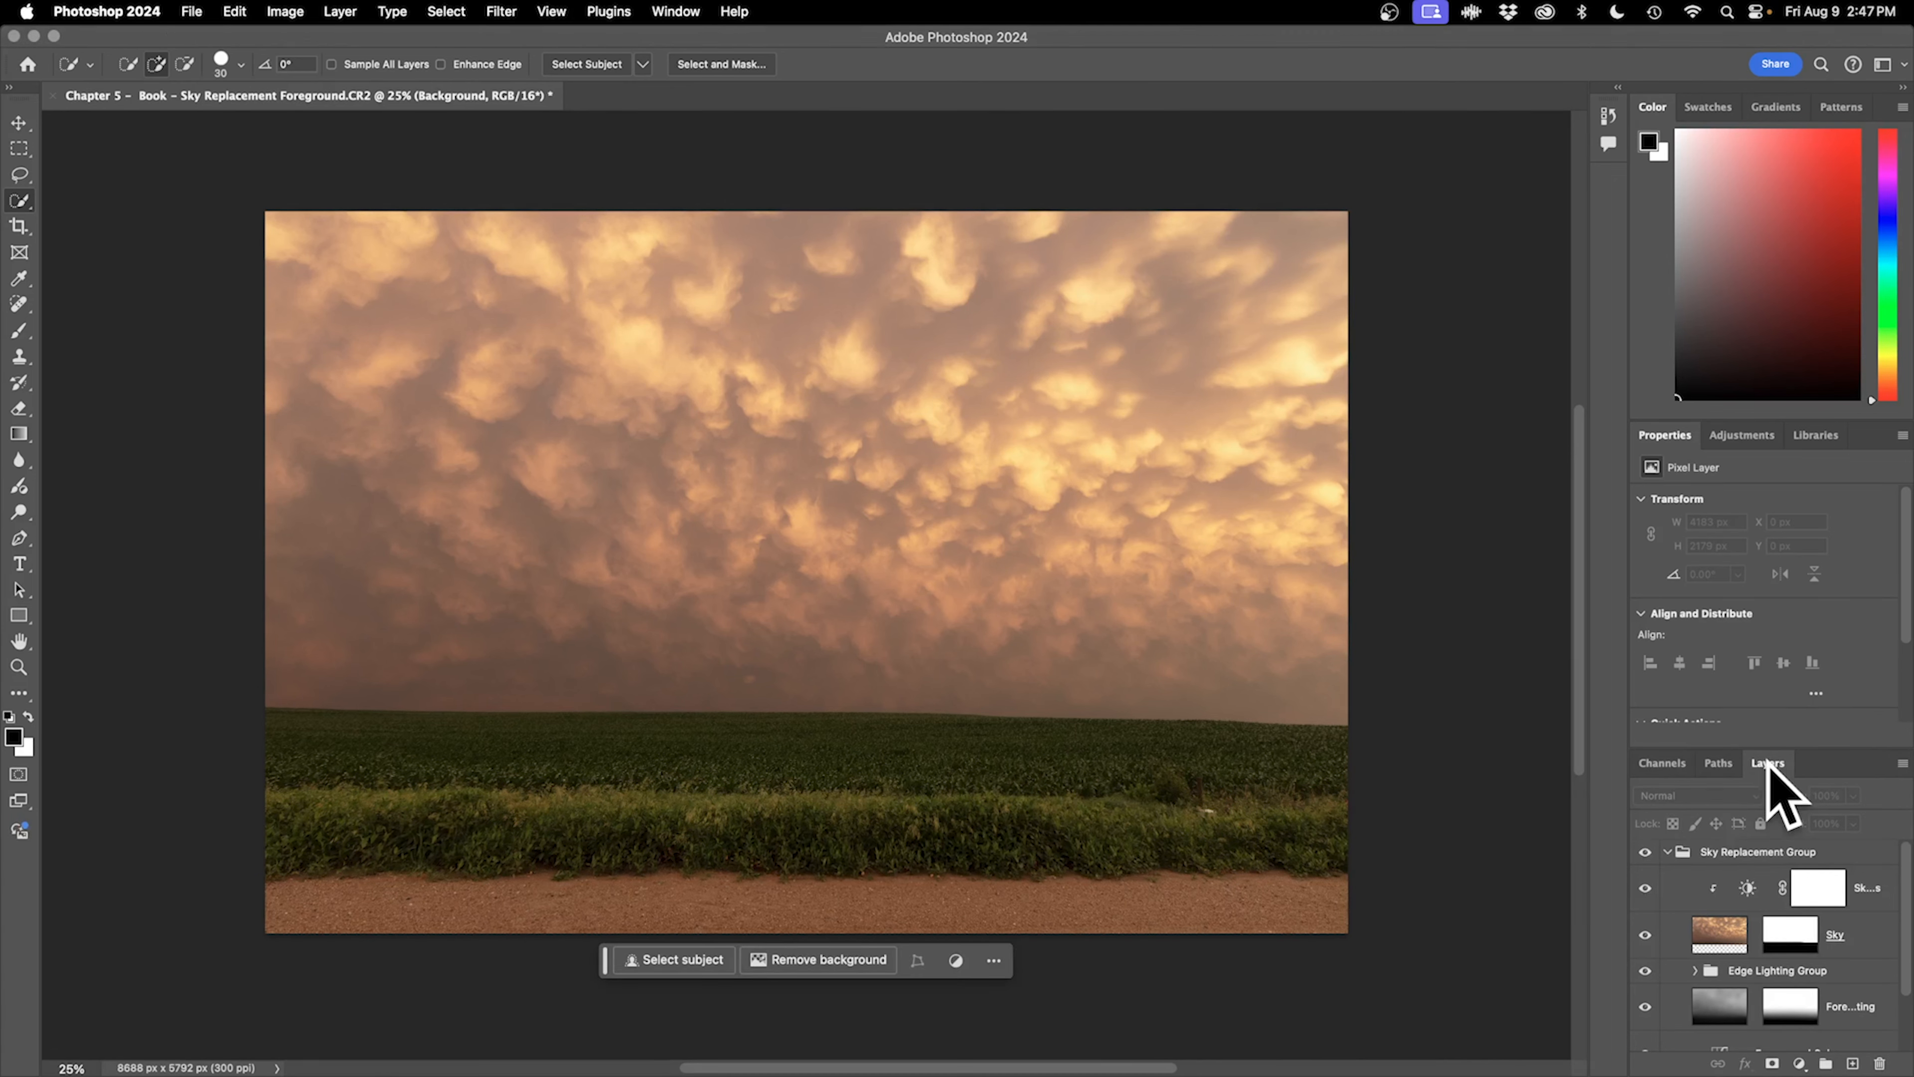
{"action": "left_click_drag", "start_coordinate": [1756, 767], "coordinate": [1582, 362]}
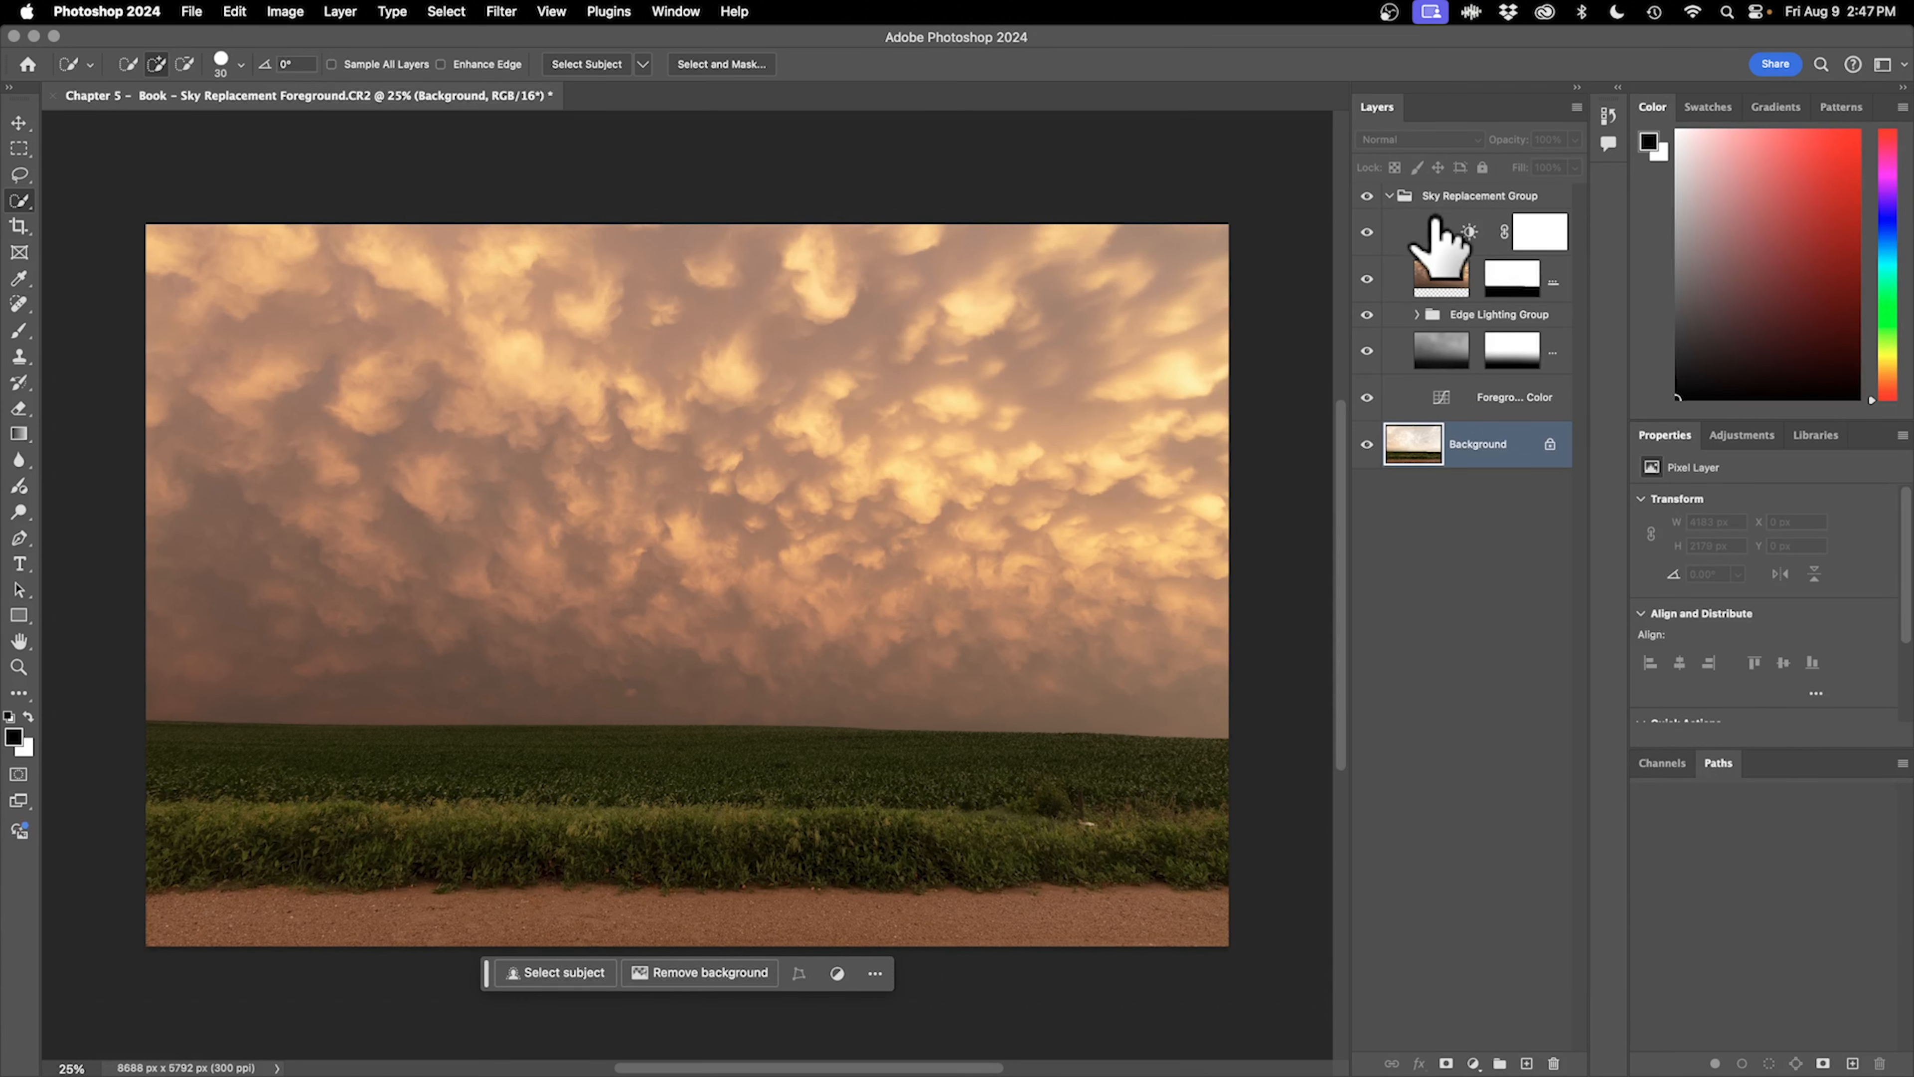
{"action": "left_click", "coordinate": [1366, 231]}
{"action": "left_click", "coordinate": [1367, 232]}
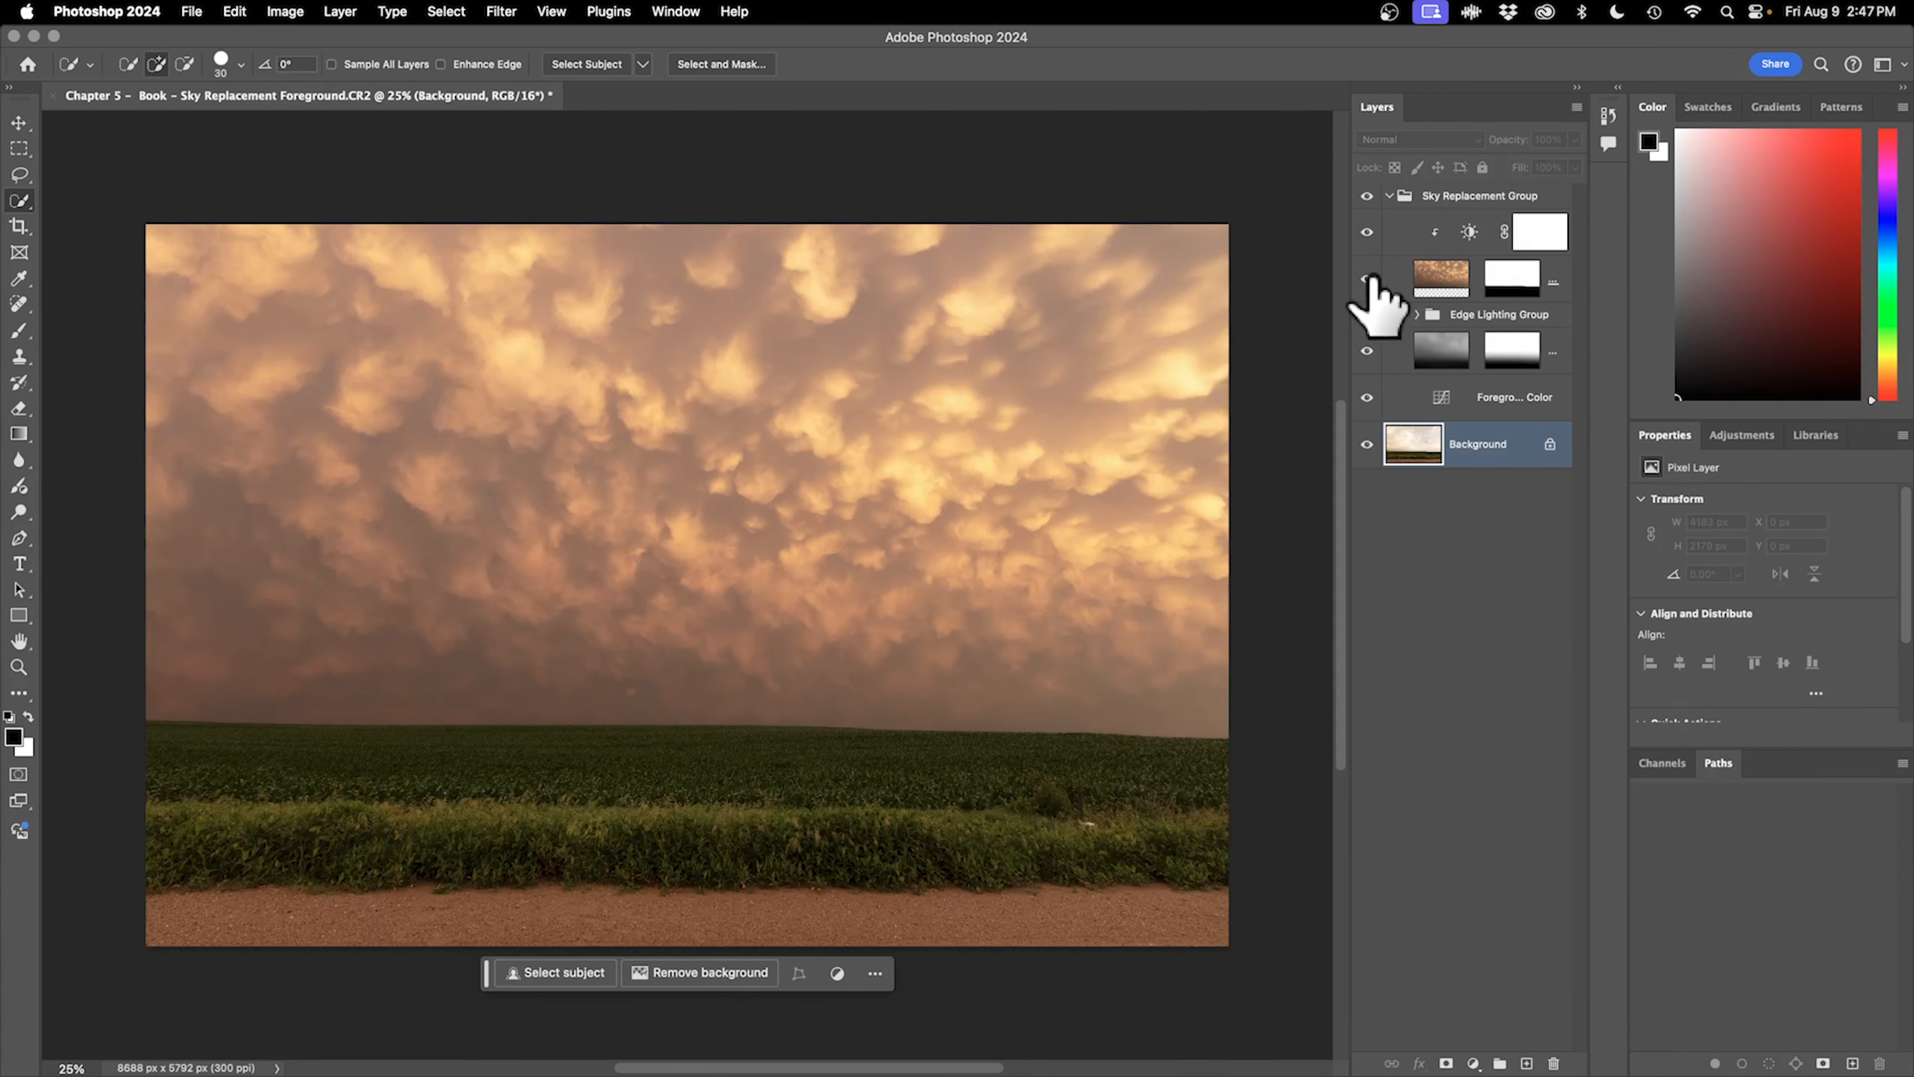
{"action": "left_click", "coordinate": [1366, 279]}
{"action": "left_click", "coordinate": [1366, 283]}
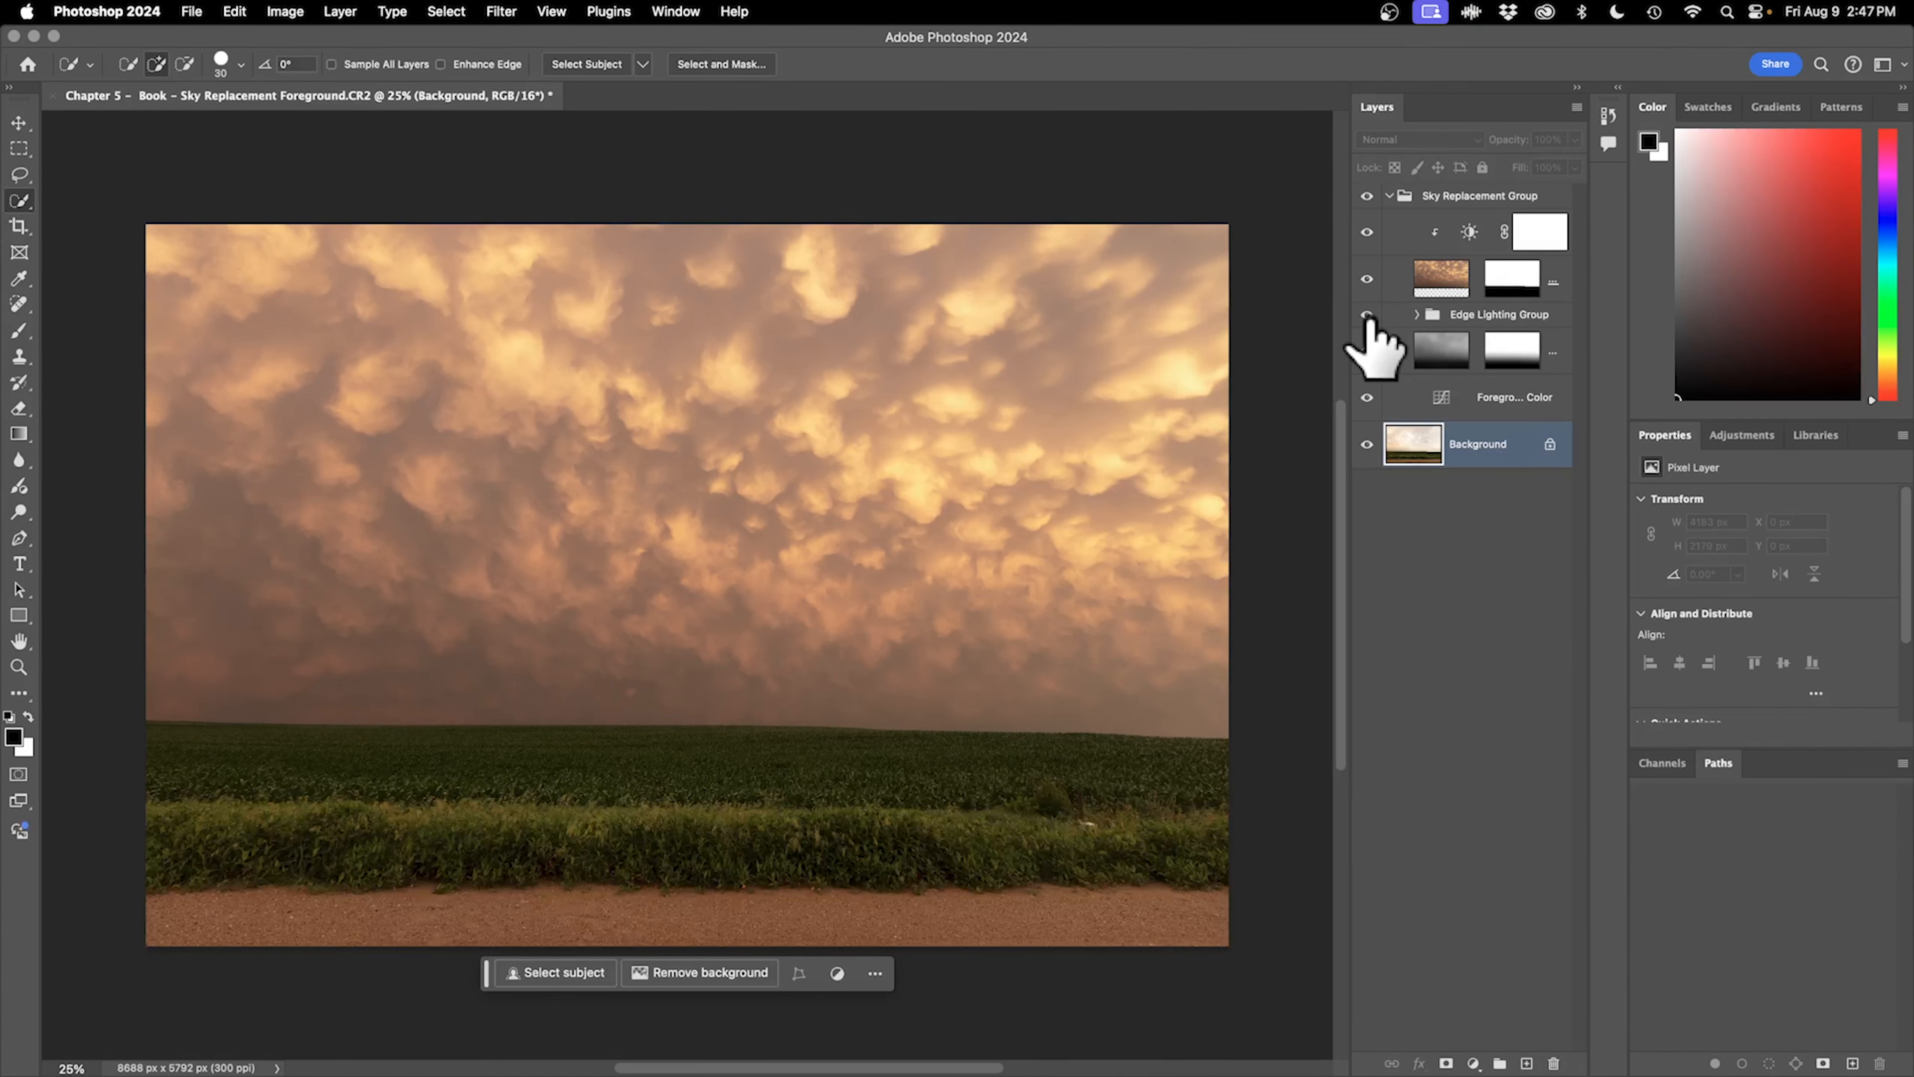
Collapse the Sky Replacement Group and deselect all layers.
{"action": "left_click", "coordinate": [1410, 197]}
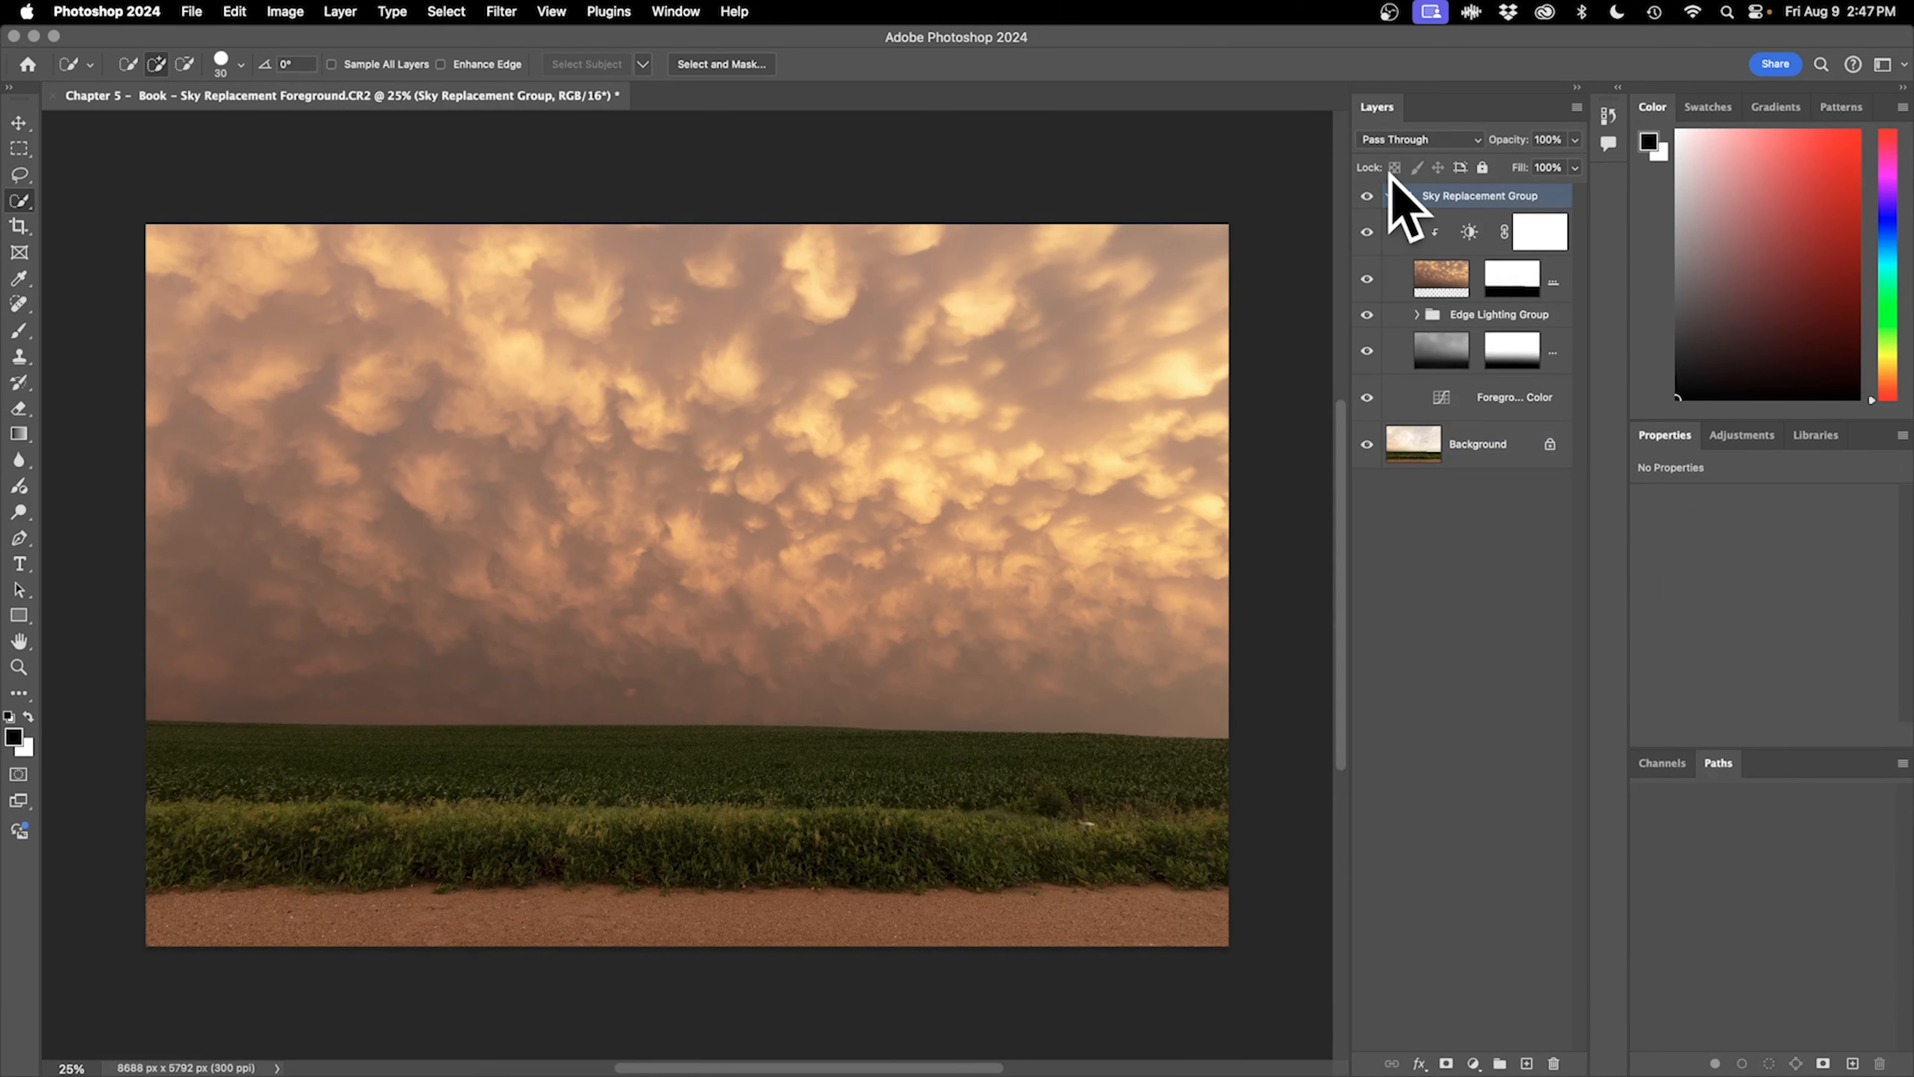
{"action": "left_click", "coordinate": [1388, 196]}
{"action": "left_click", "coordinate": [1432, 374]}
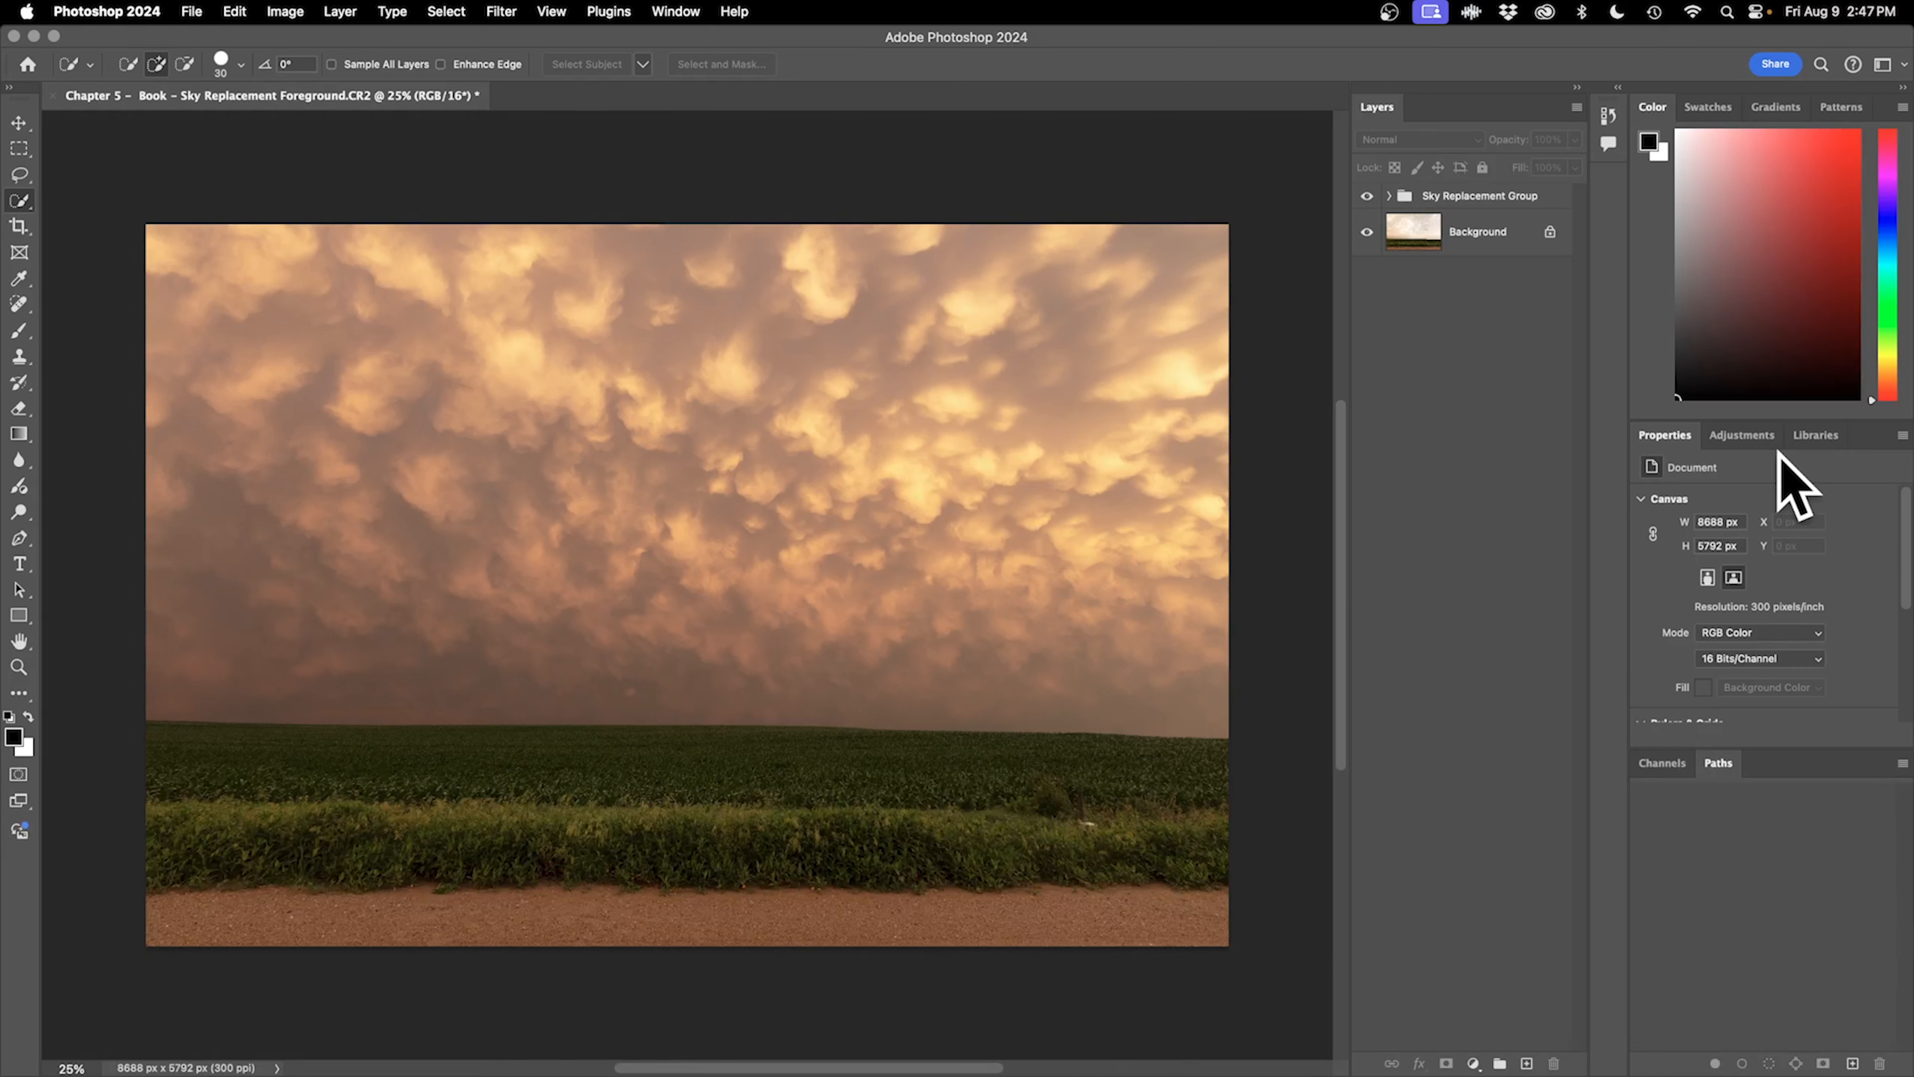
Try a Hue/Saturation adjustment layer above the Sky Replacement Group with Saturation +28, and undo it.
{"action": "left_click", "coordinate": [1742, 436]}
{"action": "left_click", "coordinate": [1726, 513]}
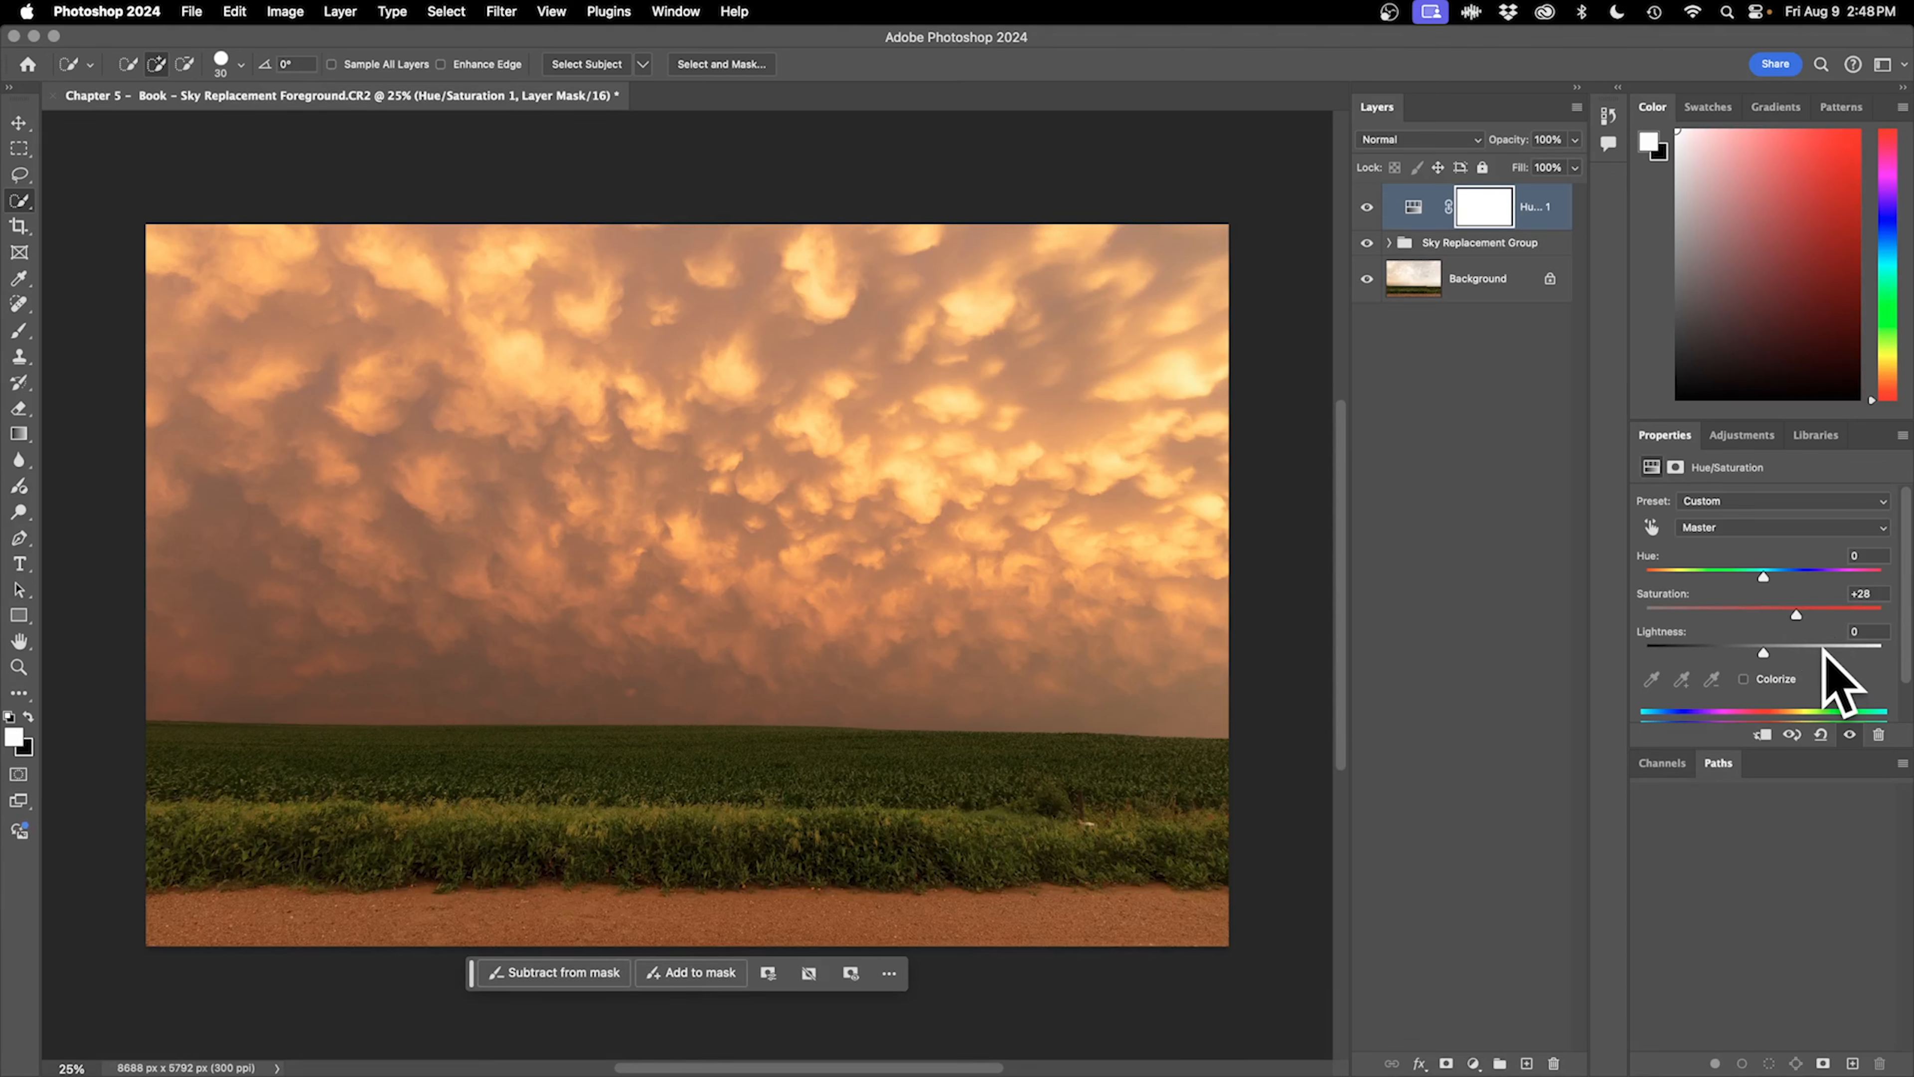
{"action": "key", "text": "super+z"}
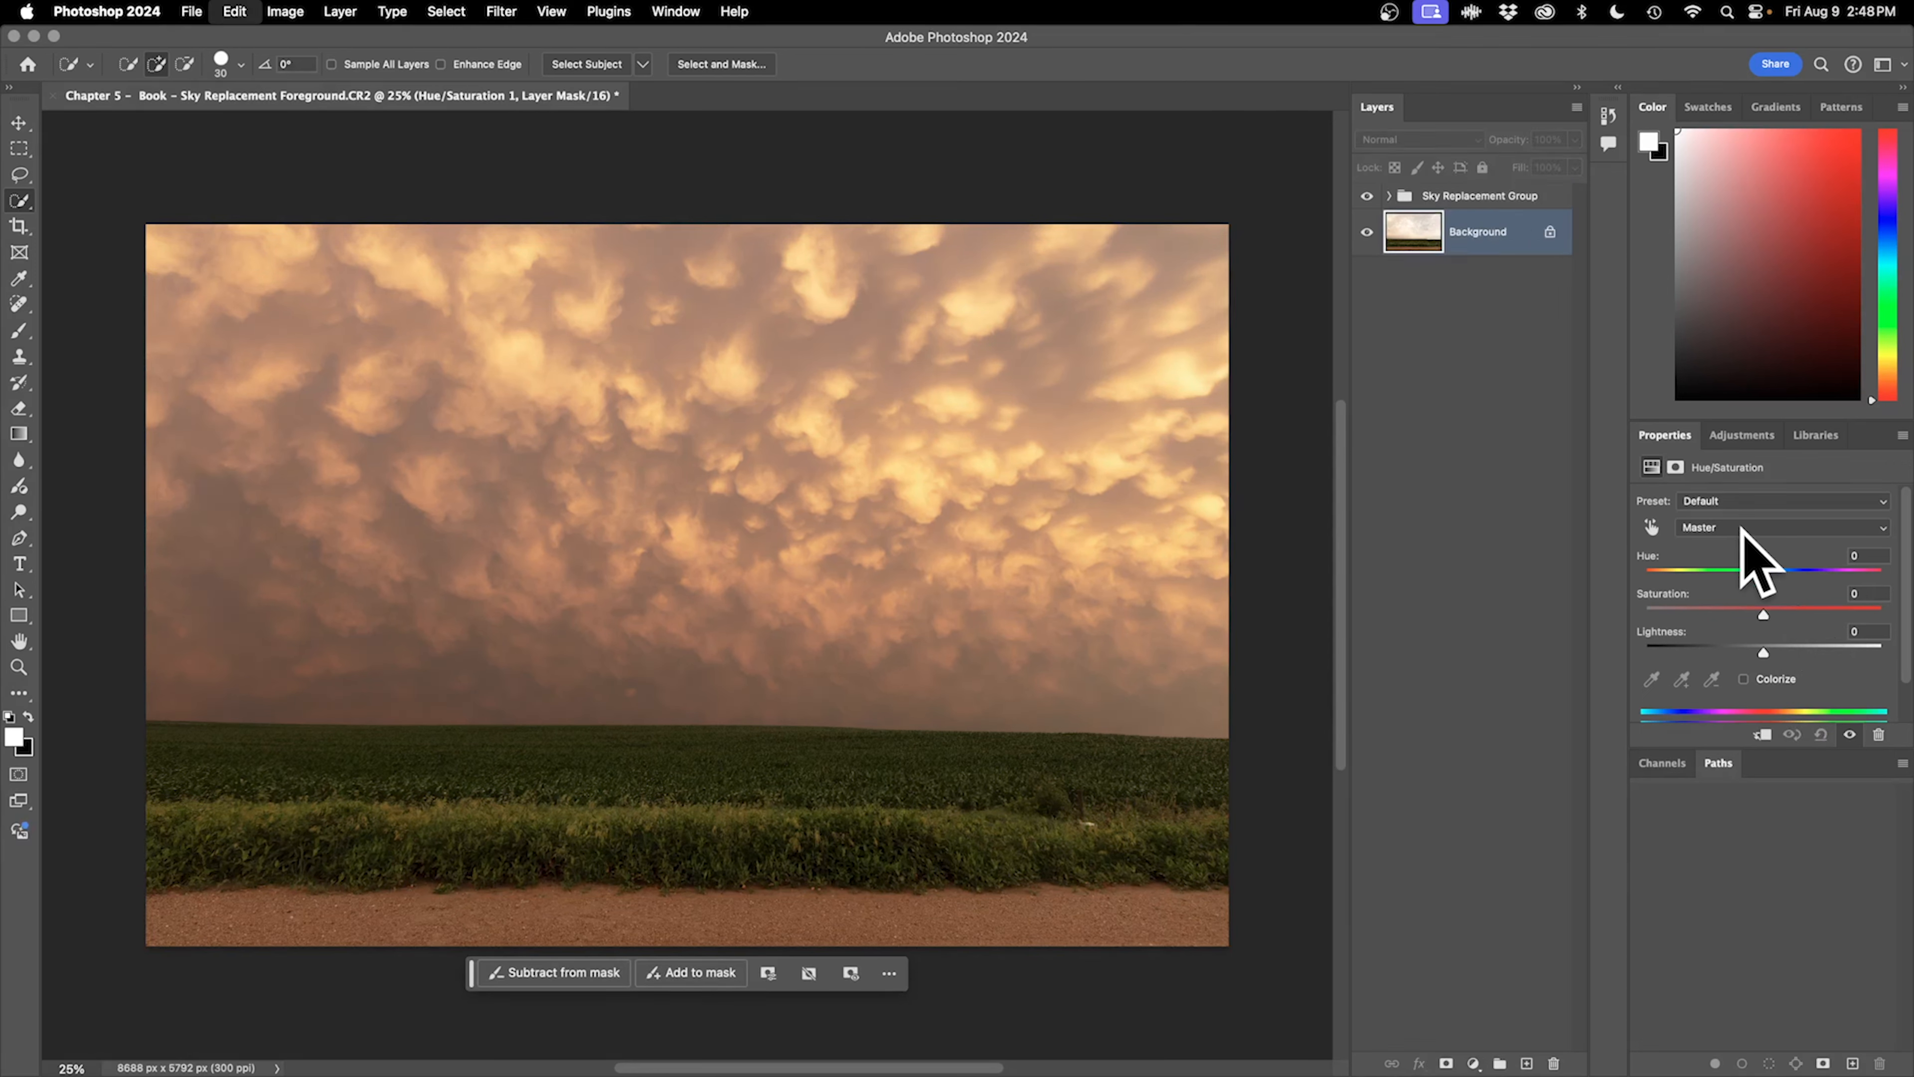
Try a Vibrance adjustment layer above the Sky Replacement Group with Vibrance +39, and delete the layer.
{"action": "left_click", "coordinate": [1742, 436]}
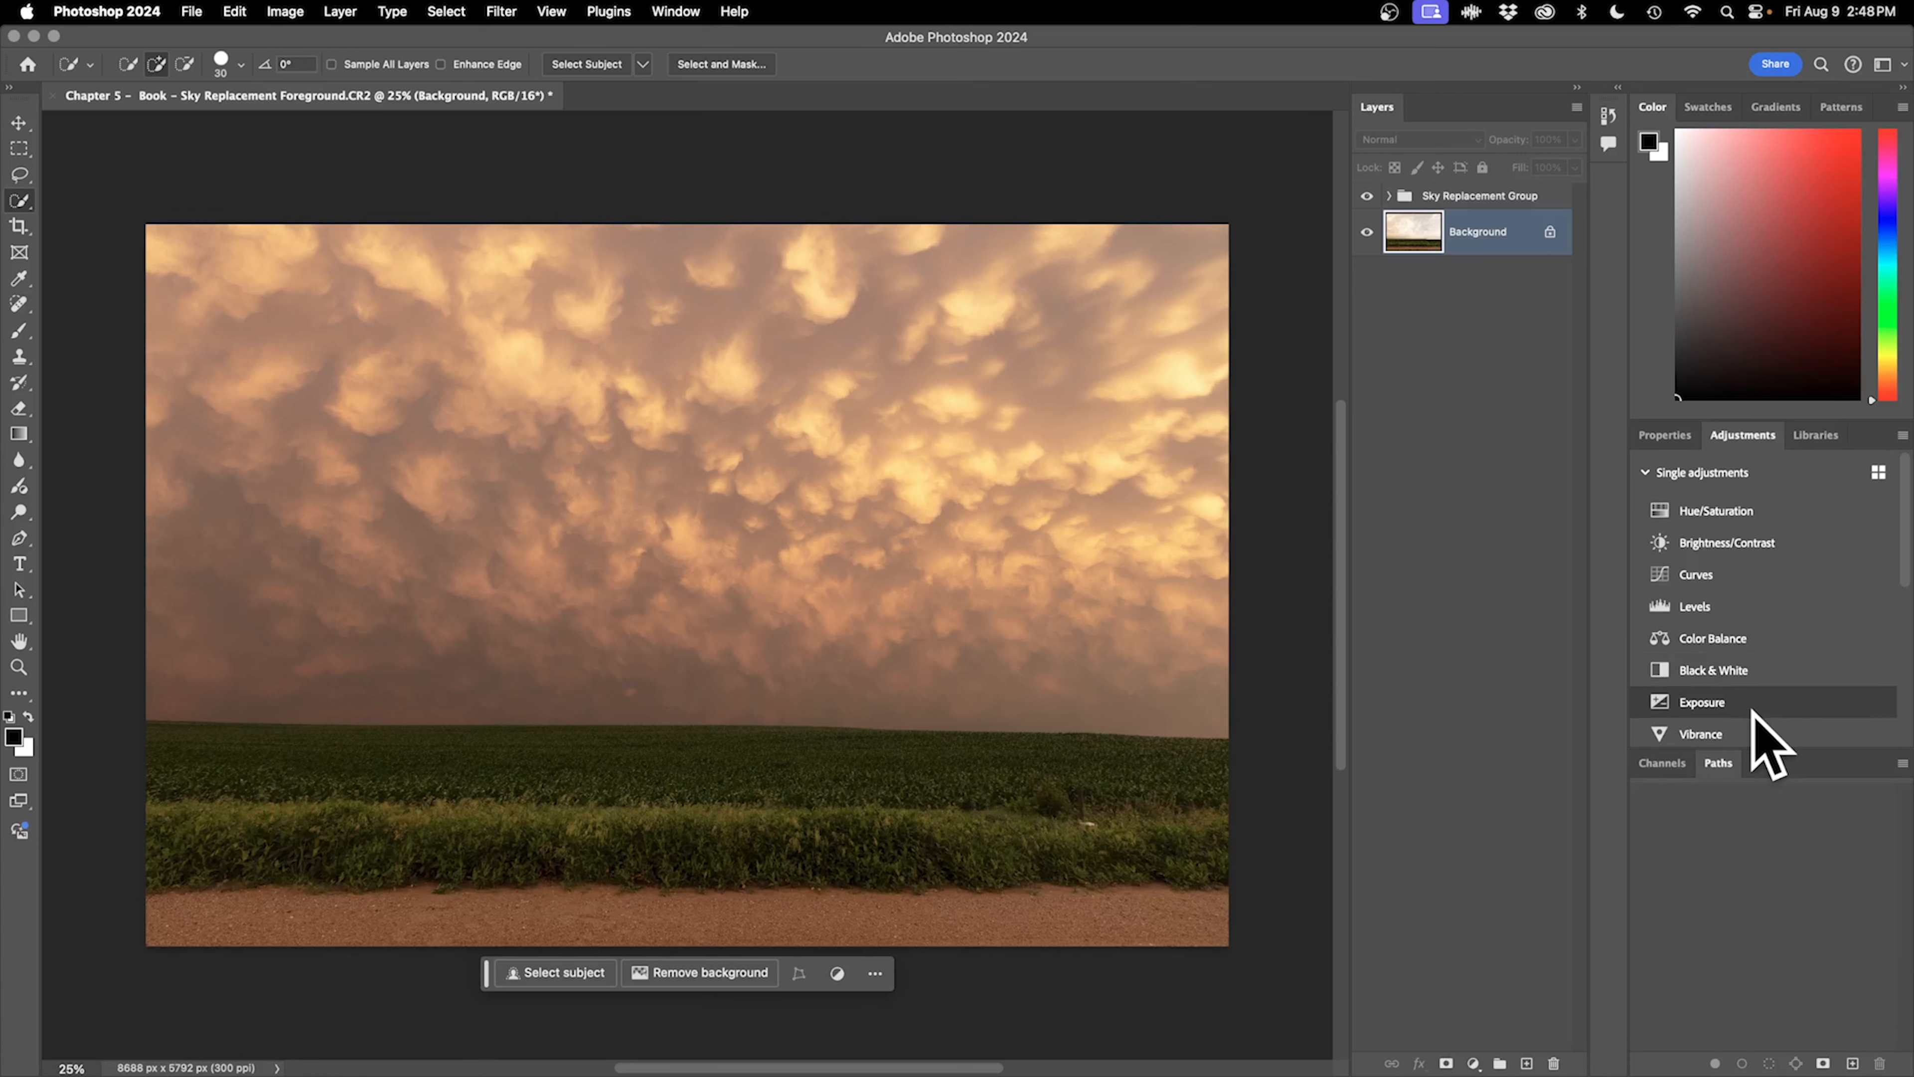
{"action": "left_click", "coordinate": [1756, 733]}
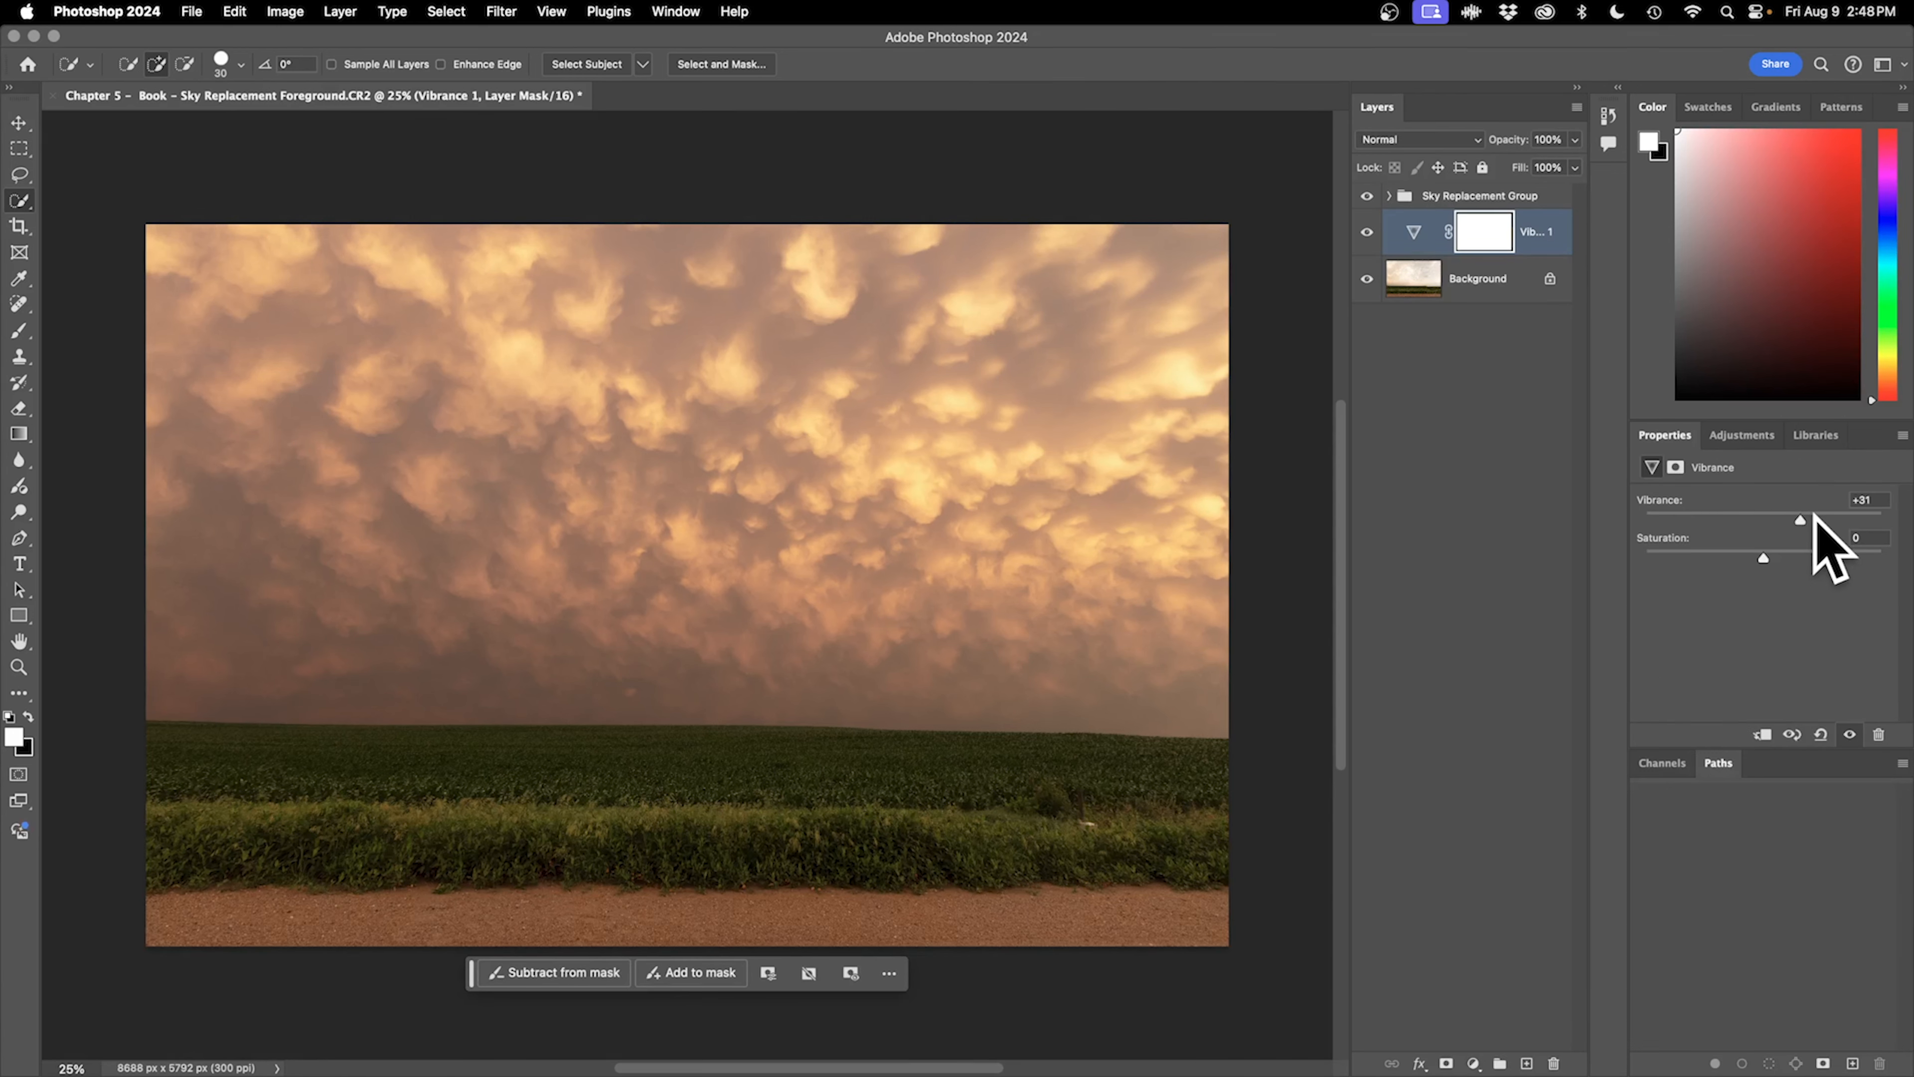
{"action": "left_click_drag", "start_coordinate": [1416, 234], "coordinate": [1409, 202]}
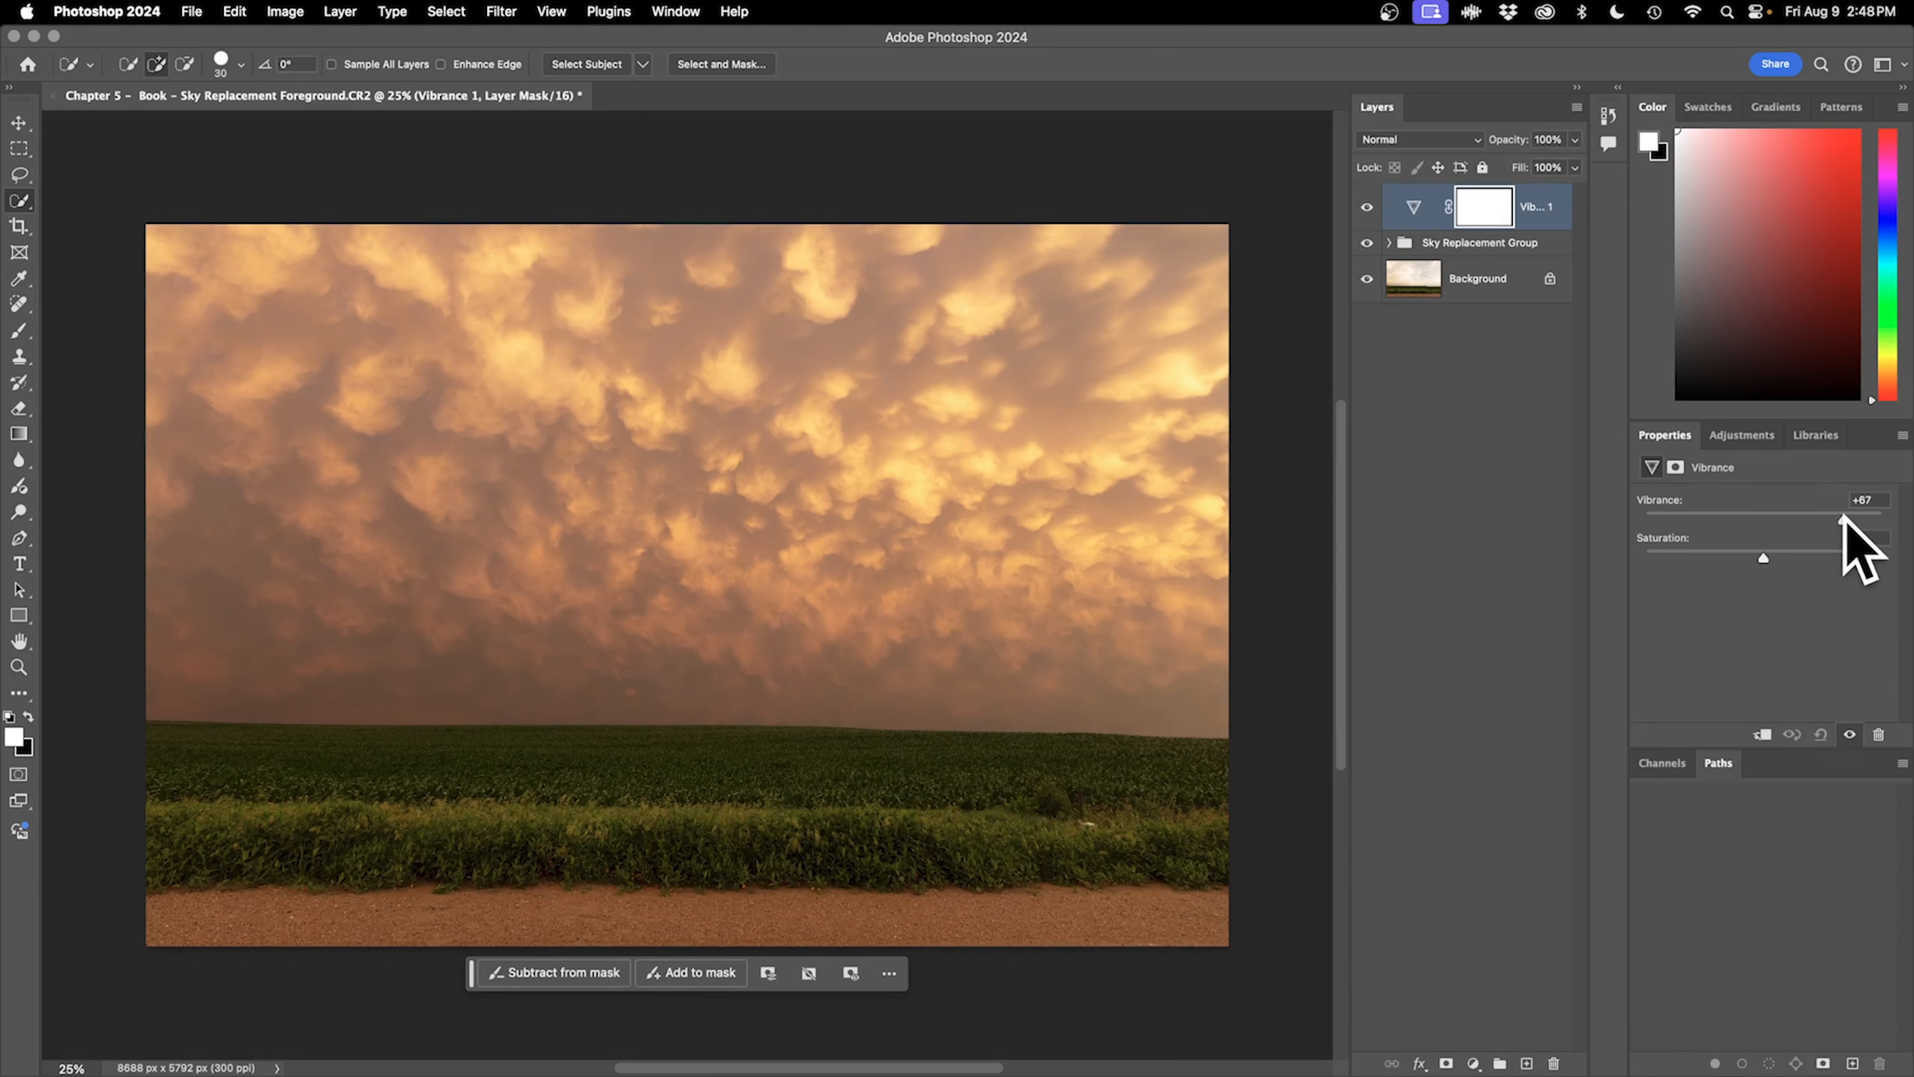
{"action": "left_click_drag", "start_coordinate": [1752, 520], "coordinate": [1810, 520]}
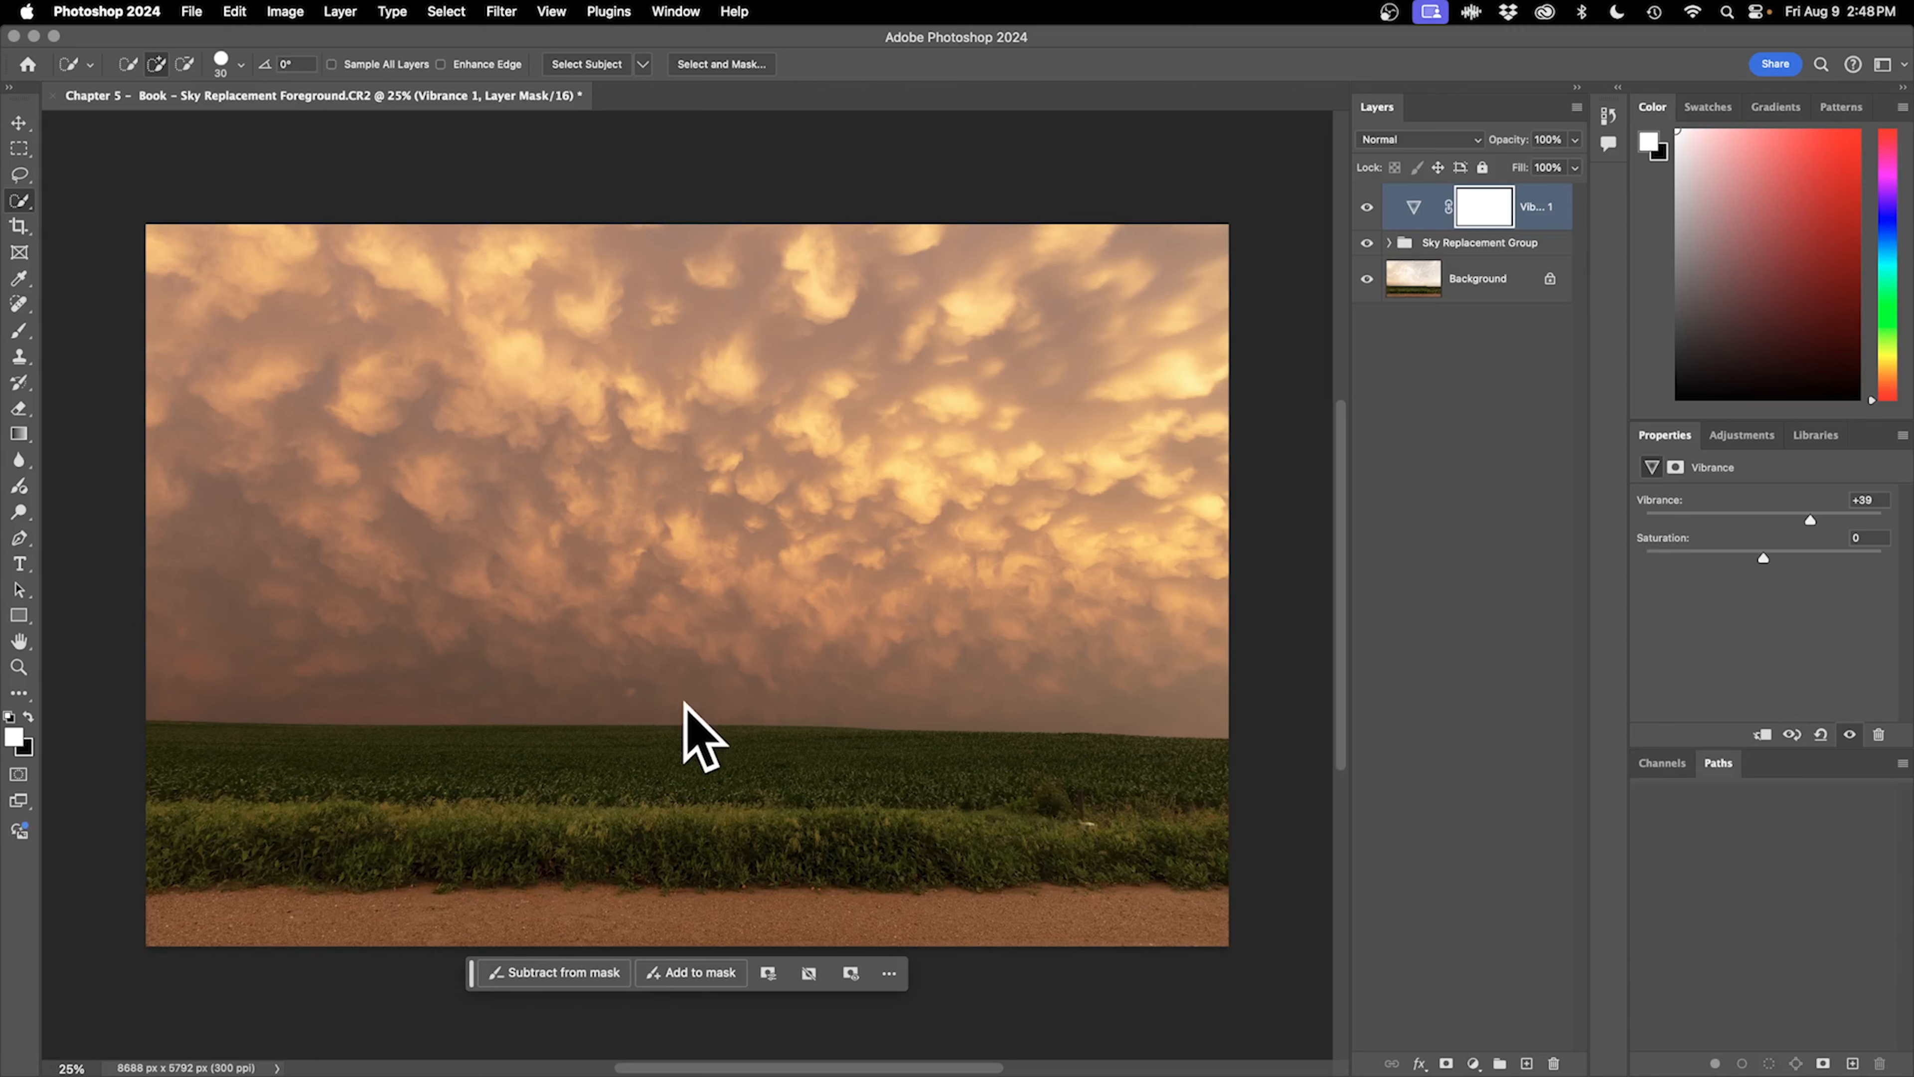
{"action": "left_click", "coordinate": [1423, 212]}
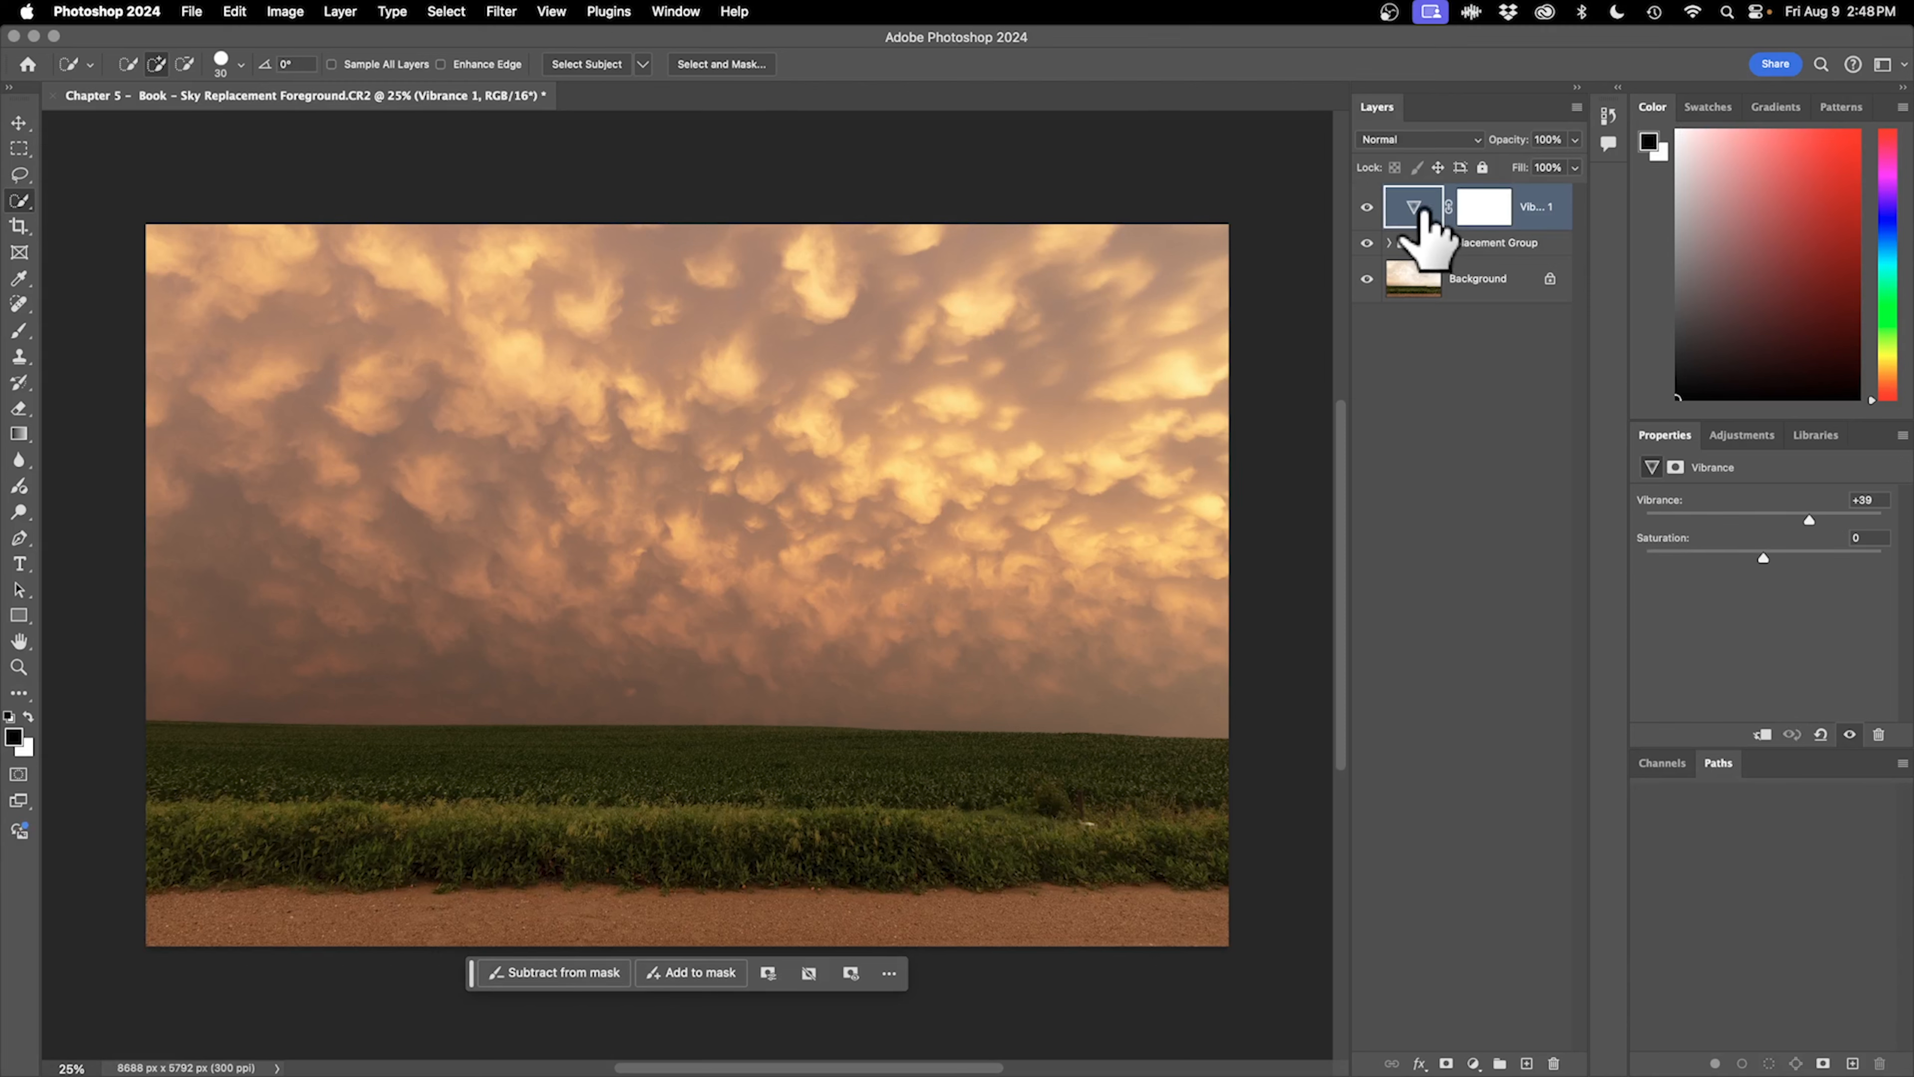
{"action": "key", "text": "Delete"}
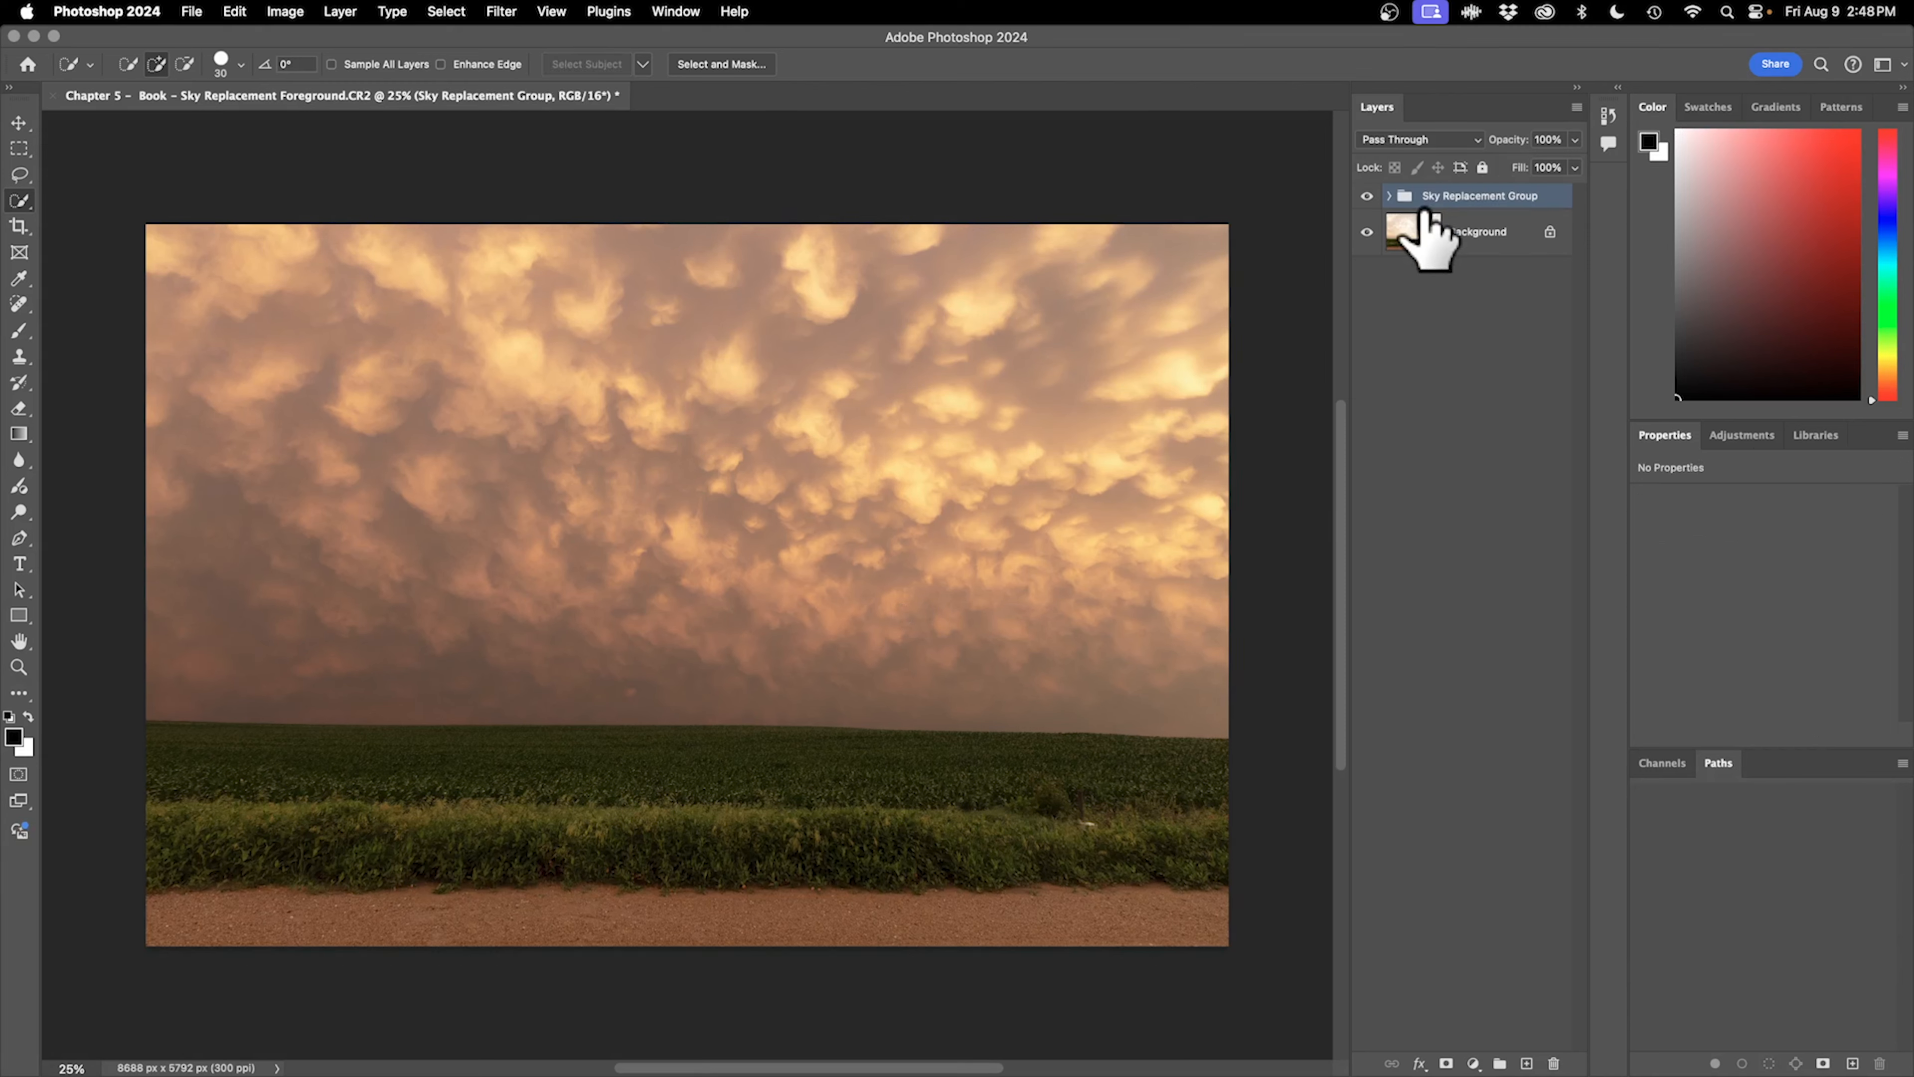
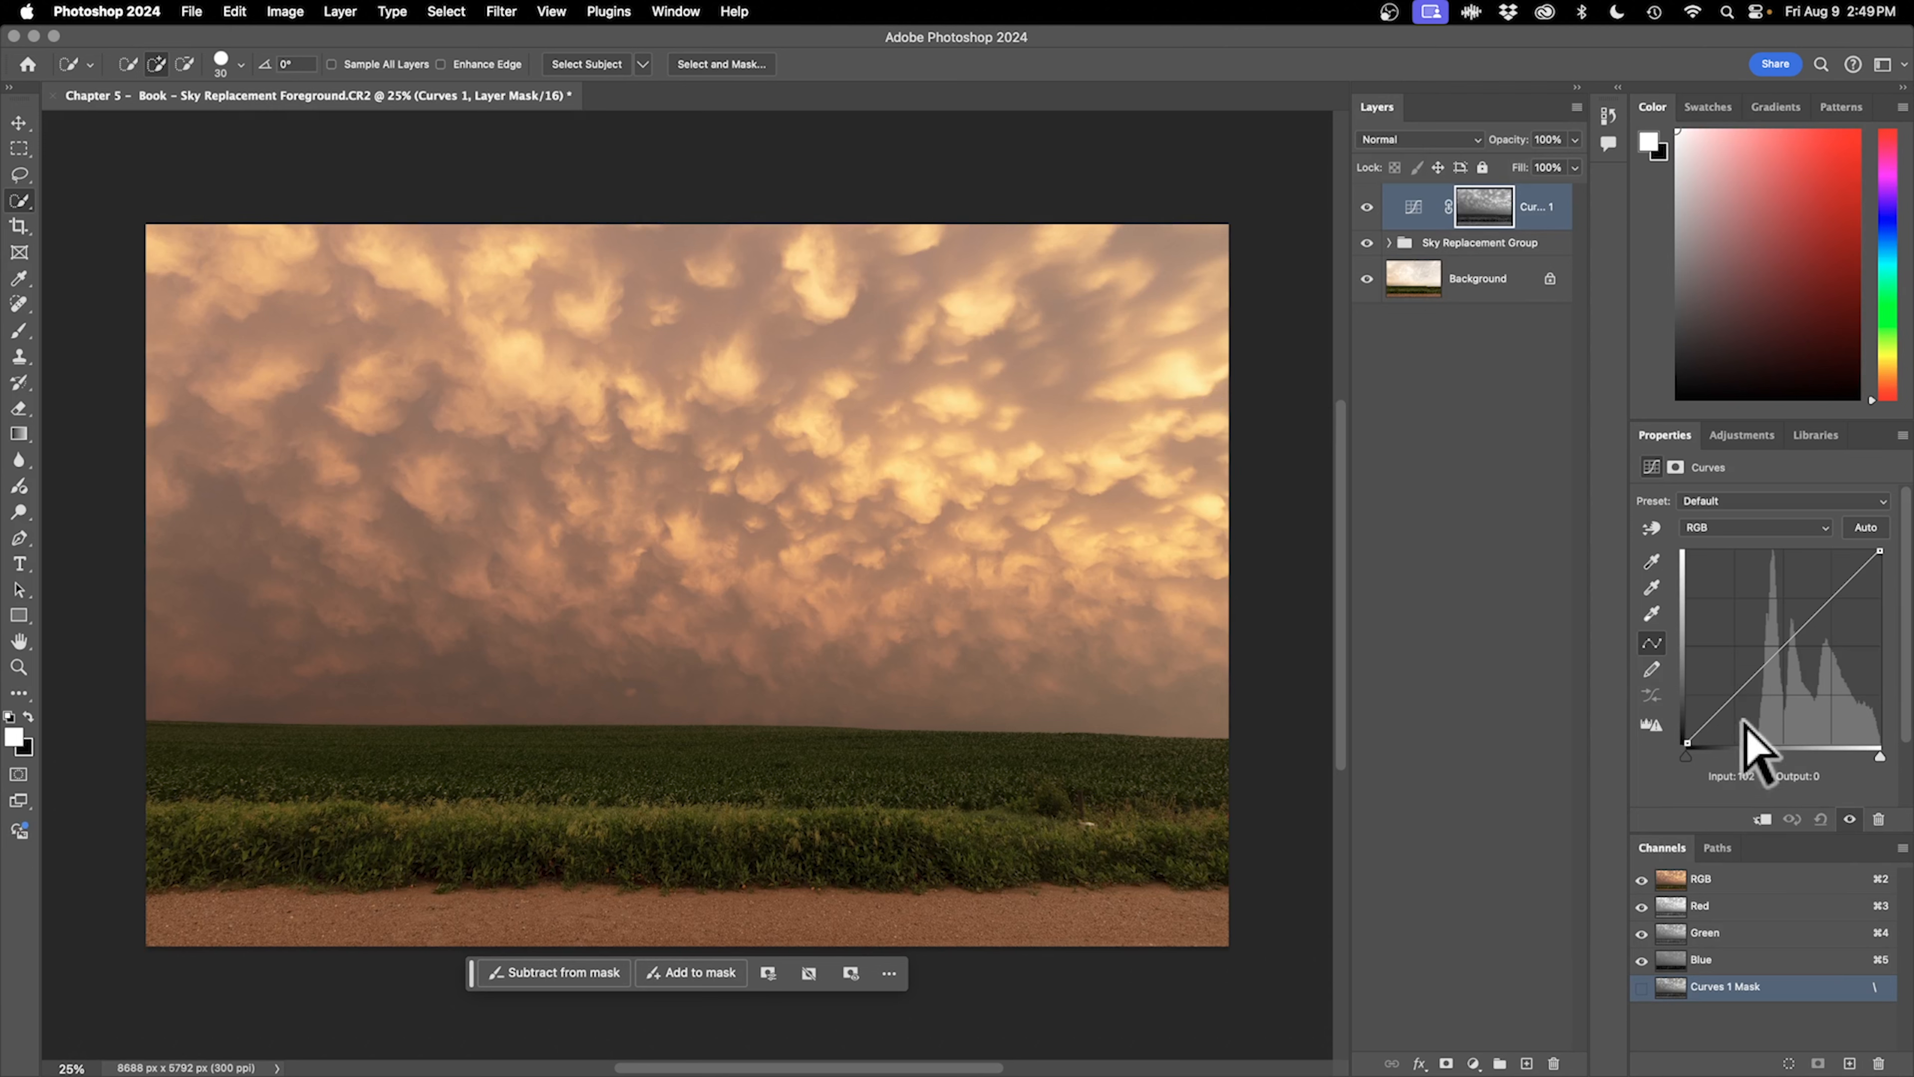
Add a shadow point to the masked Curves layer and lower it to Input 72, Output 53 while its mask is temporarily disabled.
{"action": "left_click", "coordinate": [1749, 685]}
{"action": "mouse_move", "coordinate": [1749, 686]}
{"action": "left_mouse_down"}
{"action": "mouse_move", "coordinate": [1761, 705]}
{"action": "mouse_move", "coordinate": [1730, 671]}
{"action": "mouse_move", "coordinate": [1740, 691]}
{"action": "left_mouse_up"}
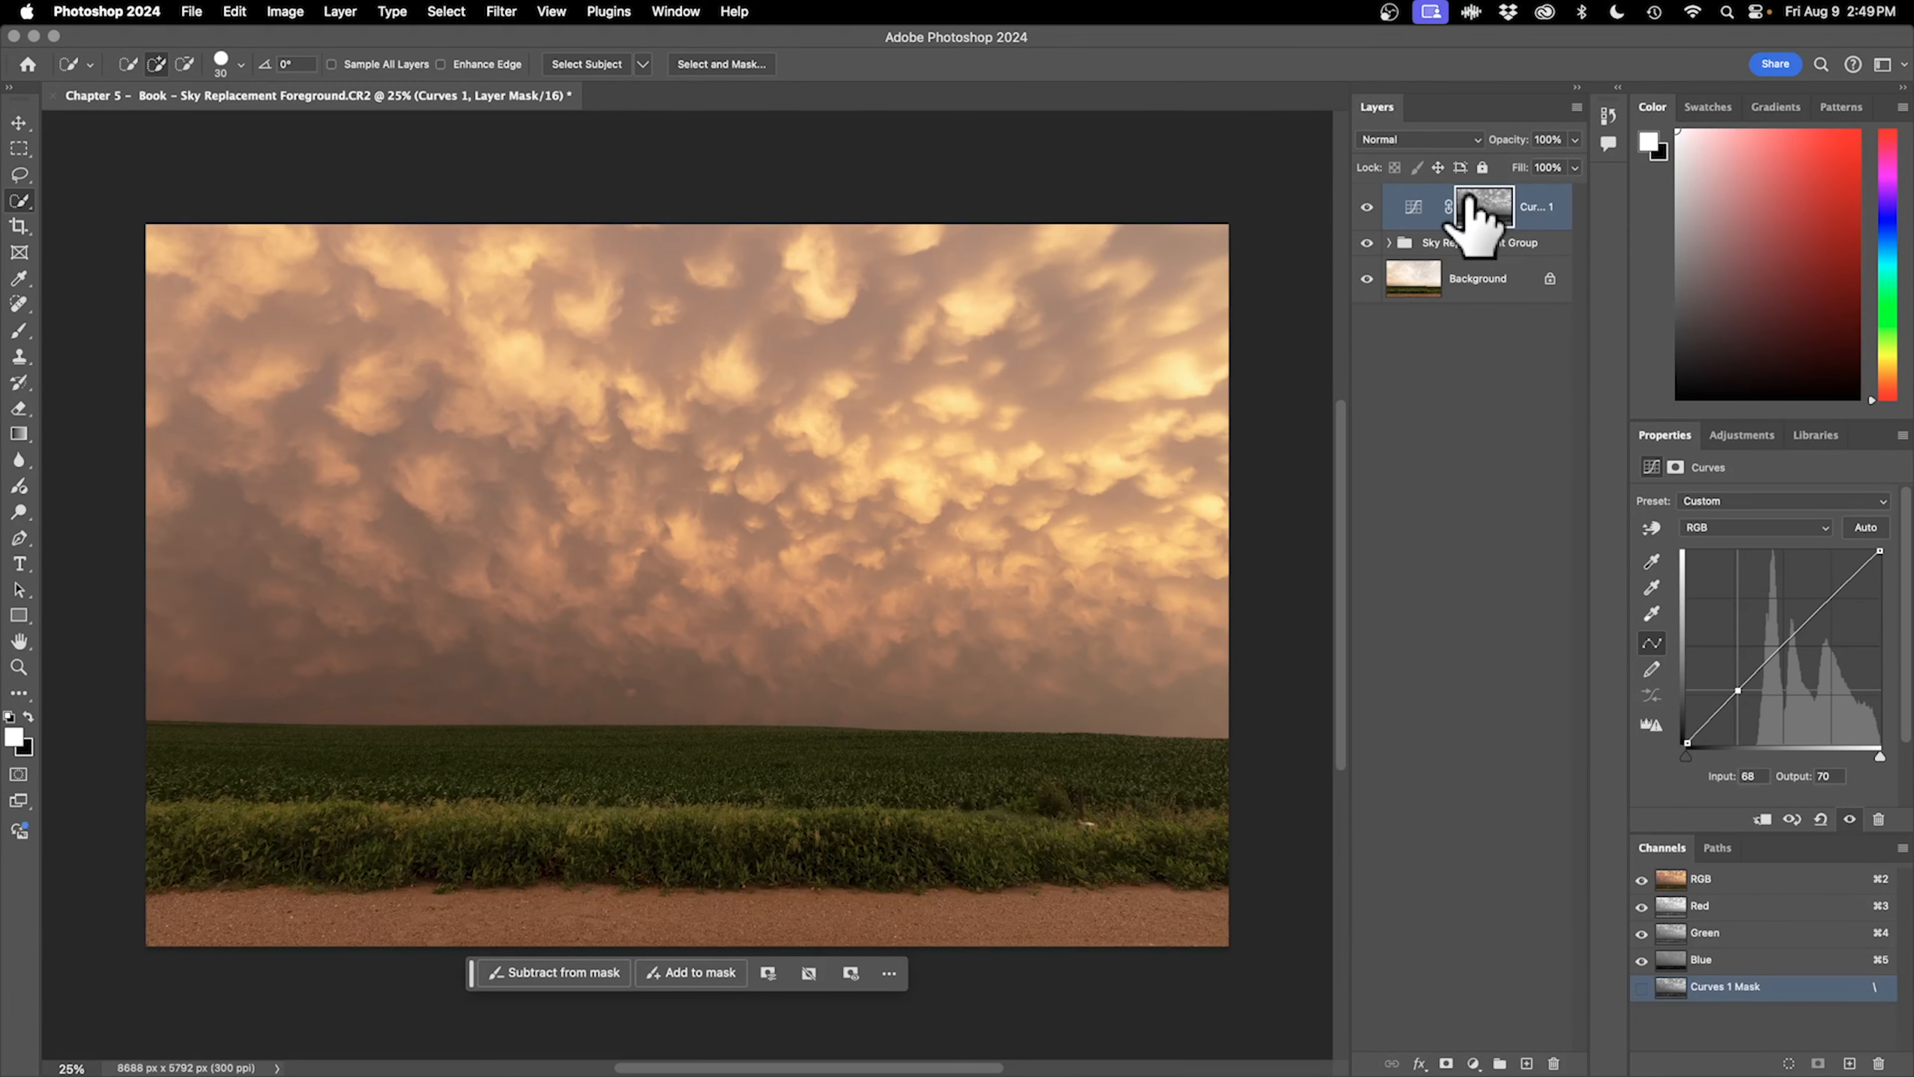
{"action": "right_click", "coordinate": [1487, 214]}
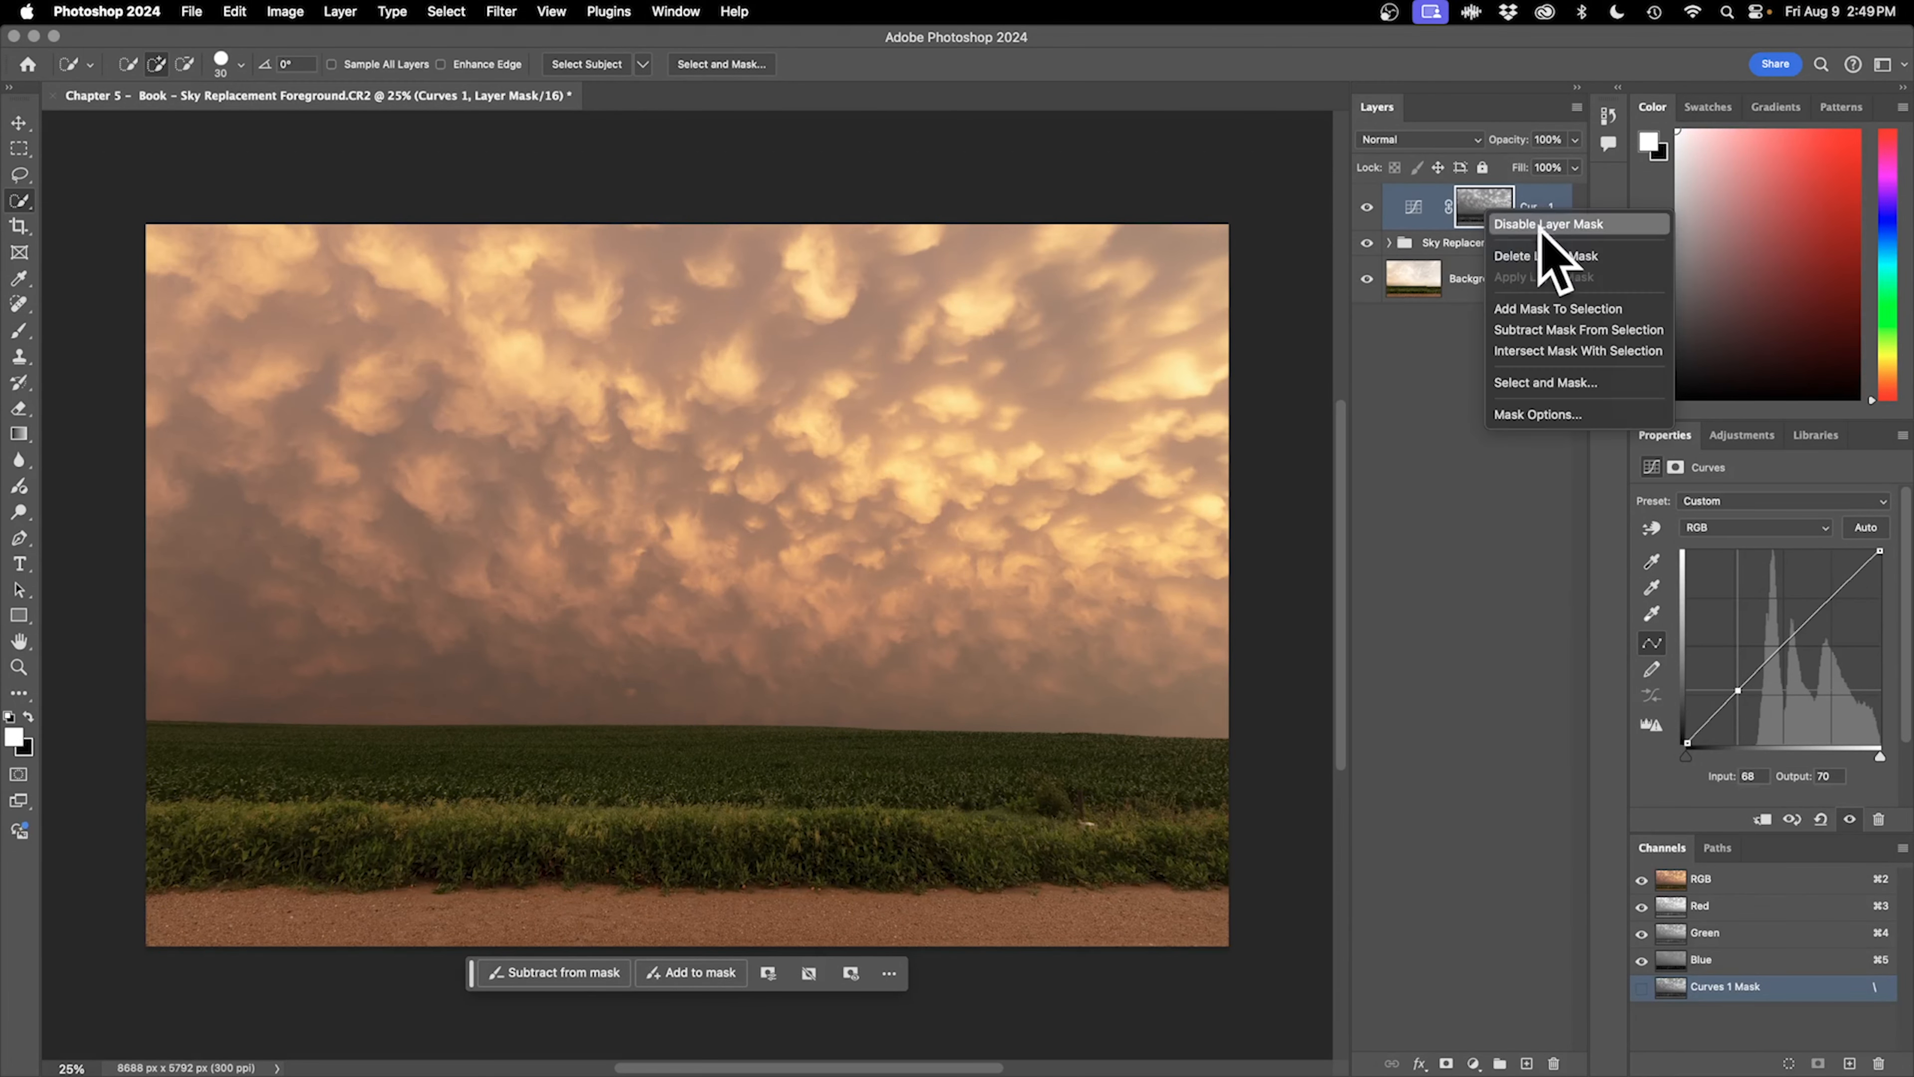
{"action": "left_click", "coordinate": [1605, 224]}
{"action": "mouse_move", "coordinate": [1739, 693]}
{"action": "left_mouse_down"}
{"action": "mouse_move", "coordinate": [1736, 728]}
{"action": "mouse_move", "coordinate": [1741, 702]}
{"action": "left_mouse_up"}
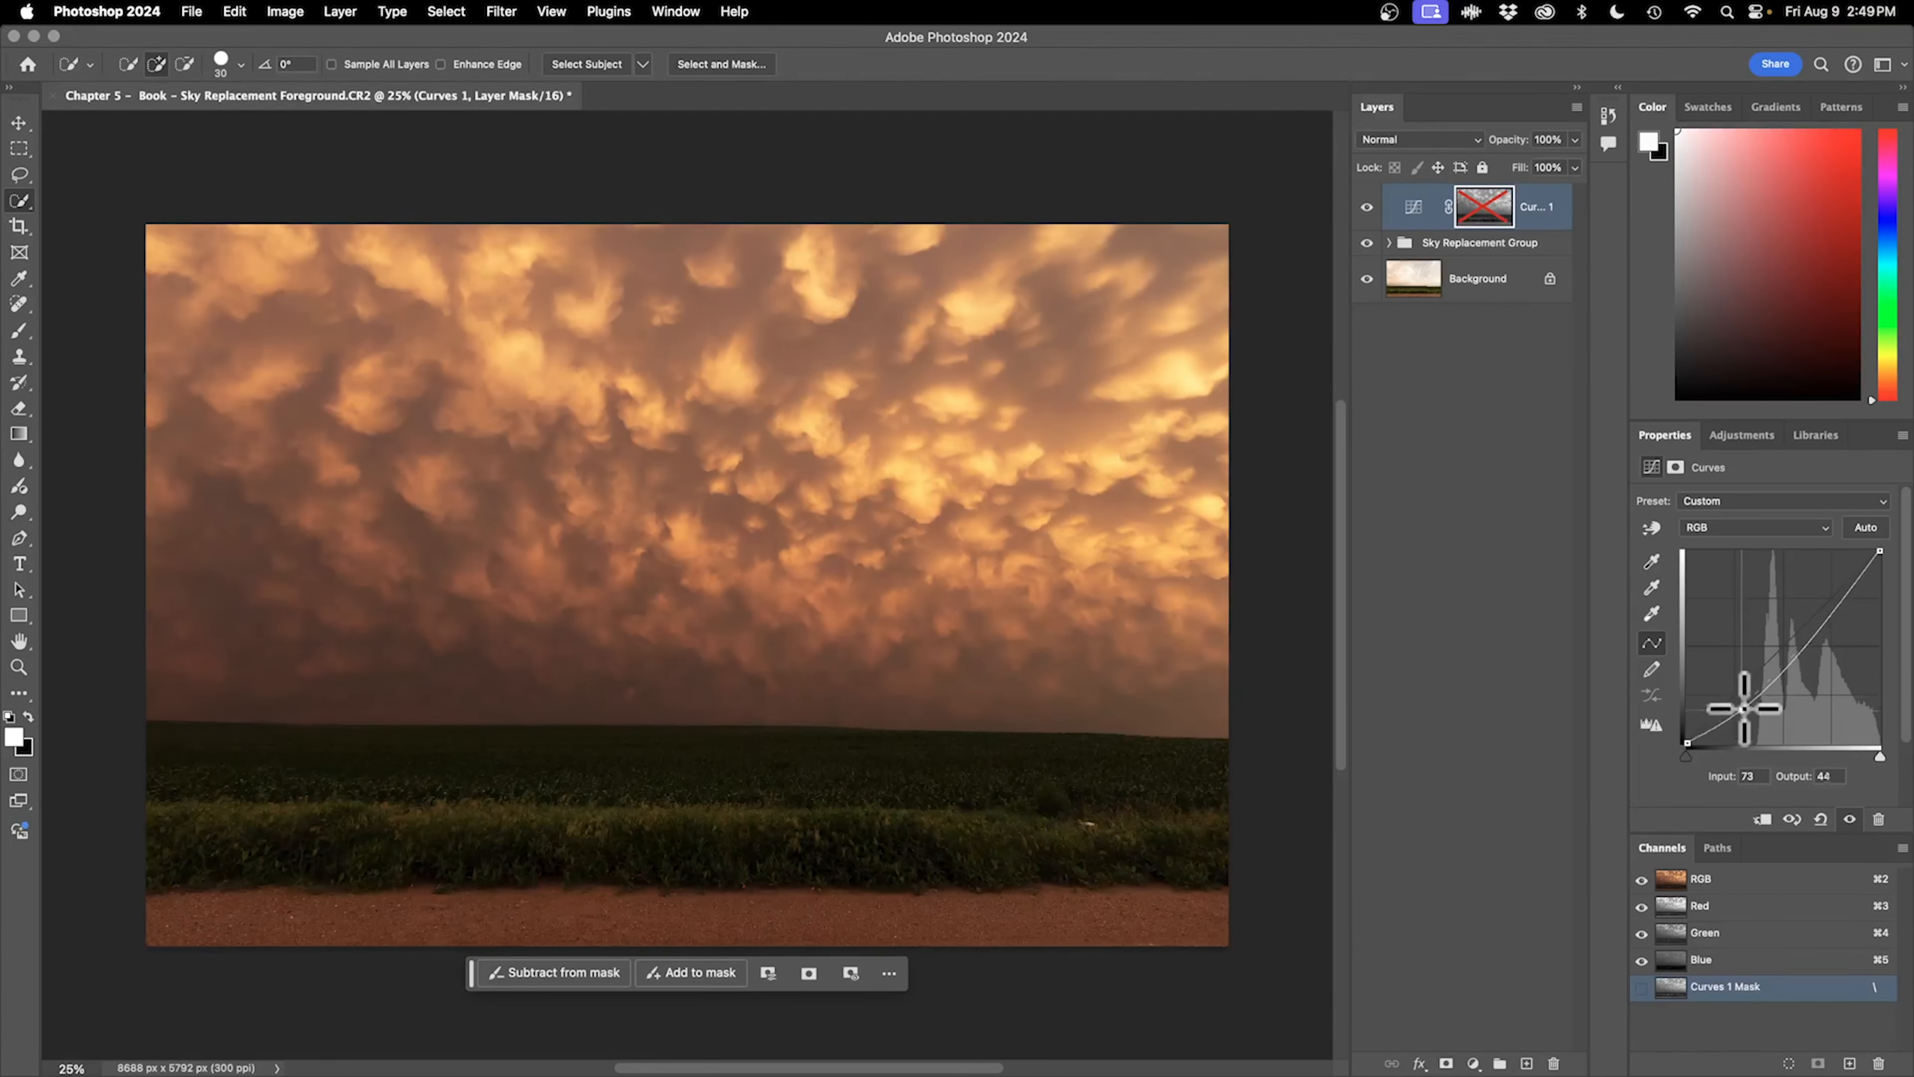
{"action": "right_click", "coordinate": [1486, 218]}
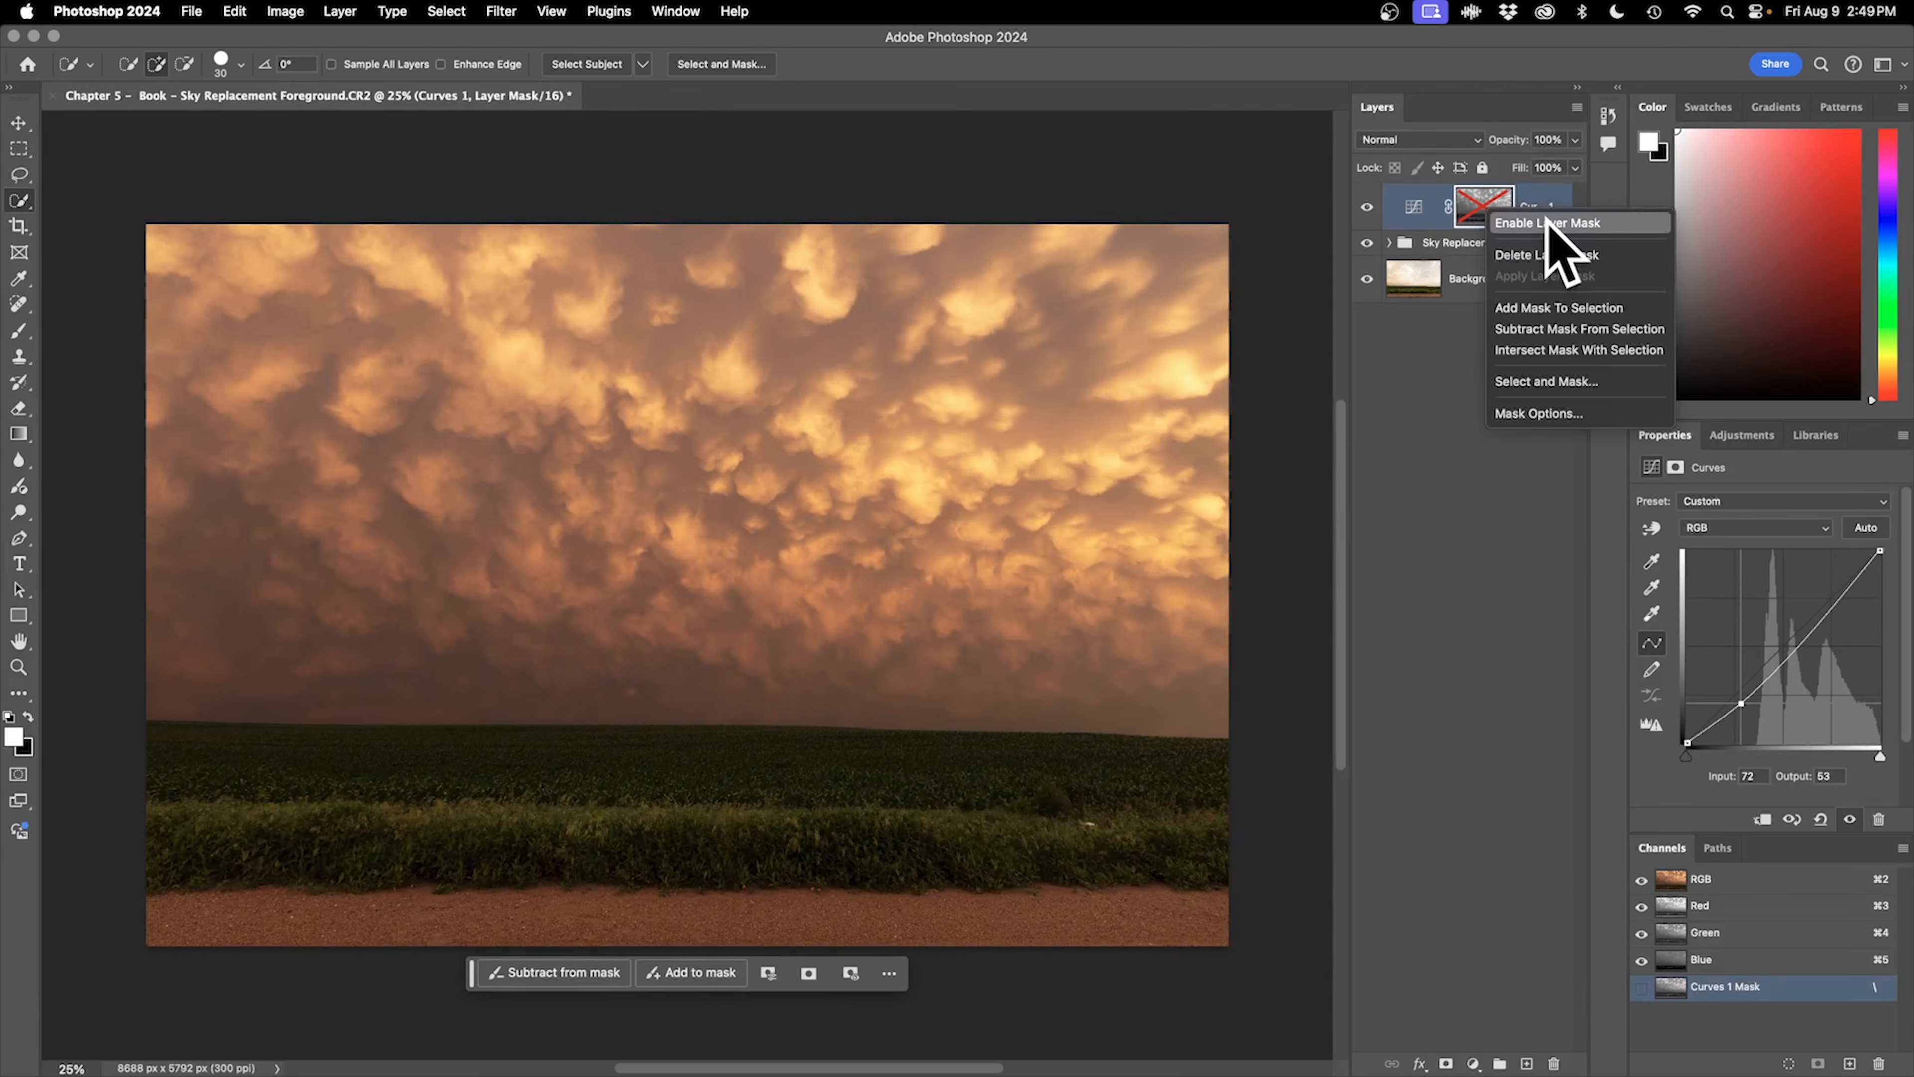
{"action": "left_click", "coordinate": [1543, 226]}
Fine-tune the Curves shadow point with the mask enabled, setting it to Input 60, Output 45.
{"action": "mouse_move", "coordinate": [1741, 706]}
{"action": "left_mouse_down"}
{"action": "mouse_move", "coordinate": [1731, 732]}
{"action": "mouse_move", "coordinate": [1747, 703]}
{"action": "mouse_move", "coordinate": [1756, 727]}
{"action": "mouse_move", "coordinate": [1751, 644]}
{"action": "mouse_move", "coordinate": [1748, 705]}
{"action": "mouse_move", "coordinate": [1752, 690]}
{"action": "left_mouse_up"}
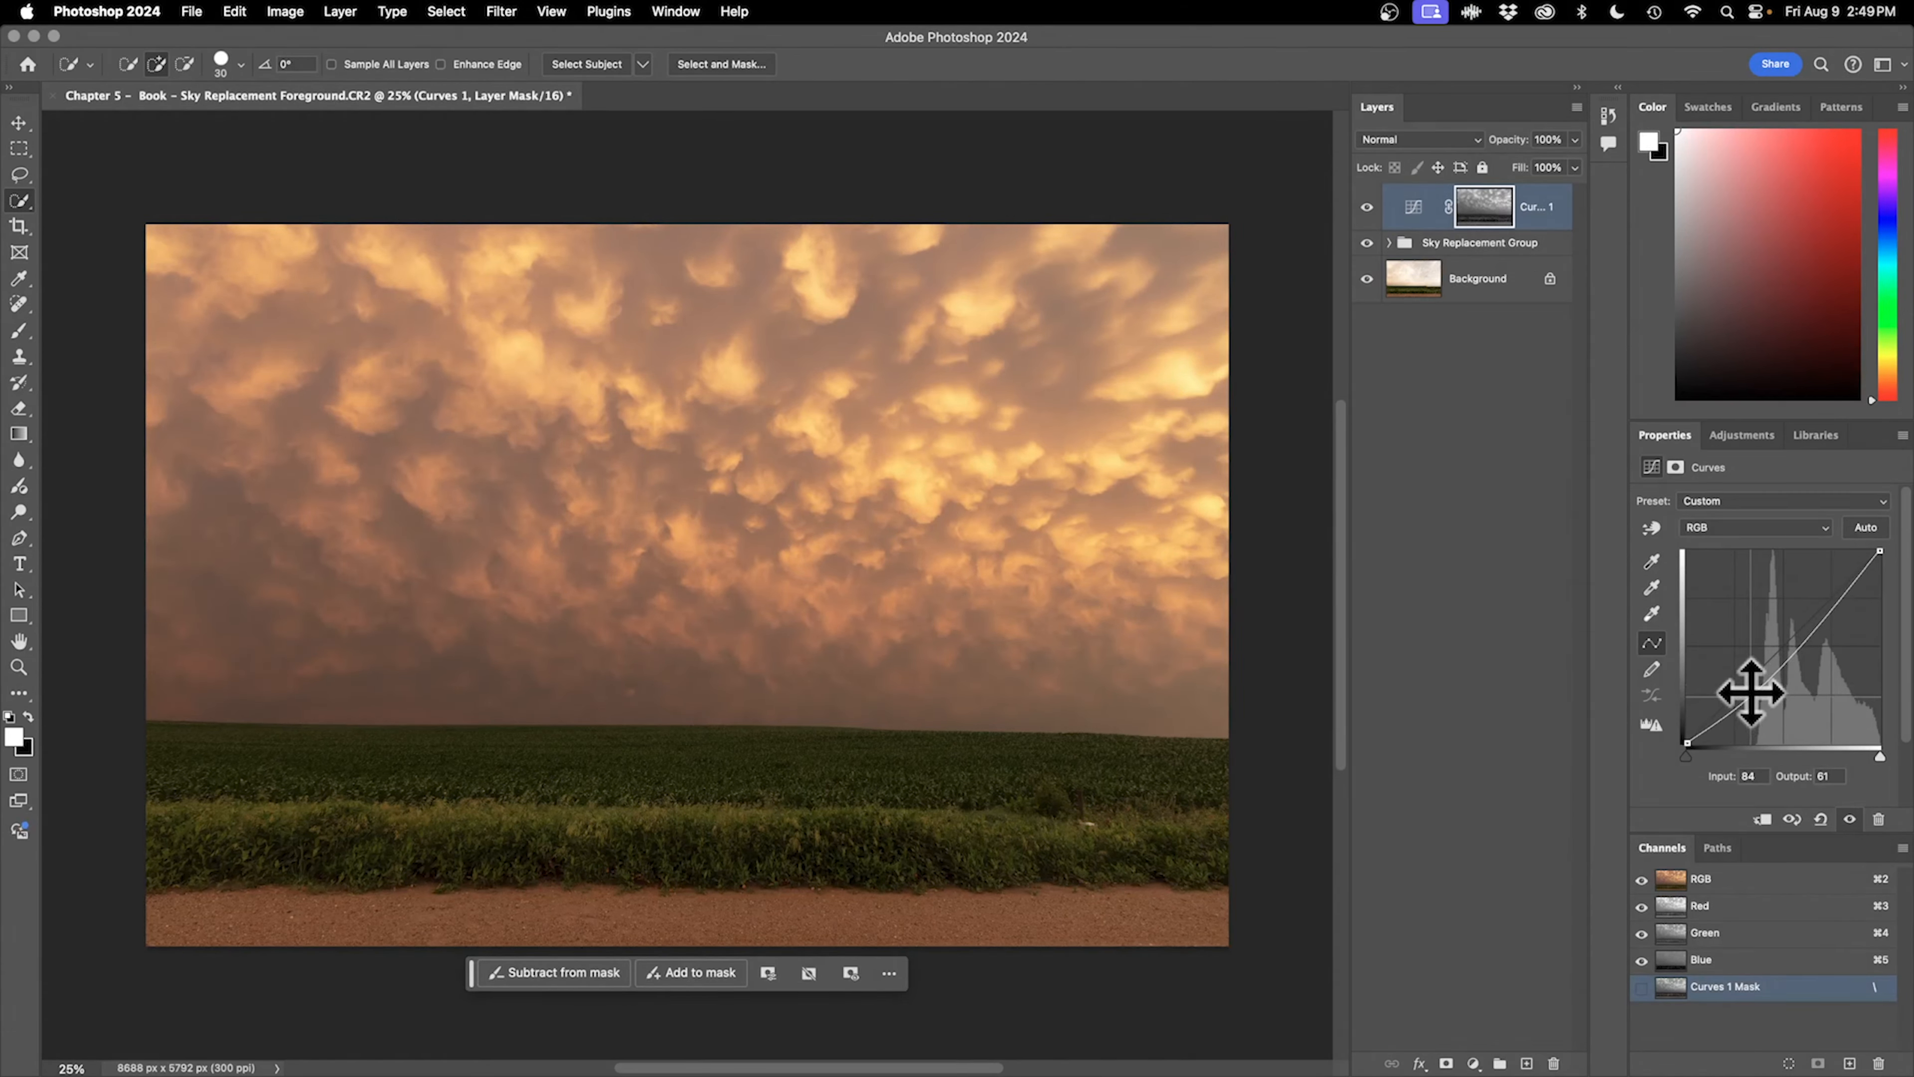
{"action": "left_click_drag", "start_coordinate": [1750, 692], "coordinate": [1741, 703]}
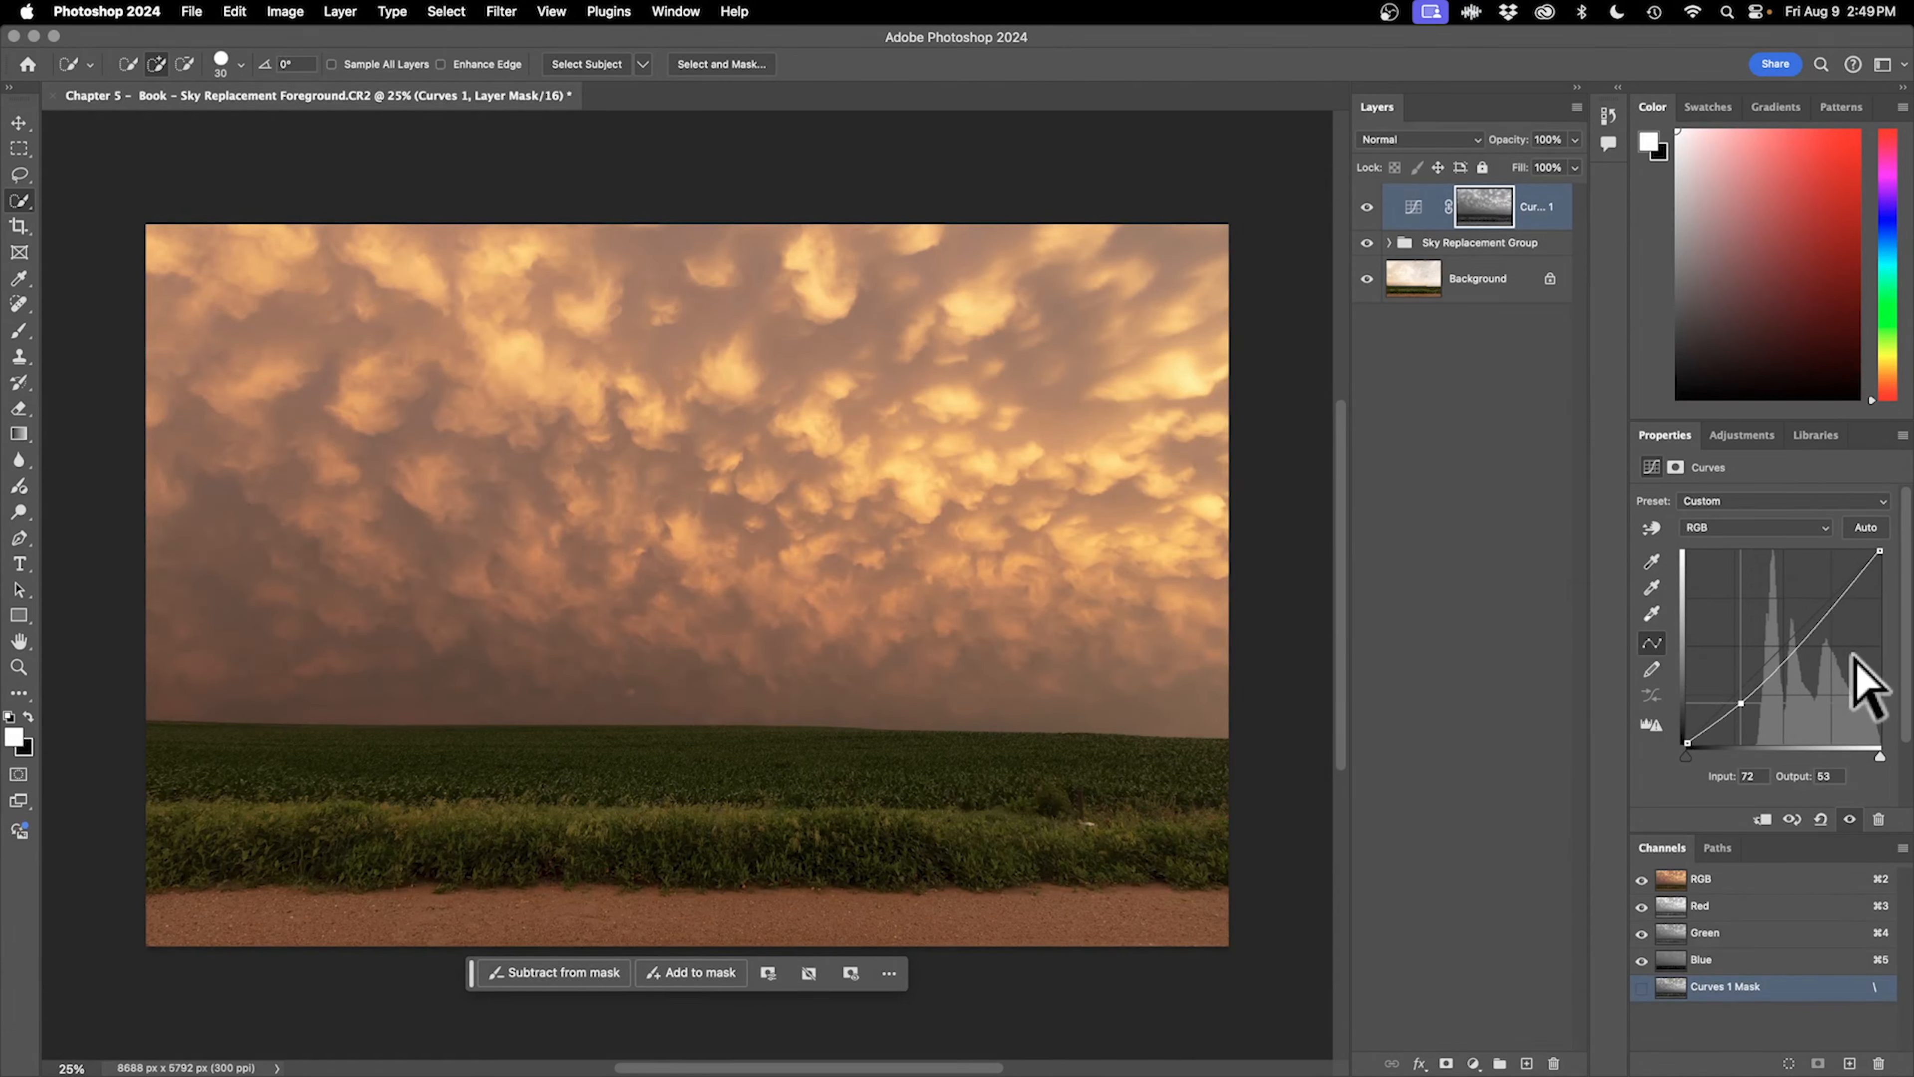
{"action": "key", "text": "super+shift+m"}
{"action": "key", "text": "super+shift+m"}
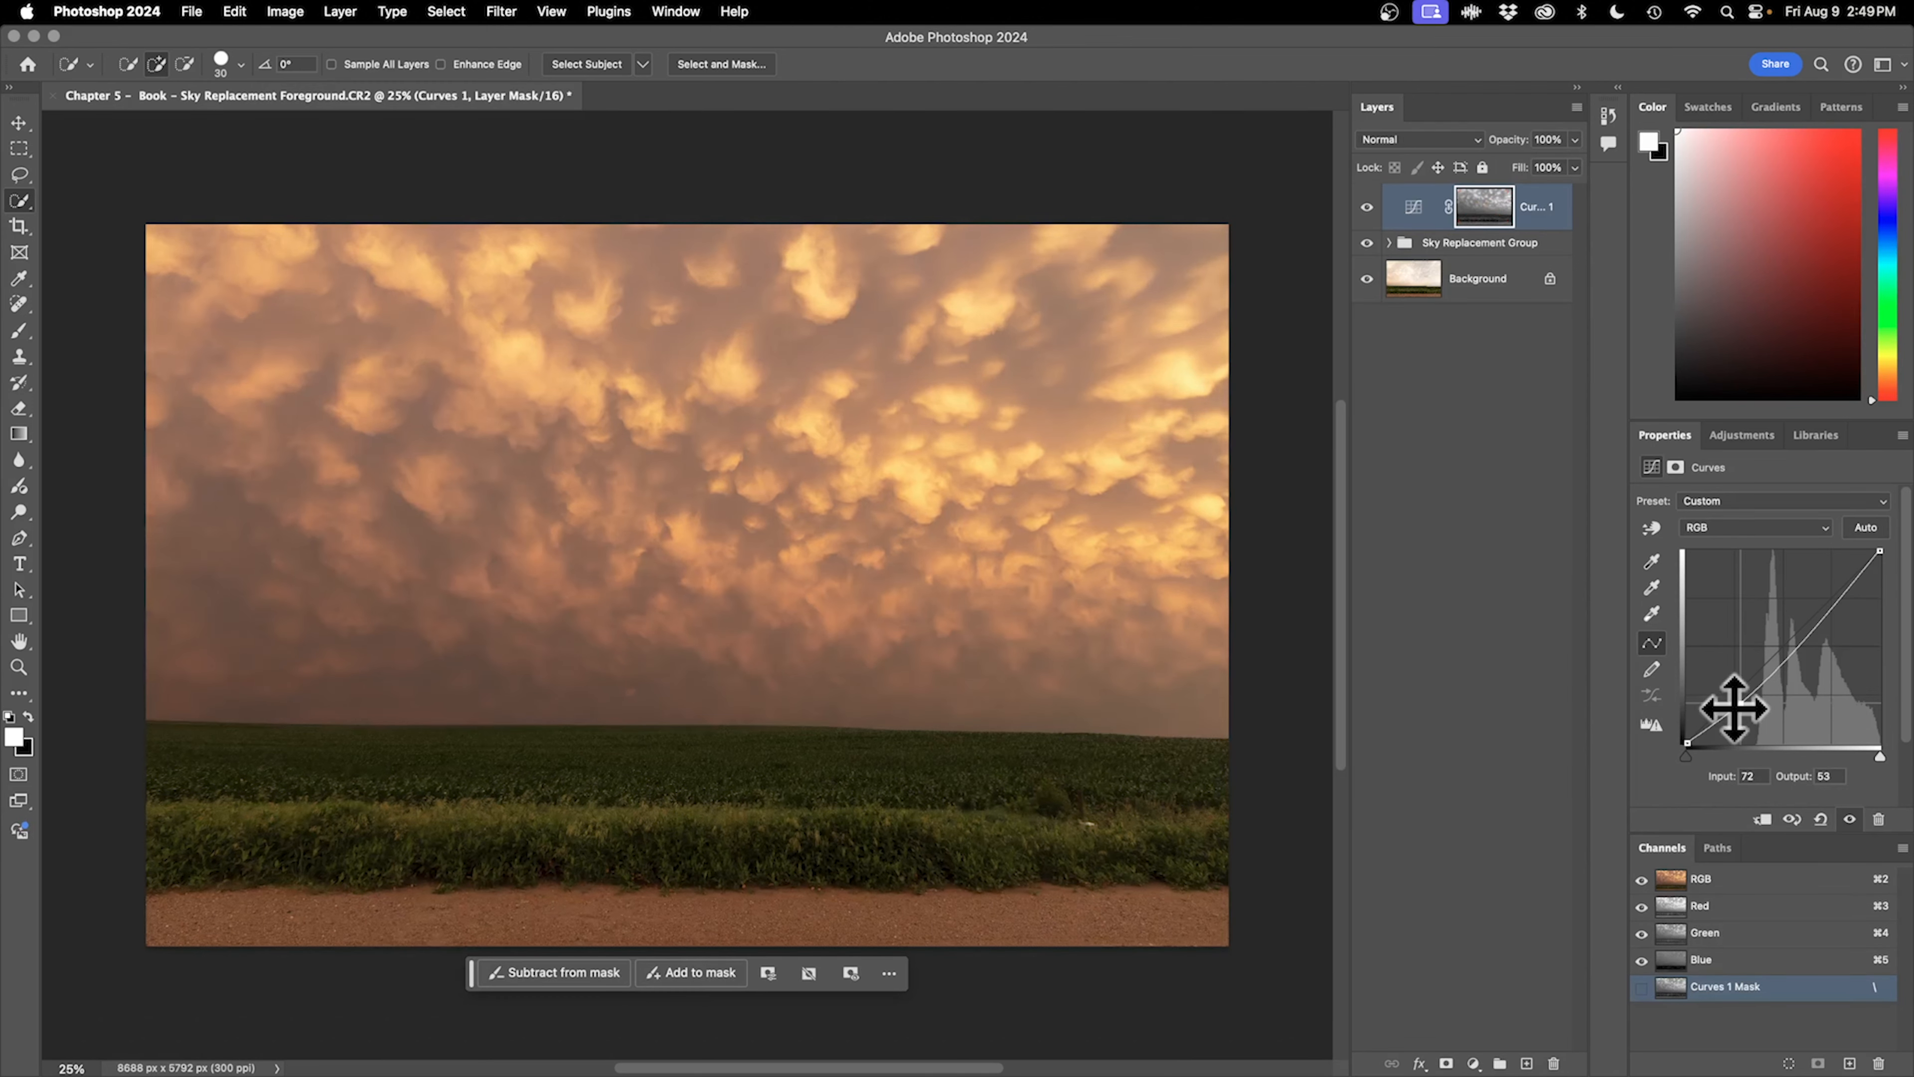
{"action": "mouse_move", "coordinate": [1747, 694]}
{"action": "left_mouse_down"}
{"action": "mouse_move", "coordinate": [1739, 650]}
{"action": "mouse_move", "coordinate": [1745, 719]}
{"action": "mouse_move", "coordinate": [1757, 686]}
{"action": "mouse_move", "coordinate": [1738, 709]}
{"action": "left_mouse_up"}
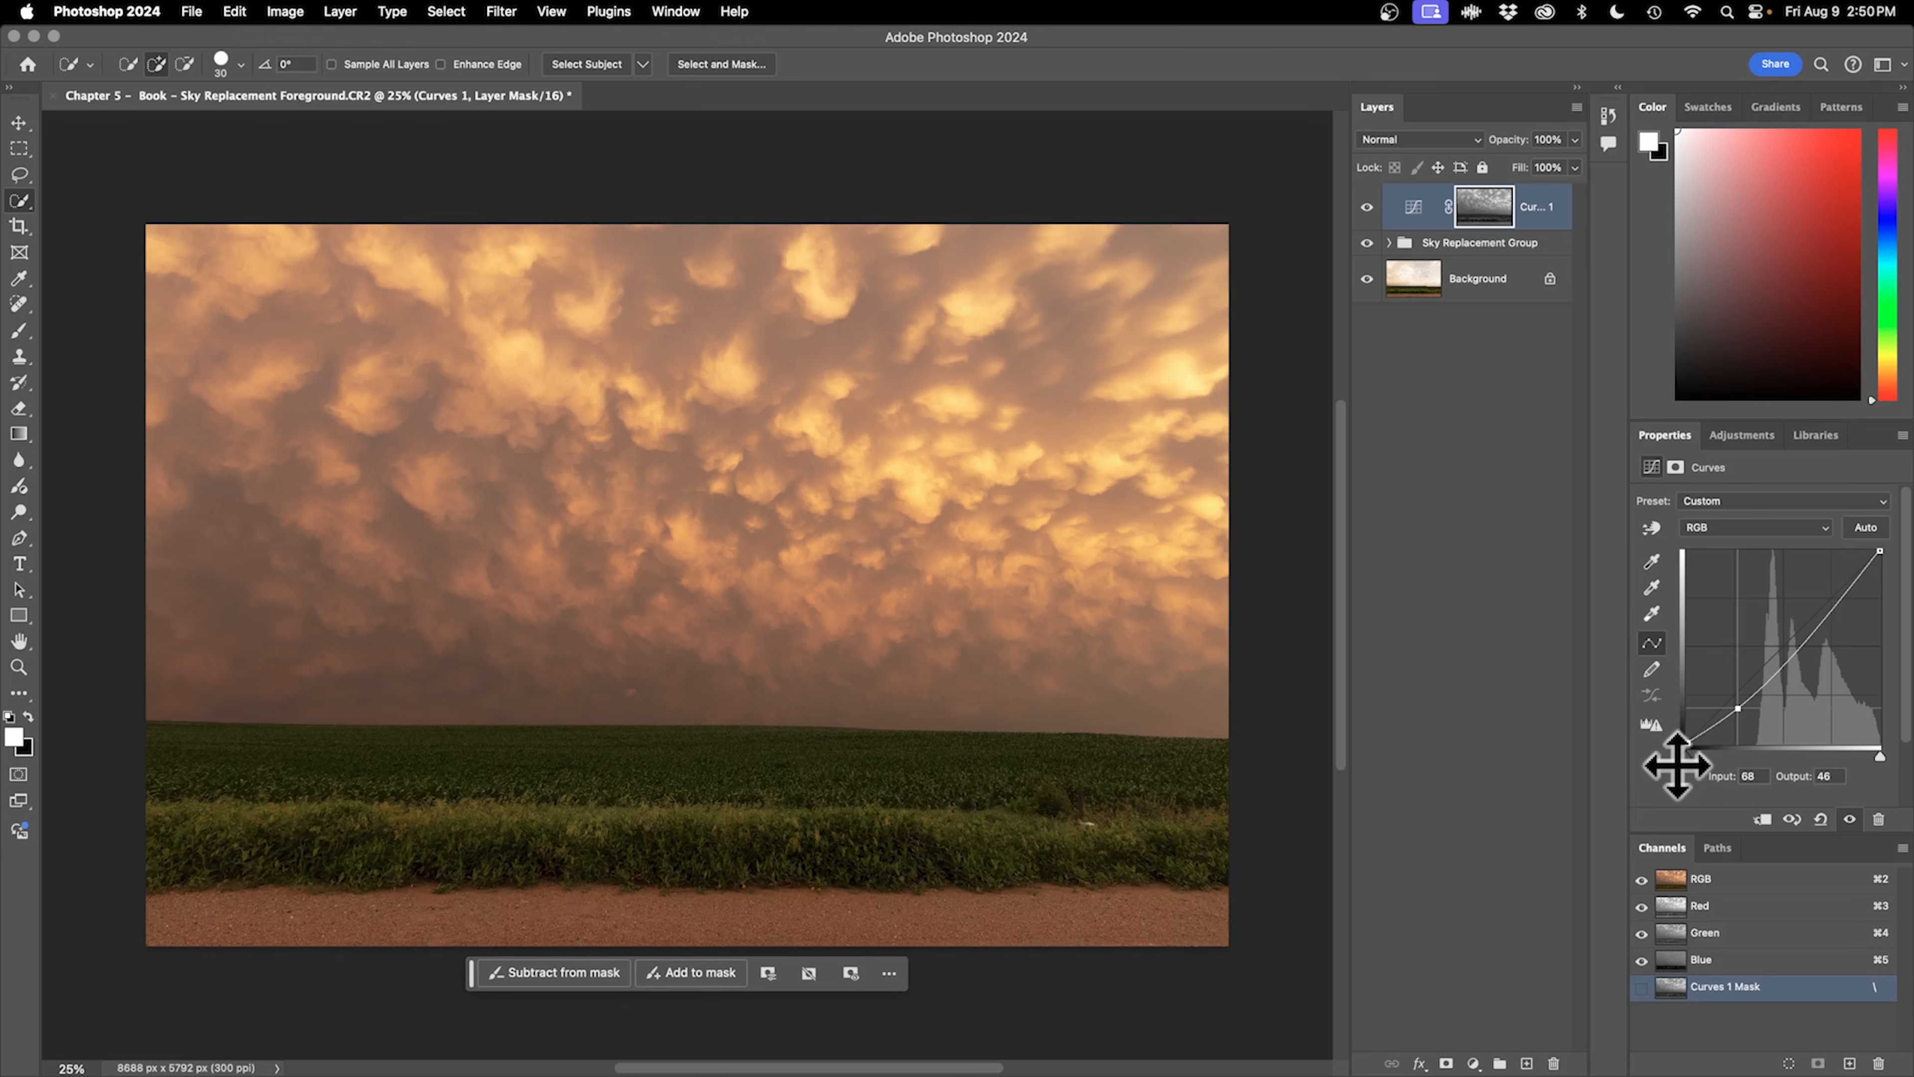
{"action": "left_click", "coordinate": [1759, 777]}
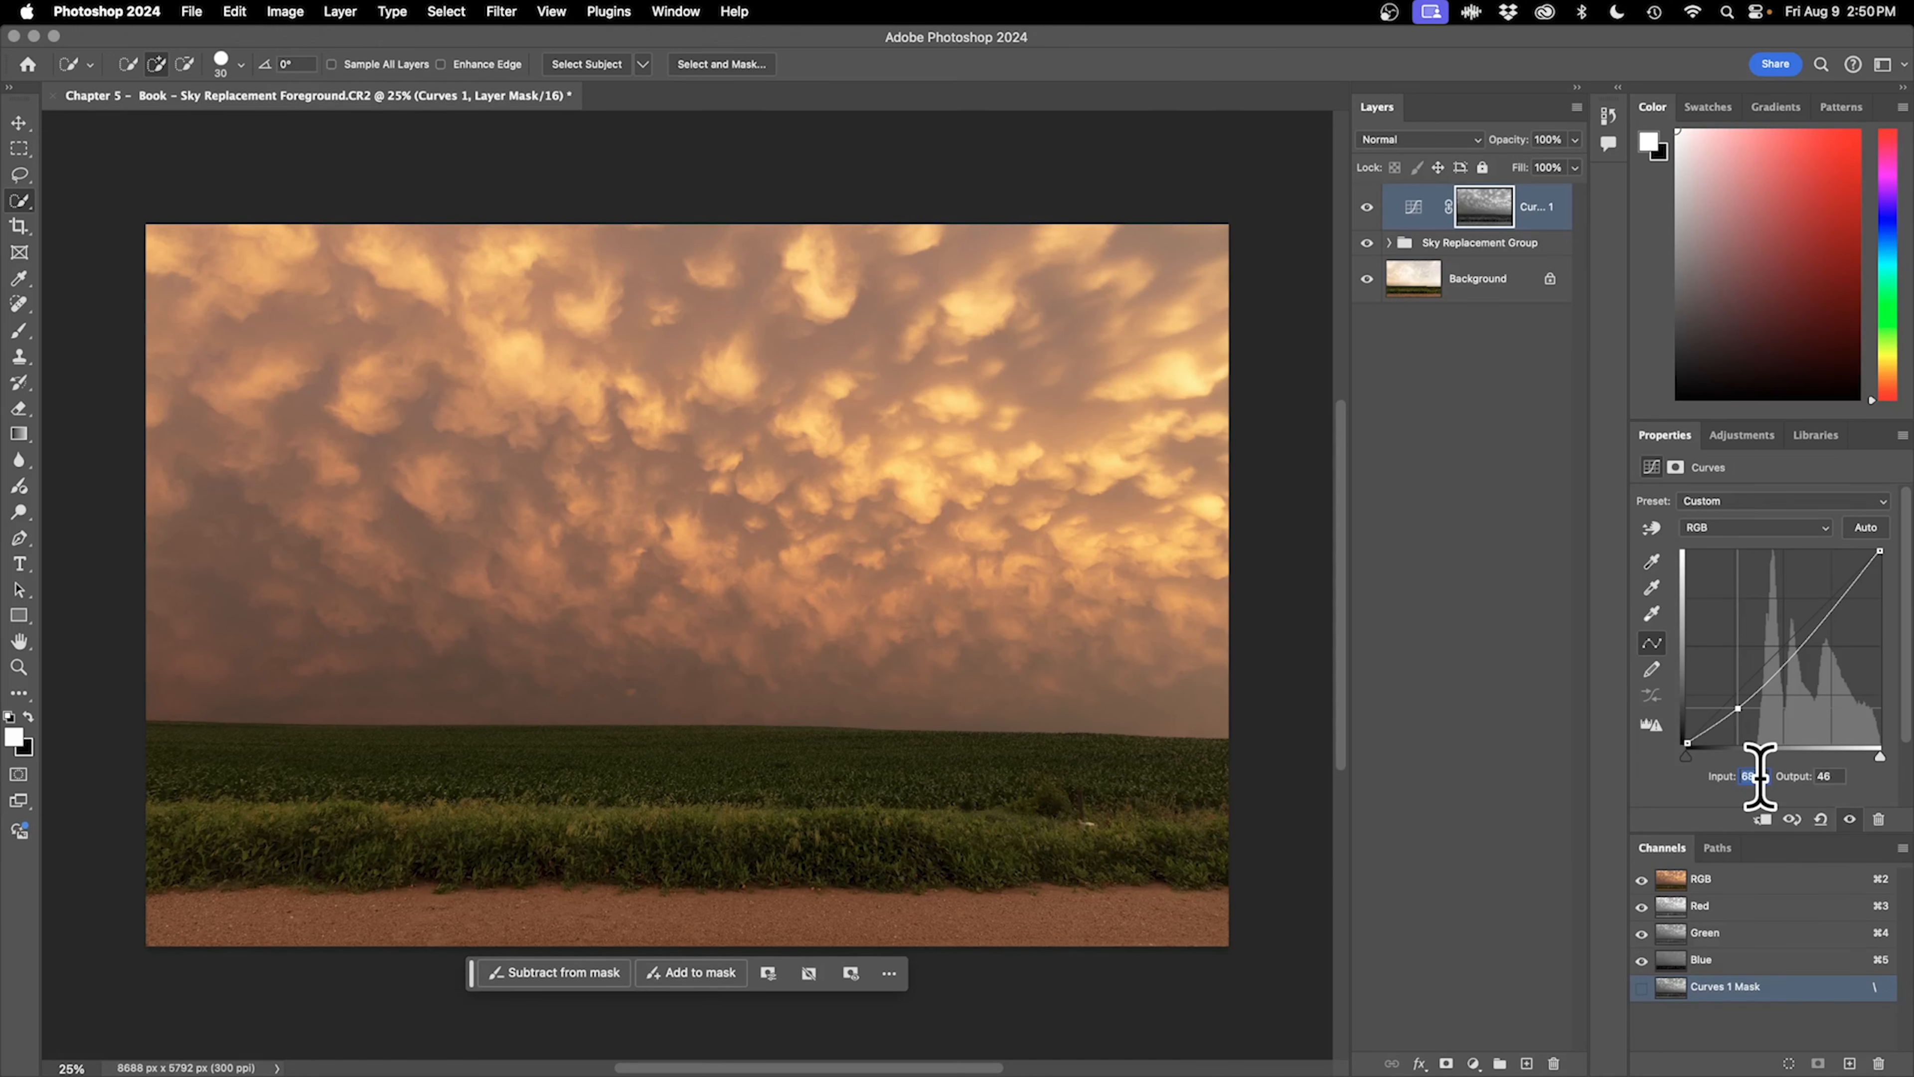
{"action": "type", "text": "60"}
{"action": "key", "text": "Tab"}
{"action": "type", "text": "45"}
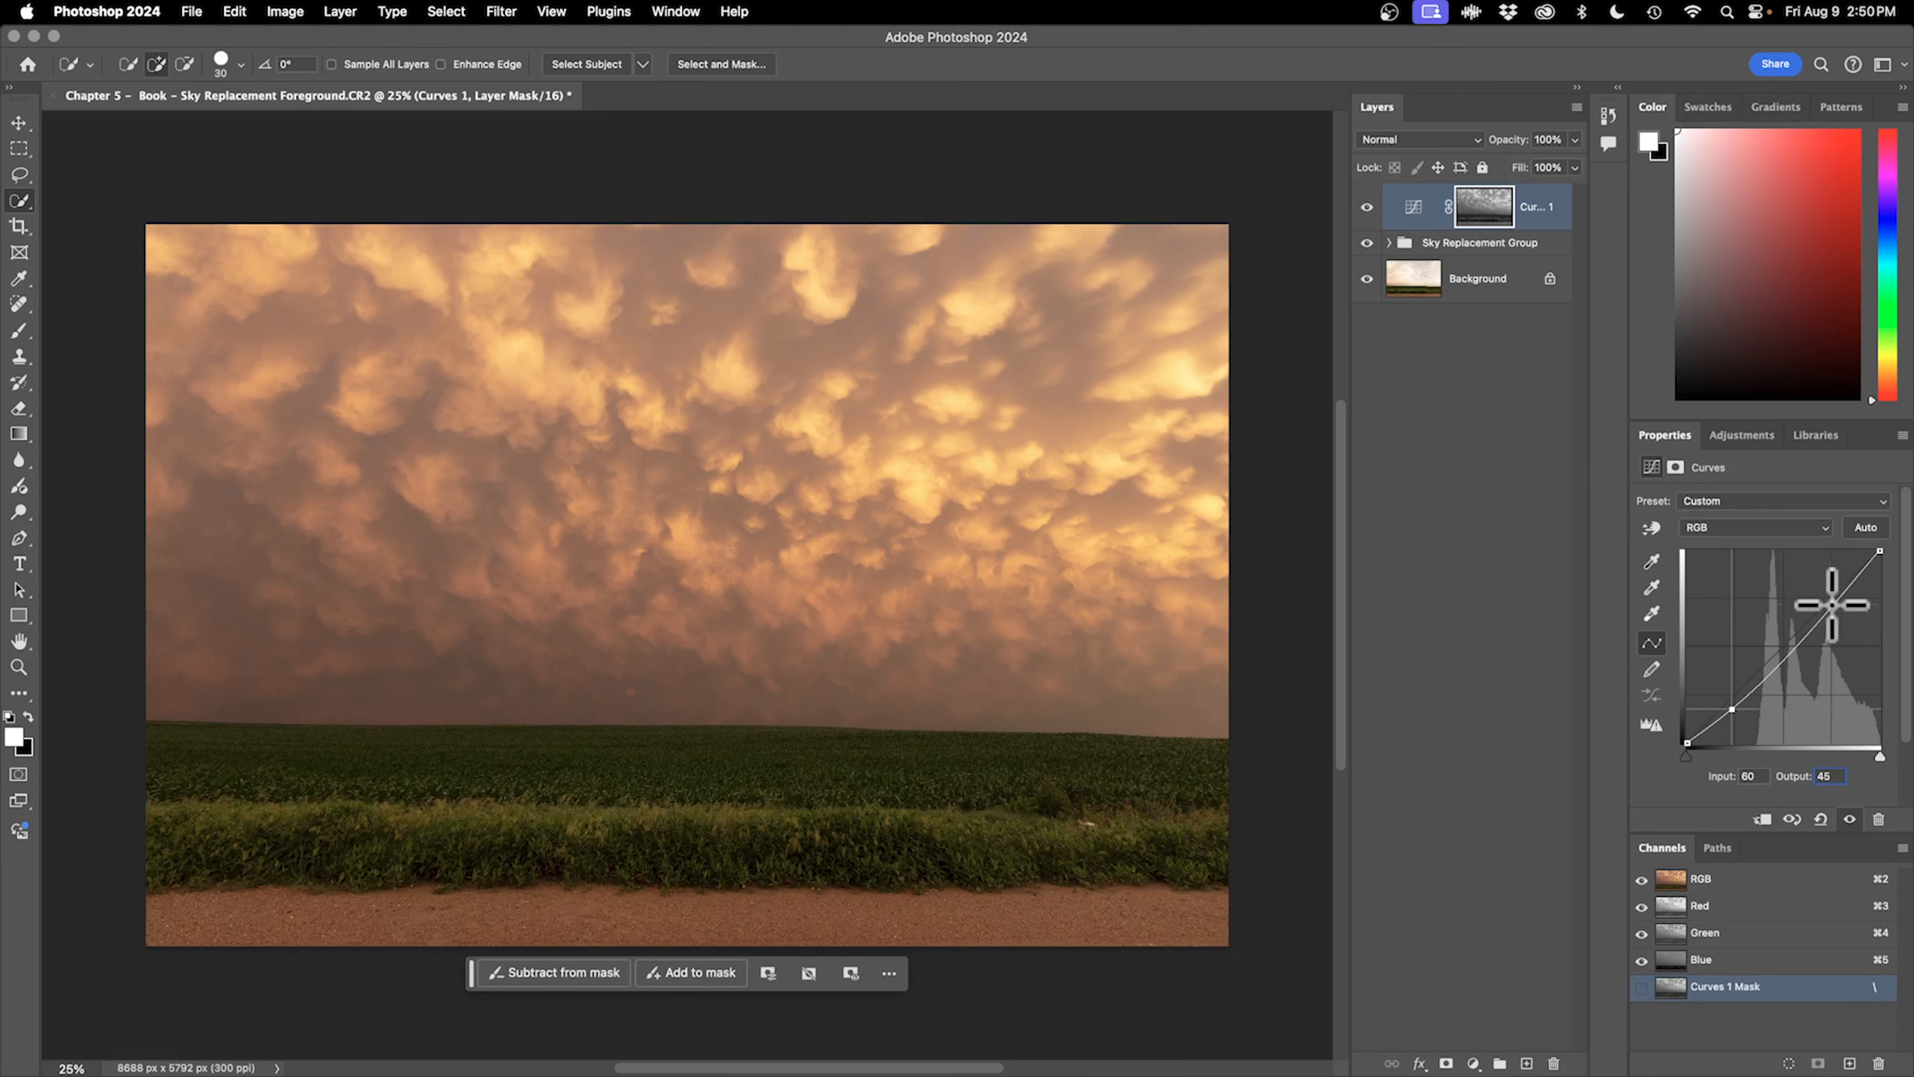
Add a highlight point to the curve at Input 190, Output 200.
{"action": "left_click_drag", "start_coordinate": [1832, 604], "coordinate": [1829, 592]}
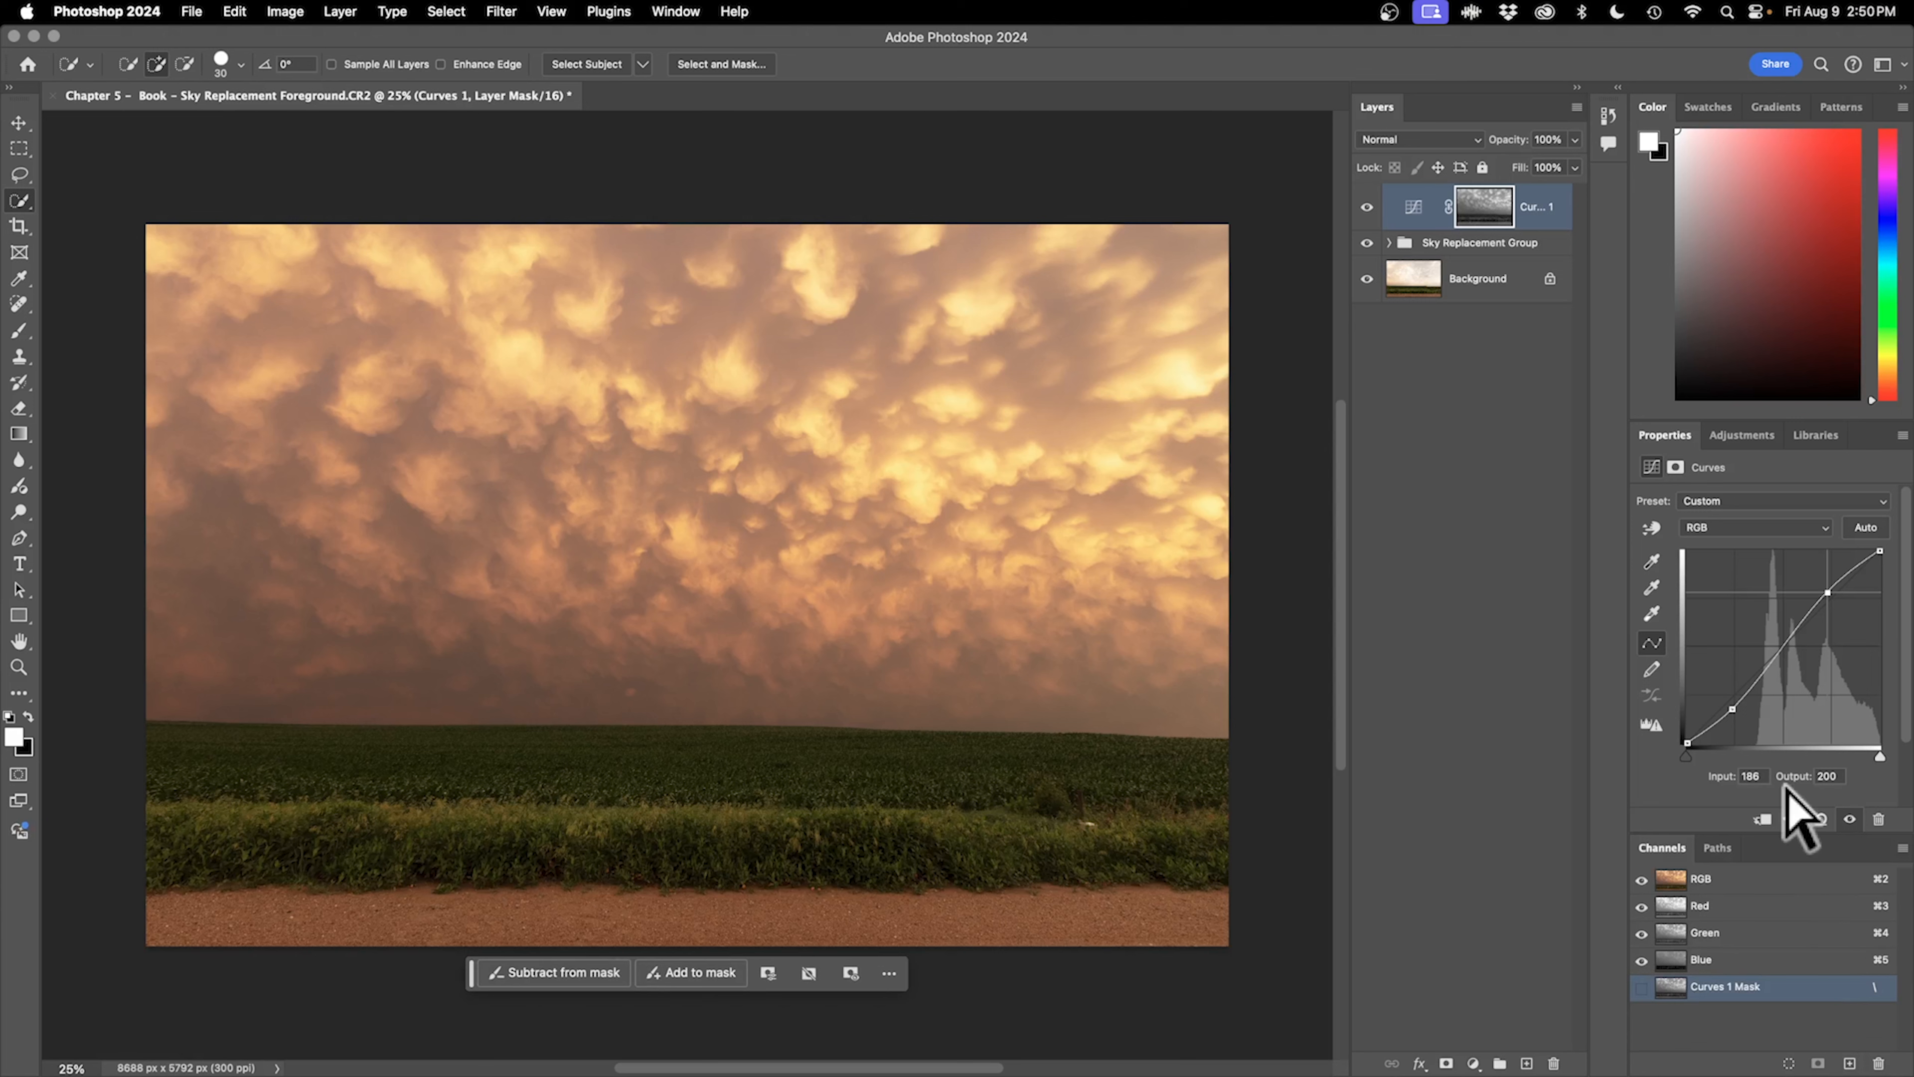
{"action": "left_click", "coordinate": [1760, 775]}
{"action": "type", "text": "190"}
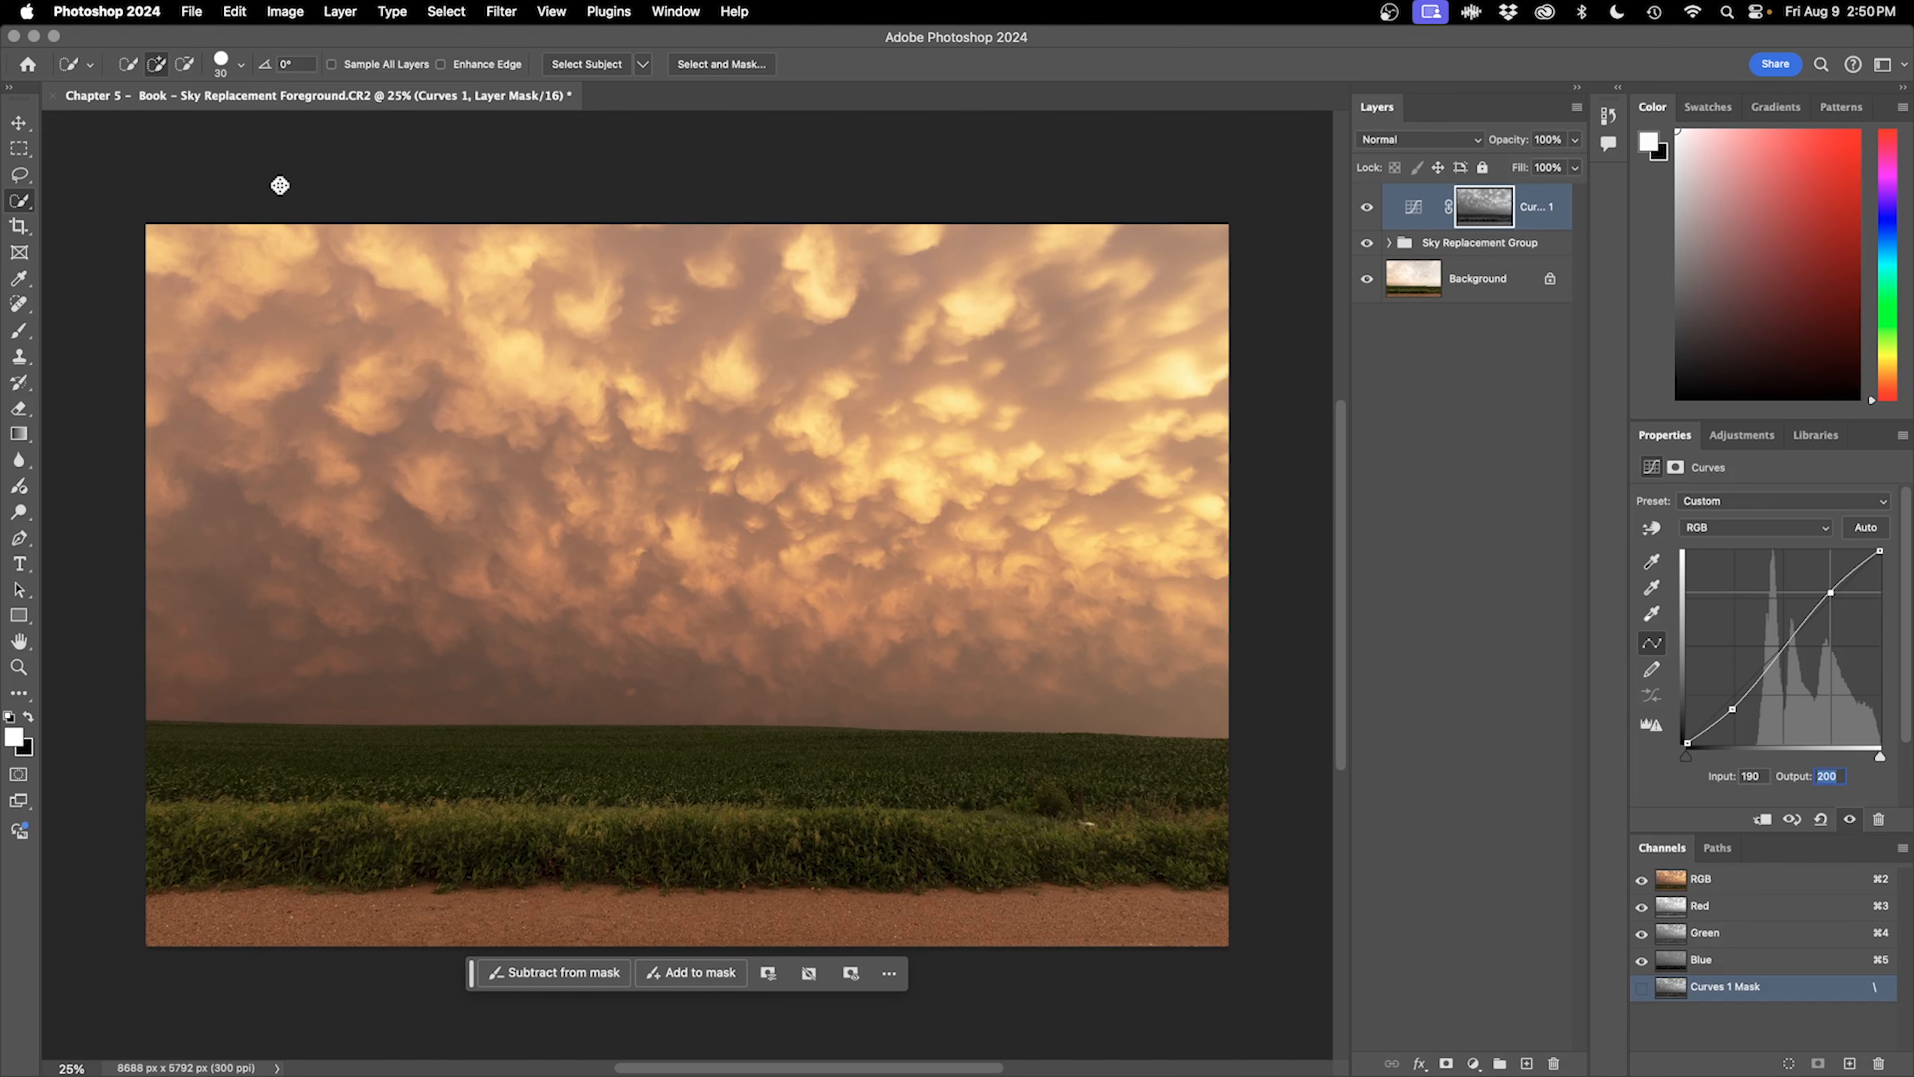
Save the composite as "Chapter 5 - Book - Sky Replacement.psd" in Photoshop format in the Chapter 5 folder, with Maximize Compatibility on.
{"action": "left_click", "coordinate": [195, 11]}
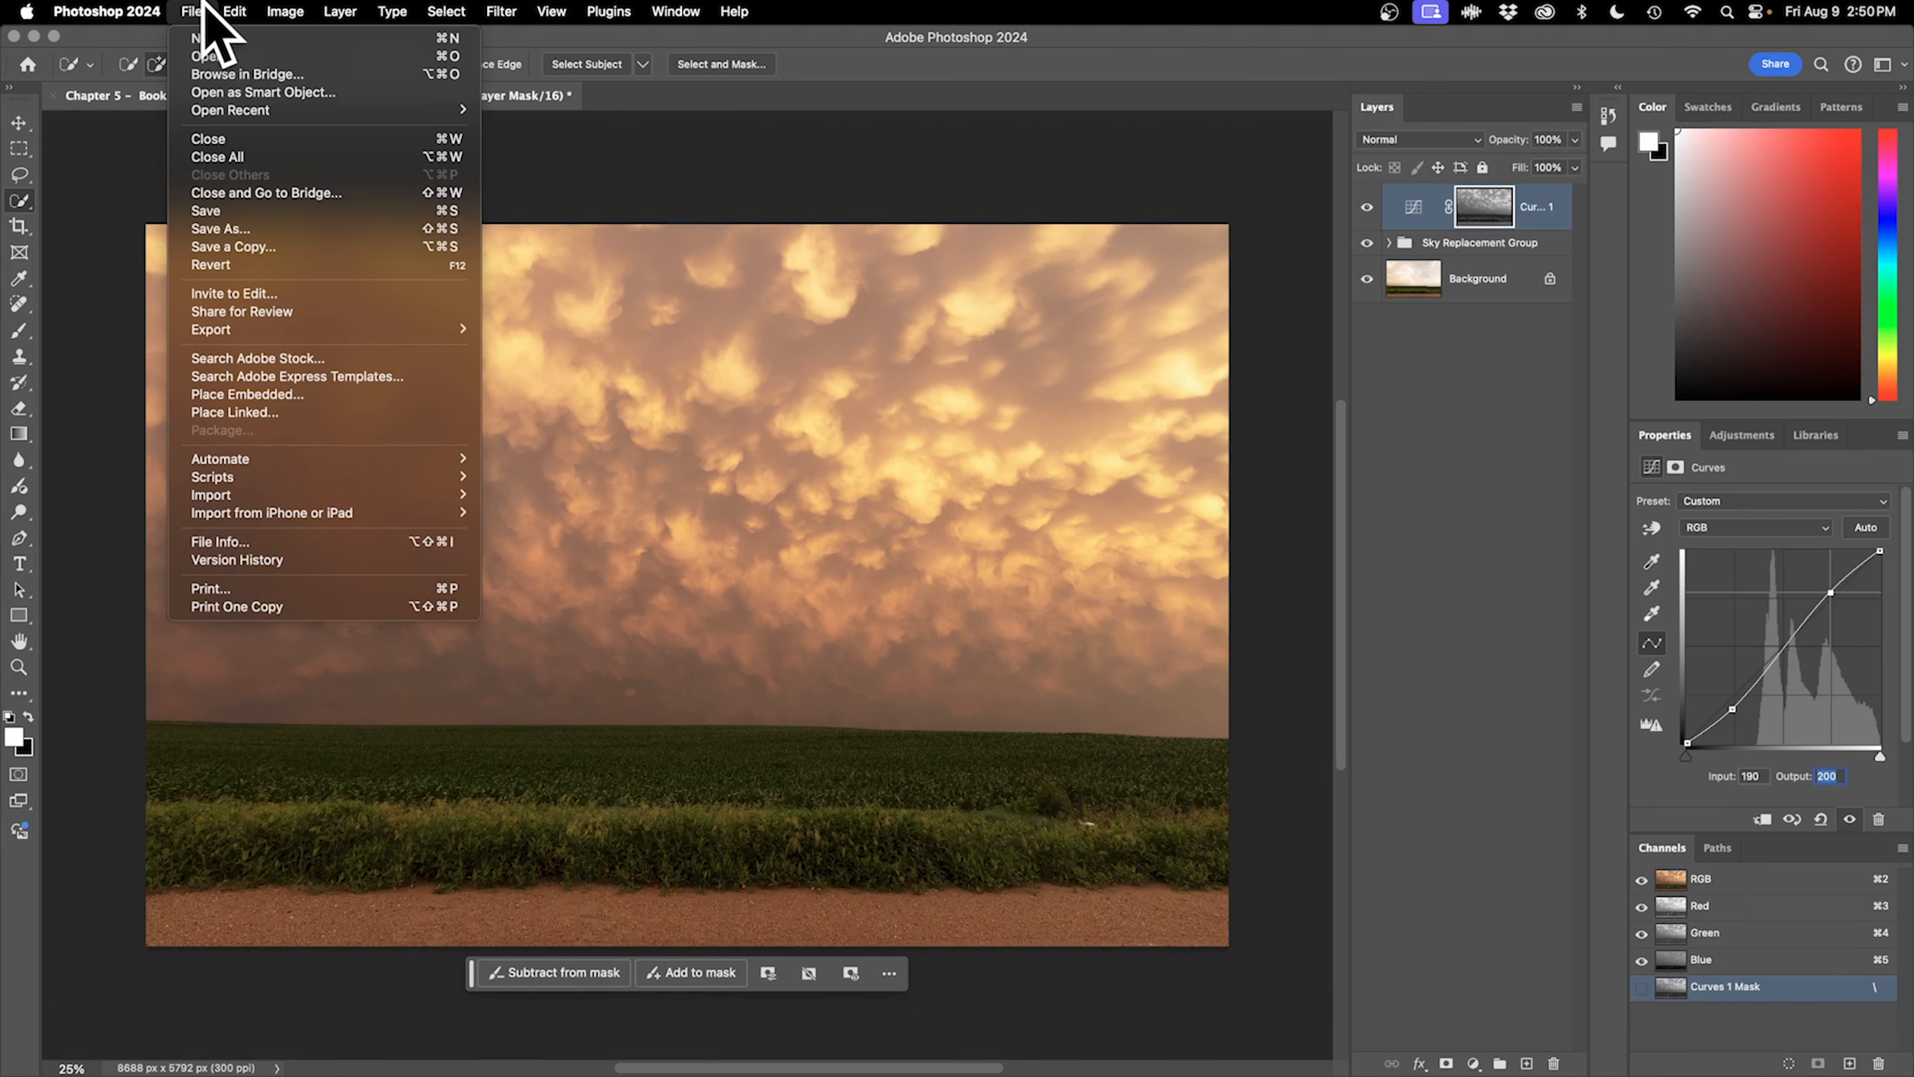
{"action": "left_click", "coordinate": [241, 227]}
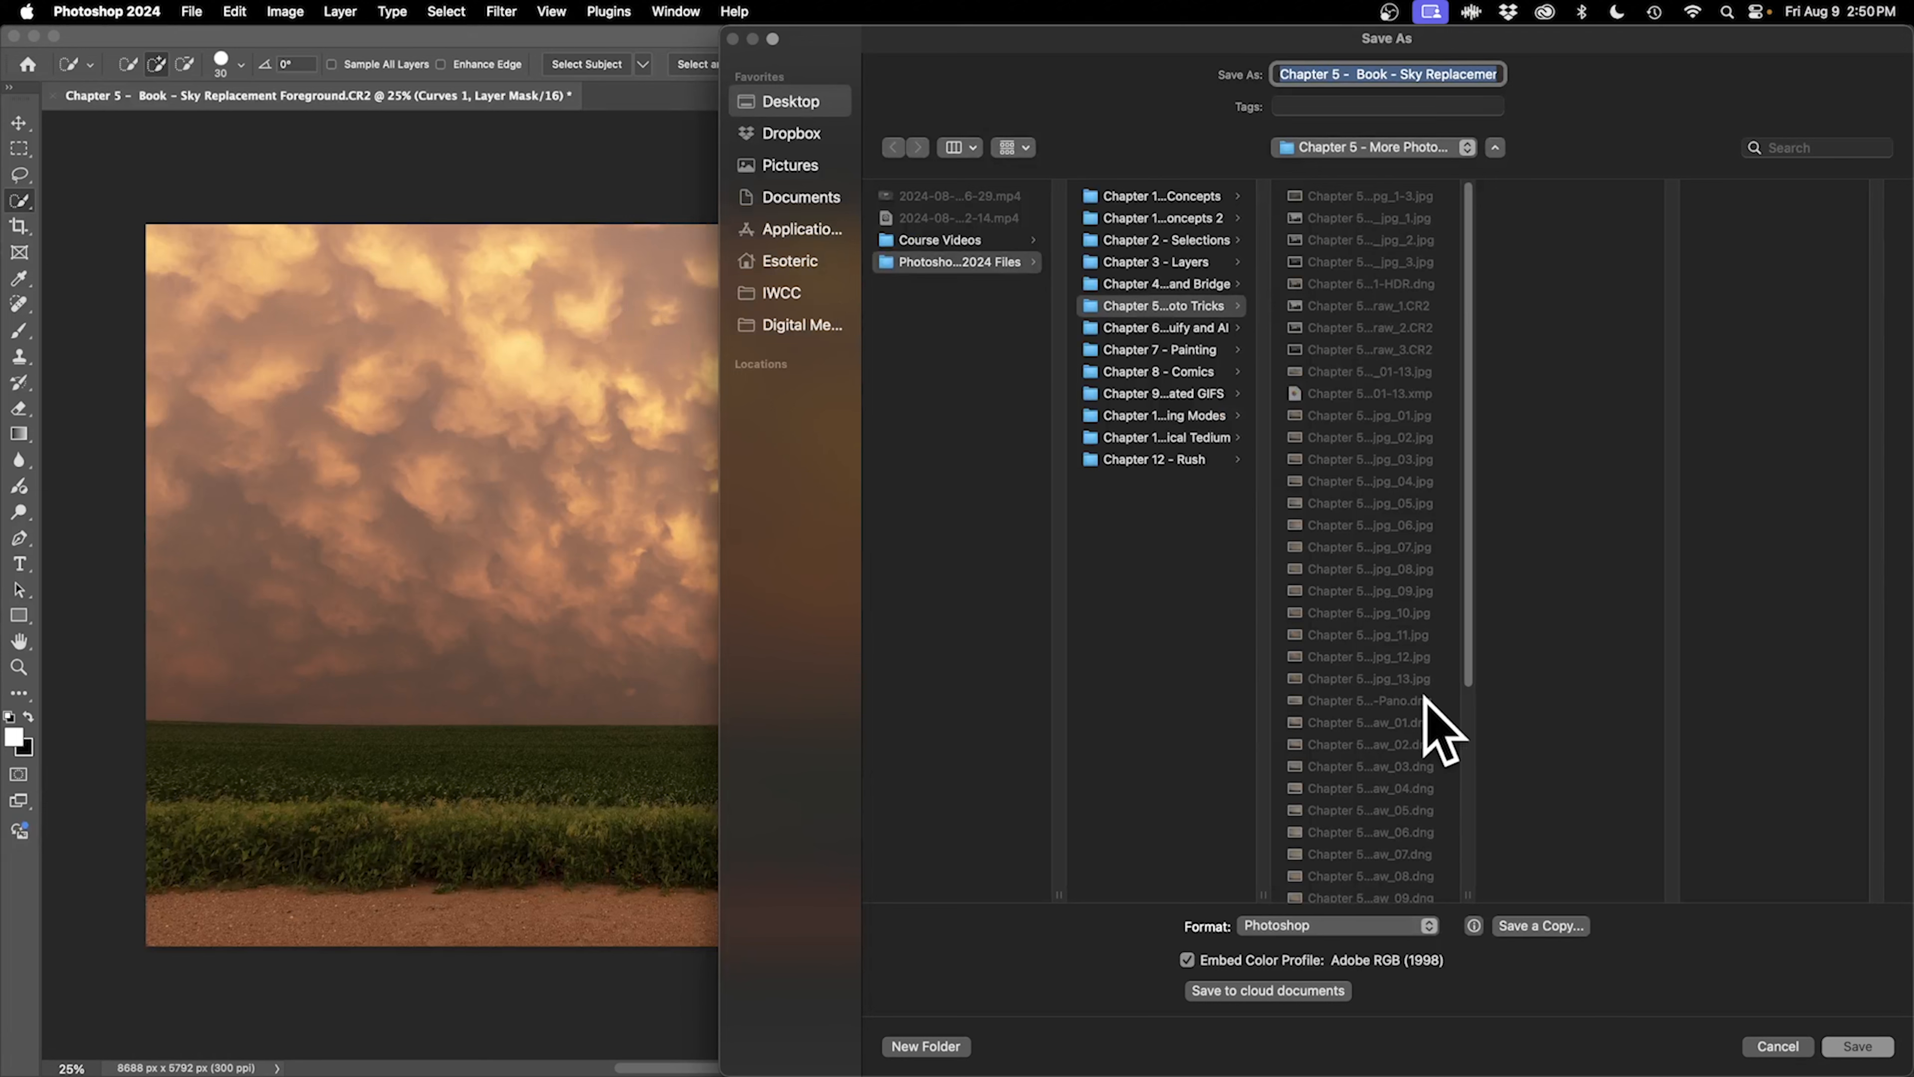
{"action": "key", "text": "Right"}
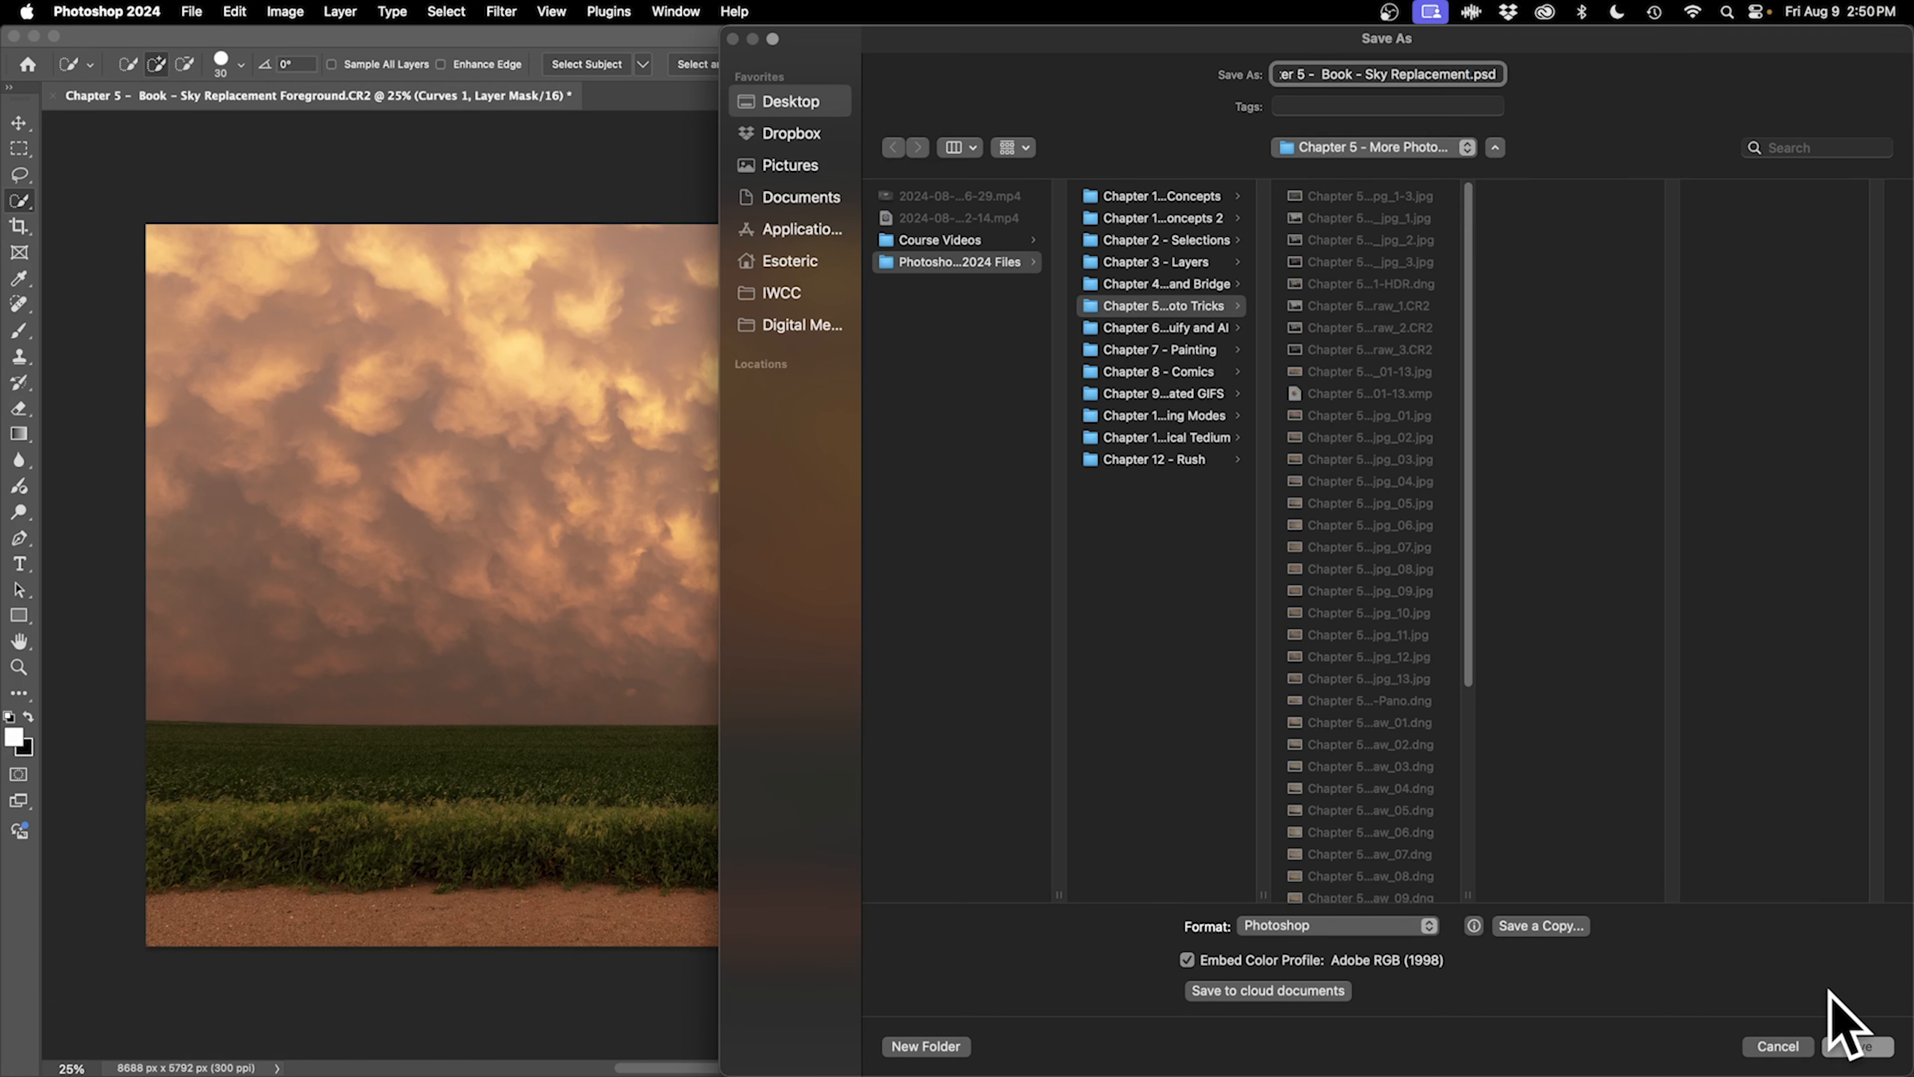
{"action": "left_click", "coordinate": [1858, 1046]}
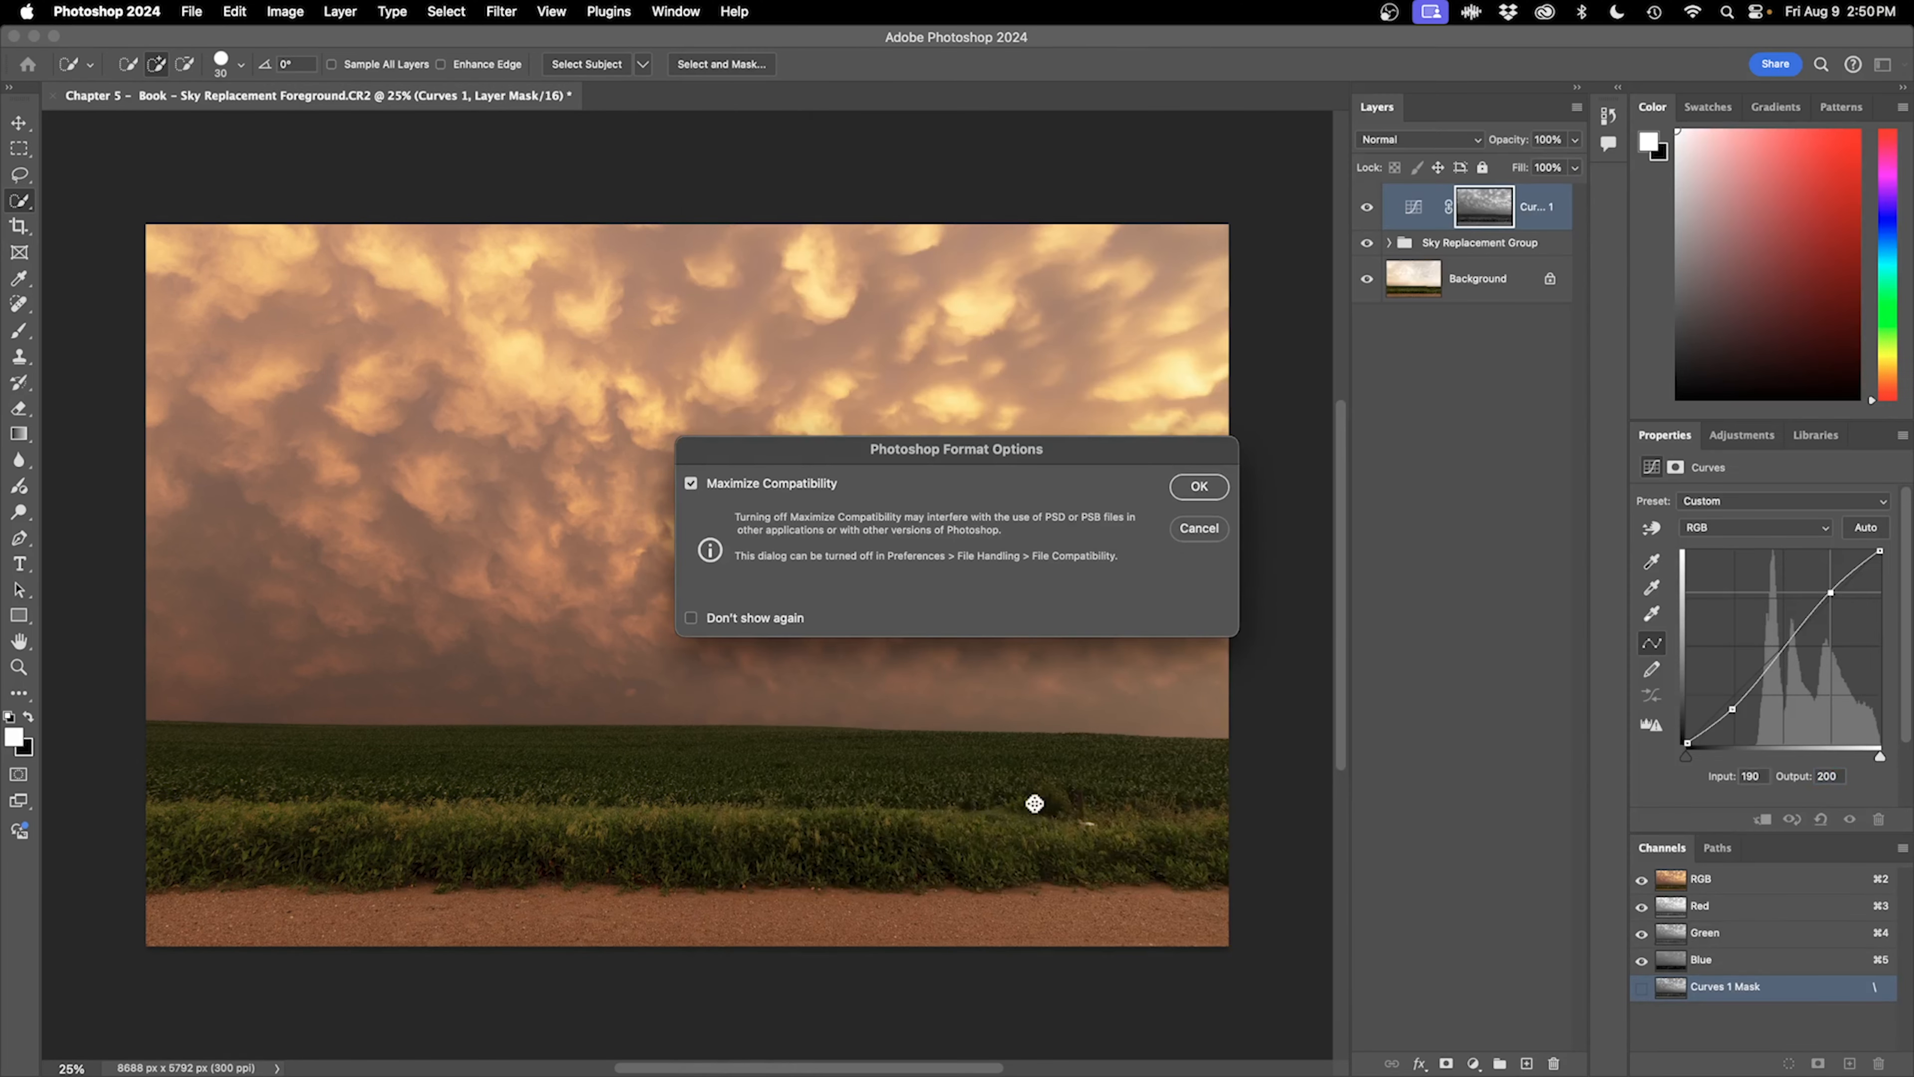
{"action": "left_click", "coordinate": [1196, 487]}
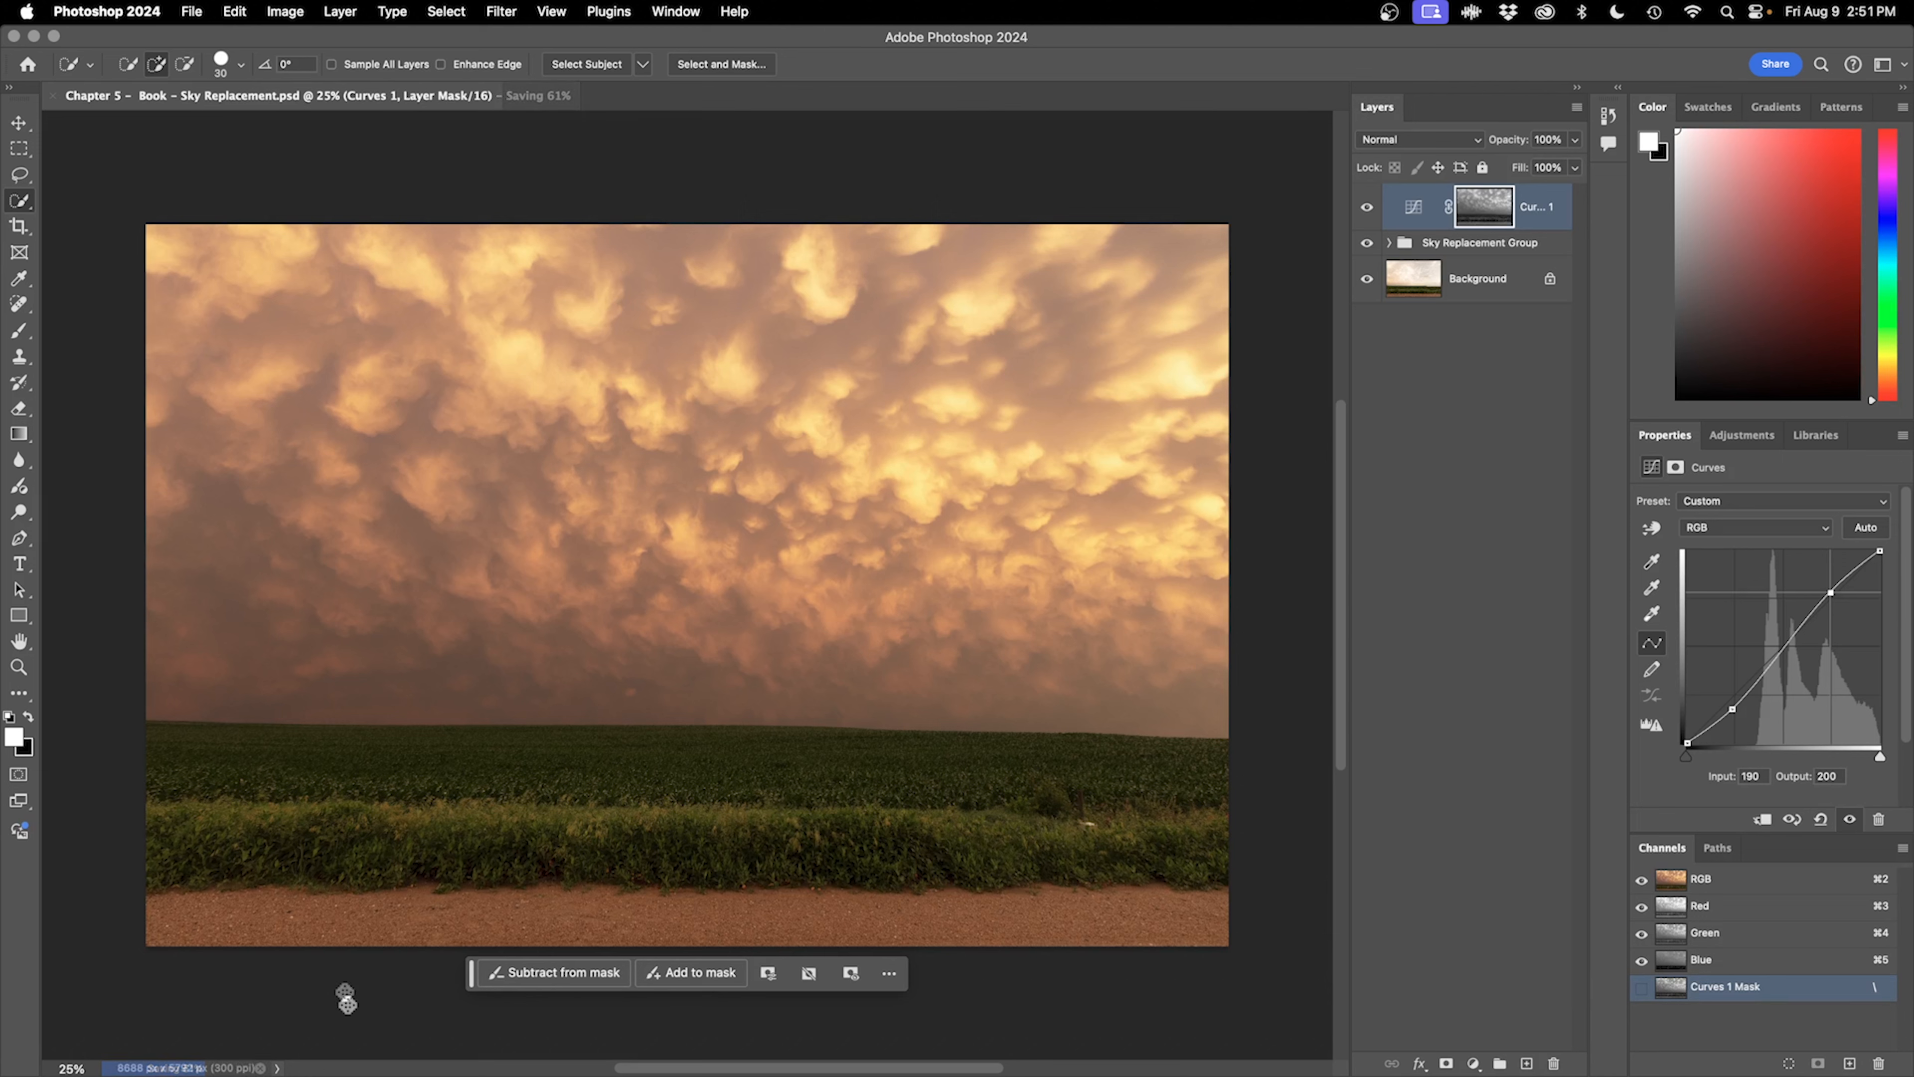
Close the sky replacement document and, in Adobe Bridge, label "Chapter 5 - Book - Sky Replacement.psd" as Approved.
{"action": "left_click", "coordinate": [51, 95]}
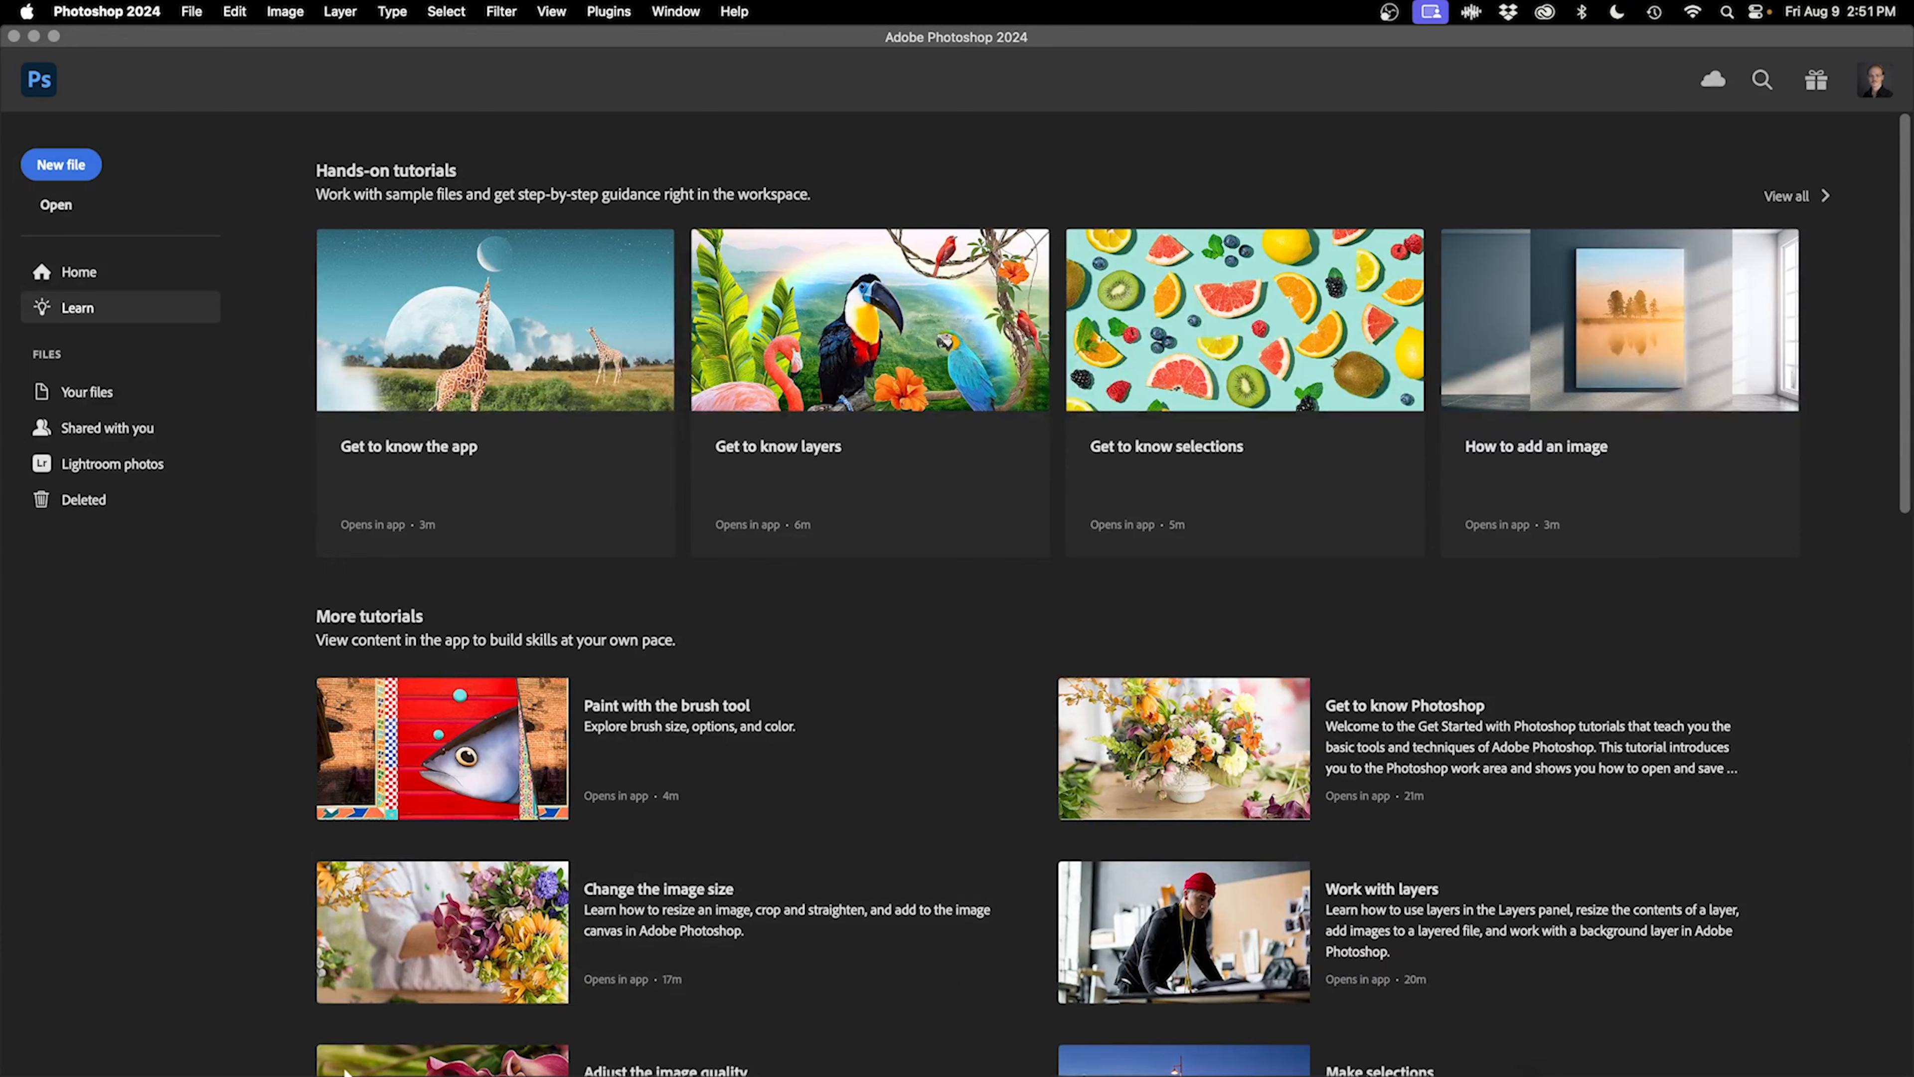
{"action": "left_click", "coordinate": [577, 1044]}
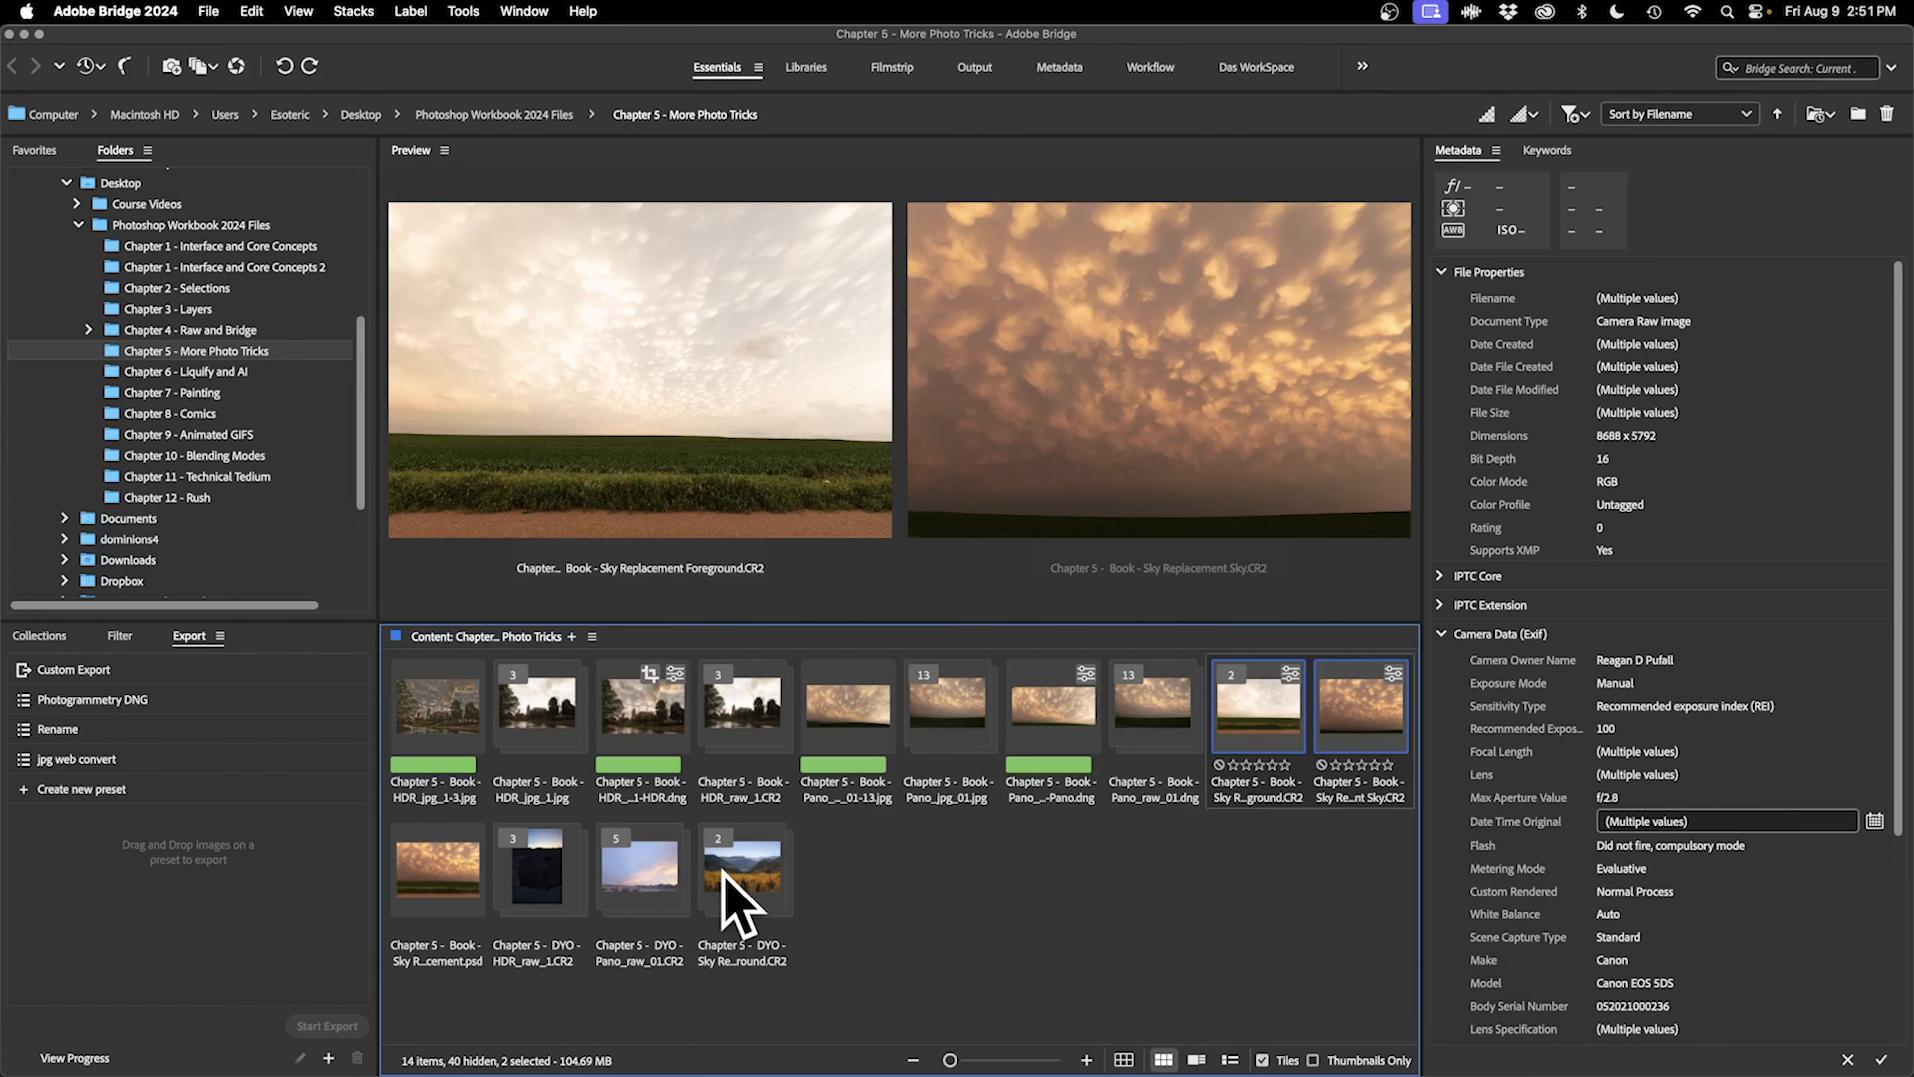
{"action": "left_click", "coordinate": [452, 904]}
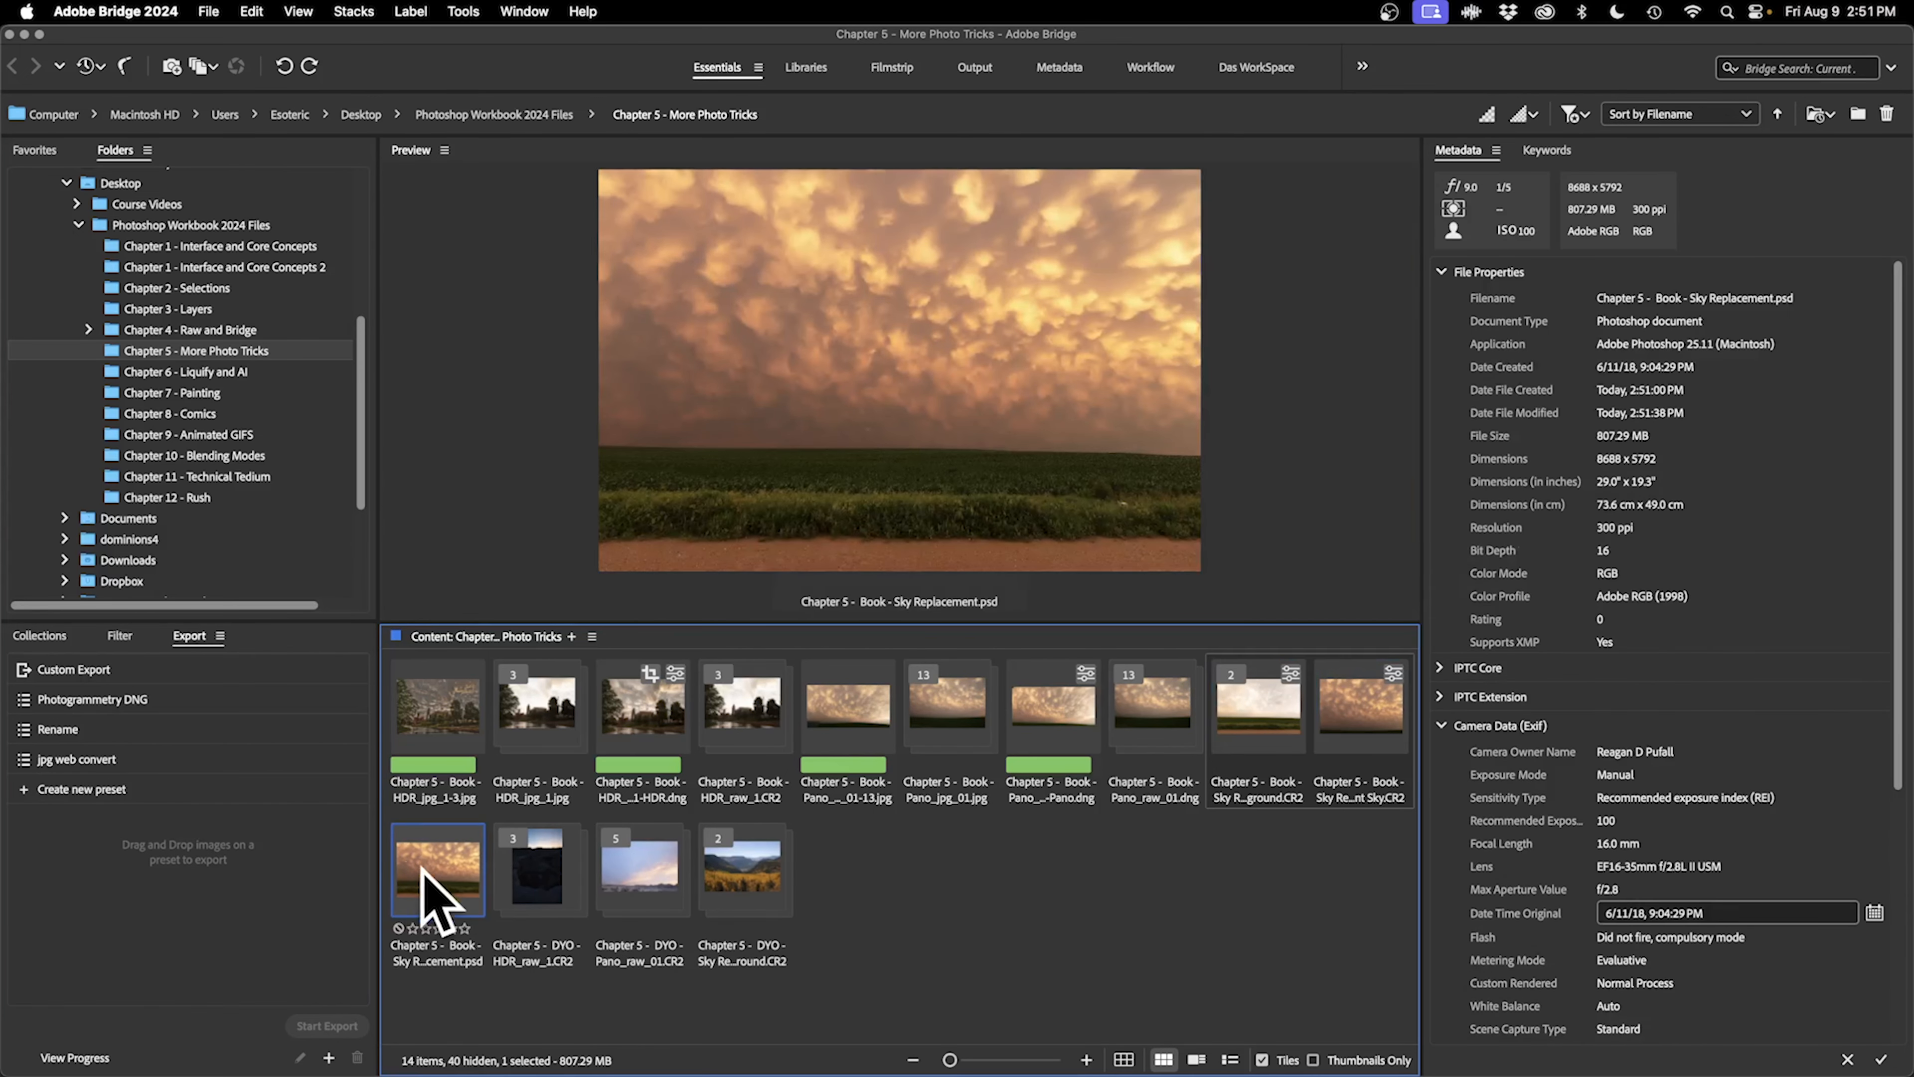
{"action": "right_click", "coordinate": [452, 904]}
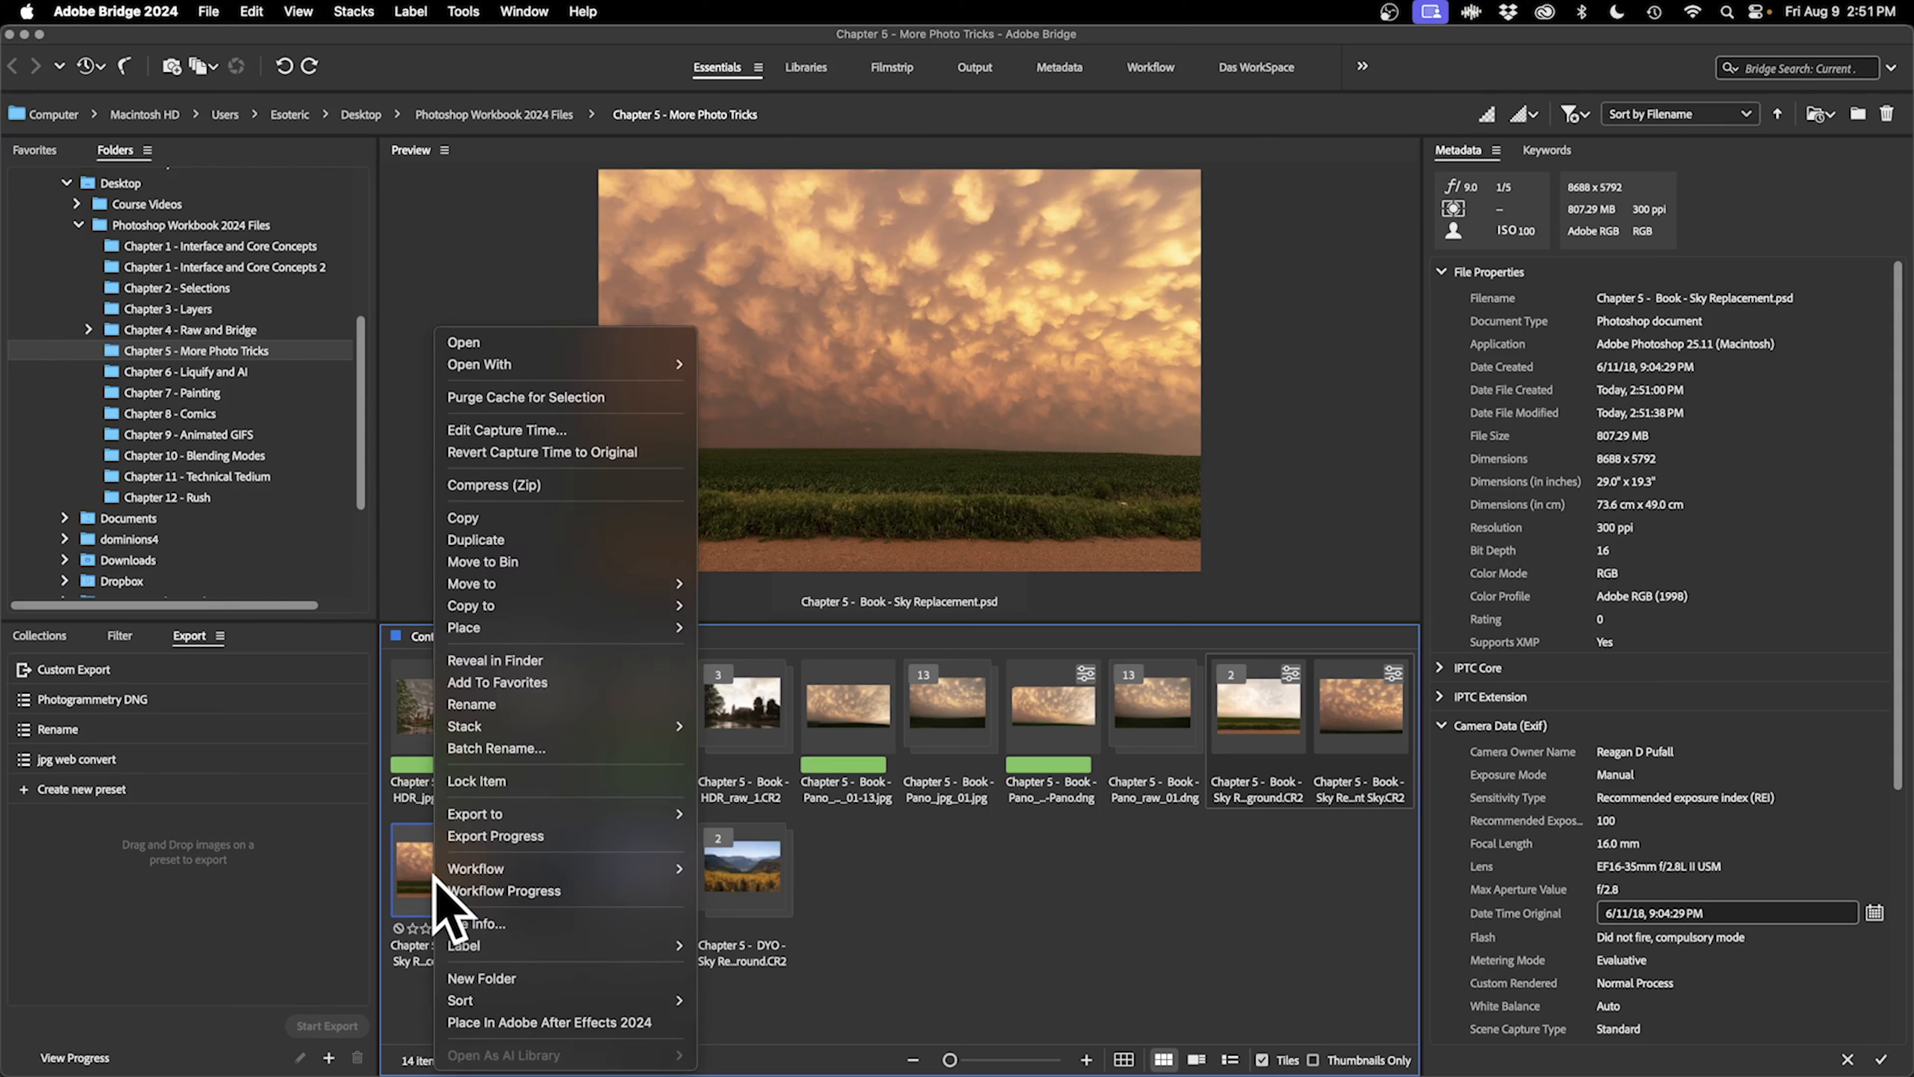
{"action": "mouse_move", "coordinate": [577, 946]}
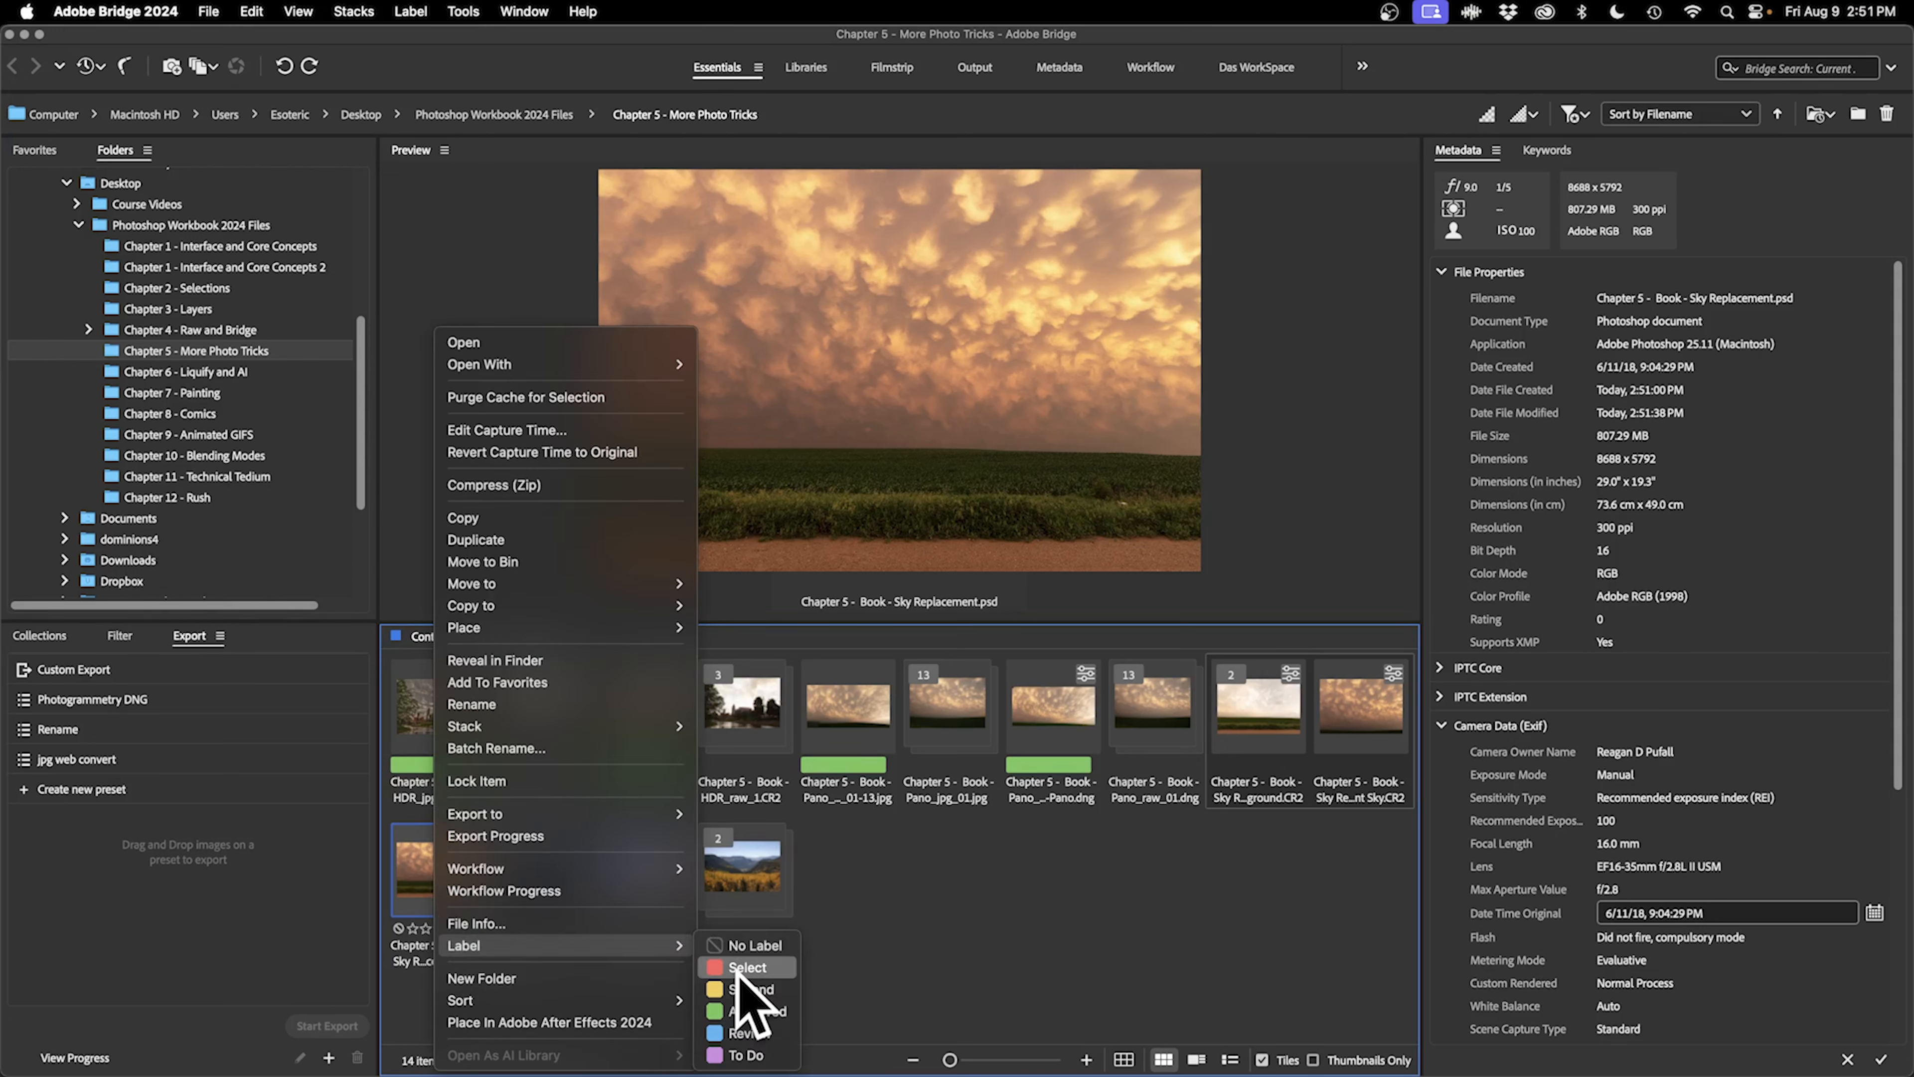
{"action": "left_click", "coordinate": [749, 1011]}
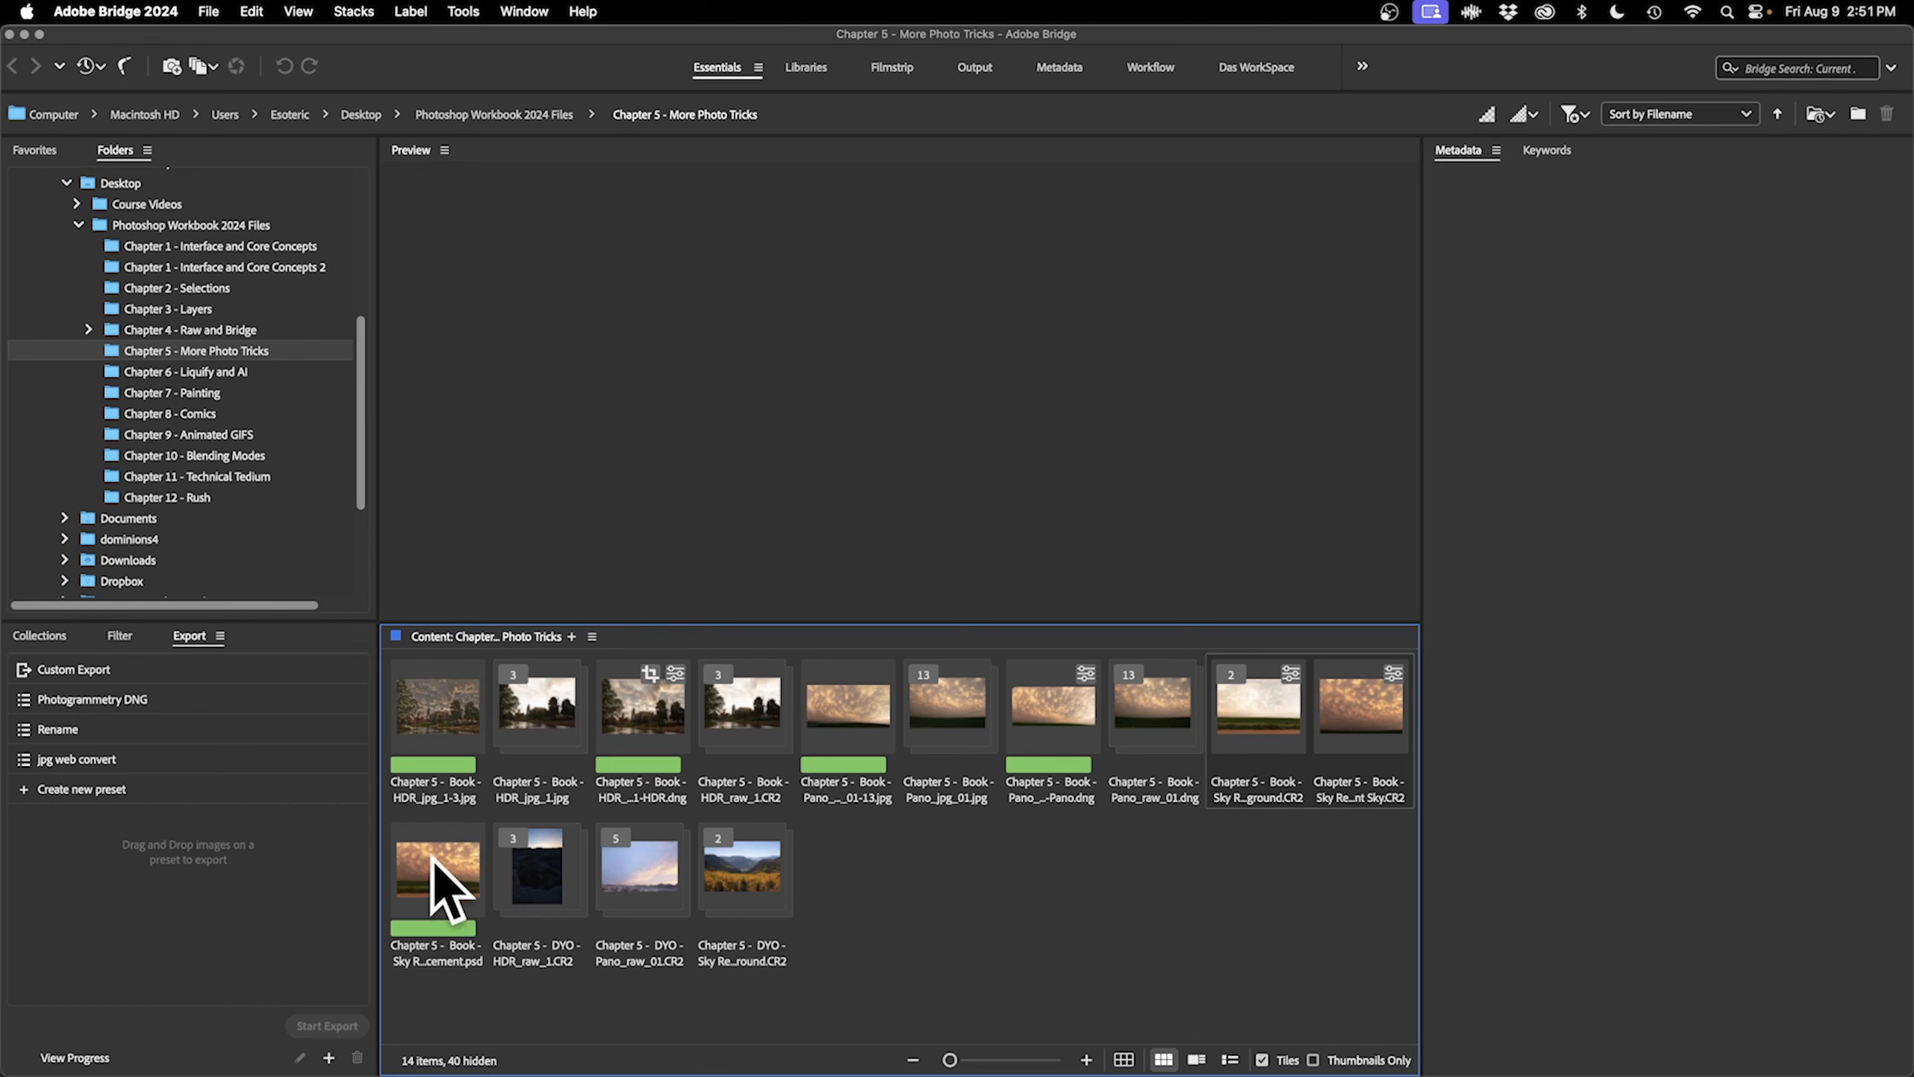
Preview the approved Book HDR and panorama merges in the Chapter 5 folder.
{"action": "left_click", "coordinate": [438, 754]}
{"action": "left_click", "coordinate": [679, 728]}
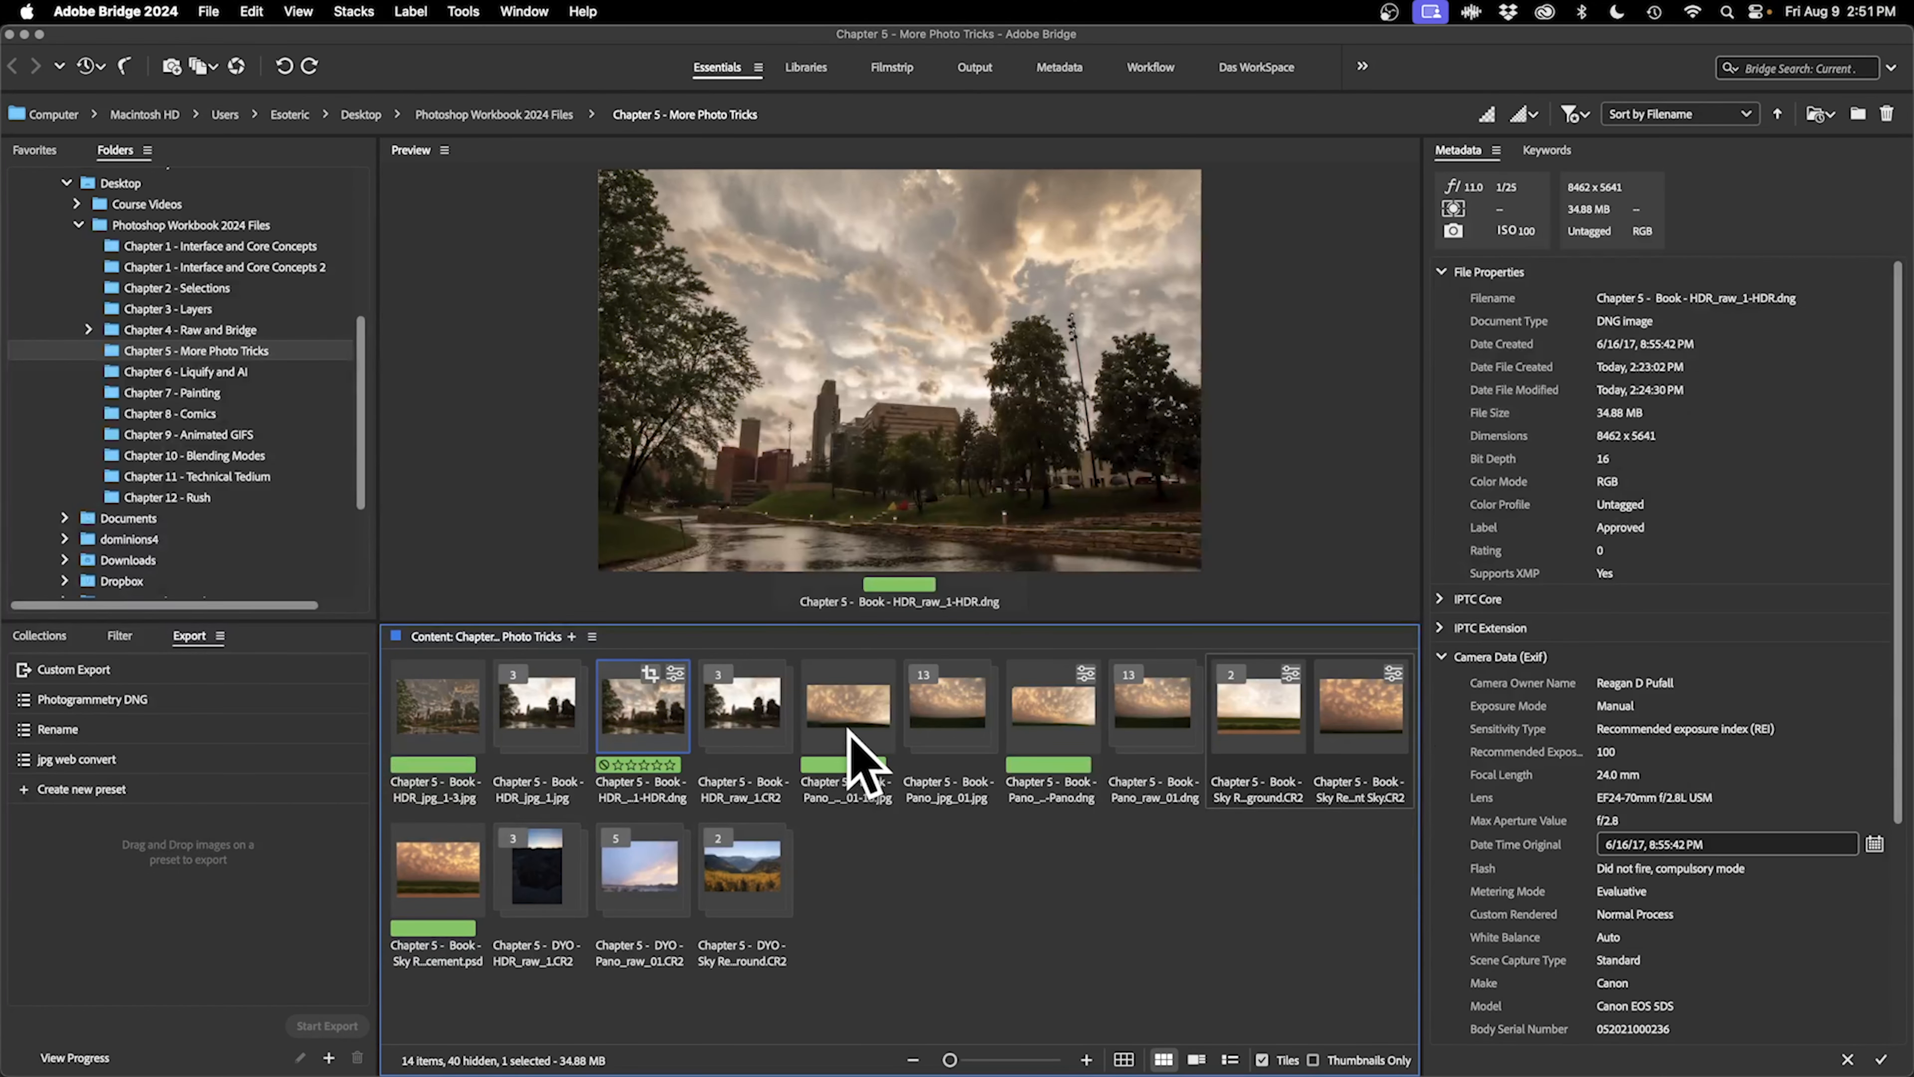
{"action": "left_click", "coordinate": [854, 754]}
{"action": "left_click", "coordinate": [652, 728]}
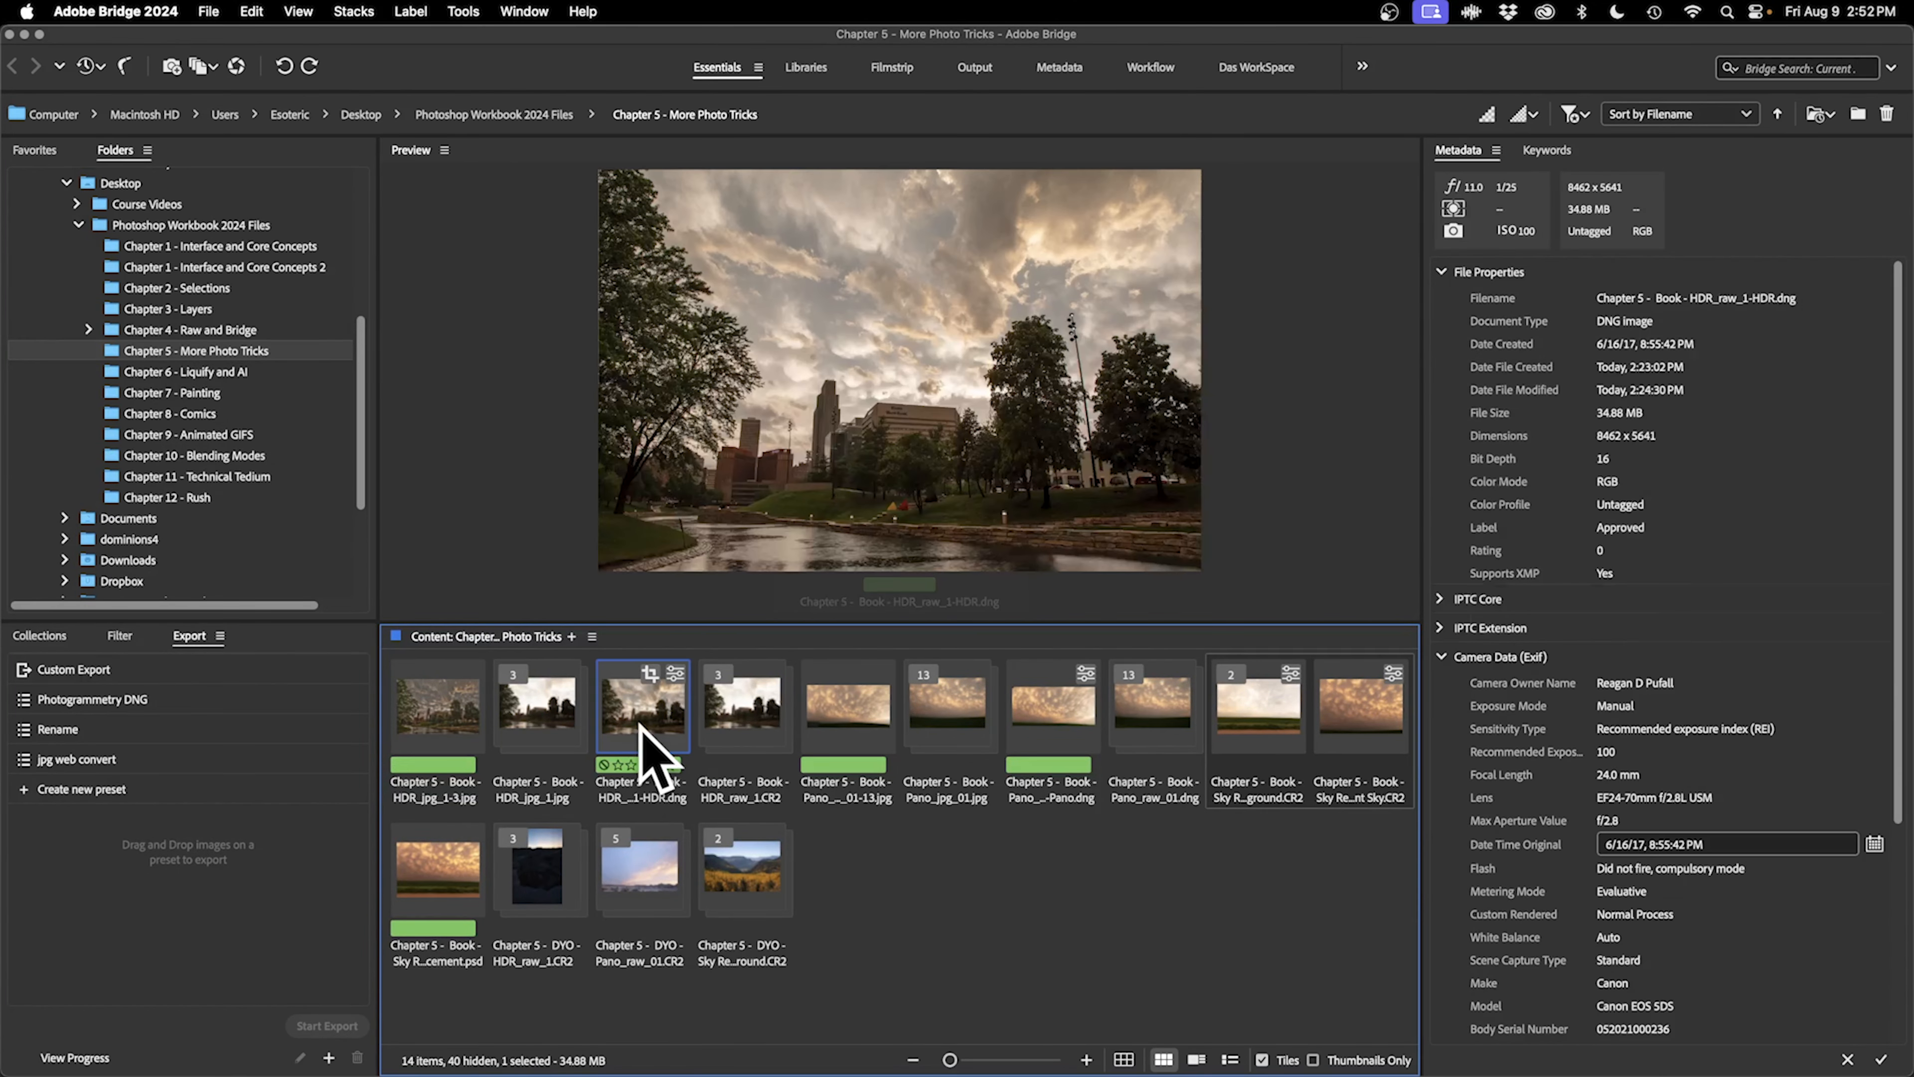
{"action": "left_click", "coordinate": [1051, 737]}
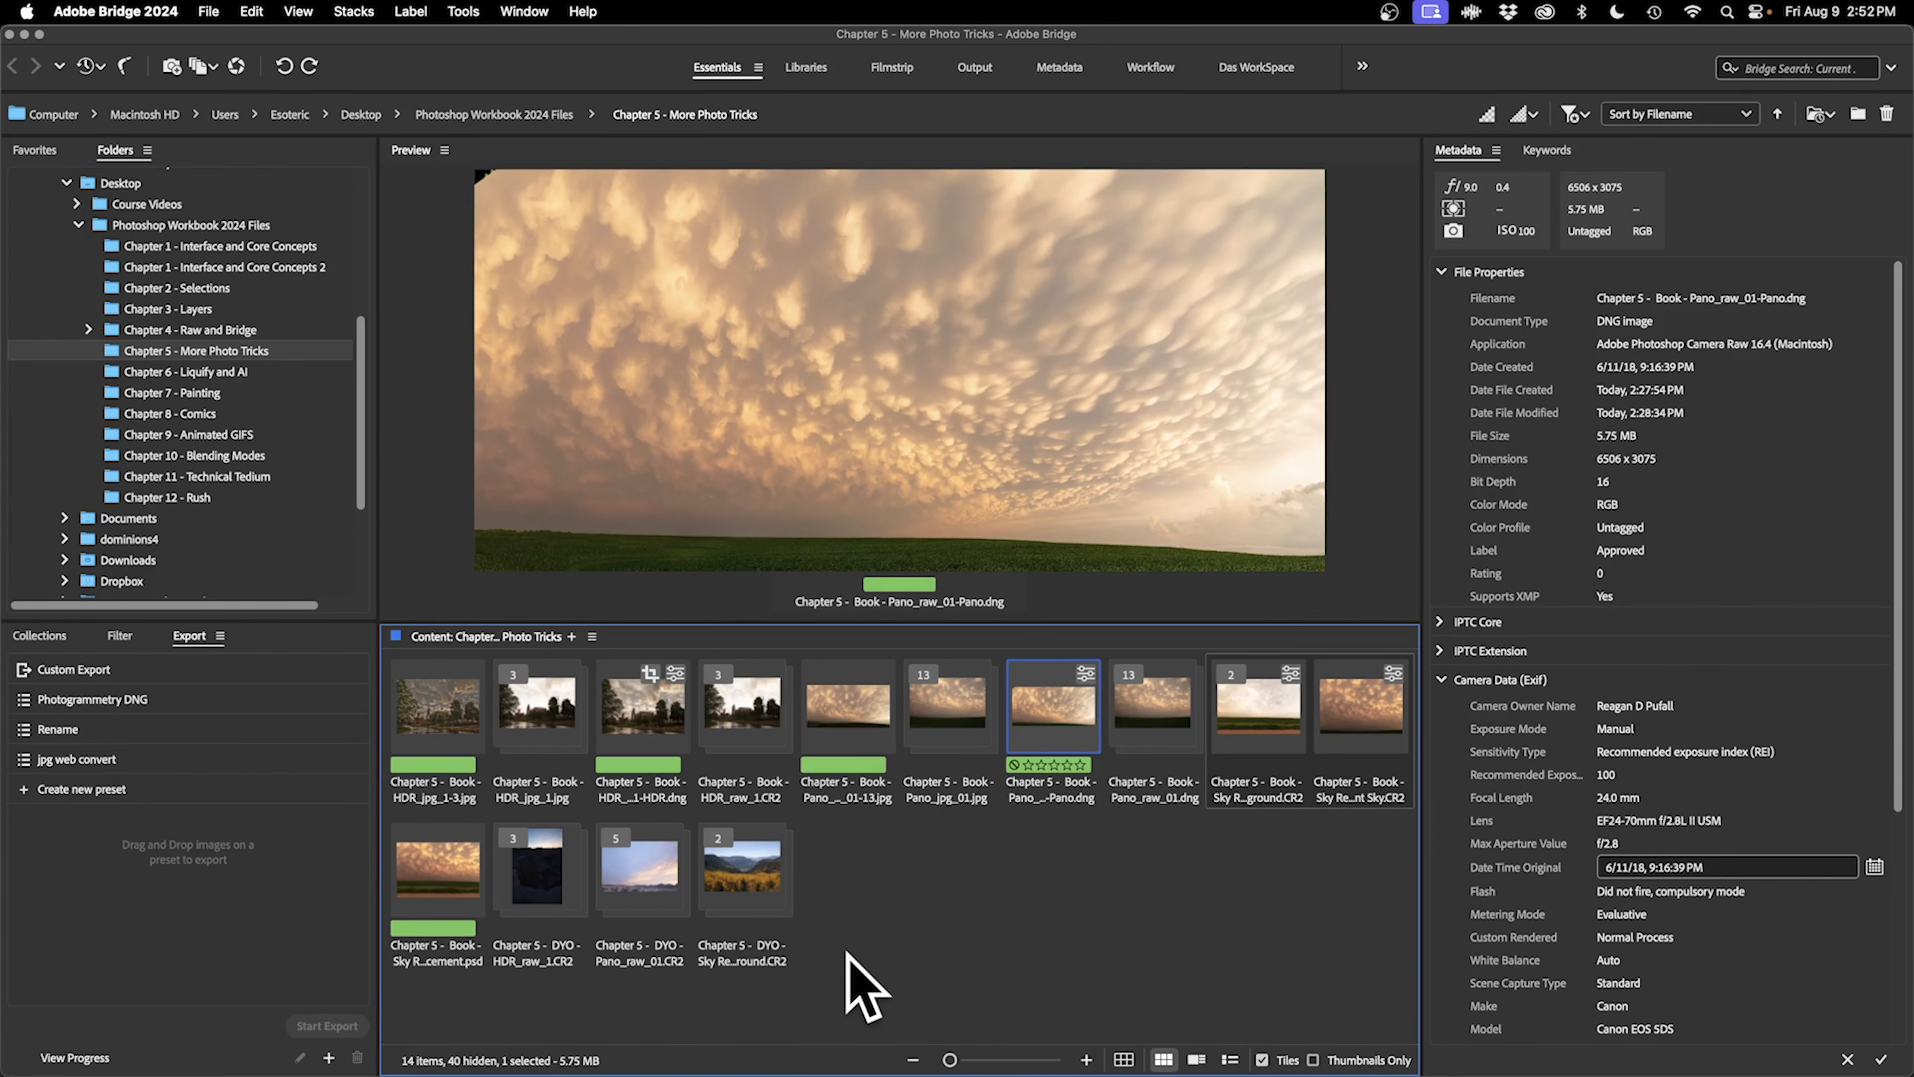
Create a new folder named "Chapter 5 - Done" inside the Chapter 5 - More Photo Tricks folder.
{"action": "left_click", "coordinate": [910, 900]}
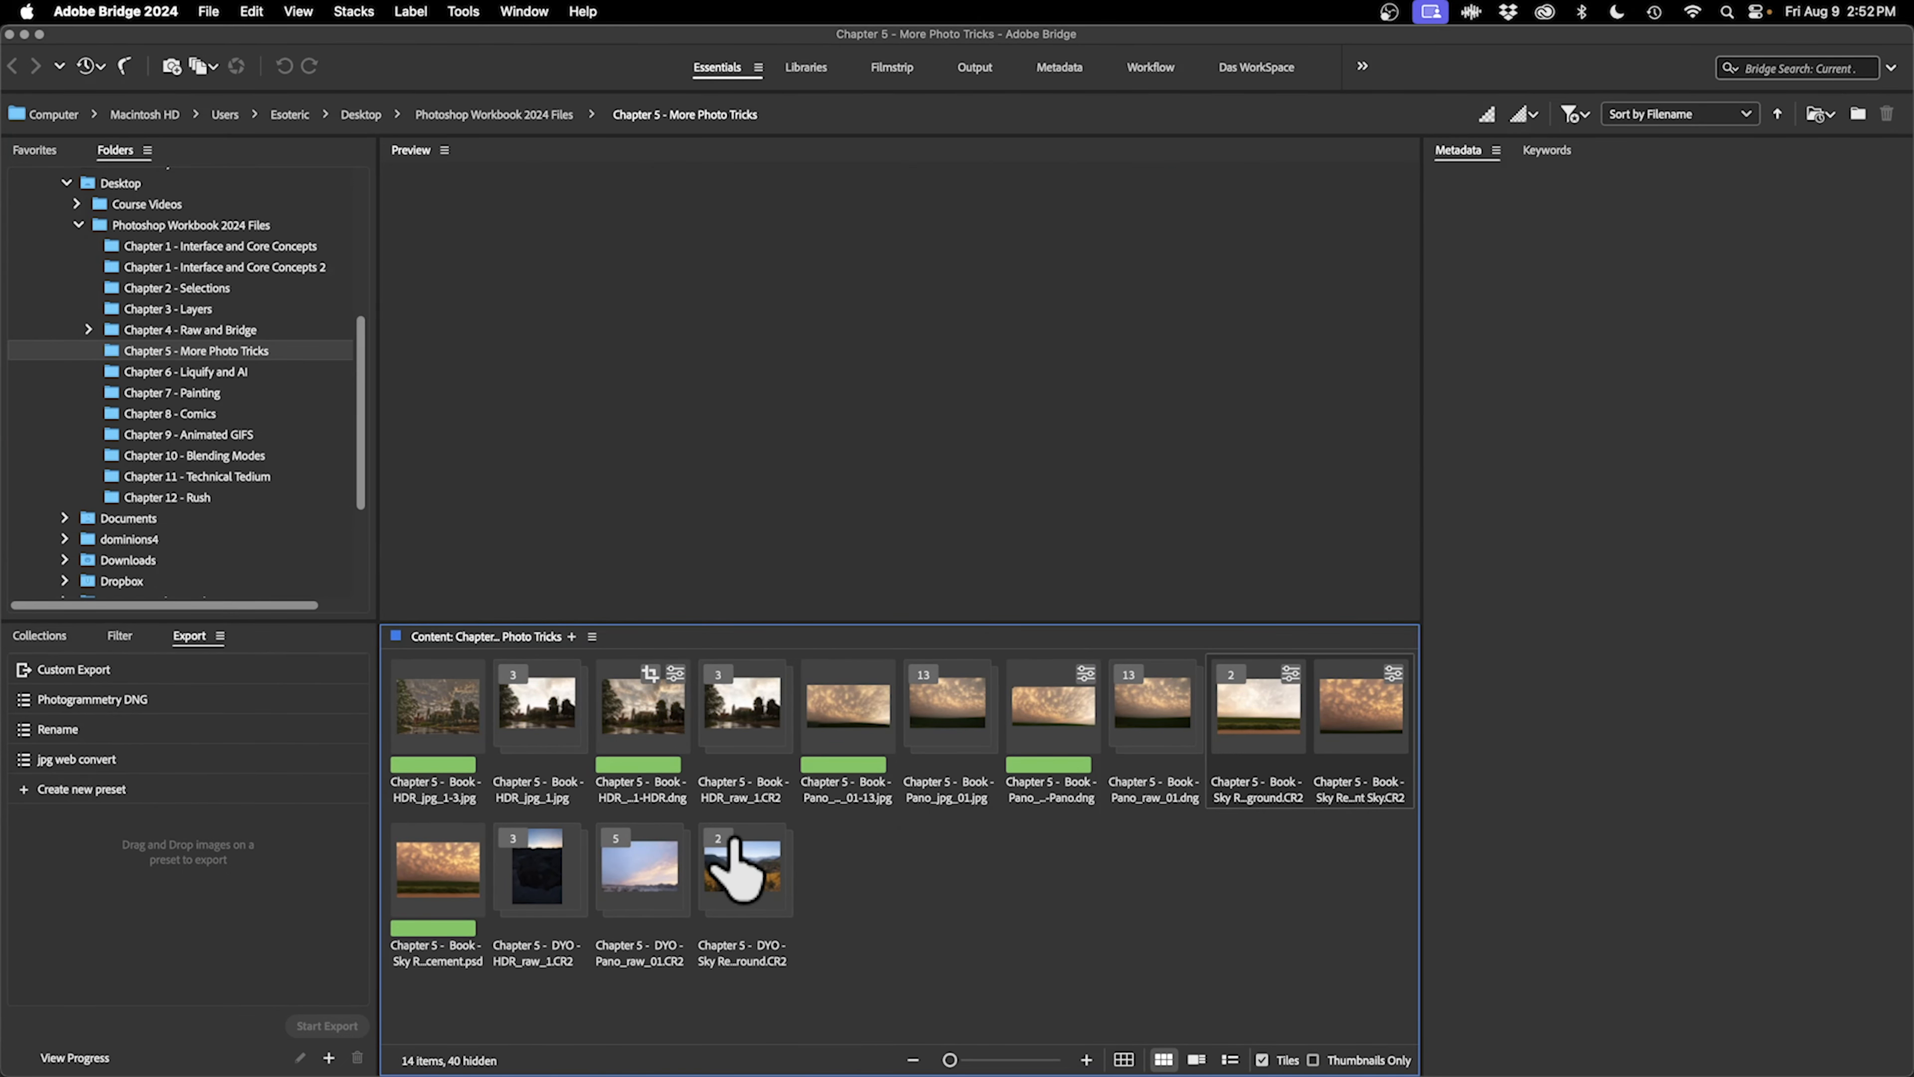
{"action": "right_click", "coordinate": [884, 881]}
{"action": "left_click", "coordinate": [990, 909]}
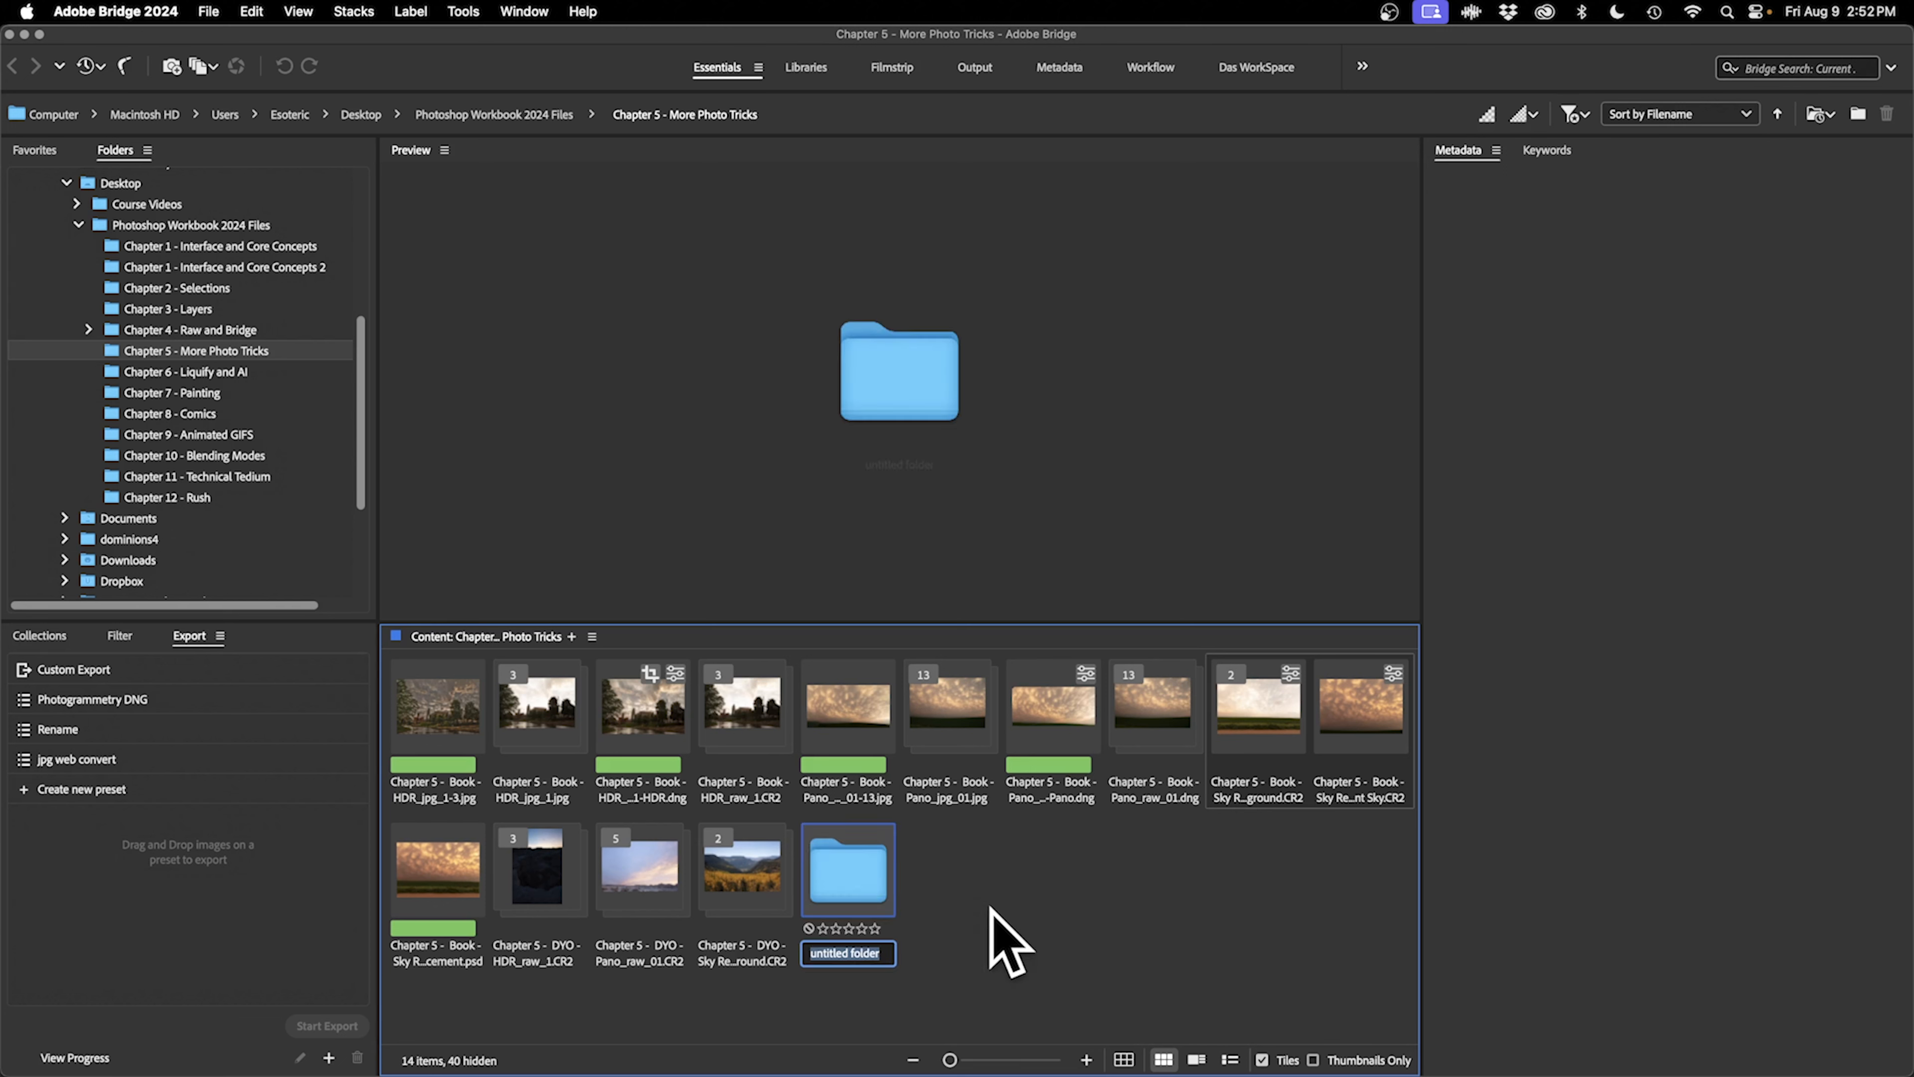
{"action": "type", "text": "CHa"}
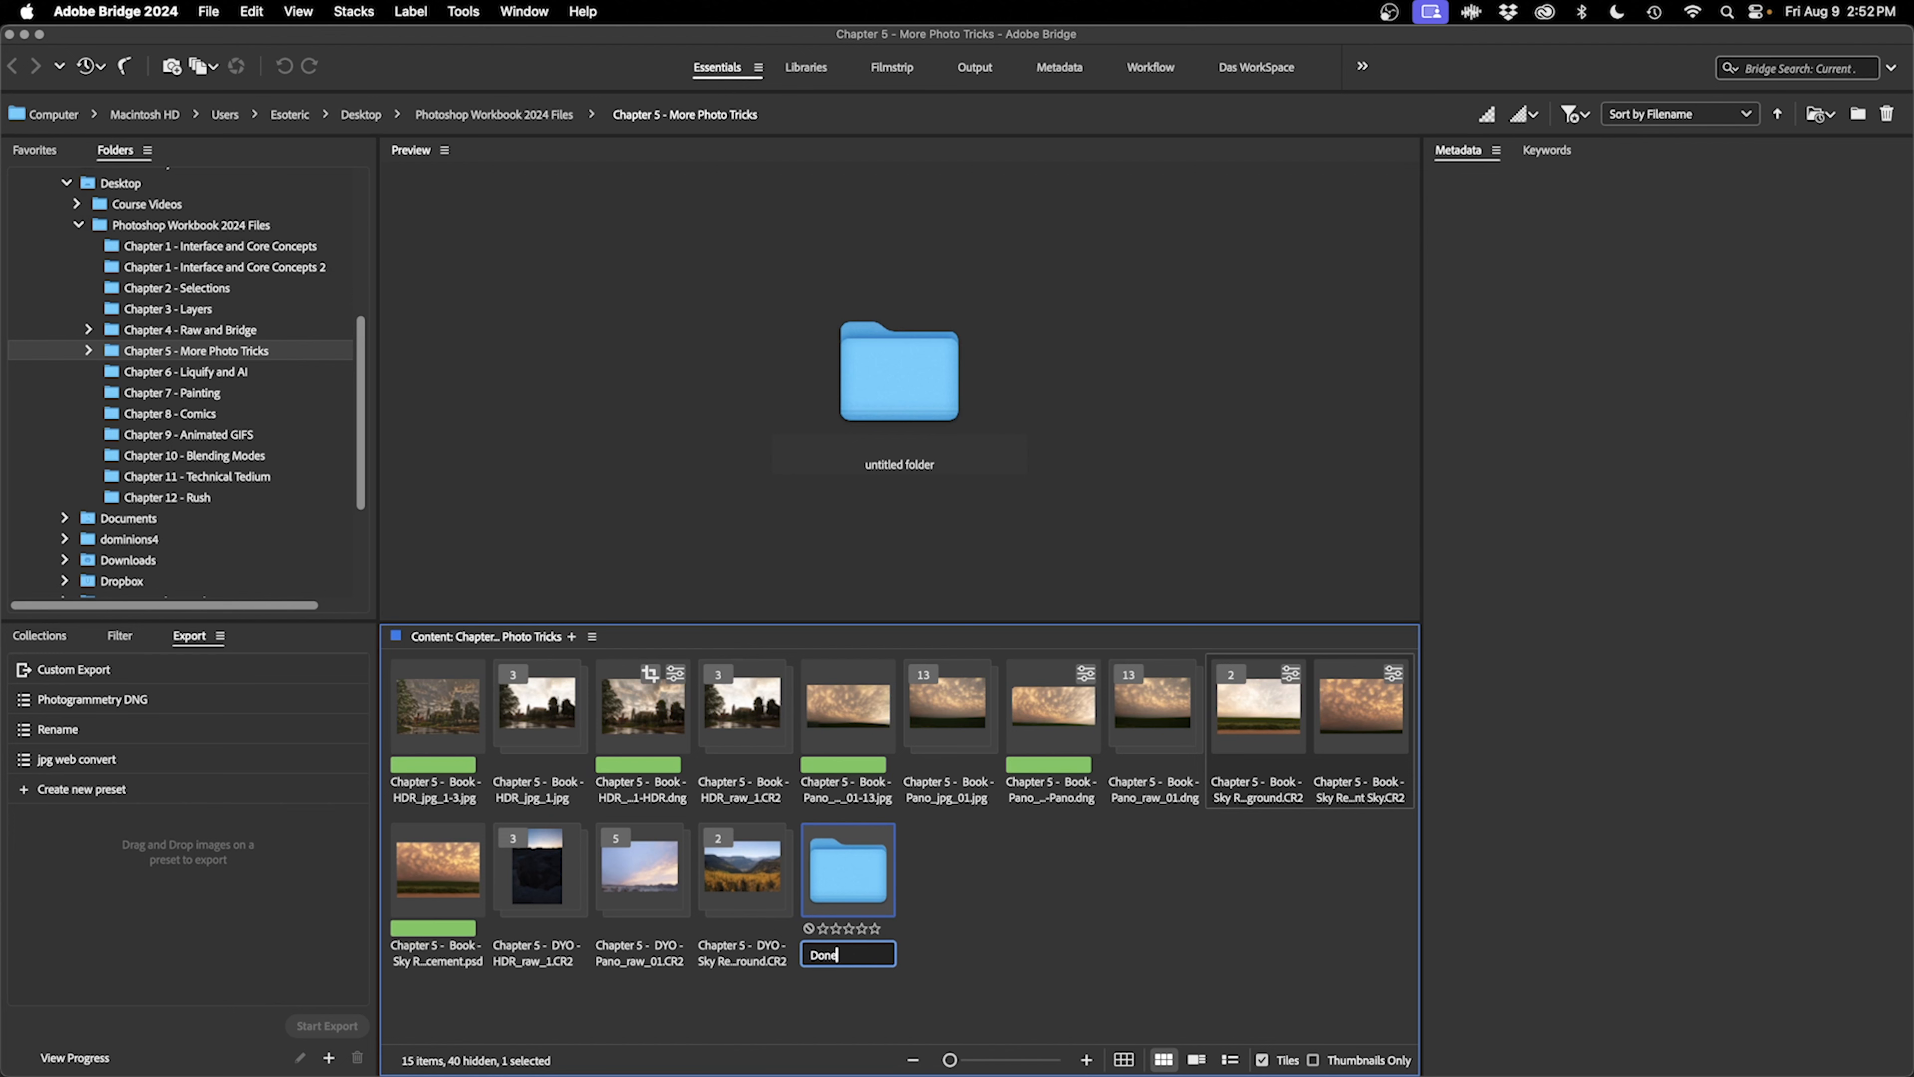
{"action": "type", "text": "pter 5 - Done"}
{"action": "key", "text": "Return"}
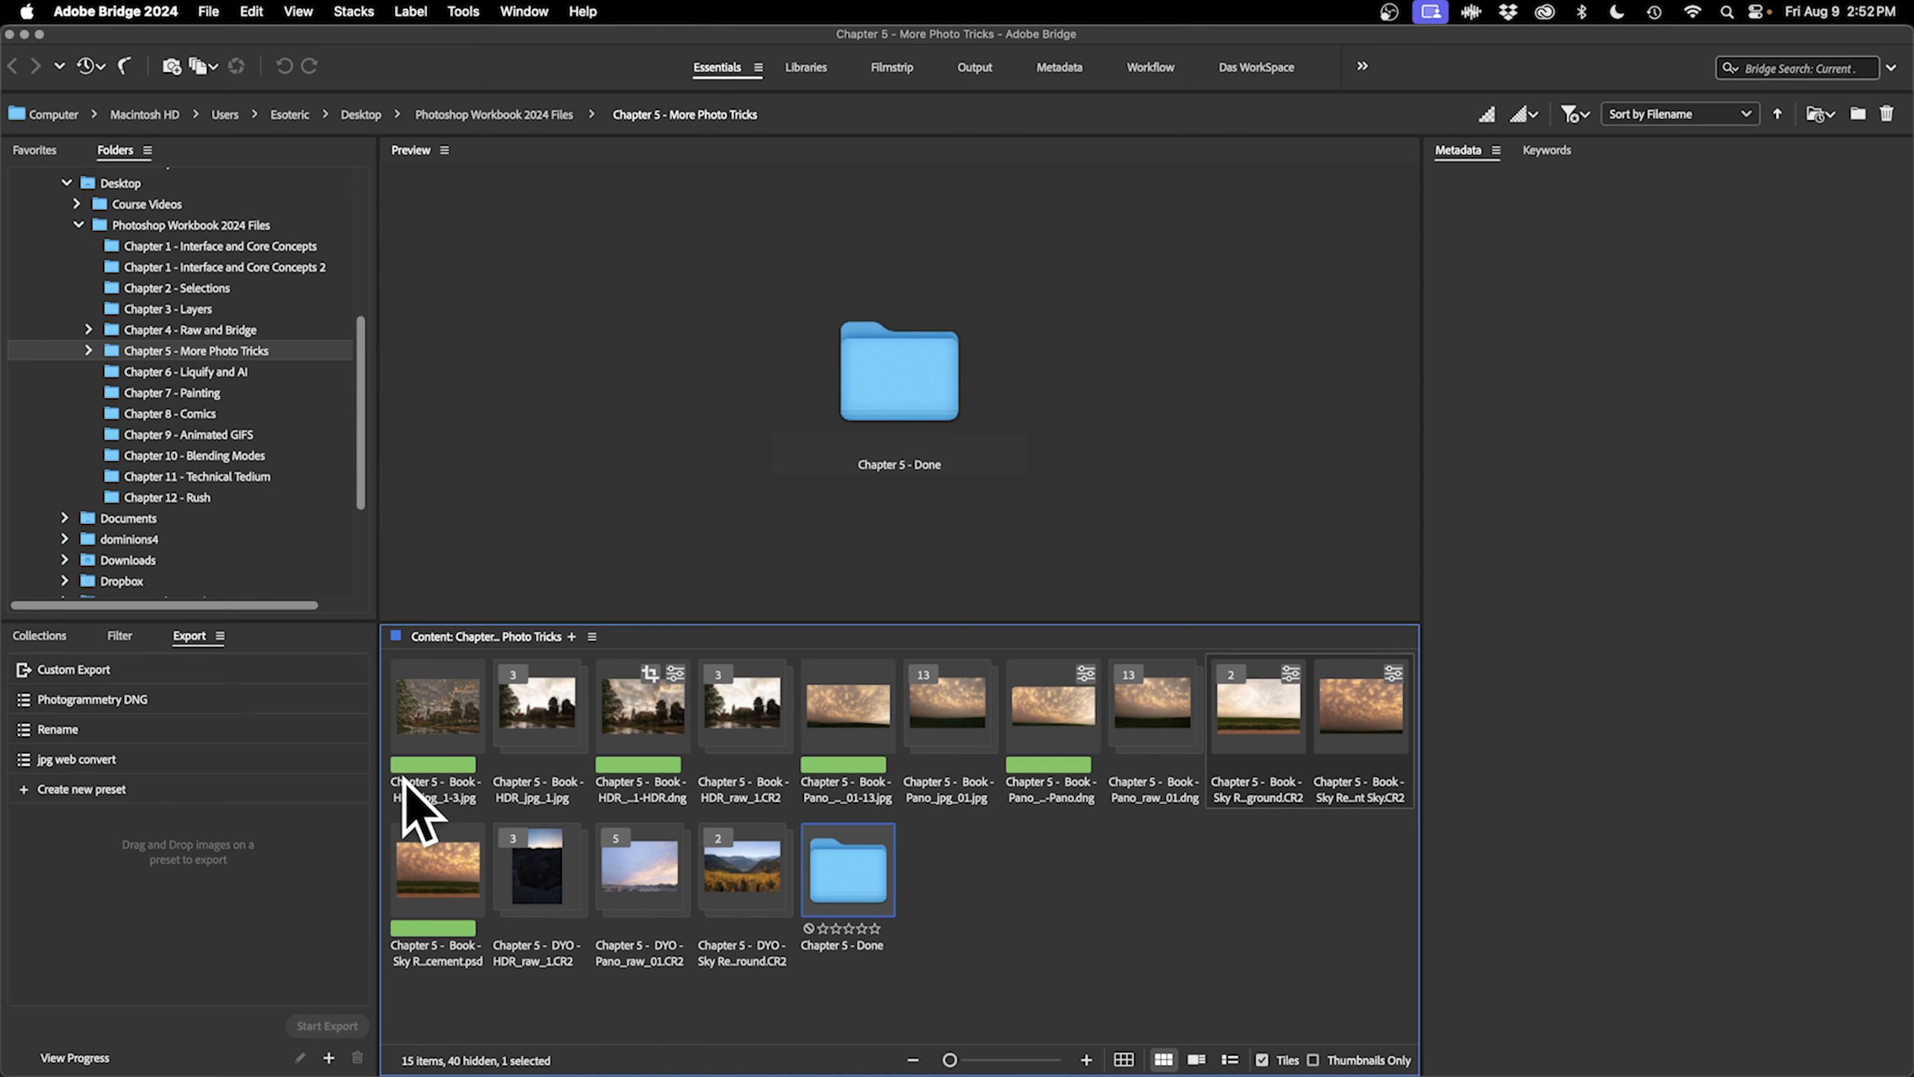
{"action": "left_click", "coordinate": [459, 705]}
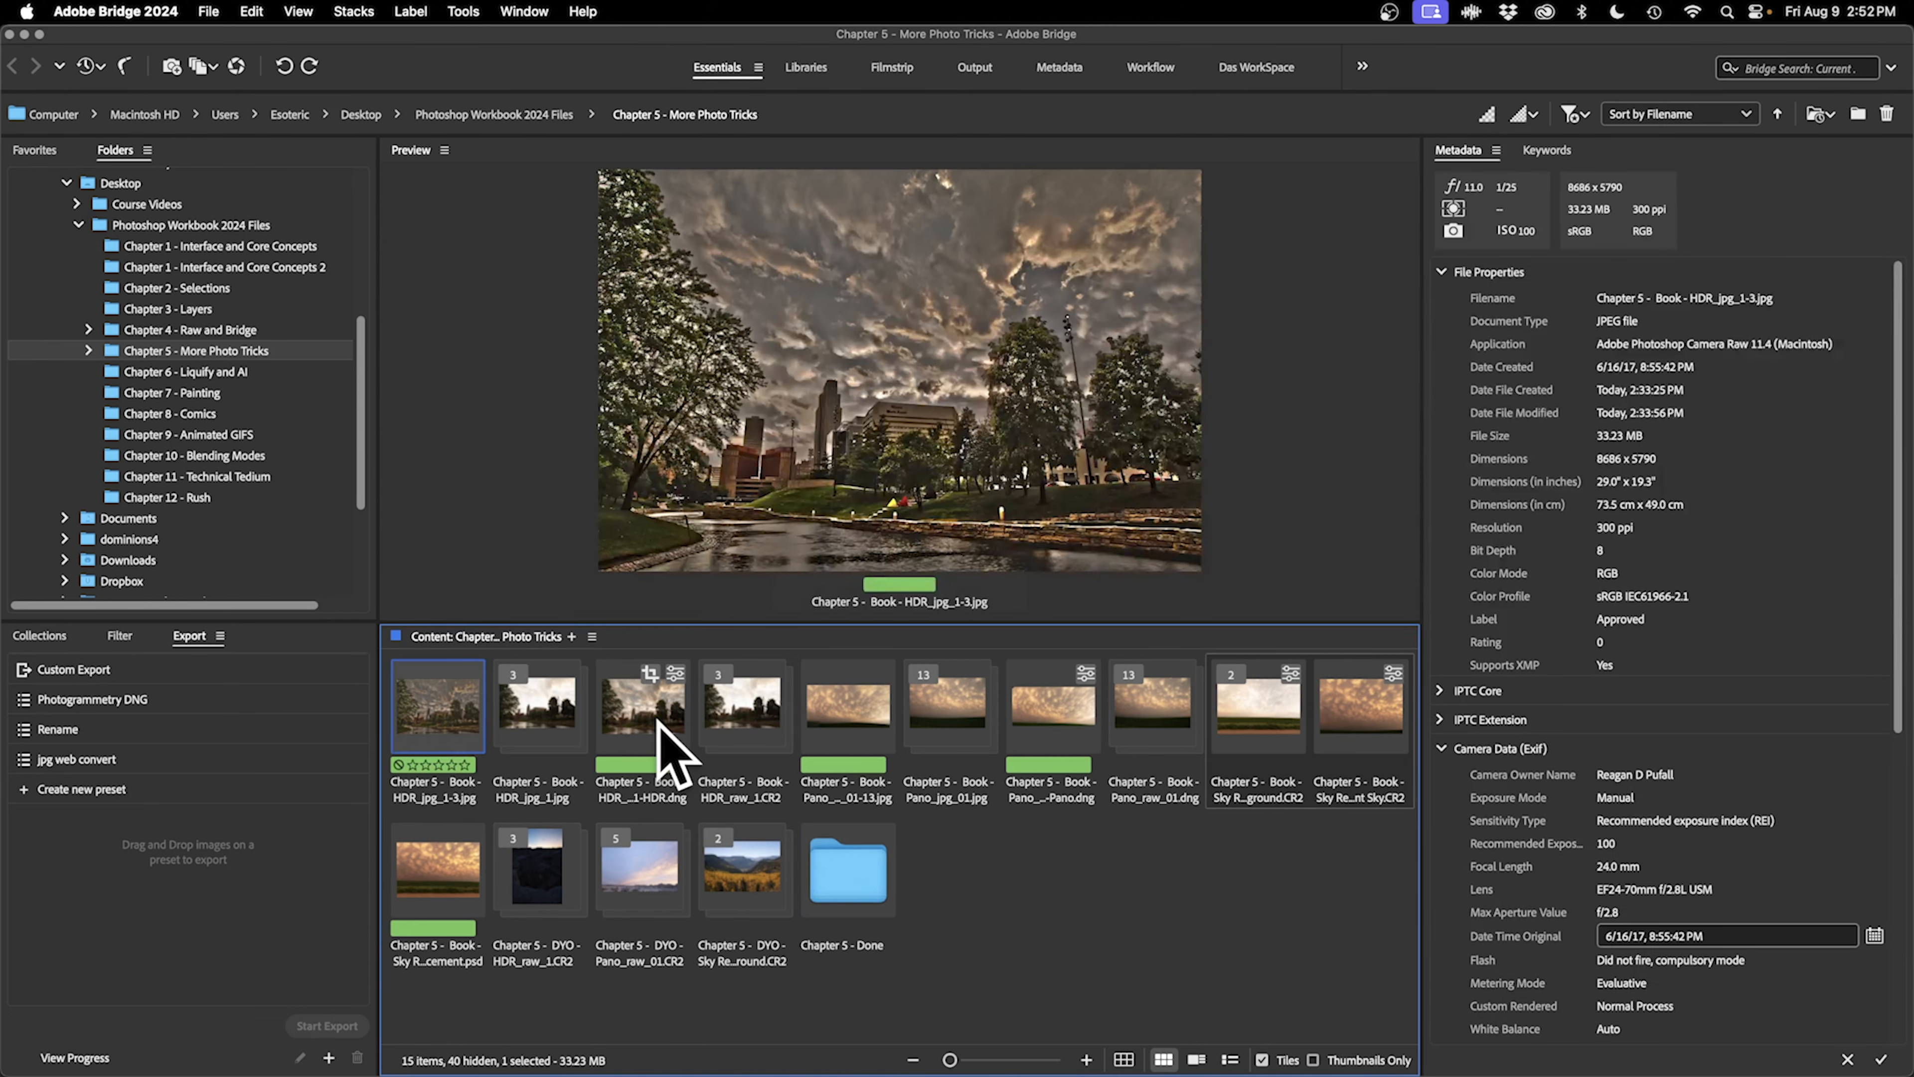
{"action": "left_click", "coordinate": [662, 746], "text": "super"}
{"action": "left_click", "coordinate": [854, 726], "text": "super"}
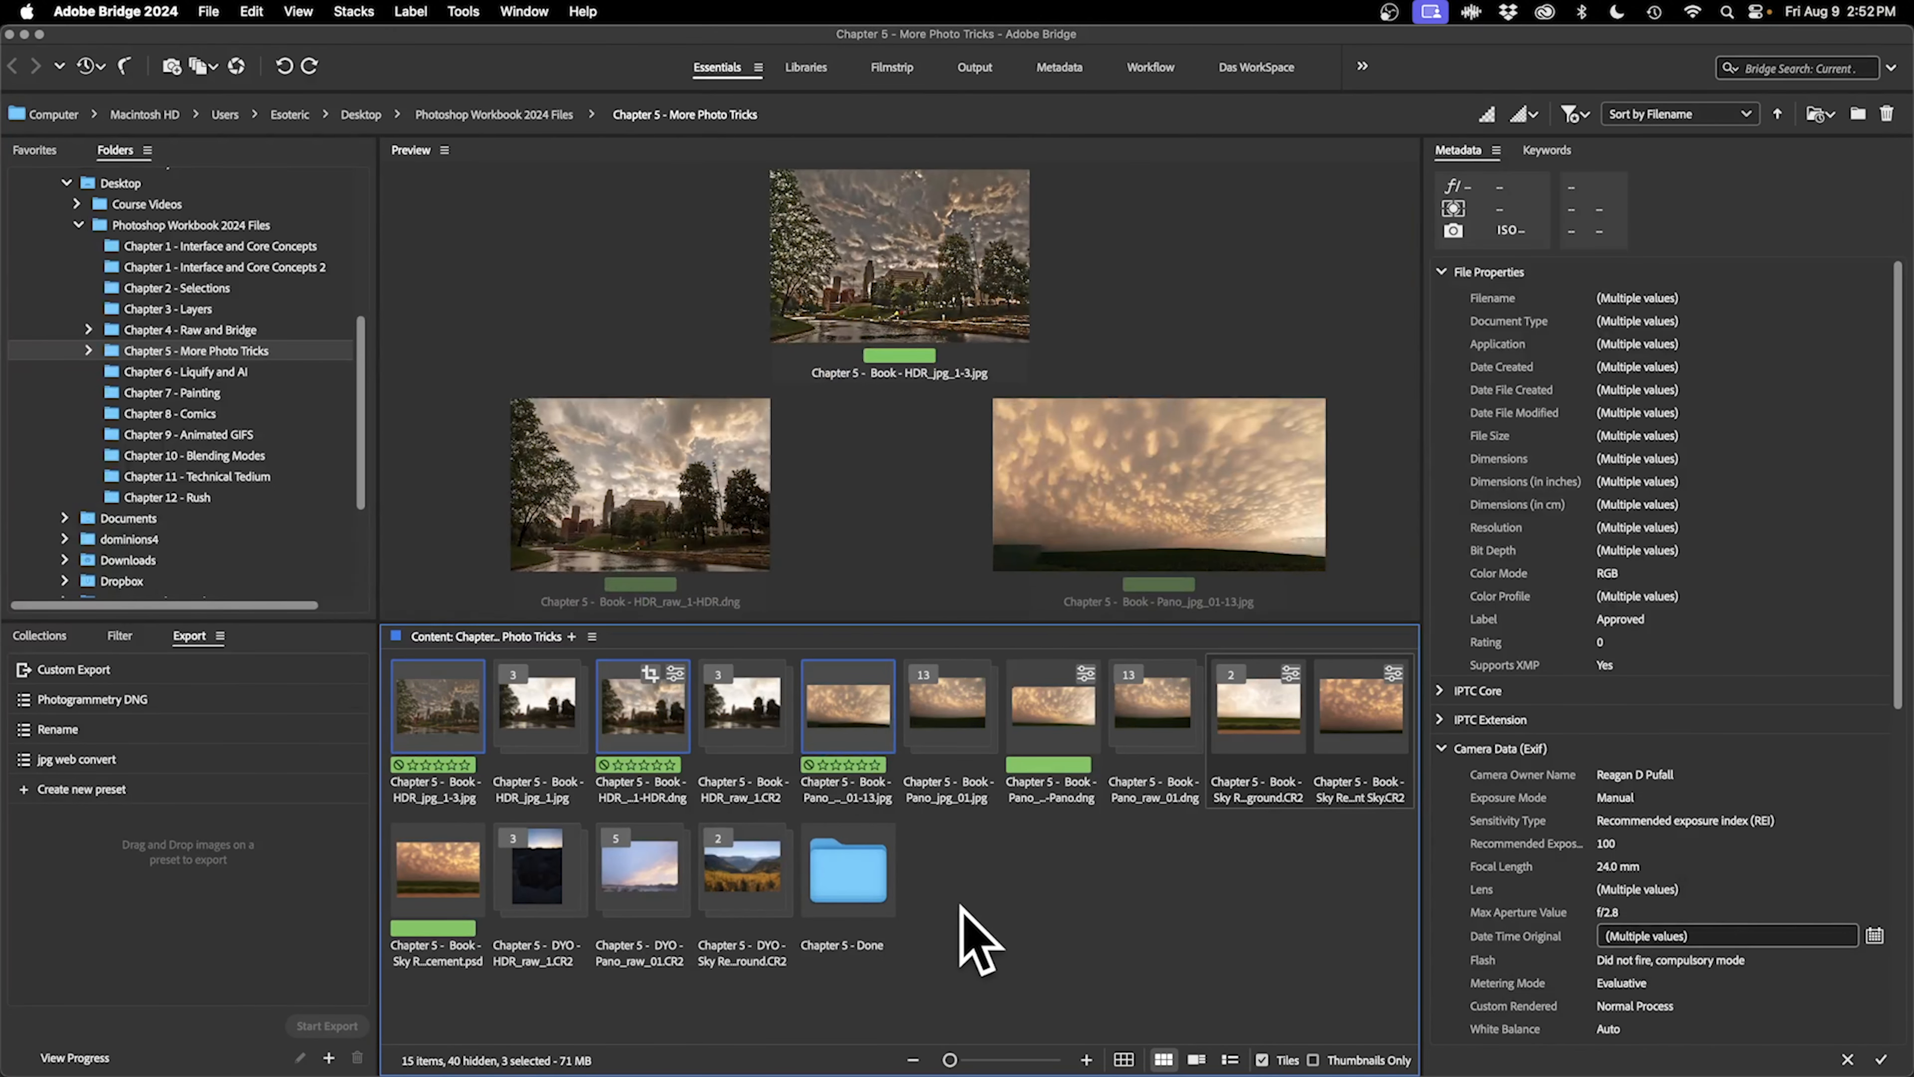
{"action": "left_click", "coordinate": [962, 907]}
Sort the folder contents by label and move the five Approved files into the "Chapter 5 - Done" folder.
{"action": "right_click", "coordinate": [971, 899]}
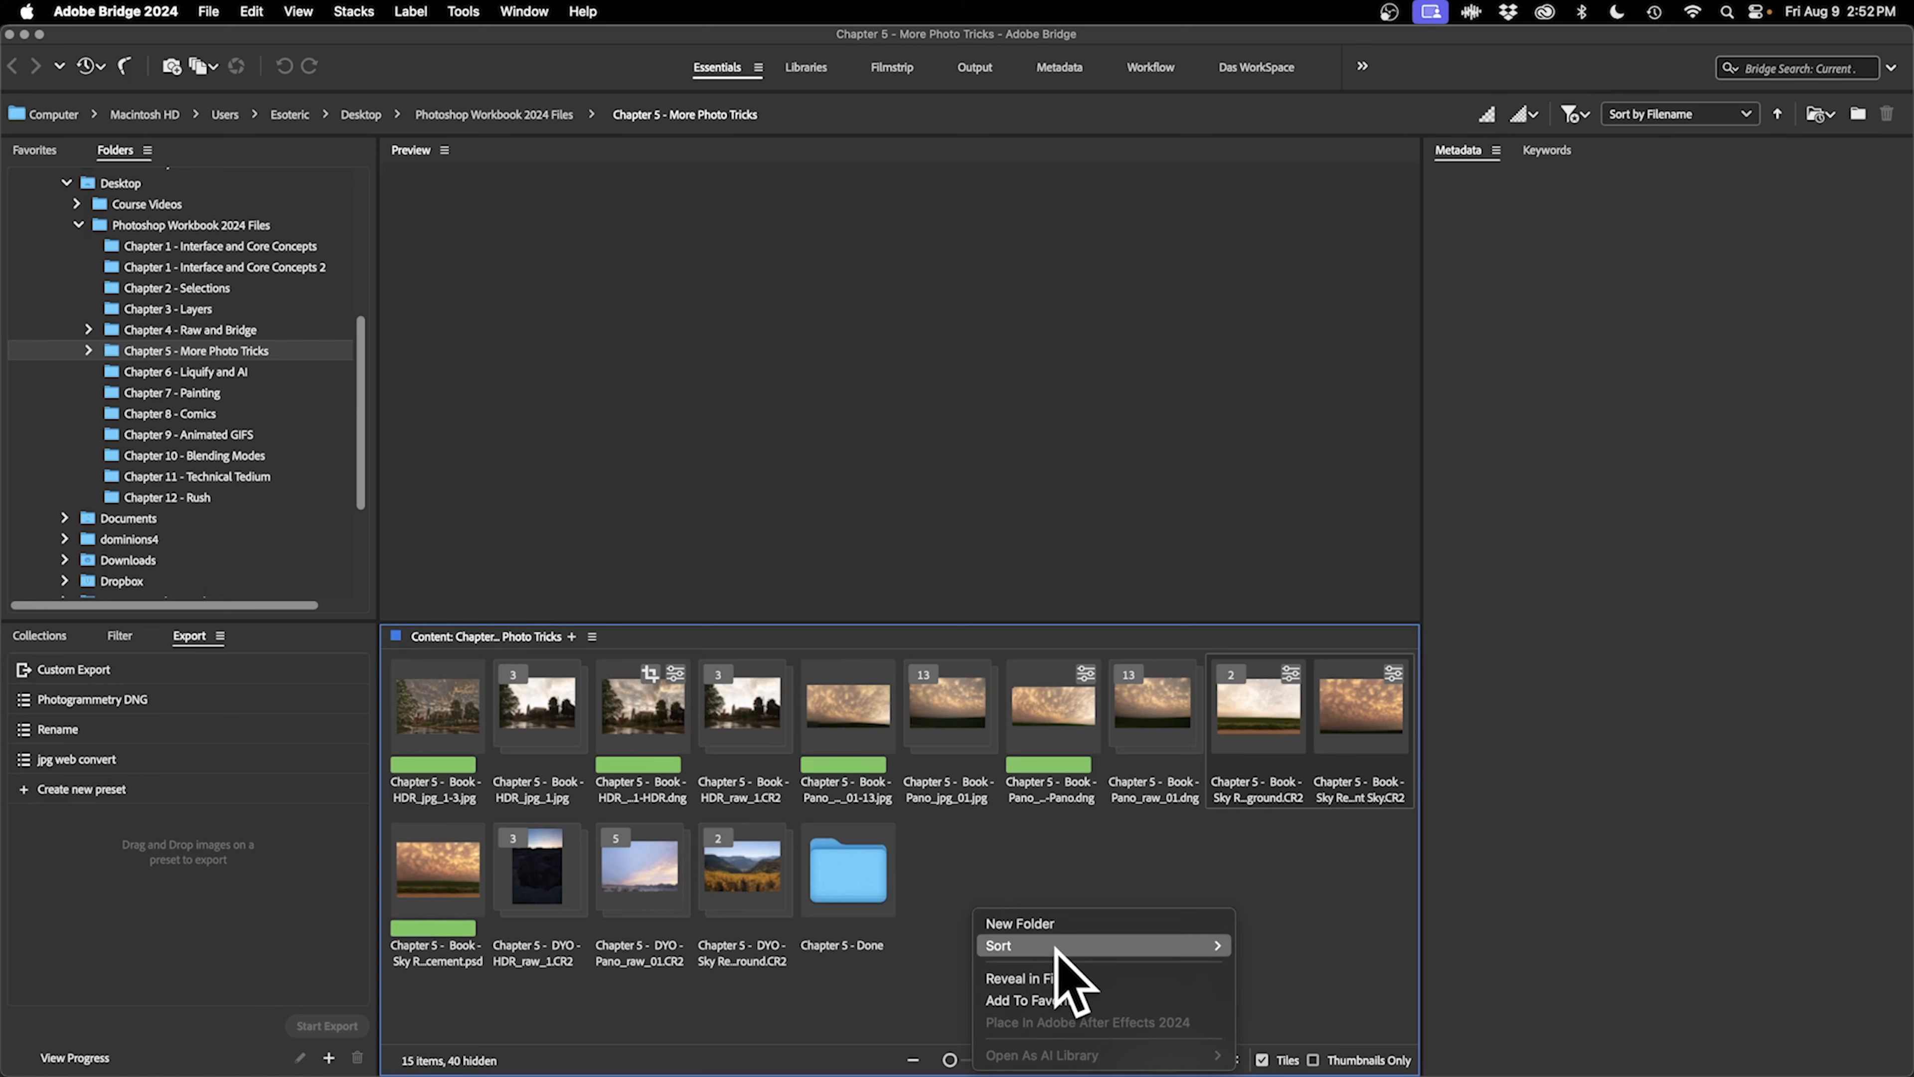
{"action": "mouse_move", "coordinate": [1055, 946]}
{"action": "left_click", "coordinate": [1310, 974]}
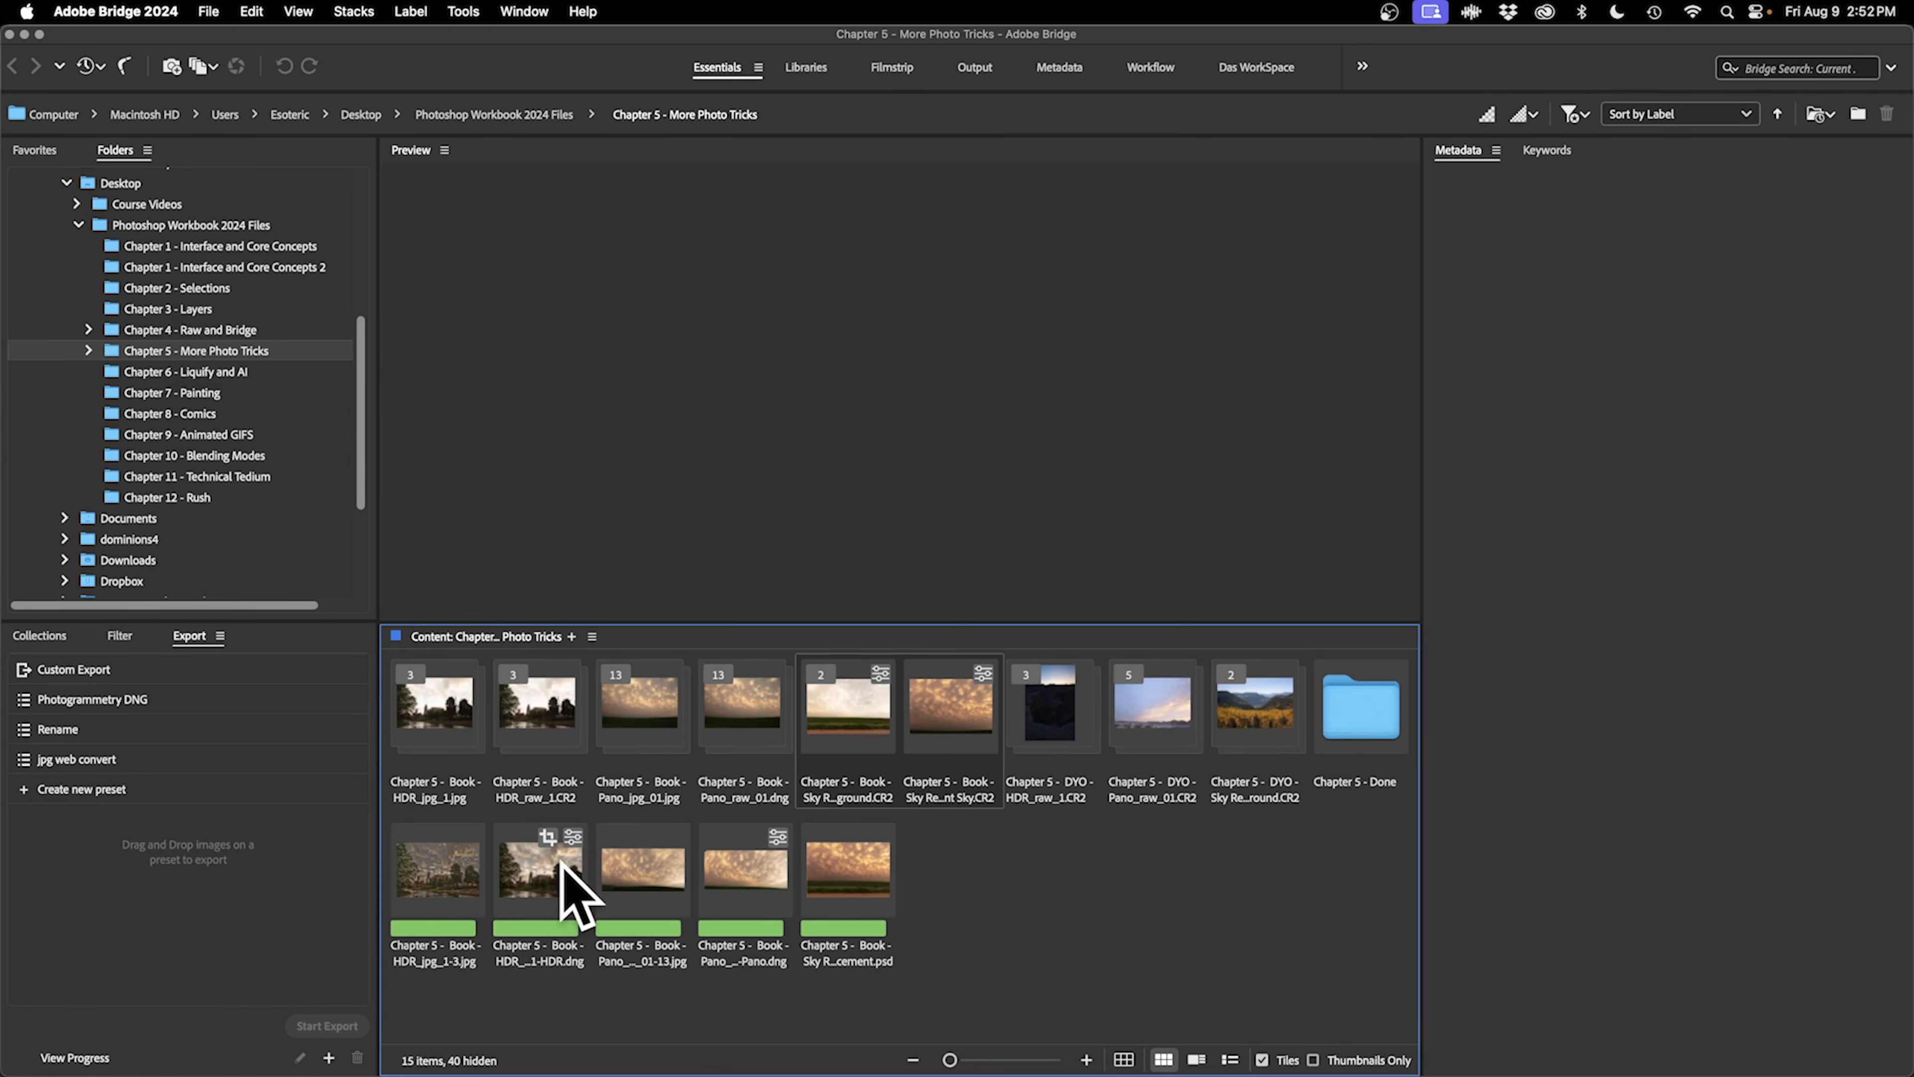
{"action": "left_click", "coordinate": [445, 885]}
{"action": "left_click", "coordinate": [875, 890], "text": "shift"}
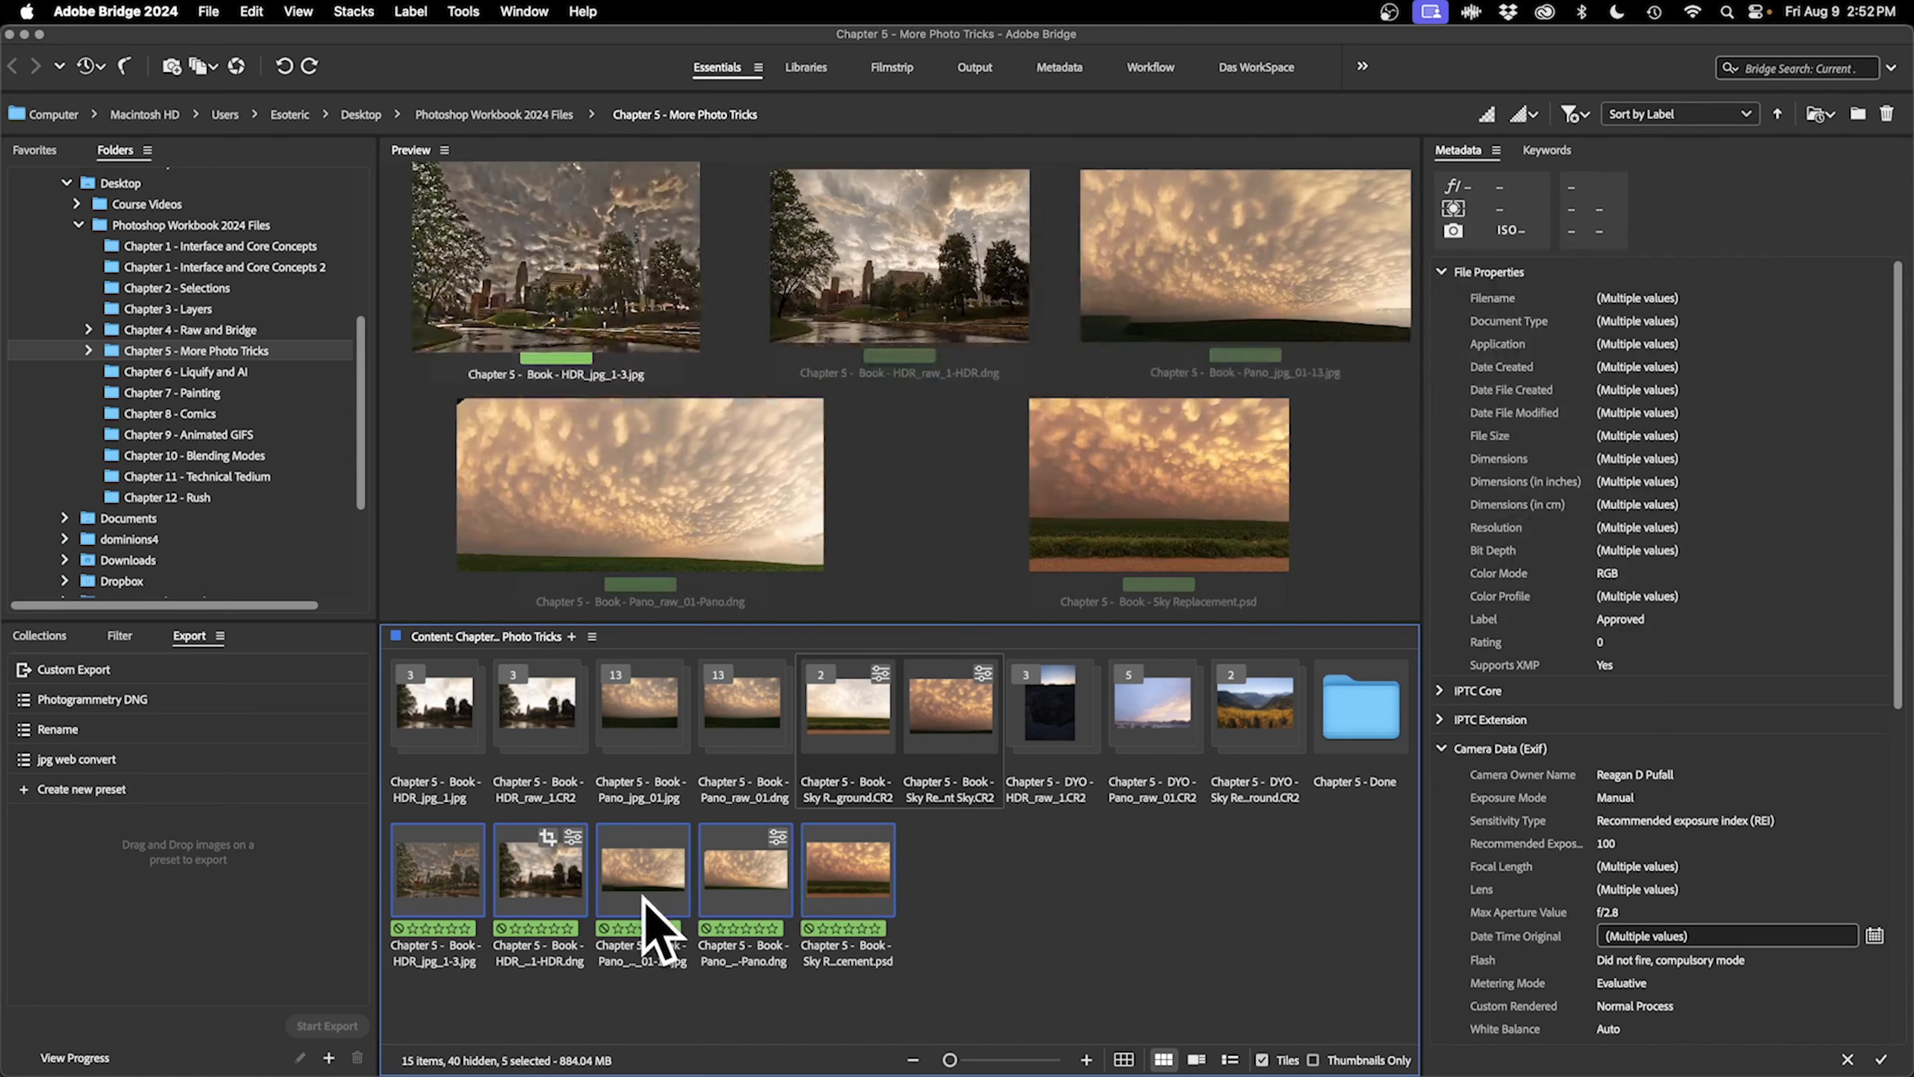
{"action": "left_click_drag", "start_coordinate": [844, 943], "coordinate": [1376, 765]}
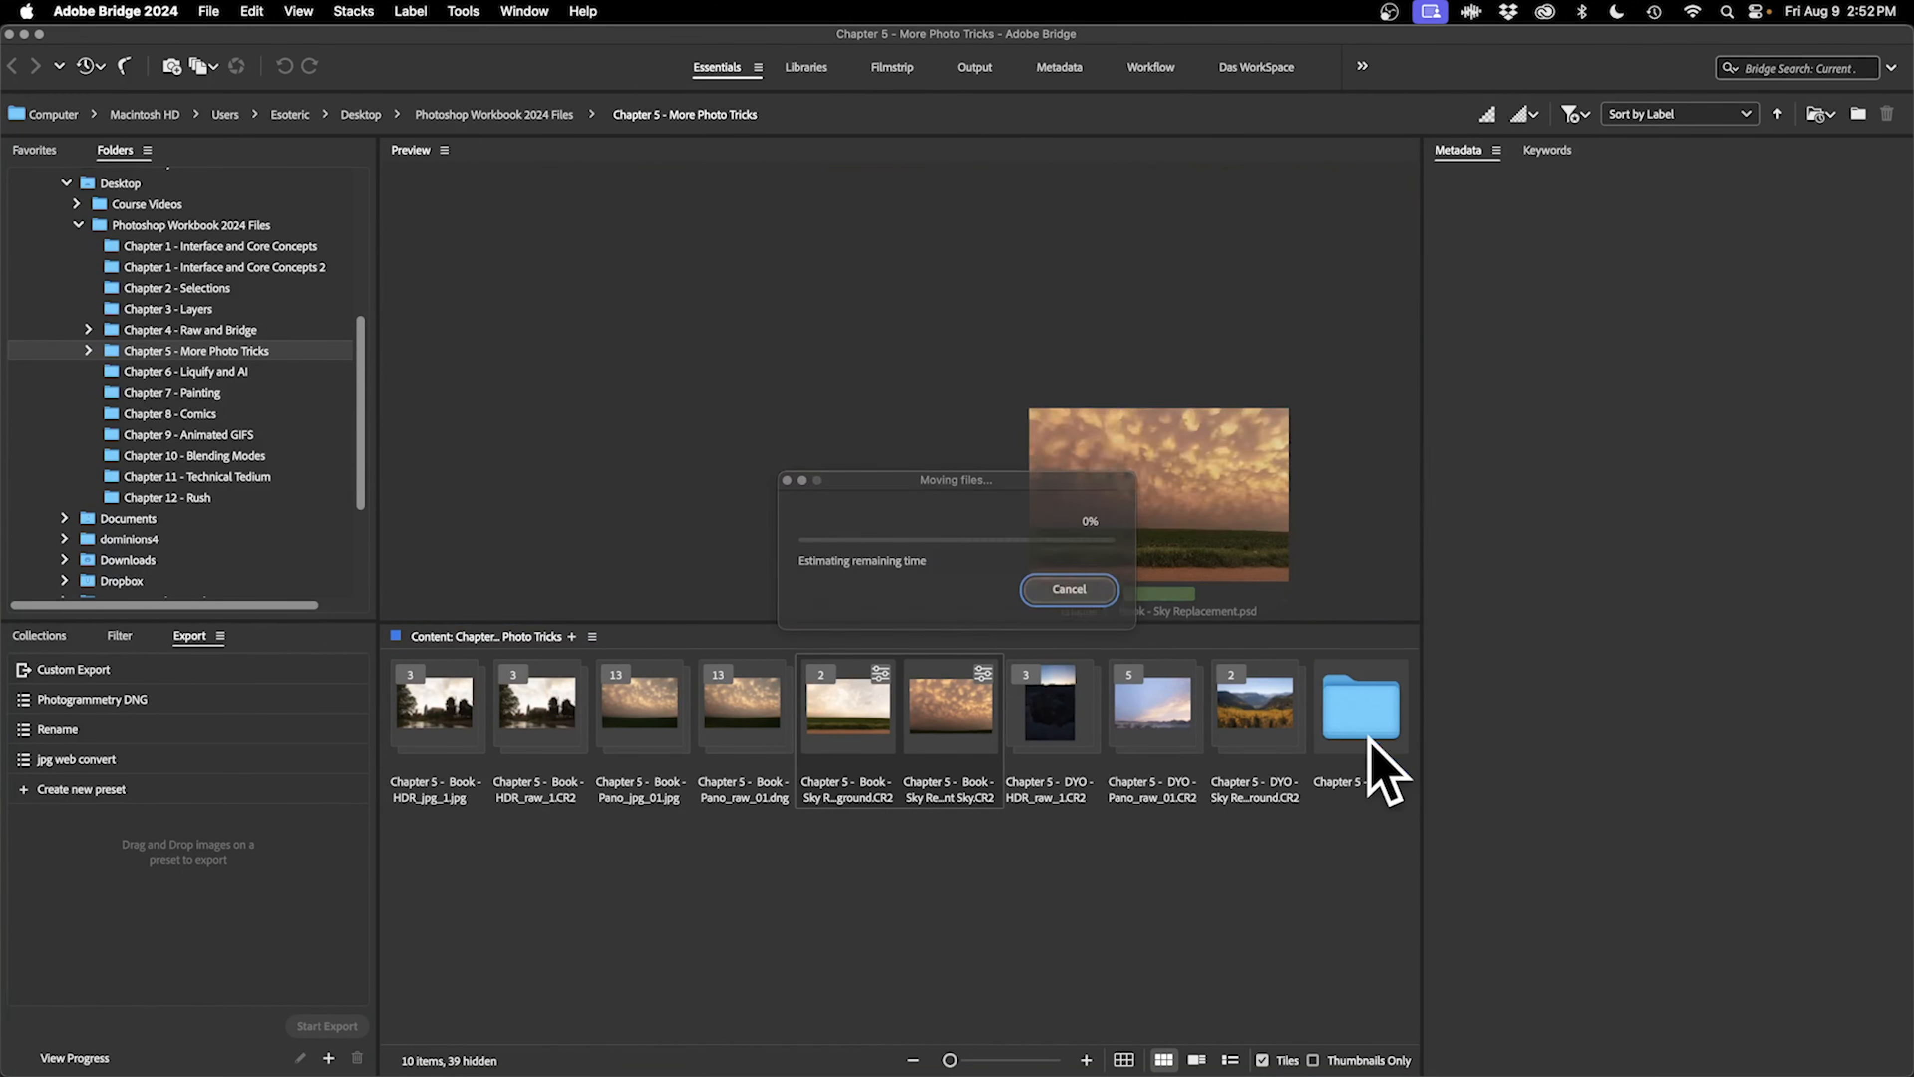
Compress the "Chapter 5 - Done" folder into a ZIP archive.
{"action": "left_click", "coordinate": [1361, 735]}
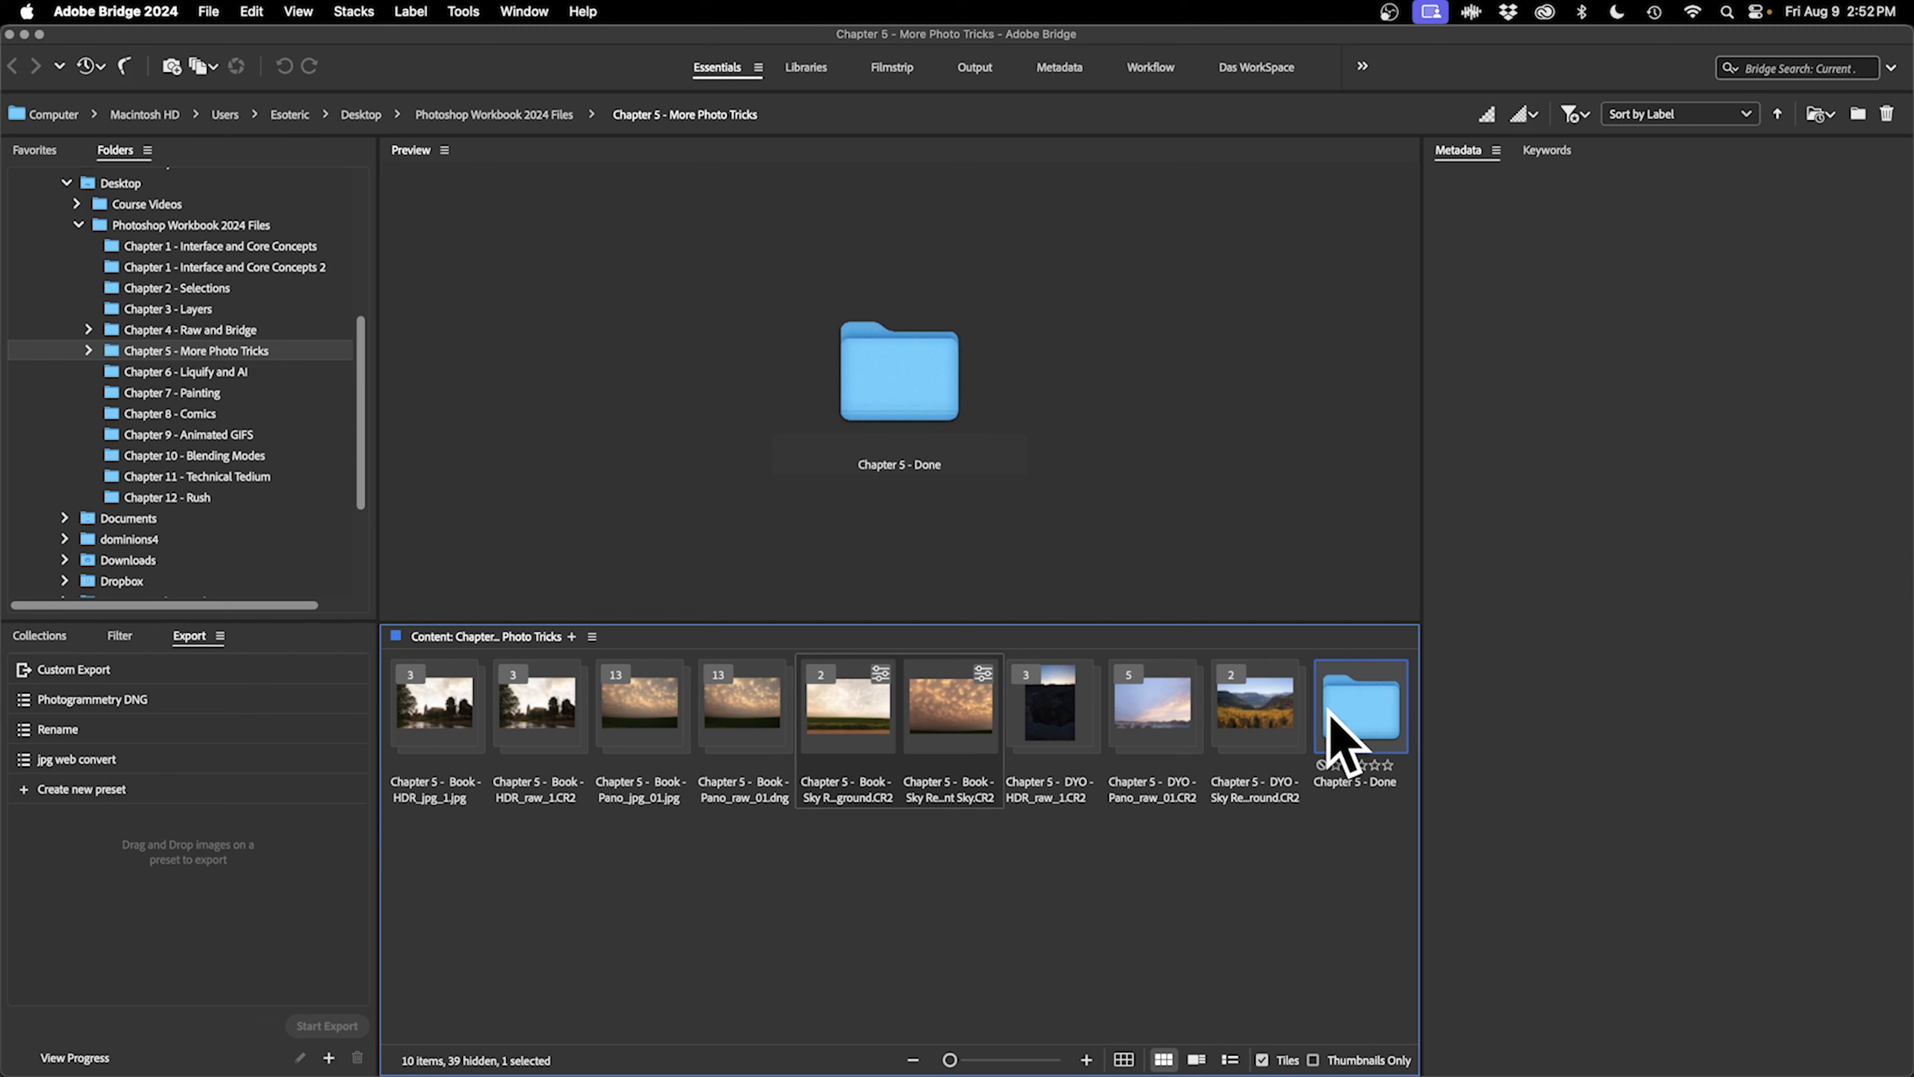
{"action": "right_click", "coordinate": [1350, 712]}
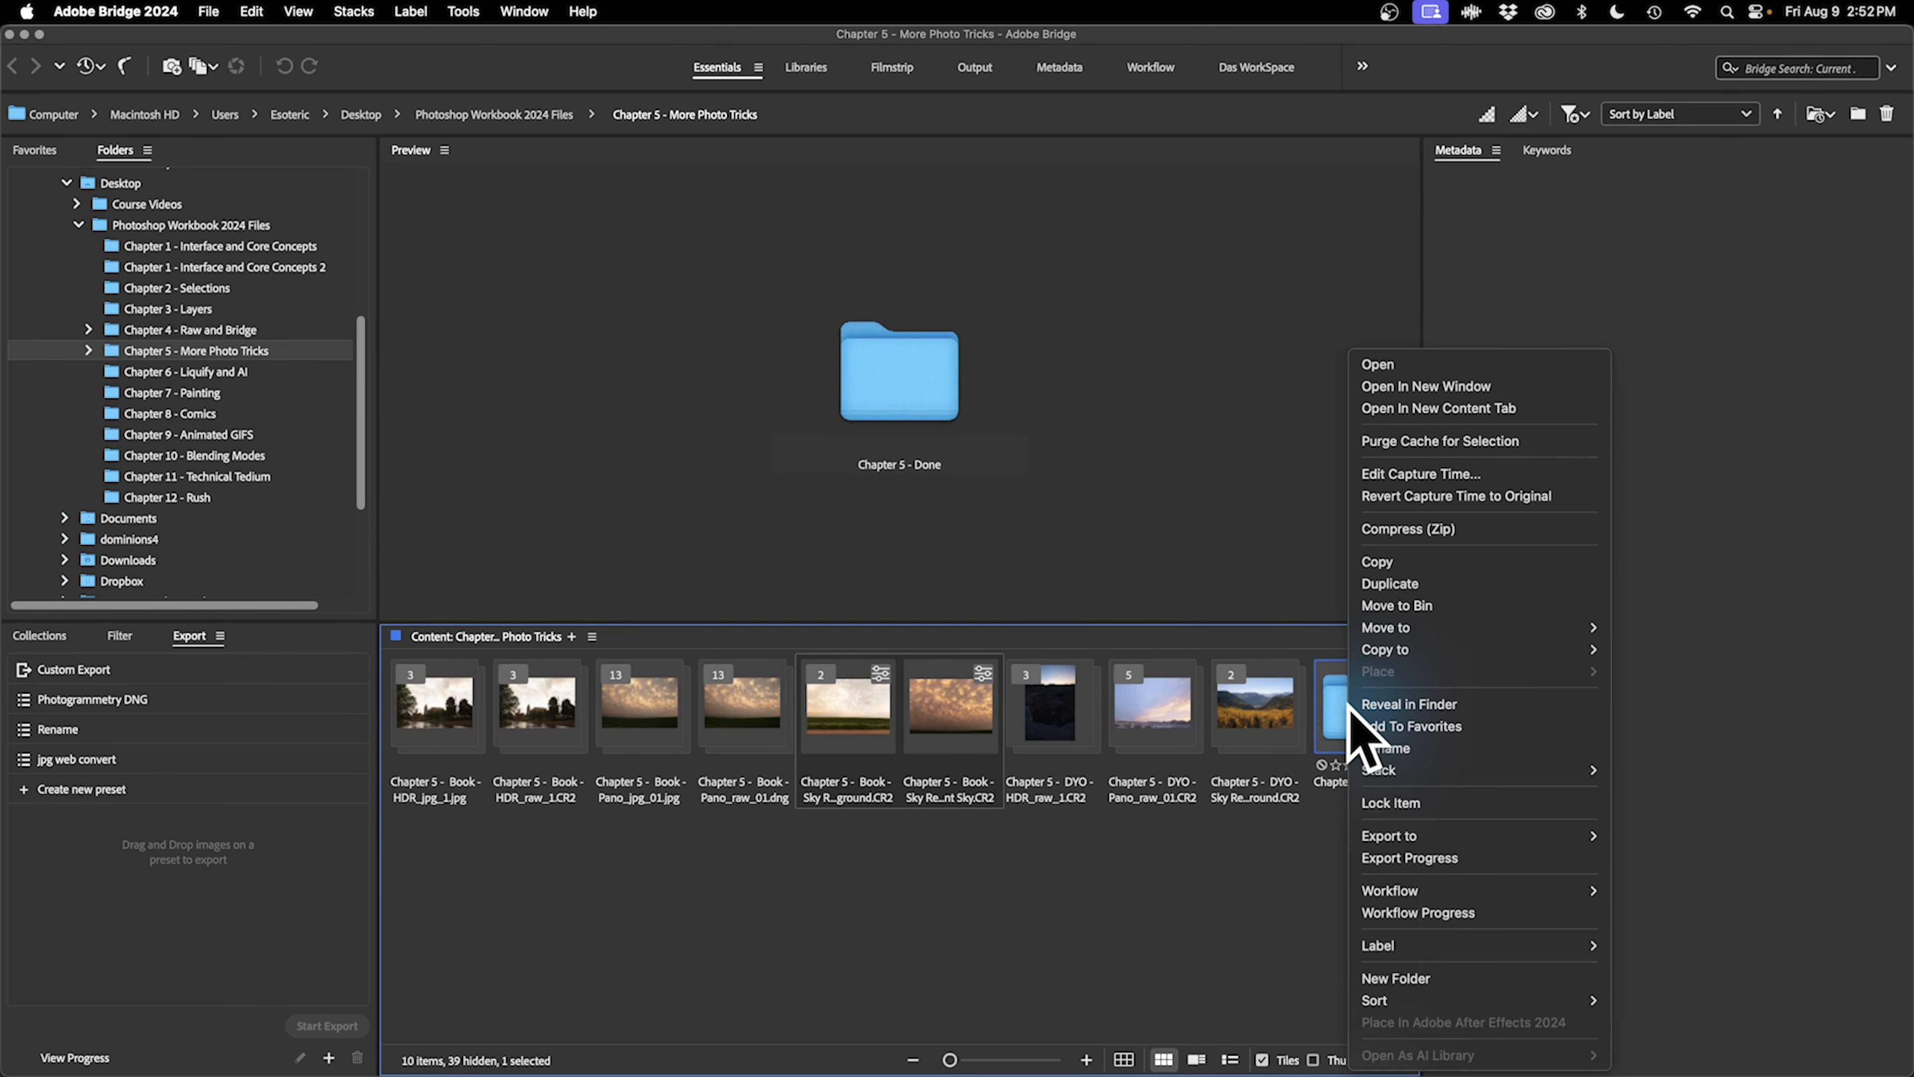
{"action": "left_click", "coordinate": [1441, 529]}
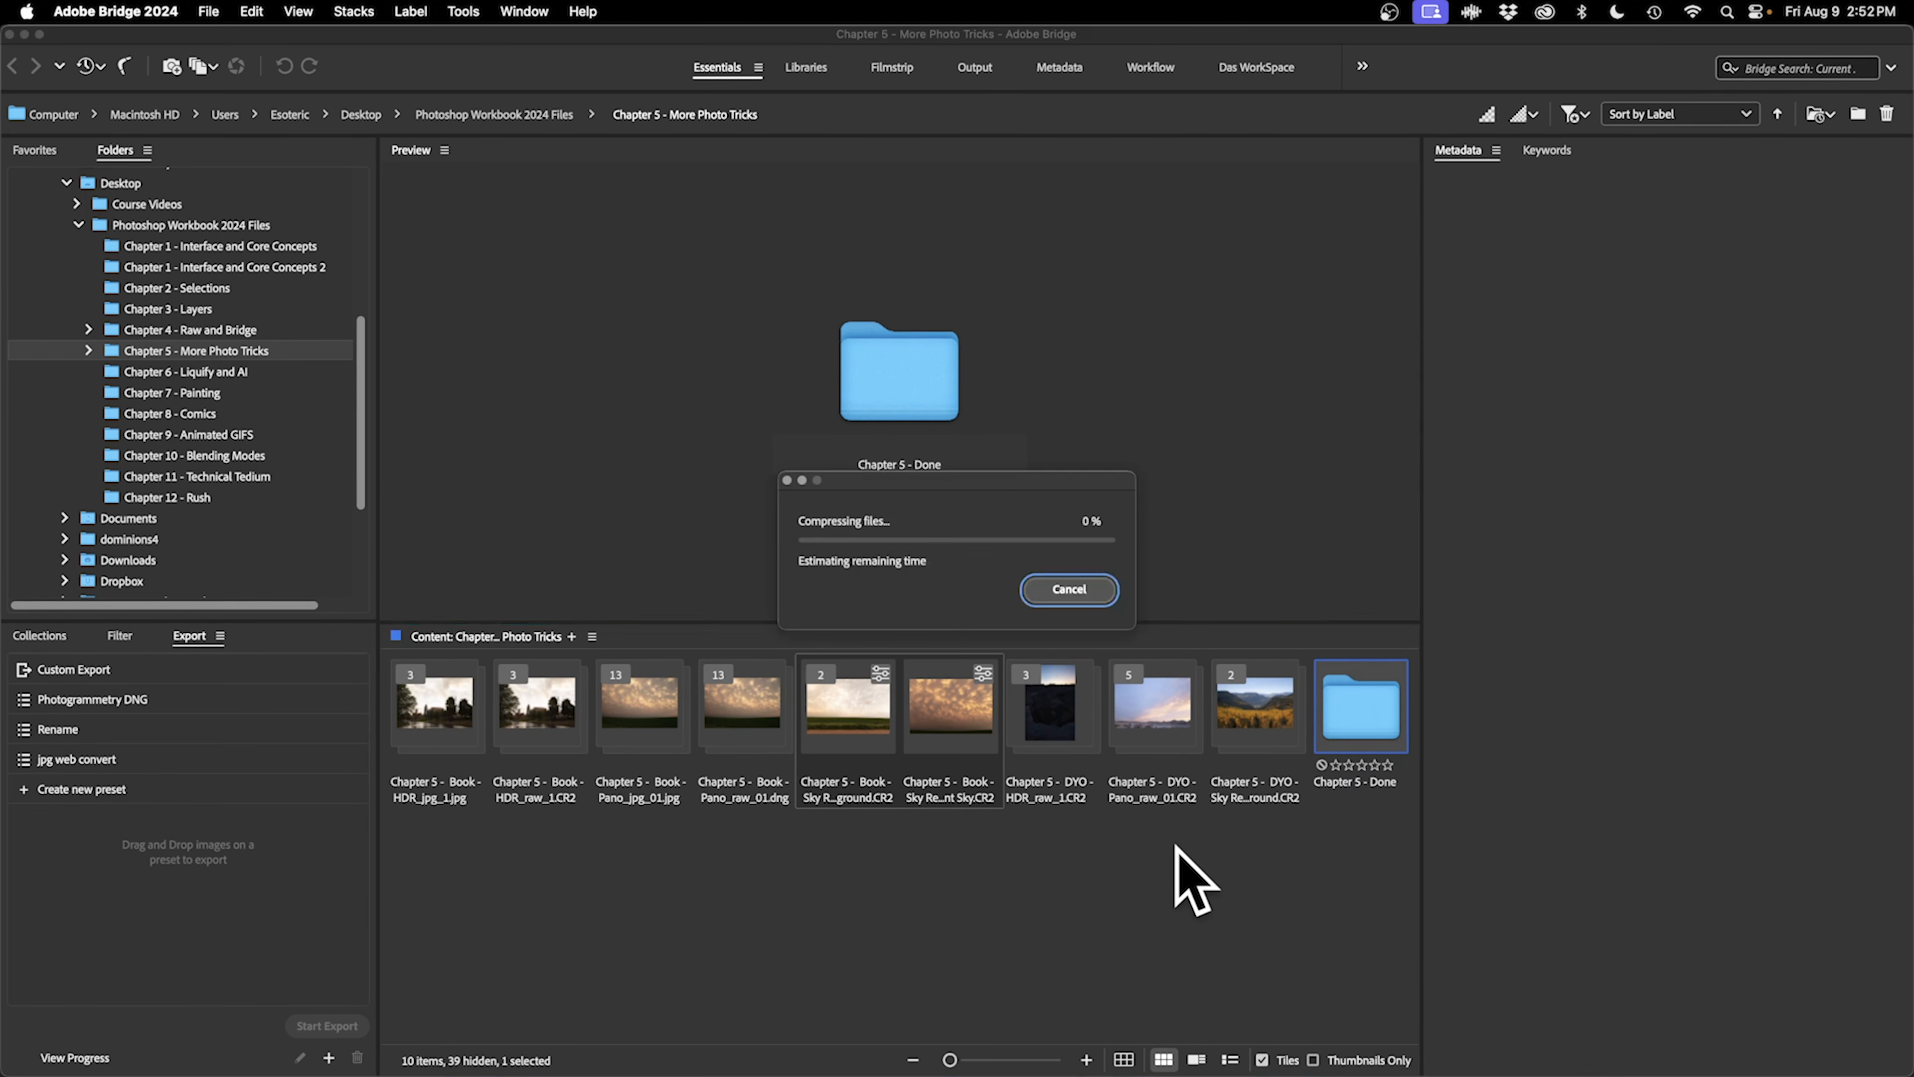